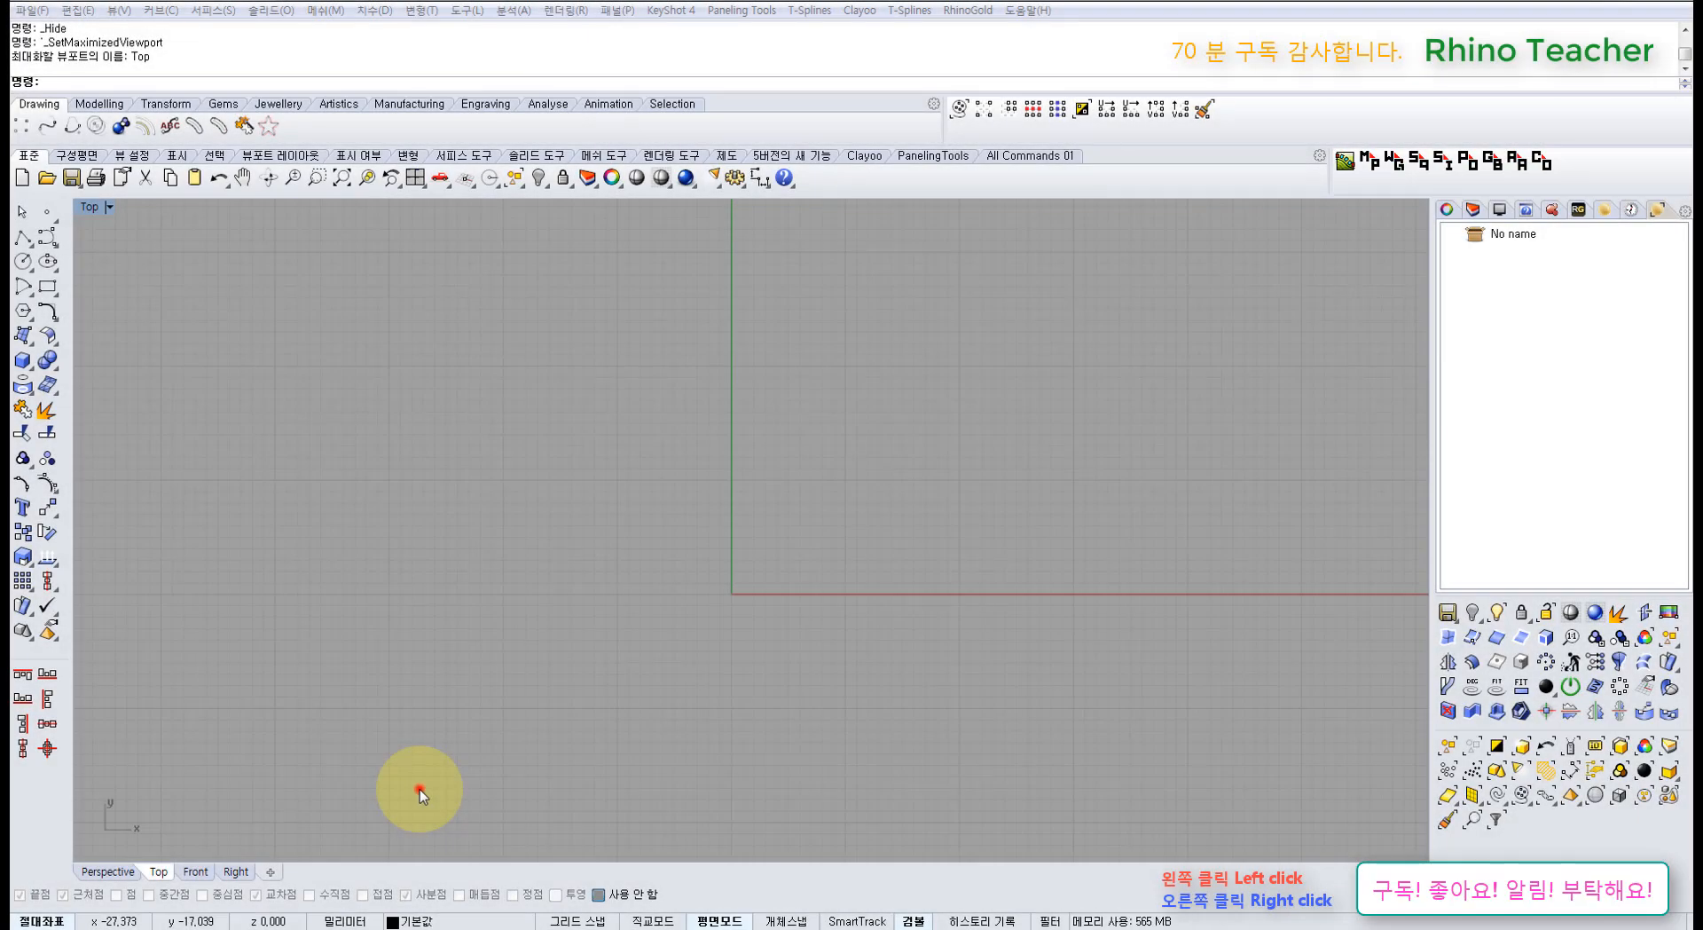
# Step: Tear off the Surface flyout as a floating '서피스 만들기' palette beside the Top view
pyautogui.click(419, 790)
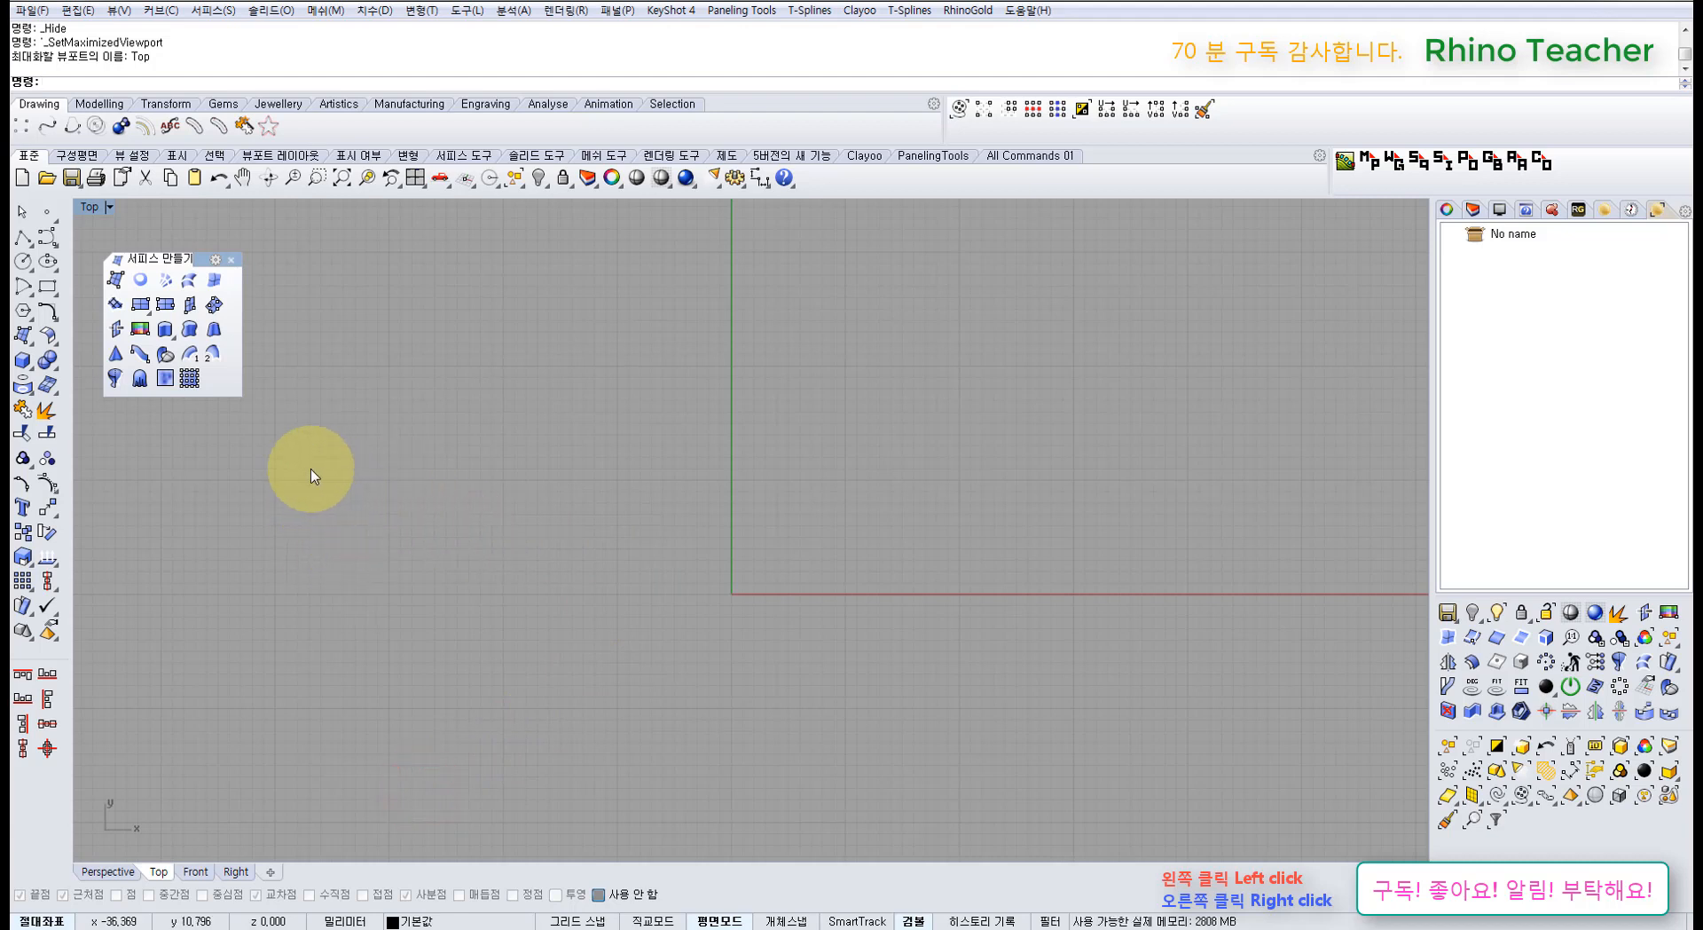
pyautogui.click(231, 259)
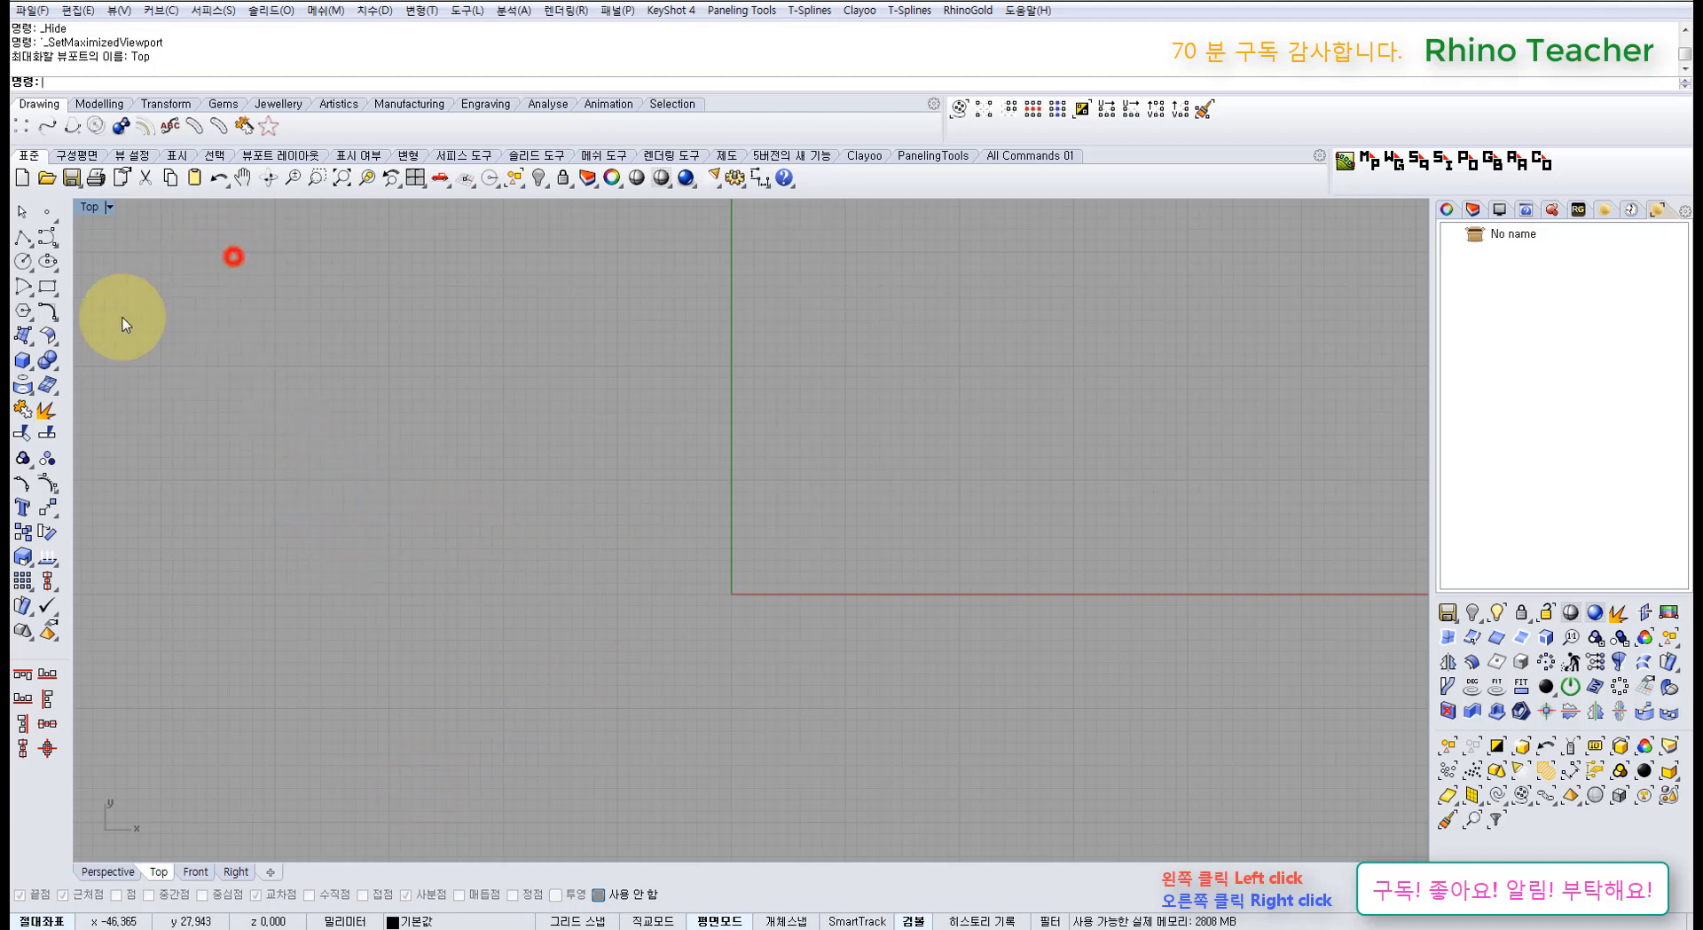
pyautogui.click(49, 312)
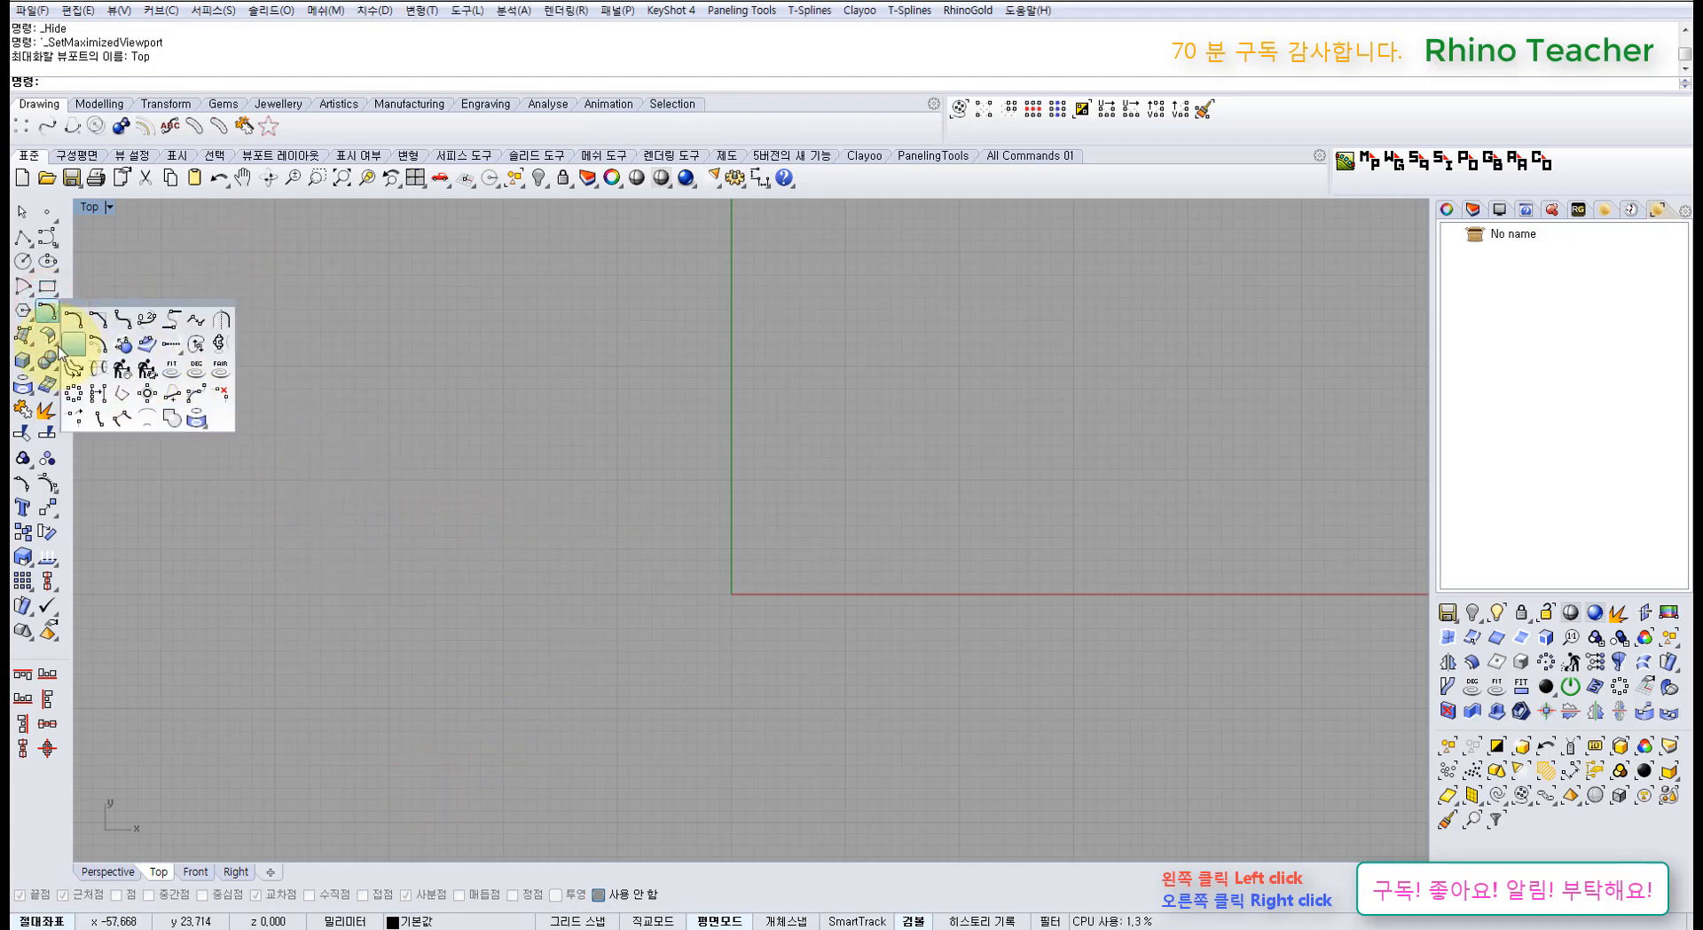
pyautogui.click(25, 335)
pyautogui.moveTo(80, 325); pyautogui.dragTo(211, 355)
pyautogui.click(408, 450)
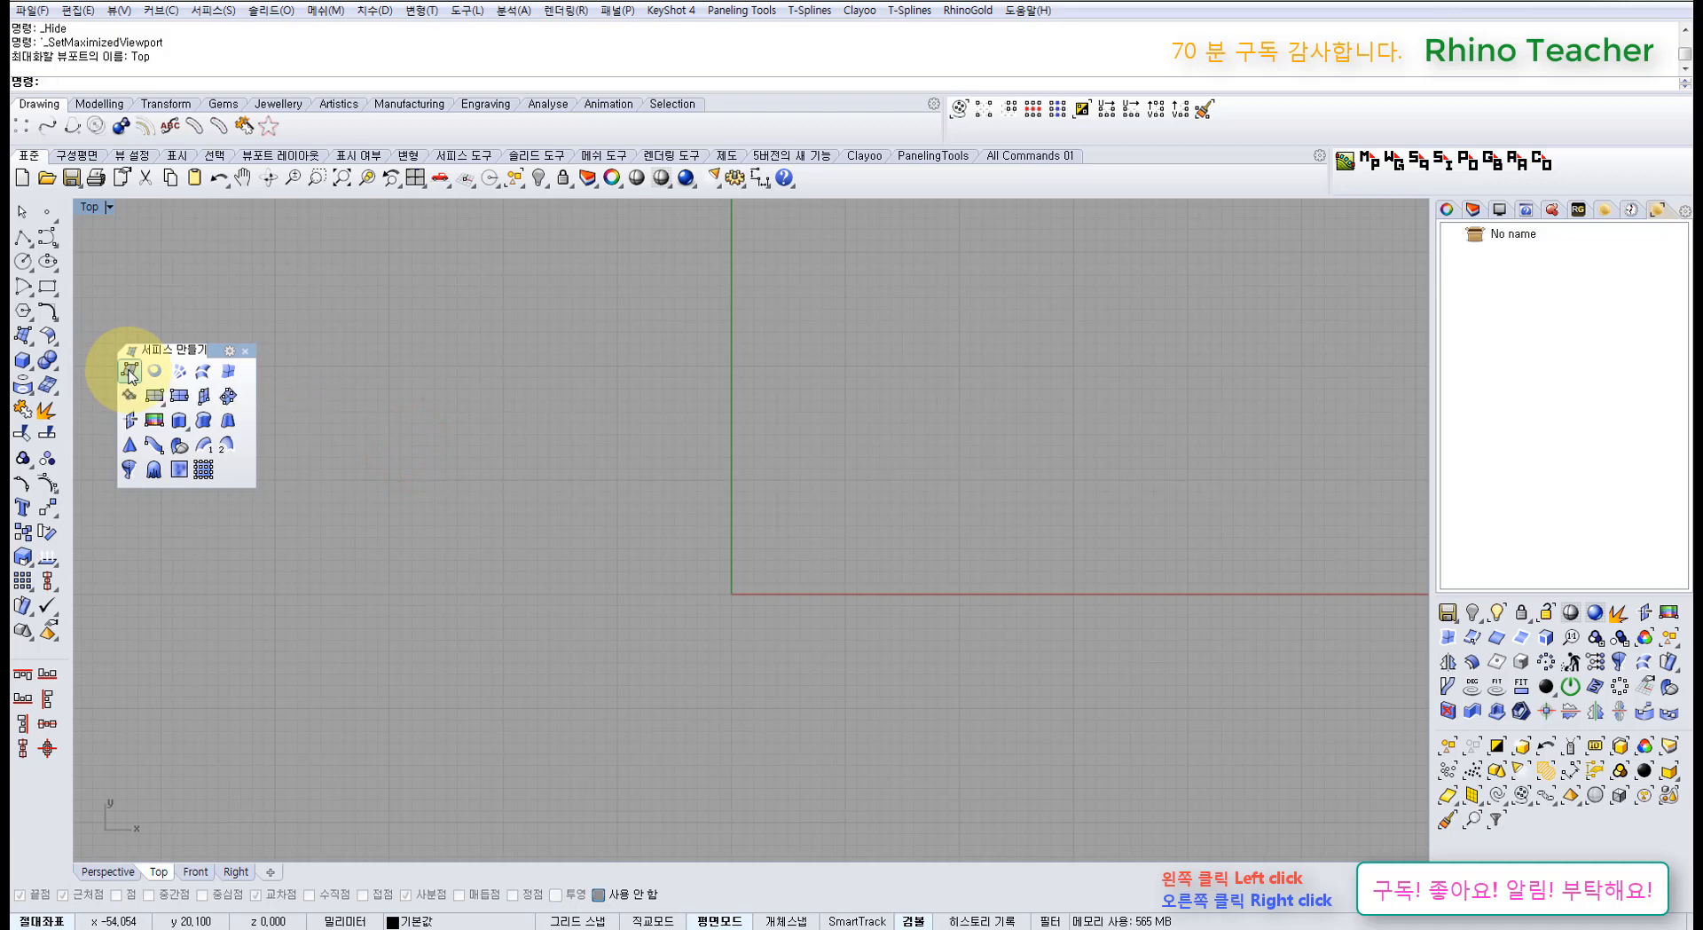
# Step: Create a triangular surface from three corner points with SrfPt
pyautogui.click(129, 373)
pyautogui.click(597, 479)
pyautogui.click(515, 634)
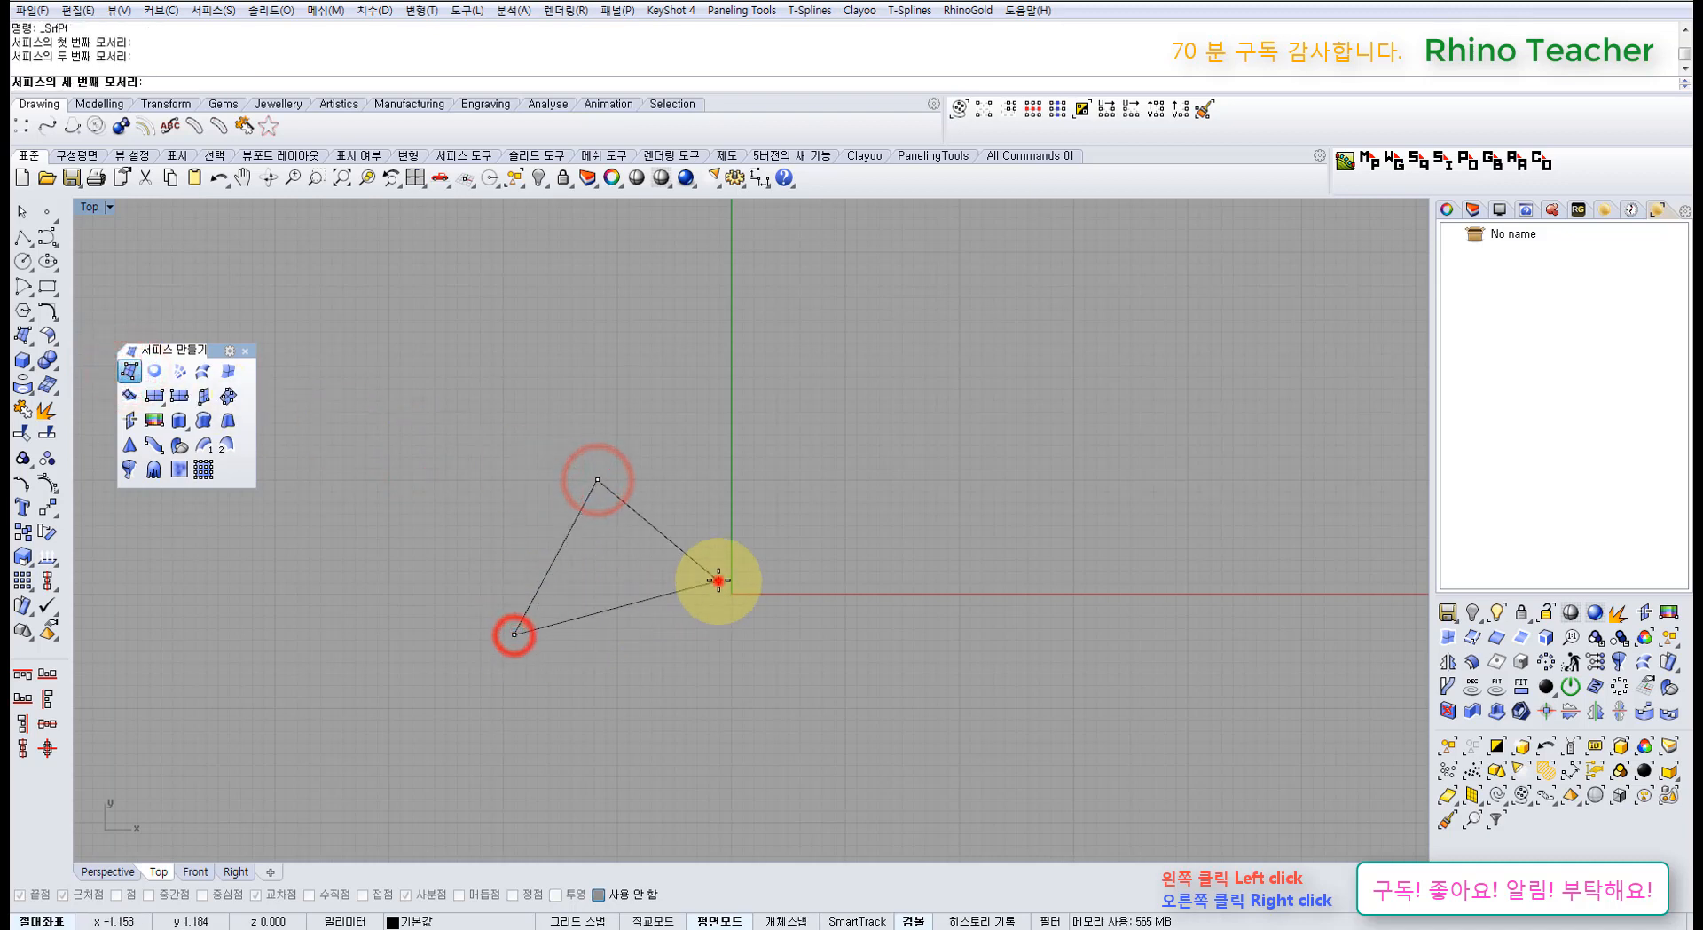
pyautogui.click(718, 581)
pyautogui.rightClick(748, 612)
# Step: Create a four-sided surface from four corner points beside the triangle
pyautogui.moveTo(829, 601); pyautogui.dragTo(671, 603, button='right')
pyautogui.rightClick(712, 533)
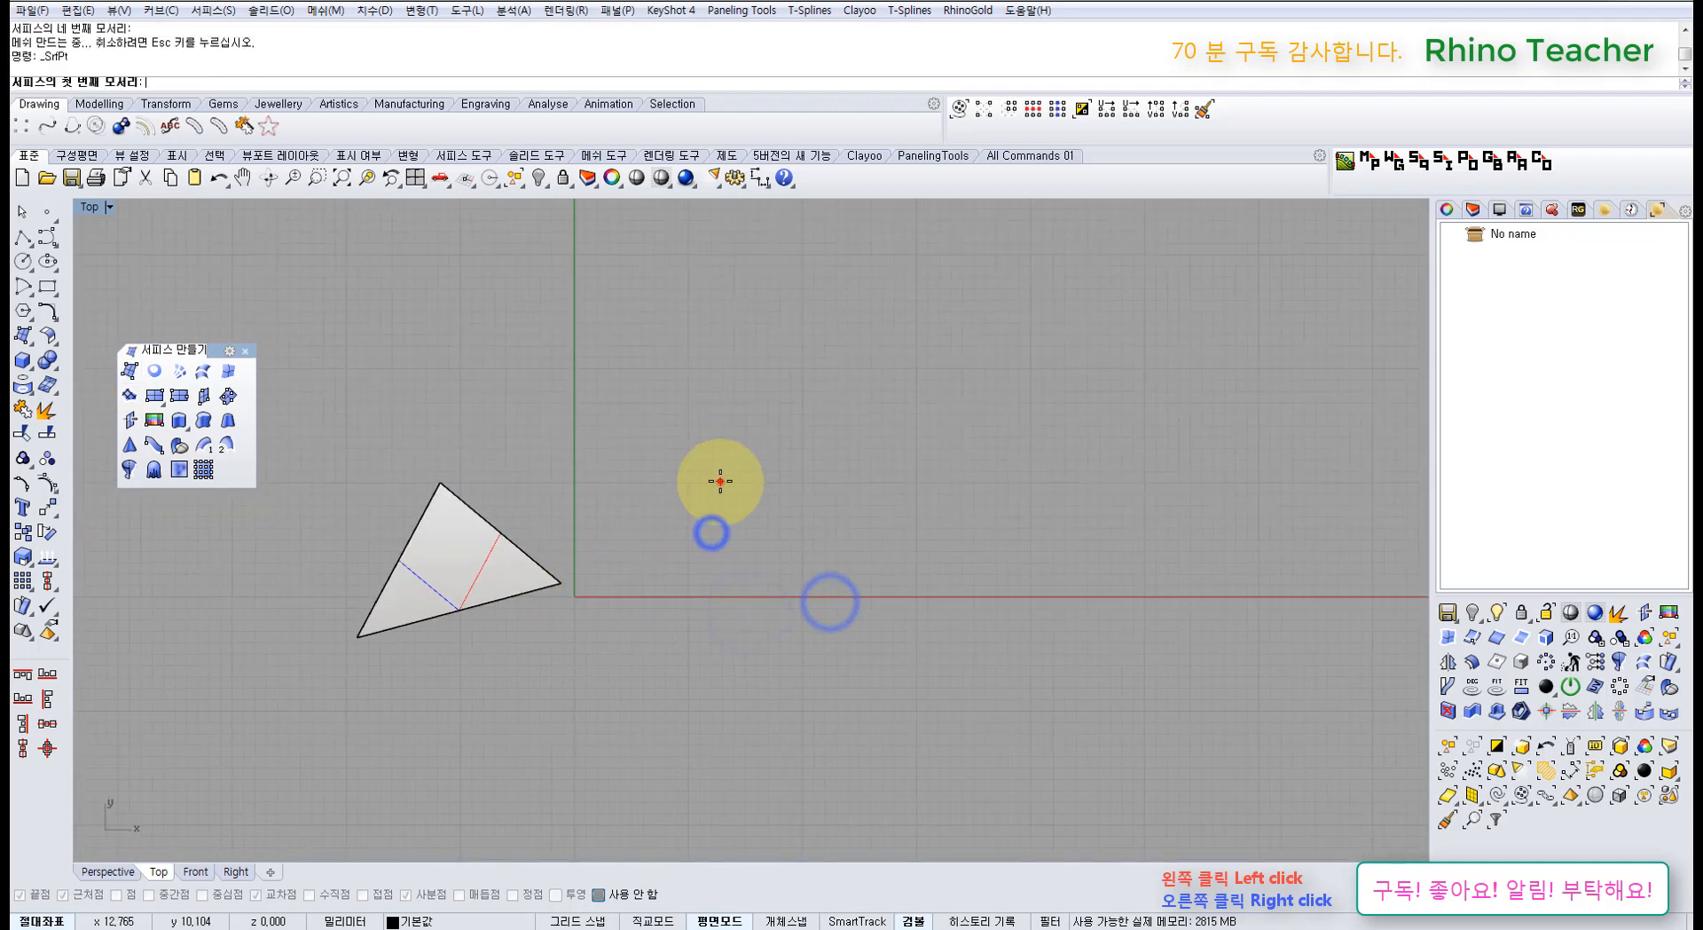
pyautogui.click(721, 481)
pyautogui.click(633, 574)
pyautogui.click(745, 707)
pyautogui.click(853, 603)
# Step: Add a second four-corner rectangular surface, then window-select all three surfaces
pyautogui.moveTo(795, 489); pyautogui.dragTo(648, 565, button='right')
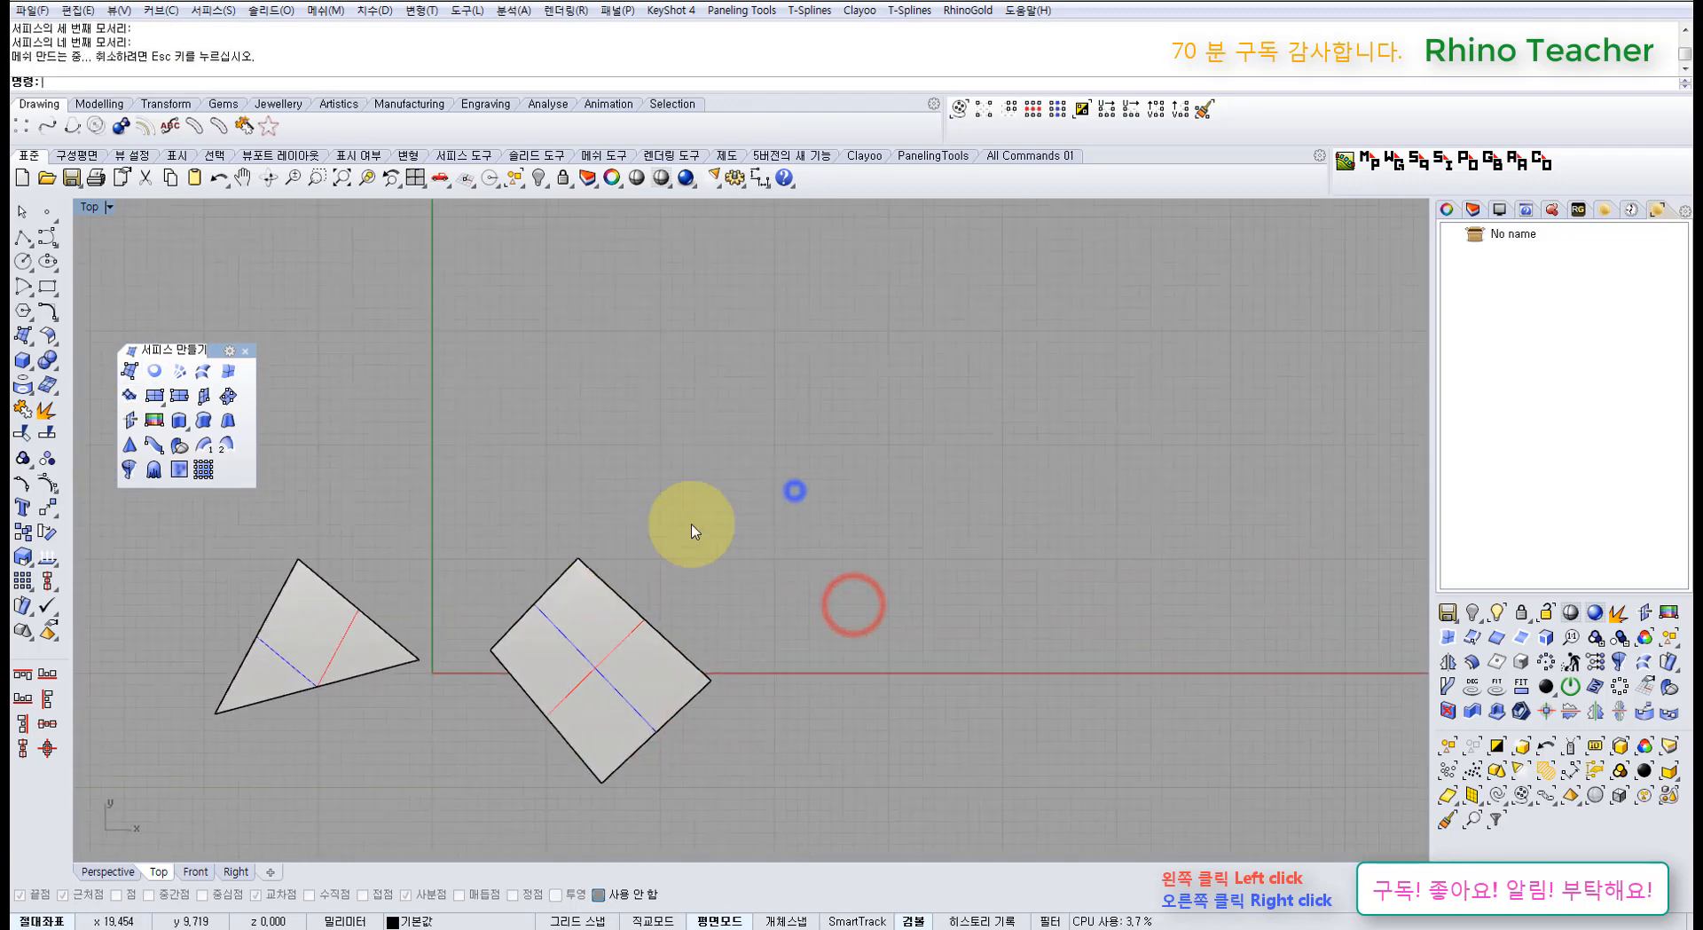
pyautogui.rightClick(755, 490)
pyautogui.click(829, 439)
pyautogui.click(717, 537)
pyautogui.click(852, 687)
pyautogui.click(983, 577)
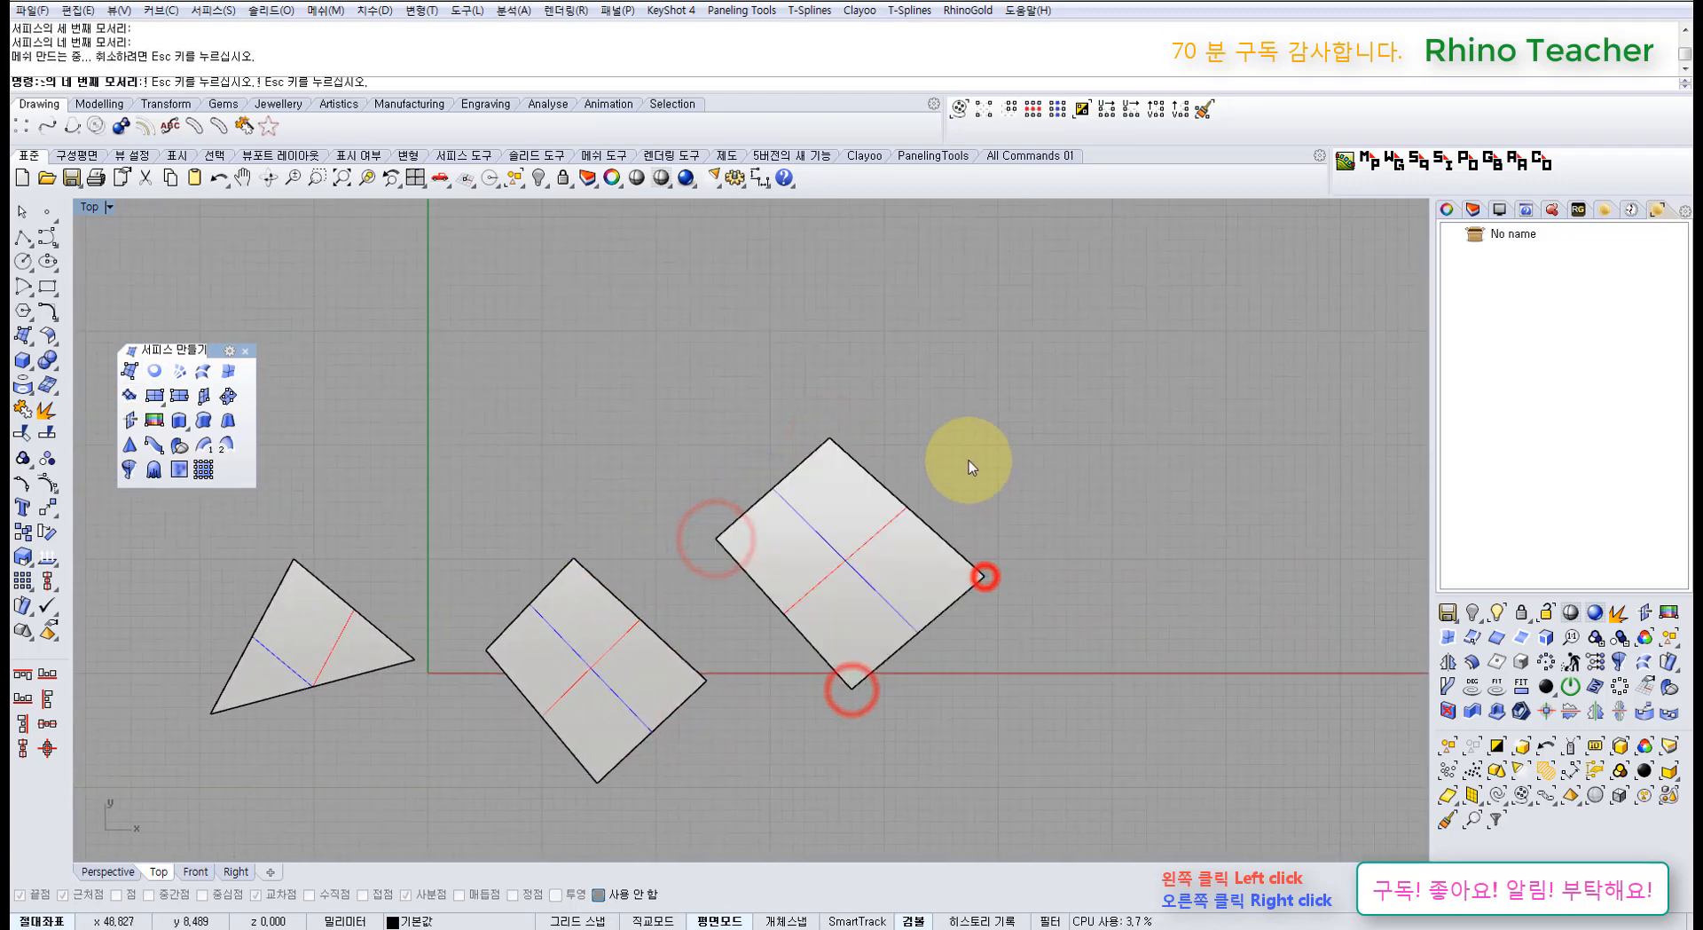
pyautogui.moveTo(966, 470); pyautogui.dragTo(877, 485, button='right')
pyautogui.scroll(-6, 878, 484)
pyautogui.moveTo(901, 451); pyautogui.dragTo(481, 614)
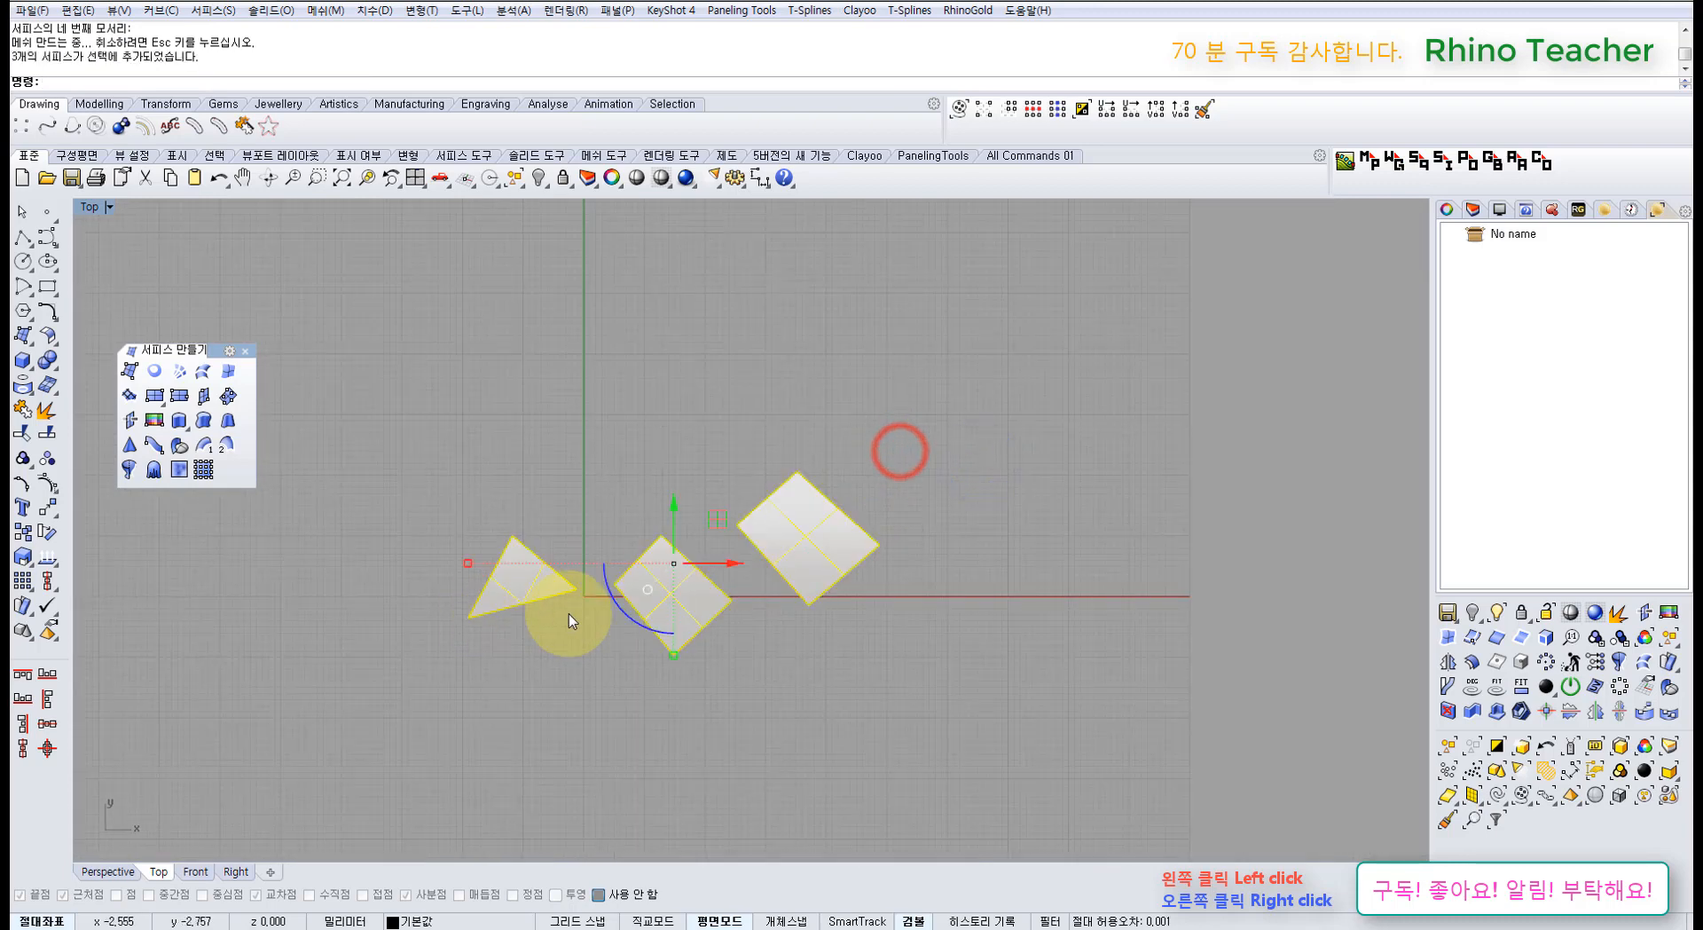
# Step: Check the Front view, return to Top, and select the triangle and middle square
pyautogui.hotkey('ctrl', 'F2')
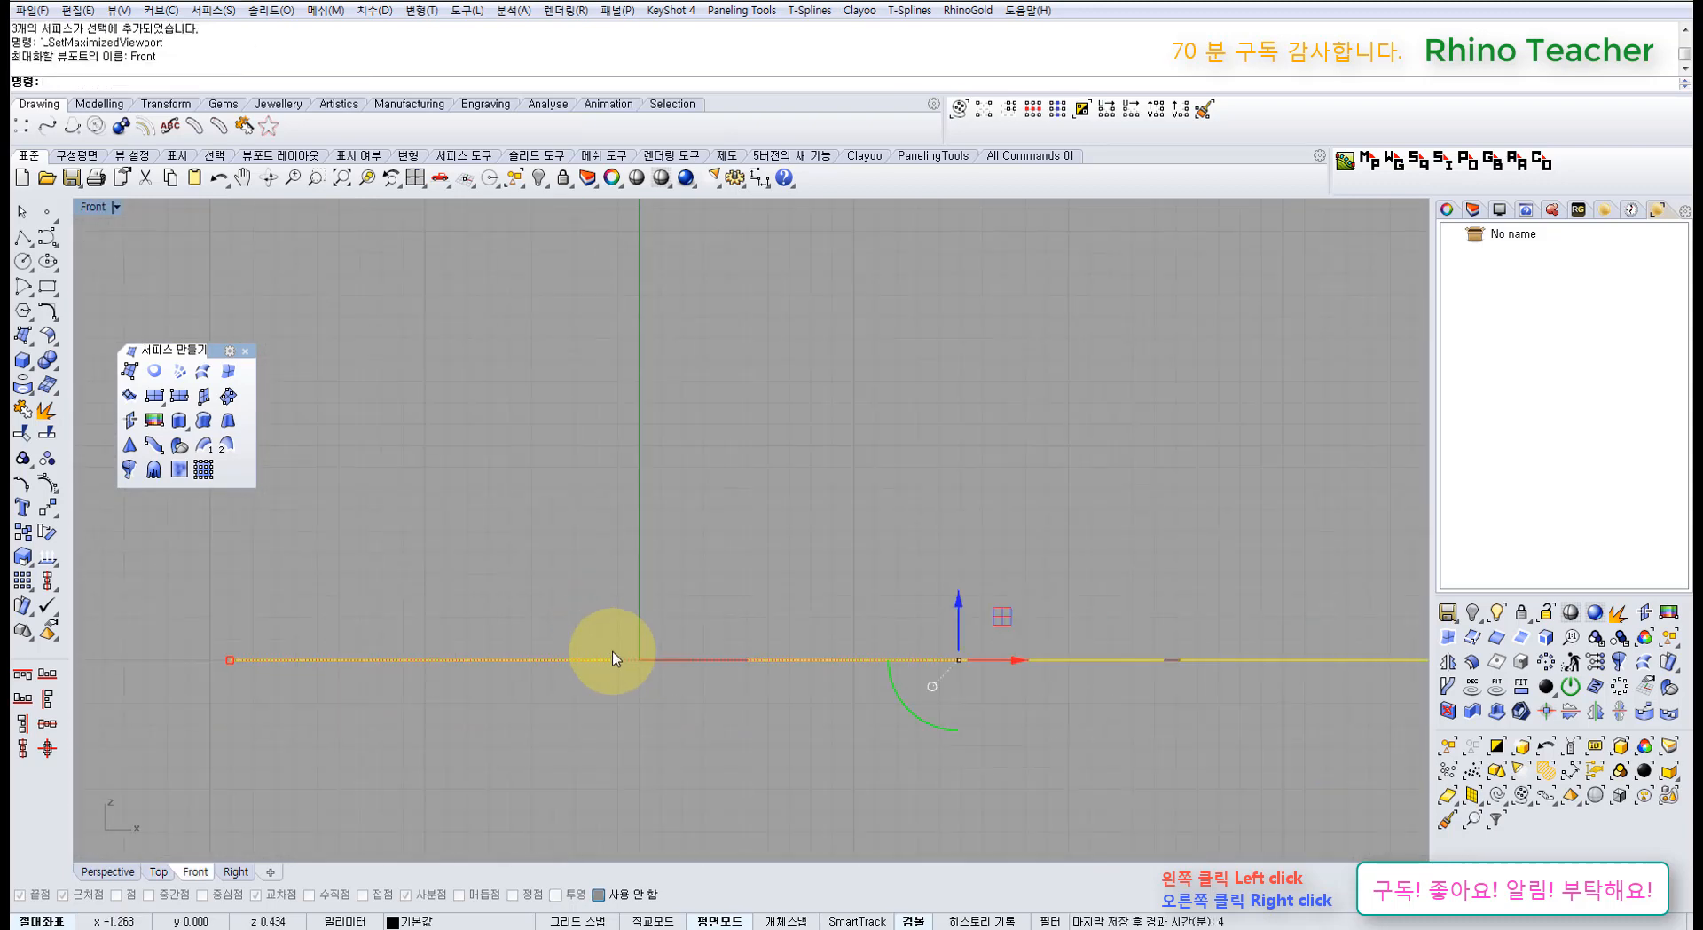
pyautogui.hotkey('ctrl', 'F1')
pyautogui.click(803, 692)
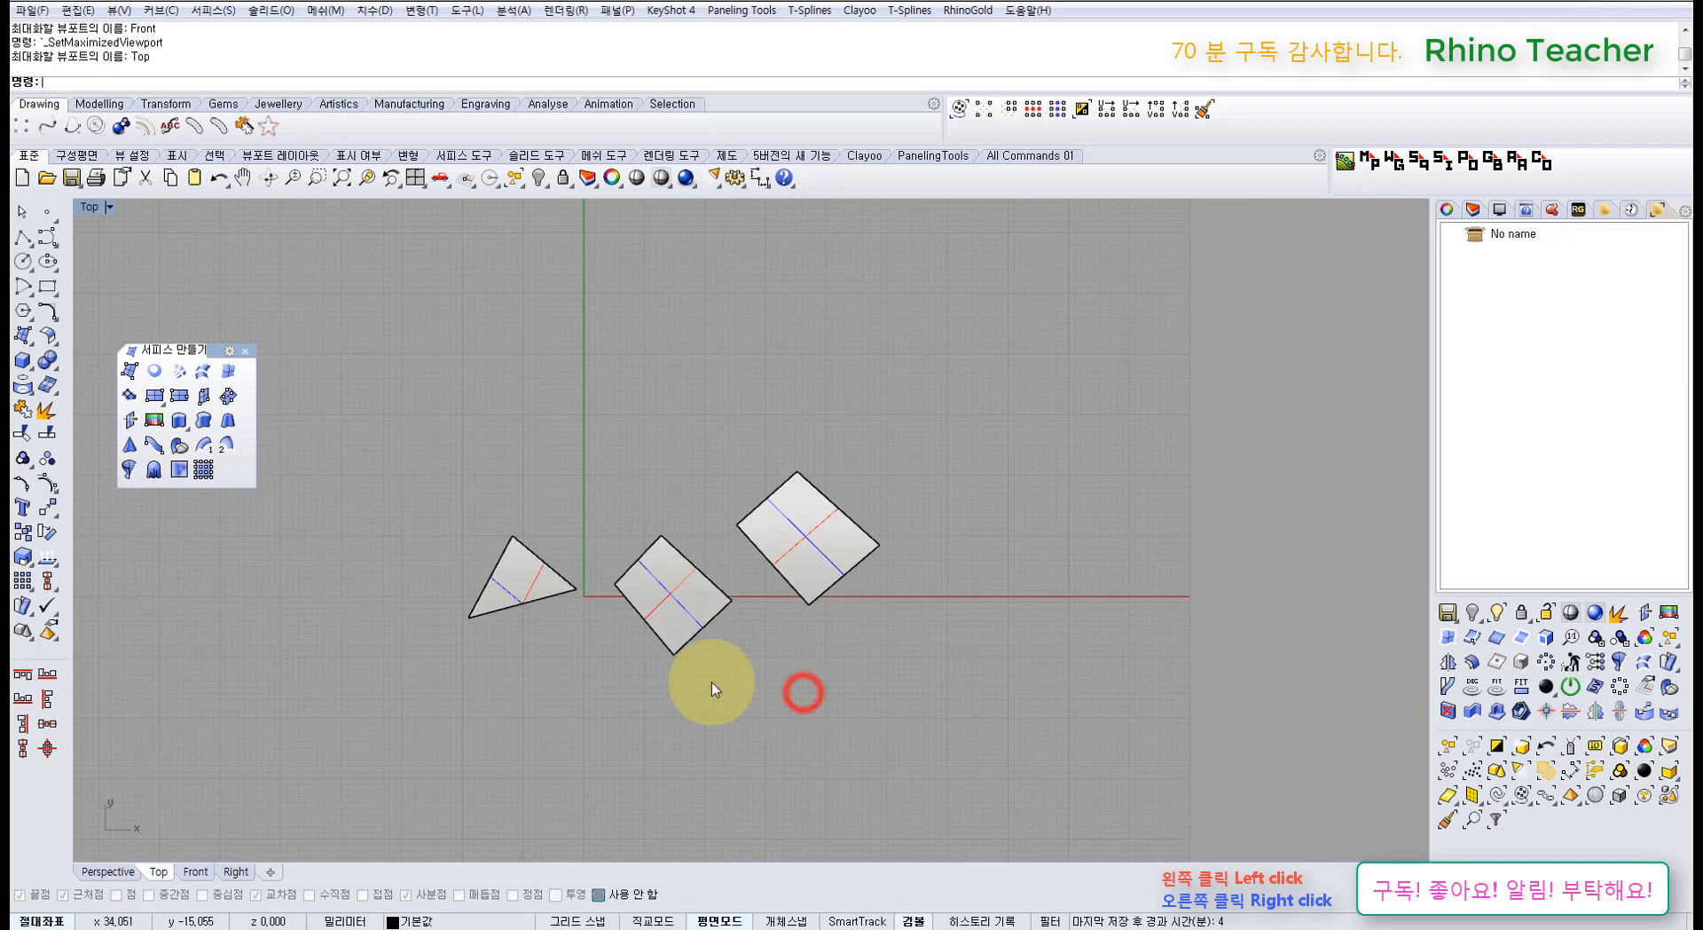
pyautogui.moveTo(603, 676); pyautogui.dragTo(657, 573, button='right')
pyautogui.scroll(5, 657, 575)
pyautogui.click(582, 524)
pyautogui.click(877, 546)
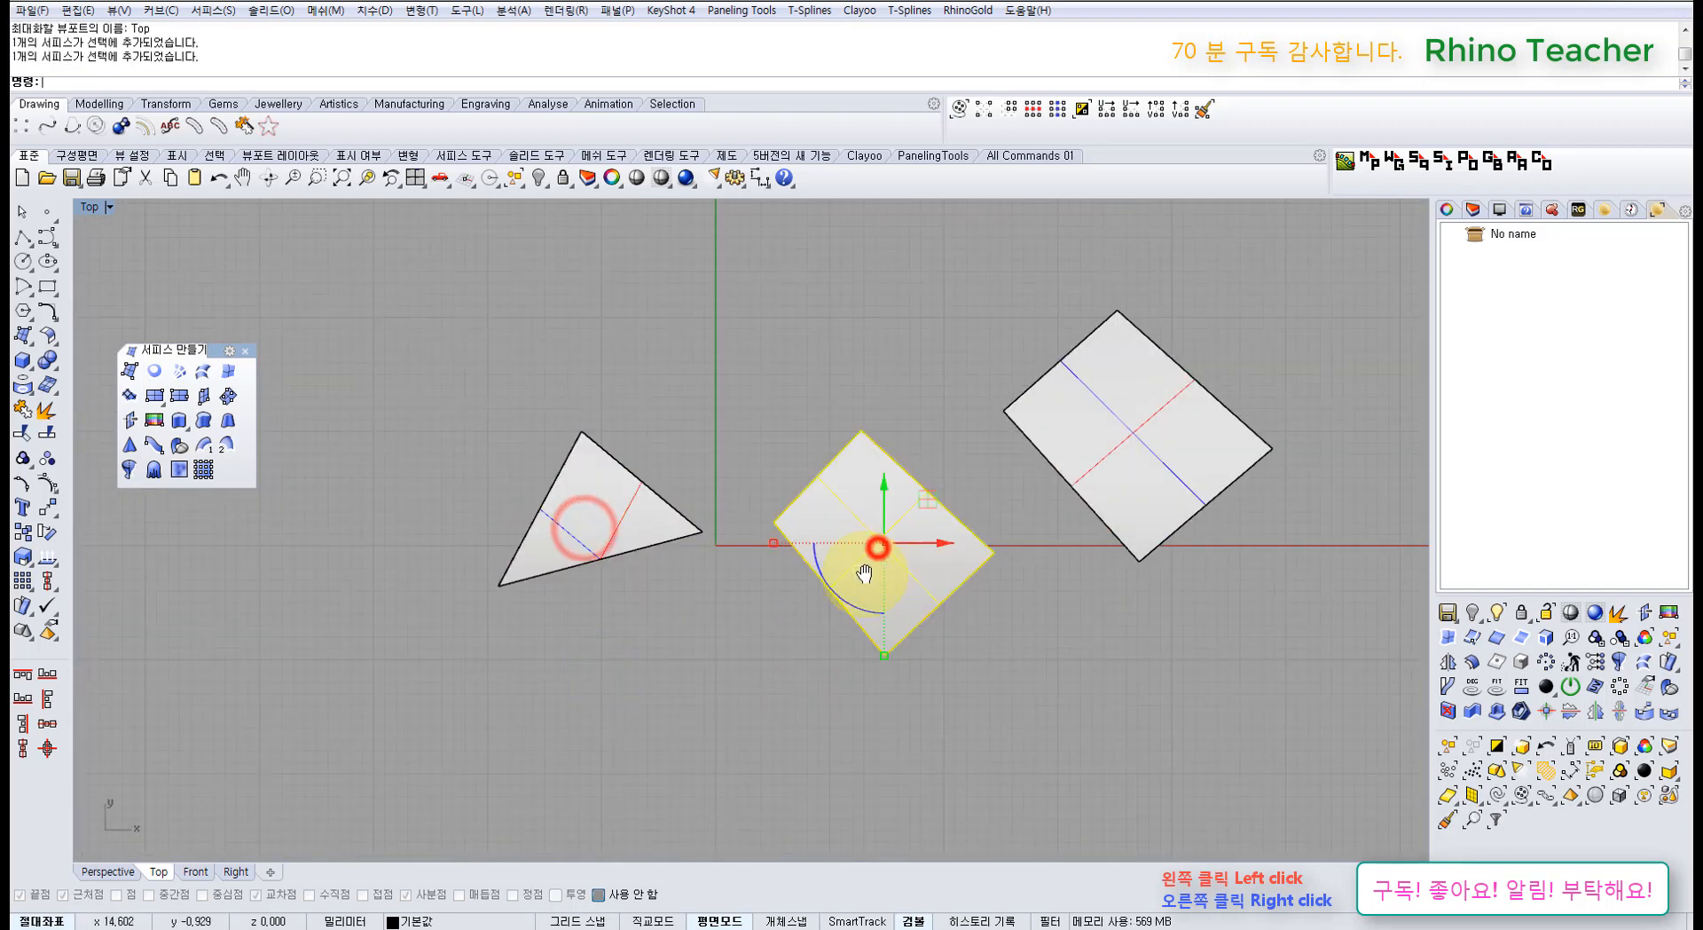
pyautogui.moveTo(865, 572); pyautogui.dragTo(719, 596, button='right')
# Step: Lift a corner control point of the square in Perspective, then delete the bent square
pyautogui.press('F10')
pyautogui.moveTo(589, 665); pyautogui.dragTo(563, 536, button='right')
pyautogui.click(756, 657)
pyautogui.hotkey('ctrl', 'F4')
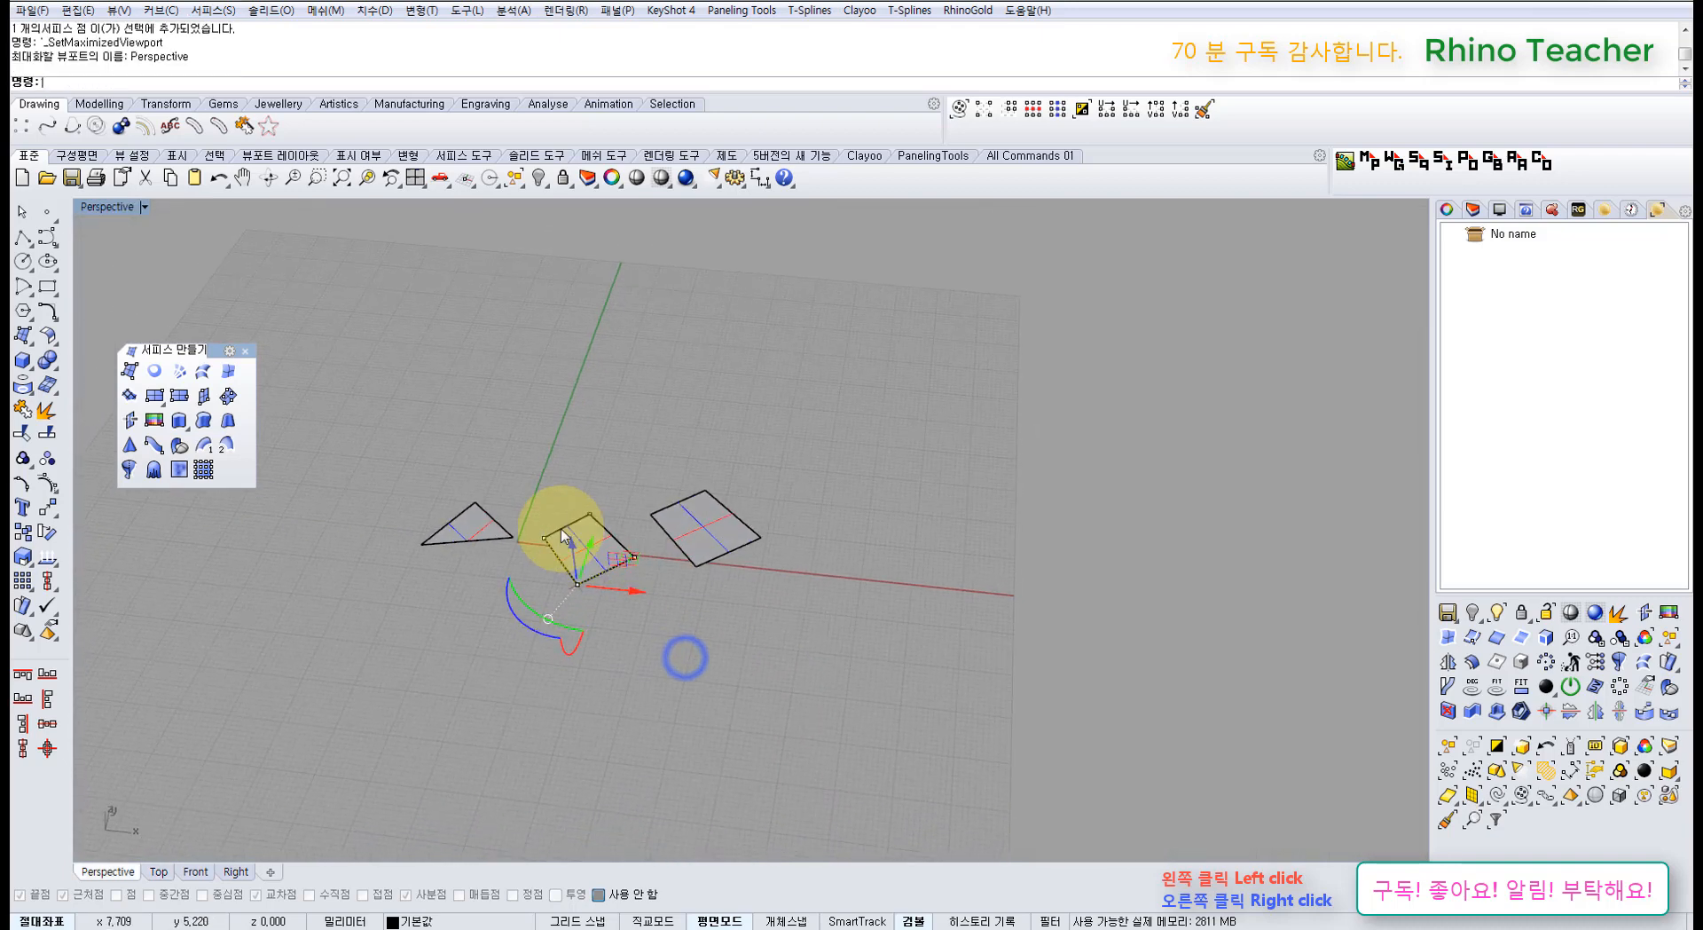
pyautogui.scroll(8, 563, 538)
pyautogui.moveTo(596, 621); pyautogui.dragTo(646, 593)
pyautogui.moveTo(653, 582)
pyautogui.mouseDown(button='right')
pyautogui.moveTo(638, 523)
pyautogui.moveTo(671, 617)
pyautogui.mouseUp(button='right')
pyautogui.click(671, 605)
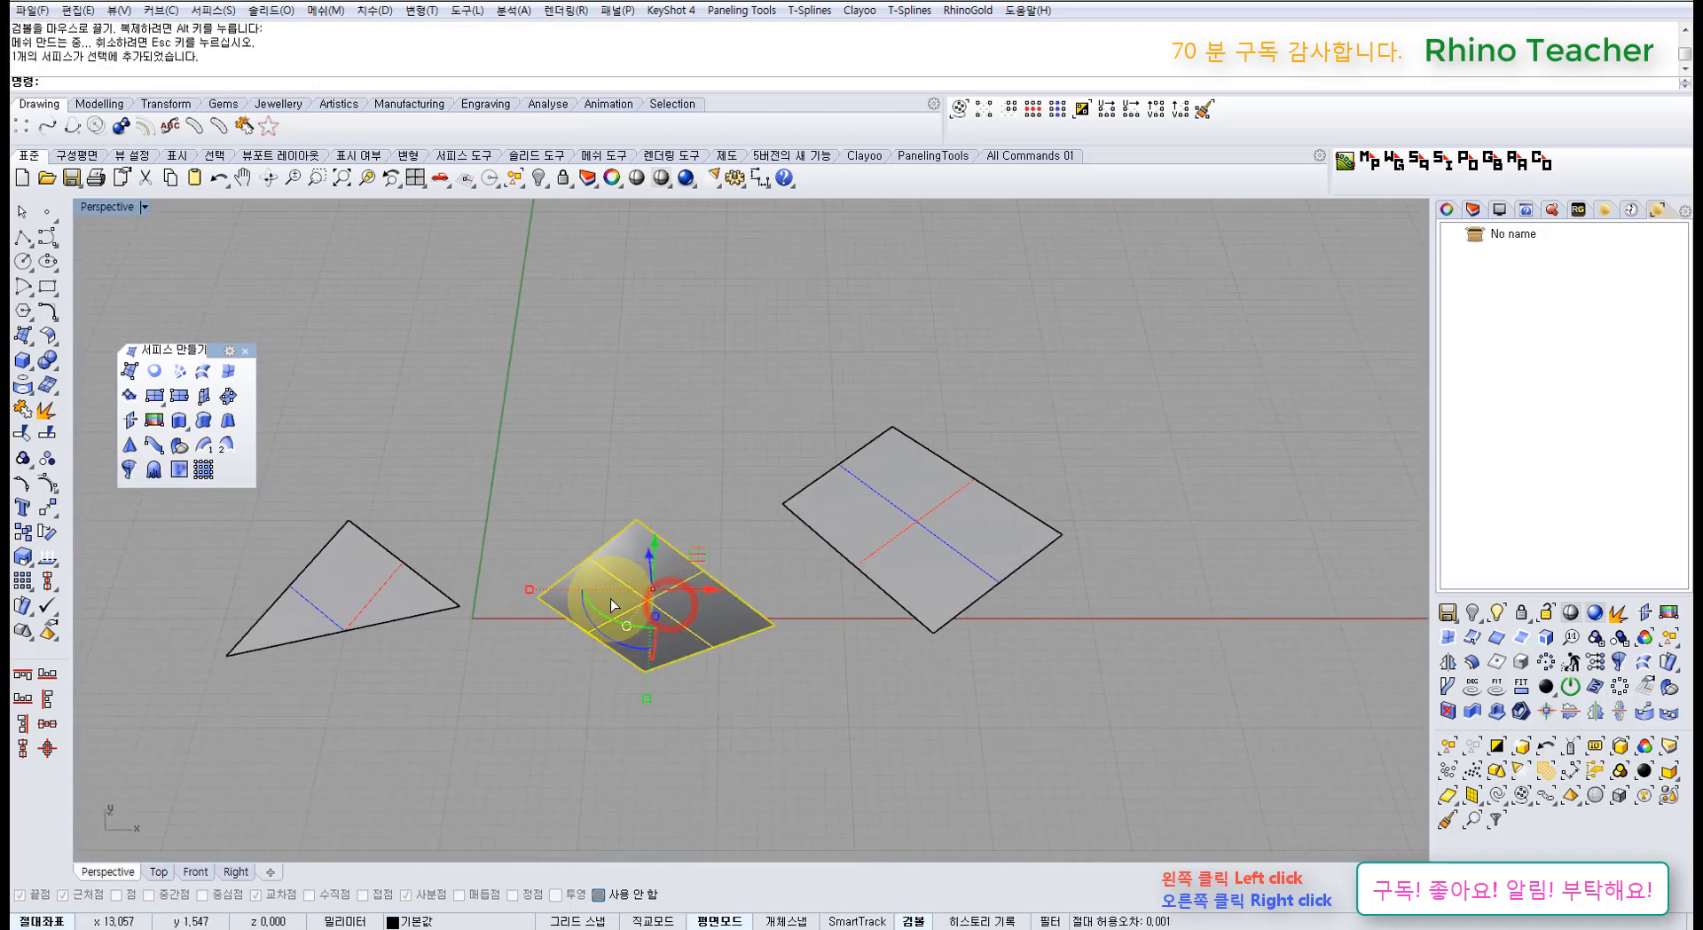
pyautogui.press('Delete')
# Step: Raise the triangle's lower control point about 7.8 units, then undo the move
pyautogui.click(369, 585)
pyautogui.press('F10')
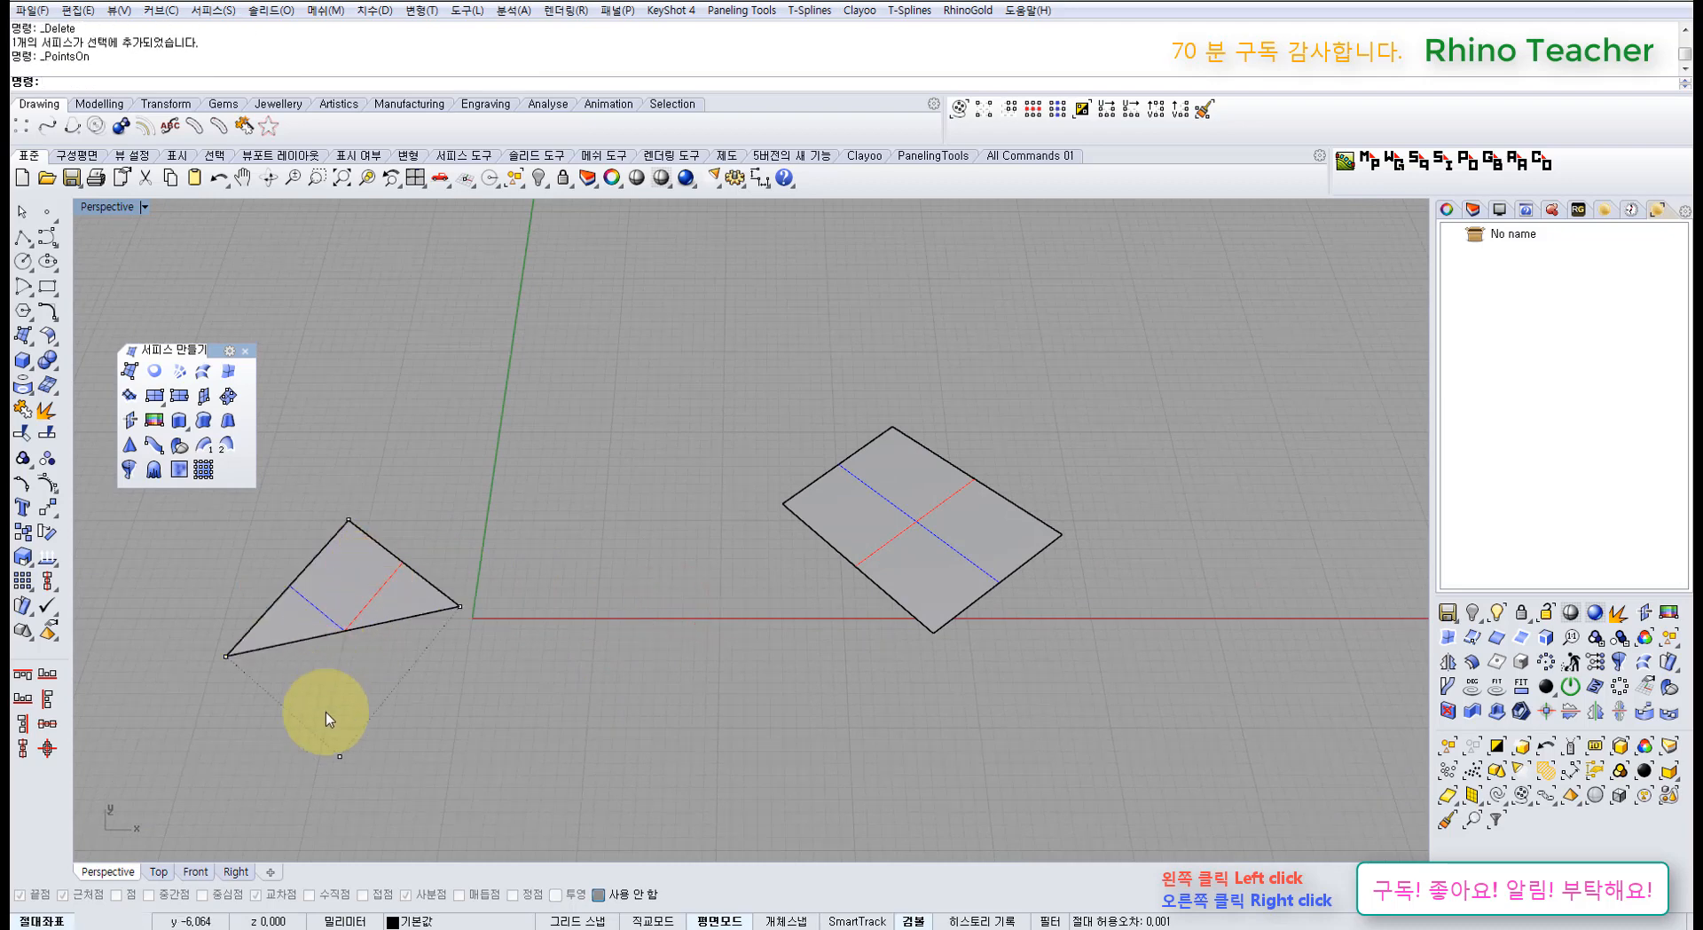
pyautogui.moveTo(288, 720); pyautogui.dragTo(452, 795)
pyautogui.moveTo(418, 682); pyautogui.dragTo(555, 658, button='right')
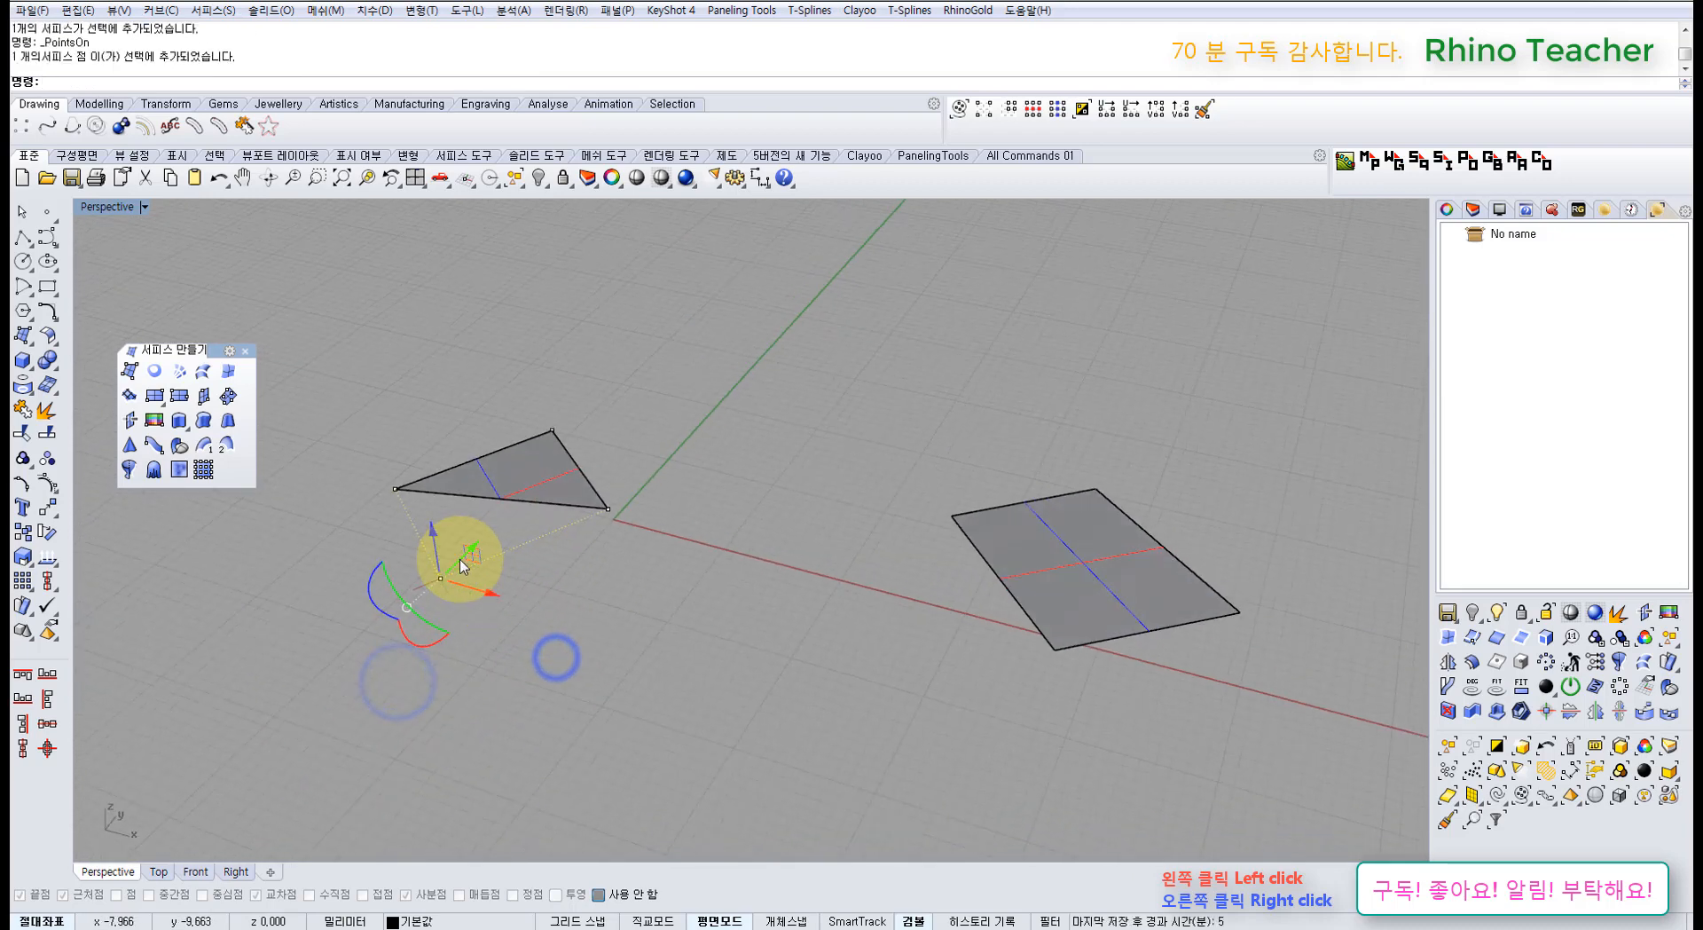
pyautogui.moveTo(438, 535); pyautogui.dragTo(426, 451)
pyautogui.scroll(4, 479, 492)
pyautogui.moveTo(498, 497); pyautogui.dragTo(571, 578, button='right')
pyautogui.hotkey('ctrl', 'z')
pyautogui.click(562, 589)
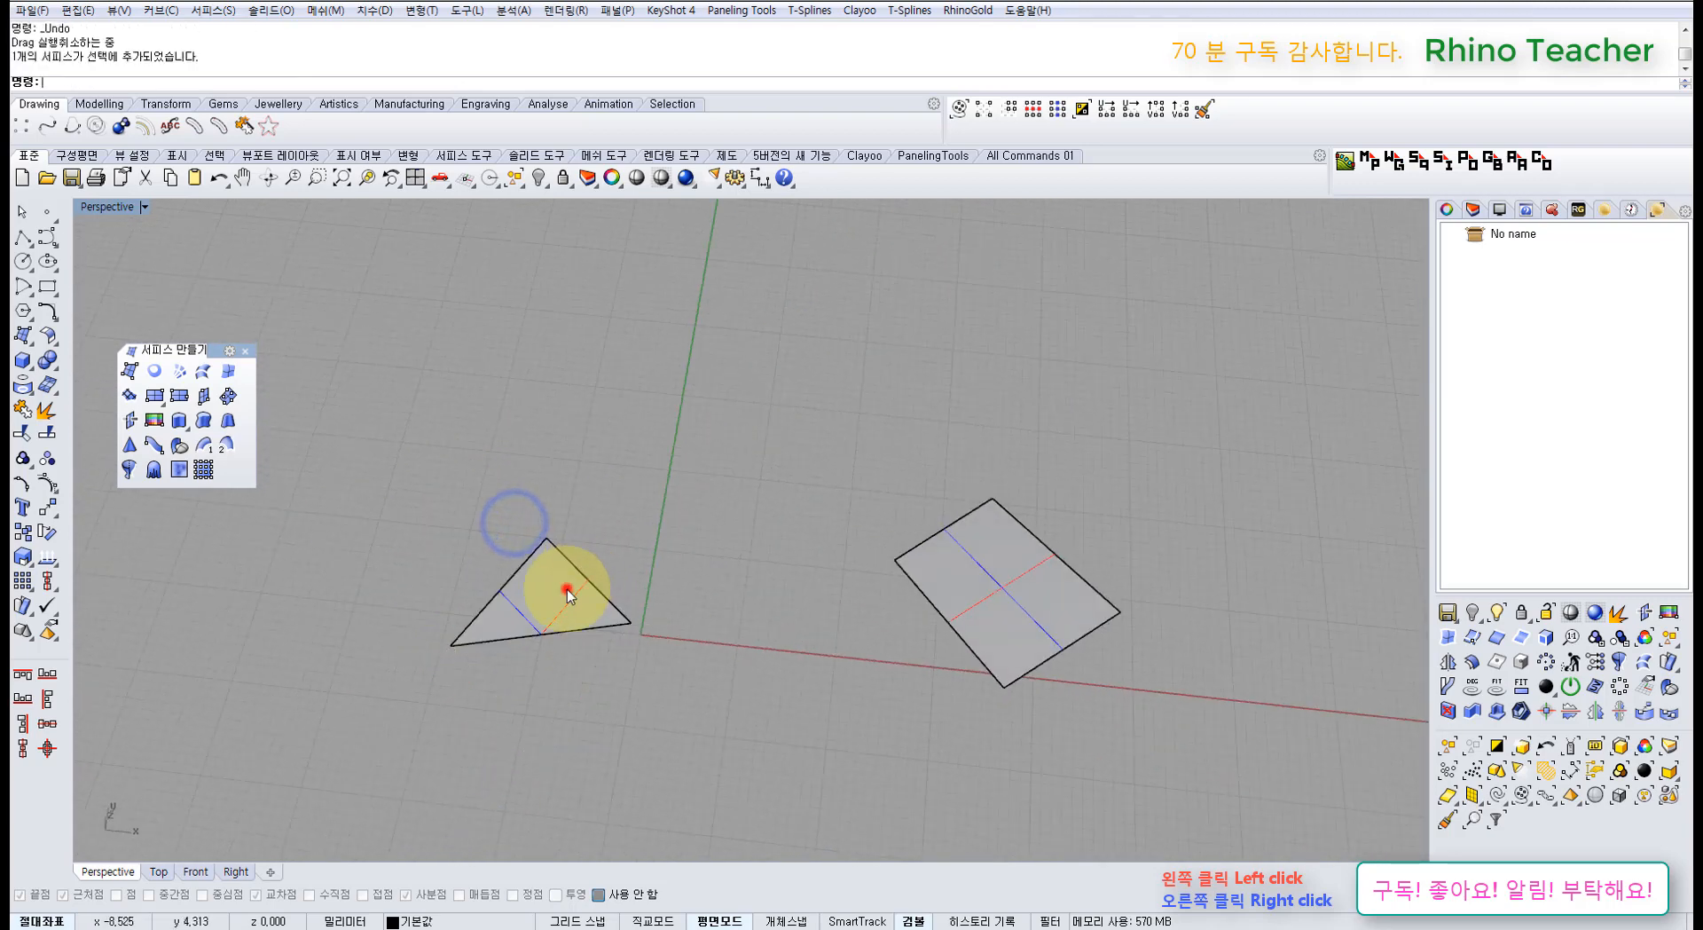
# Step: Draw a polyline across the rectangle between its top and bottom corners
pyautogui.keyDown('shift'); pyautogui.moveTo(959, 568); pyautogui.dragTo(798, 563, button='right'); pyautogui.keyUp('shift')
pyautogui.click(798, 569)
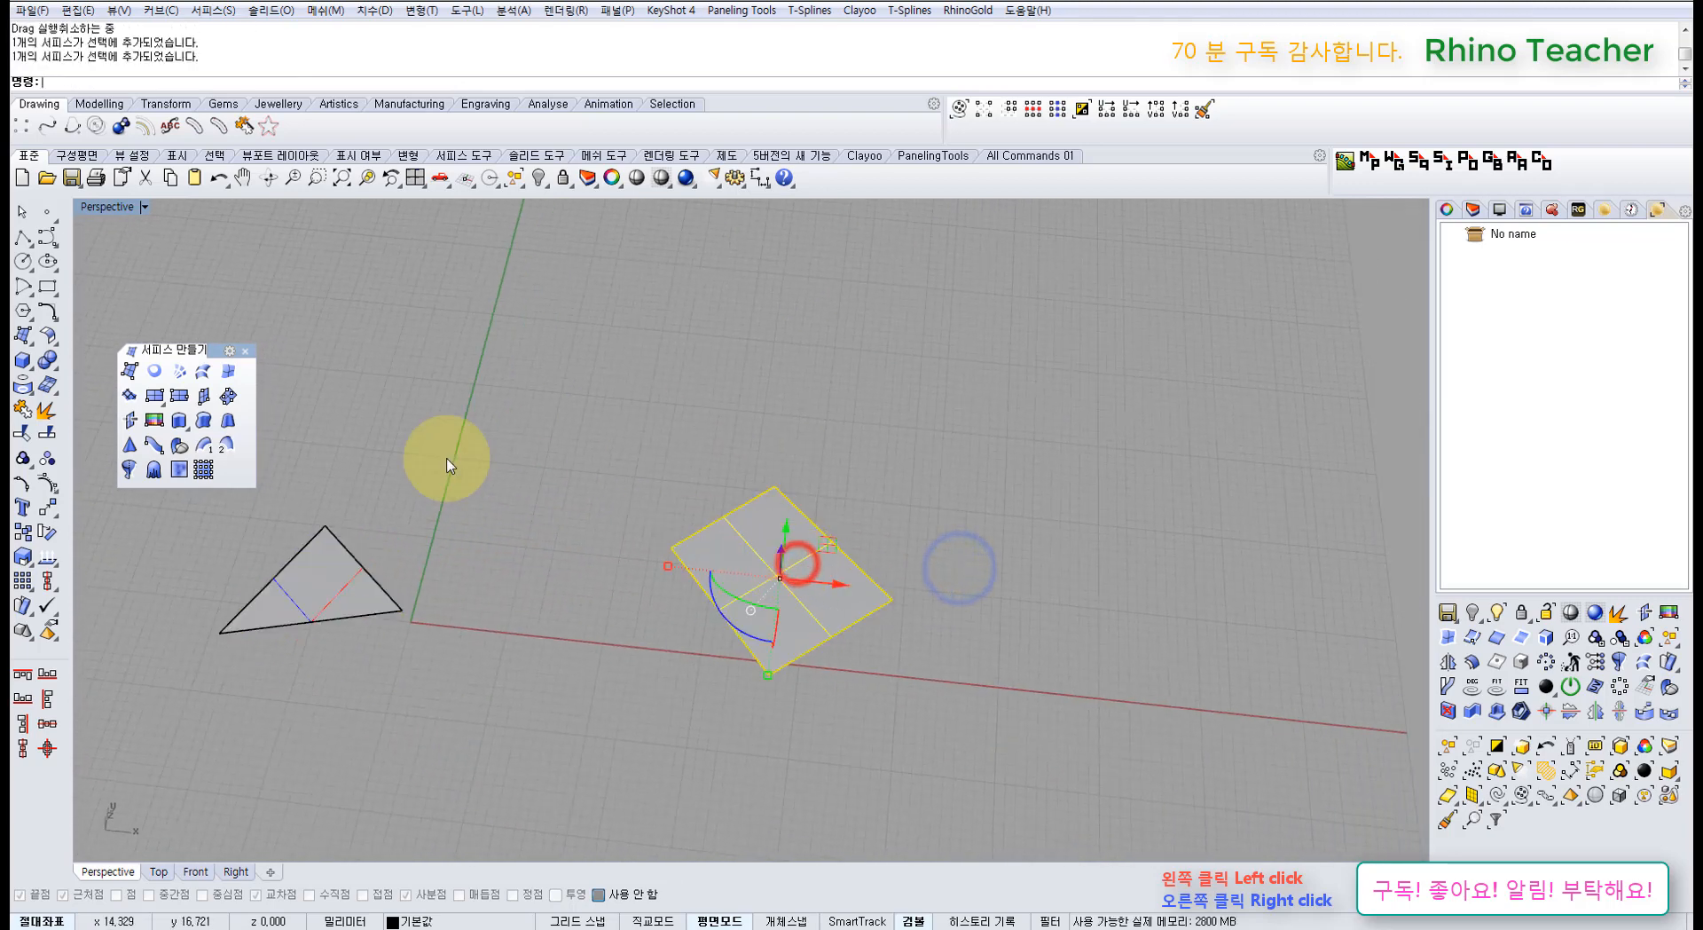
pyautogui.click(22, 238)
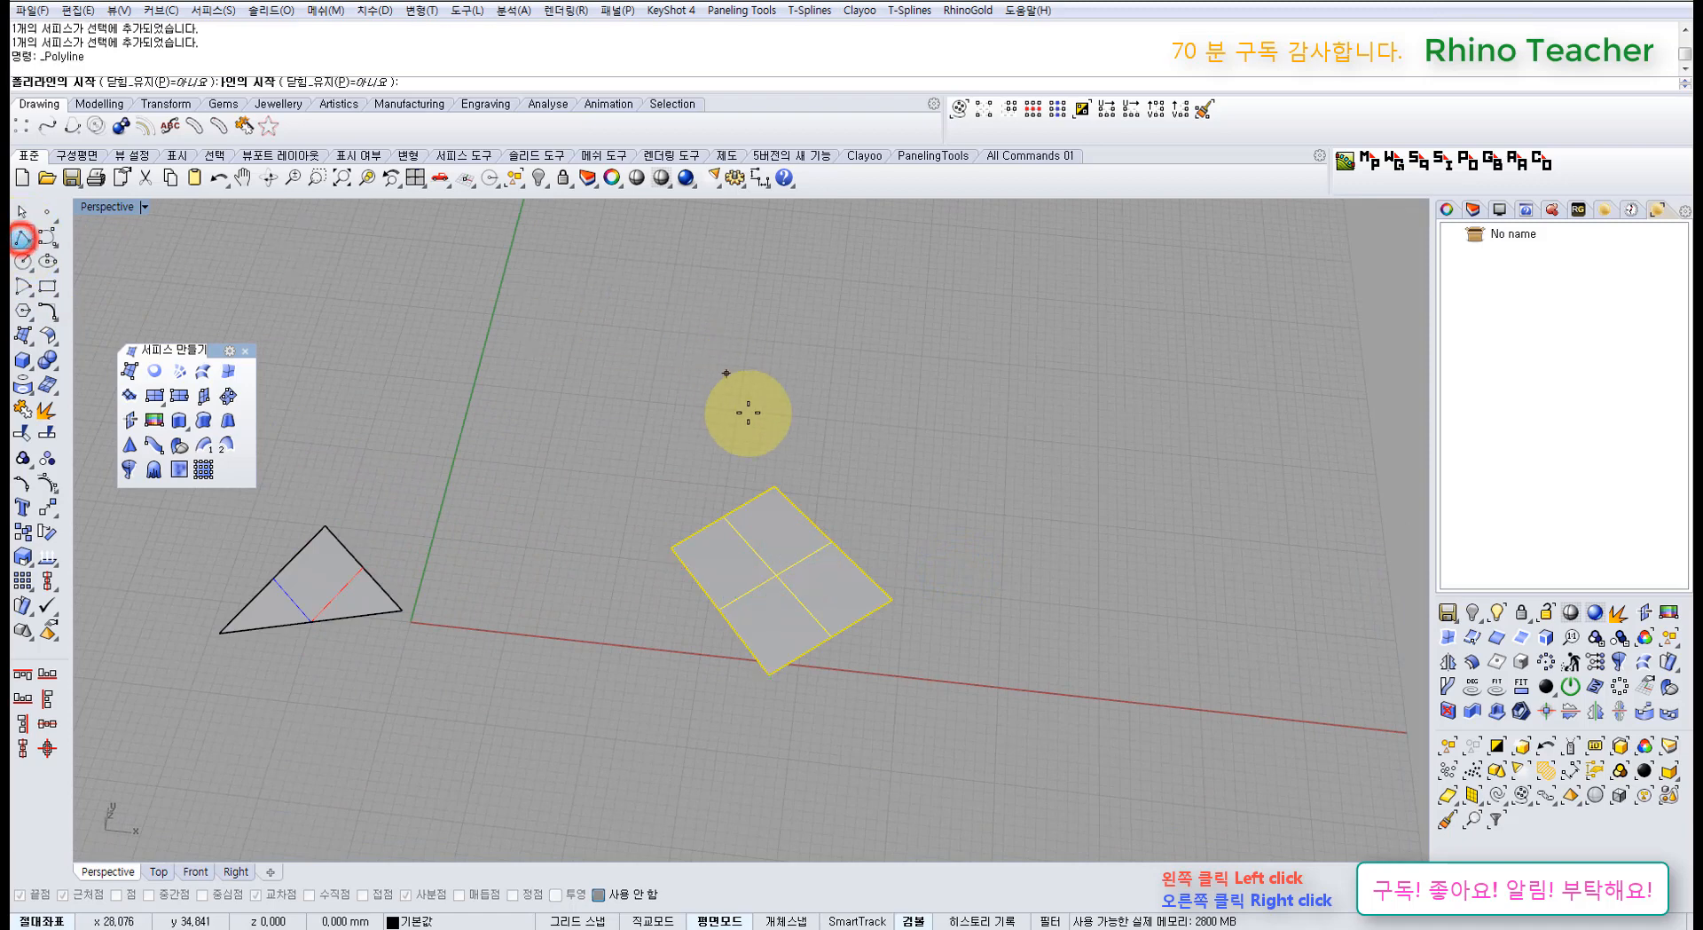
pyautogui.click(775, 487)
pyautogui.click(772, 674)
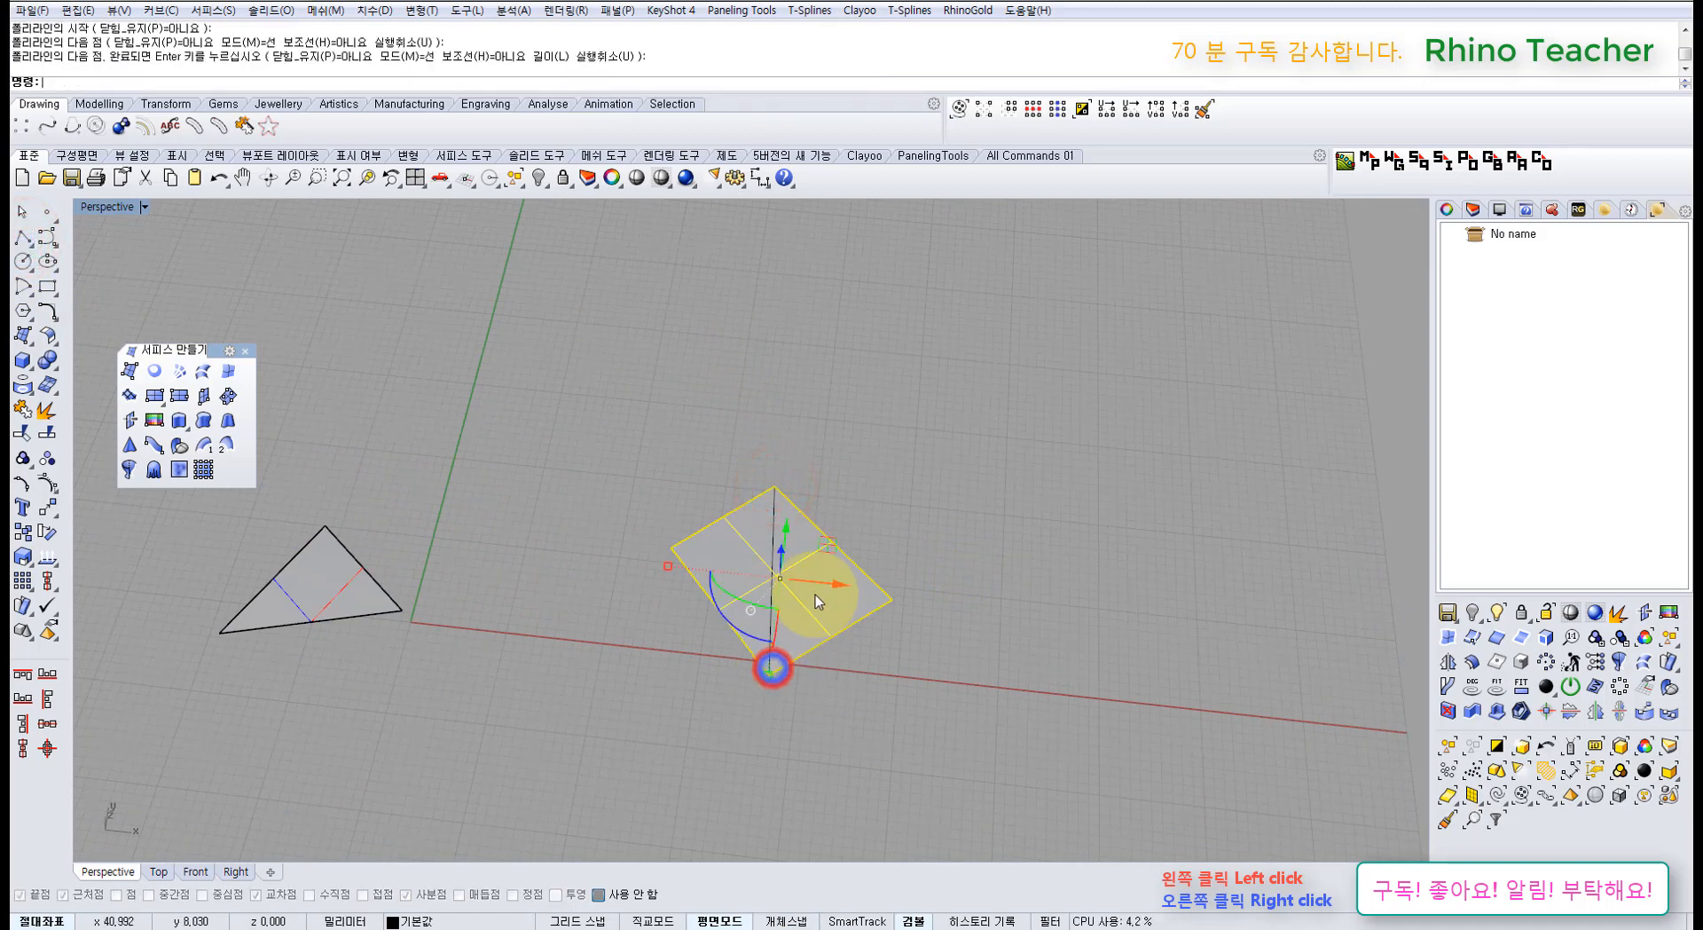
pyautogui.rightClick(770, 678)
# Step: Split the rectangle with the line and delete the left half
pyautogui.click(815, 592)
pyautogui.click(48, 433)
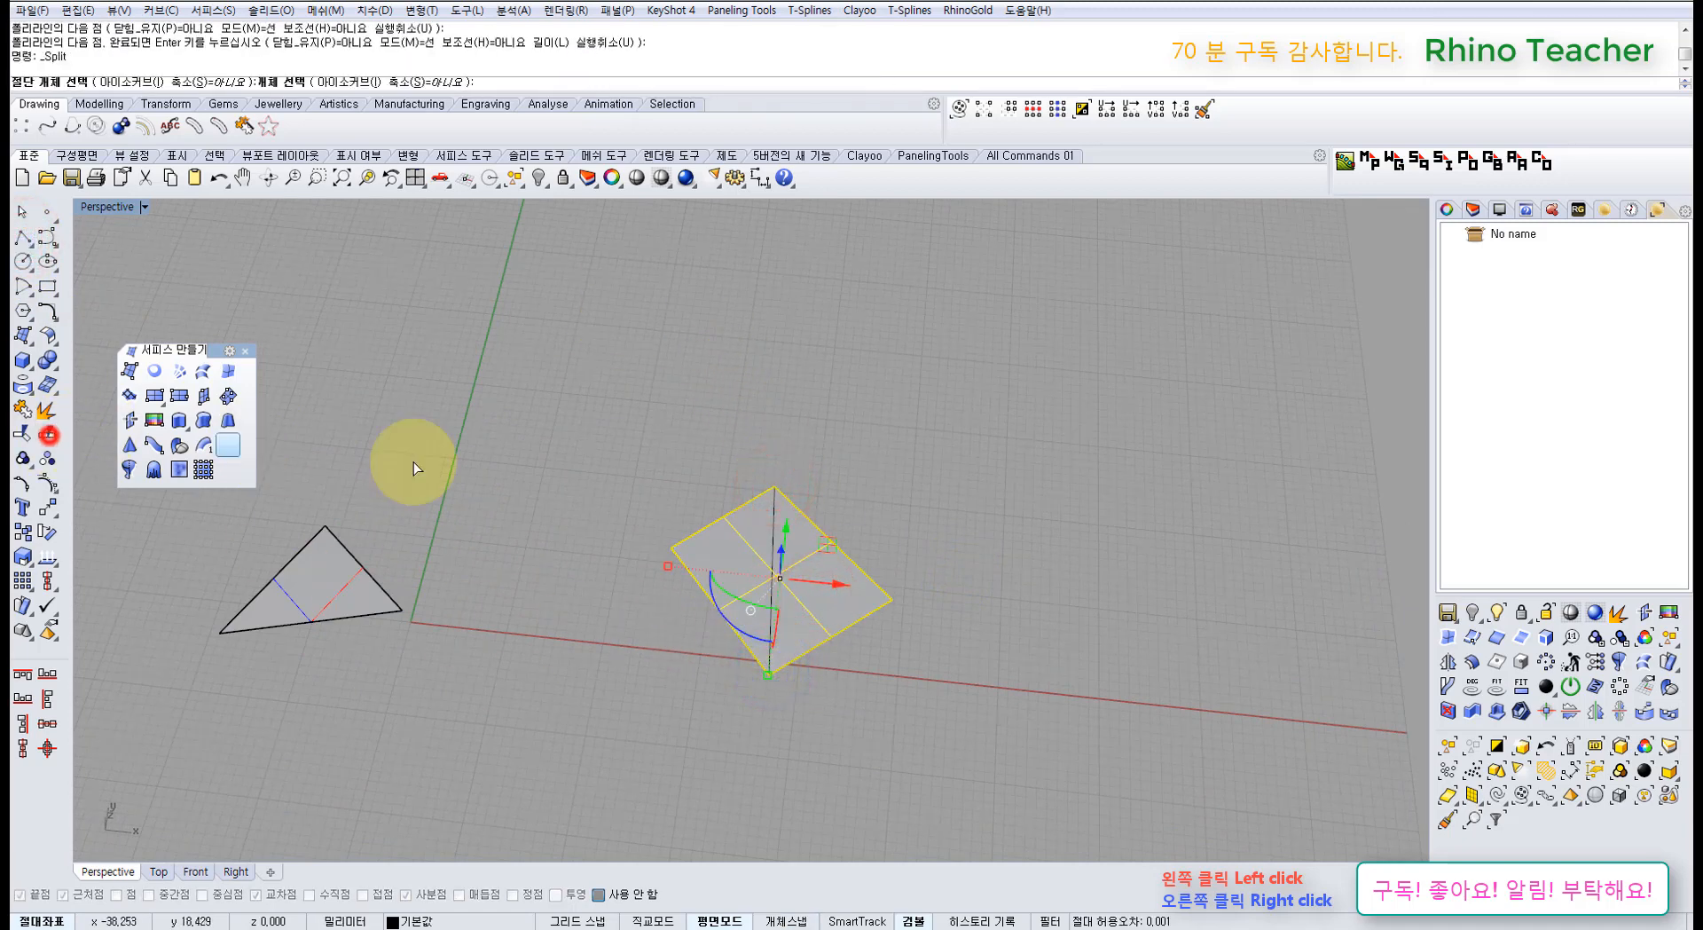
pyautogui.click(776, 538)
pyautogui.rightClick(772, 532)
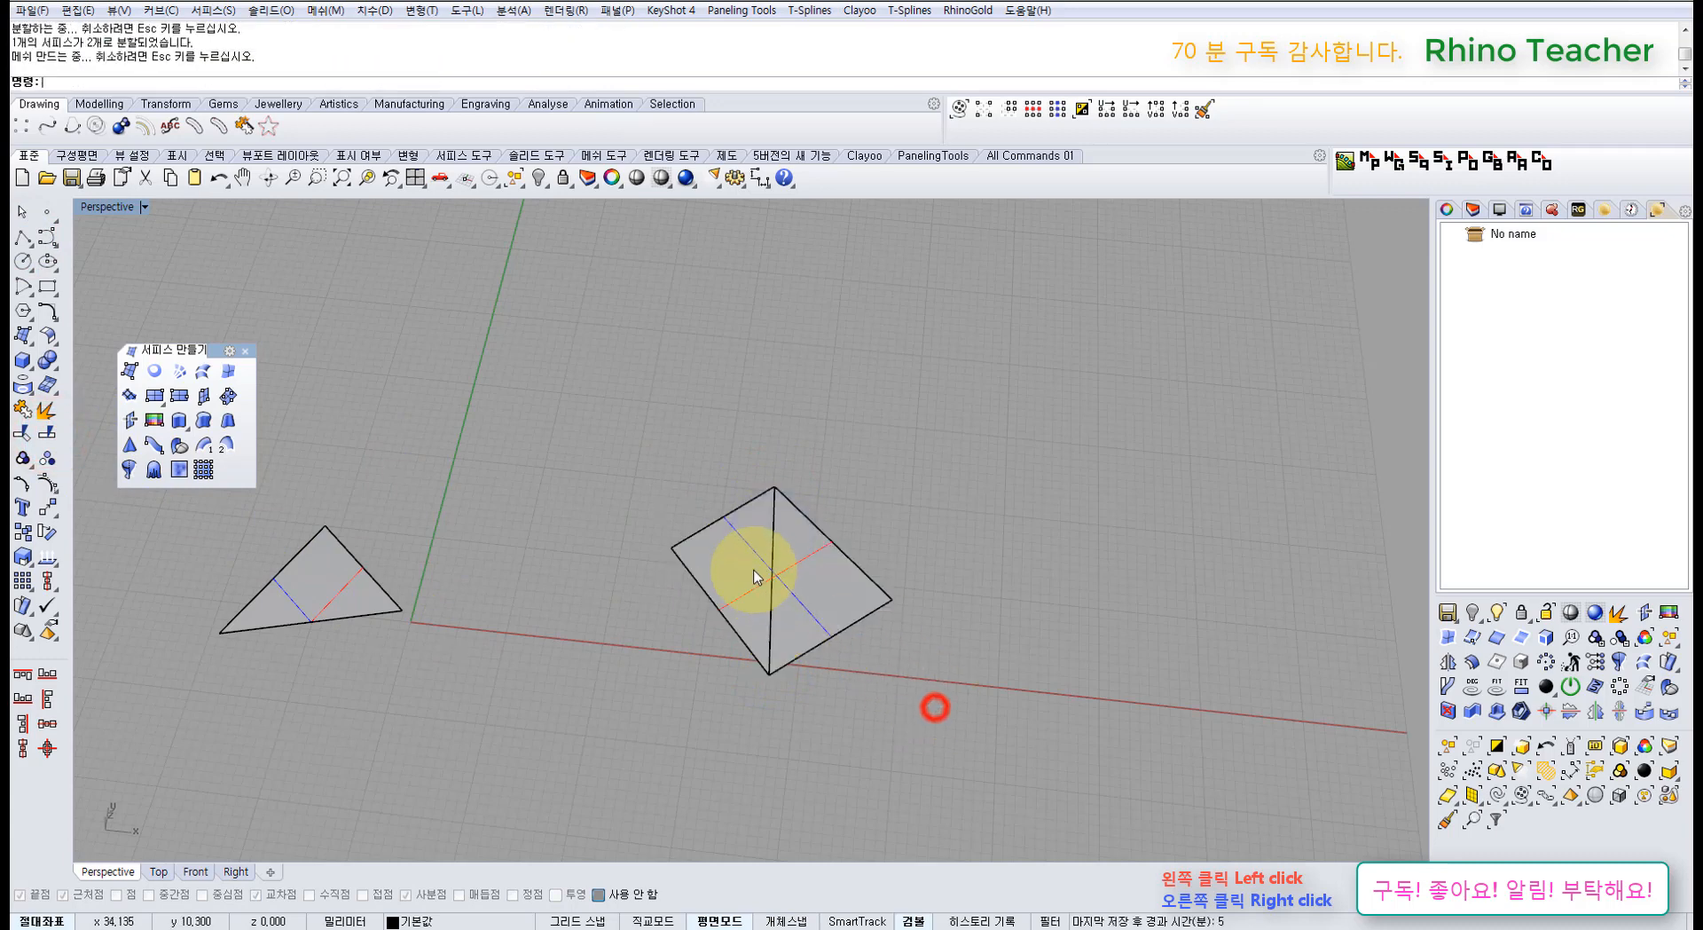
pyautogui.click(756, 577)
pyautogui.press('Delete')
# Step: Delete the remaining right piece, then the original triangle and the cutting line
pyautogui.click(806, 586)
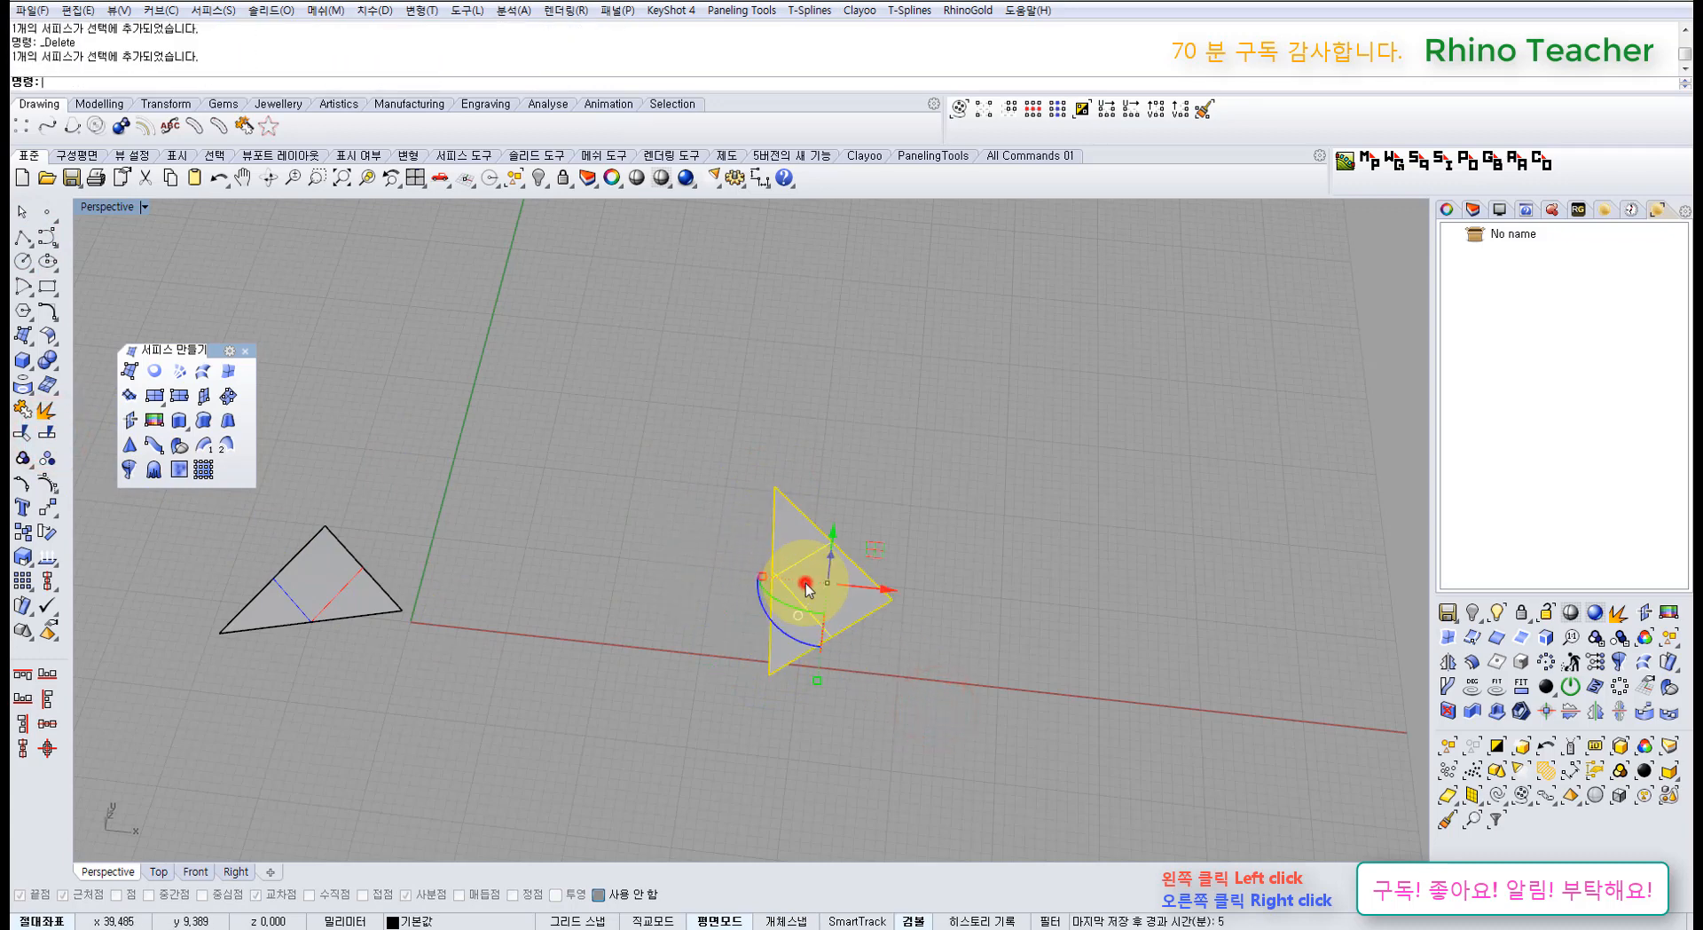
pyautogui.press('F10')
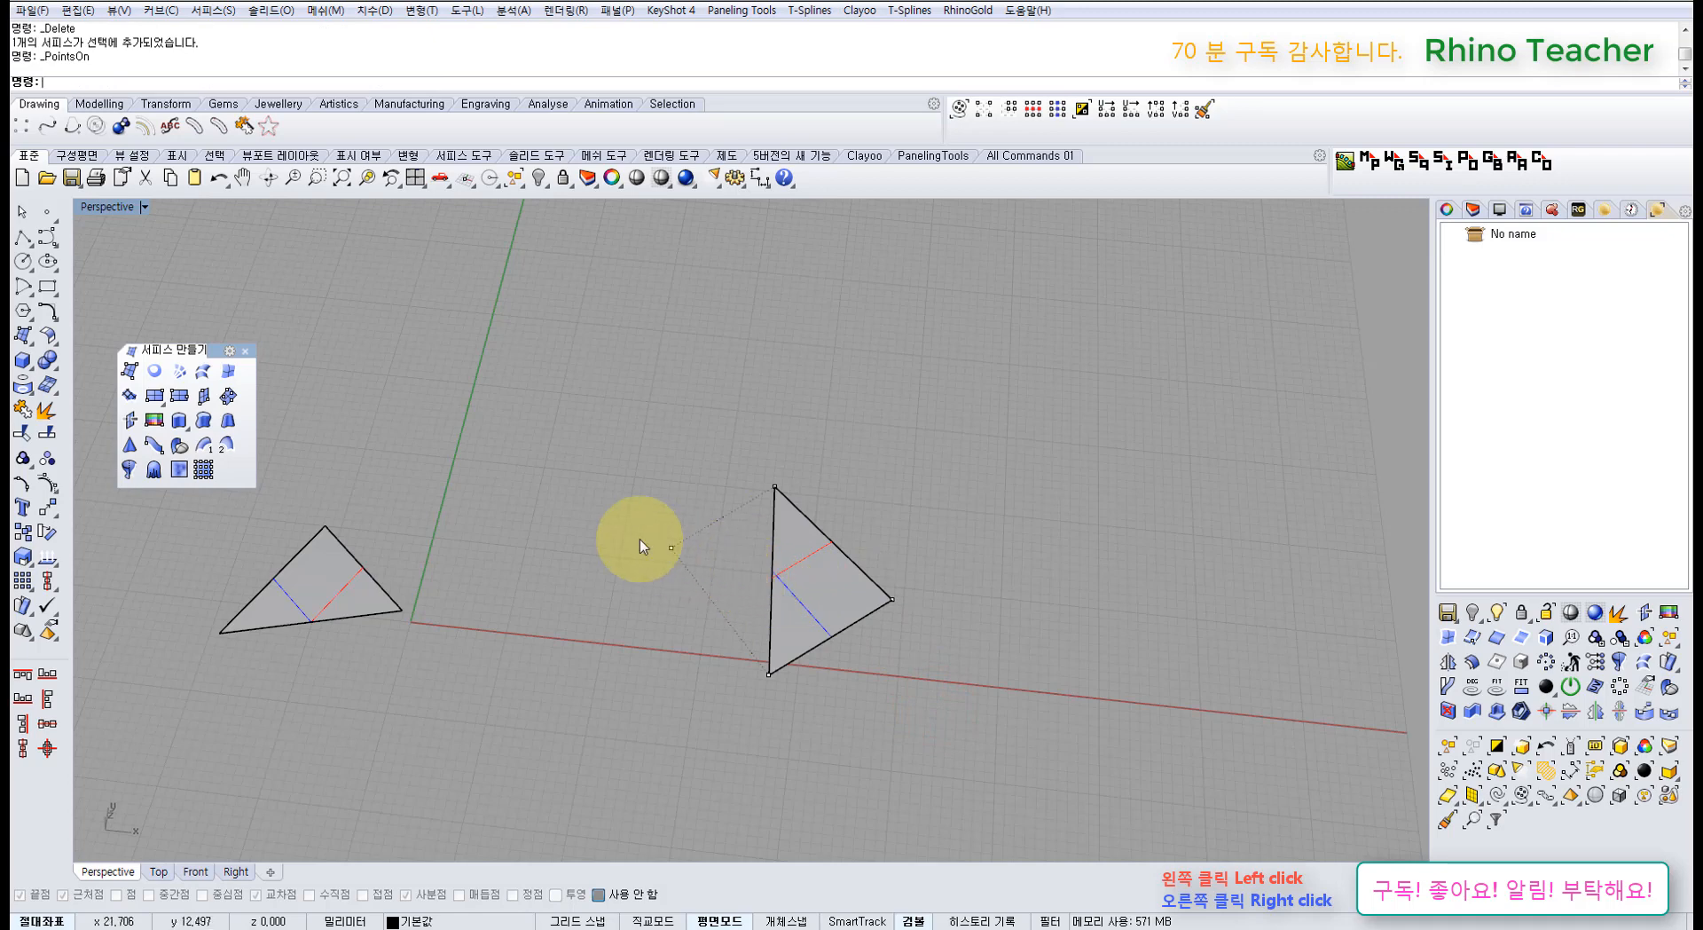
pyautogui.click(811, 603)
pyautogui.press('Delete')
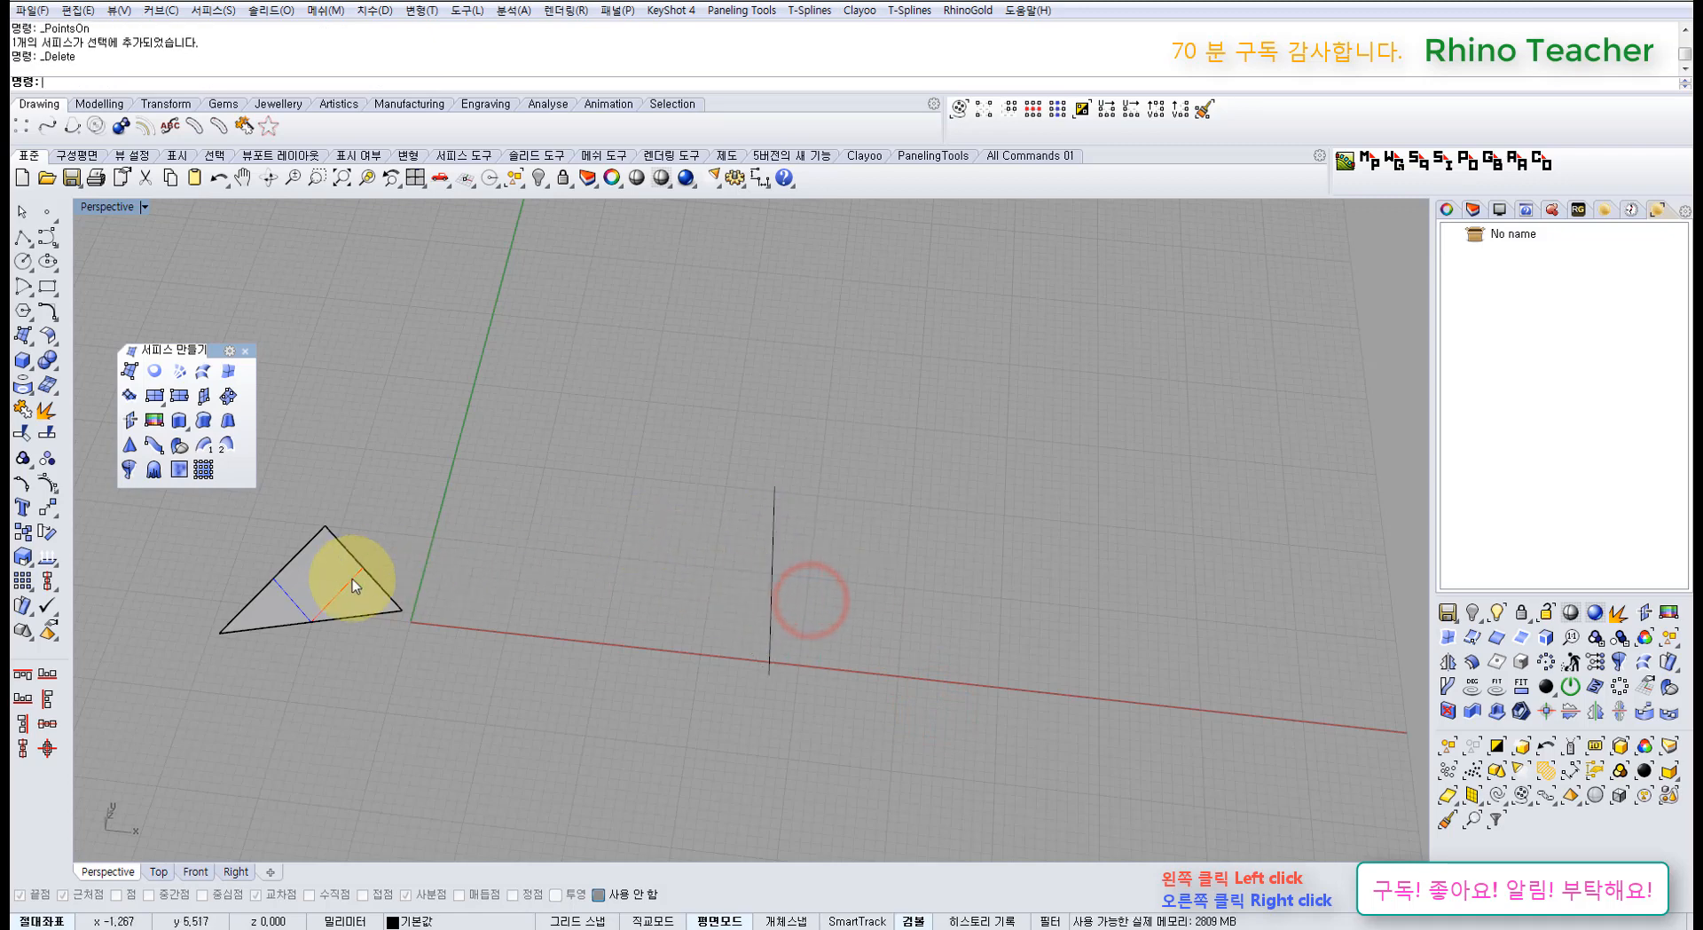
pyautogui.moveTo(882, 635); pyautogui.dragTo(264, 504)
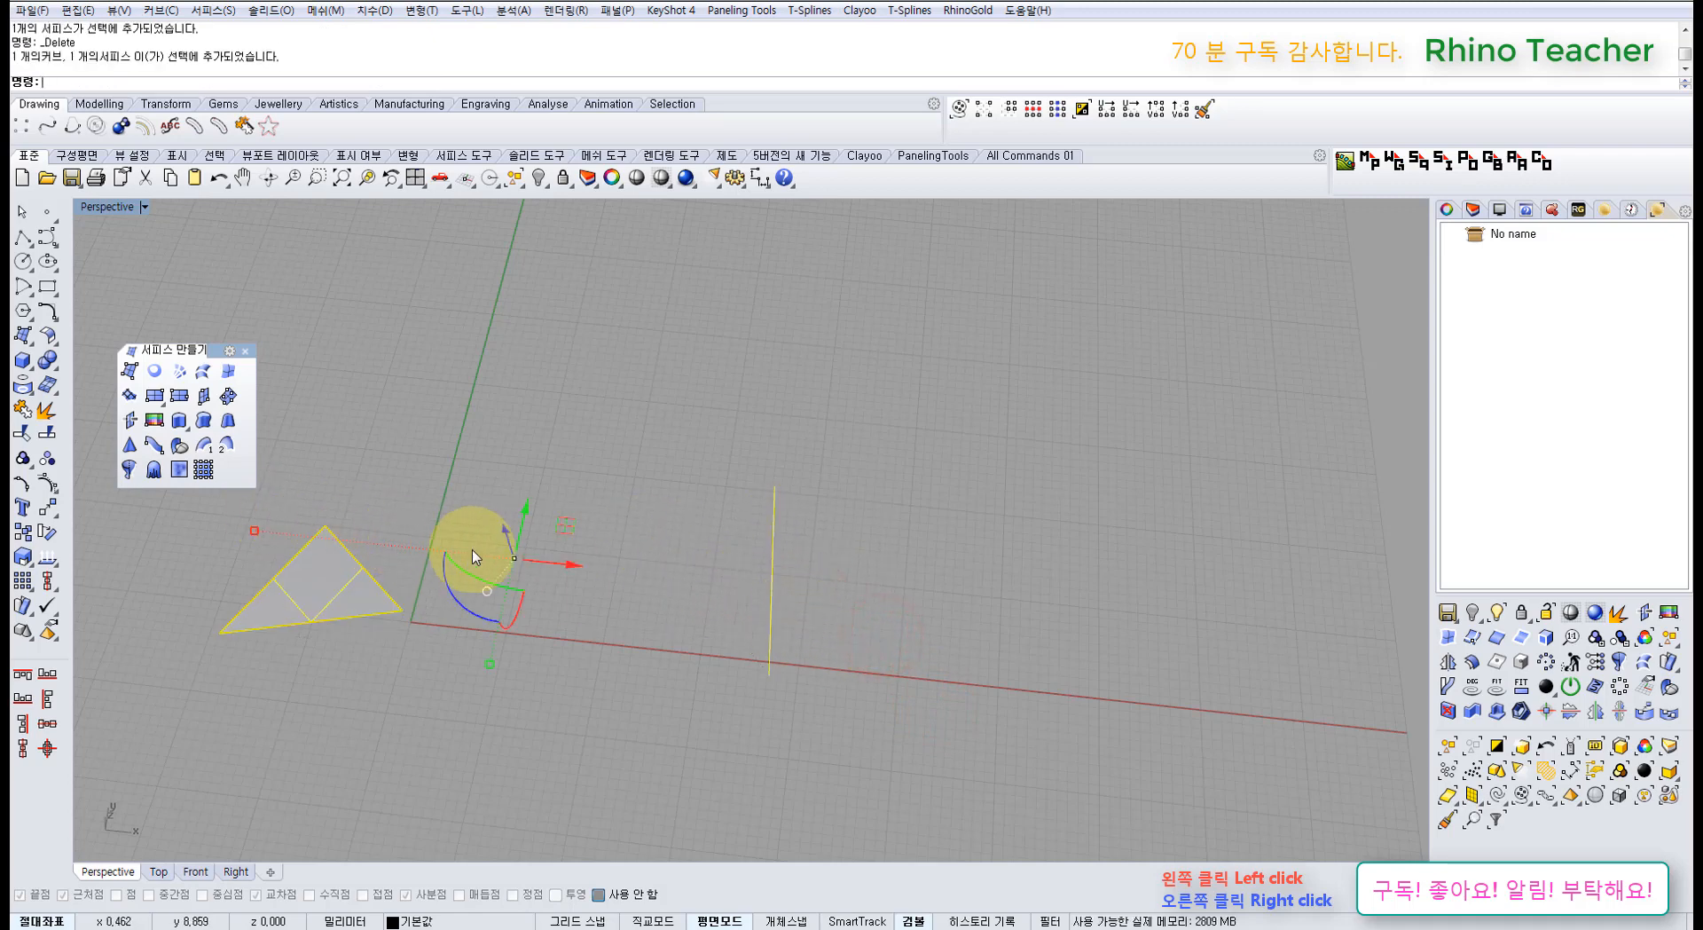
pyautogui.press('Delete')
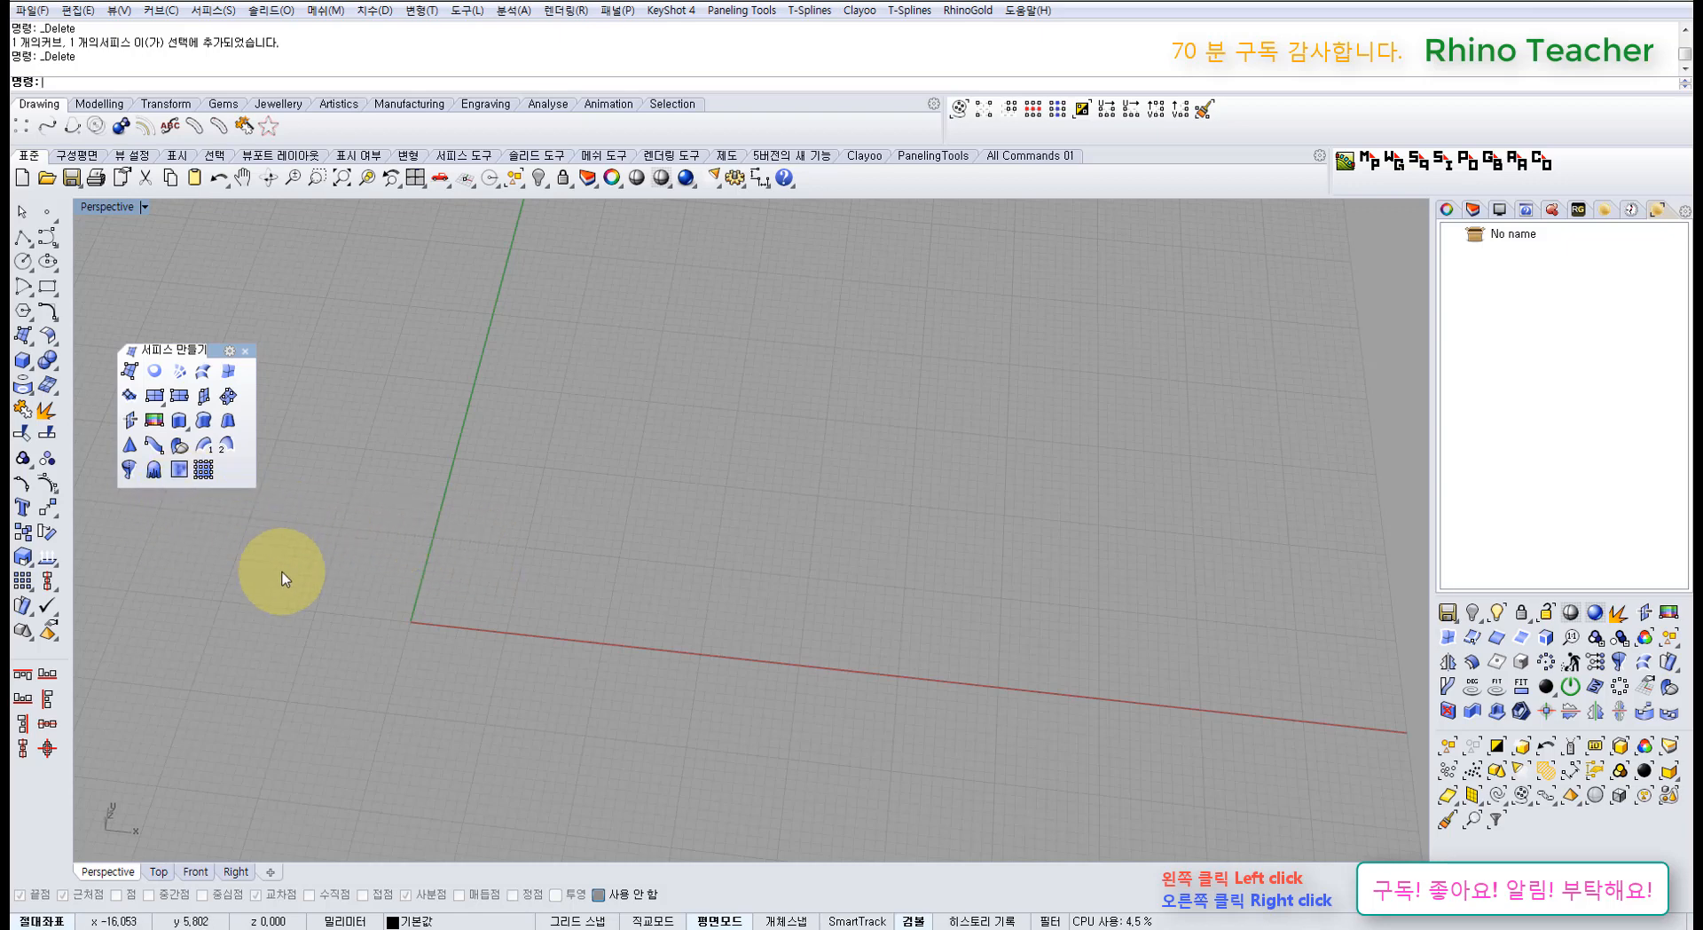
# Step: Draw a closed bean-shaped freeform curve through nine points, ending at its start
pyautogui.moveTo(284, 578)
pyautogui.mouseDown(button='right')
pyautogui.moveTo(402, 570)
pyautogui.moveTo(399, 521)
pyautogui.moveTo(356, 565)
pyautogui.moveTo(430, 505)
pyautogui.mouseUp(button='right')
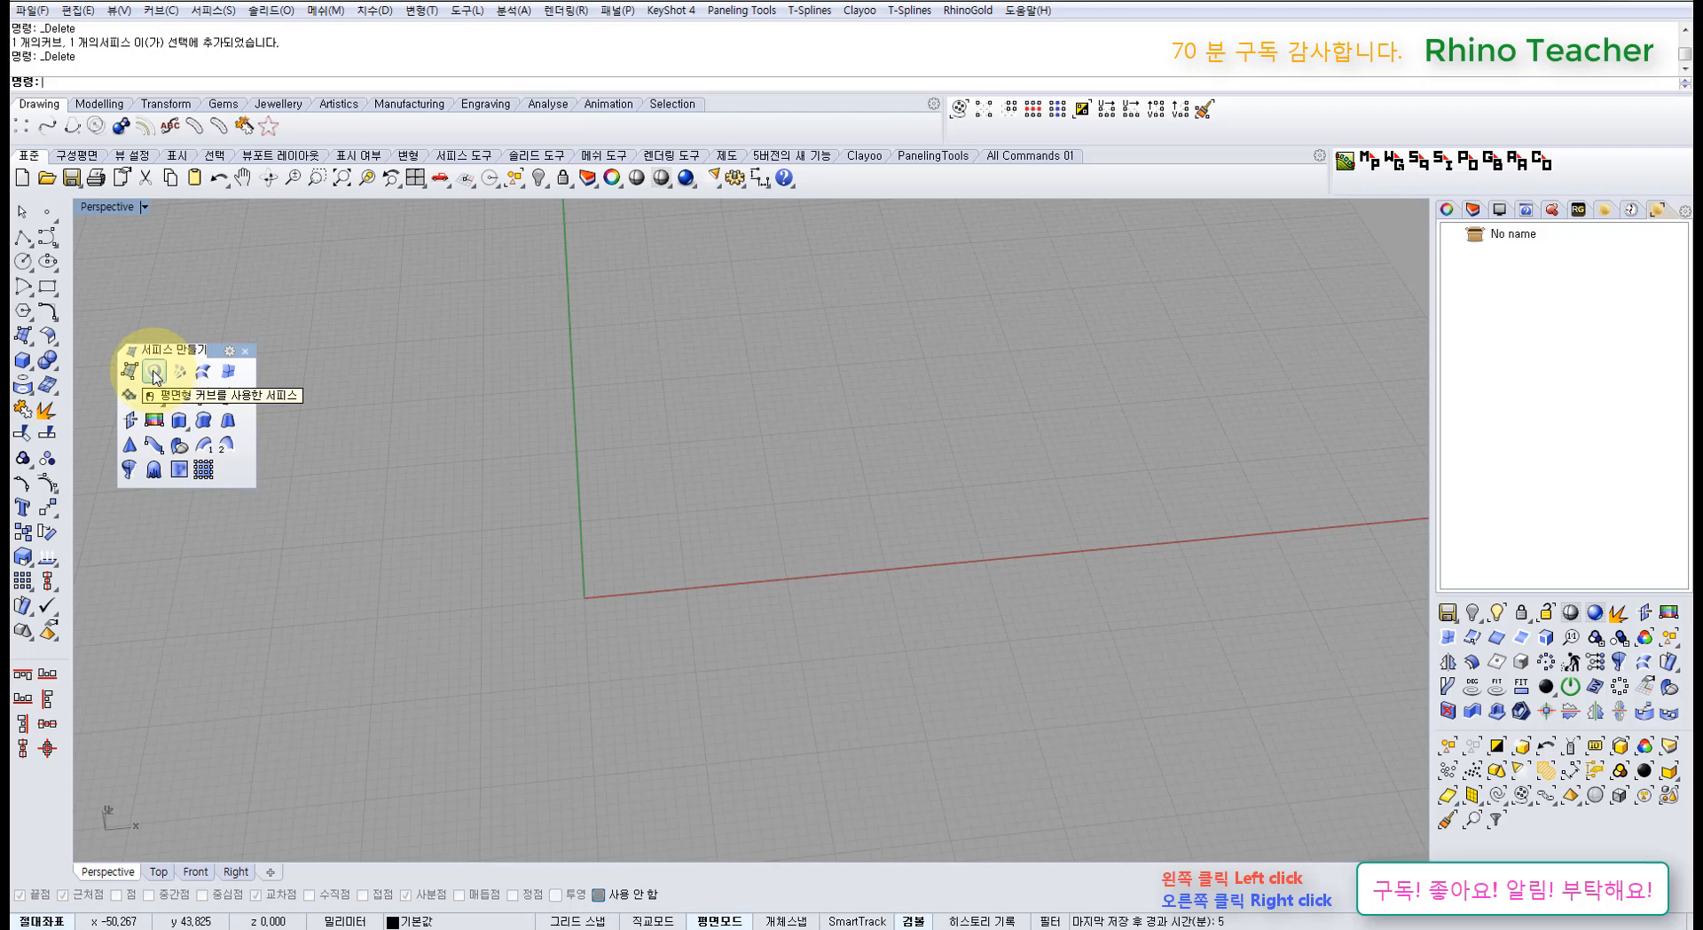
pyautogui.click(47, 236)
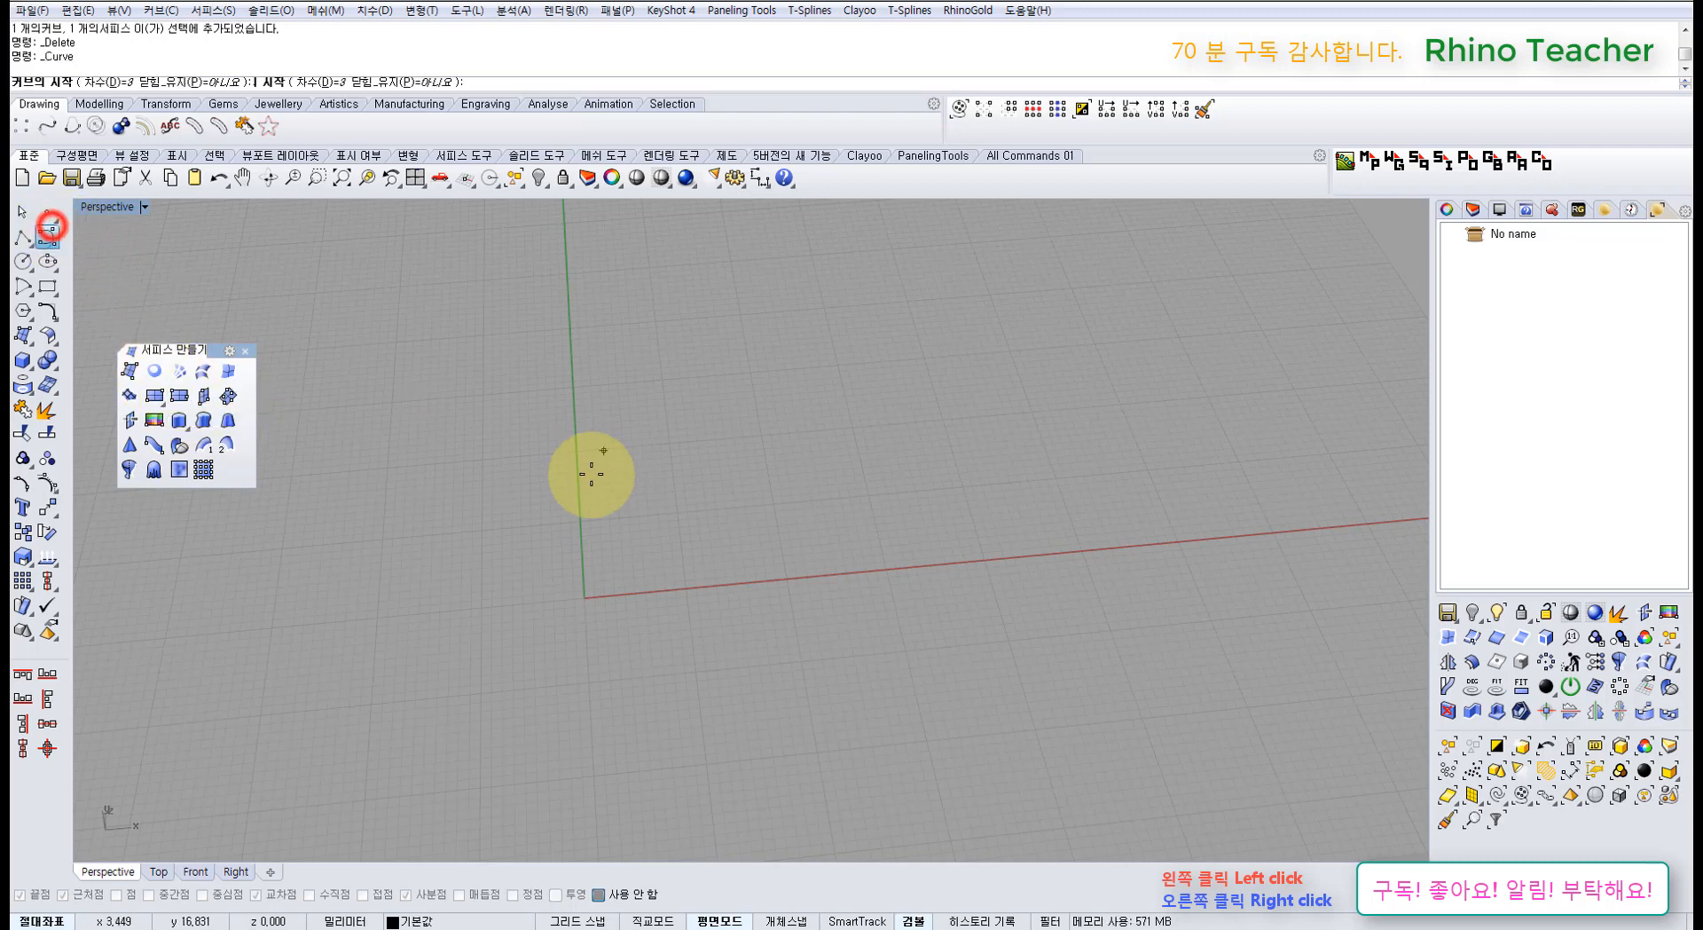
pyautogui.click(536, 442)
pyautogui.click(407, 560)
pyautogui.click(542, 761)
pyautogui.click(812, 669)
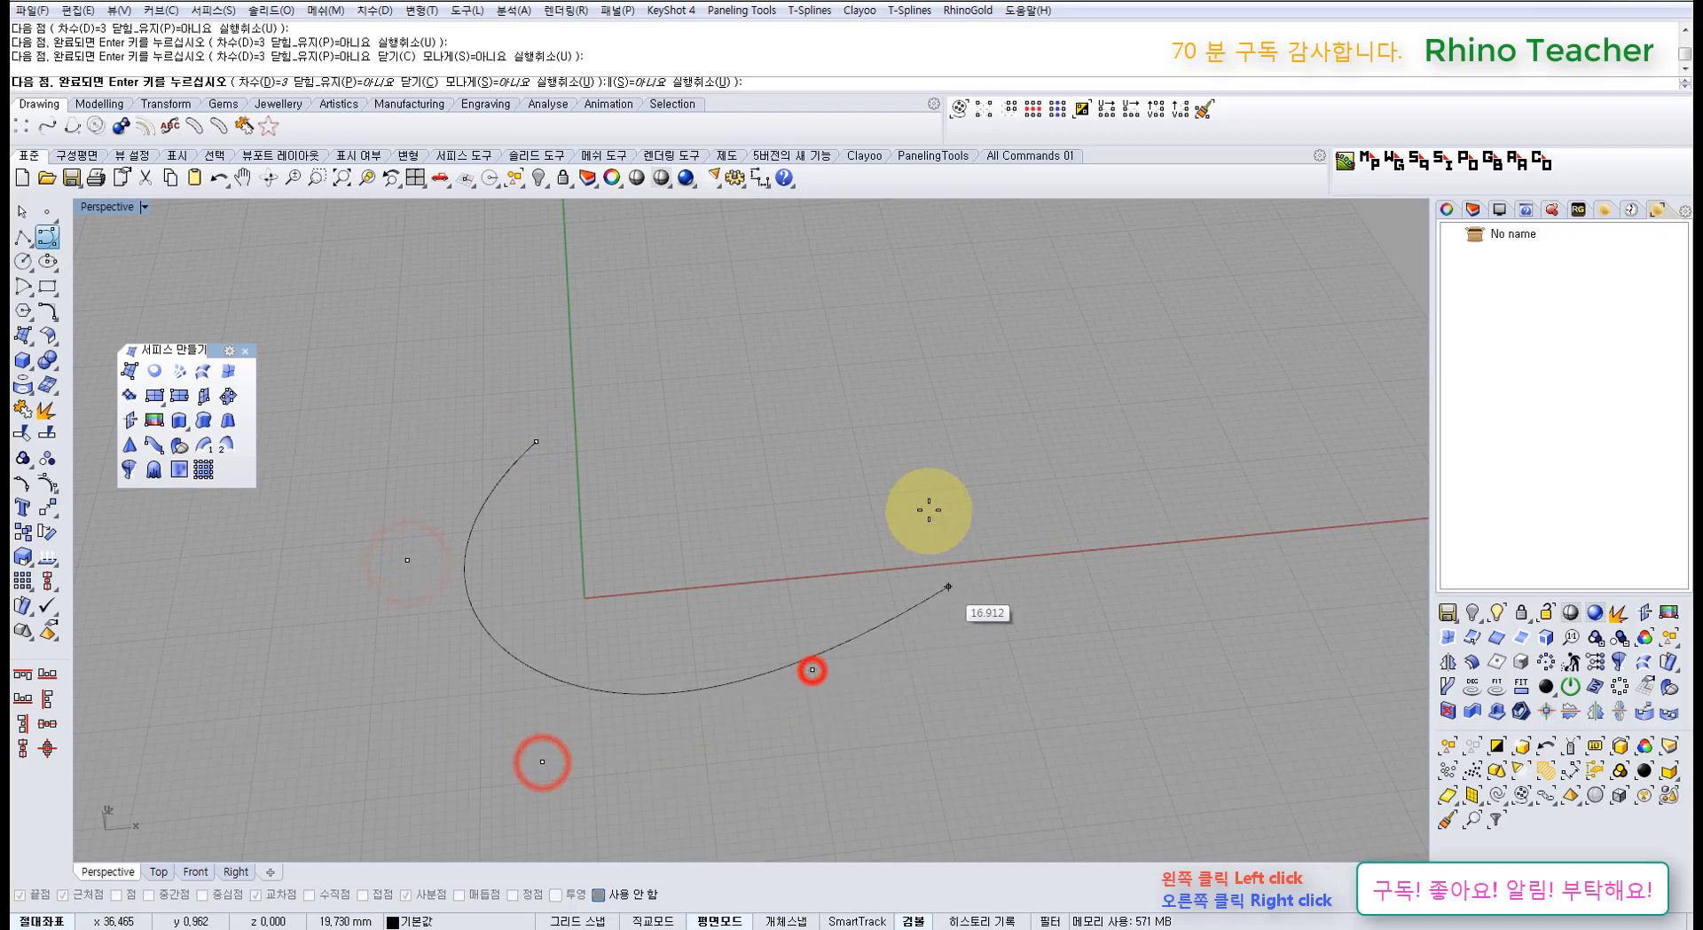
pyautogui.click(917, 488)
pyautogui.click(821, 361)
pyautogui.click(676, 443)
pyautogui.click(639, 569)
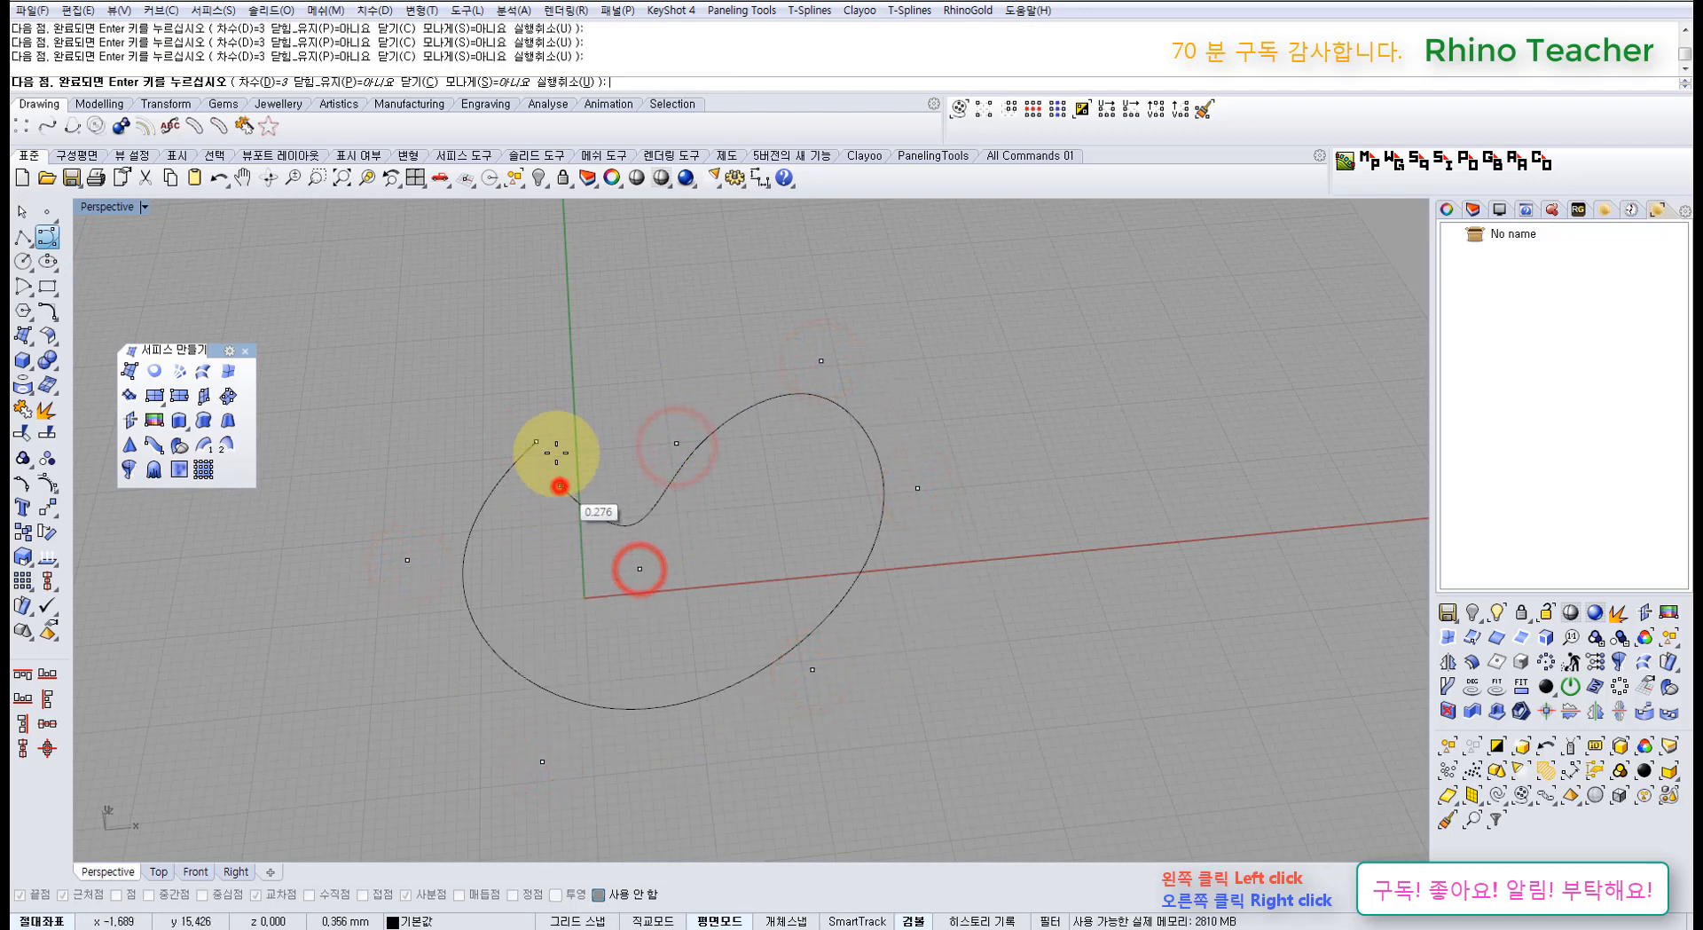
pyautogui.click(560, 485)
pyautogui.click(539, 437)
# Step: Tilt the Perspective view, switch to the four-viewport layout, and select the curve
pyautogui.moveTo(734, 642); pyautogui.dragTo(559, 353, button='right')
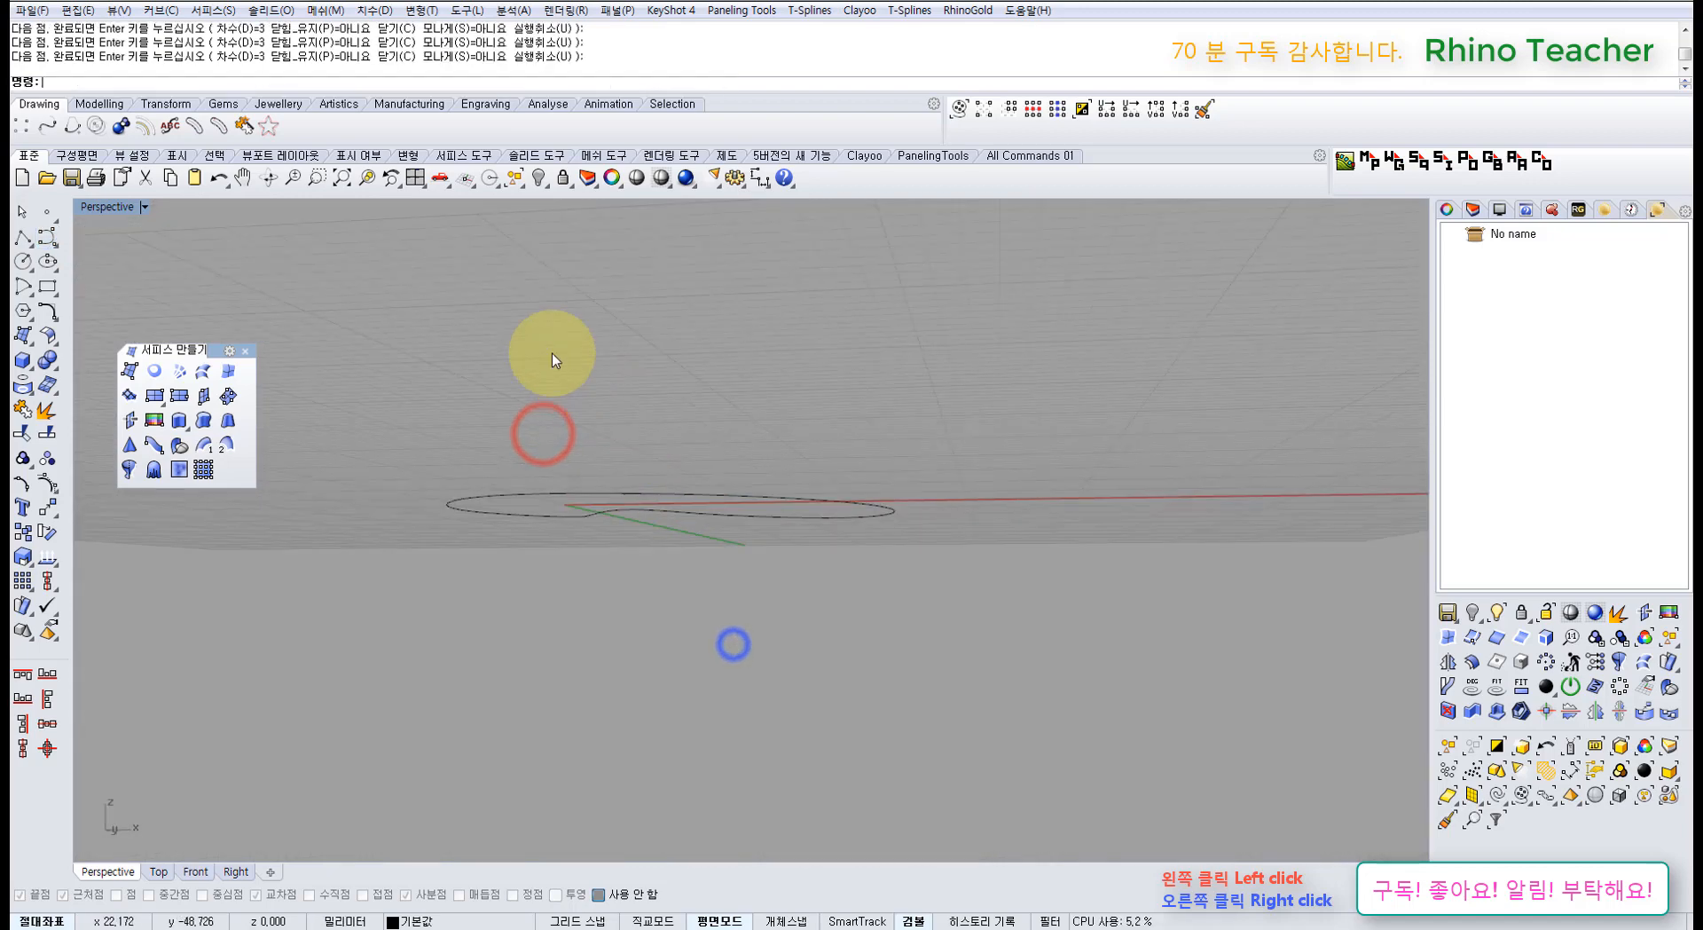
pyautogui.click(416, 178)
pyautogui.click(487, 671)
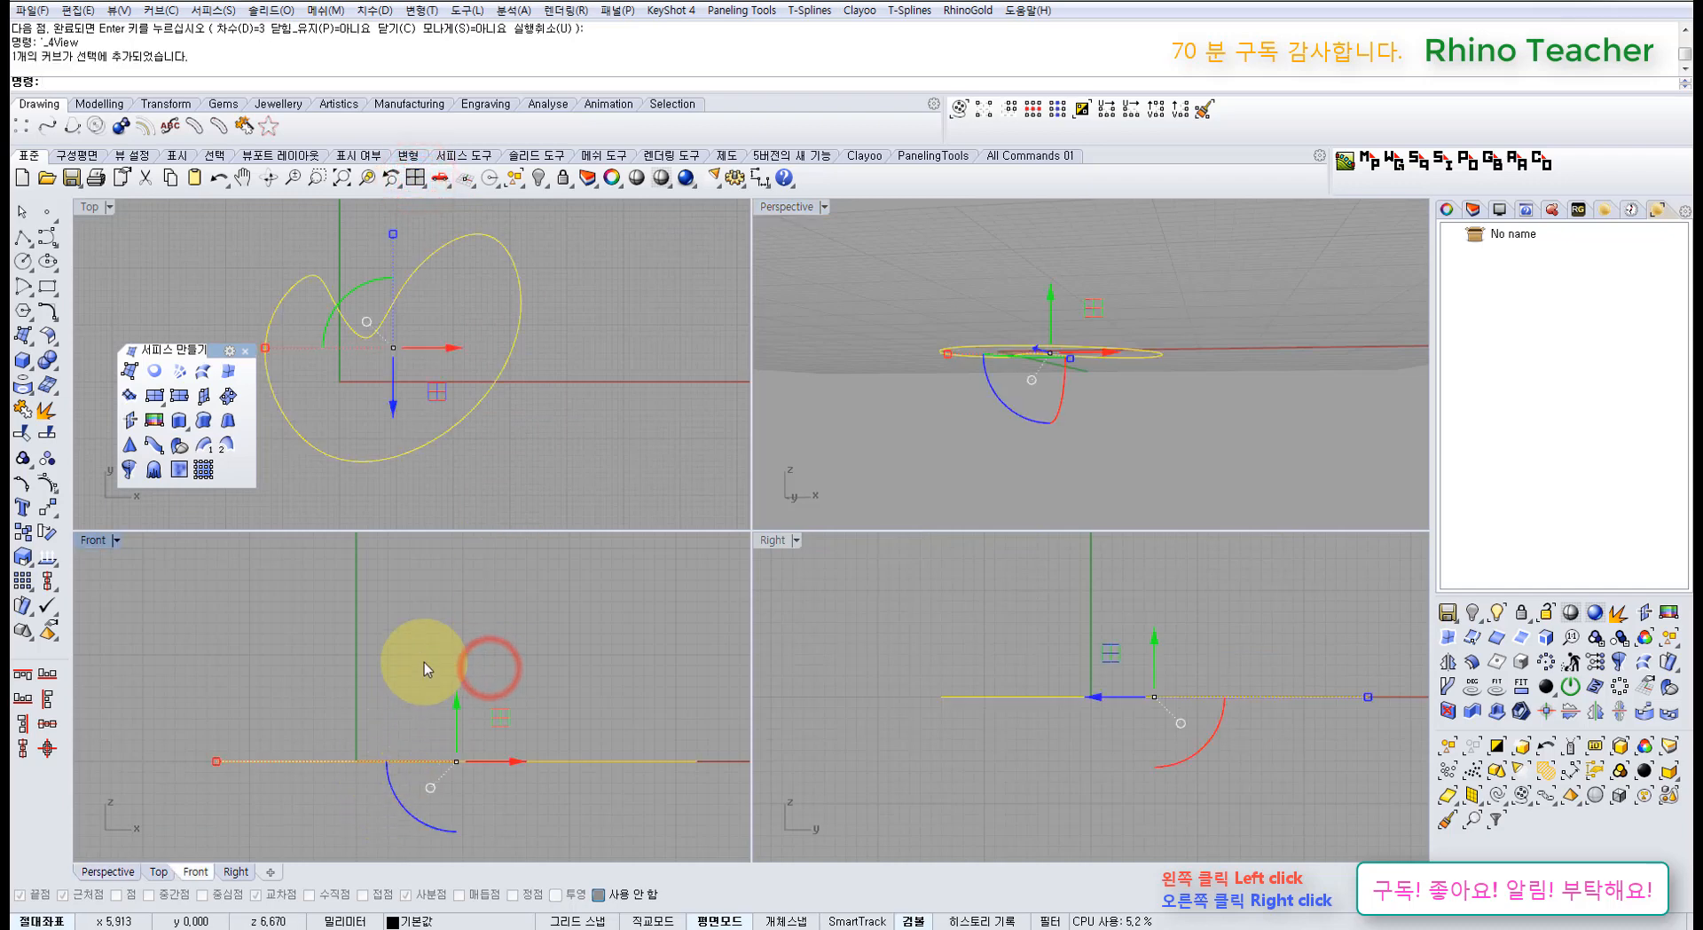
# Step: Fill the closed curve with a planar surface and show its control points
pyautogui.click(542, 429)
pyautogui.moveTo(541, 432); pyautogui.dragTo(187, 355)
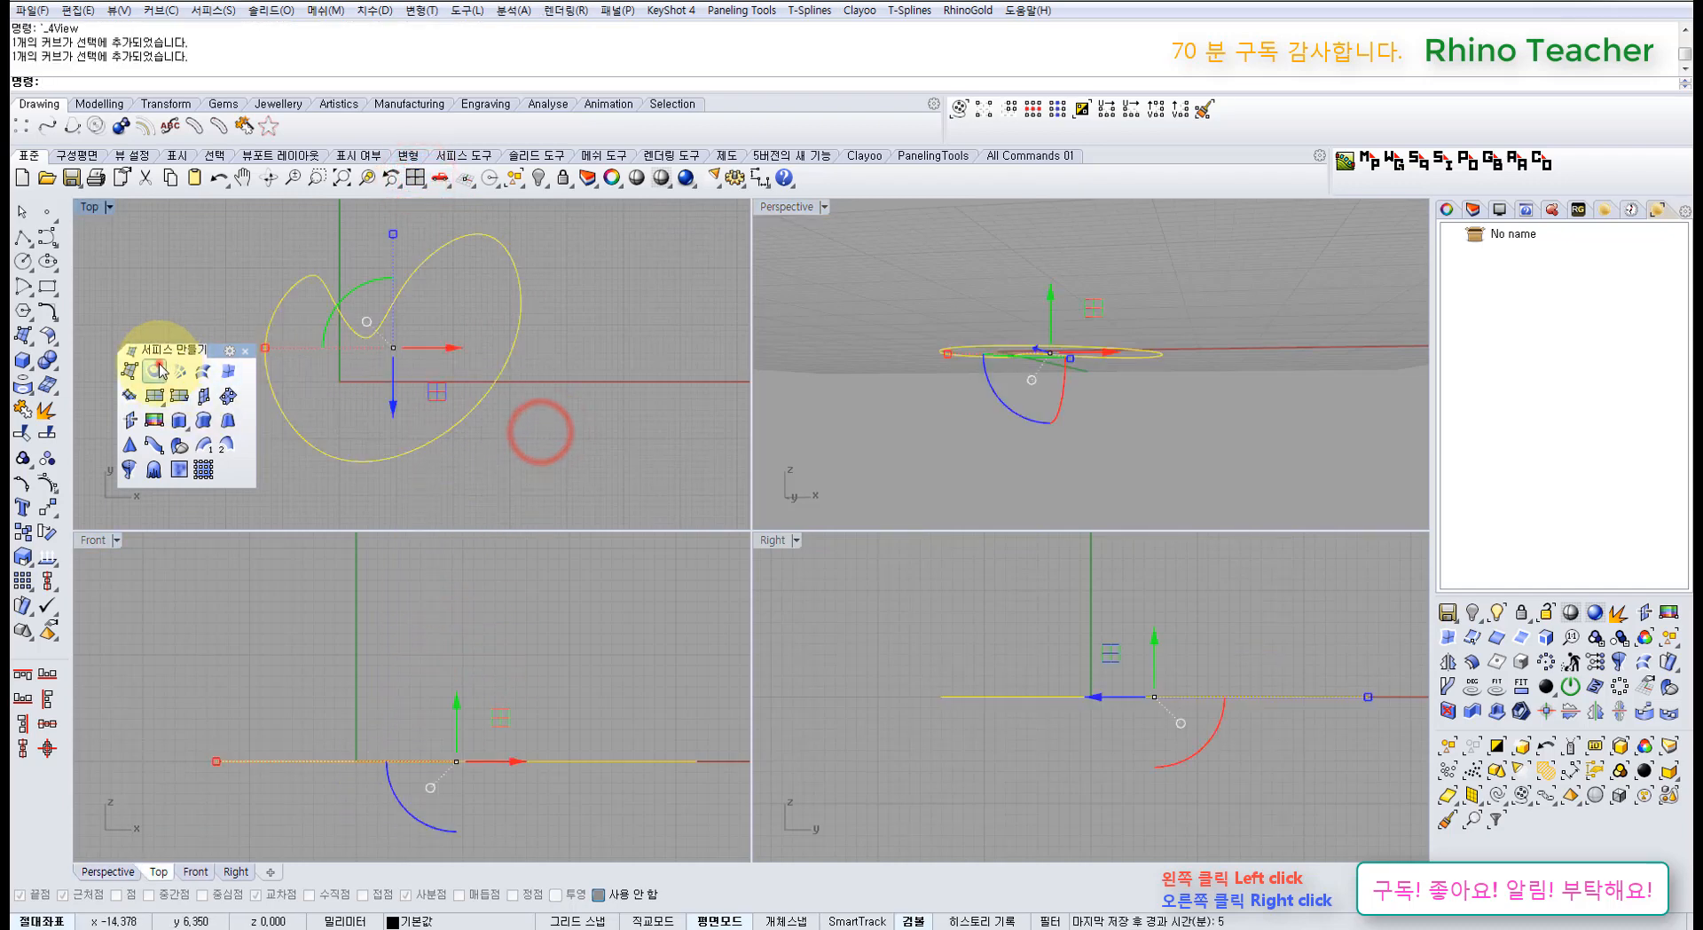
pyautogui.click(157, 371)
pyautogui.click(555, 448)
pyautogui.click(394, 376)
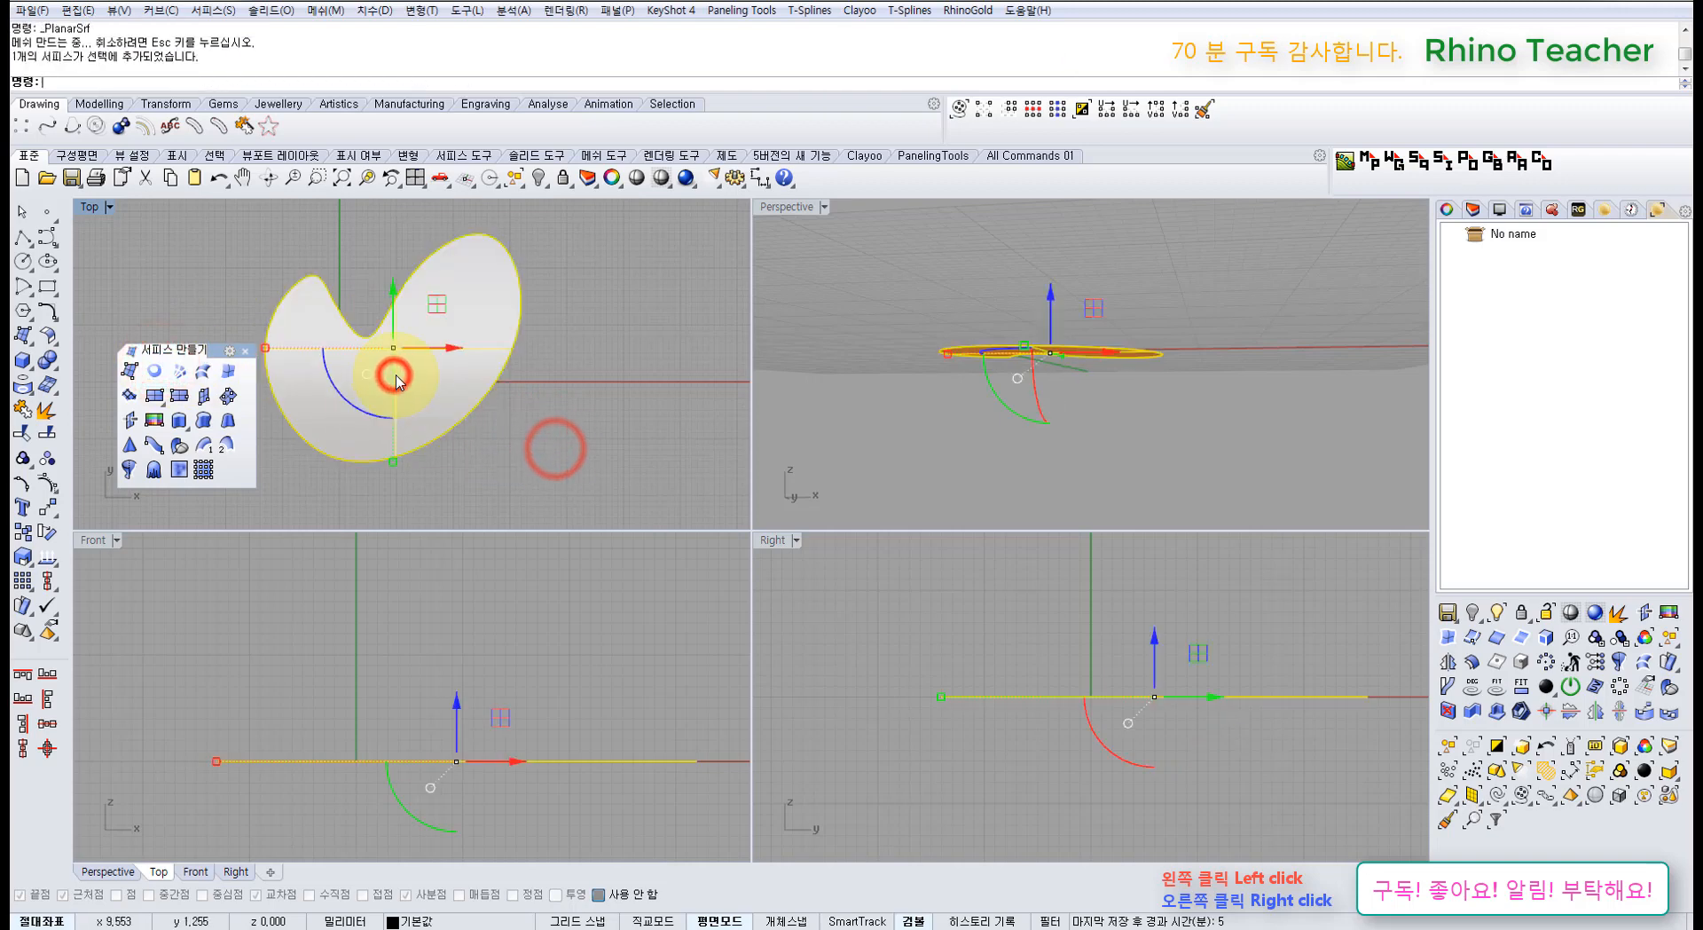
pyautogui.scroll(-4, 394, 376)
pyautogui.press('F10')
# Step: Delete the planar fill surface, leaving only the bean curve
pyautogui.moveTo(413, 394); pyautogui.dragTo(471, 434, button='right')
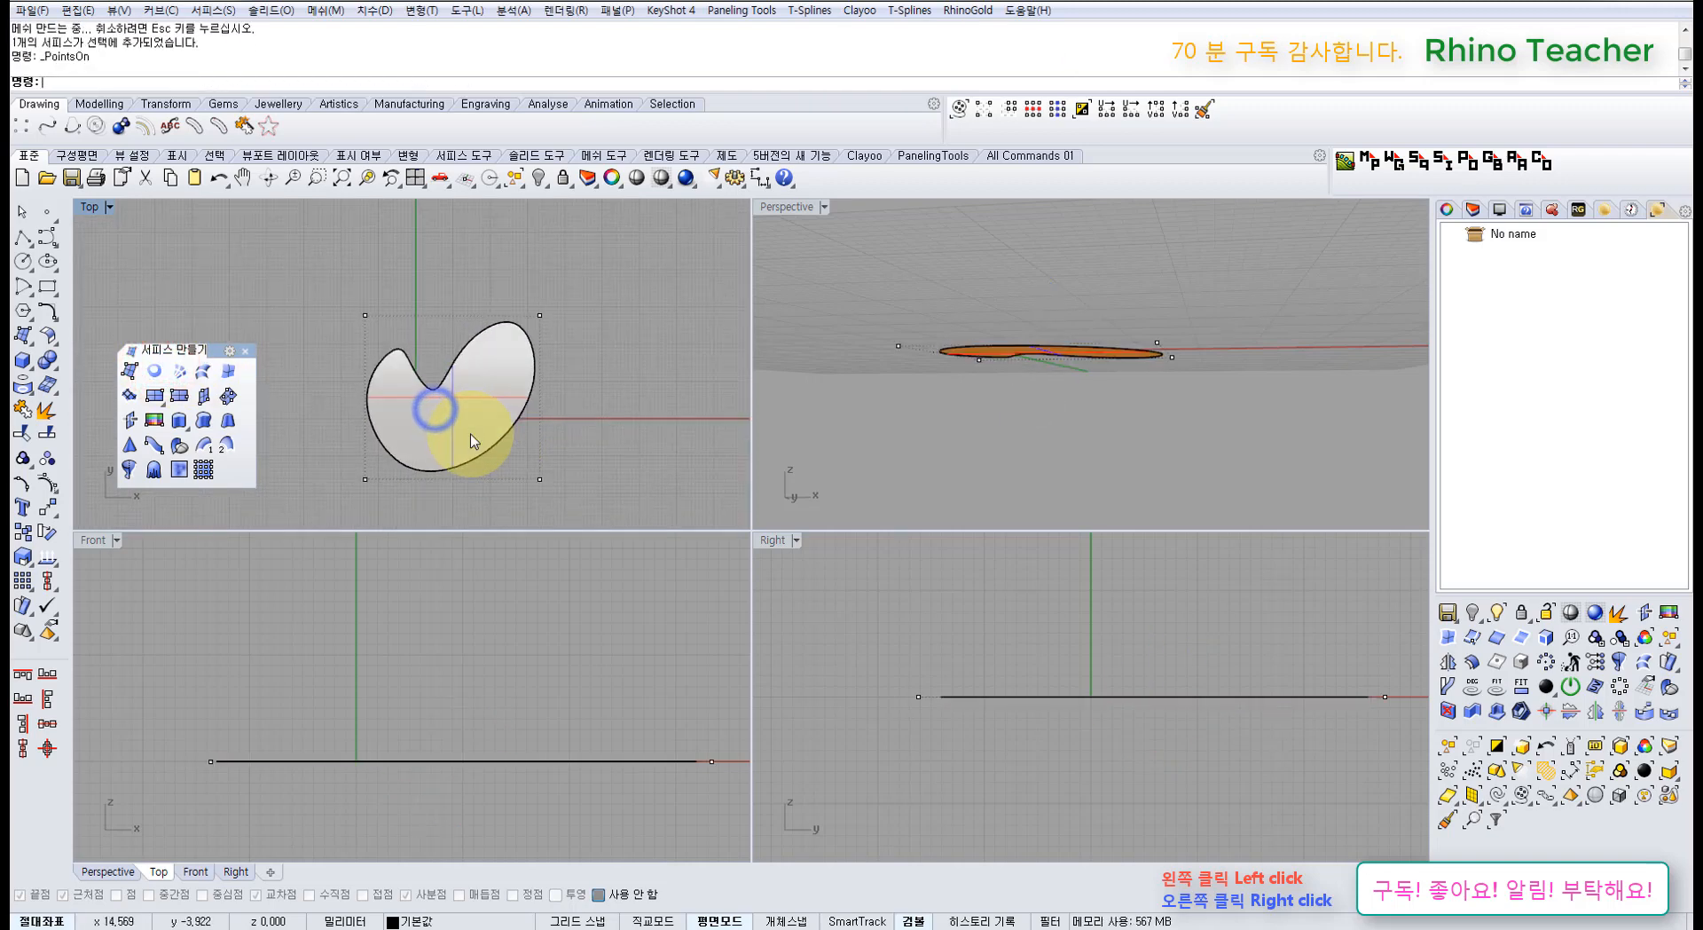
pyautogui.click(471, 408)
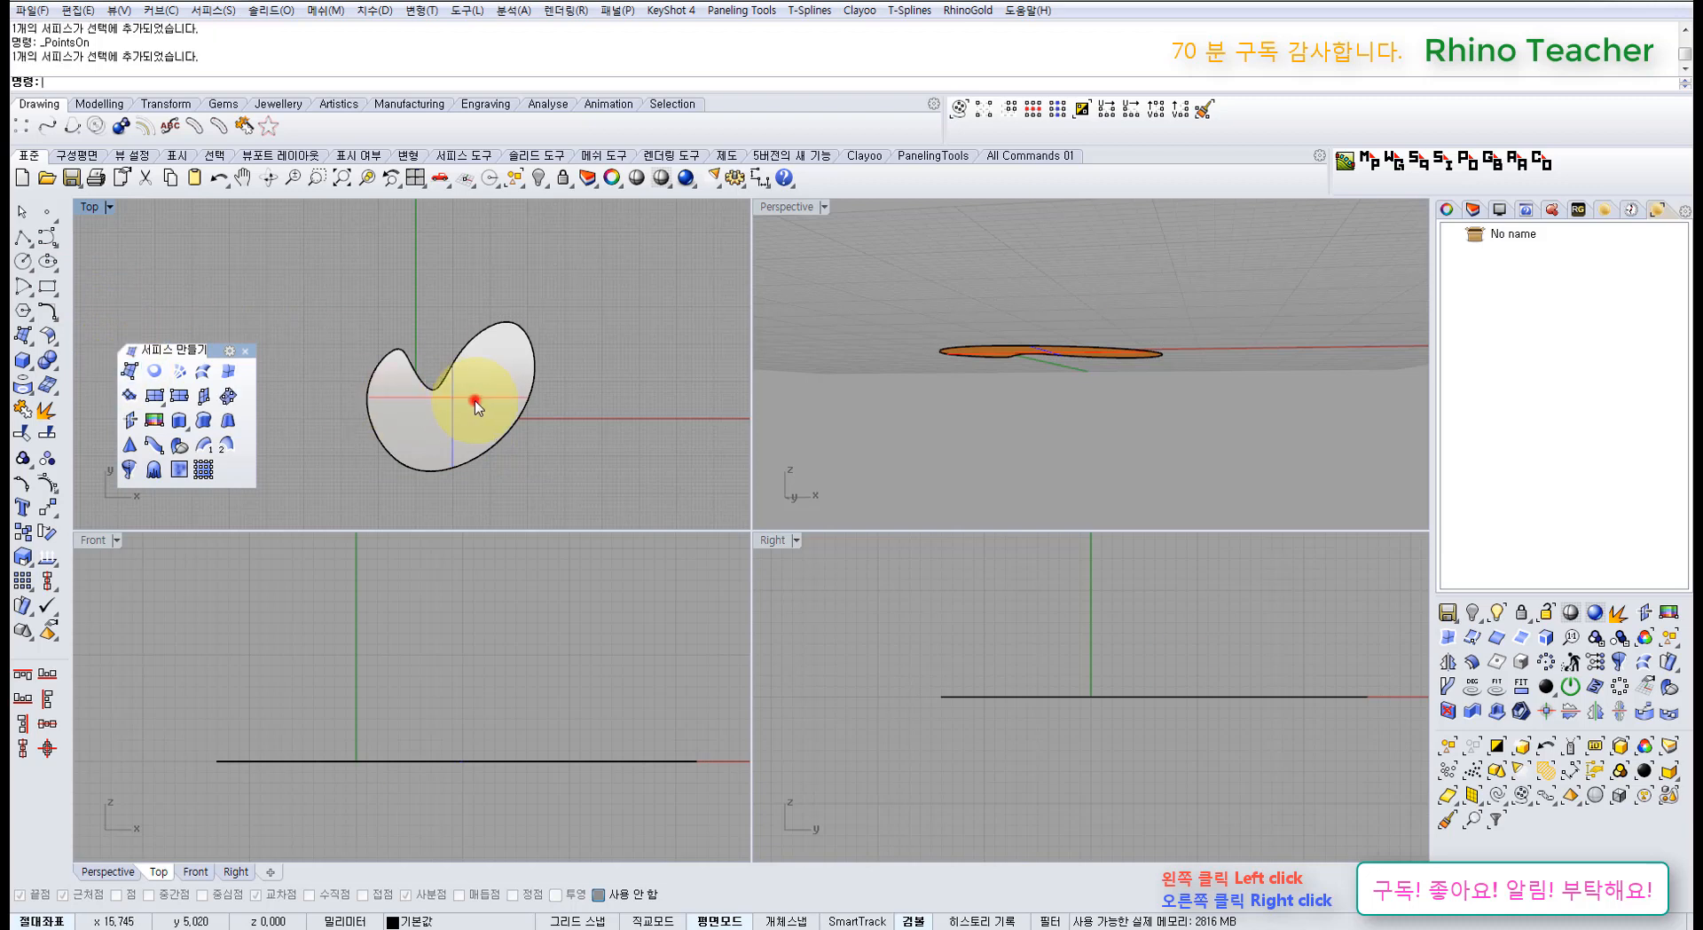
pyautogui.press('Delete')
pyautogui.click(133, 371)
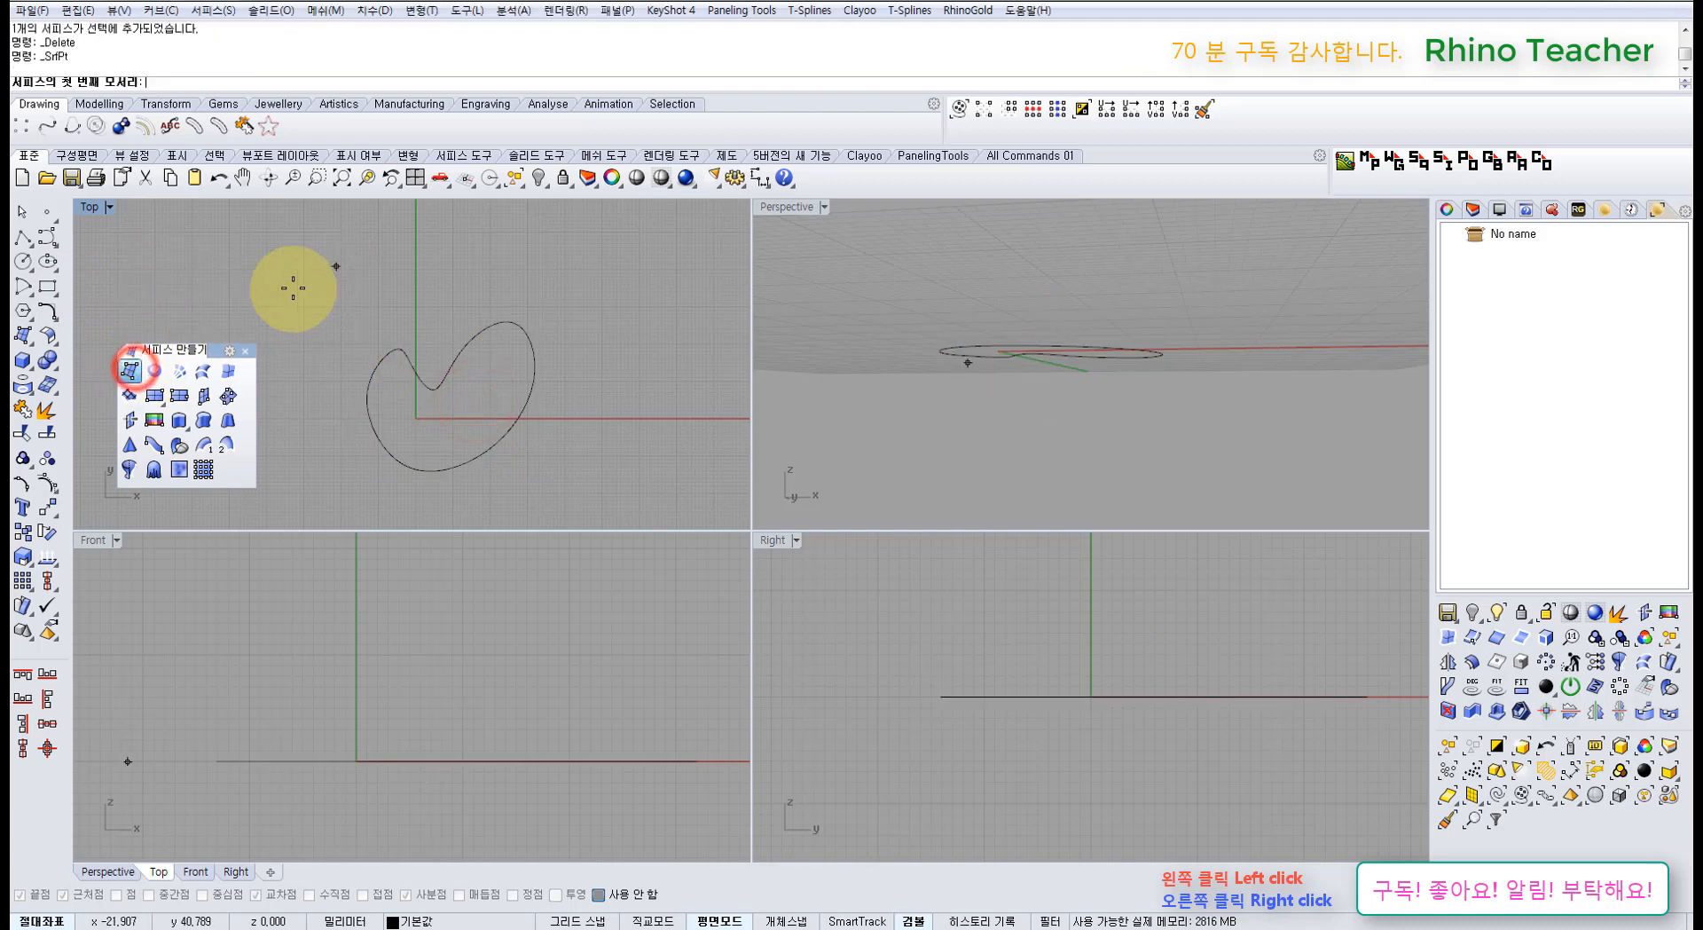
# Step: Create a four-corner surface enclosing the bean curve
pyautogui.click(294, 289)
pyautogui.click(315, 507)
pyautogui.click(602, 508)
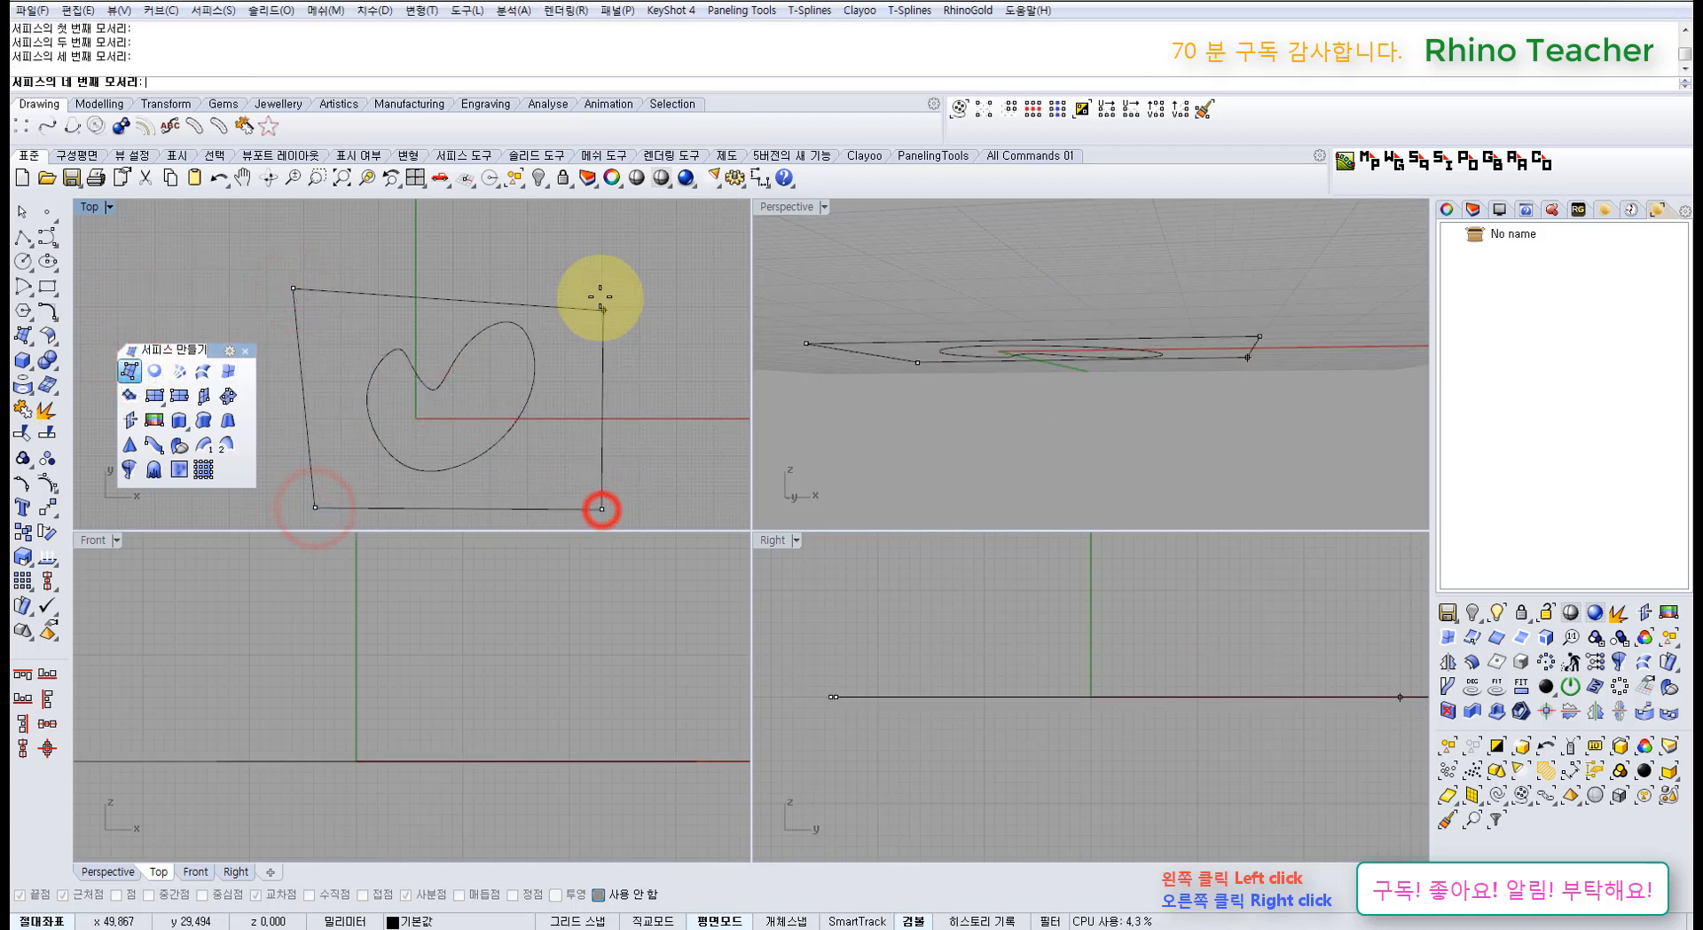
pyautogui.click(599, 296)
pyautogui.click(565, 386)
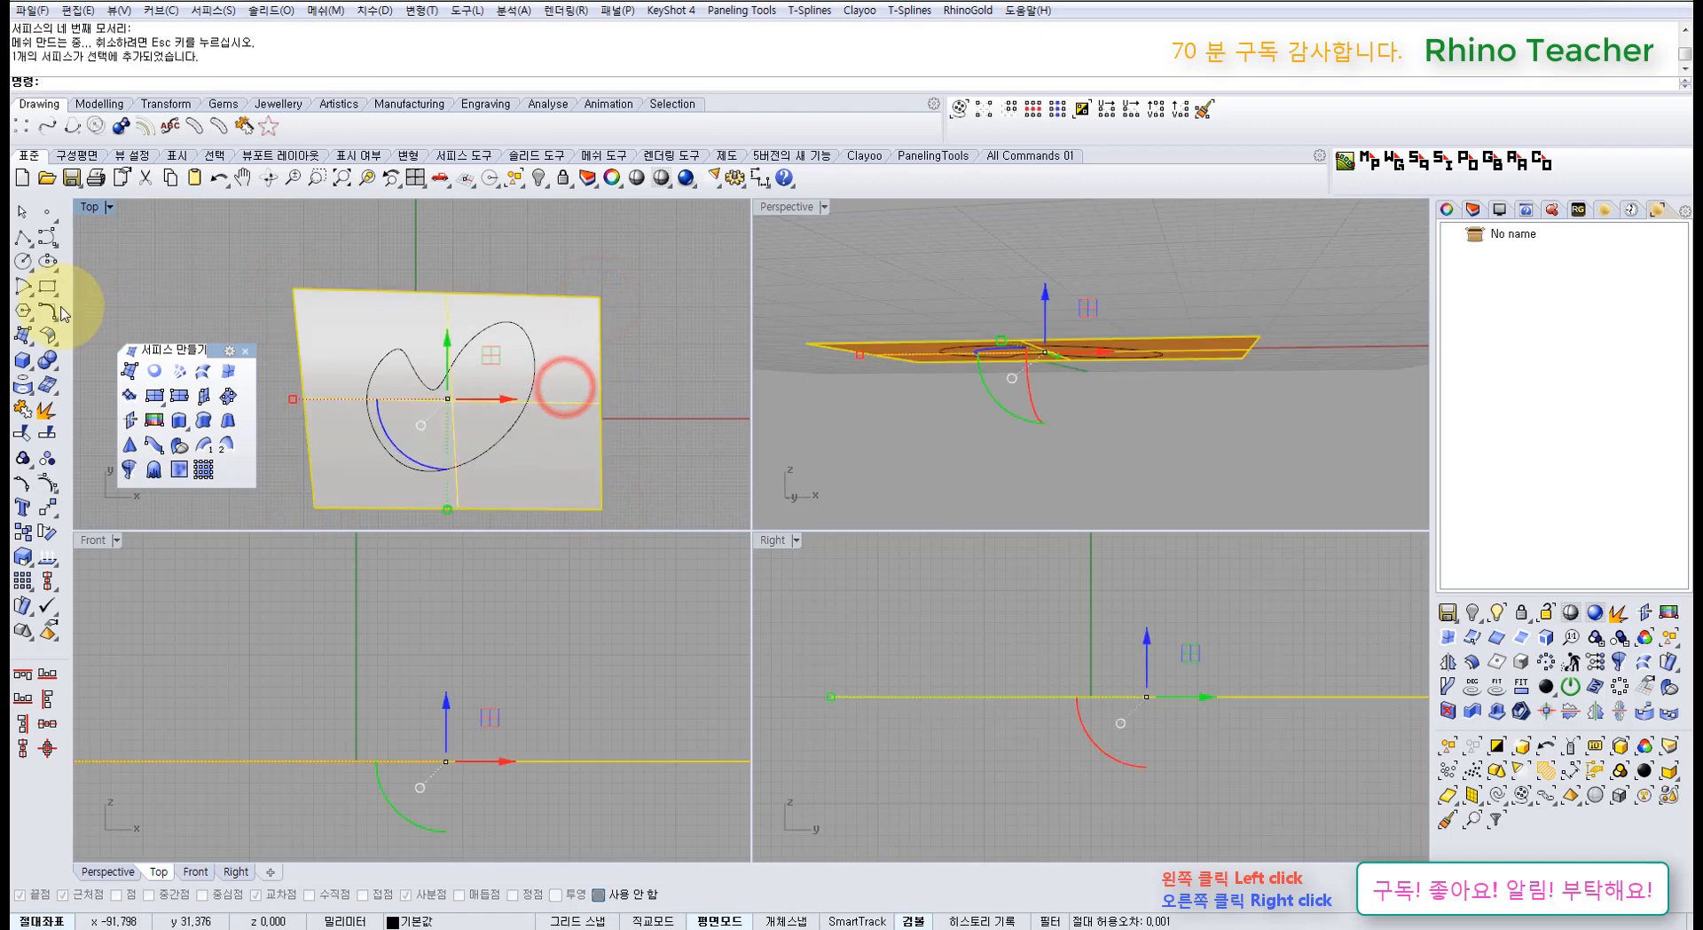
# Step: Split the corner surface with the bean curve and delete the outer leftover piece
pyautogui.click(50, 441)
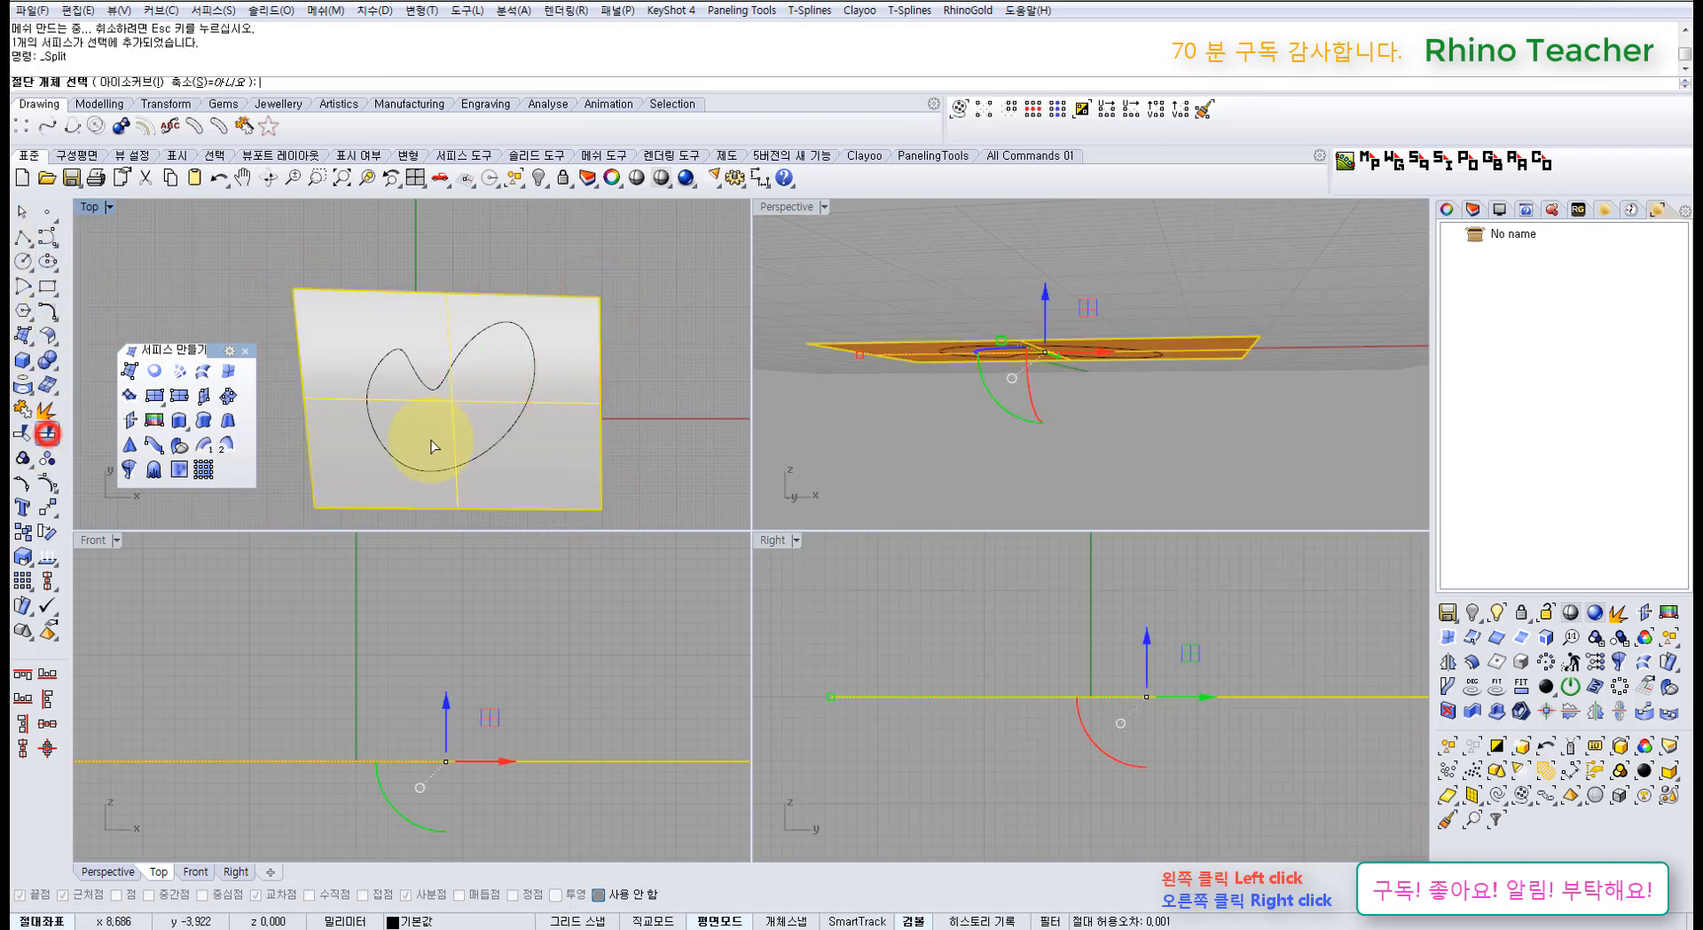
pyautogui.click(395, 465)
pyautogui.click(532, 471)
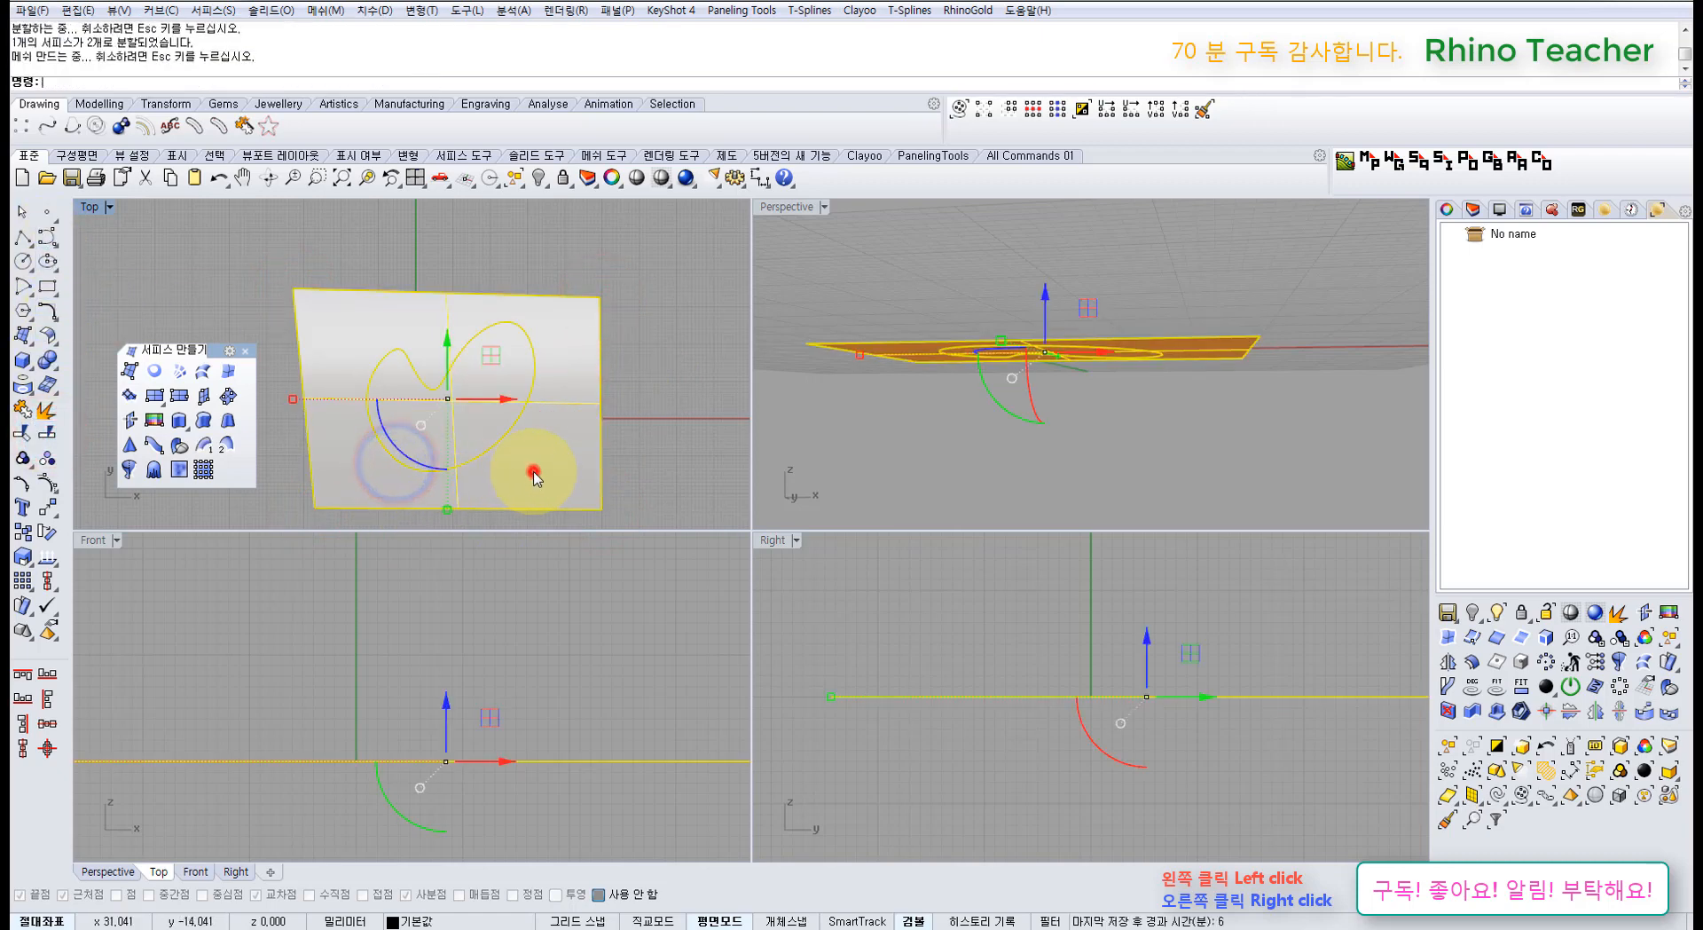
pyautogui.press('Delete')
# Step: Delete the bean-shaped trimmed piece and turn on the curve's own control points
pyautogui.click(479, 415)
pyautogui.press('F10')
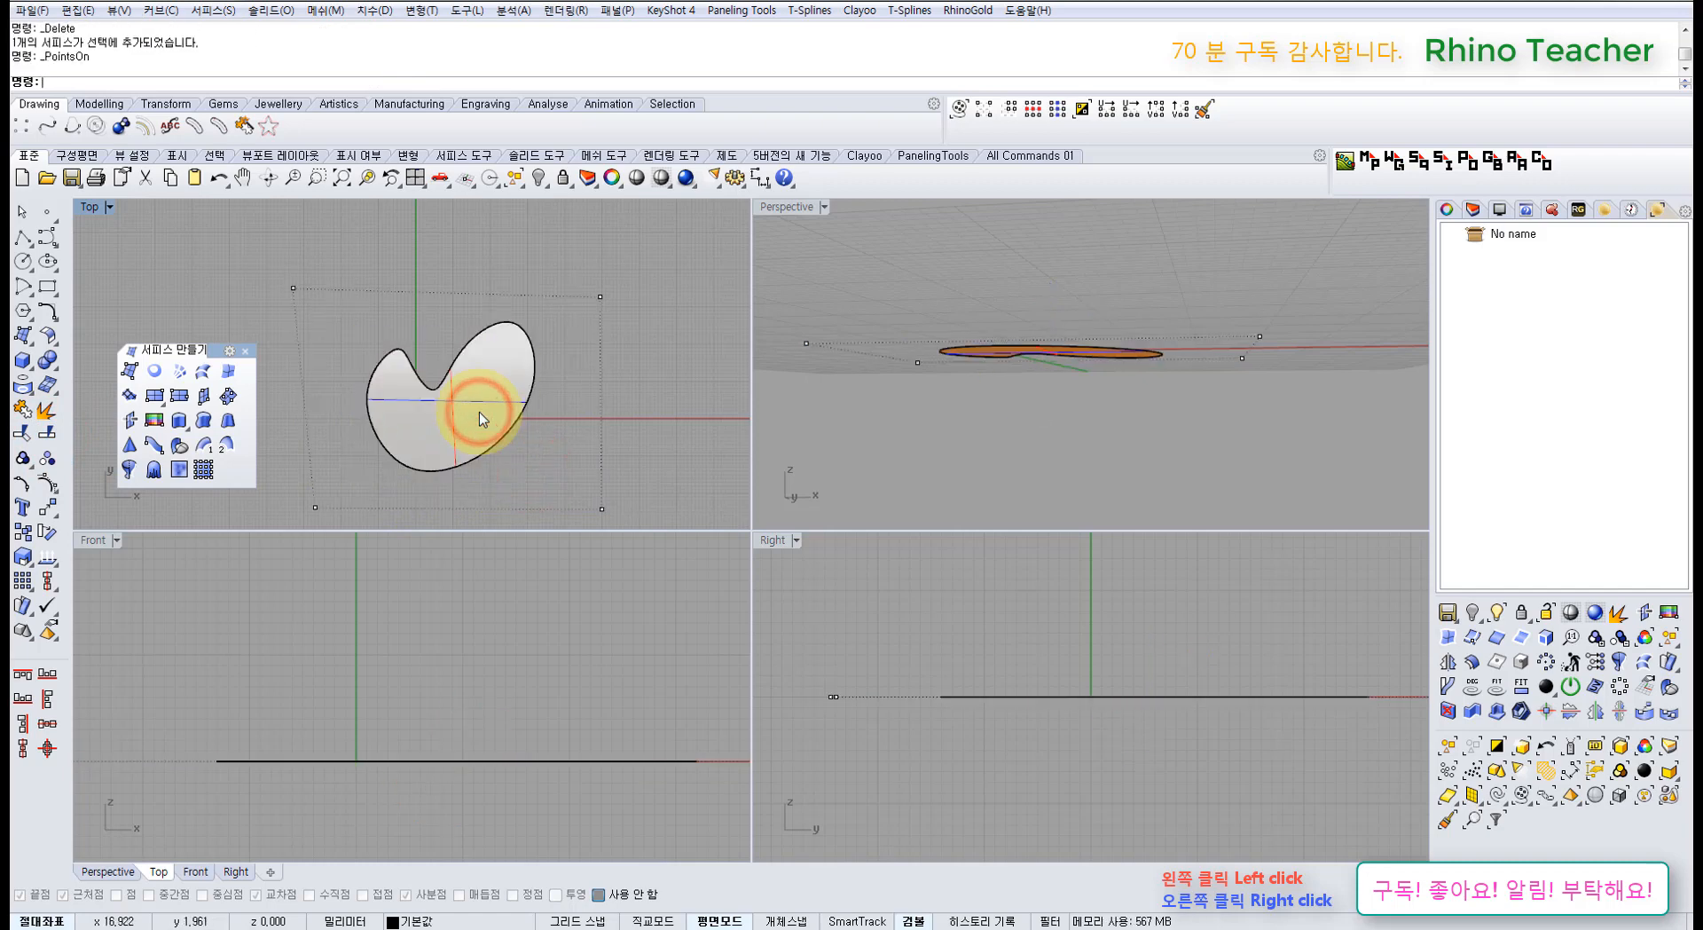
pyautogui.click(479, 414)
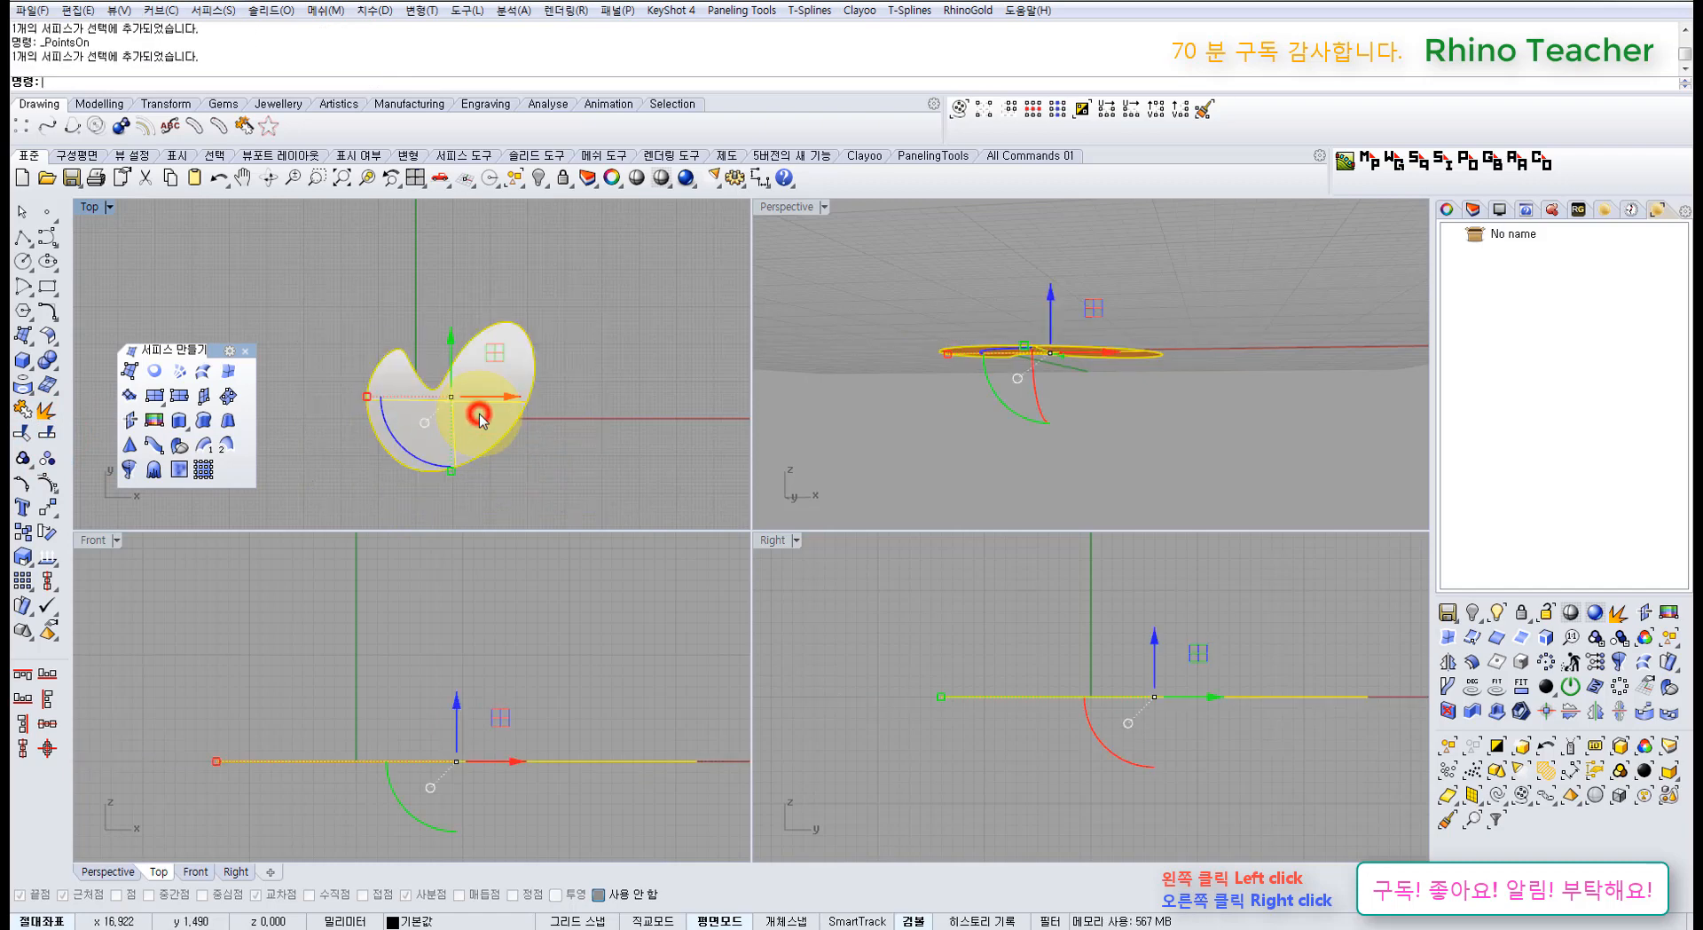
pyautogui.press('Delete')
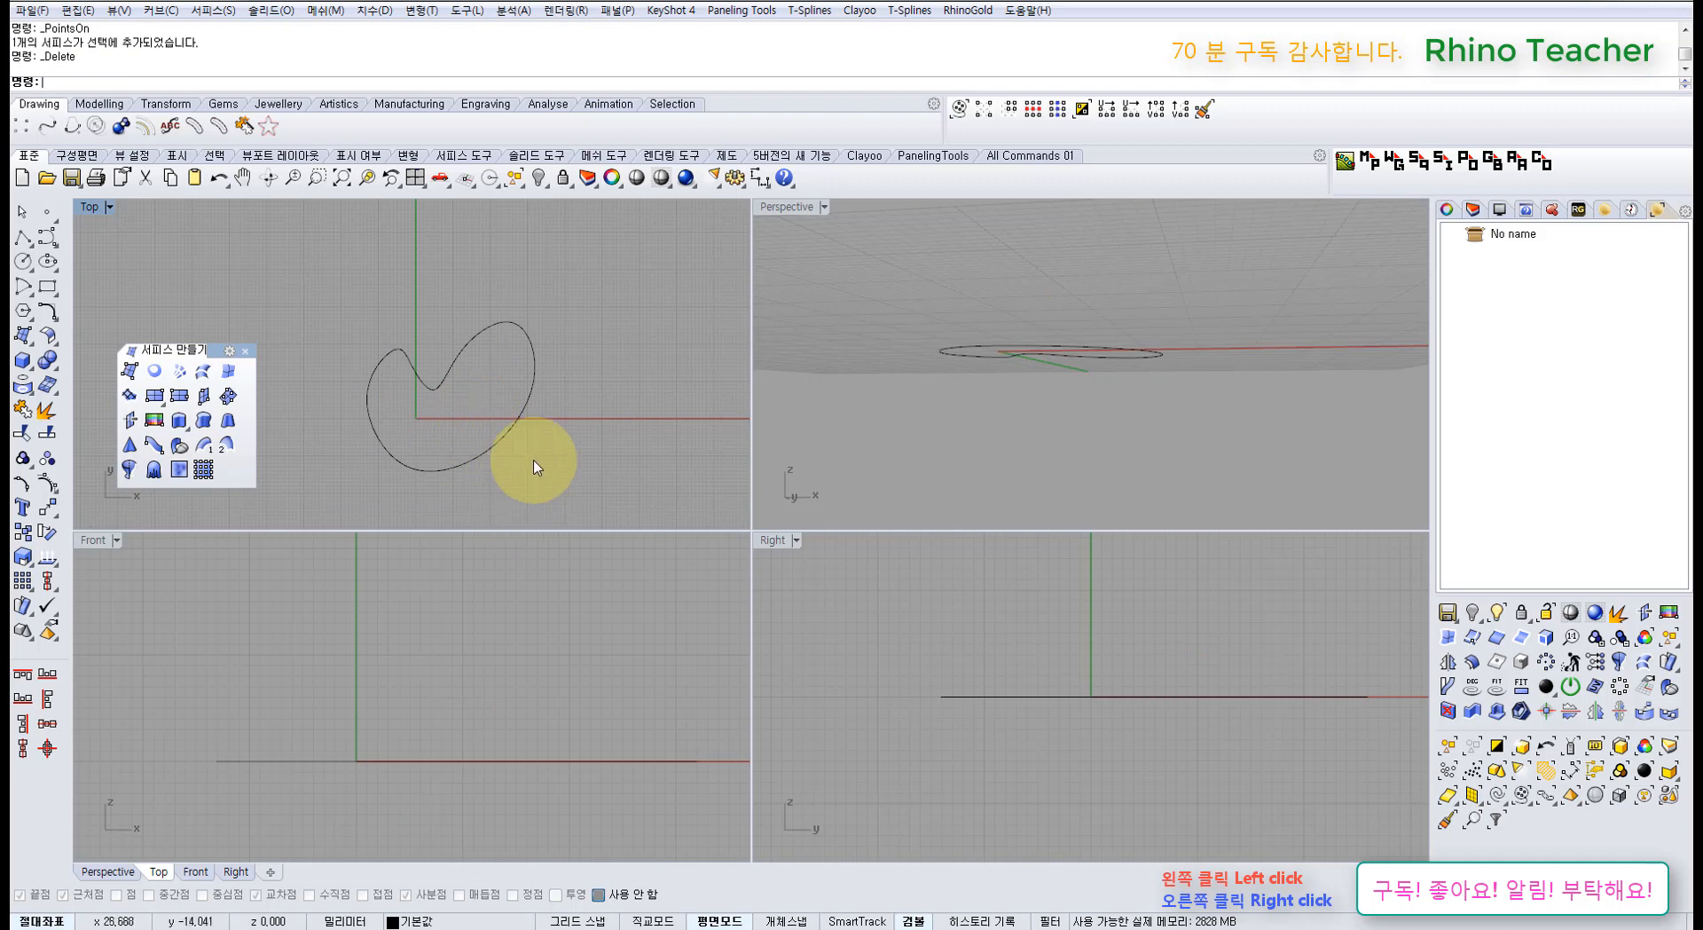
pyautogui.click(383, 395)
pyautogui.press('F10')
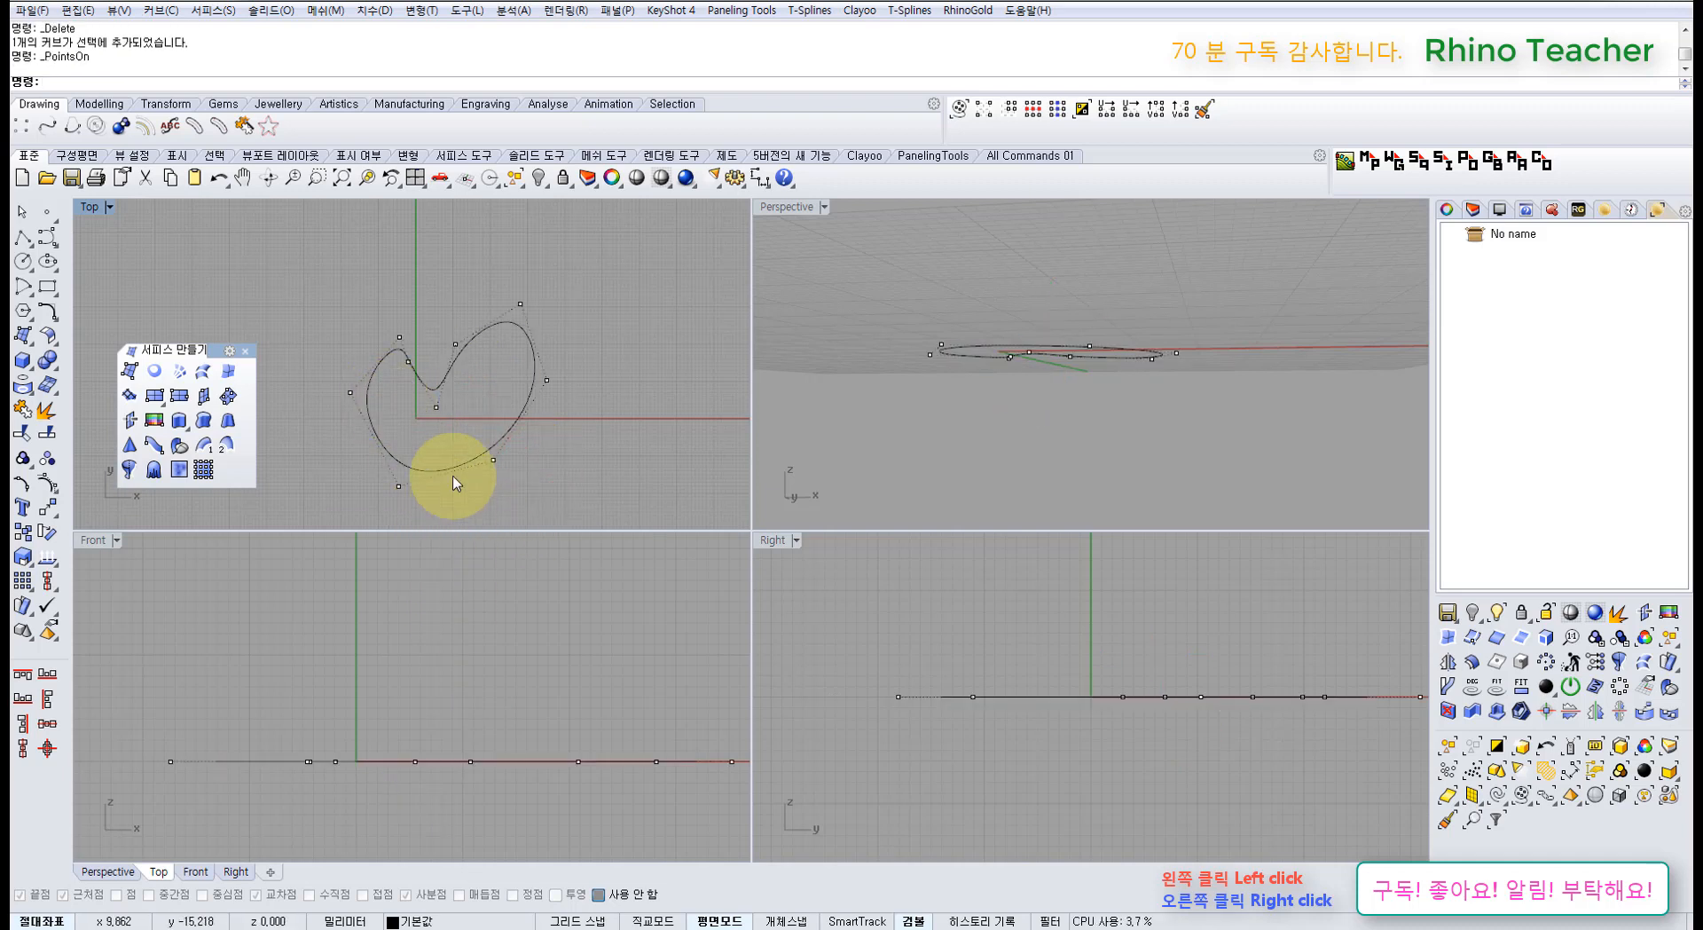
# Step: Raise one curve control point upward, then try PlanarSrf on the now non-flat curve
pyautogui.click(492, 458)
pyautogui.moveTo(559, 668); pyautogui.dragTo(505, 684, button='right')
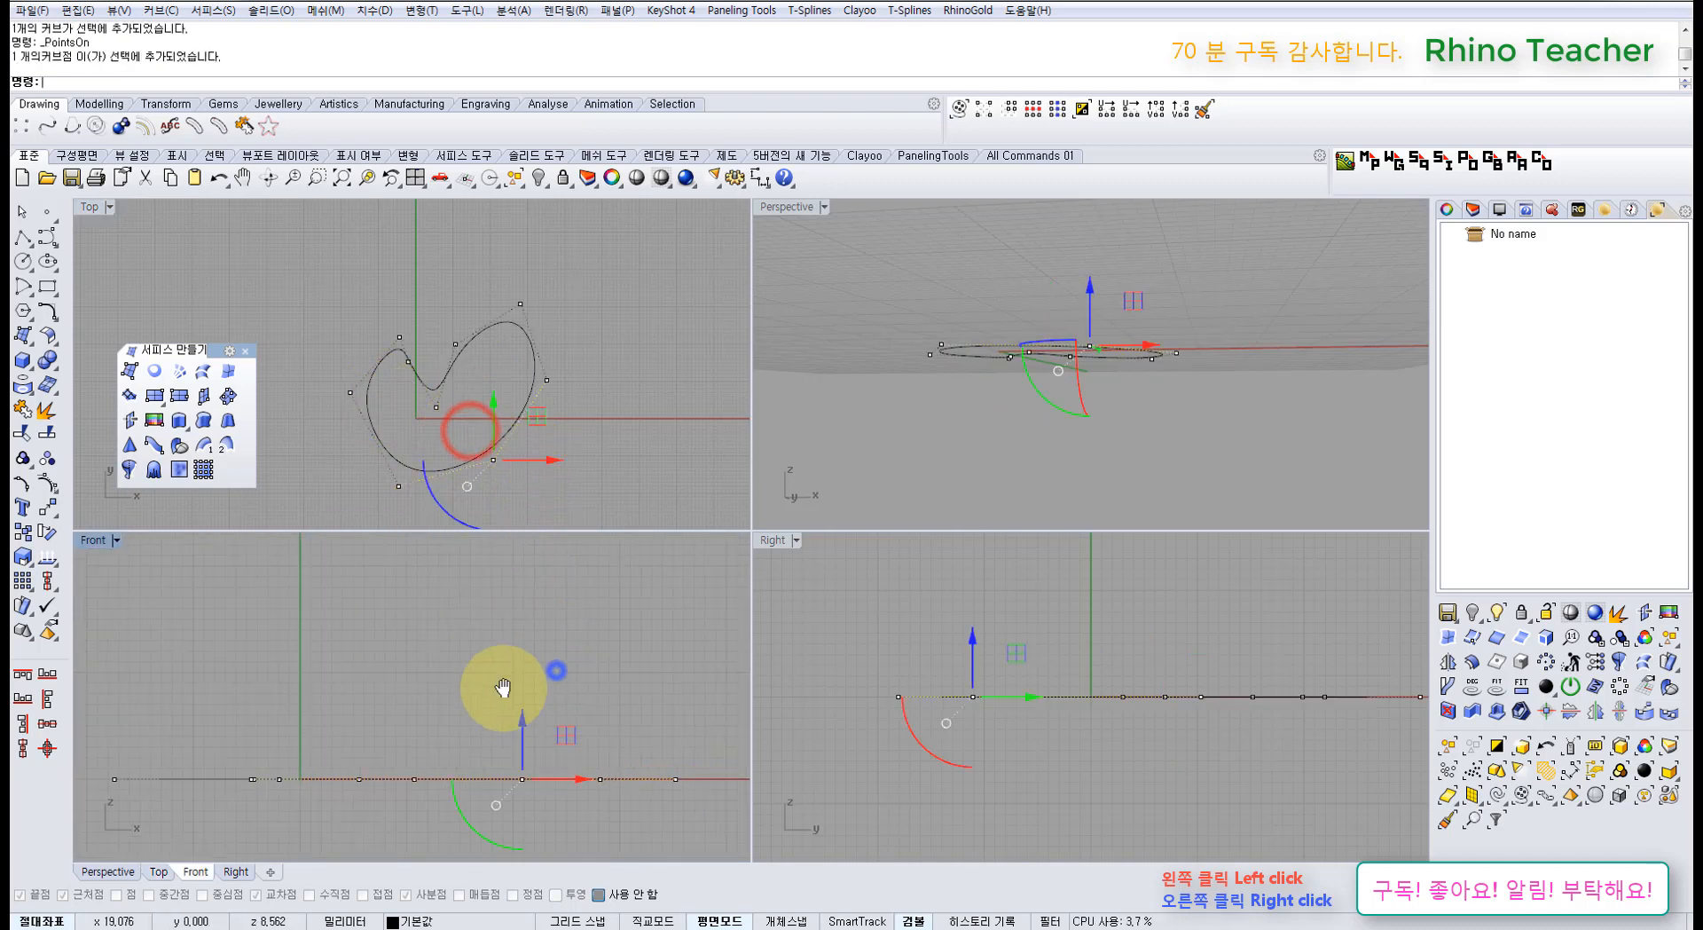
pyautogui.moveTo(525, 721); pyautogui.dragTo(525, 694)
pyautogui.click(559, 477)
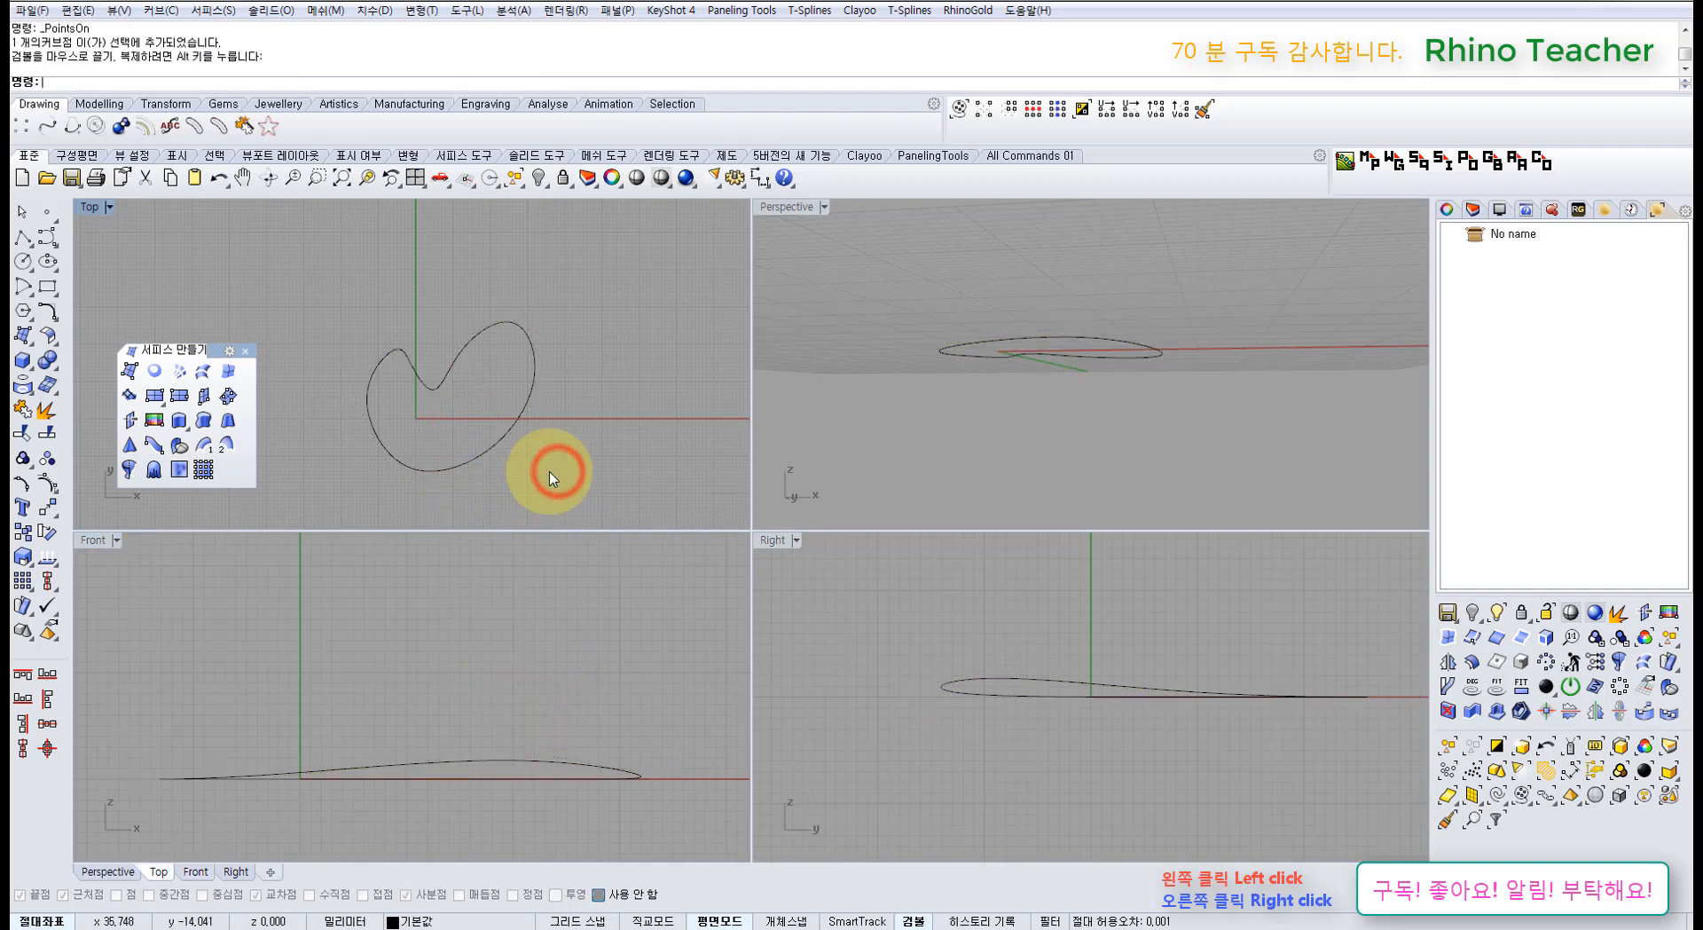
pyautogui.click(434, 390)
pyautogui.click(149, 371)
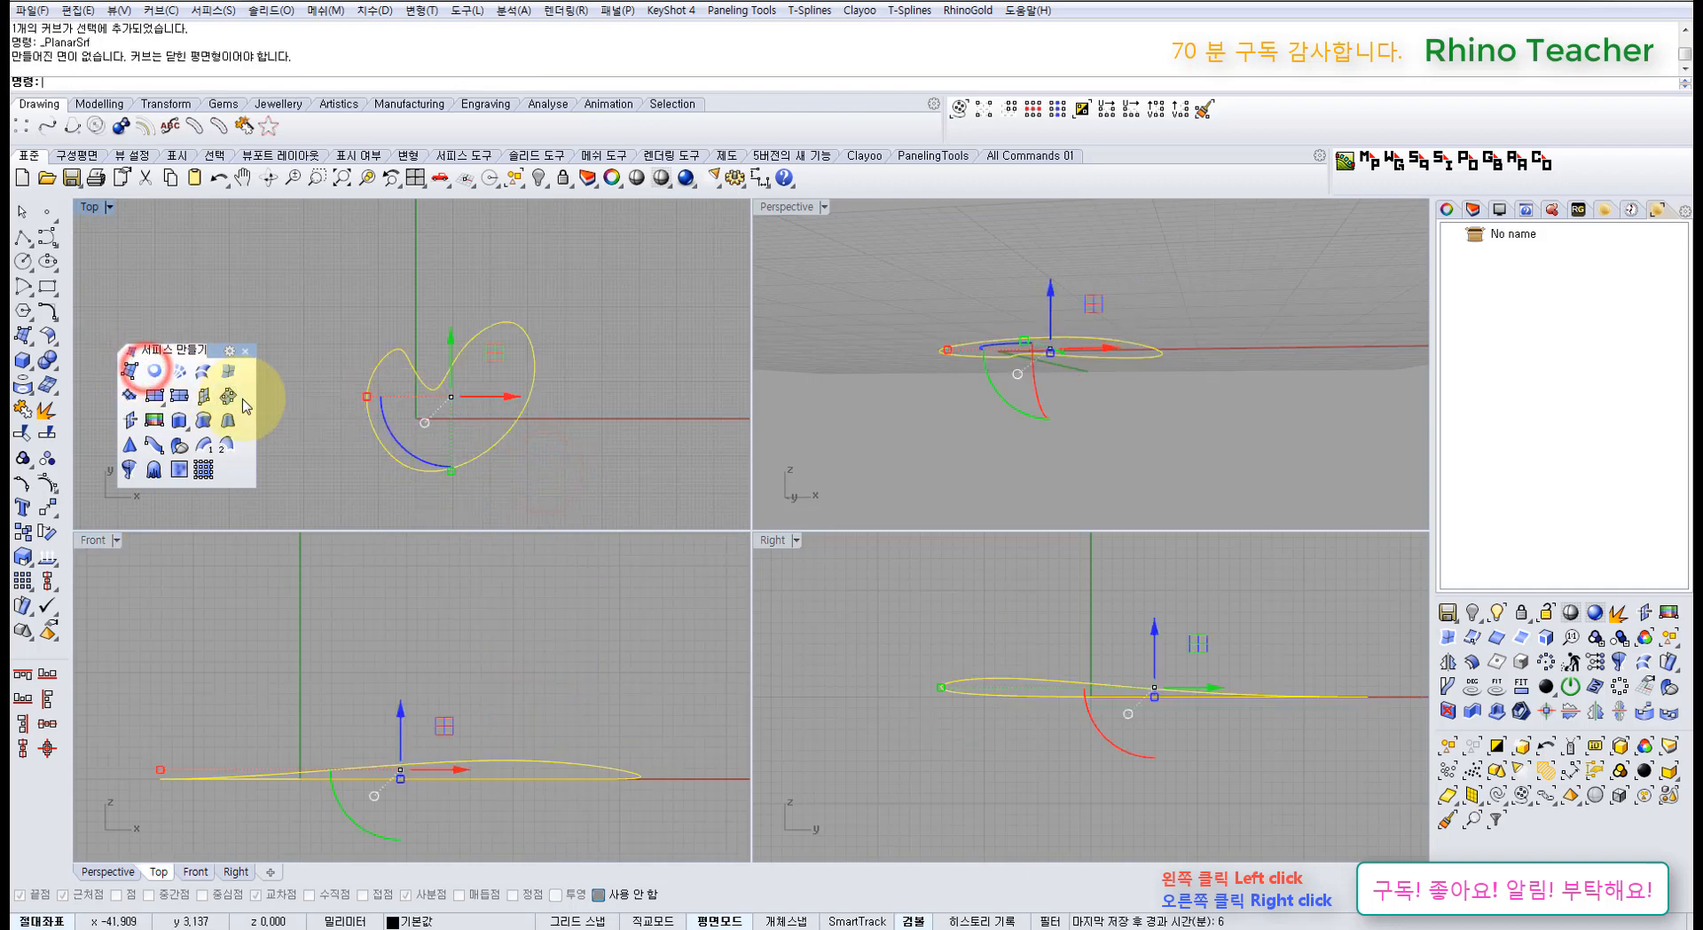
pyautogui.click(562, 468)
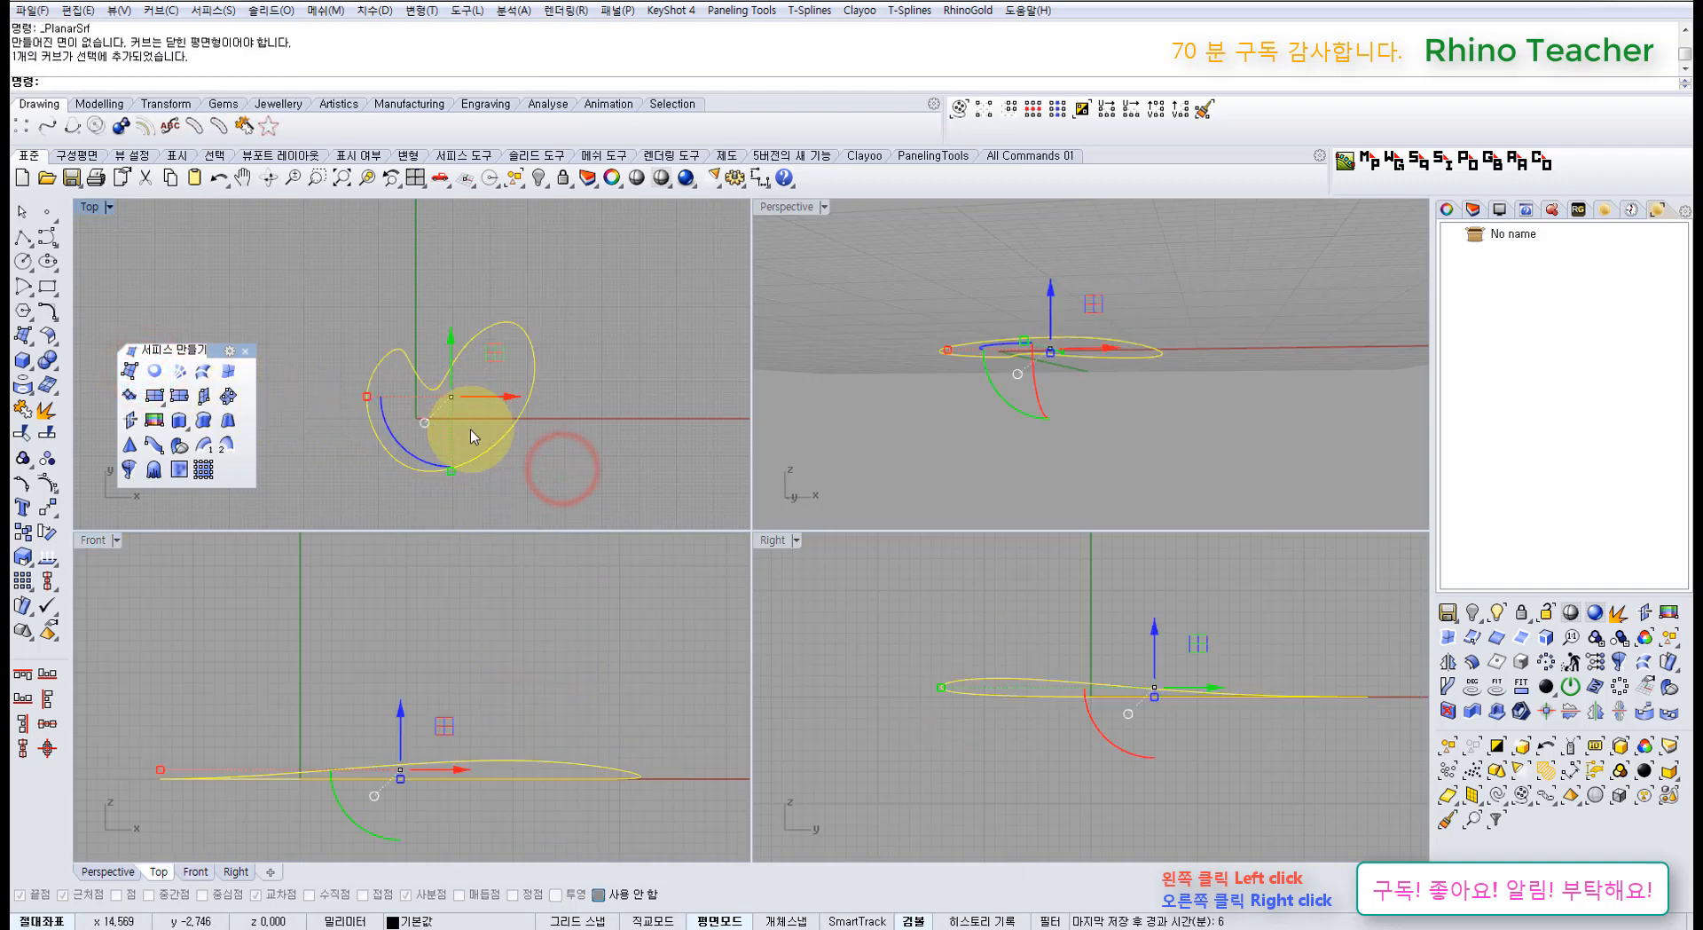
# Step: Select the raised point, tear off the Transform flyout, and launch Set XYZ Coordinates
pyautogui.press('F10')
pyautogui.moveTo(487, 694); pyautogui.dragTo(567, 770)
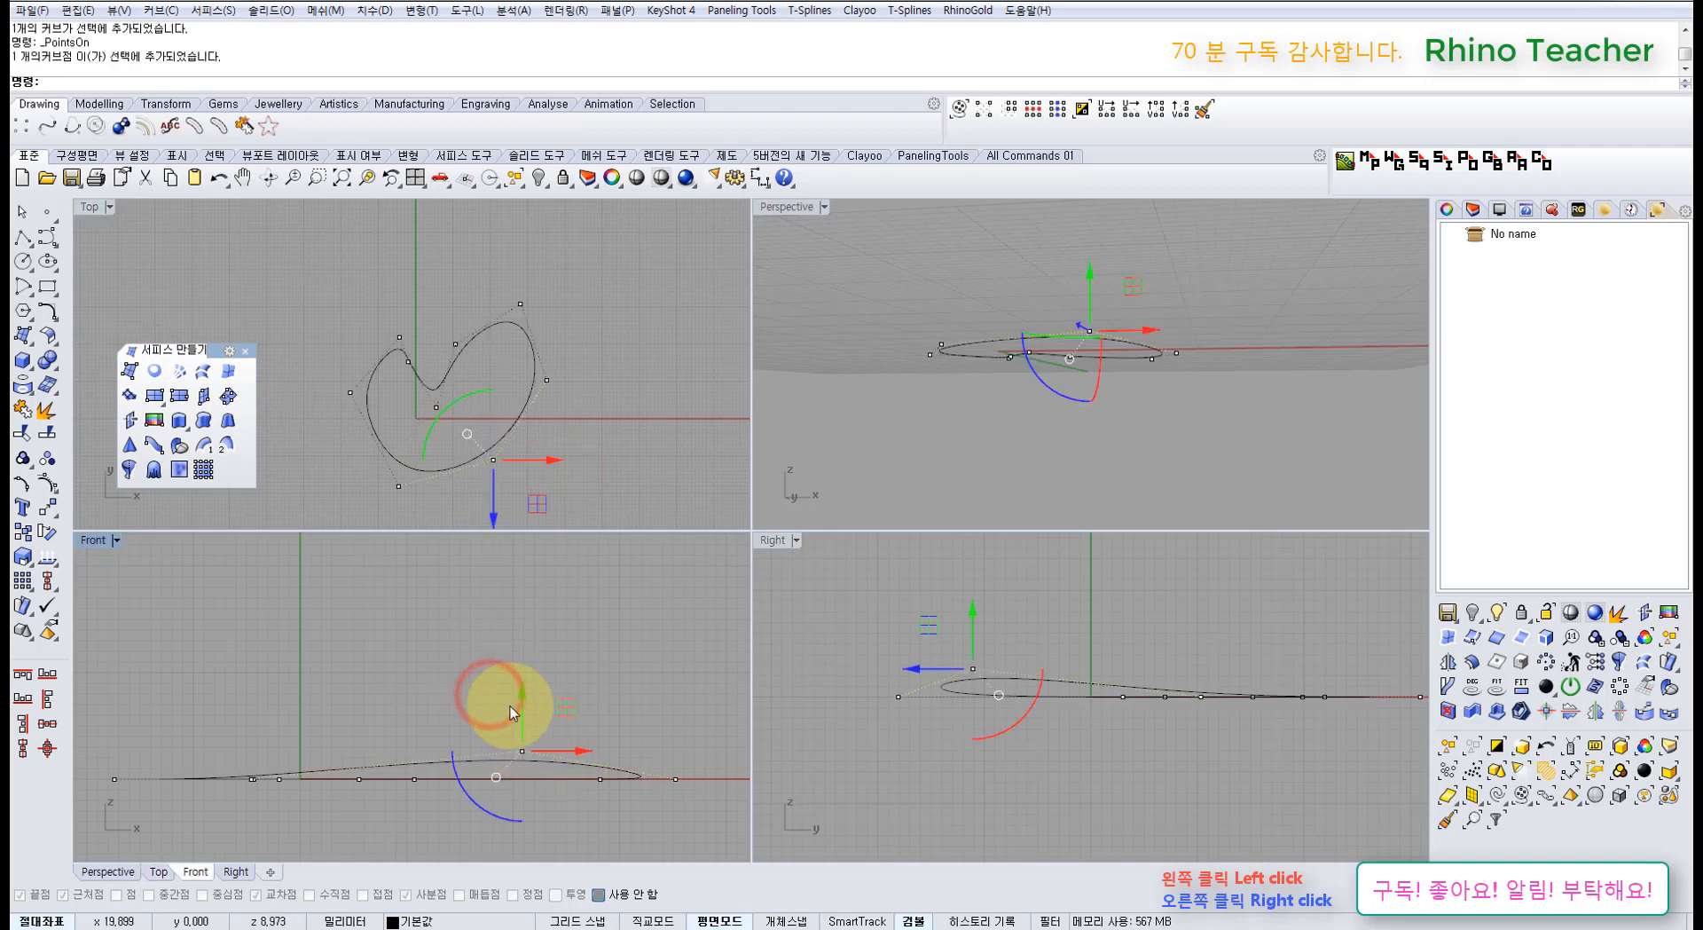
pyautogui.click(53, 490)
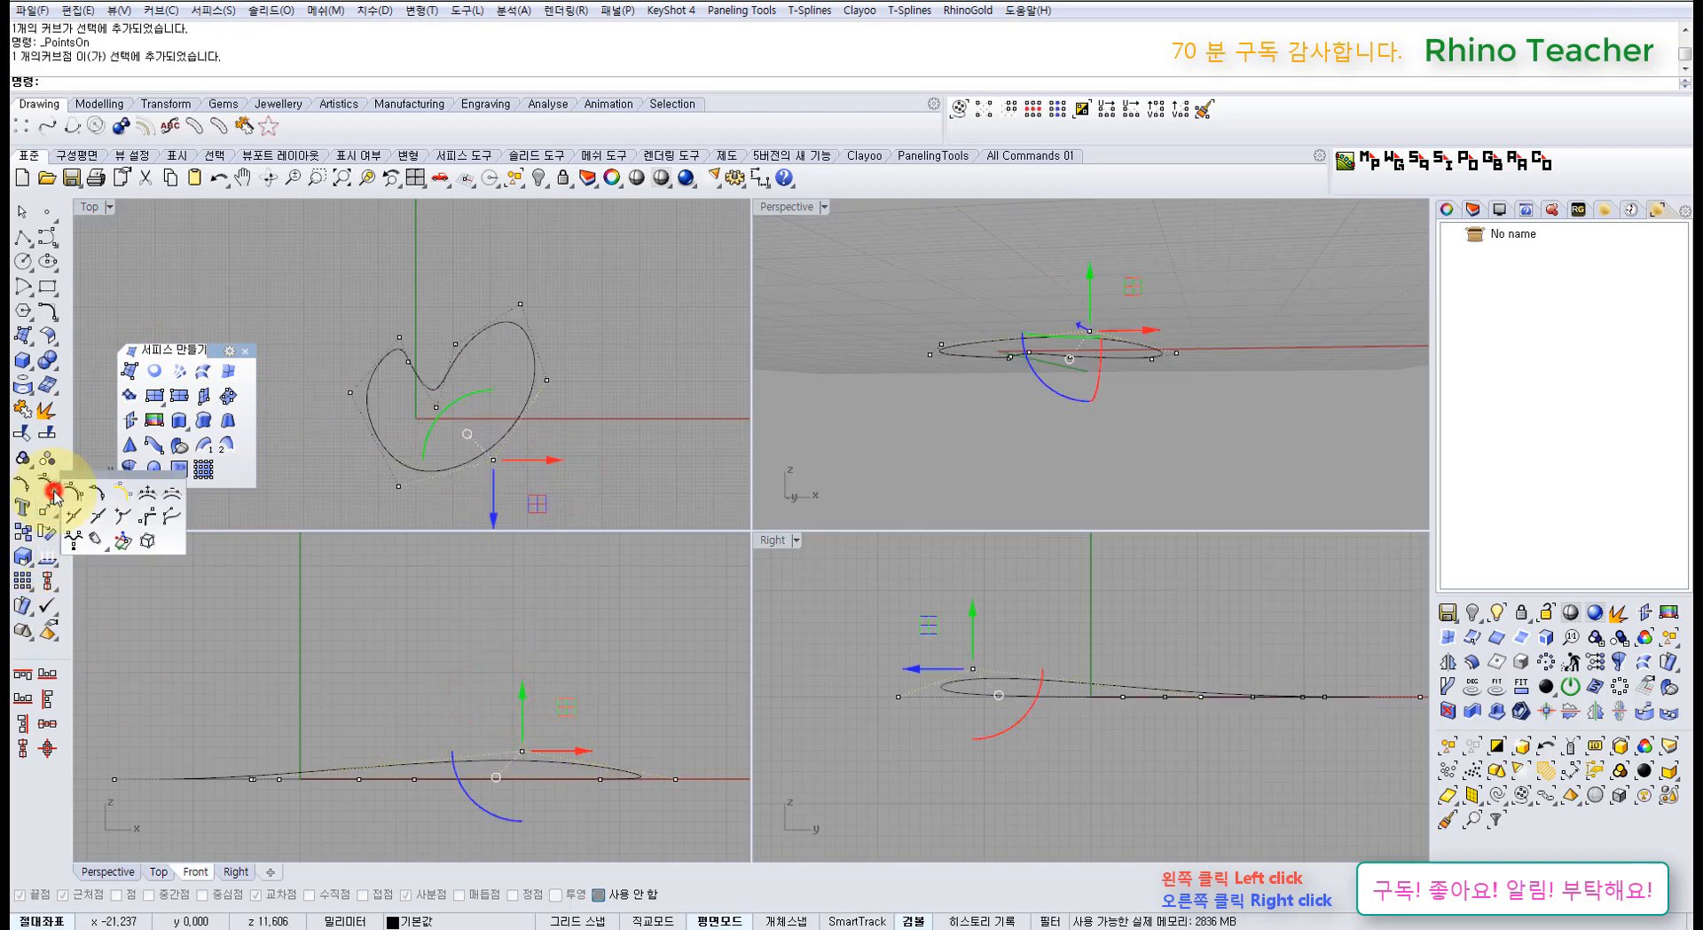
pyautogui.click(50, 513)
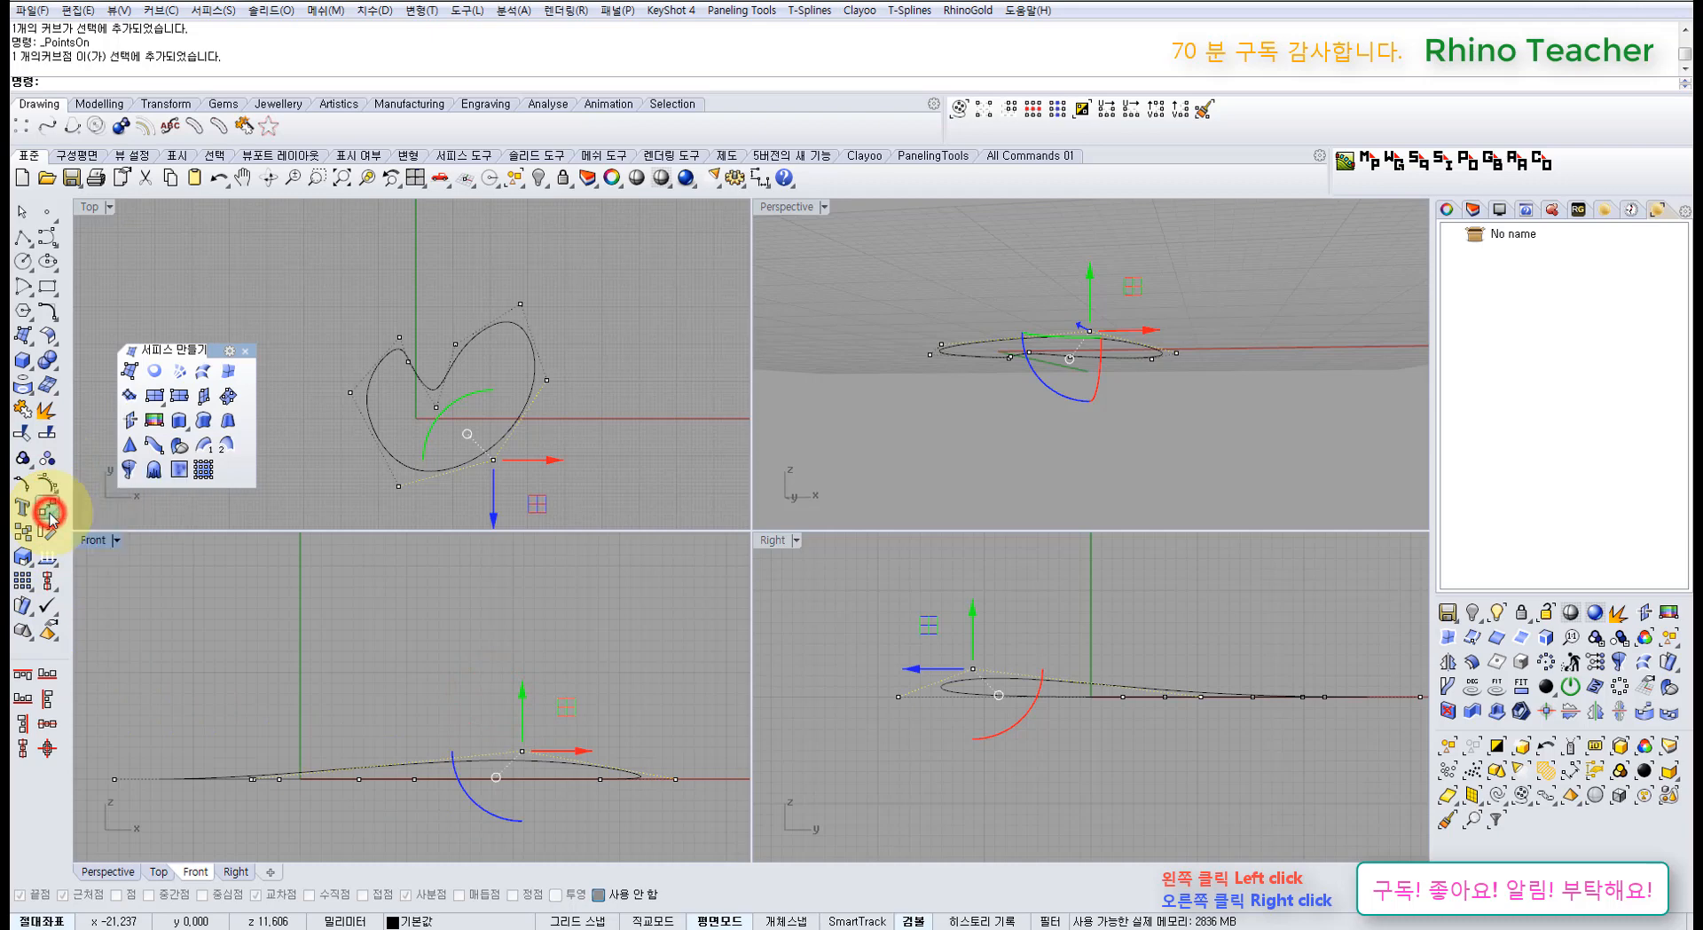
pyautogui.moveTo(107, 497); pyautogui.dragTo(133, 570)
pyautogui.click(165, 638)
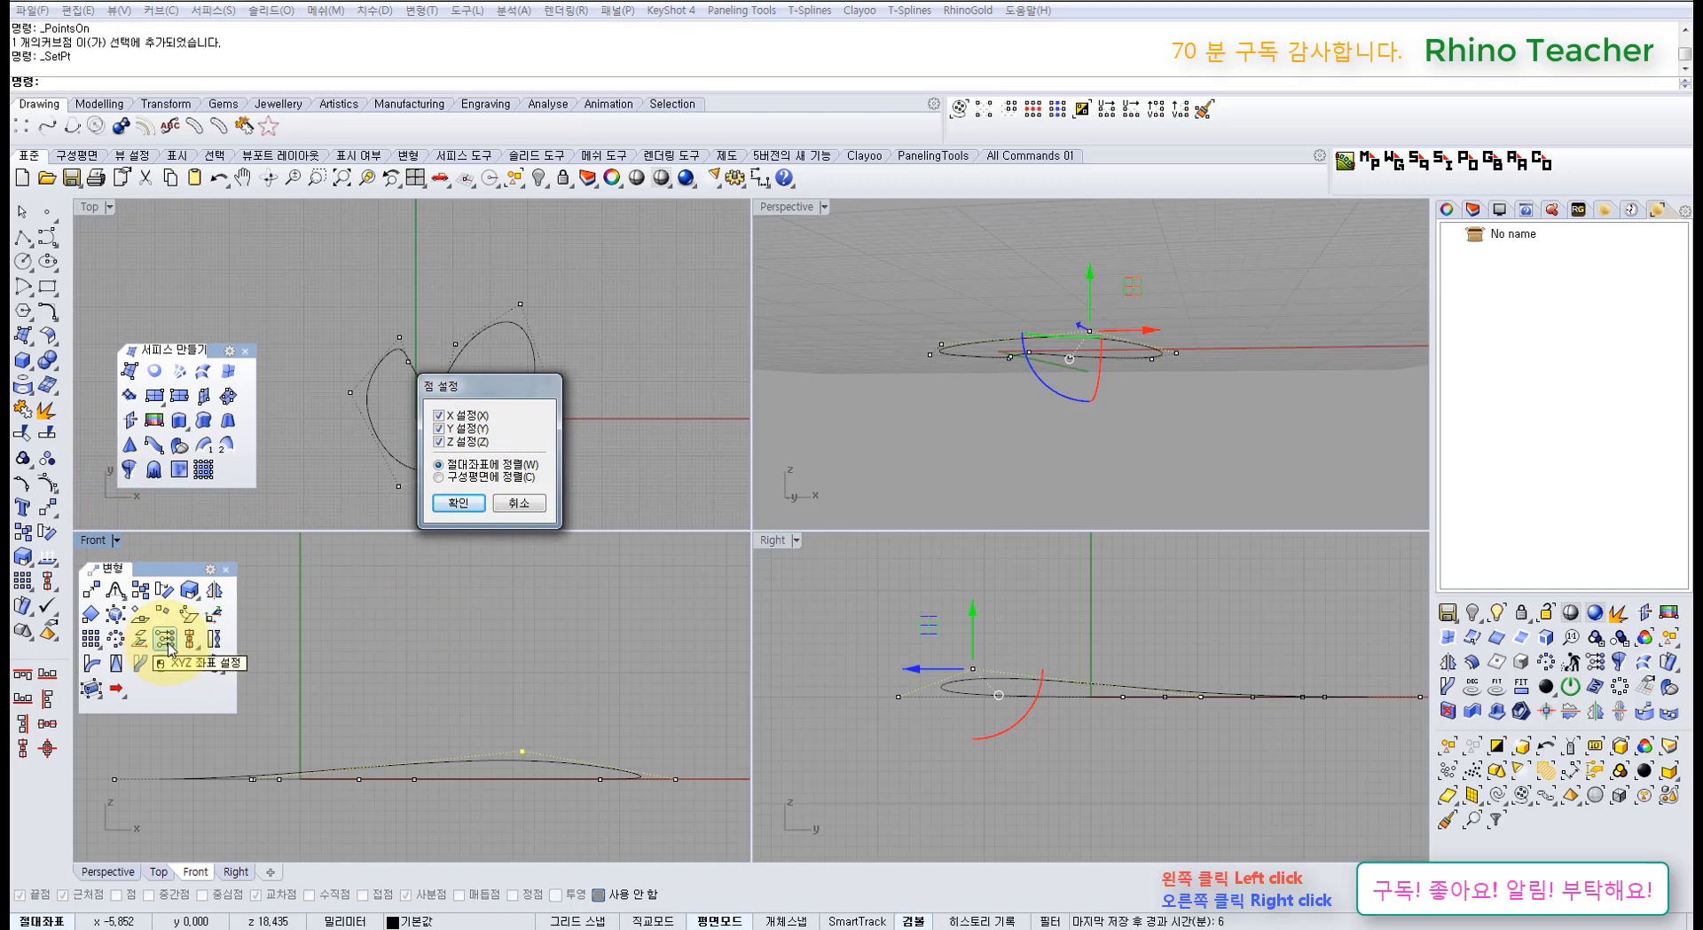
# Step: Set the raised control point's Z coordinate to 0 with Set Points
pyautogui.click(458, 503)
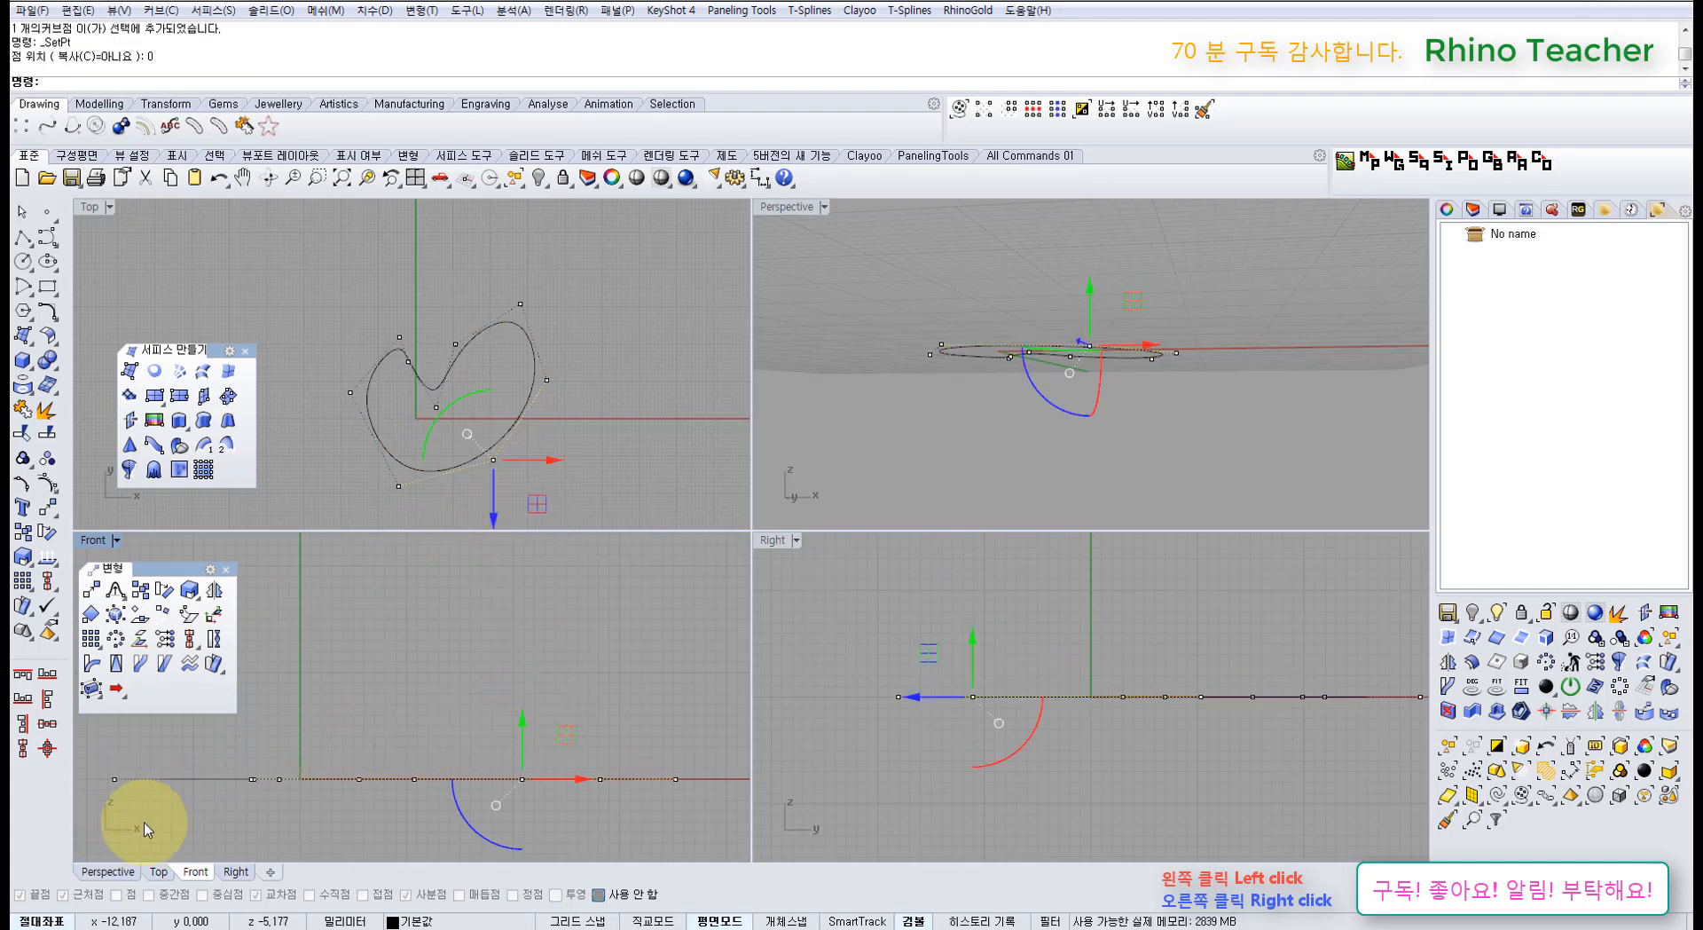
pyautogui.click(457, 687)
pyautogui.moveTo(502, 725); pyautogui.dragTo(528, 683)
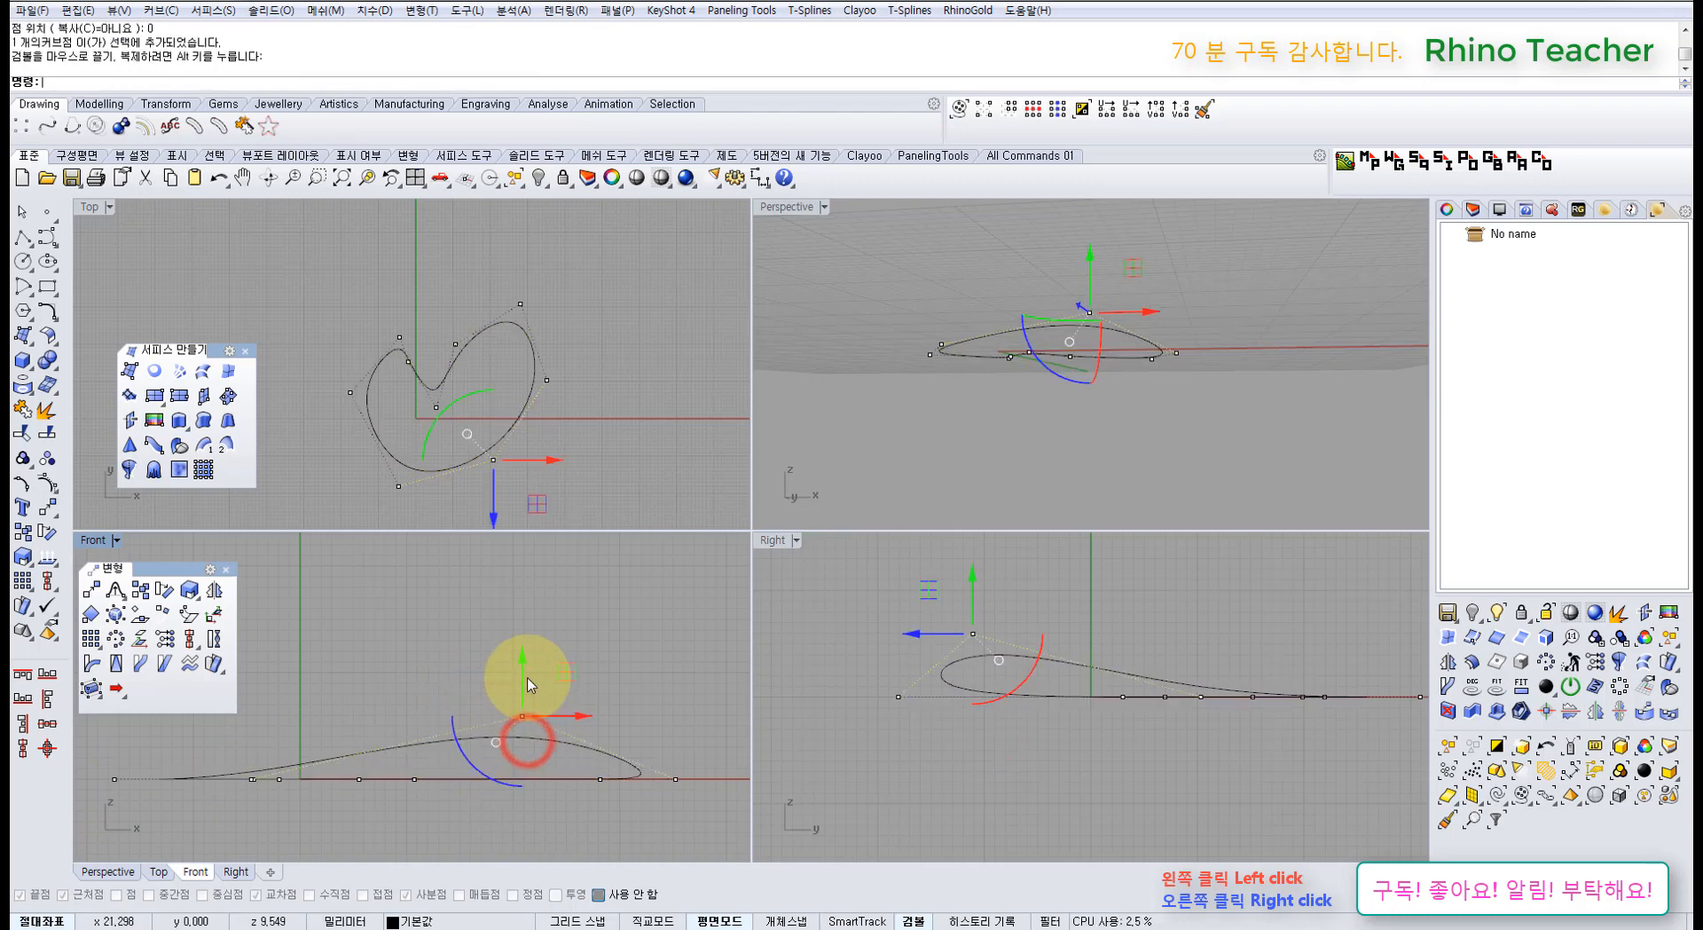
pyautogui.click(172, 638)
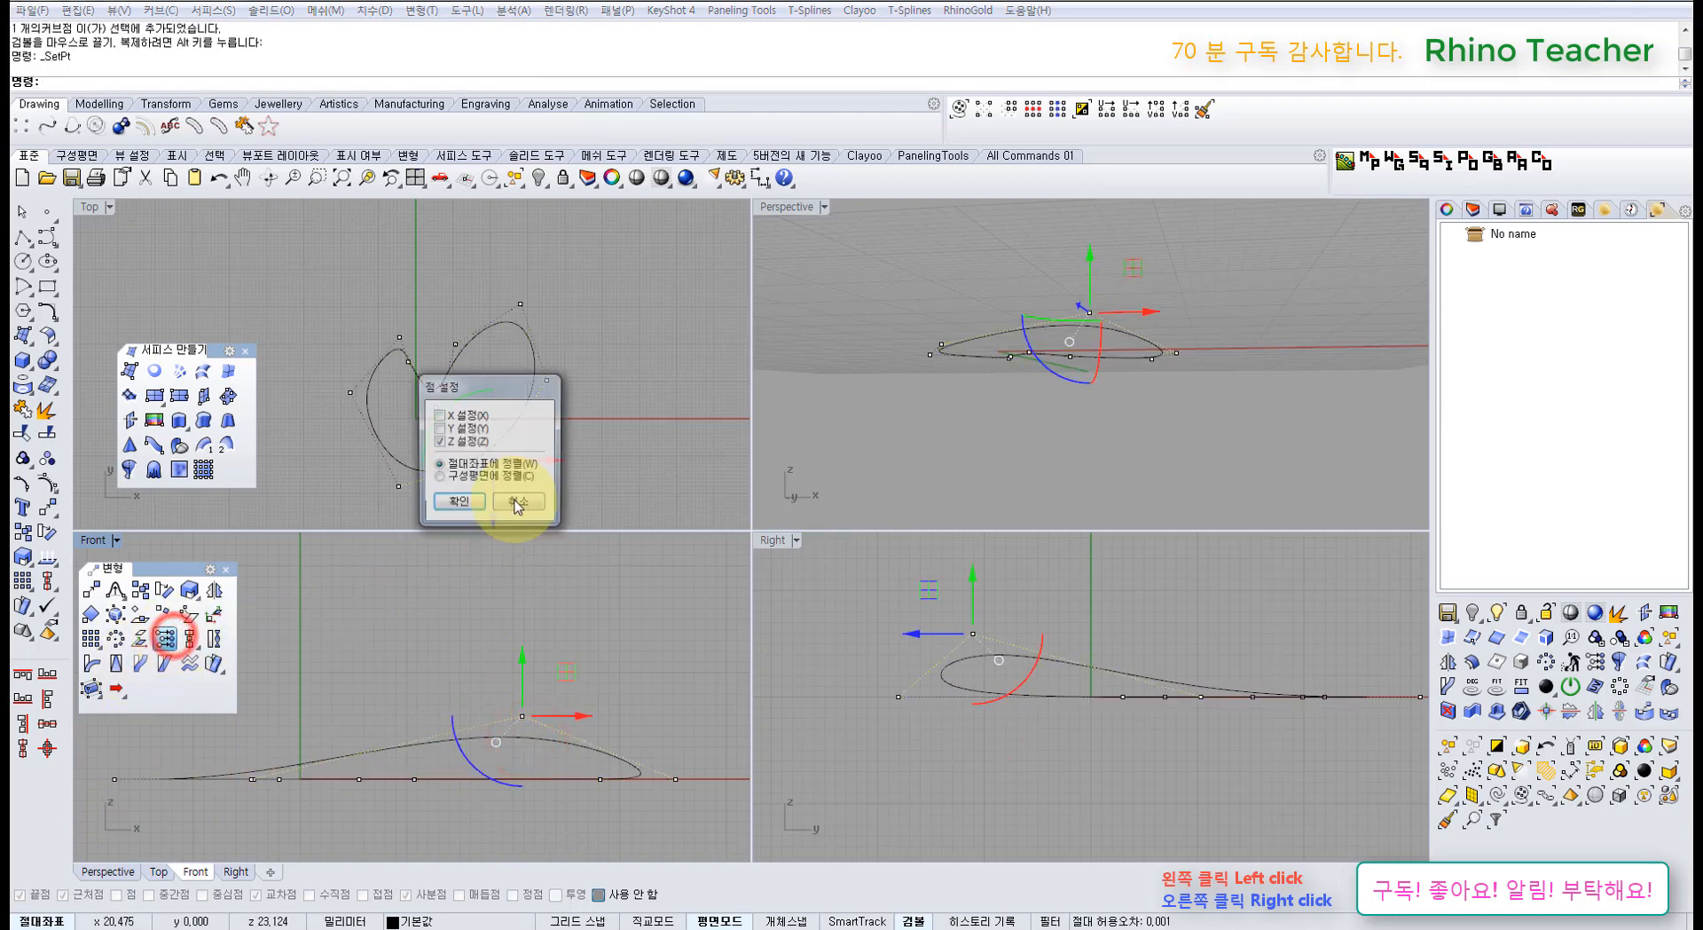
pyautogui.click(465, 502)
pyautogui.write('0')
pyautogui.press('Return')
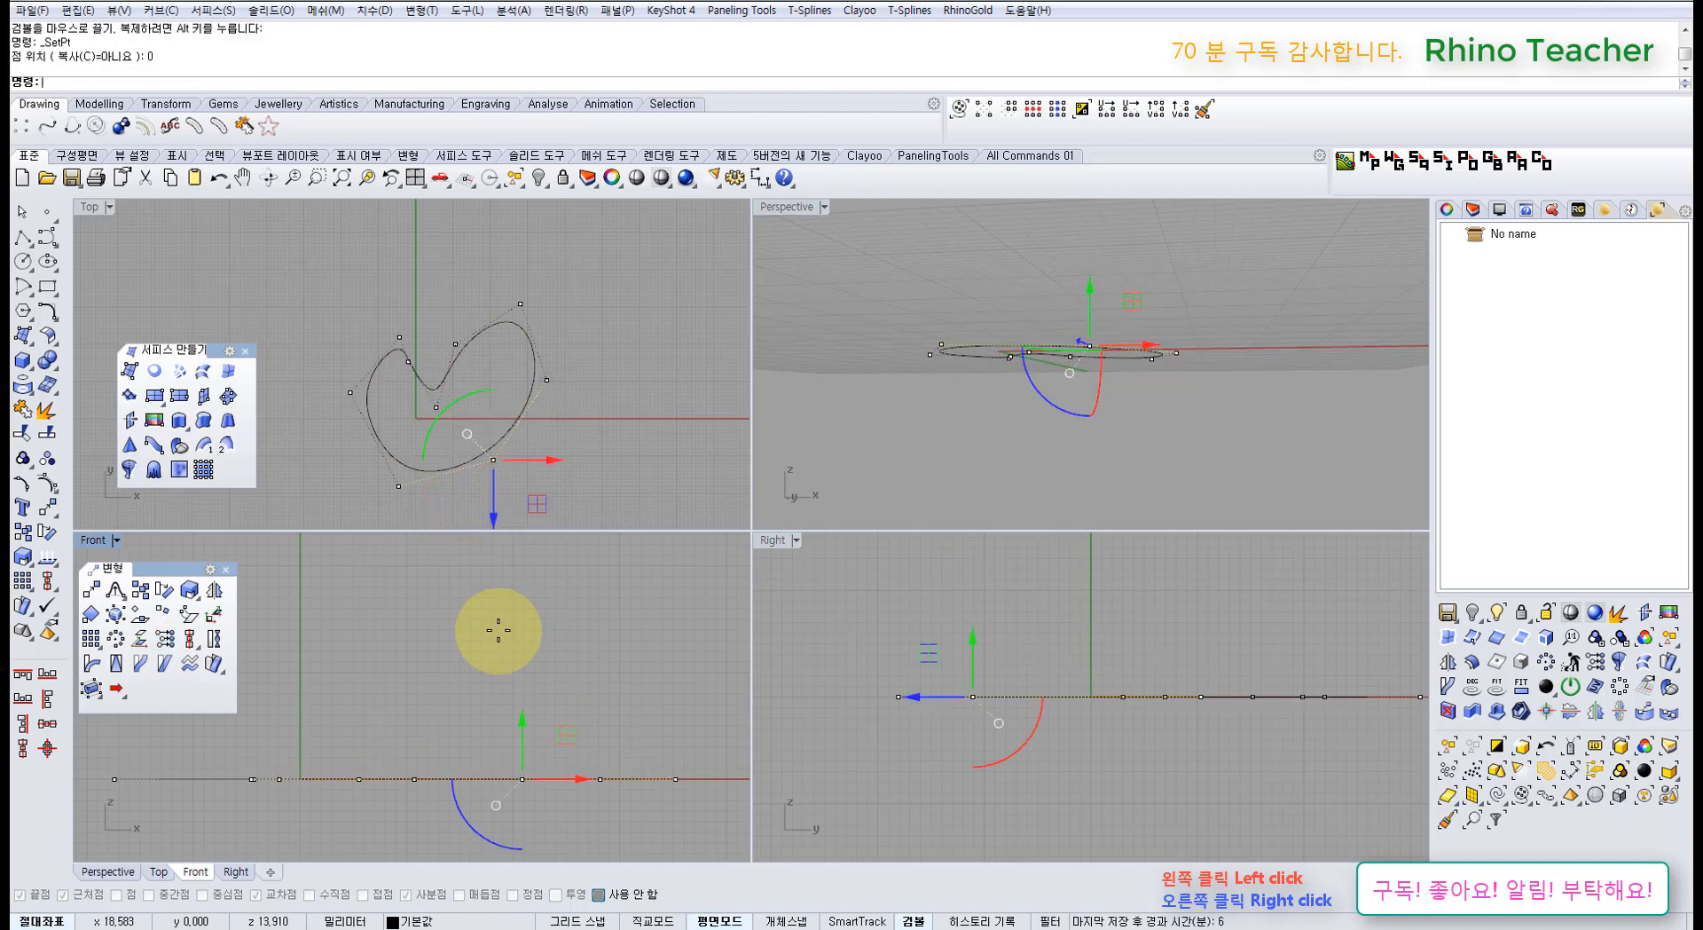
# Step: Window-select the flattened bean curve
pyautogui.moveTo(543, 472); pyautogui.dragTo(441, 394)
pyautogui.moveTo(443, 412); pyautogui.dragTo(503, 409, button='right')
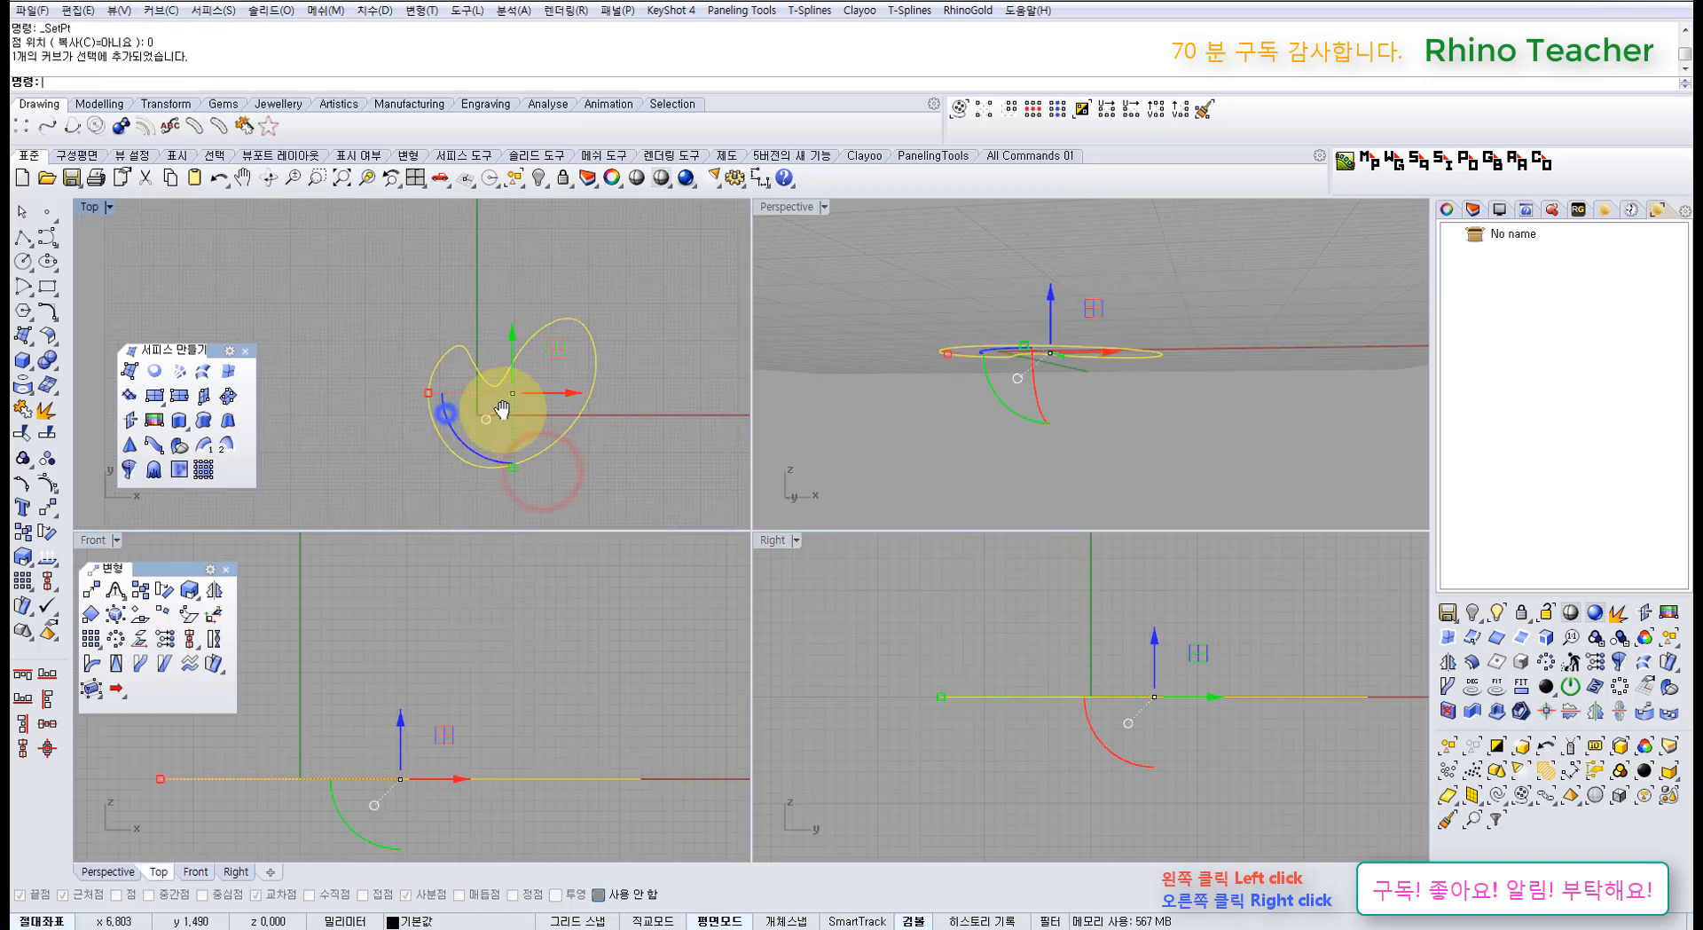
pyautogui.click(589, 450)
pyautogui.moveTo(658, 474); pyautogui.dragTo(470, 410)
# Step: Show the kidney curve's control points and raise one of them with the gumball Z arrow
pyautogui.moveTo(575, 440); pyautogui.dragTo(520, 433, button='right')
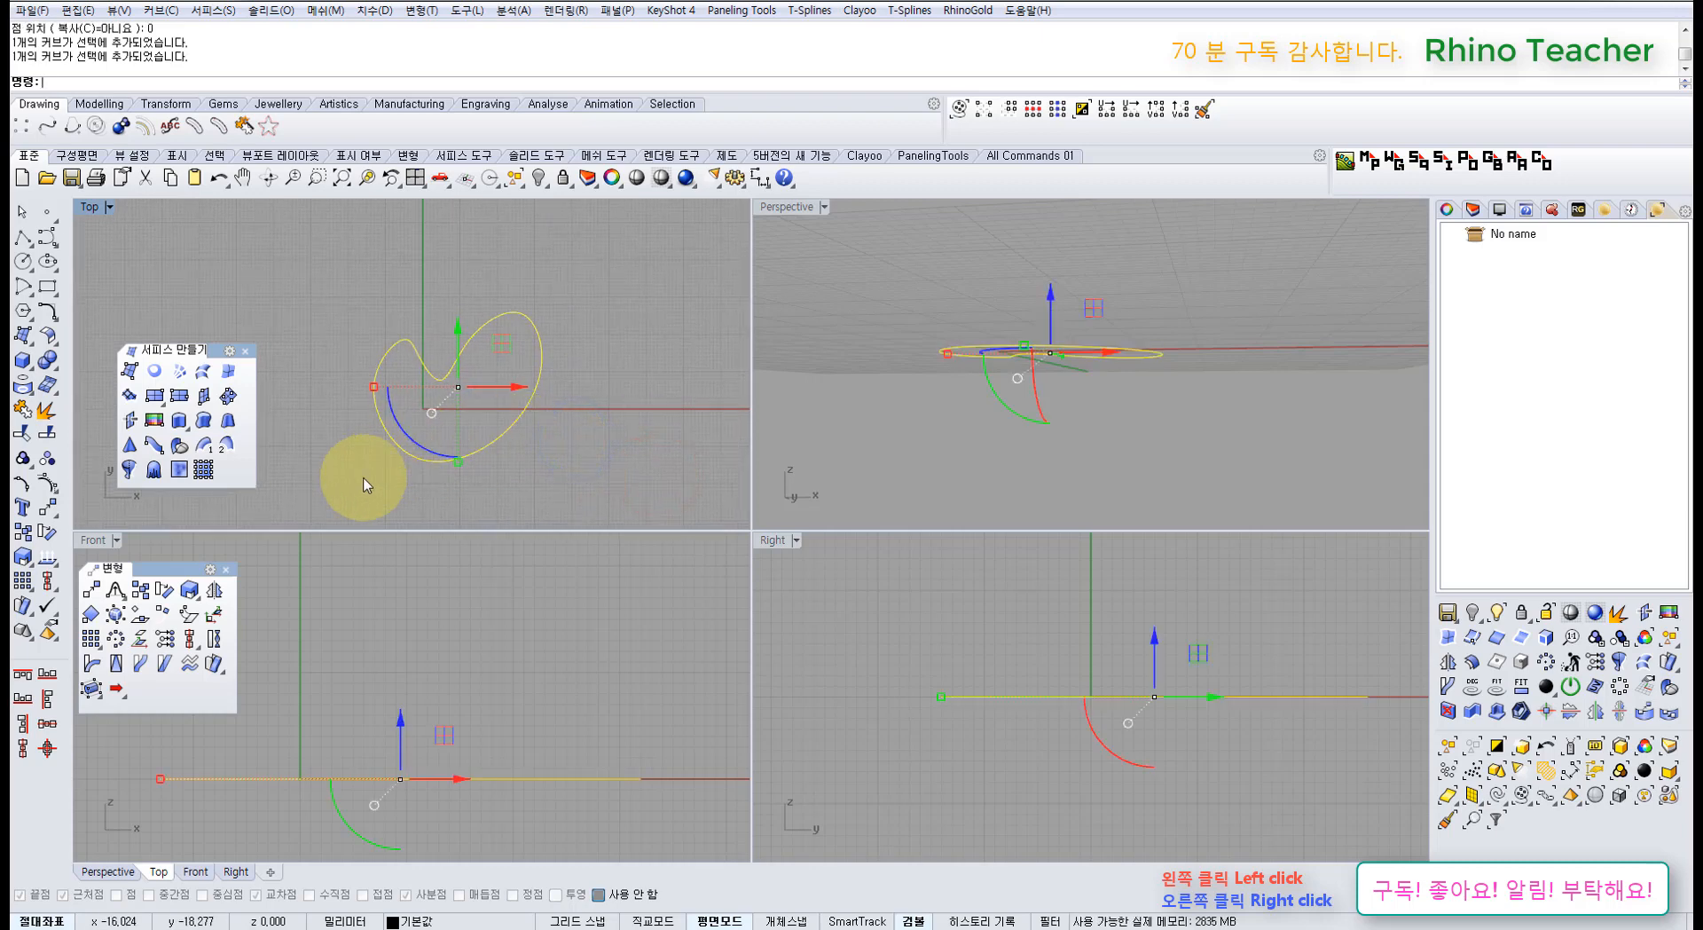
pyautogui.moveTo(547, 456); pyautogui.dragTo(464, 396)
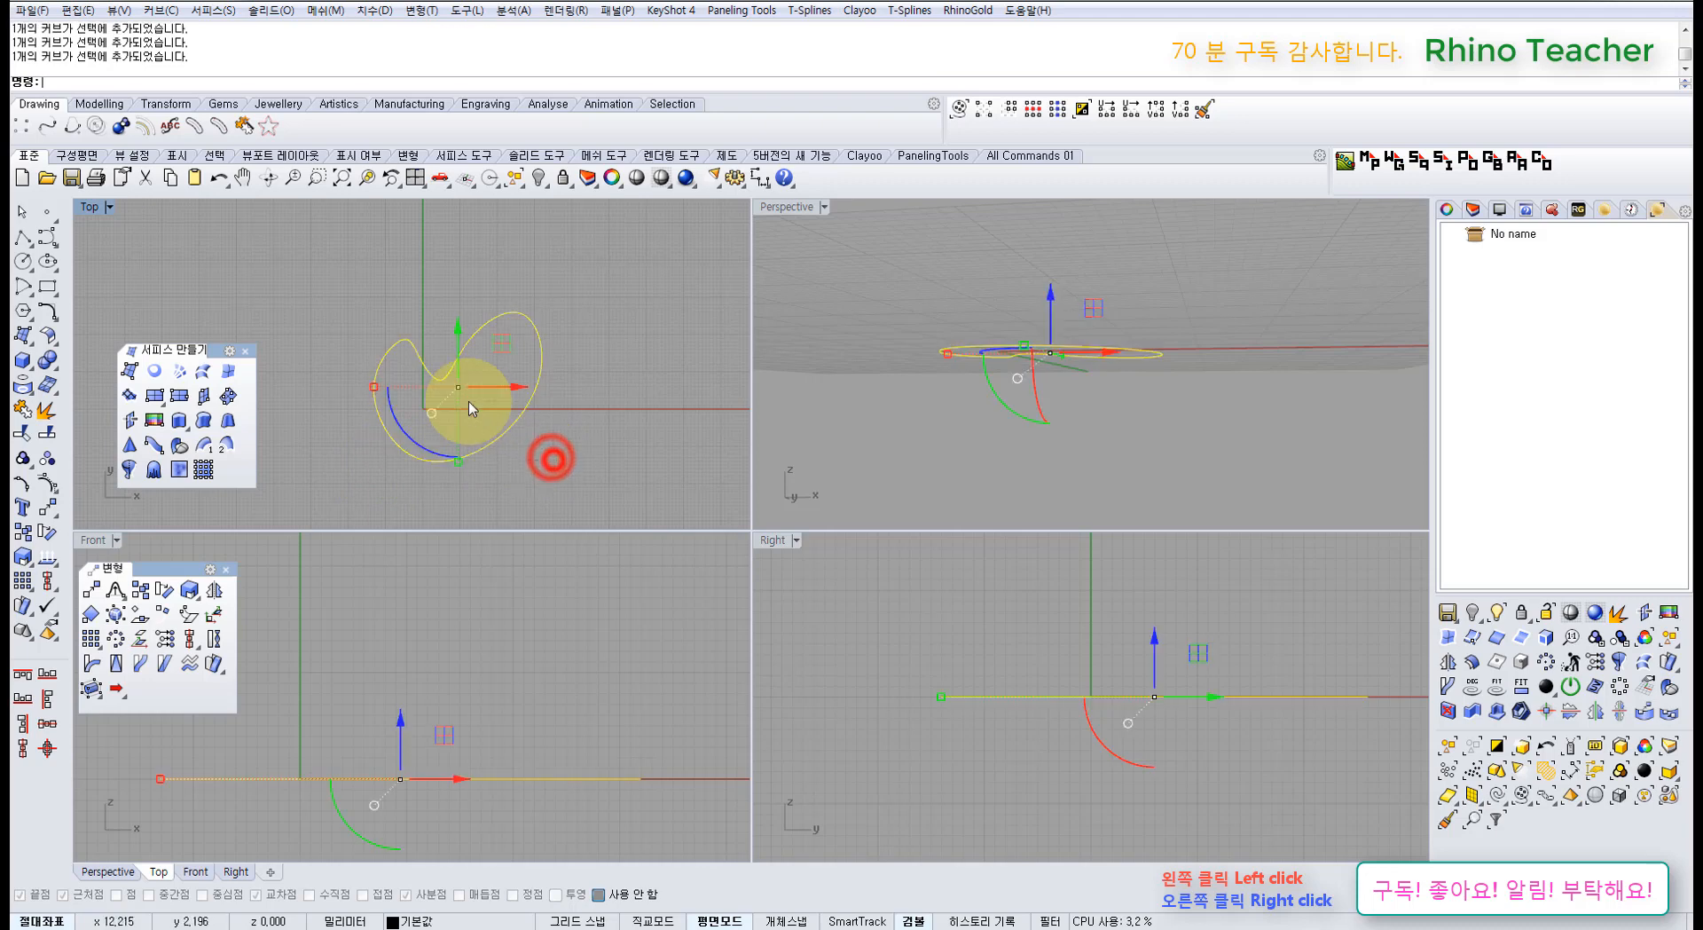
pyautogui.click(532, 469)
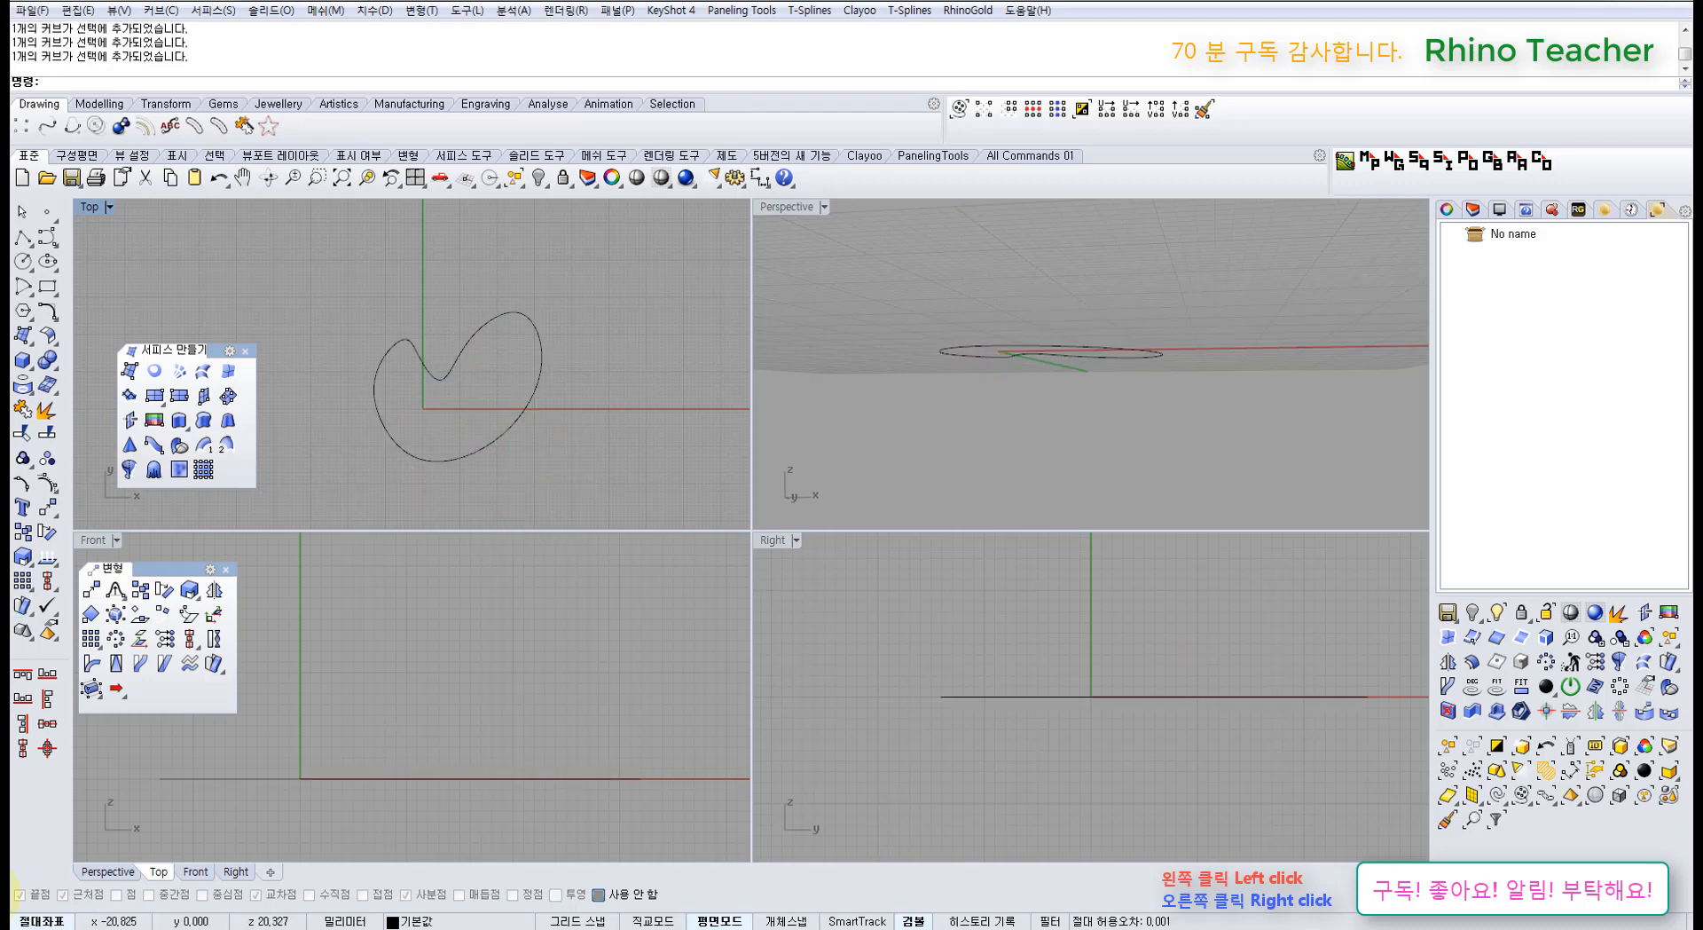
pyautogui.click(347, 476)
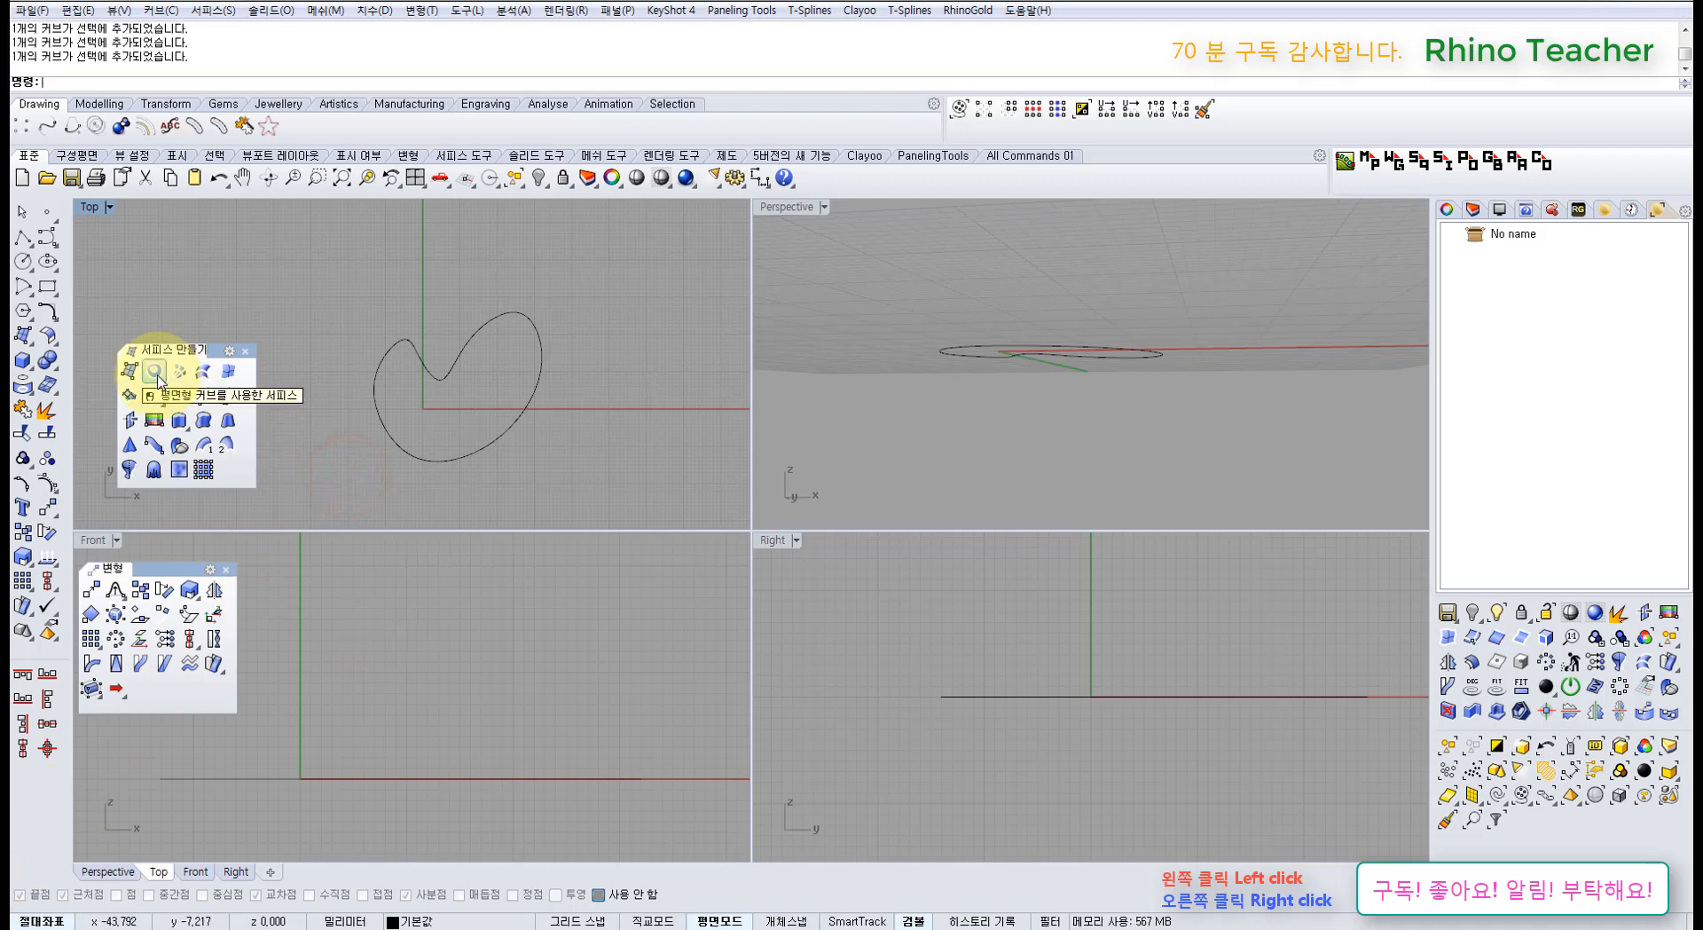
pyautogui.click(551, 446)
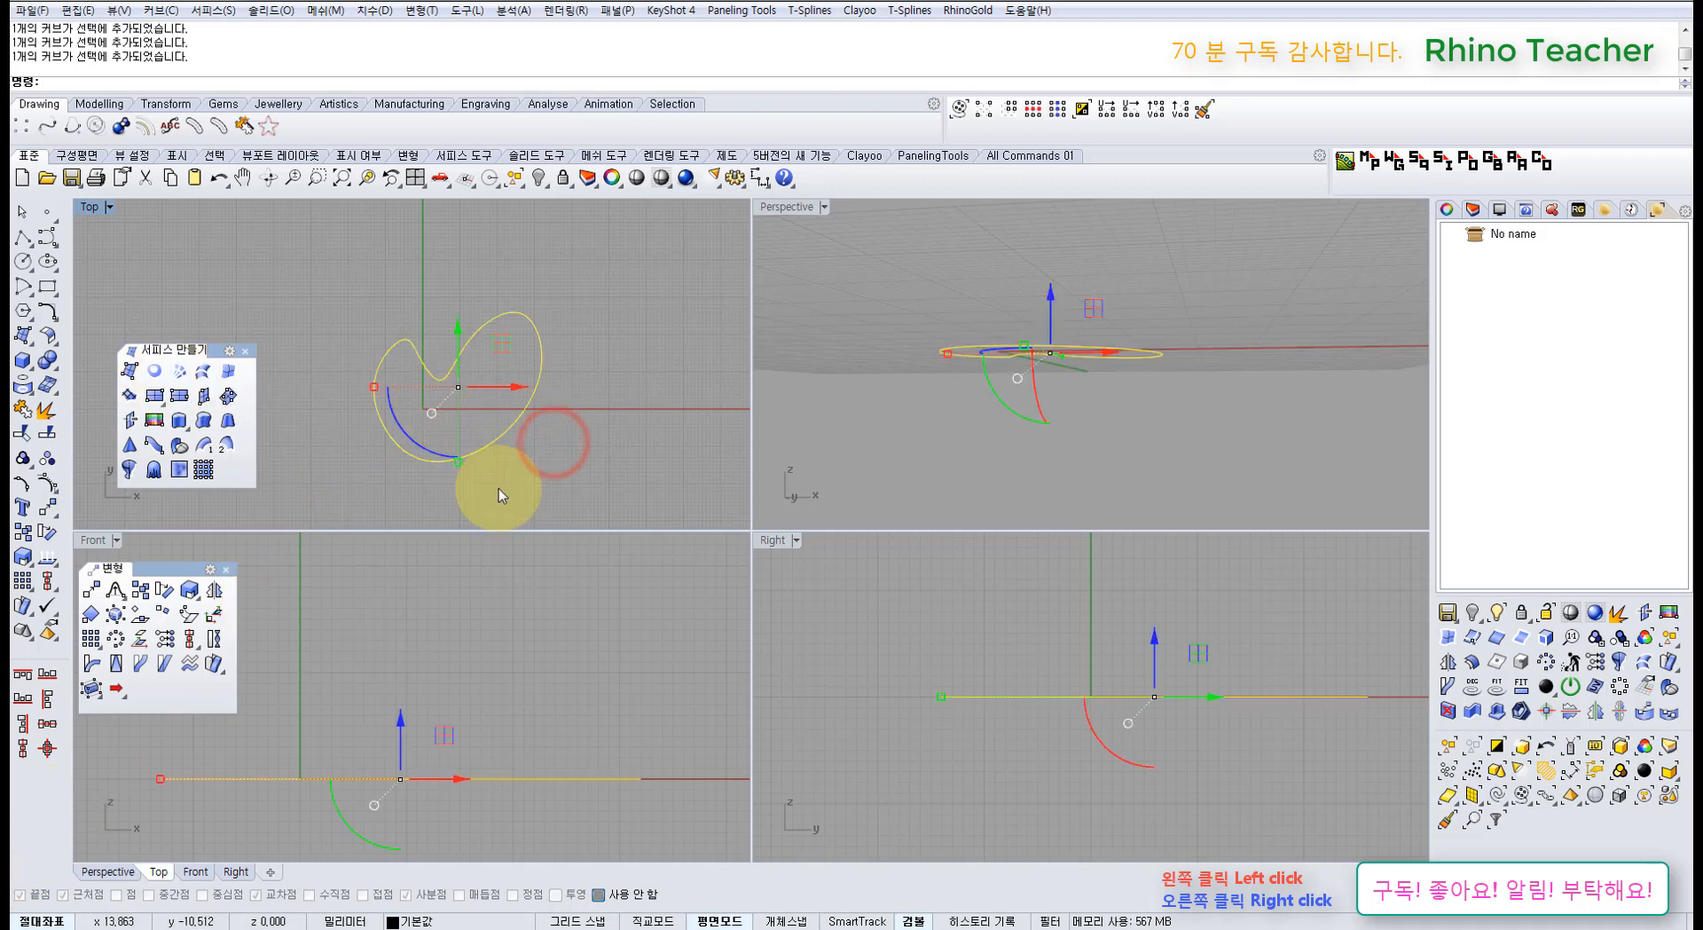
pyautogui.rightClick(557, 711)
pyautogui.moveTo(462, 429); pyautogui.dragTo(565, 495)
pyautogui.moveTo(498, 738); pyautogui.dragTo(498, 716)
pyautogui.click(425, 652)
# Step: Set all nine control points of the curve to Z 0 with SetPt
pyautogui.scroll(-8, 425, 663)
pyautogui.moveTo(389, 668); pyautogui.dragTo(445, 694, button='right')
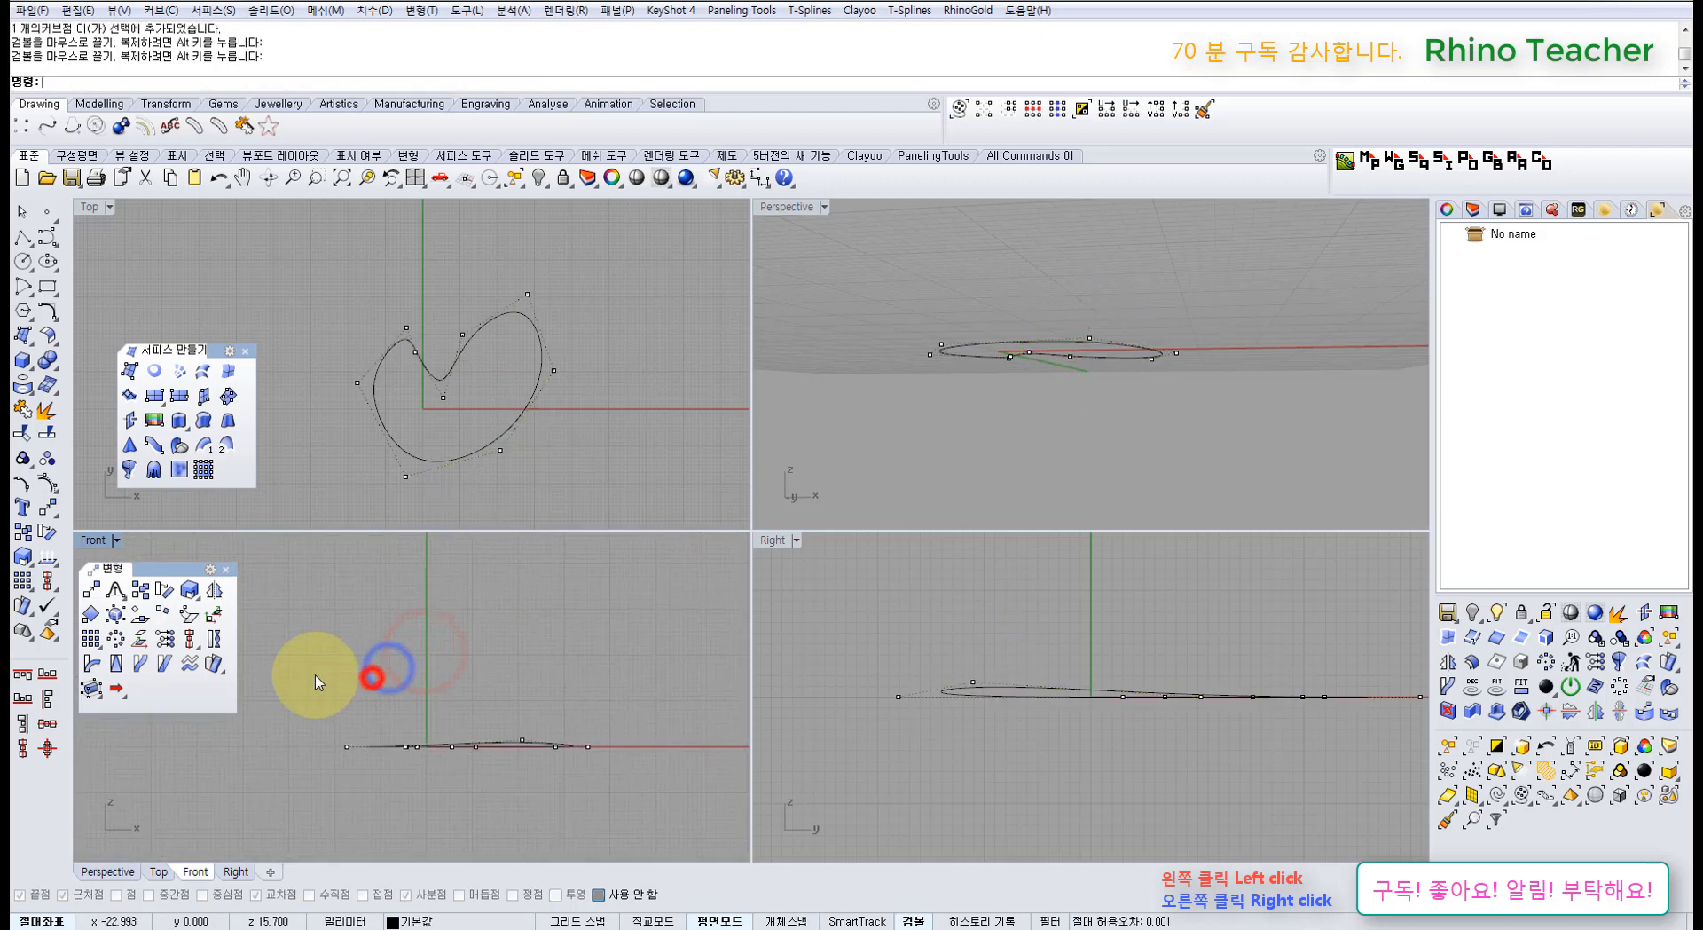
pyautogui.moveTo(318, 684); pyautogui.dragTo(695, 837)
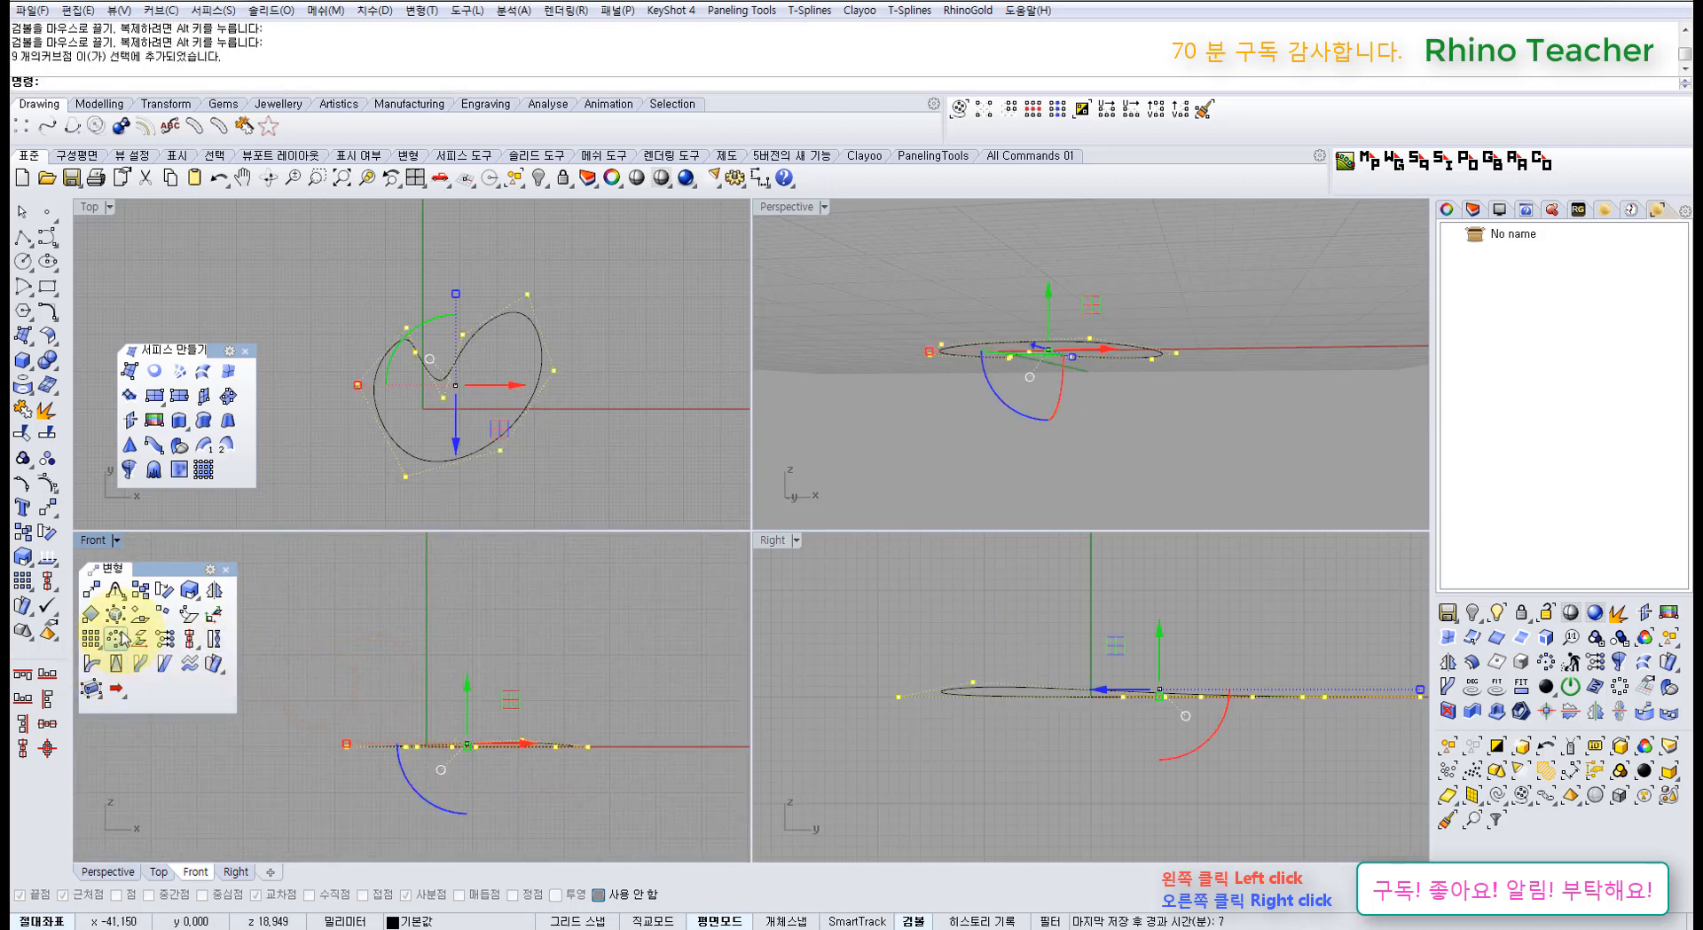
pyautogui.click(165, 637)
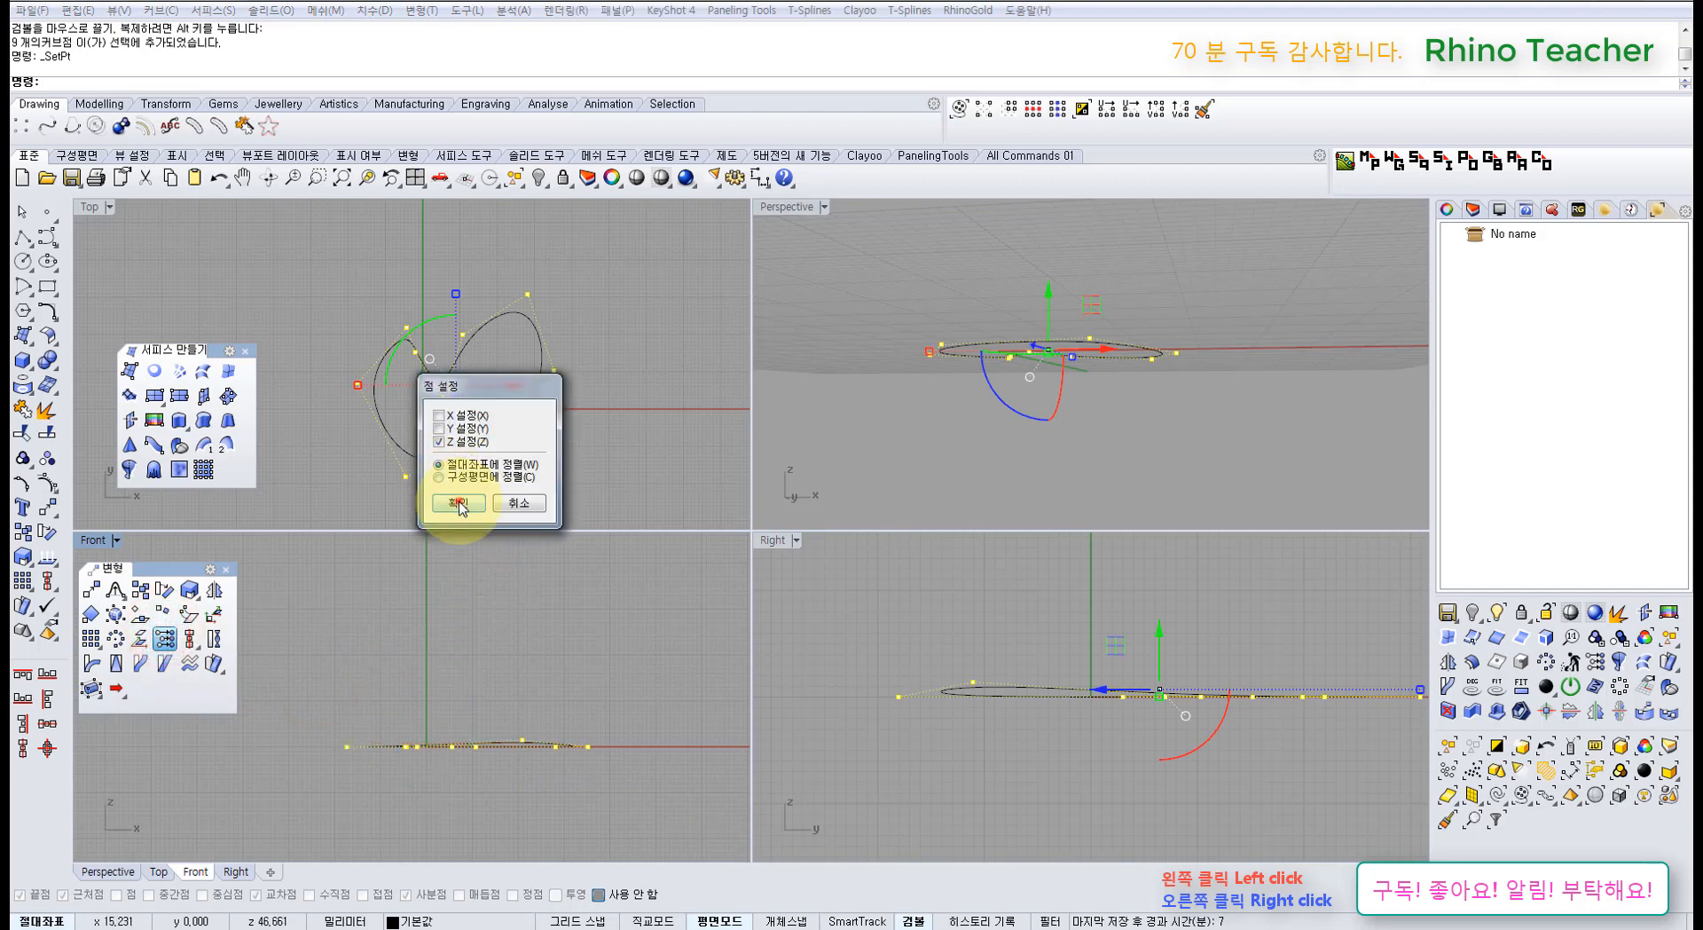
pyautogui.click(458, 504)
pyautogui.press('Return')
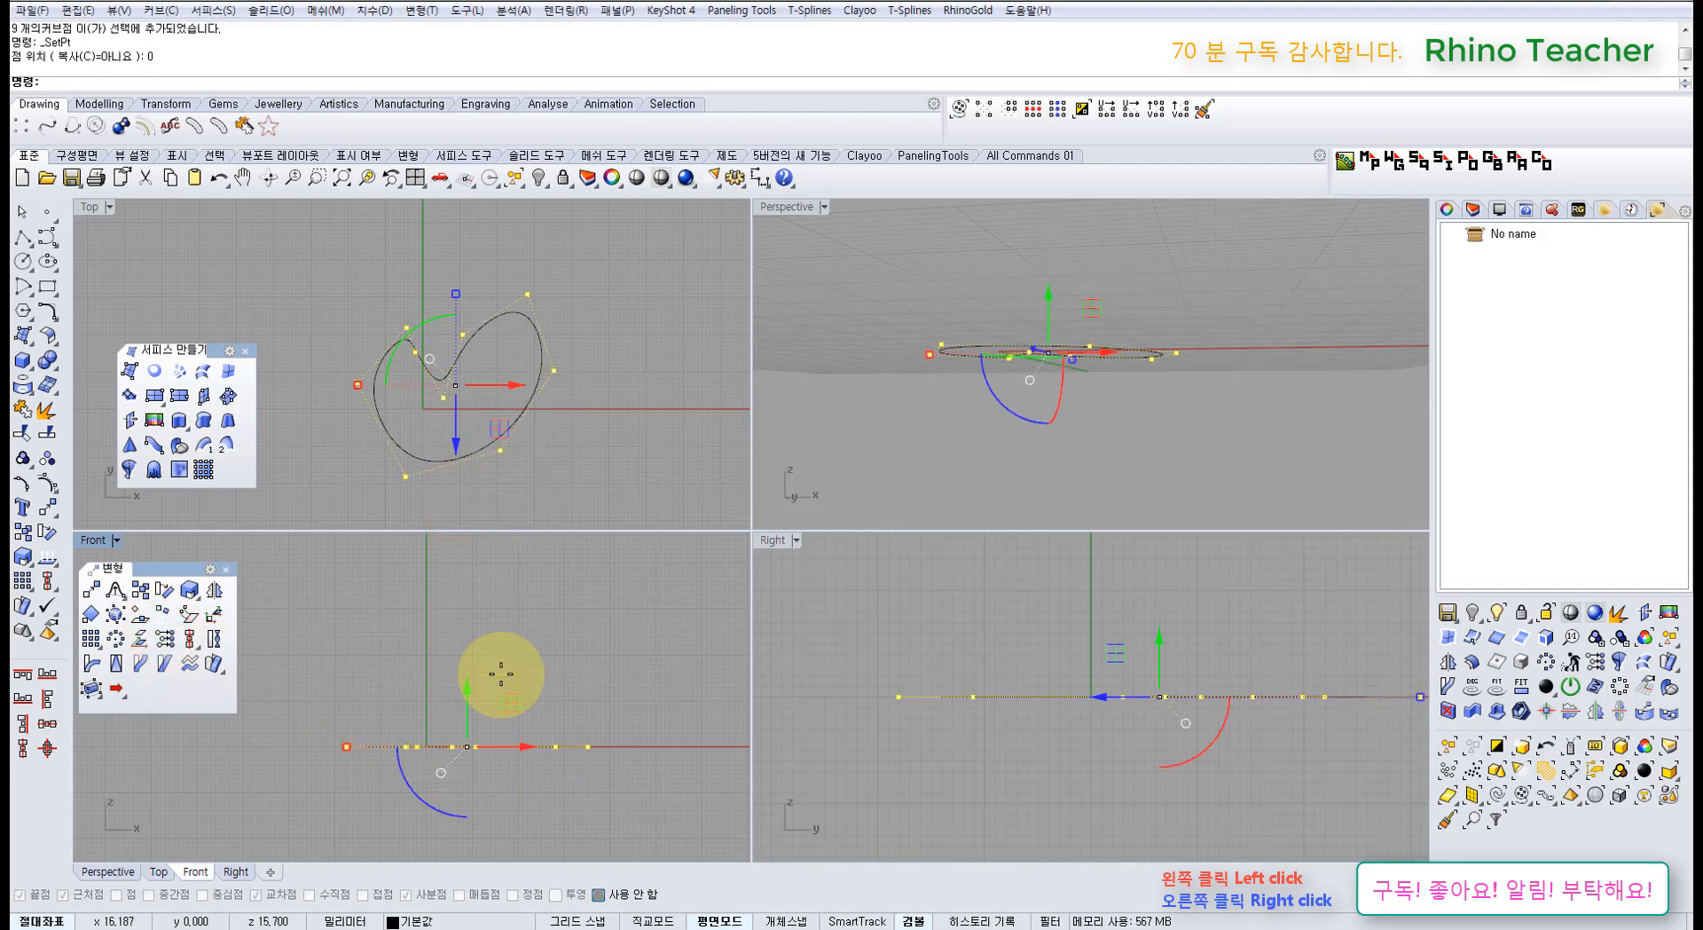
pyautogui.press('Escape')
# Step: Fill the flattened curve with a planar surface, then delete that surface
pyautogui.moveTo(546, 451); pyautogui.dragTo(382, 371)
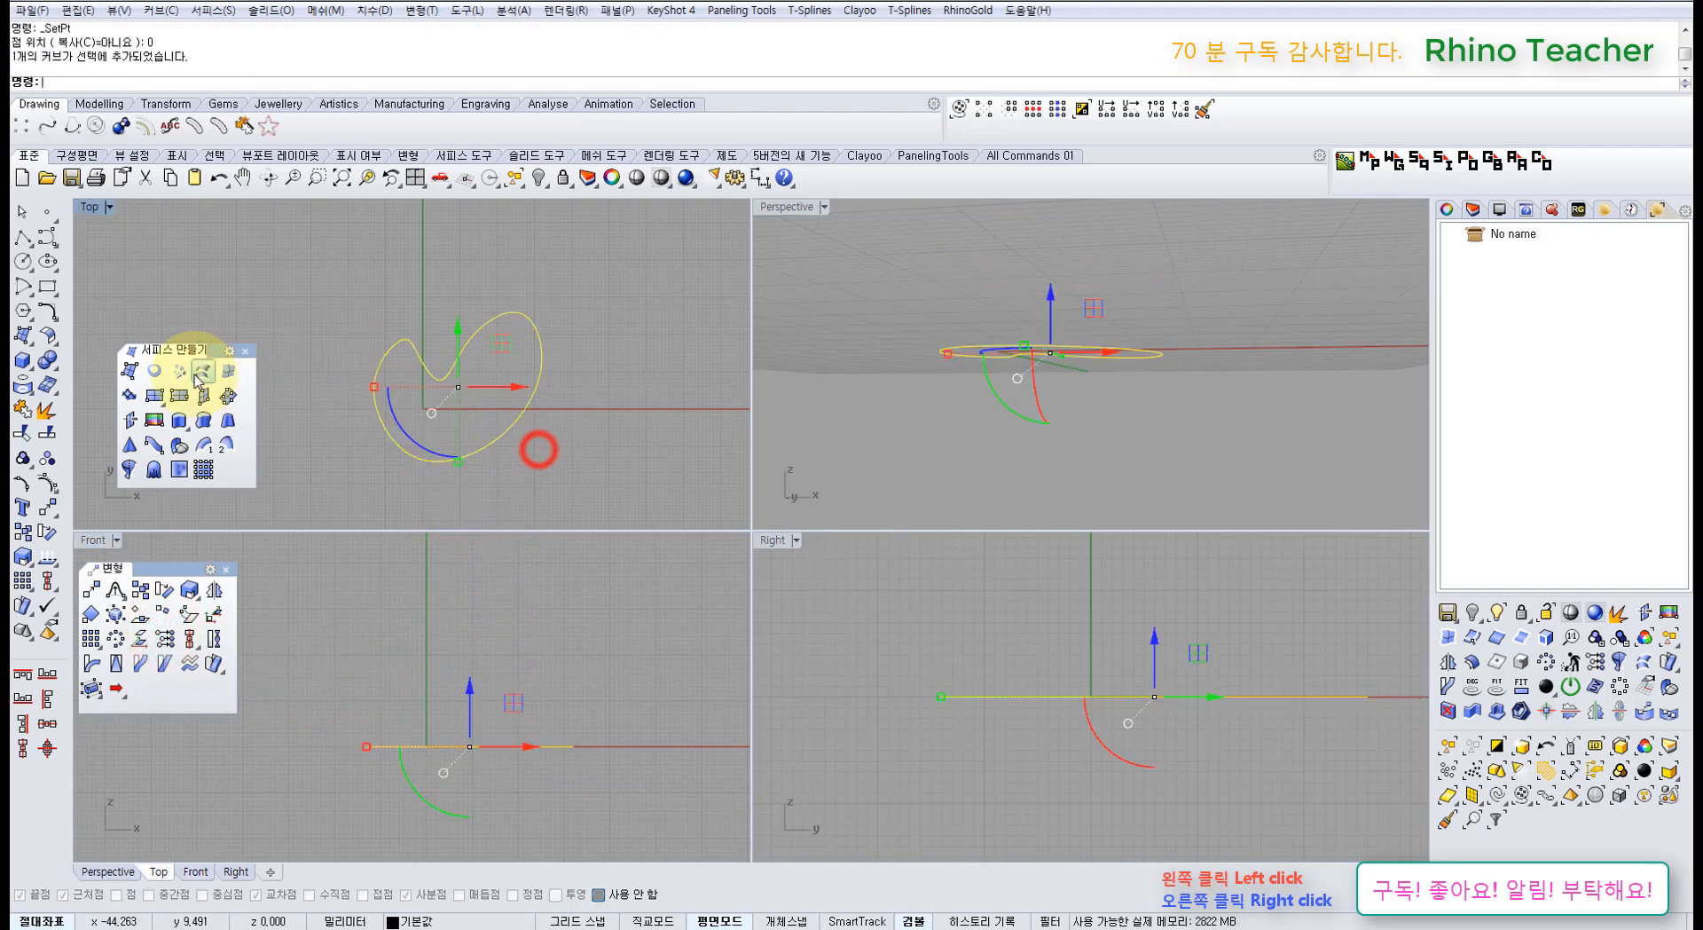
pyautogui.click(154, 369)
pyautogui.click(557, 445)
pyautogui.click(496, 413)
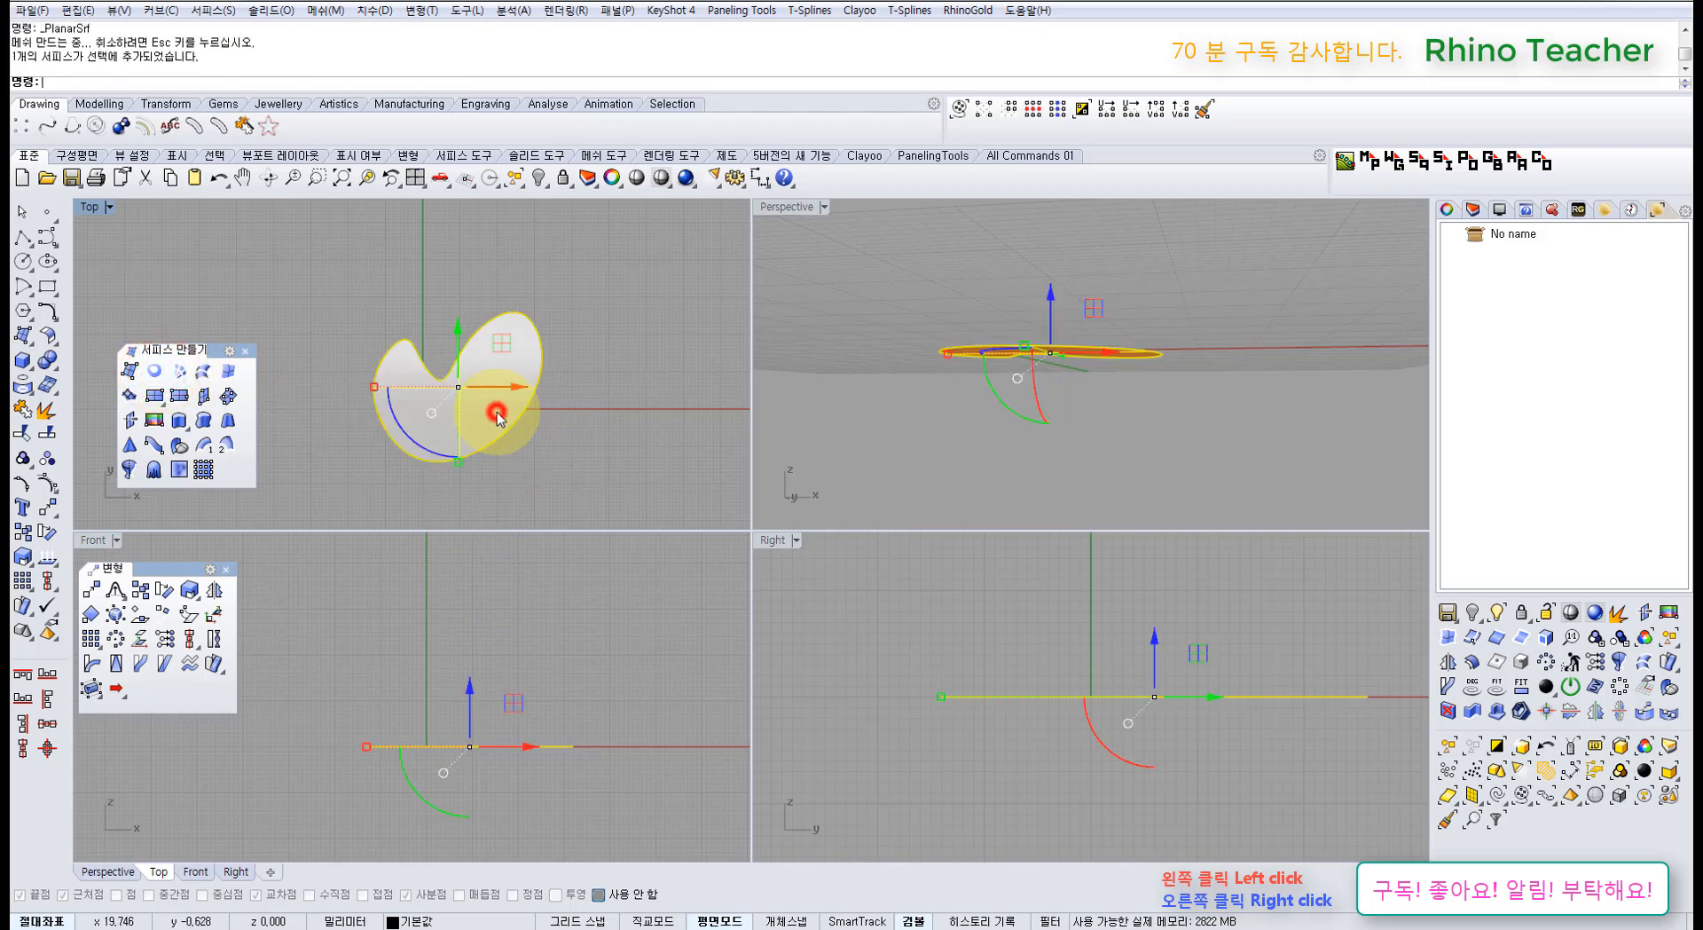
pyautogui.press('Delete')
# Step: Maximize the Top view and drag the dent's control point right so the curve crosses itself
pyautogui.hotkey('ctrl', 'F1')
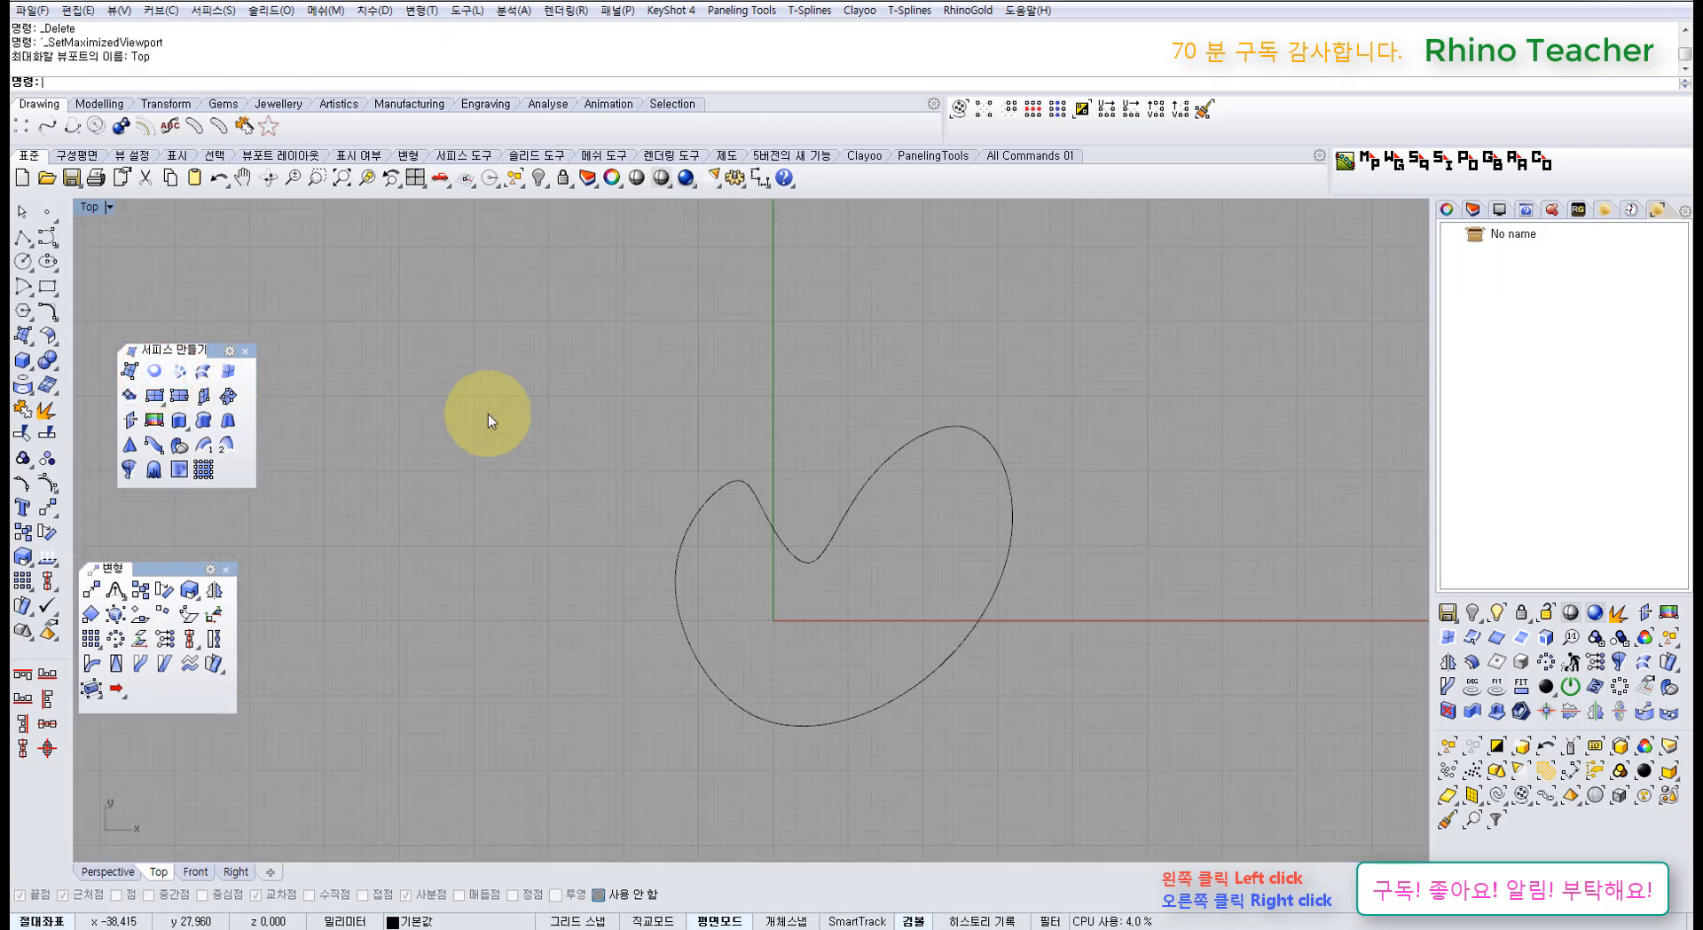
pyautogui.moveTo(589, 456); pyautogui.dragTo(608, 514, button='right')
pyautogui.moveTo(715, 536); pyautogui.dragTo(645, 469)
pyautogui.moveTo(741, 491); pyautogui.dragTo(649, 517, button='right')
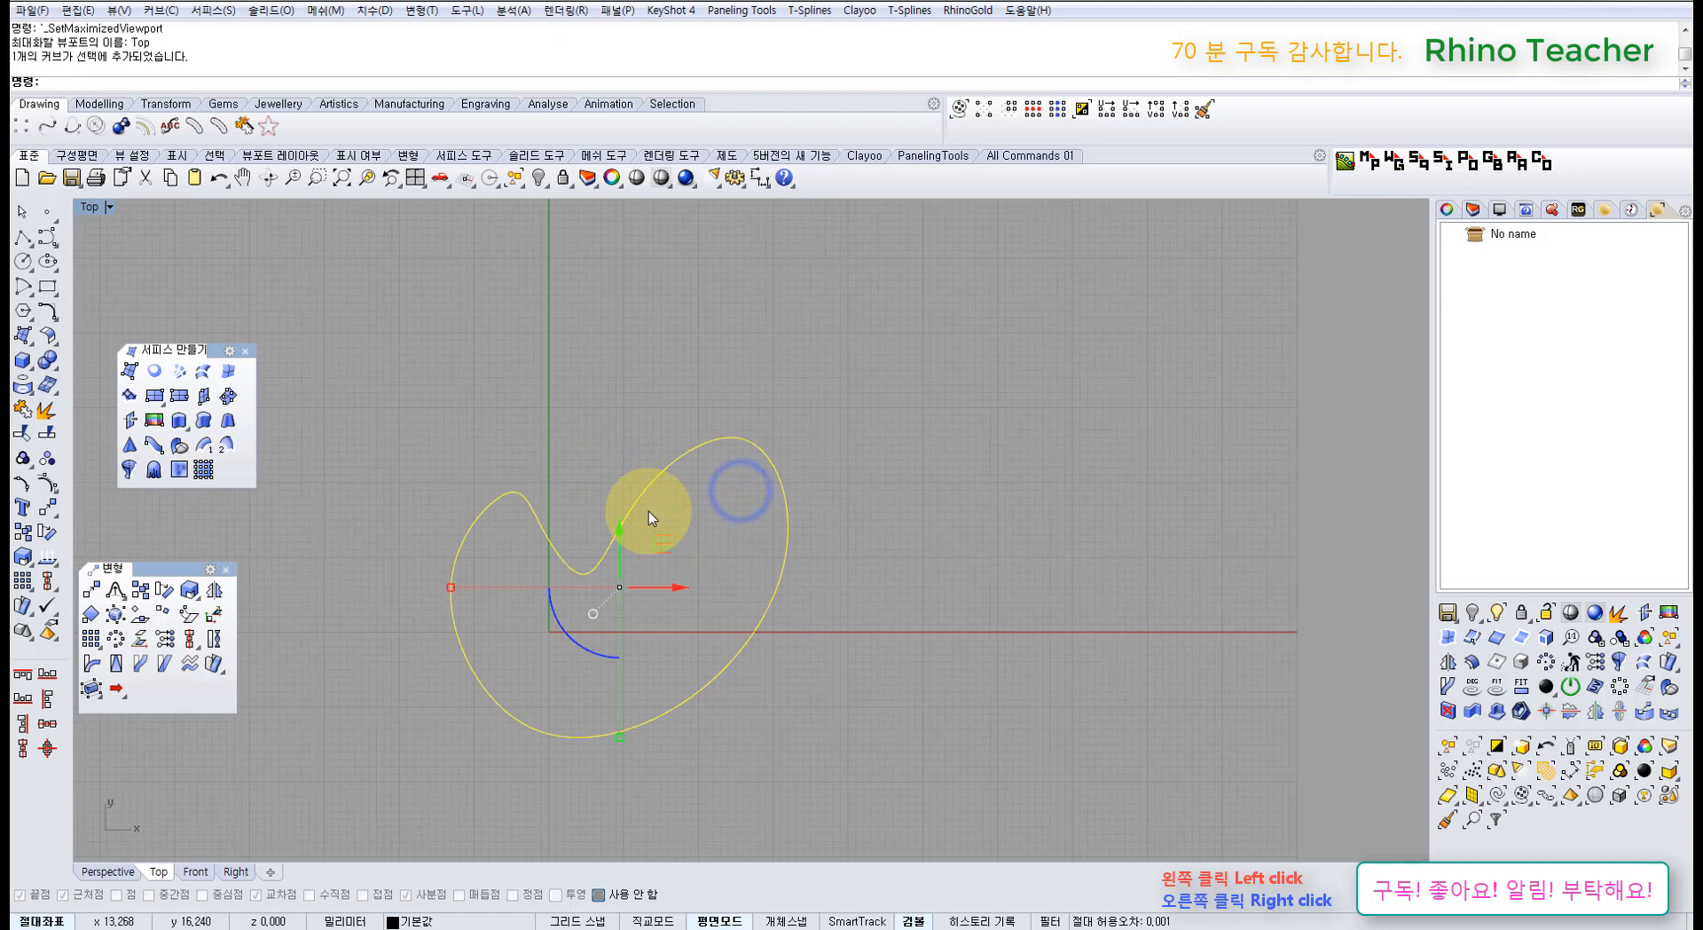
pyautogui.press('F10')
pyautogui.scroll(4, 608, 565)
pyautogui.moveTo(547, 606); pyautogui.dragTo(676, 662)
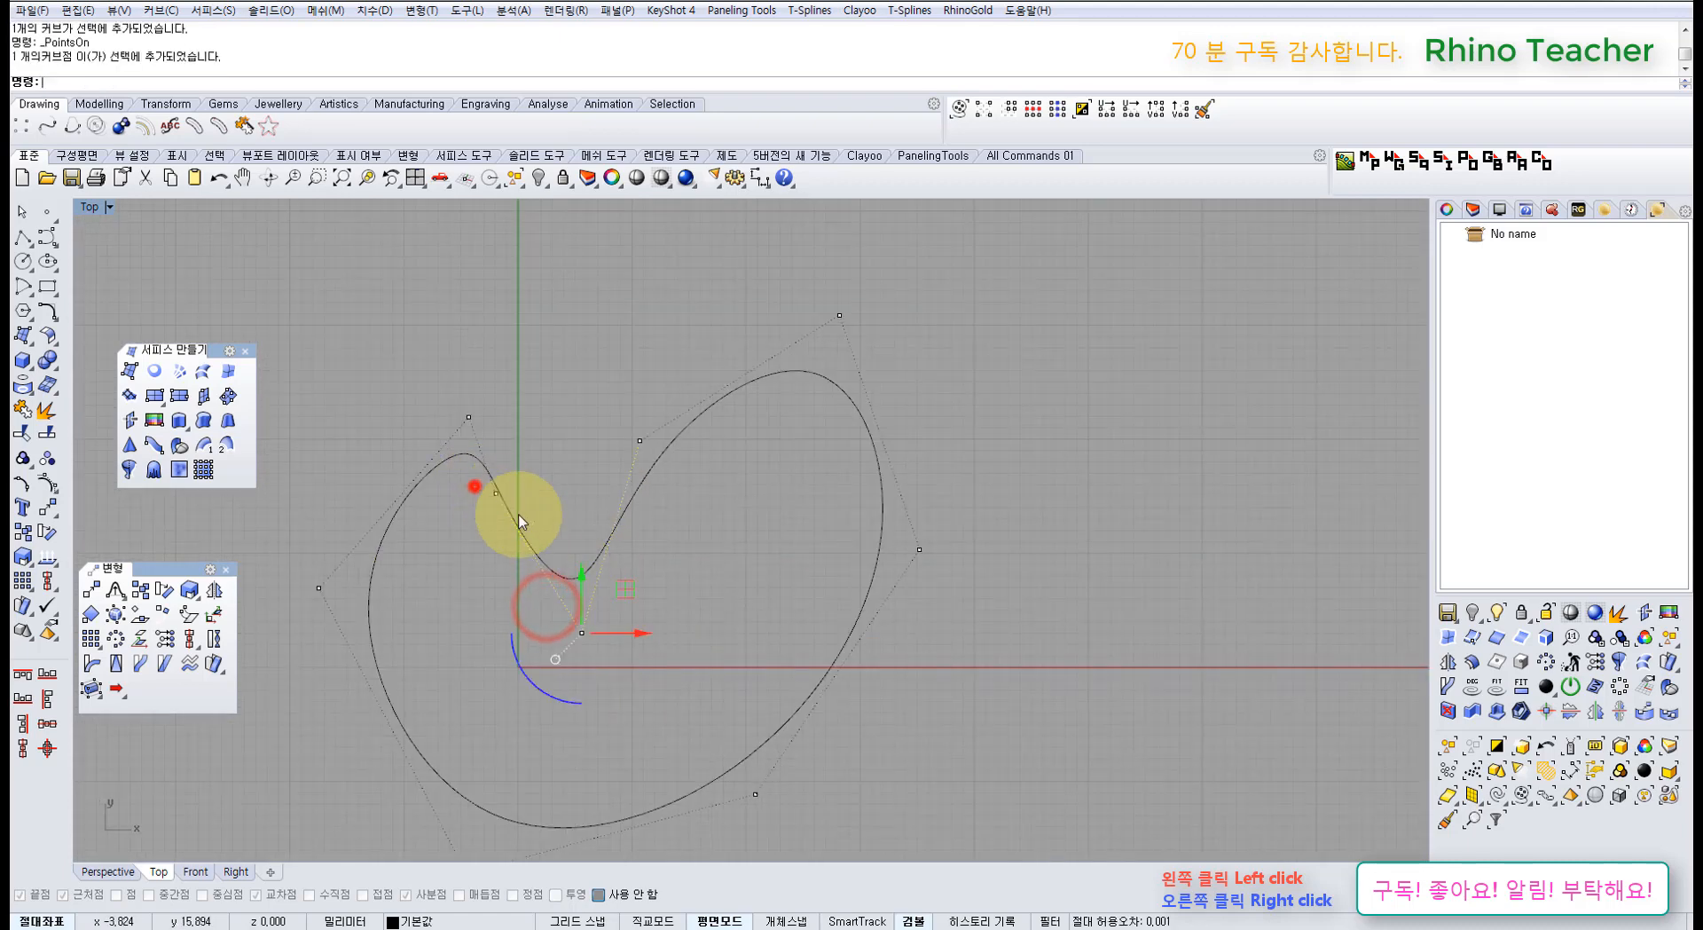
pyautogui.moveTo(475, 486); pyautogui.dragTo(519, 515)
pyautogui.moveTo(542, 458); pyautogui.dragTo(756, 467)
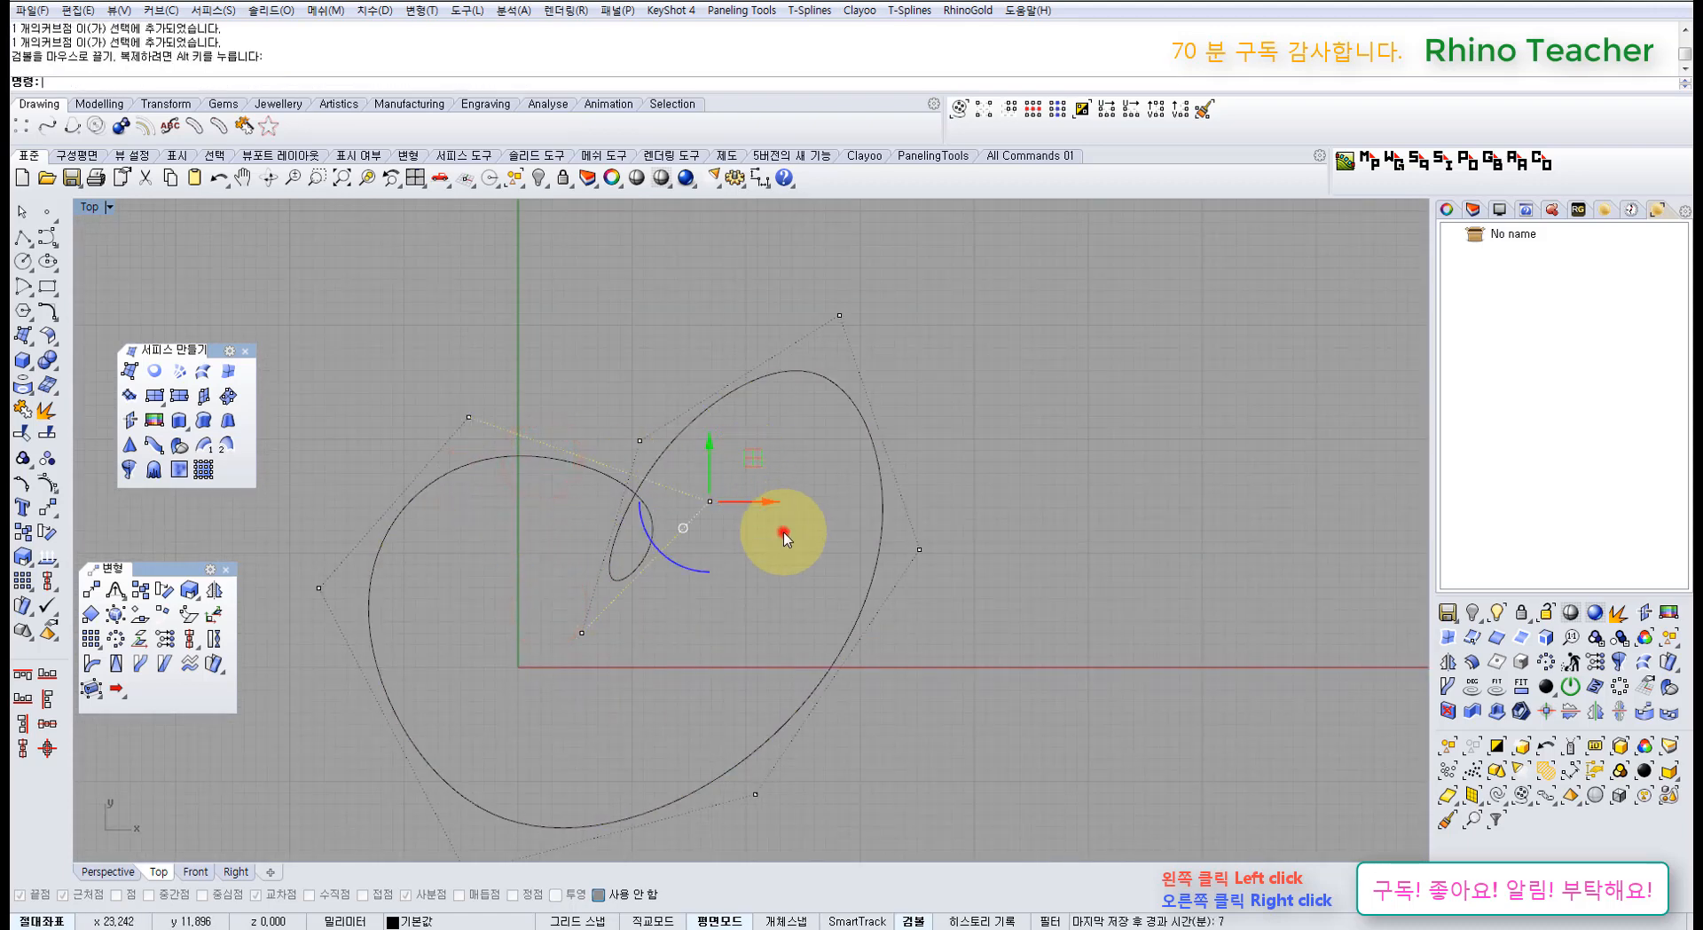
pyautogui.click(785, 536)
pyautogui.scroll(-3, 677, 562)
pyautogui.rightClick(680, 557)
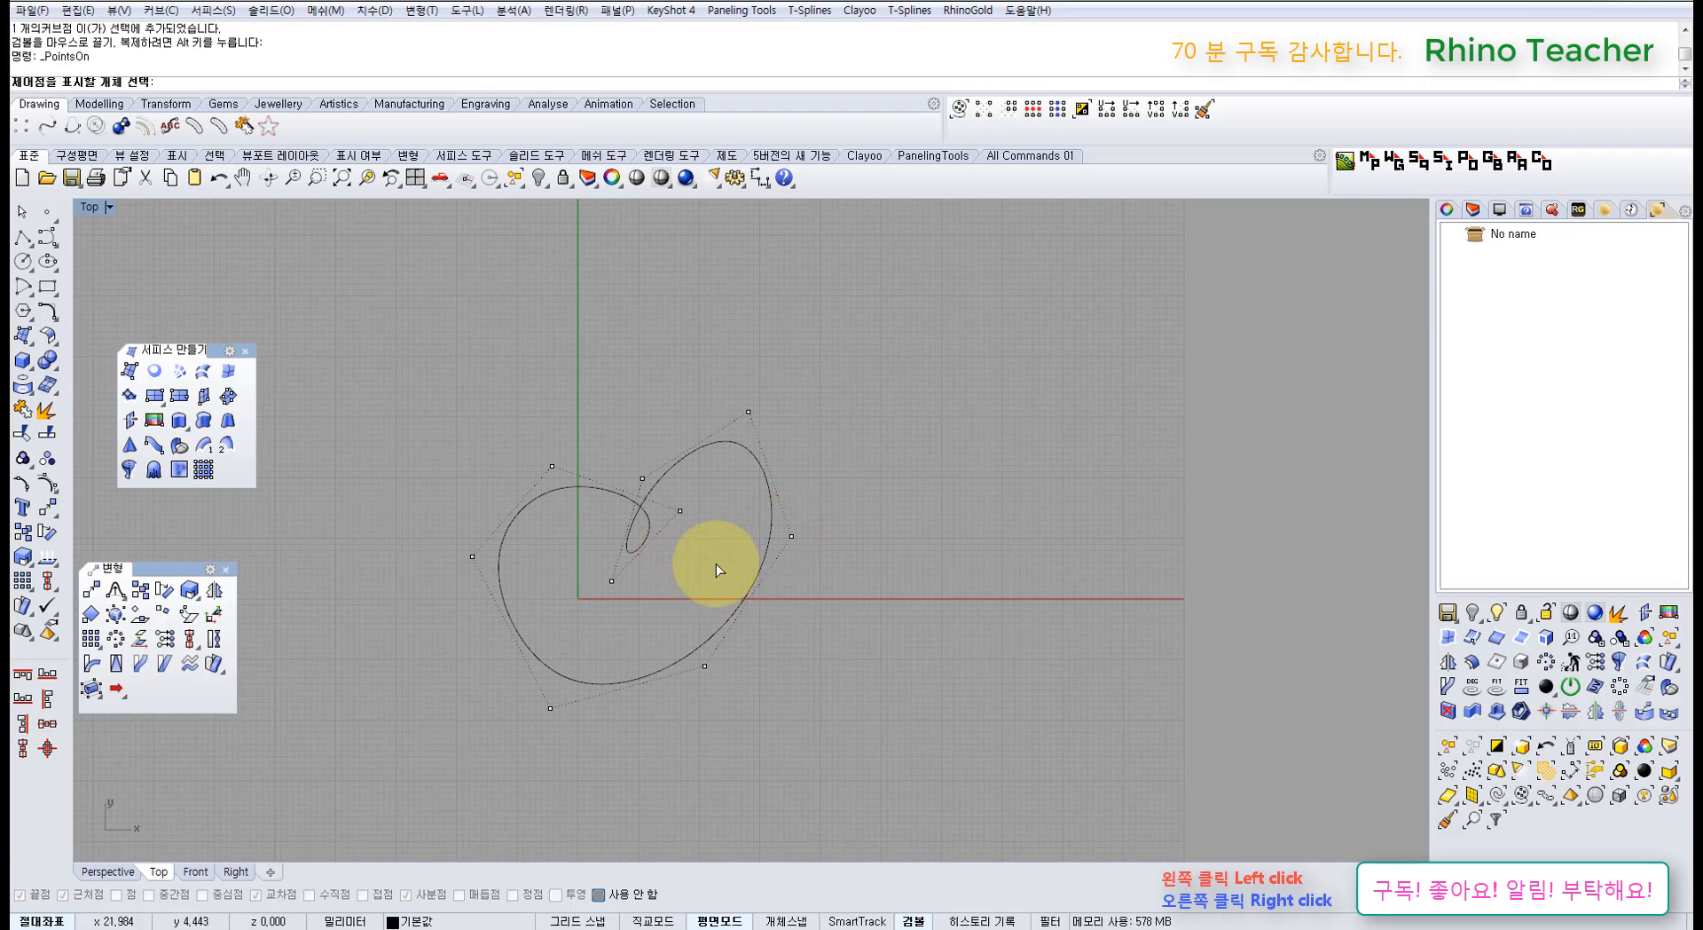
pyautogui.press('F11')
# Step: Make a planar surface from the looped curve, accepting the self-intersection, then delete it
pyautogui.click(154, 373)
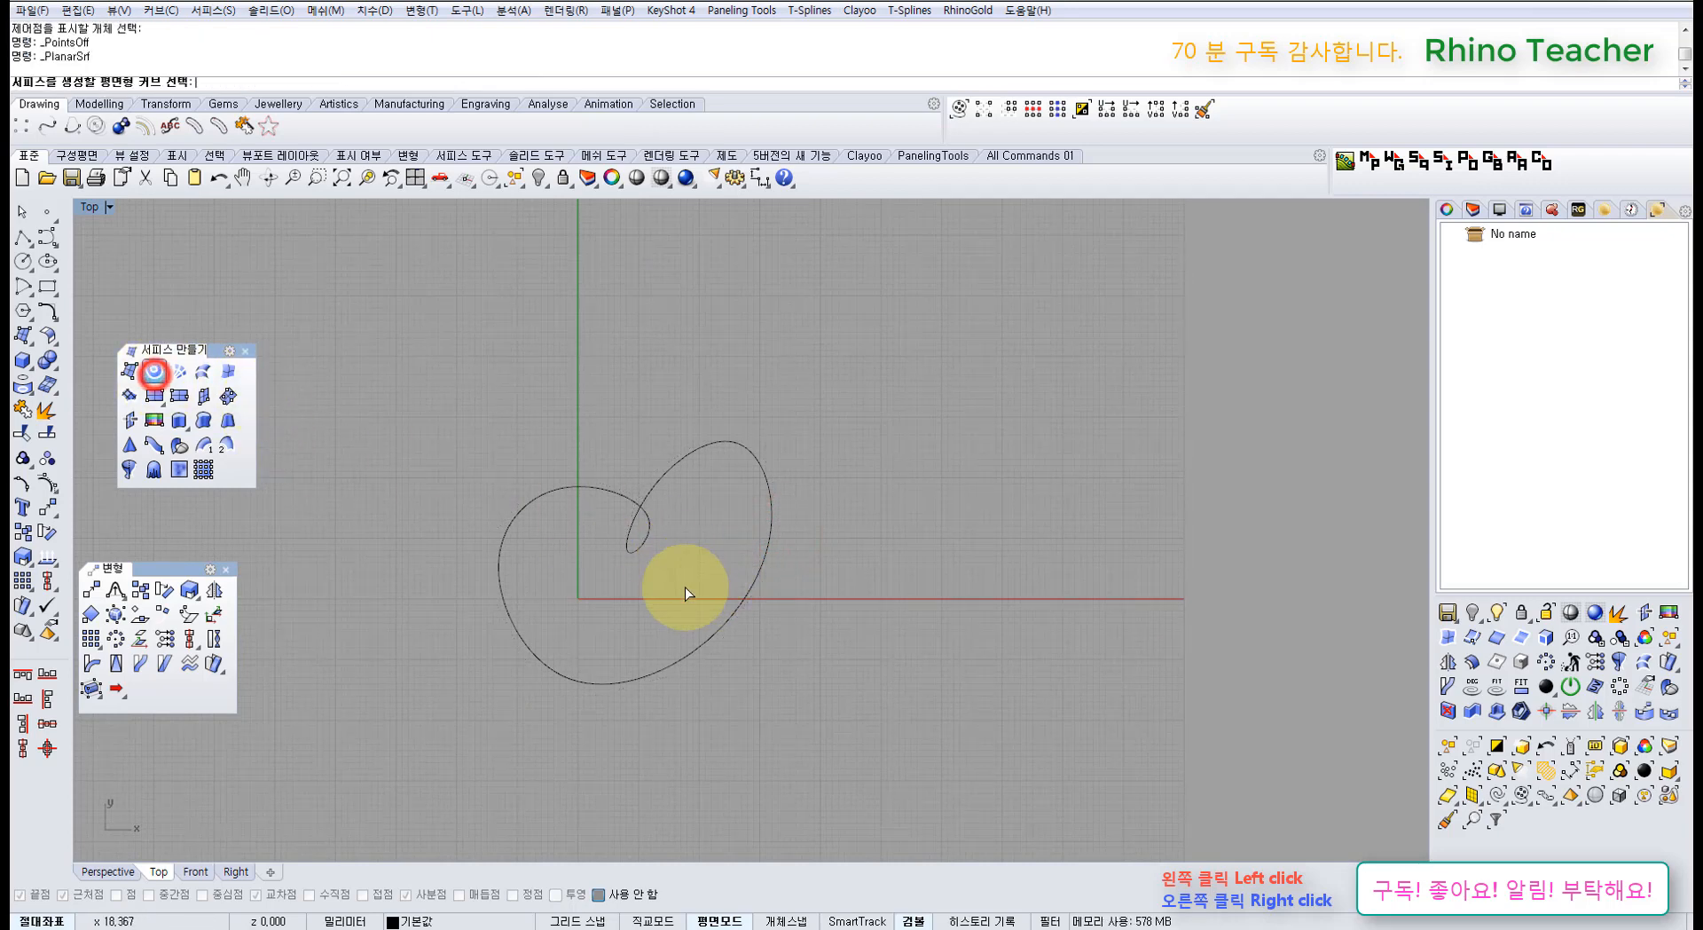
pyautogui.click(709, 630)
pyautogui.rightClick(694, 611)
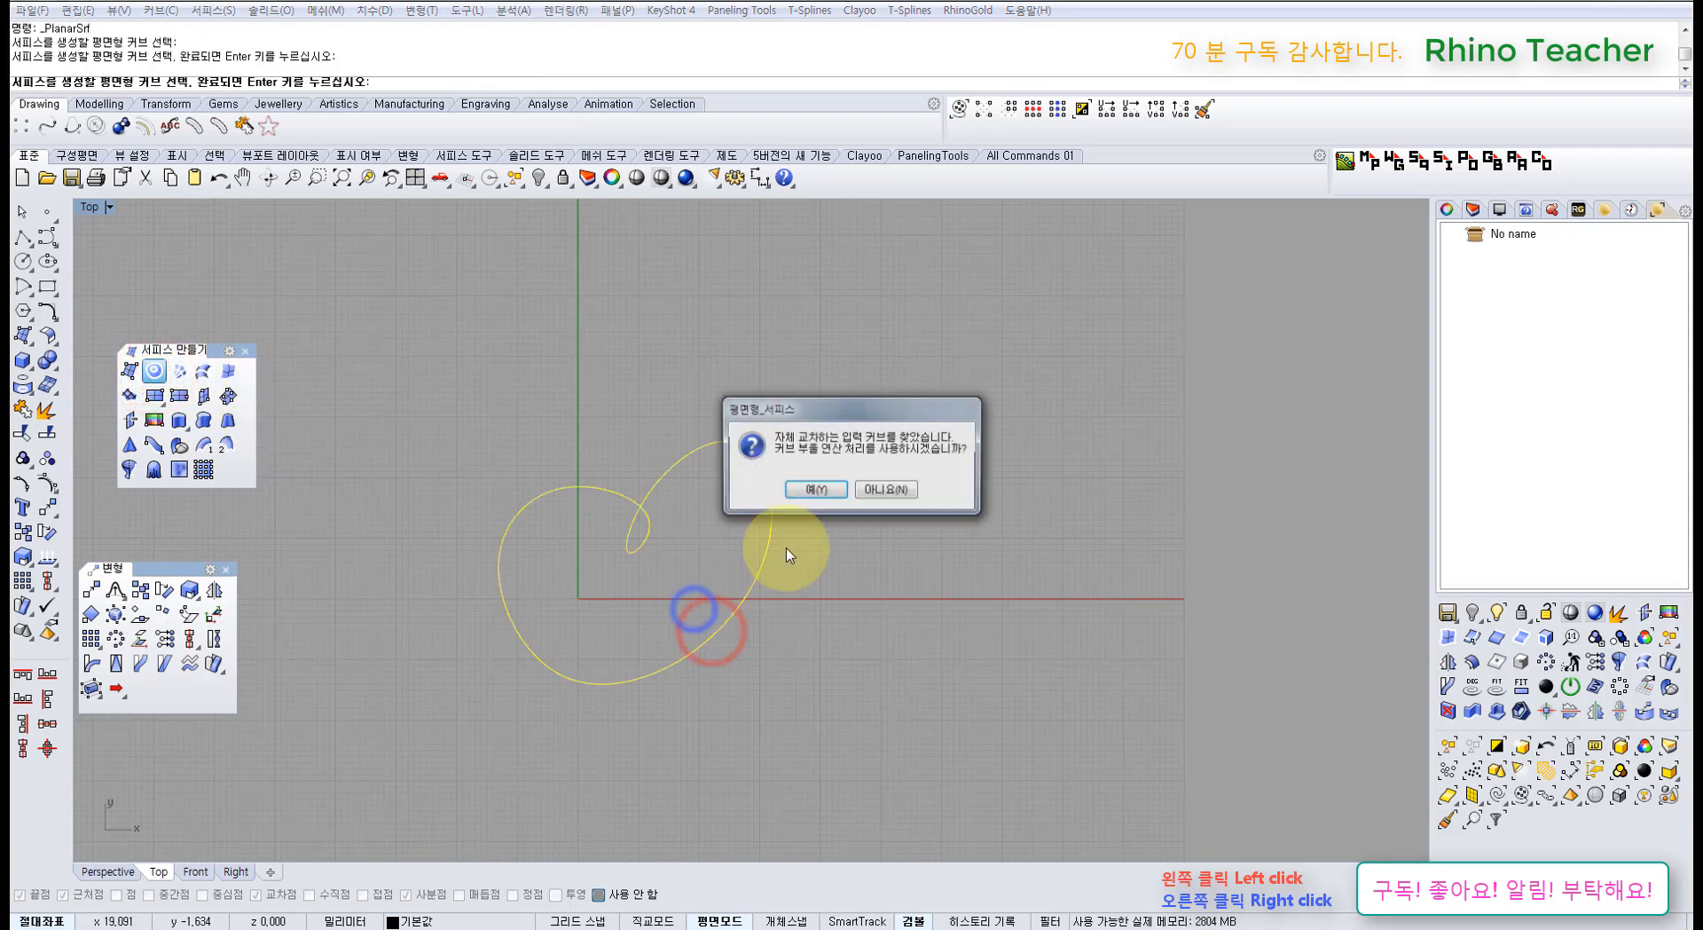
pyautogui.click(813, 491)
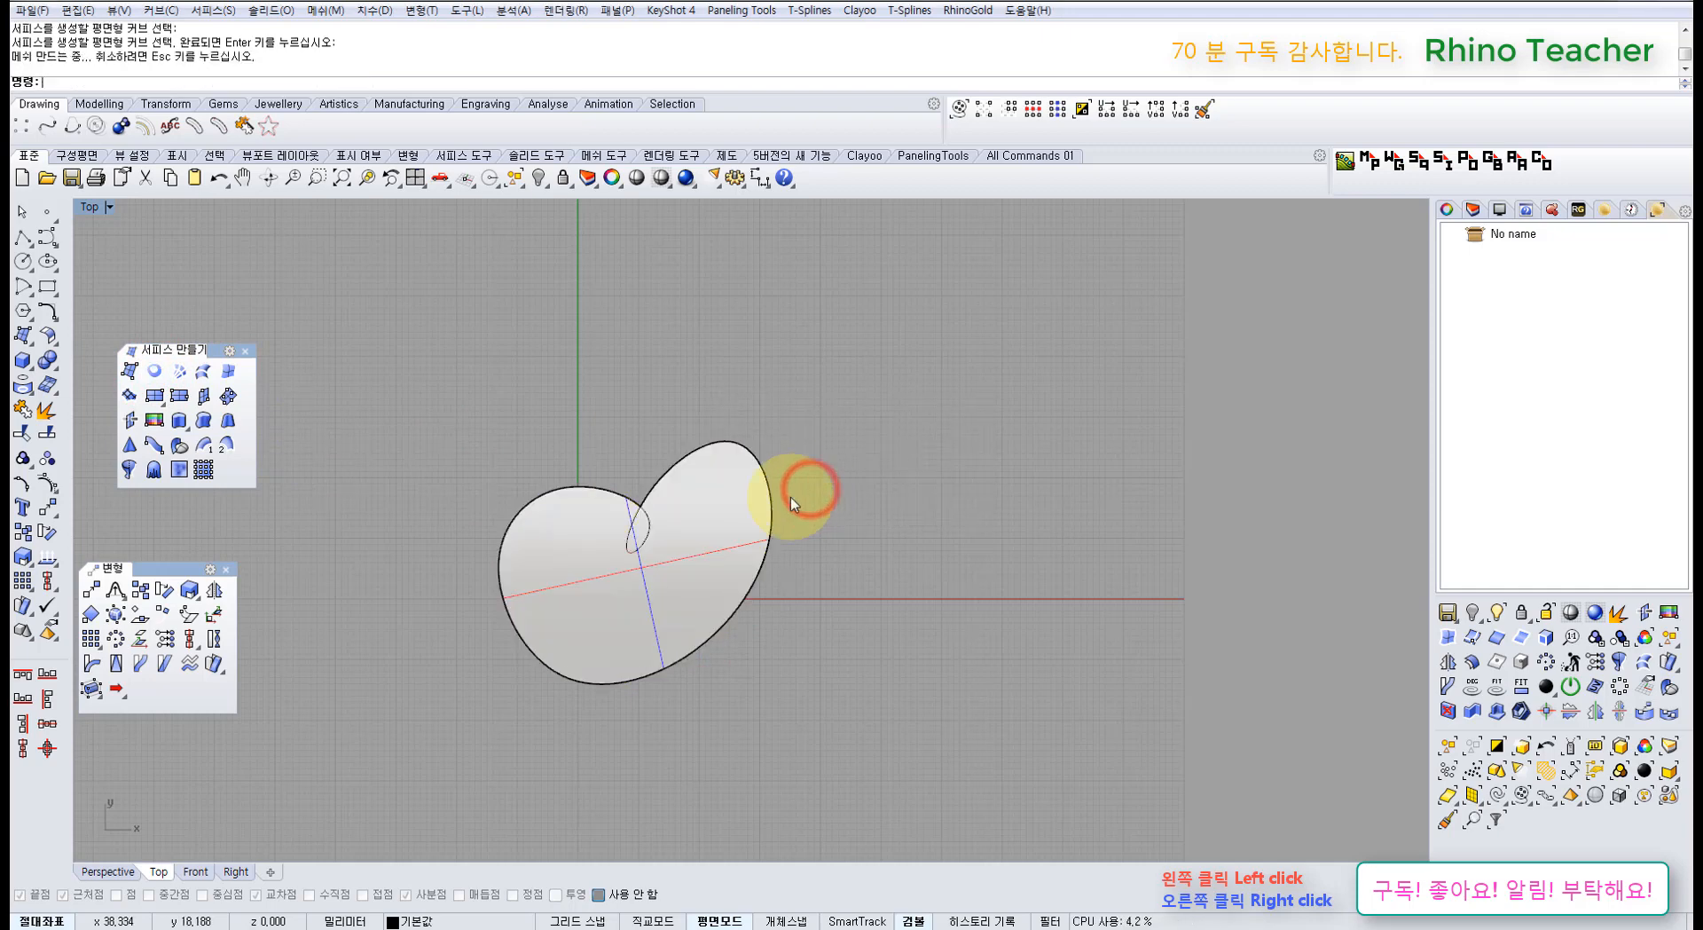
pyautogui.scroll(5, 665, 519)
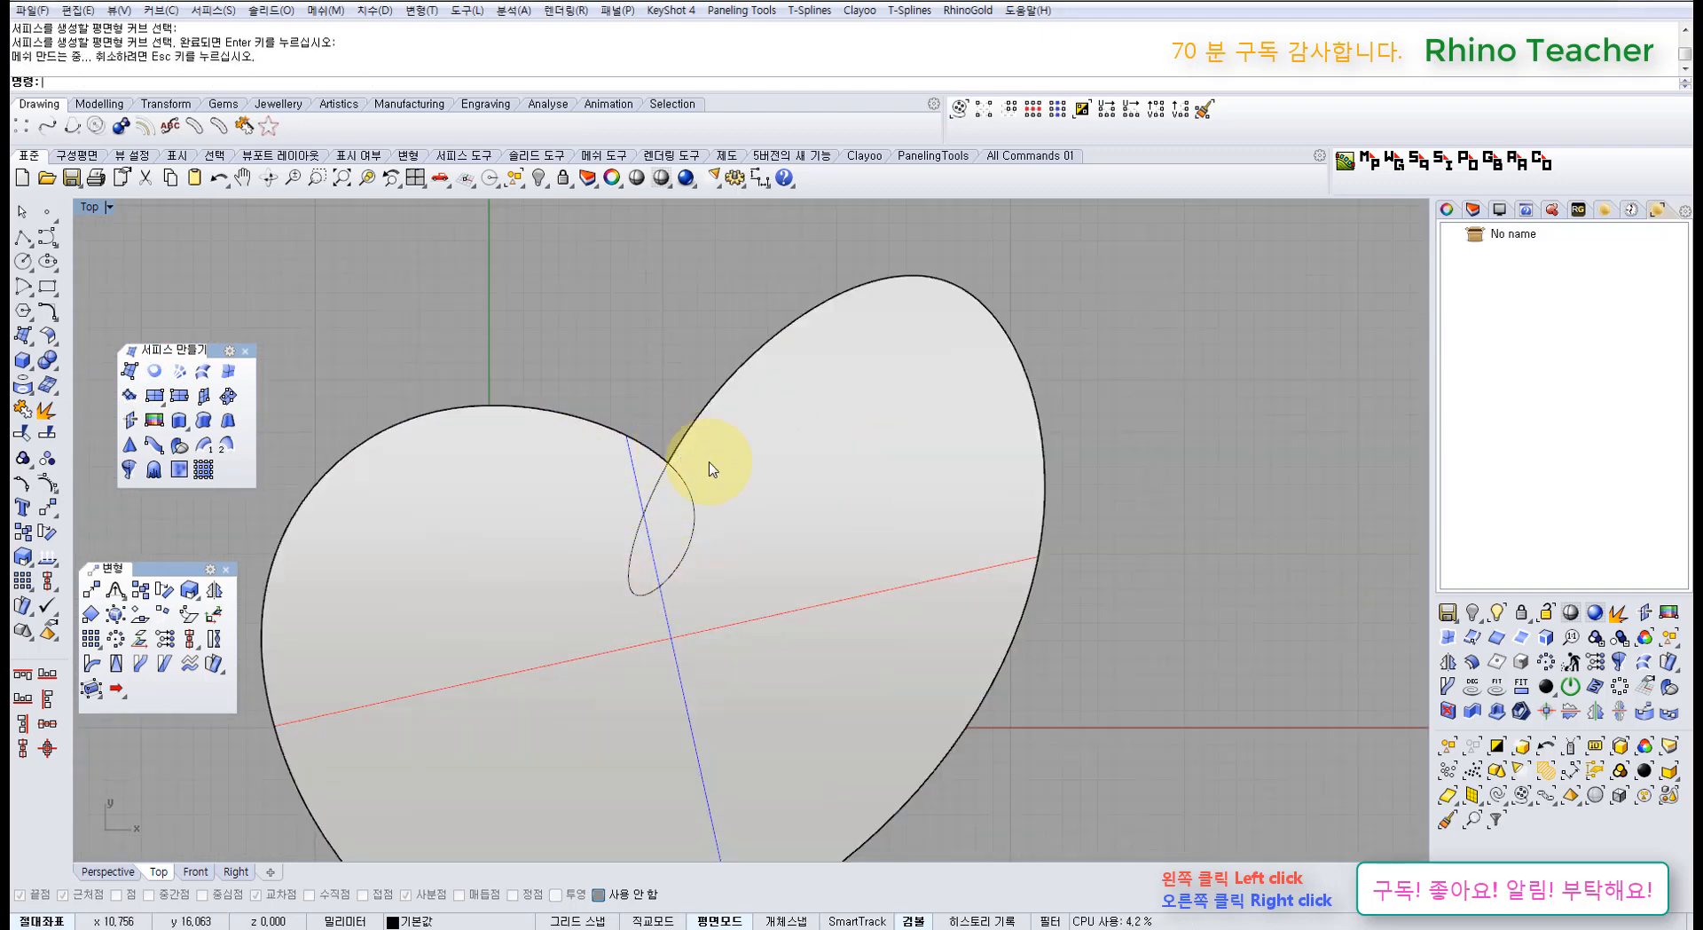
pyautogui.scroll(-5, 709, 470)
pyautogui.moveTo(758, 506); pyautogui.dragTo(722, 519, button='right')
pyautogui.click(723, 516)
pyautogui.press('Delete')
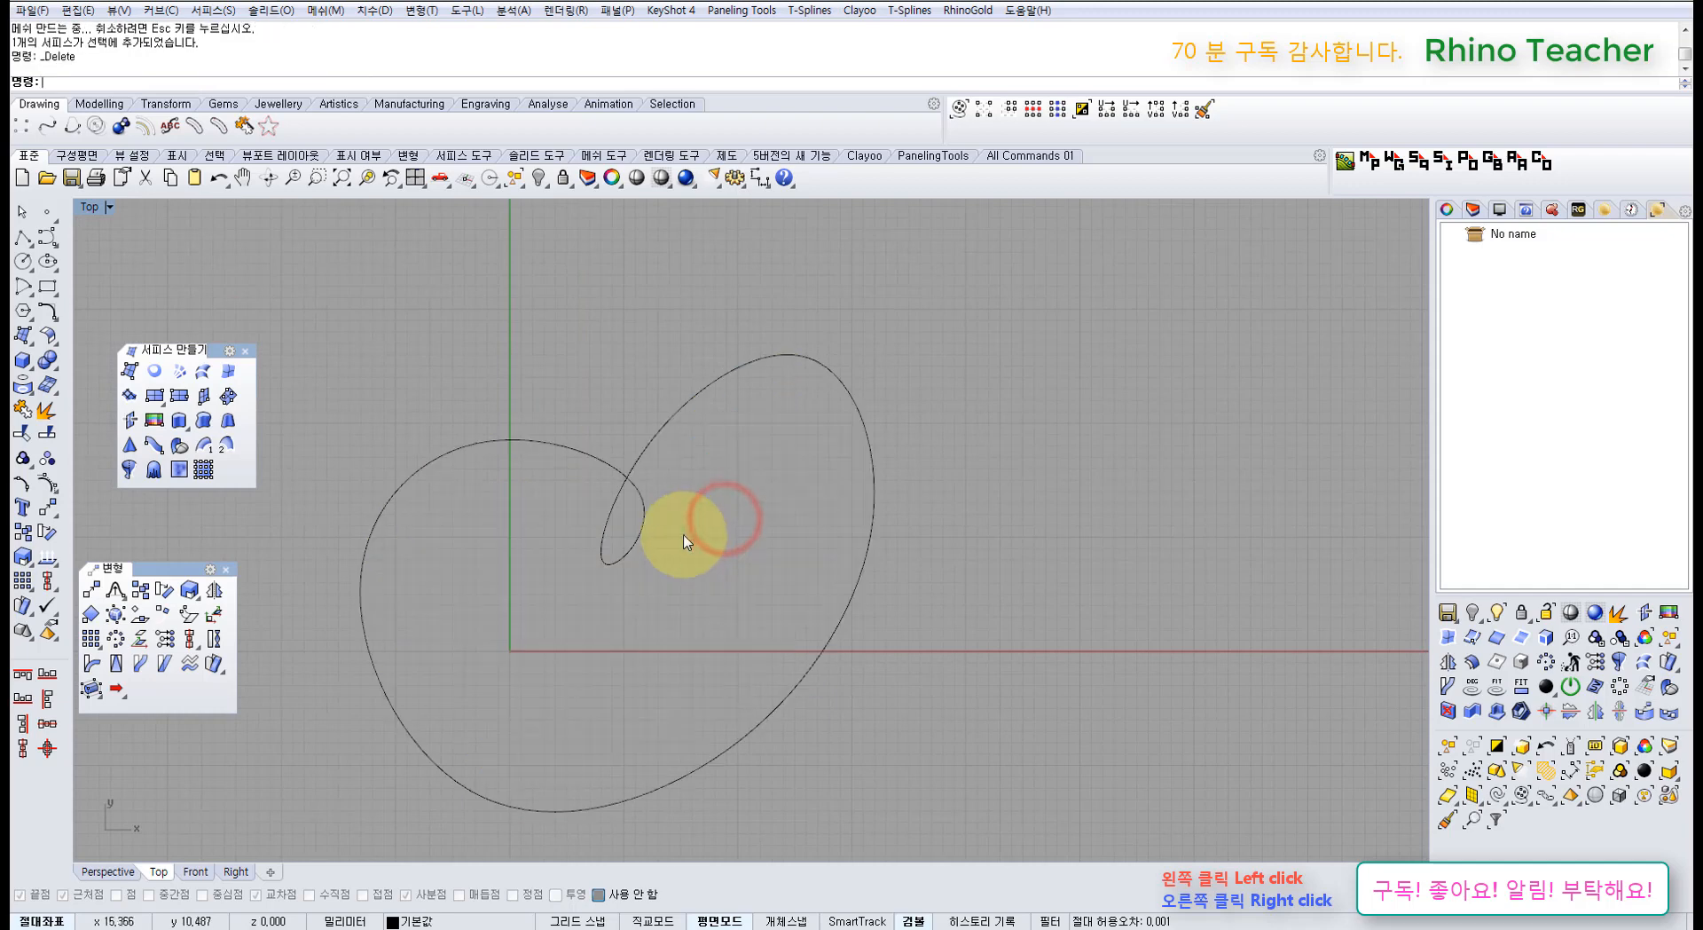
# Step: Drag the small loop's two control points up toward the curve's top tip
pyautogui.moveTo(653, 576); pyautogui.dragTo(665, 675)
pyautogui.press('F10')
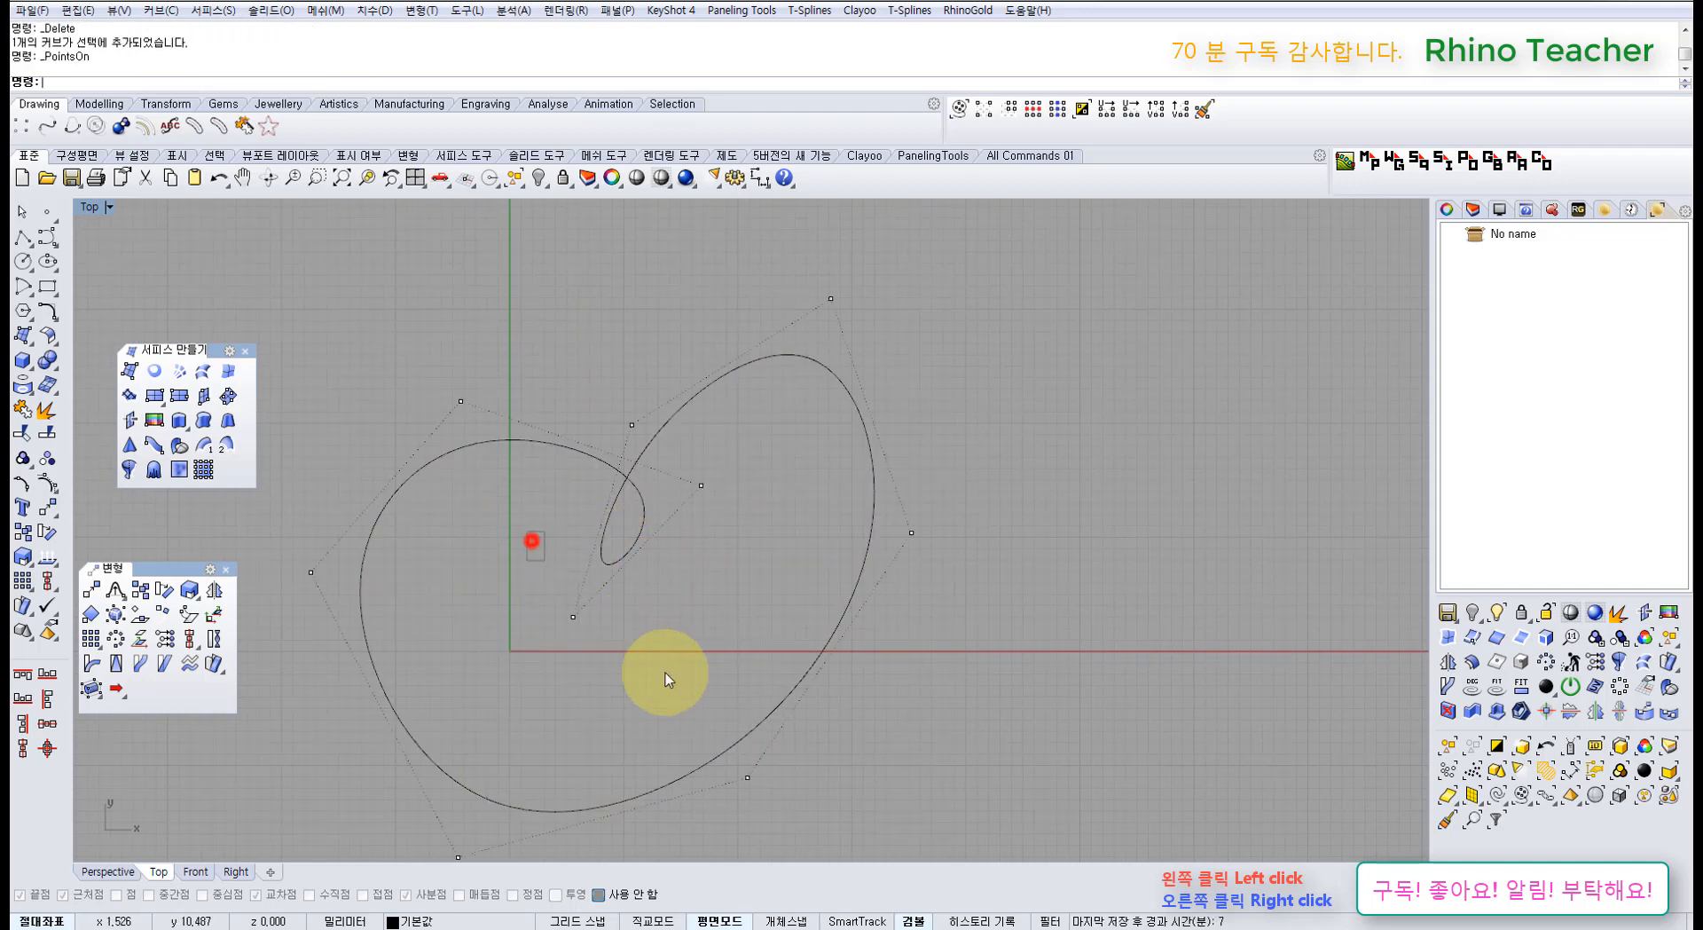
pyautogui.keyDown('shift'); pyautogui.moveTo(730, 514); pyautogui.dragTo(687, 465); pyautogui.keyUp('shift')
pyautogui.moveTo(696, 551); pyautogui.dragTo(739, 551)
pyautogui.moveTo(696, 492); pyautogui.dragTo(642, 602, button='right')
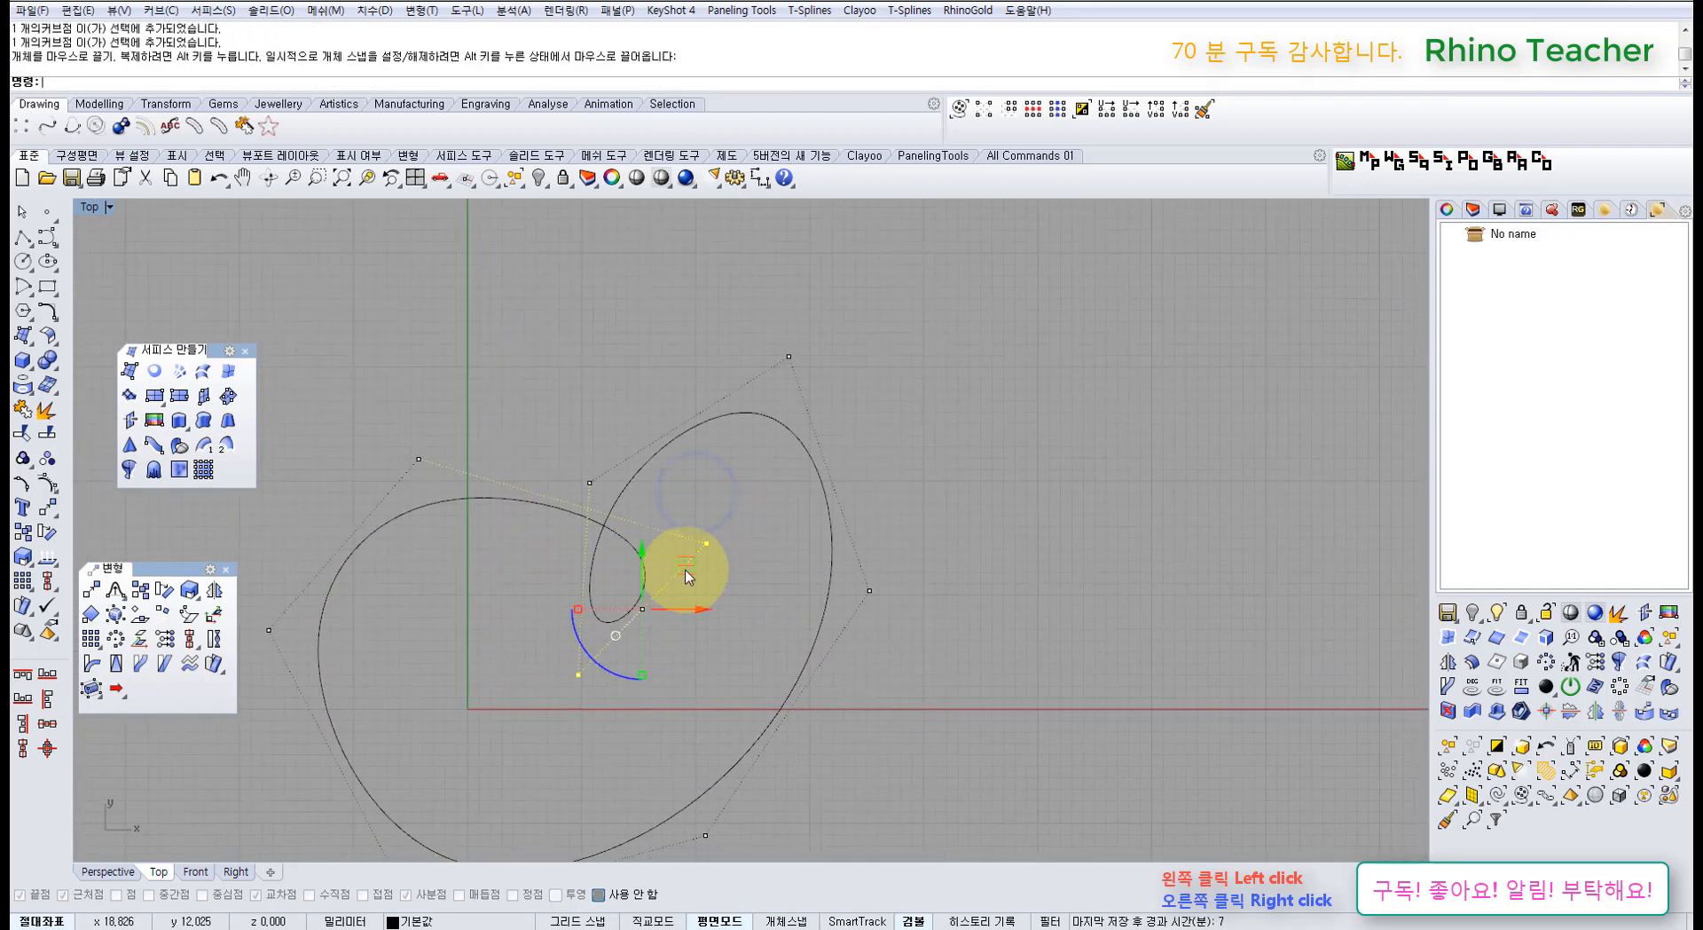
pyautogui.moveTo(686, 562); pyautogui.dragTo(488, 234)
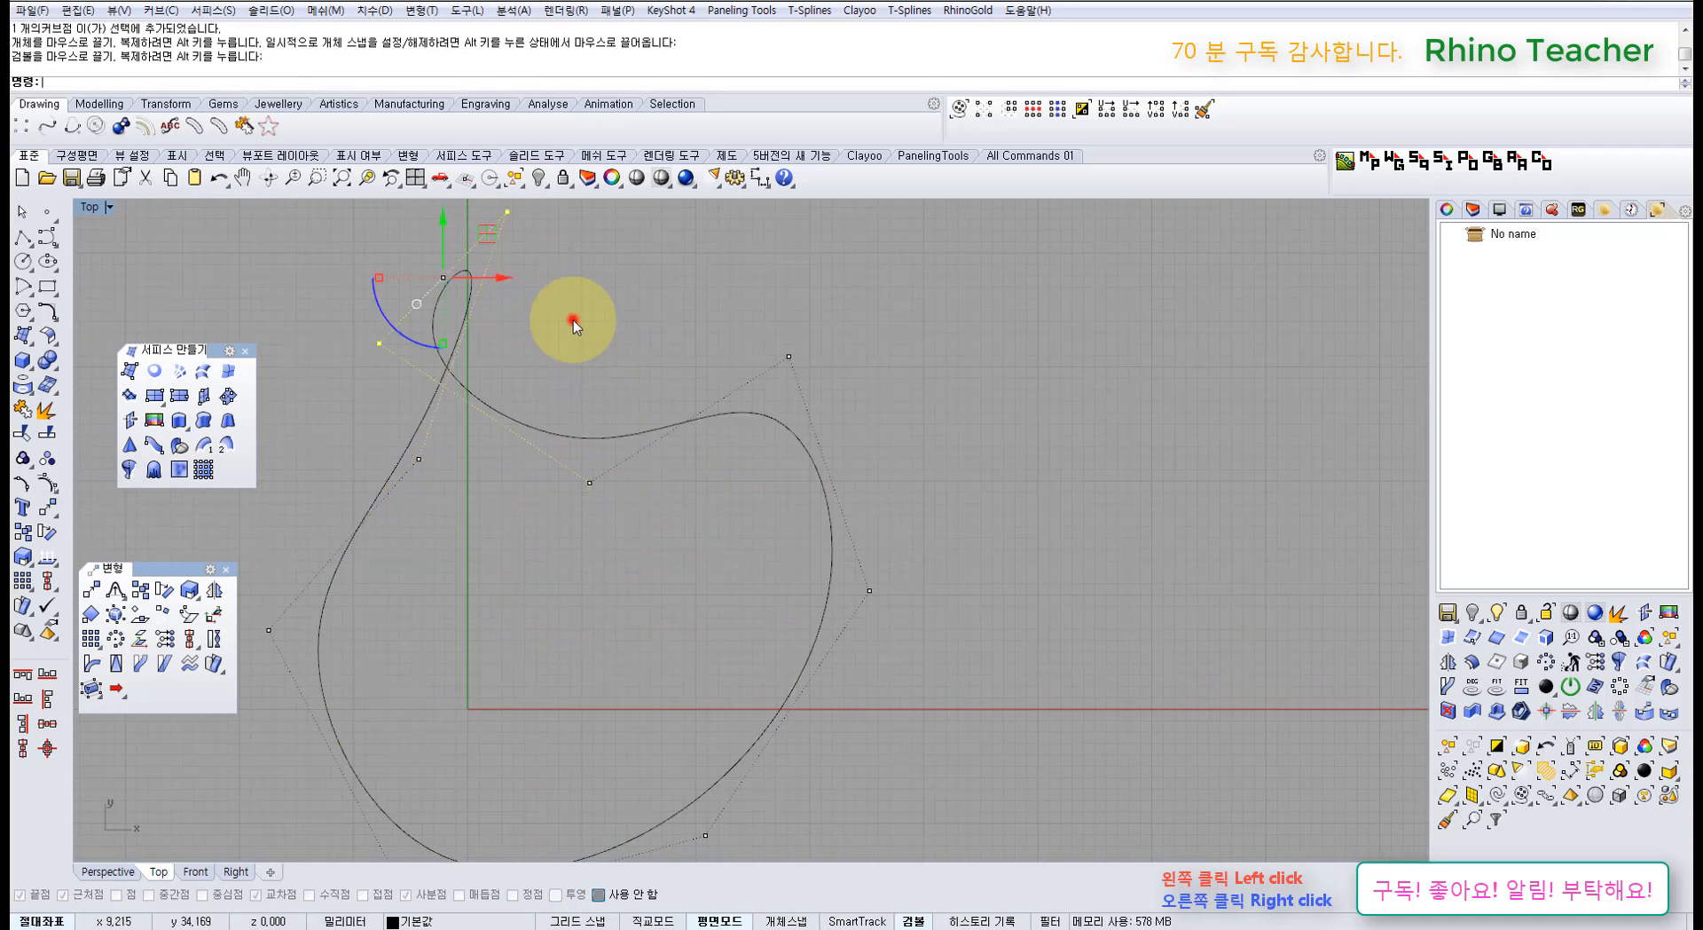
pyautogui.click(573, 319)
pyautogui.moveTo(582, 373); pyautogui.dragTo(634, 415, button='right')
pyautogui.press('Escape')
# Step: Fill the reshaped curve with planar surfaces, then delete the small leaf and large surfaces
pyautogui.moveTo(662, 411); pyautogui.dragTo(571, 505)
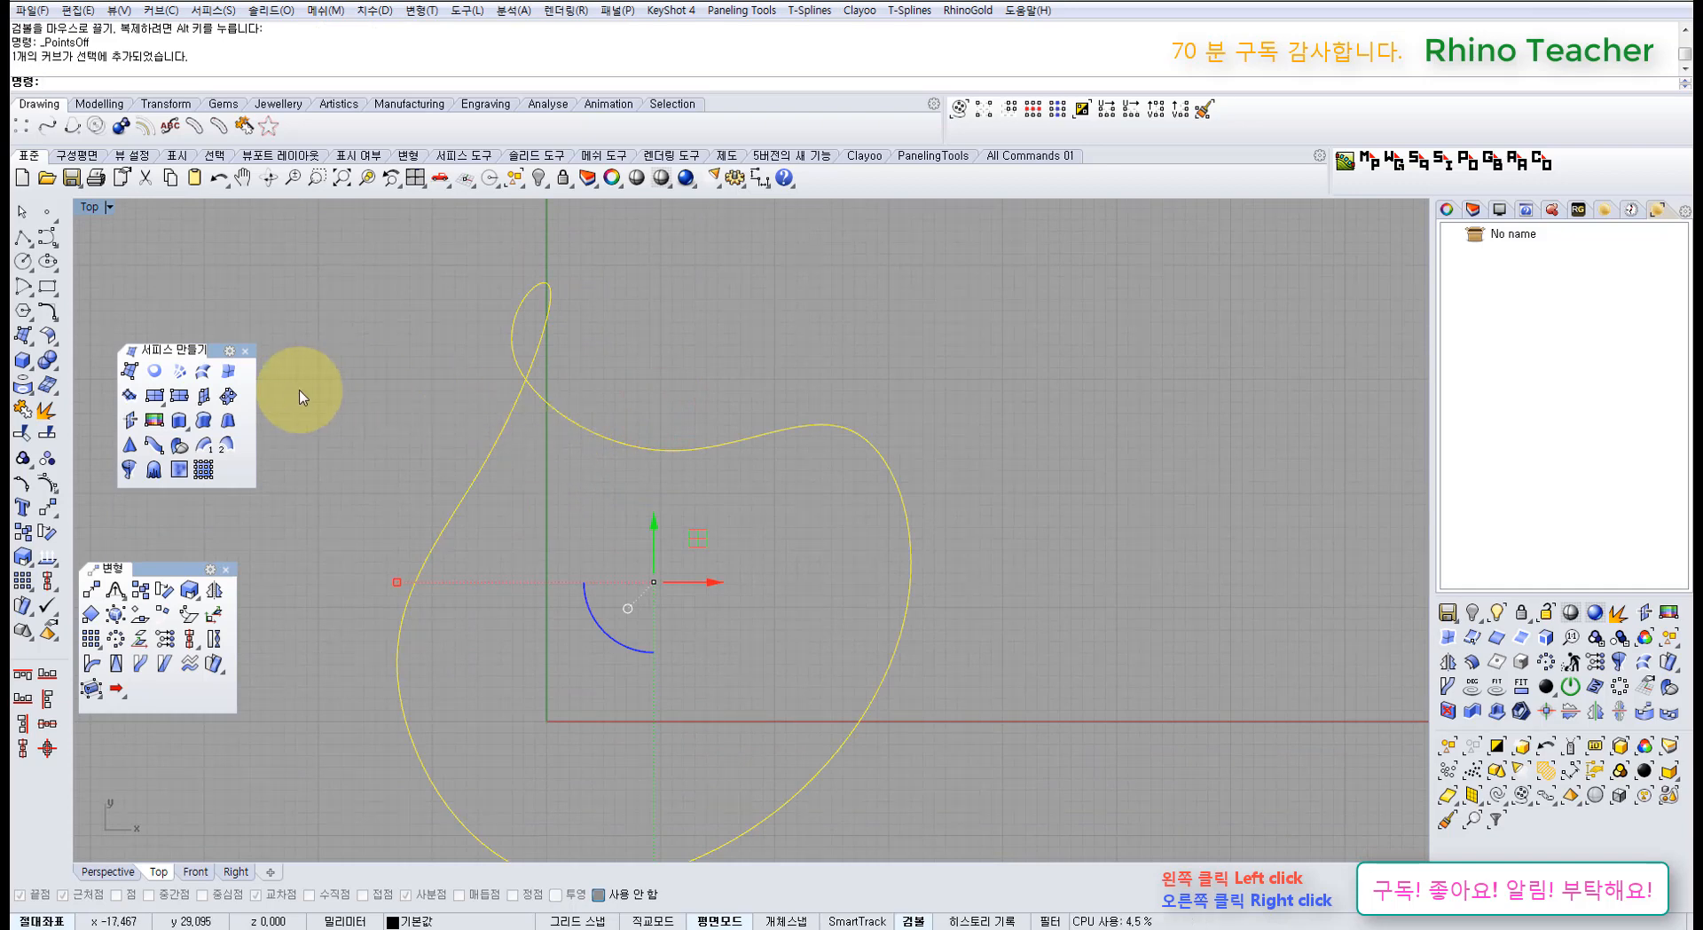
pyautogui.click(157, 372)
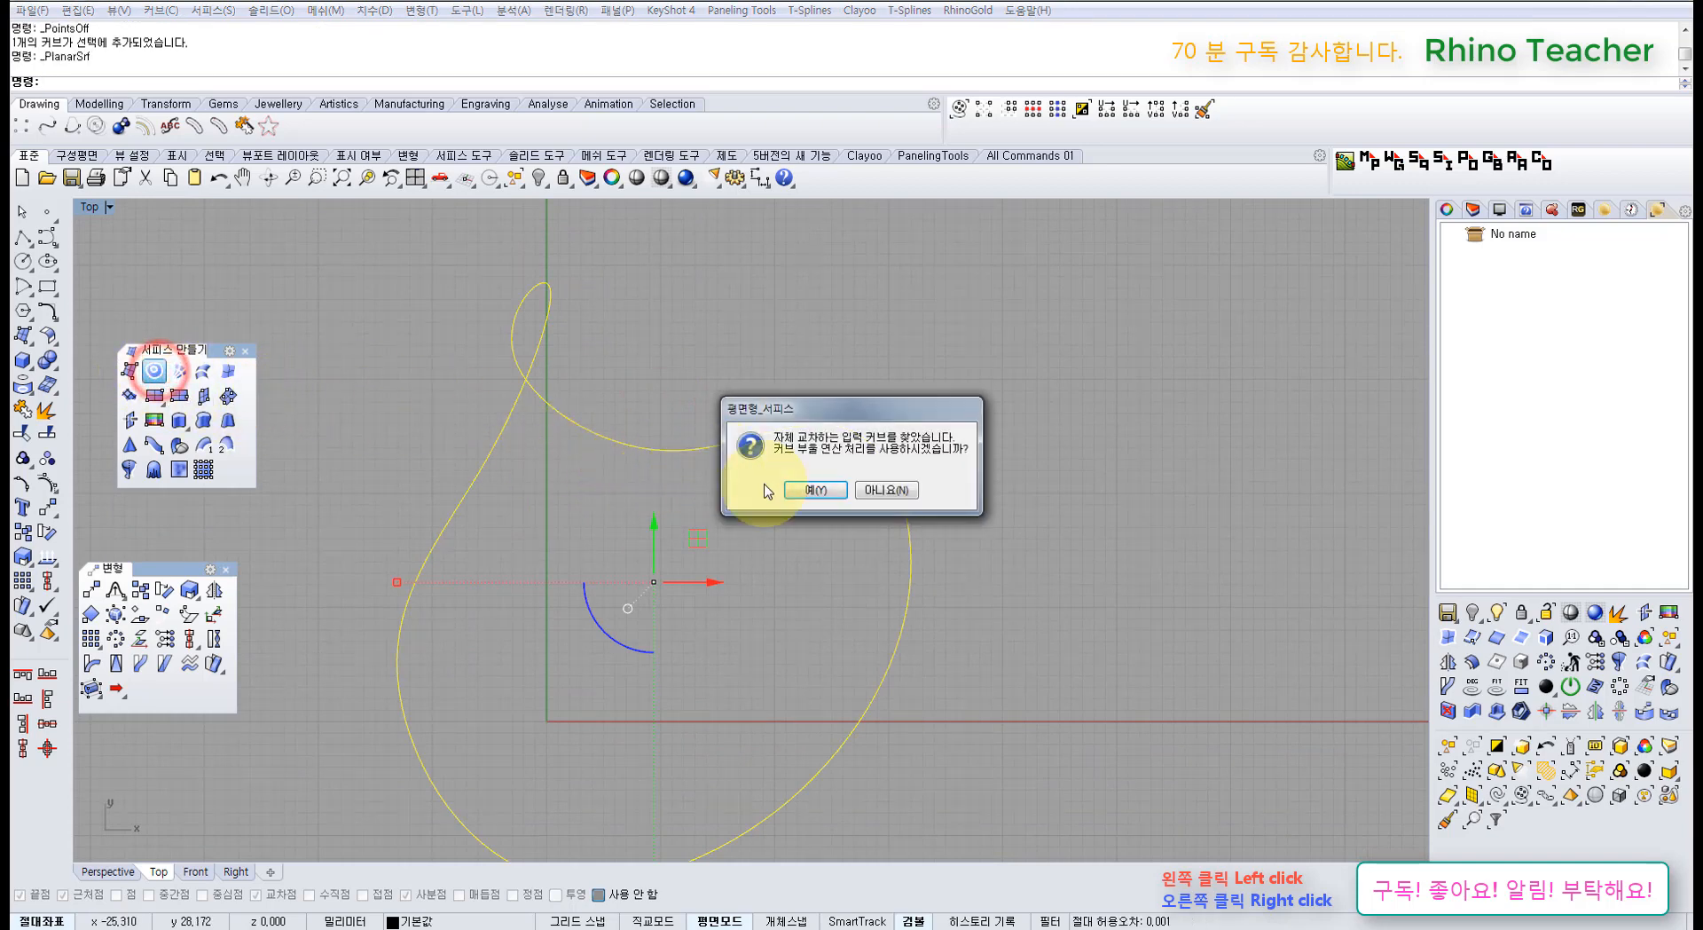
pyautogui.click(801, 487)
pyautogui.click(562, 370)
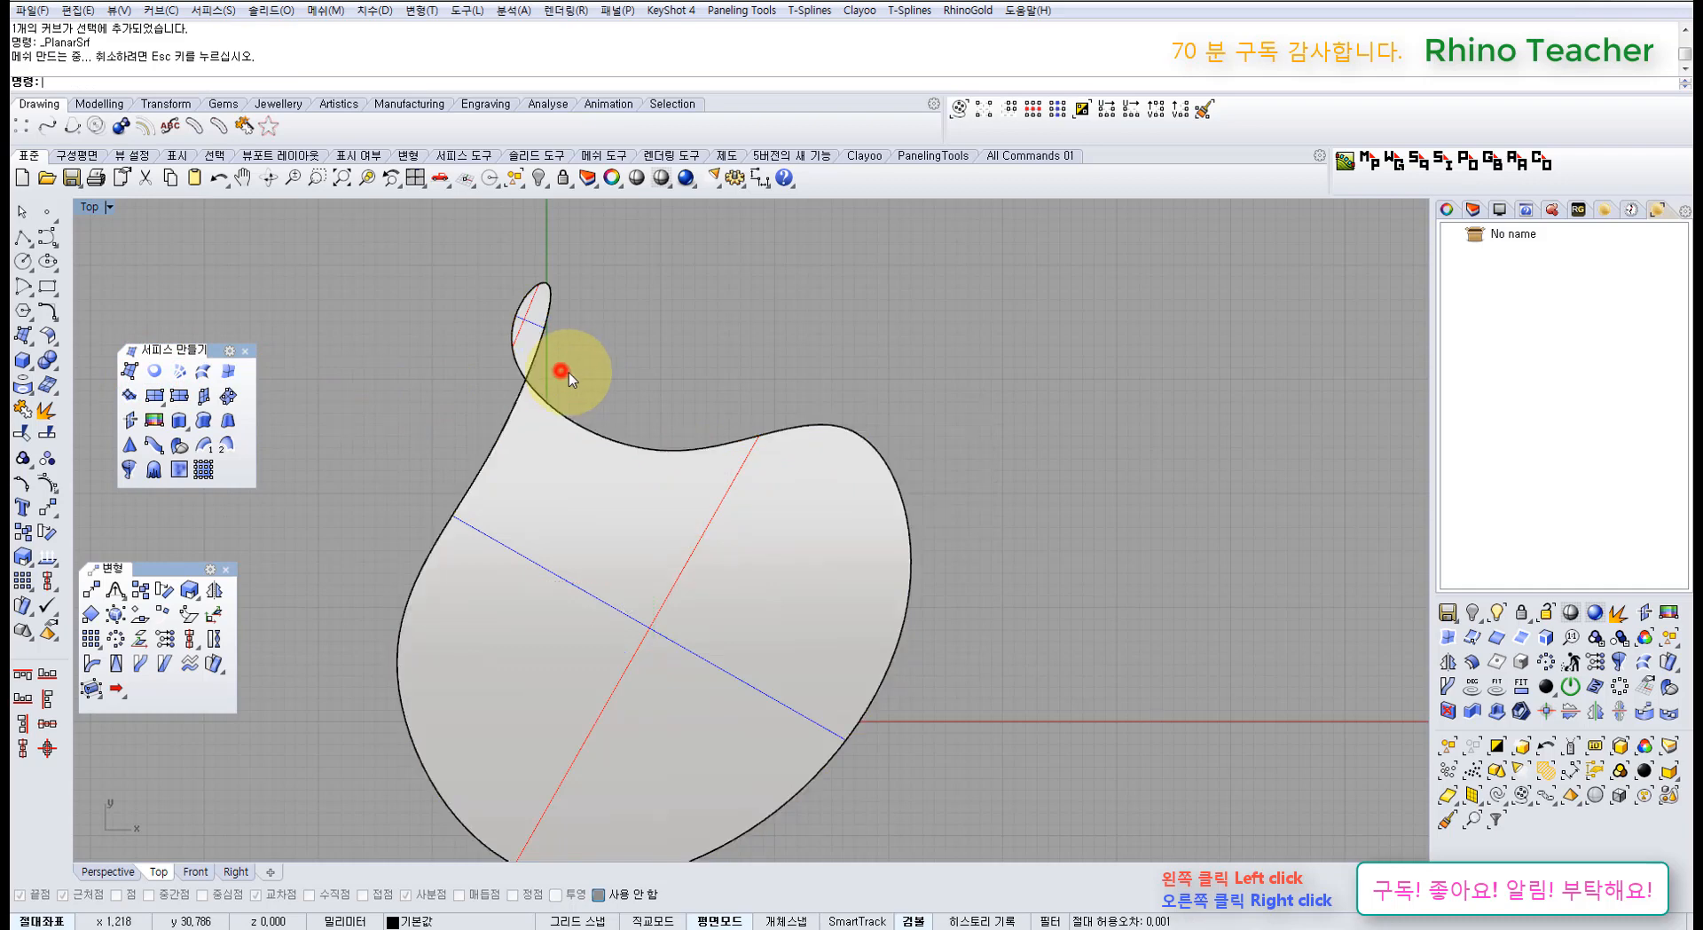
pyautogui.click(528, 333)
pyautogui.click(616, 344)
pyautogui.click(591, 504)
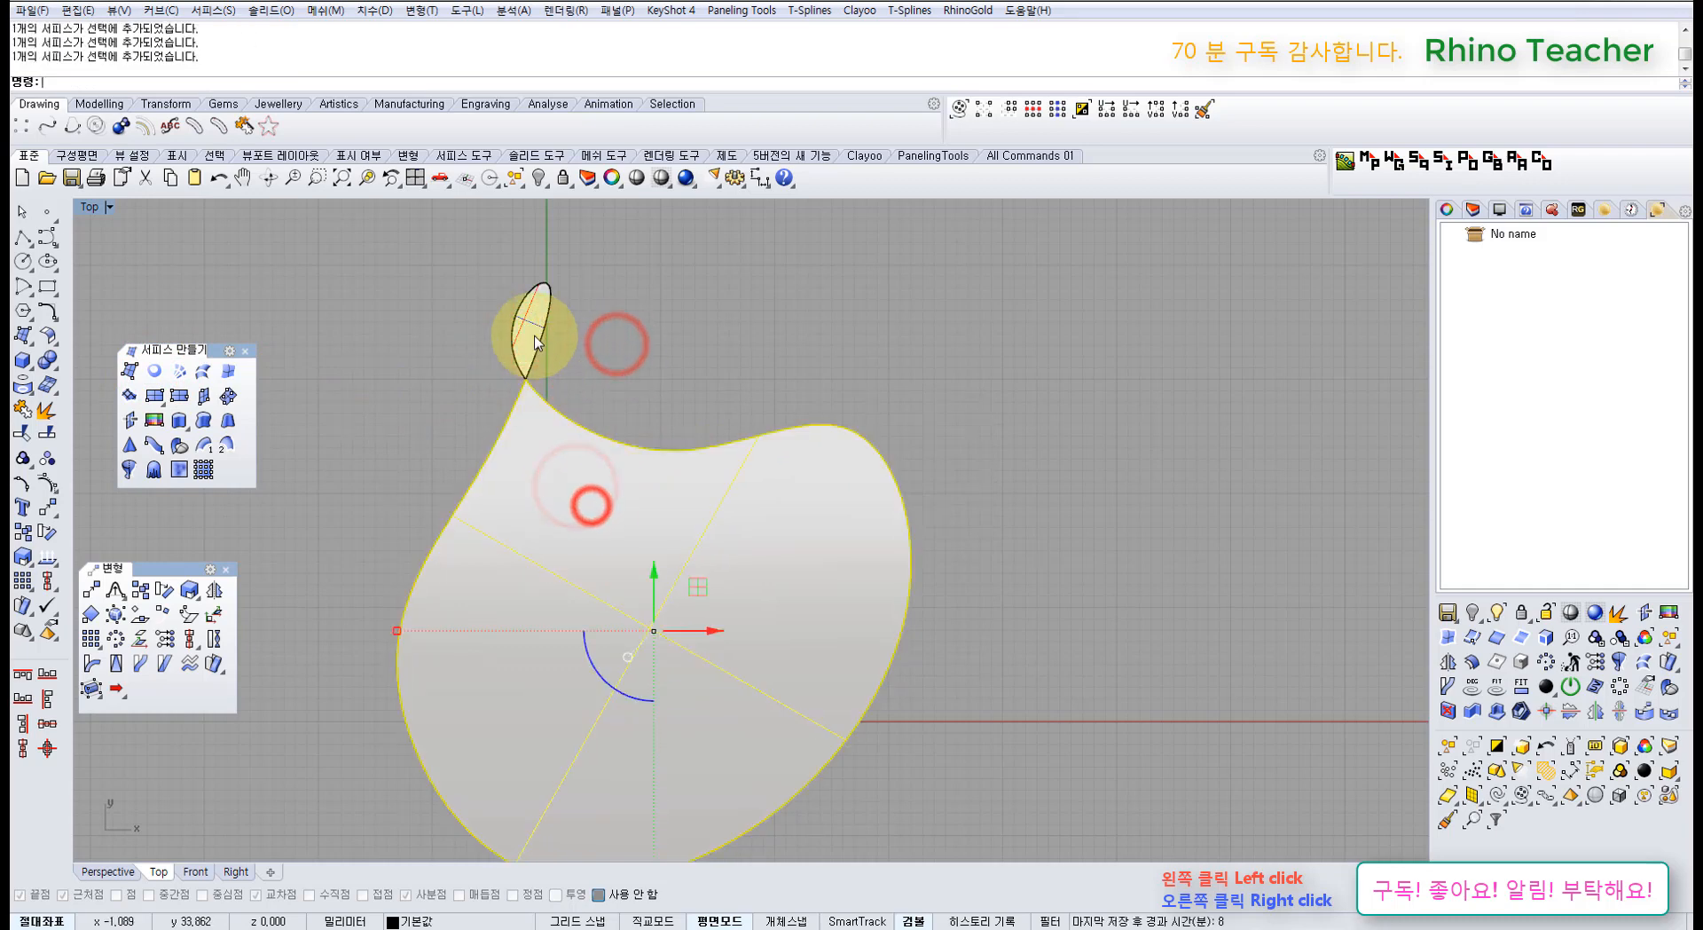
pyautogui.click(534, 335)
pyautogui.press('Delete')
pyautogui.click(609, 492)
pyautogui.press('Delete')
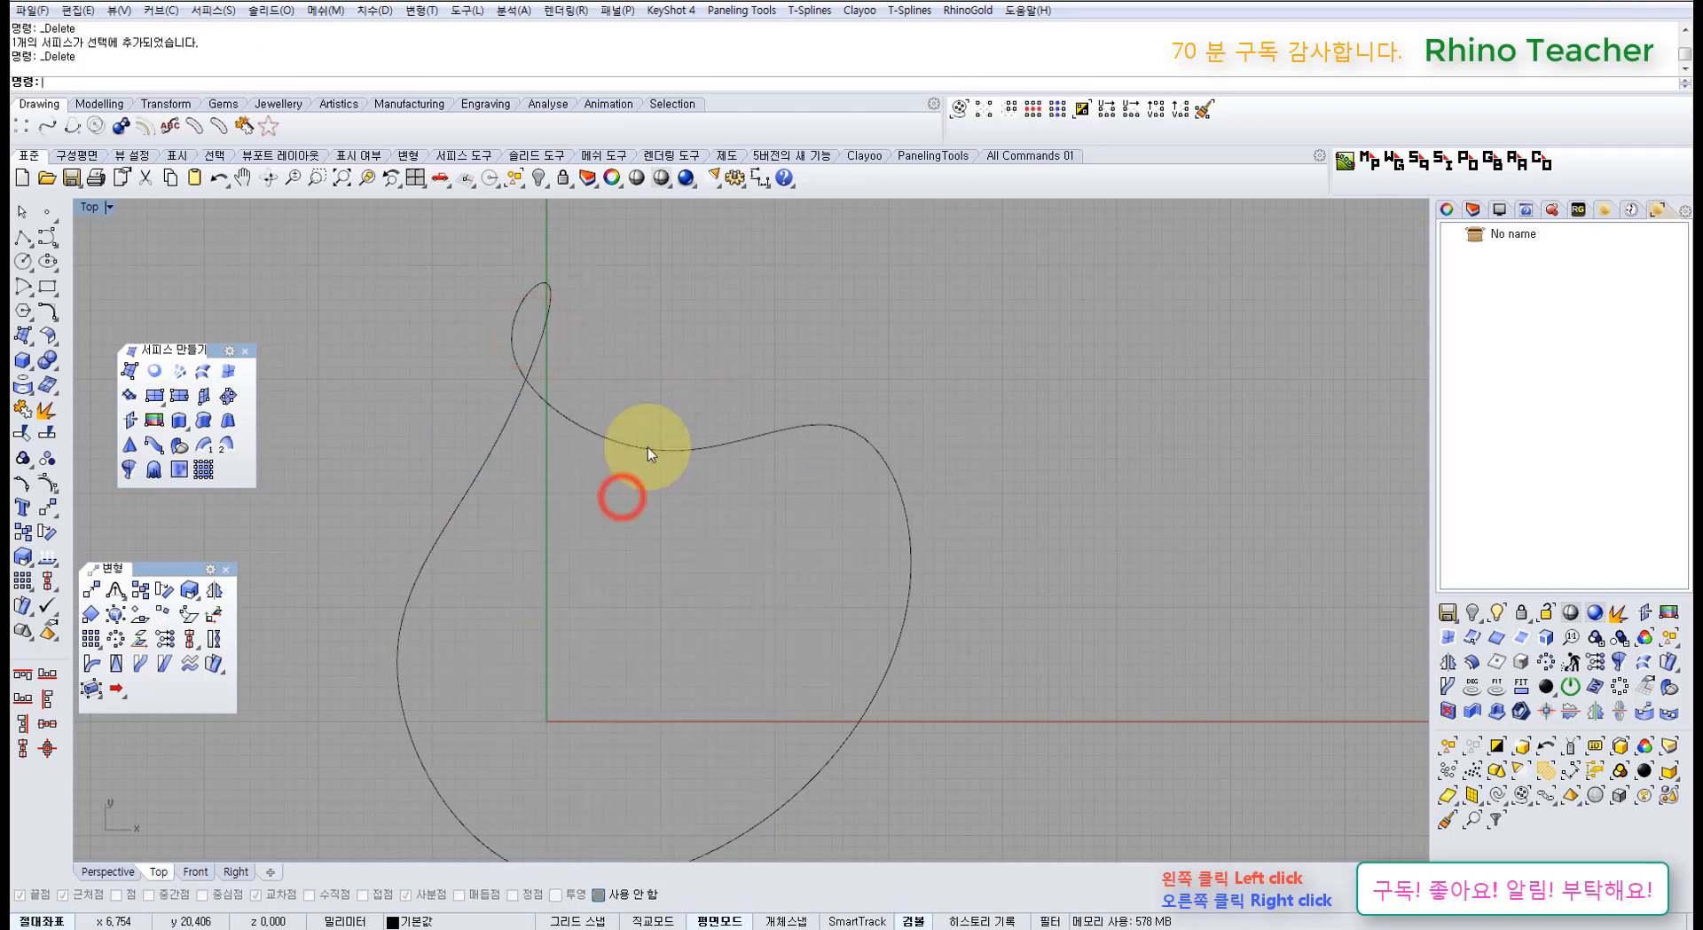
pyautogui.click(676, 398)
# Step: Select the looped freeform curve in the Top view
pyautogui.scroll(-5, 625, 510)
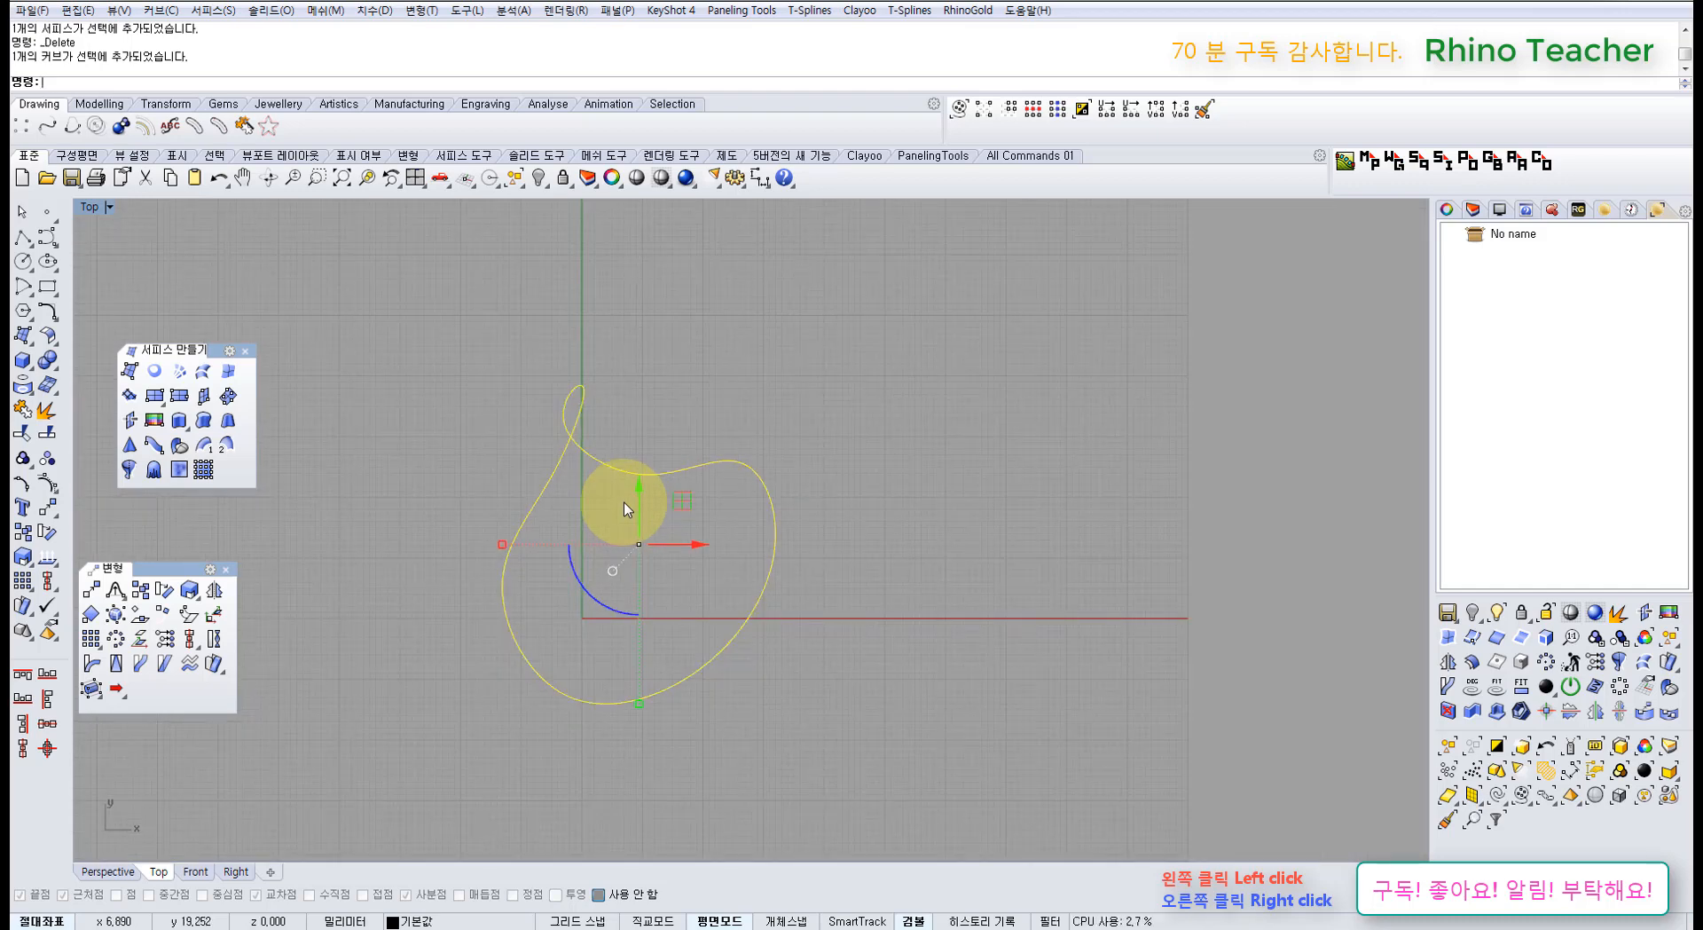
pyautogui.scroll(2, 625, 510)
pyautogui.click(444, 483)
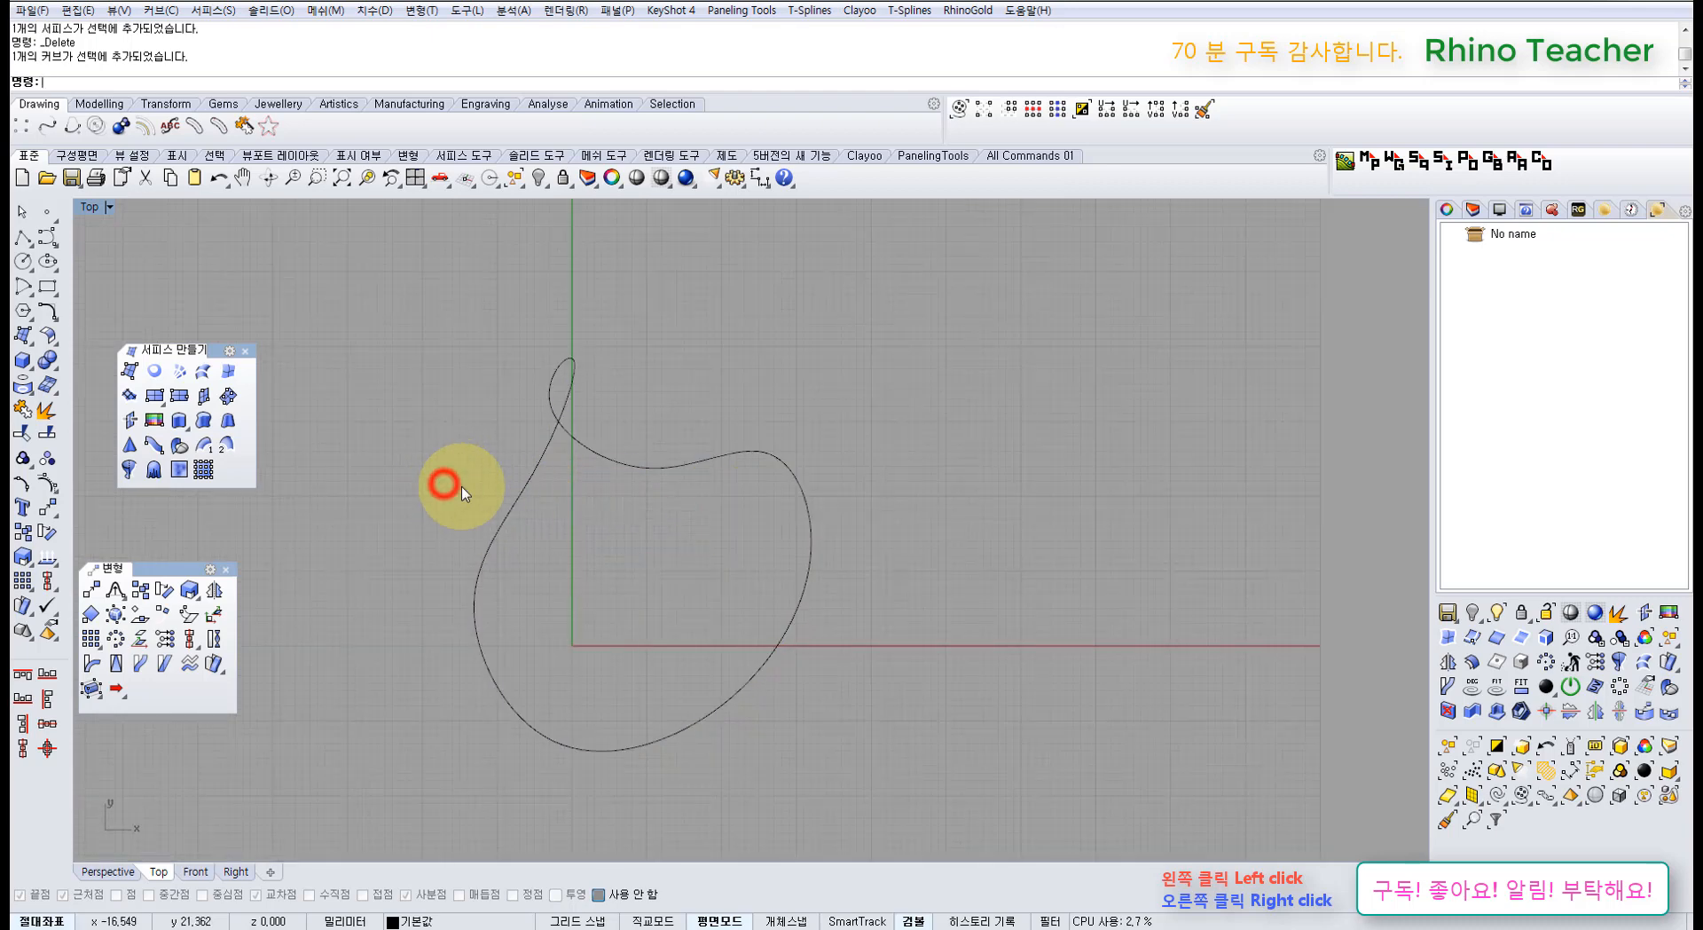
pyautogui.click(594, 579)
pyautogui.scroll(2, 582, 414)
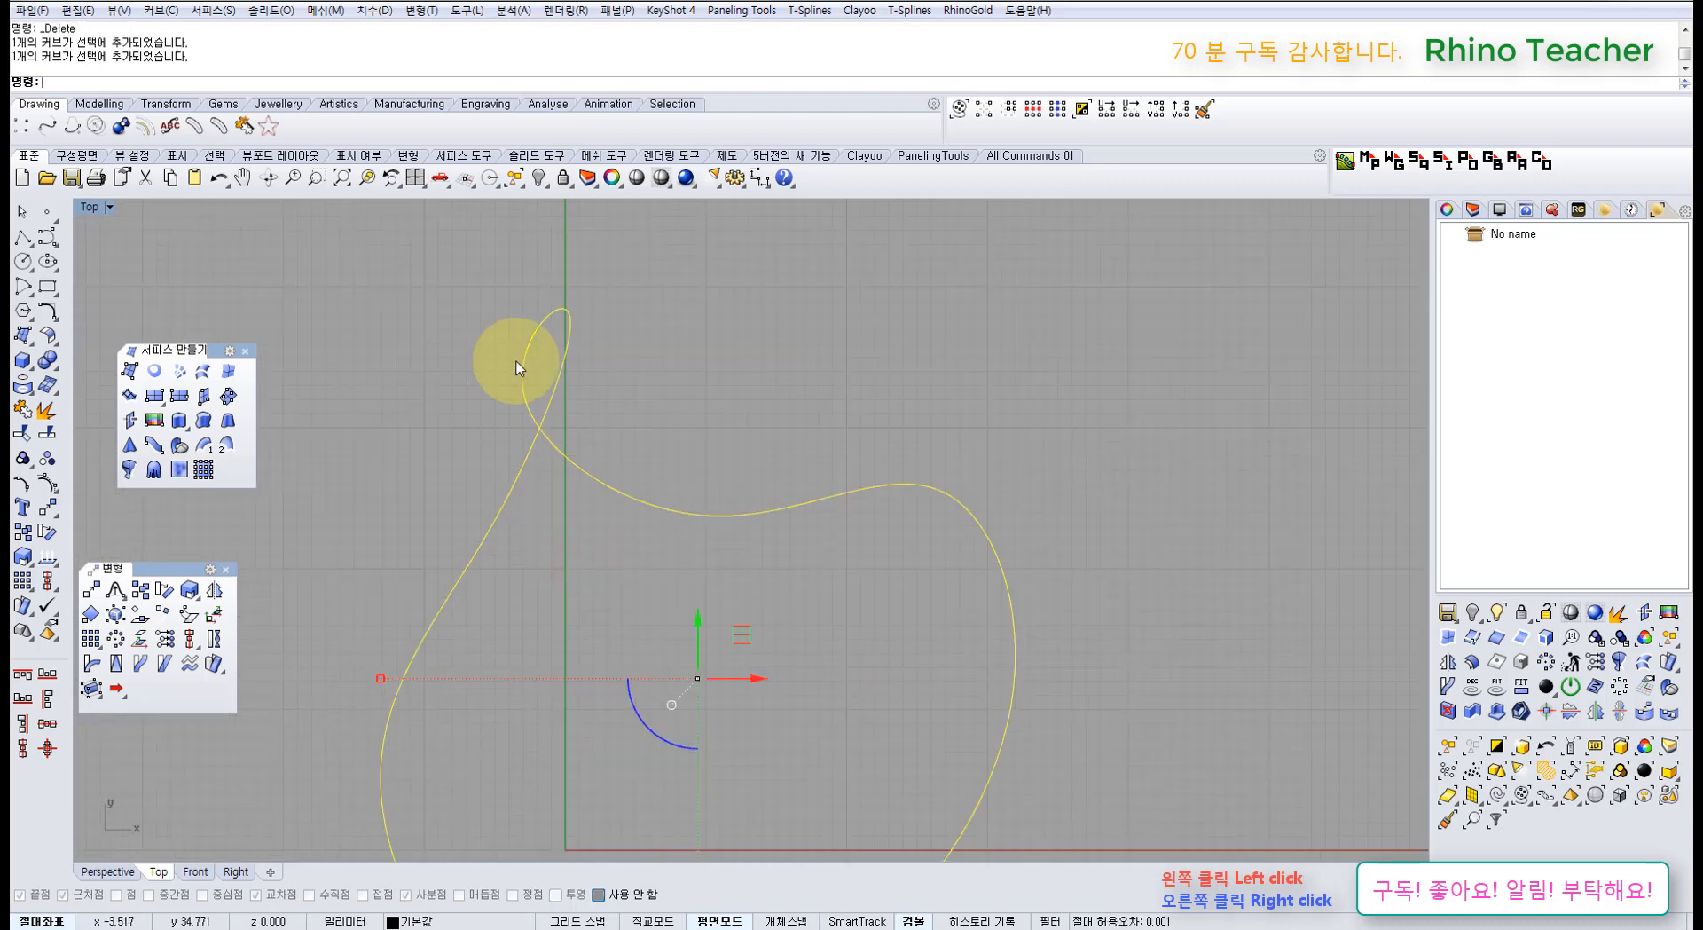
pyautogui.scroll(-6, 628, 423)
pyautogui.click(678, 406)
pyautogui.moveTo(709, 392); pyautogui.dragTo(621, 517)
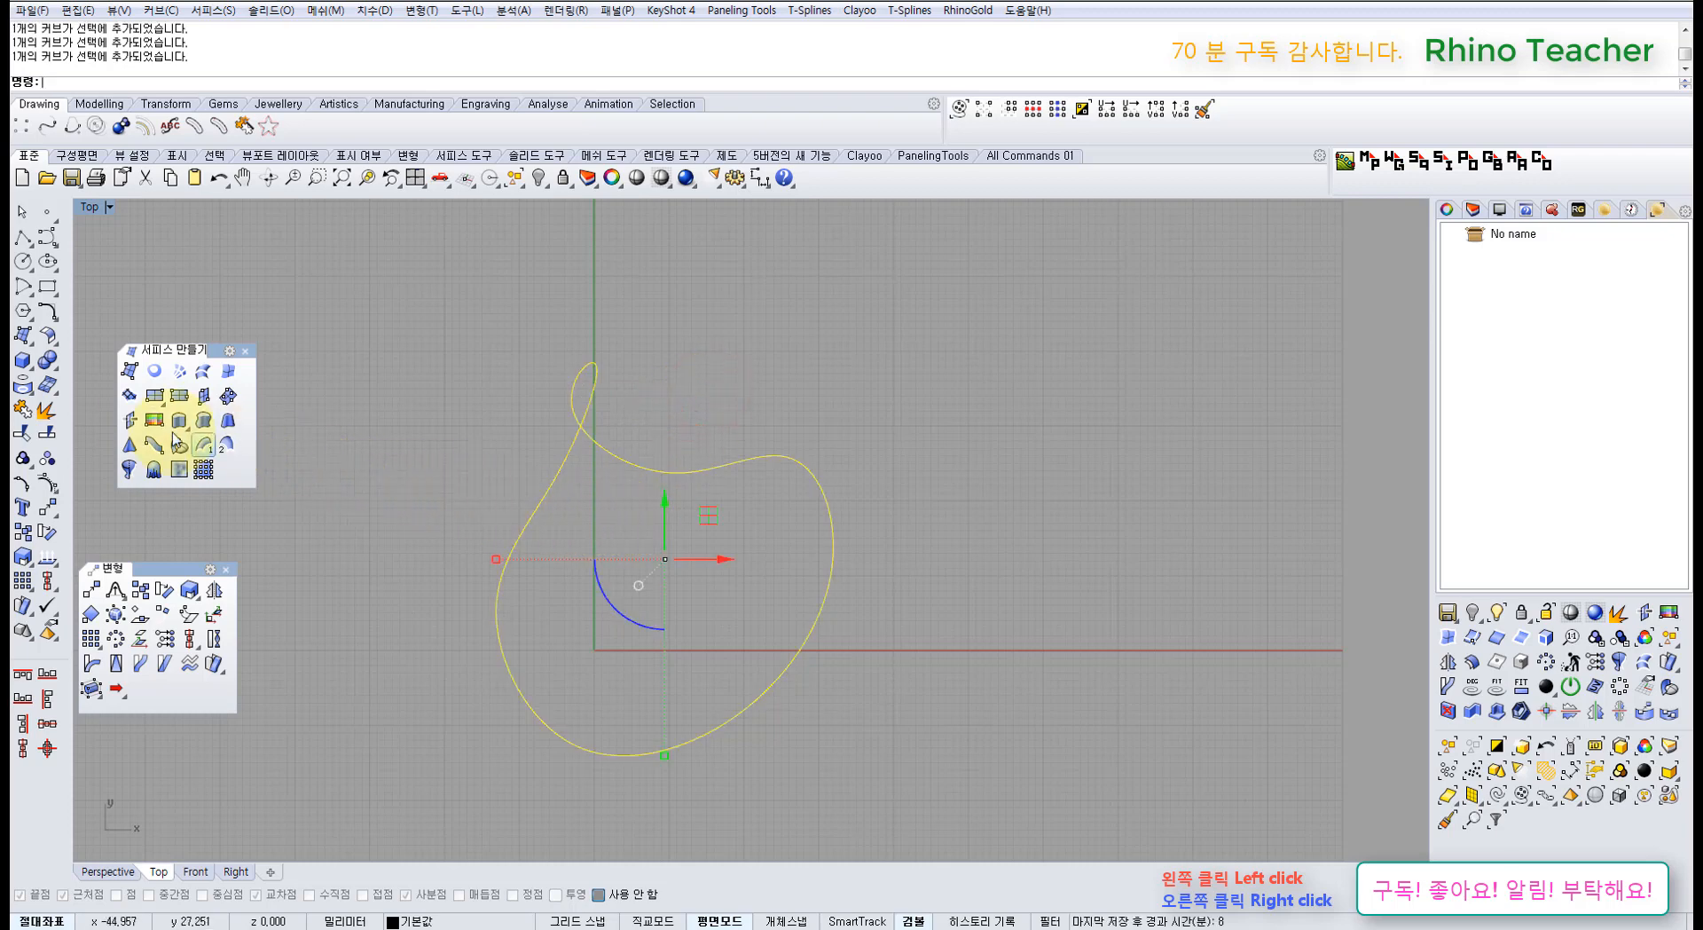
# Step: Run CurveBoolean on the inner region with Delete=All, then undo it and reselect the curve
pyautogui.click(53, 319)
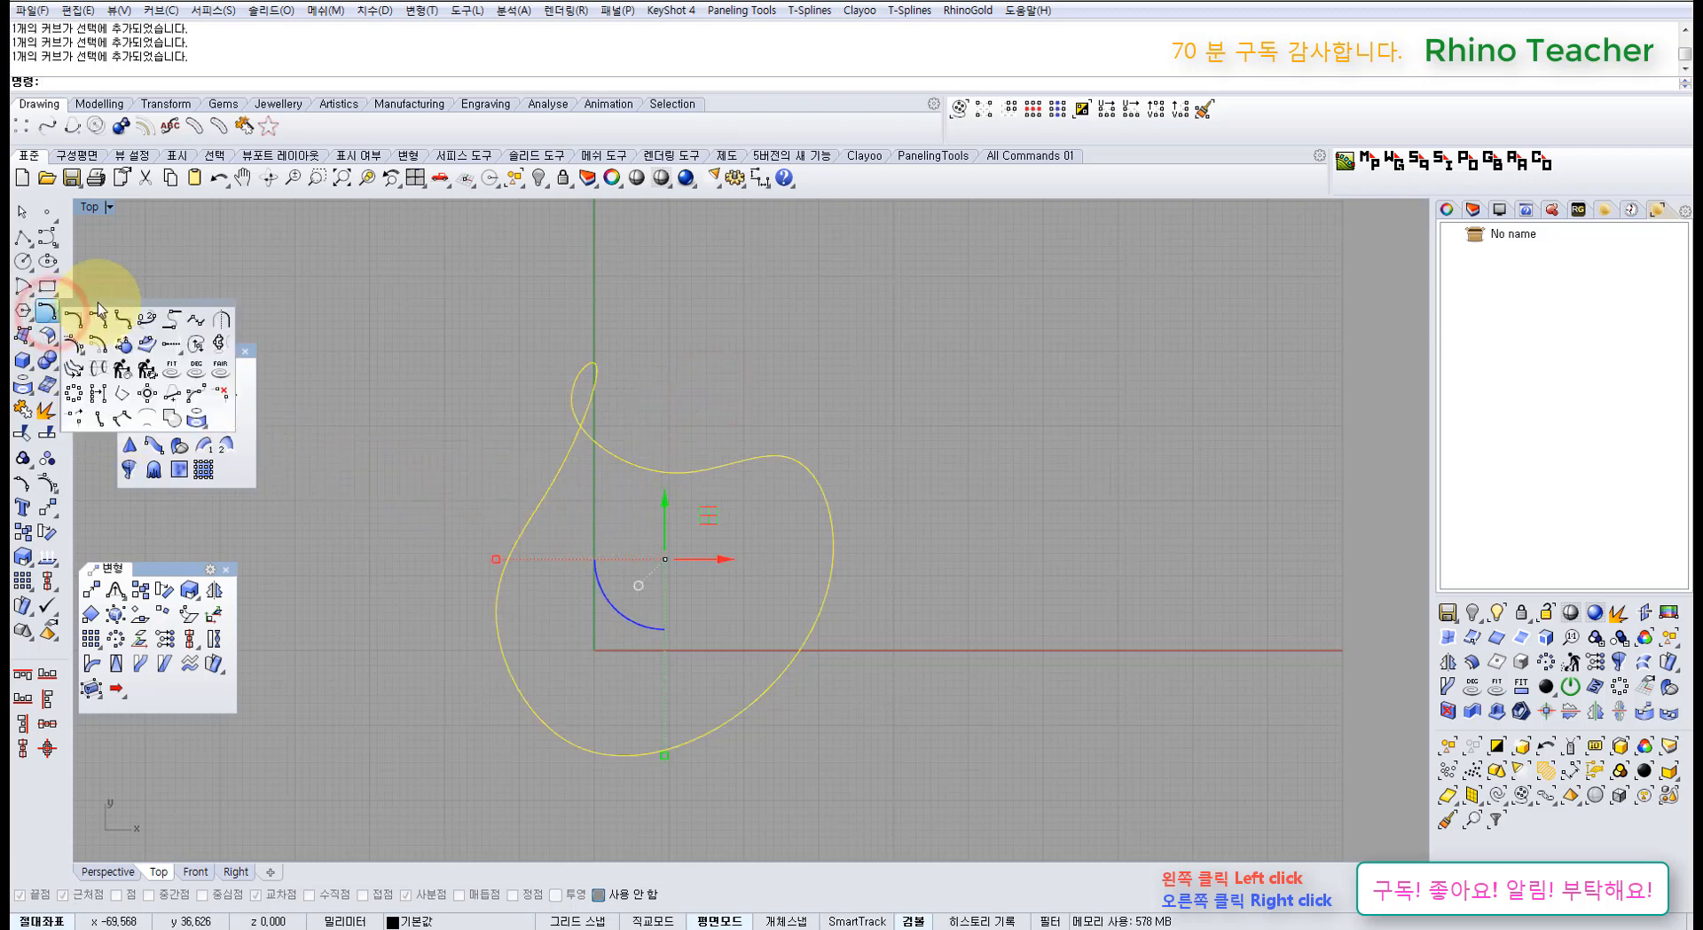
pyautogui.moveTo(98, 303); pyautogui.dragTo(207, 257)
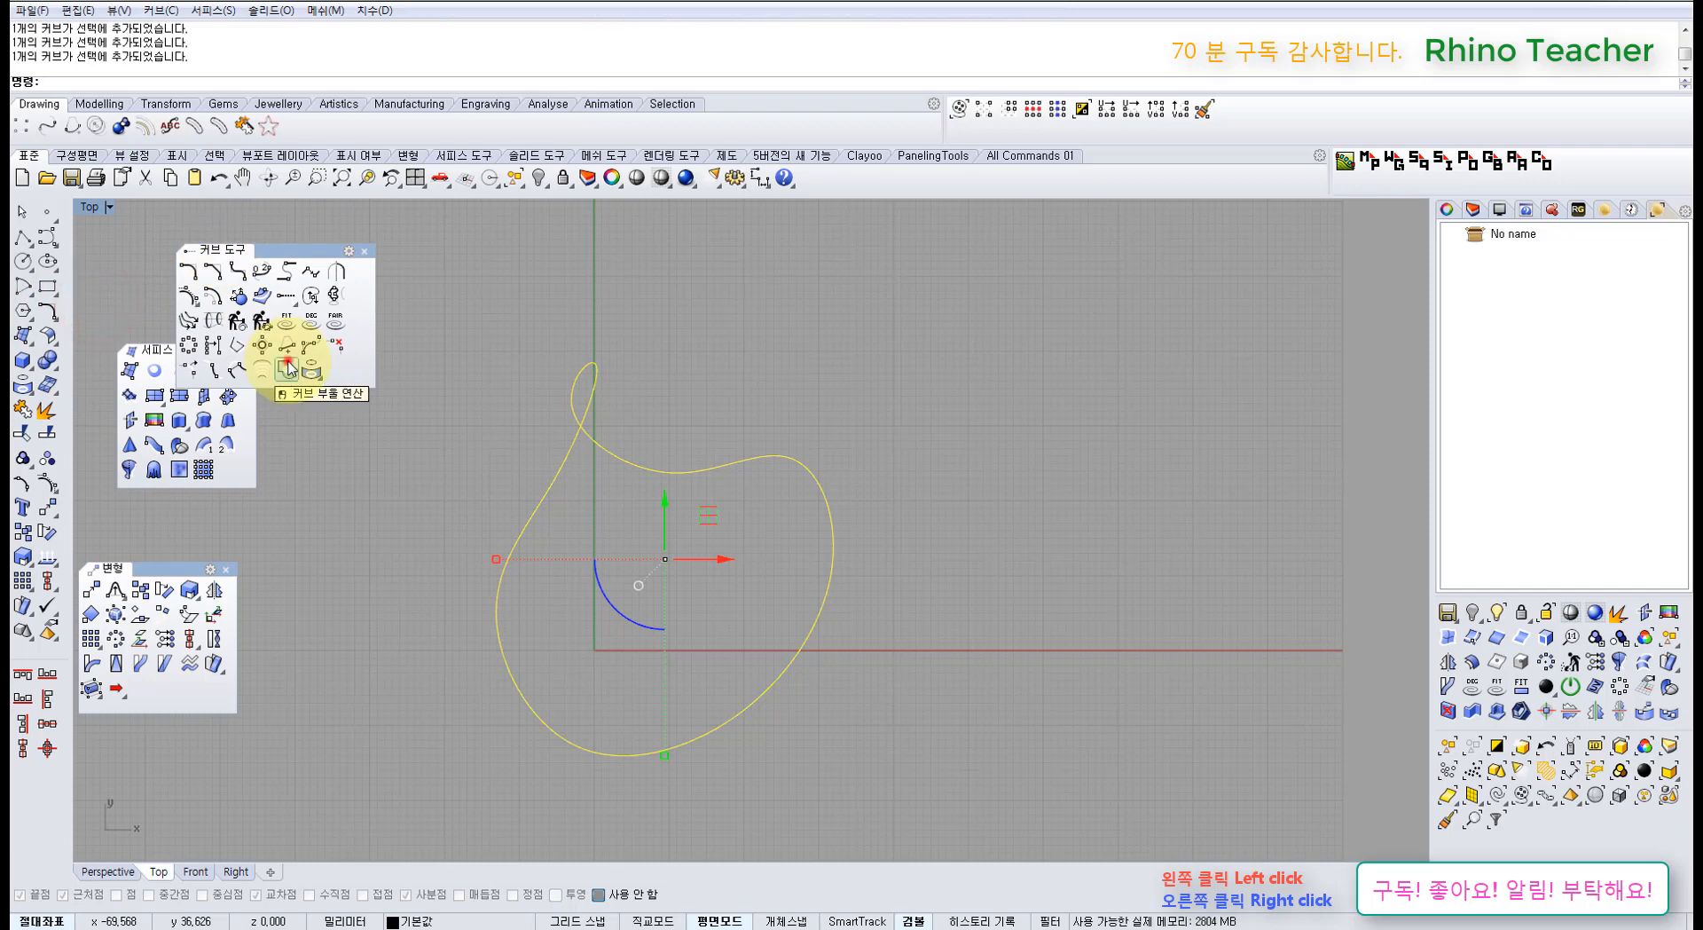
pyautogui.click(287, 367)
pyautogui.click(593, 515)
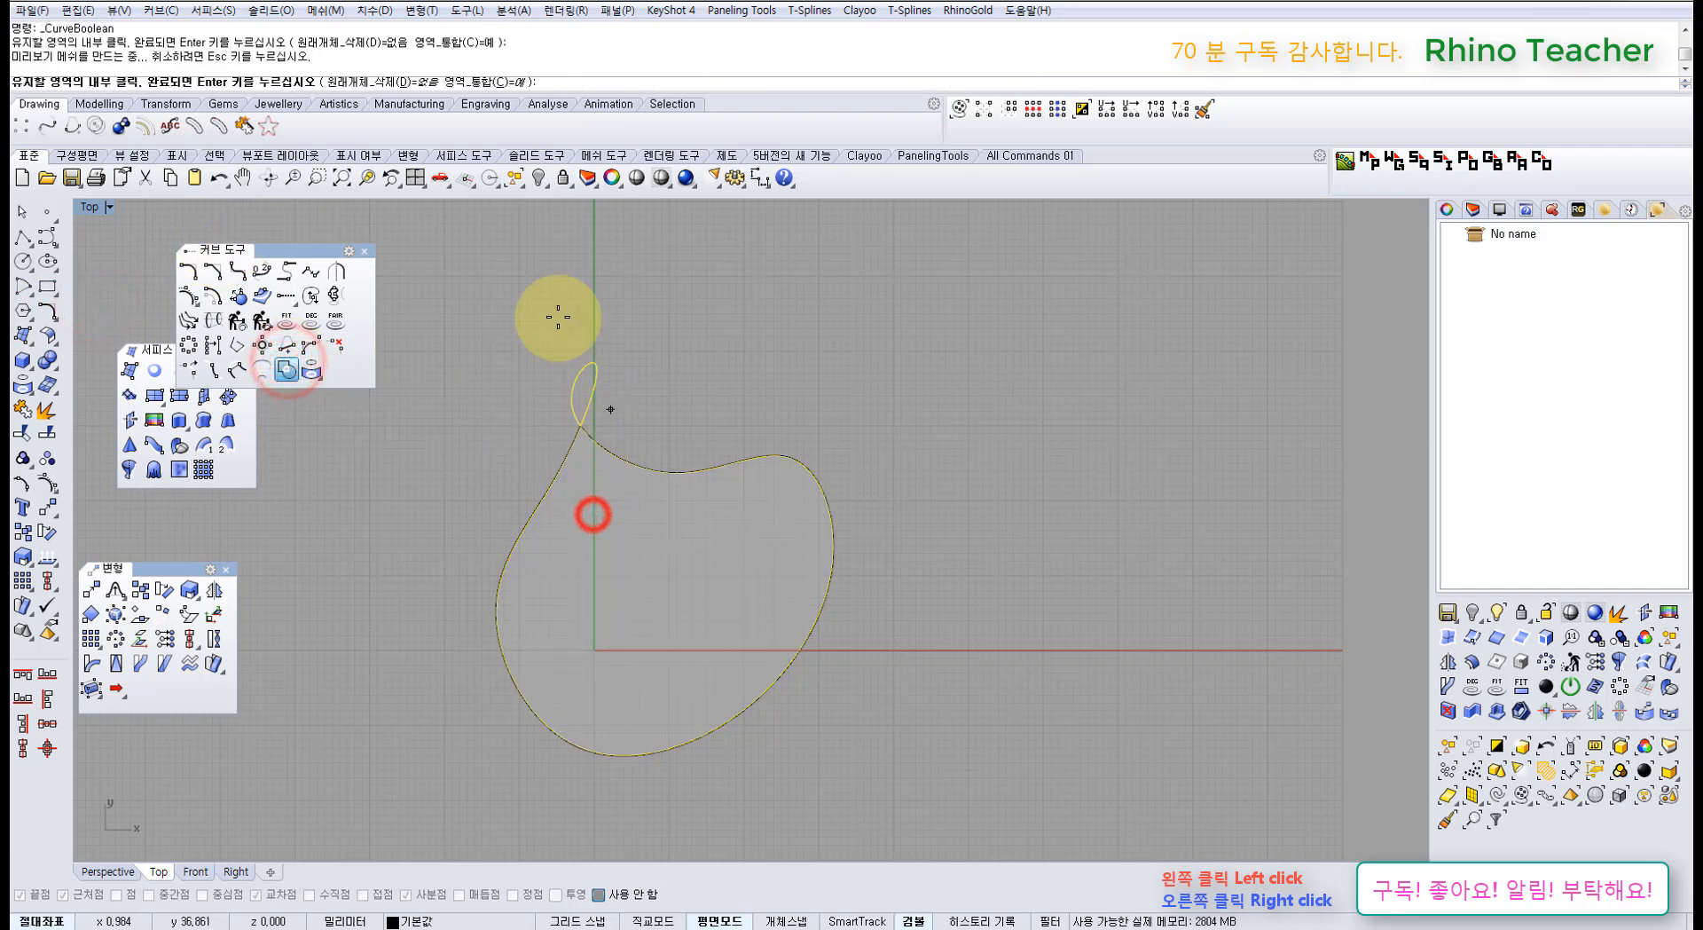
pyautogui.click(400, 81)
pyautogui.click(240, 82)
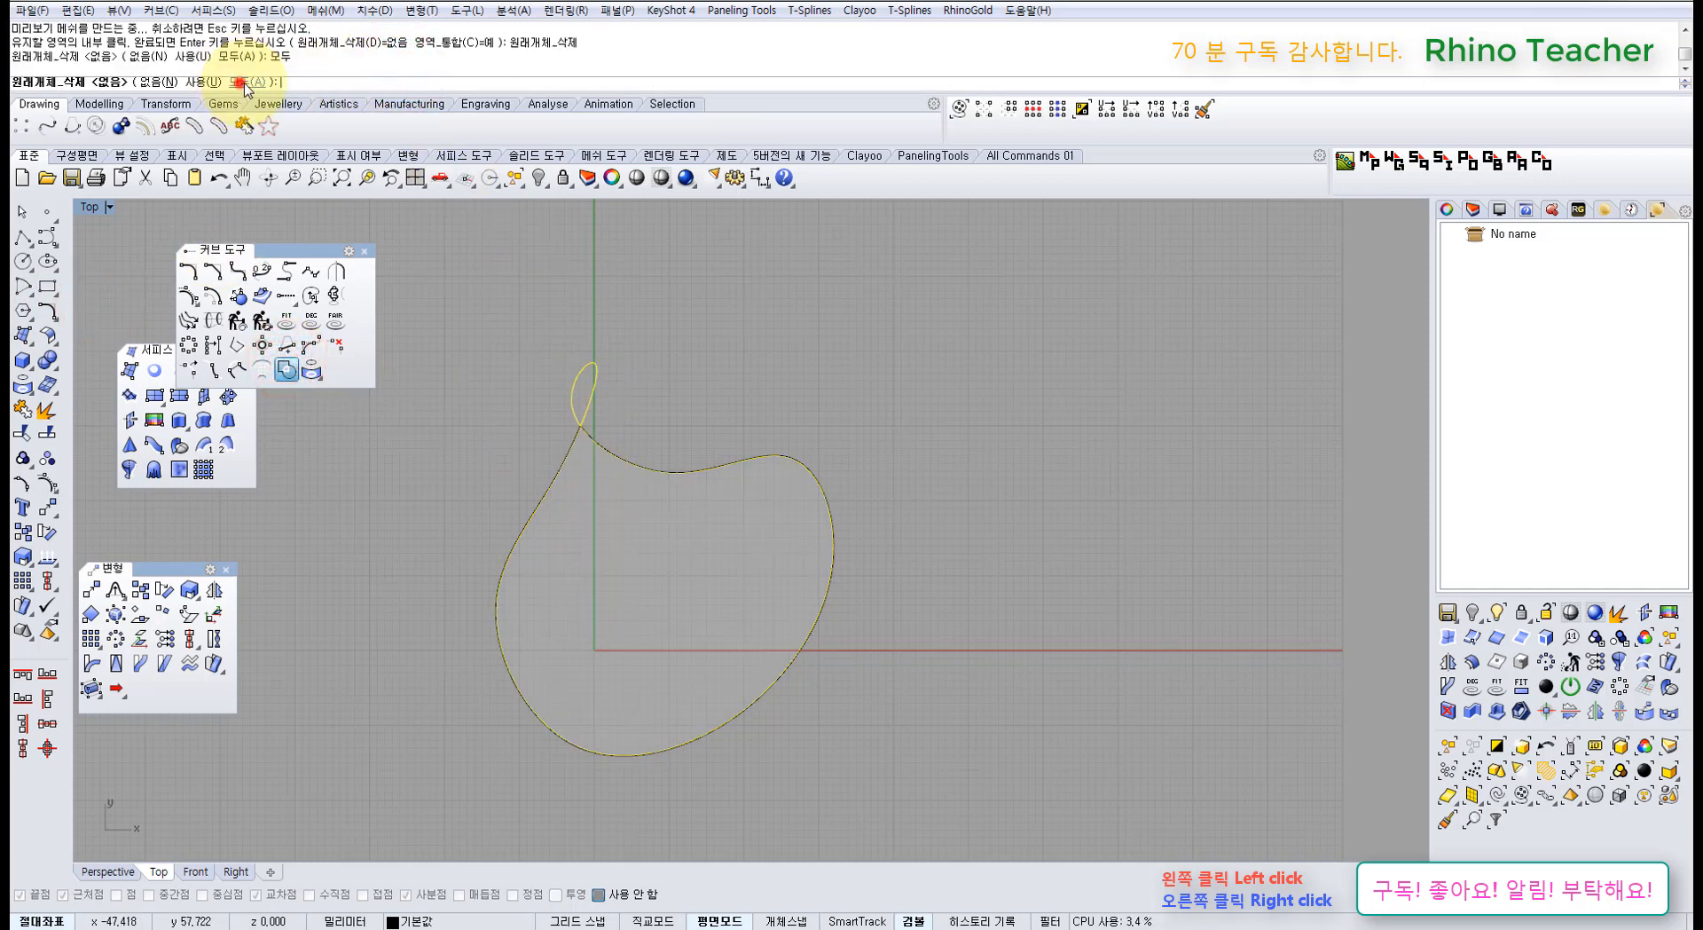
pyautogui.rightClick(529, 316)
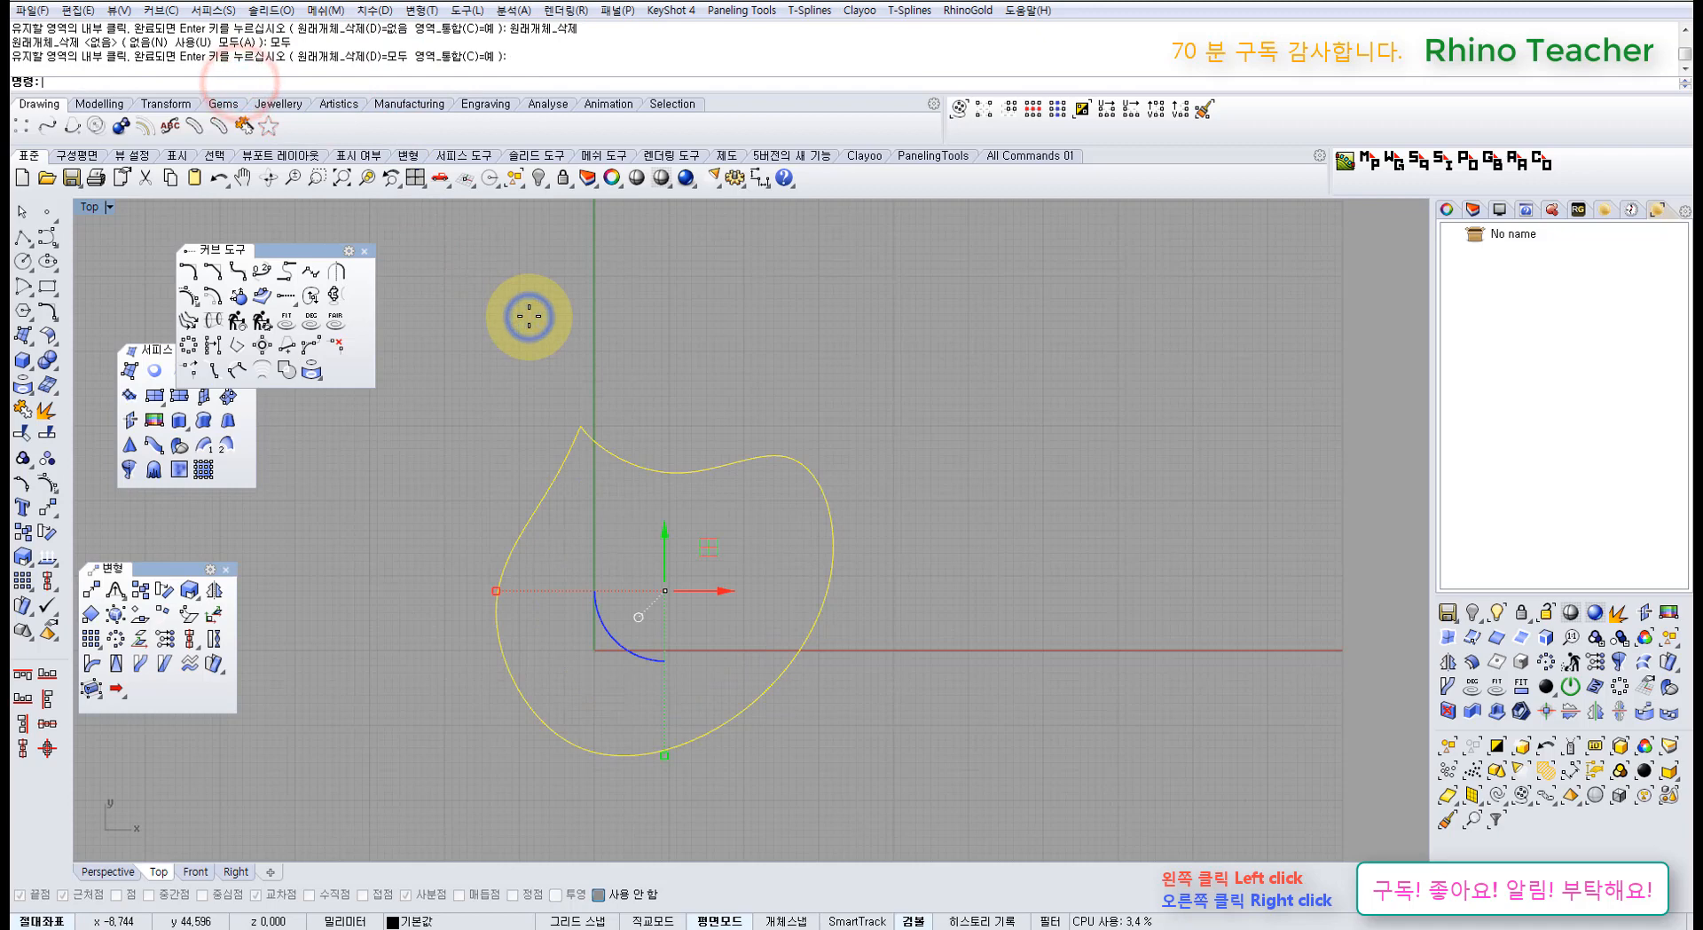
pyautogui.click(684, 376)
pyautogui.hotkey('ctrl', 'z')
pyautogui.click(632, 371)
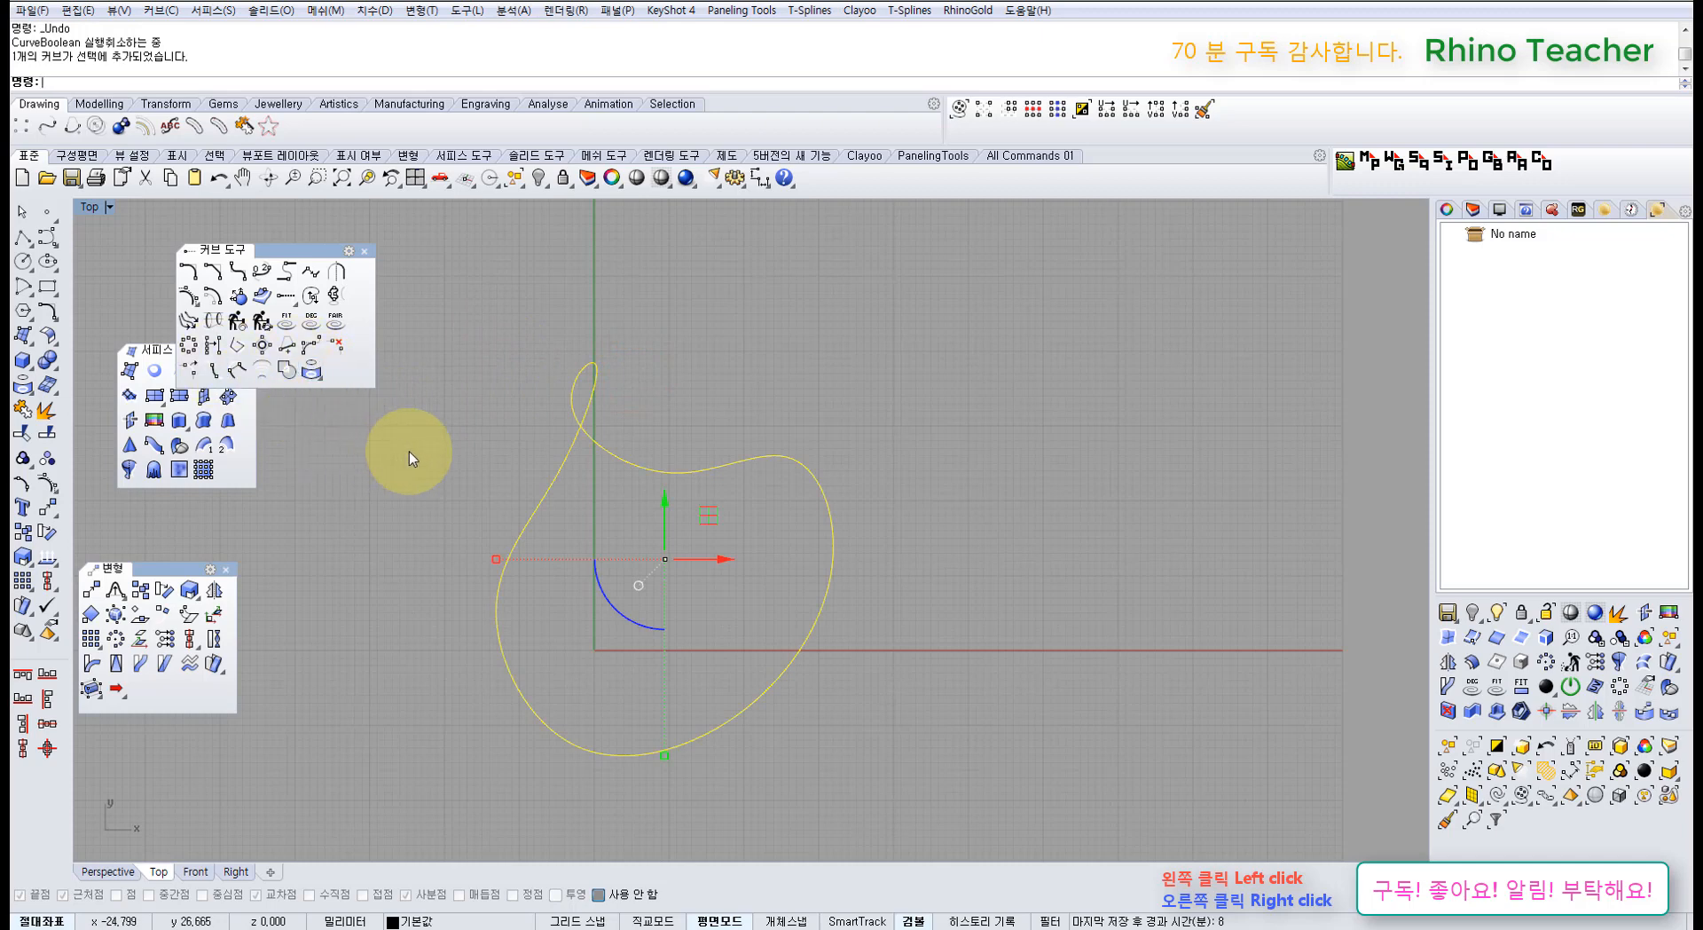
# Step: Draw a seven-point control point curve right of the looped curve and try PlanarSrf on it
pyautogui.moveTo(730, 410); pyautogui.dragTo(604, 413, button='right')
pyautogui.click(701, 378)
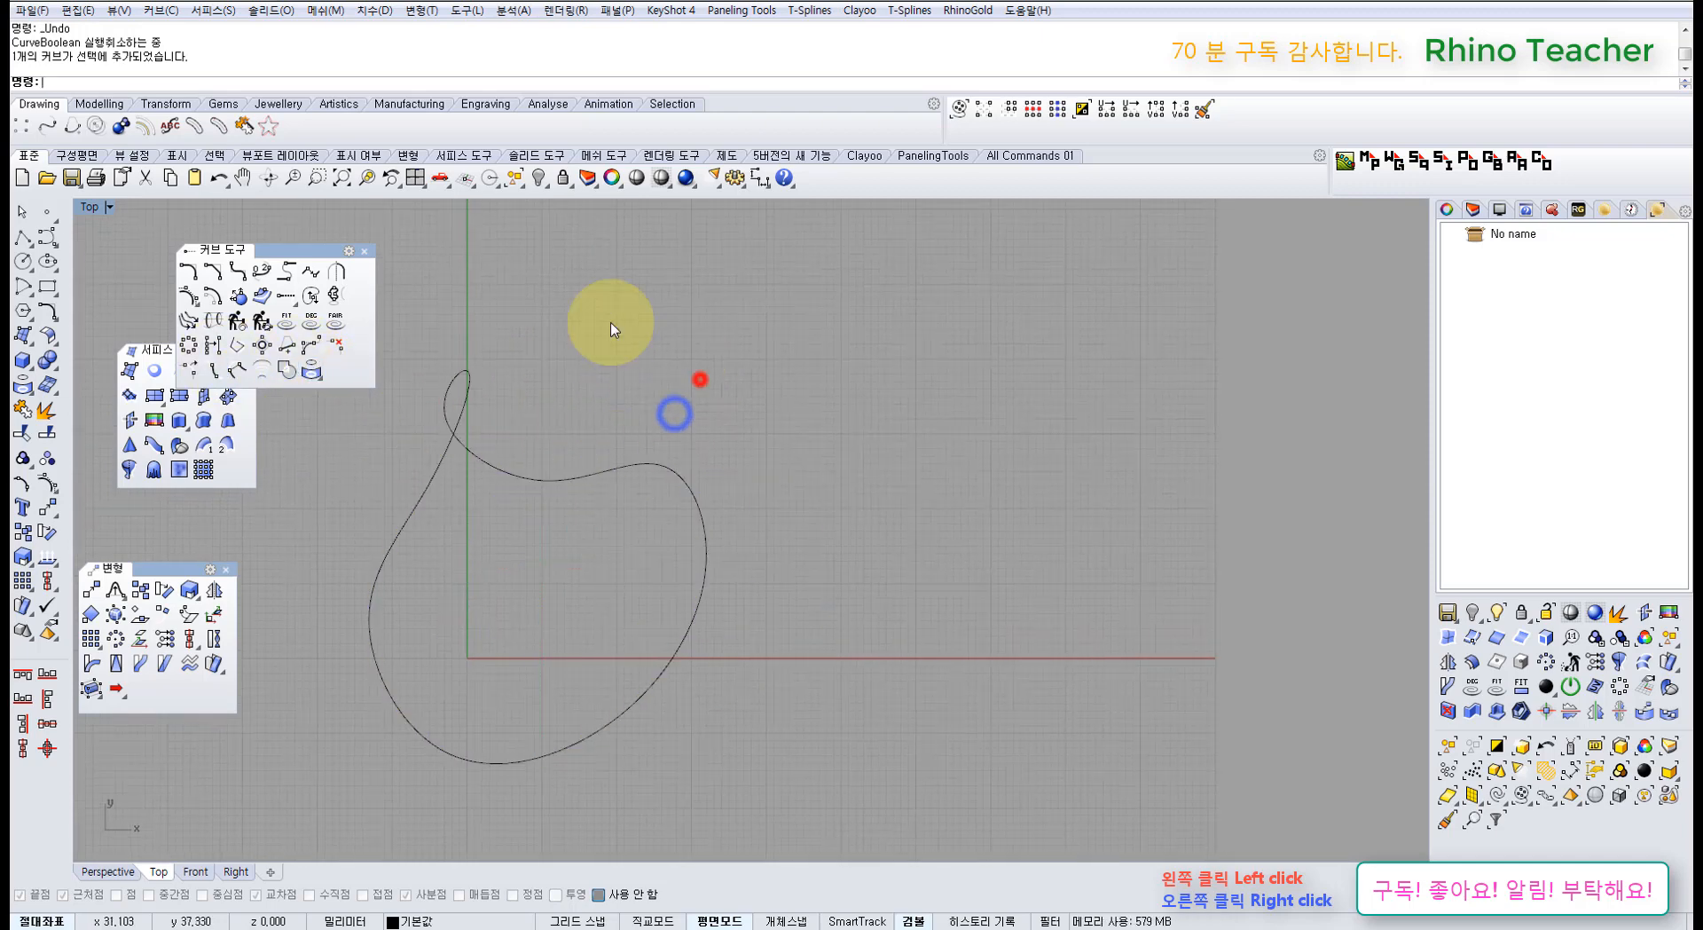
pyautogui.click(47, 237)
pyautogui.moveTo(716, 468); pyautogui.dragTo(498, 396, button='right')
pyautogui.click(672, 505)
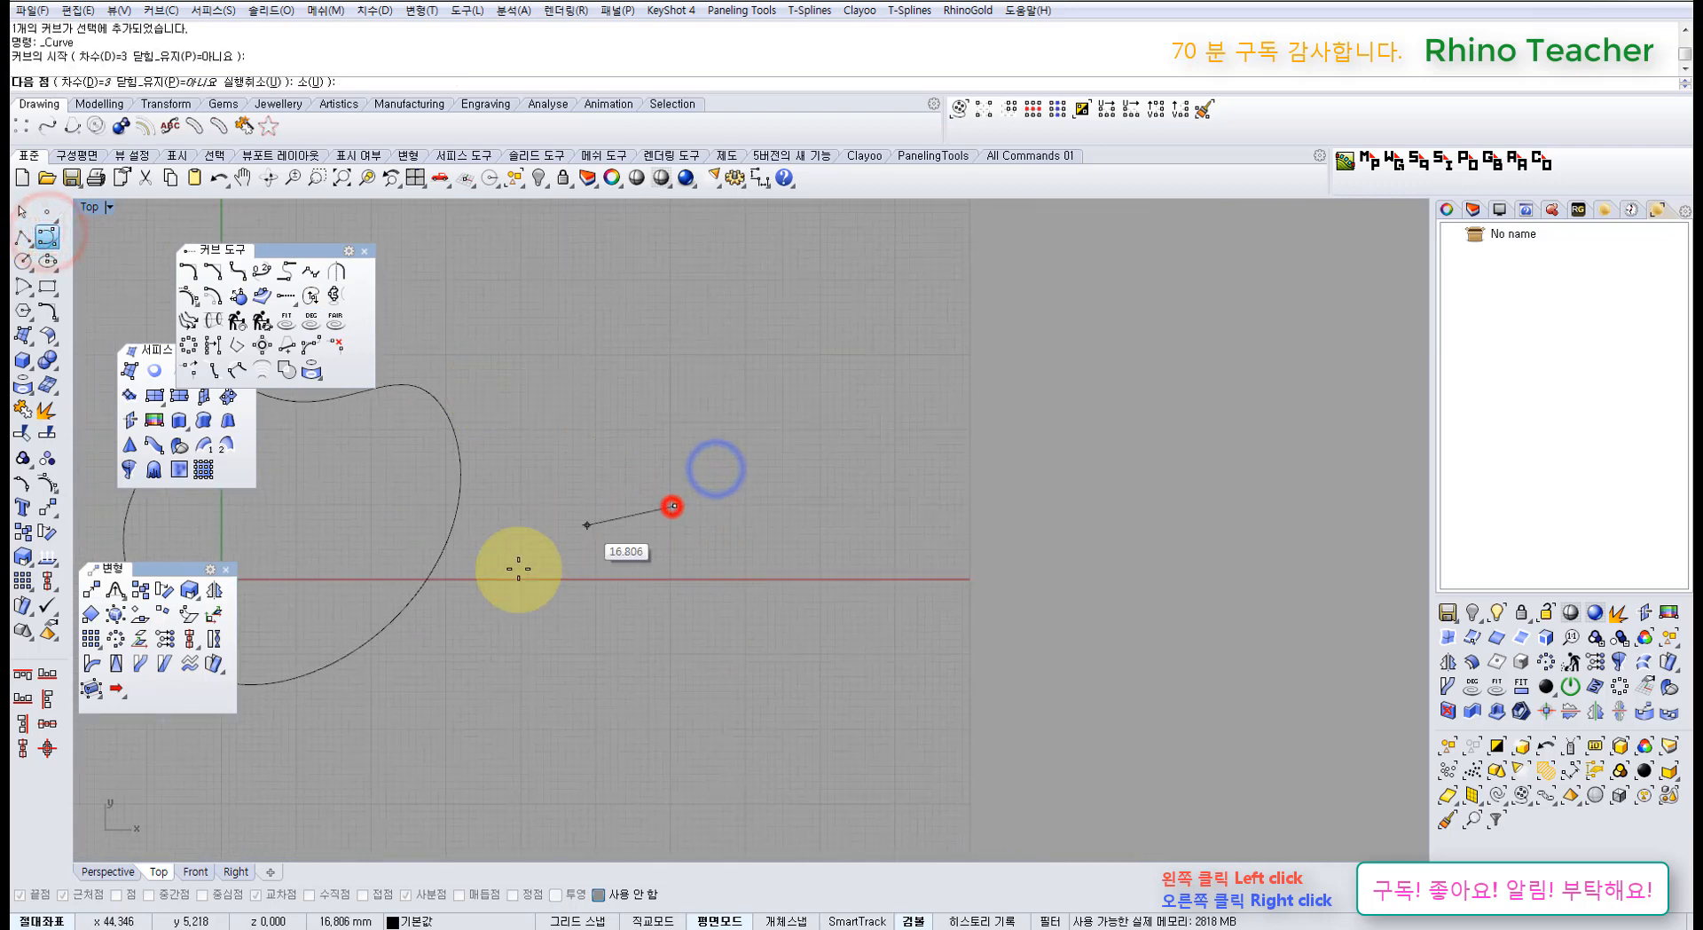
pyautogui.click(487, 609)
pyautogui.click(856, 788)
pyautogui.click(966, 629)
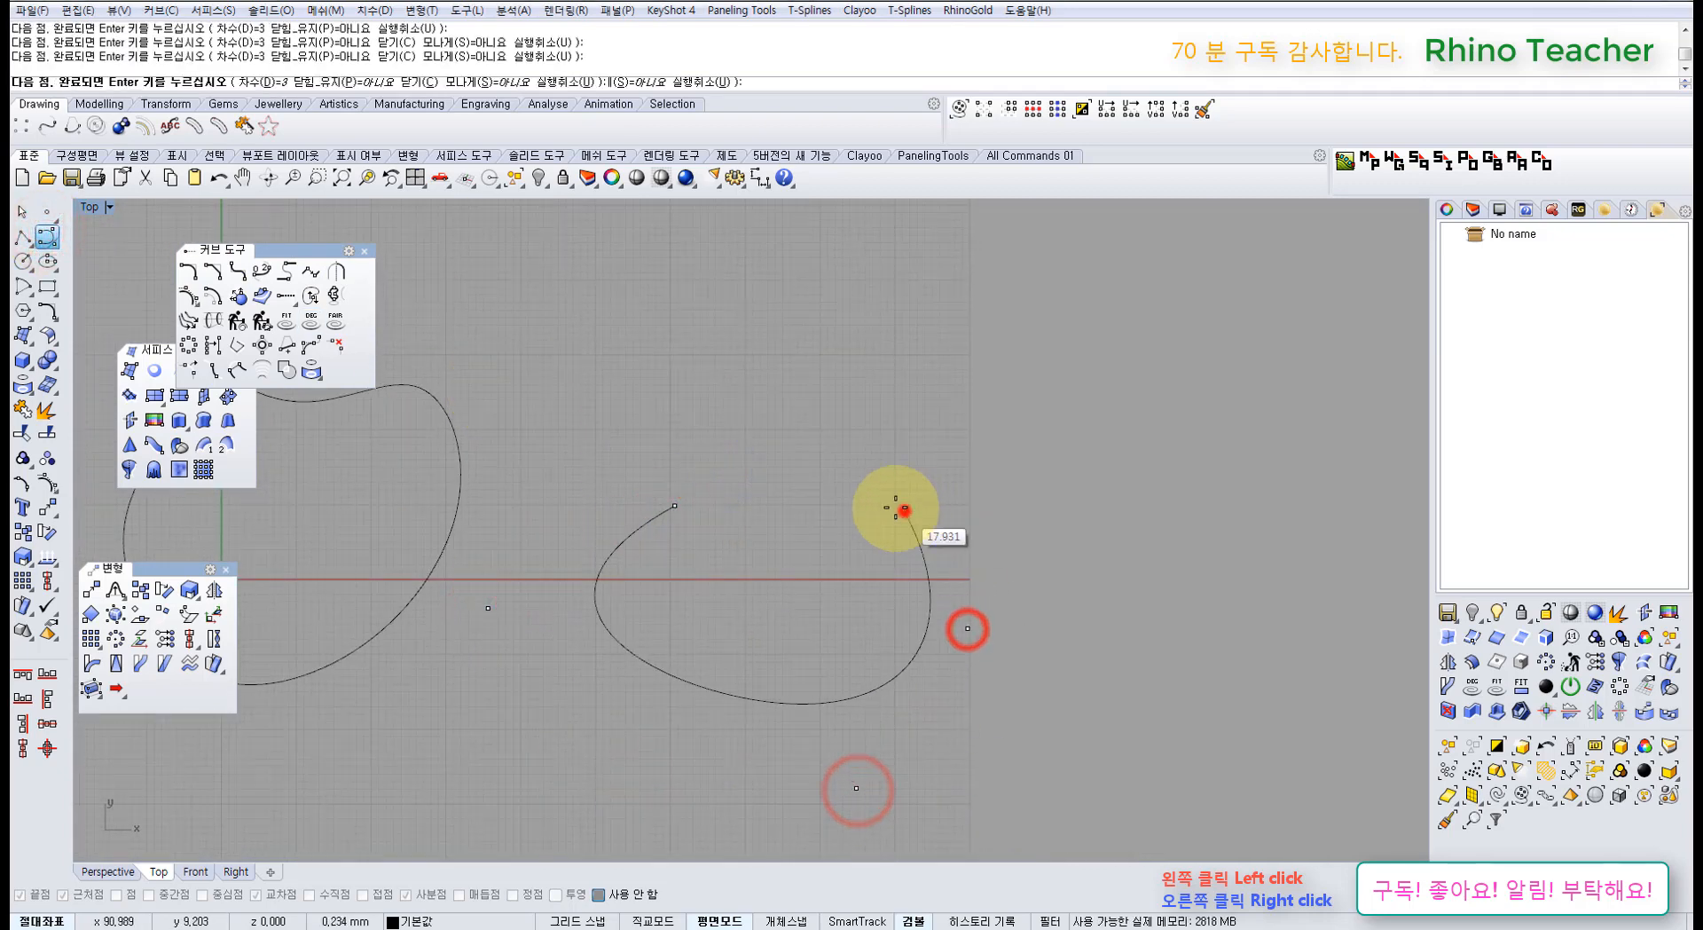
pyautogui.click(904, 510)
pyautogui.click(806, 494)
pyautogui.click(715, 498)
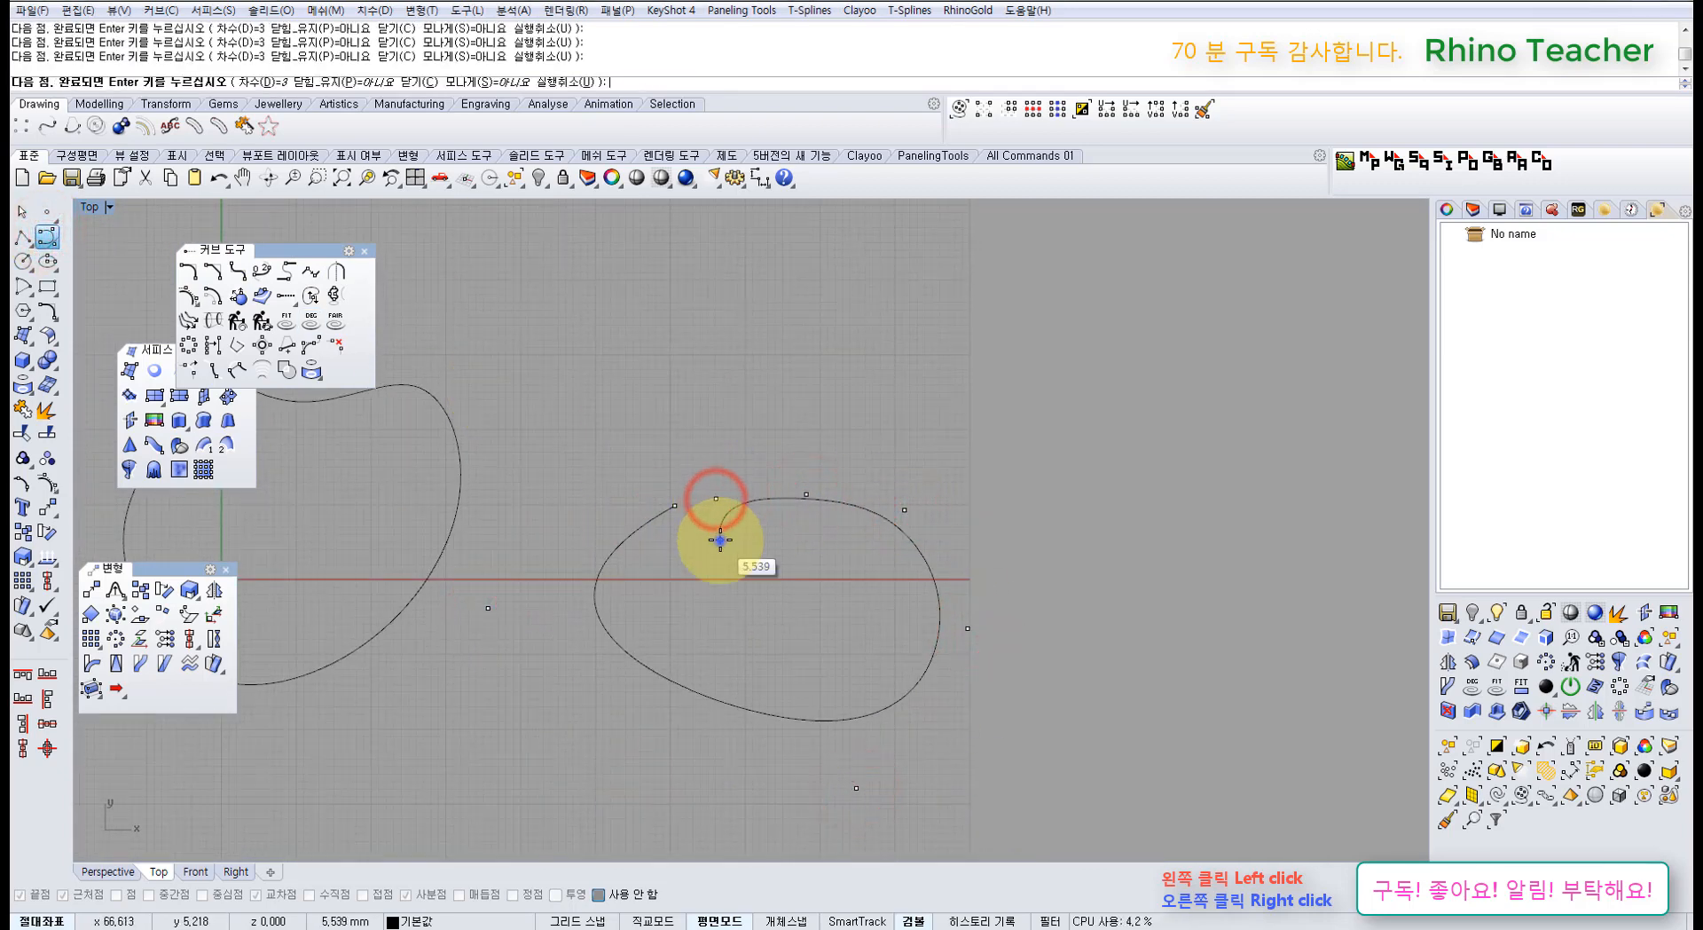
pyautogui.rightClick(719, 540)
pyautogui.moveTo(844, 589); pyautogui.dragTo(701, 408)
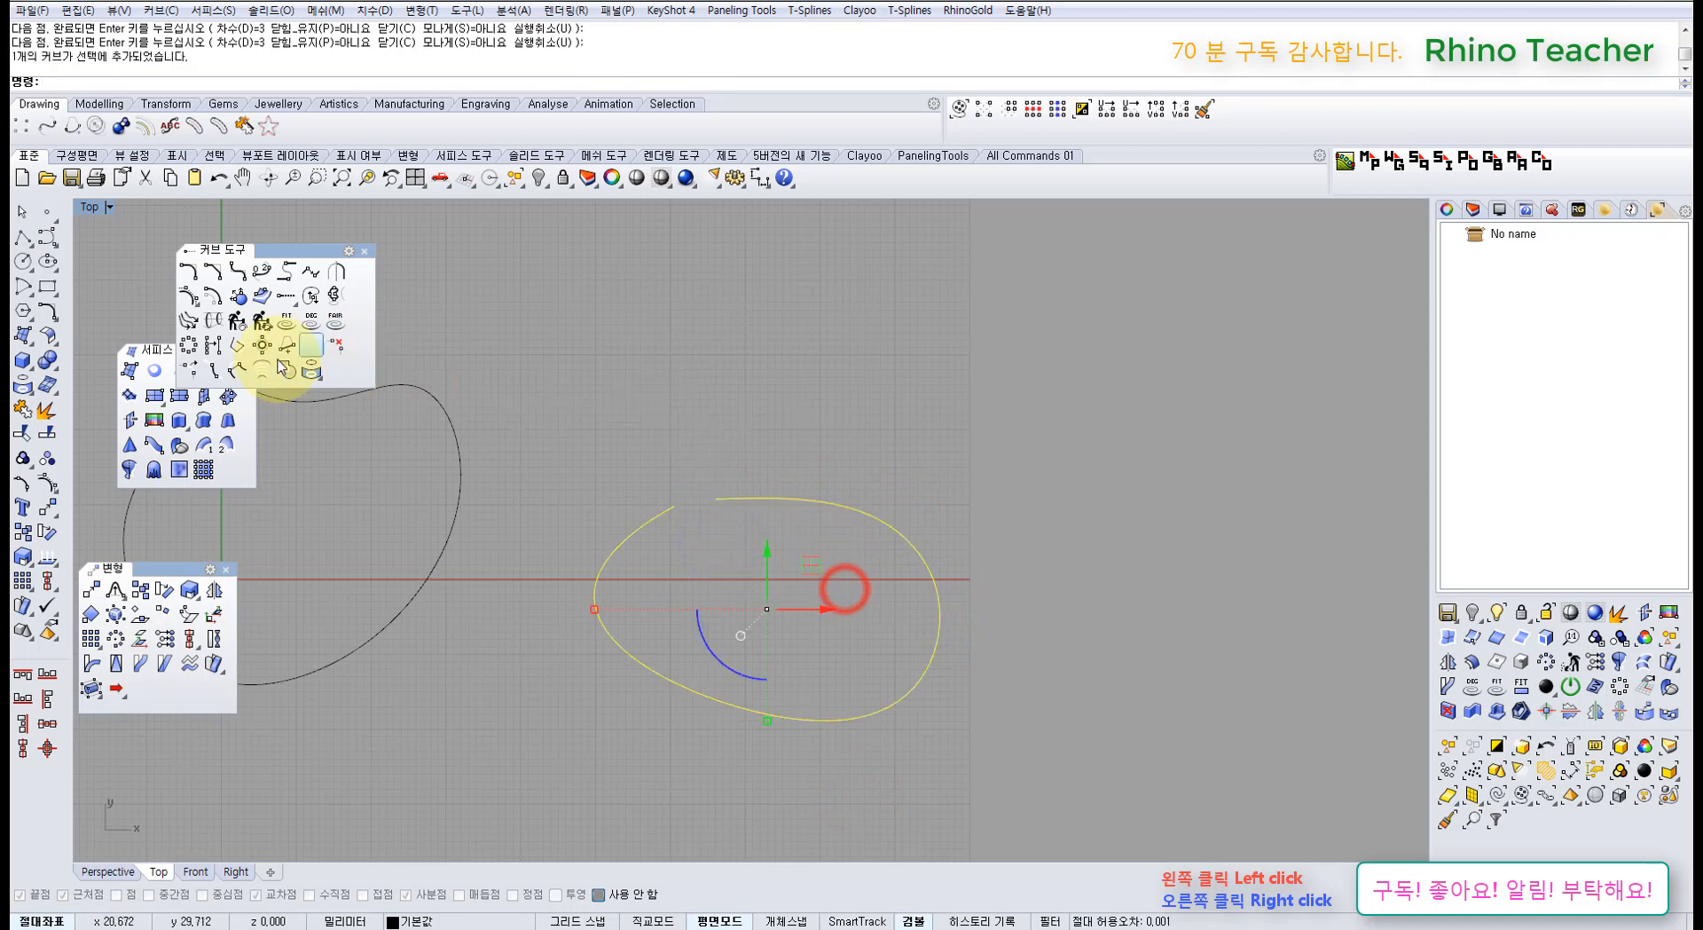
pyautogui.click(157, 367)
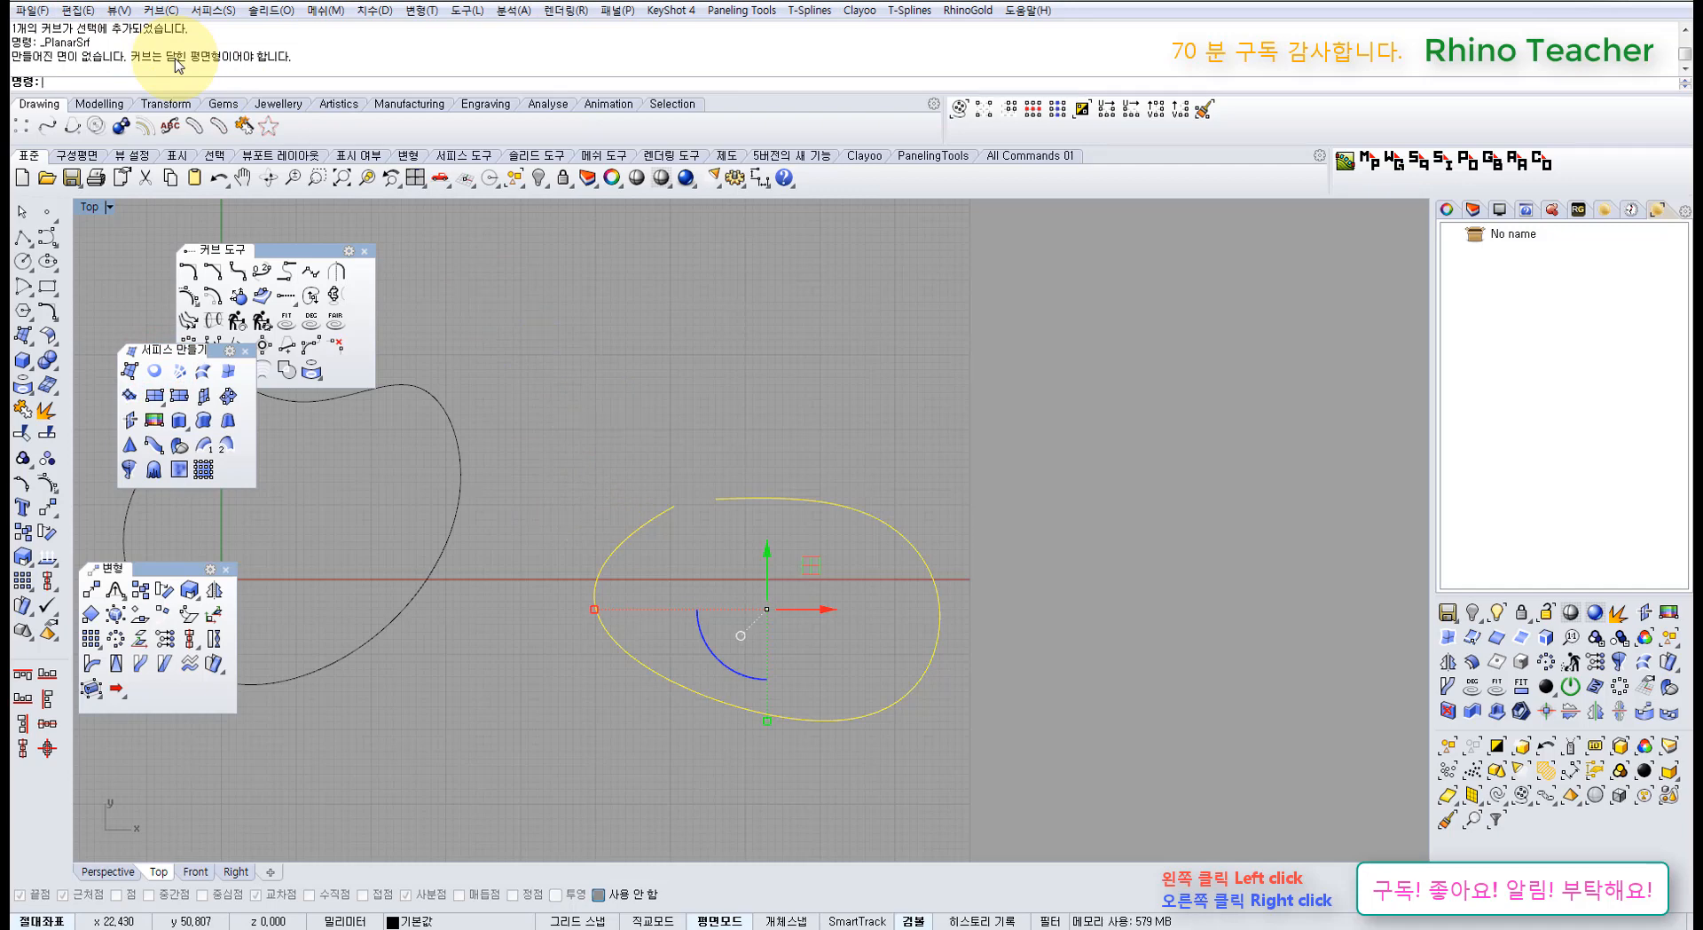
# Step: Close the gap in the new open curve with CloseCrv
pyautogui.click(743, 319)
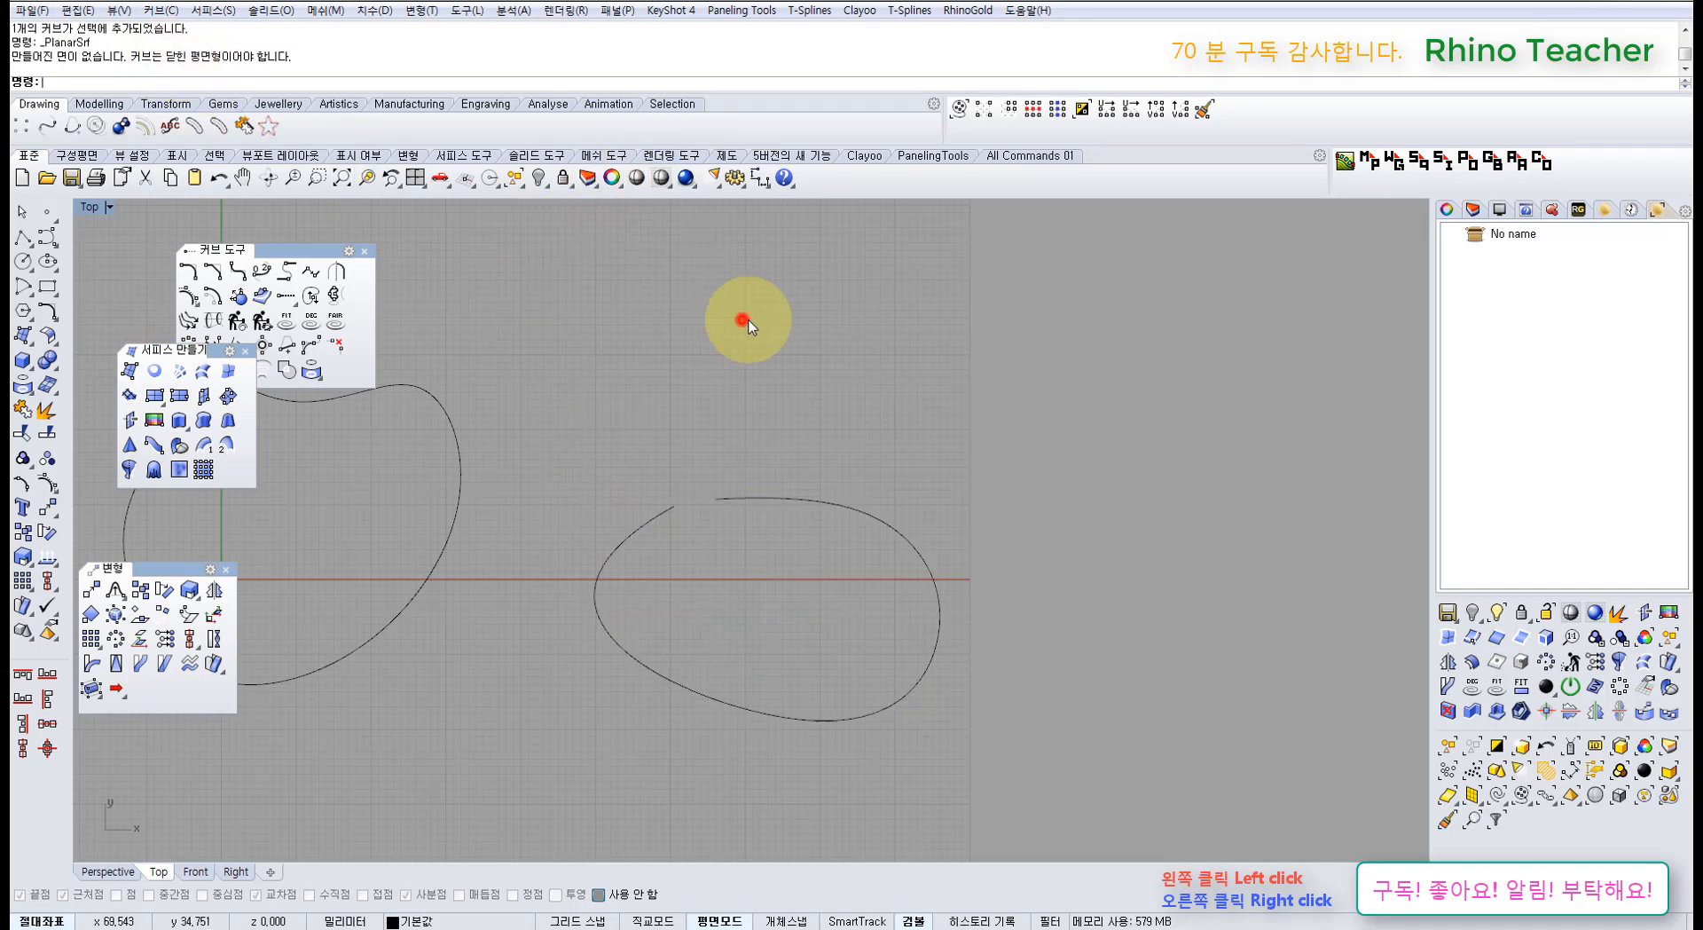
pyautogui.moveTo(832, 404); pyautogui.dragTo(700, 563)
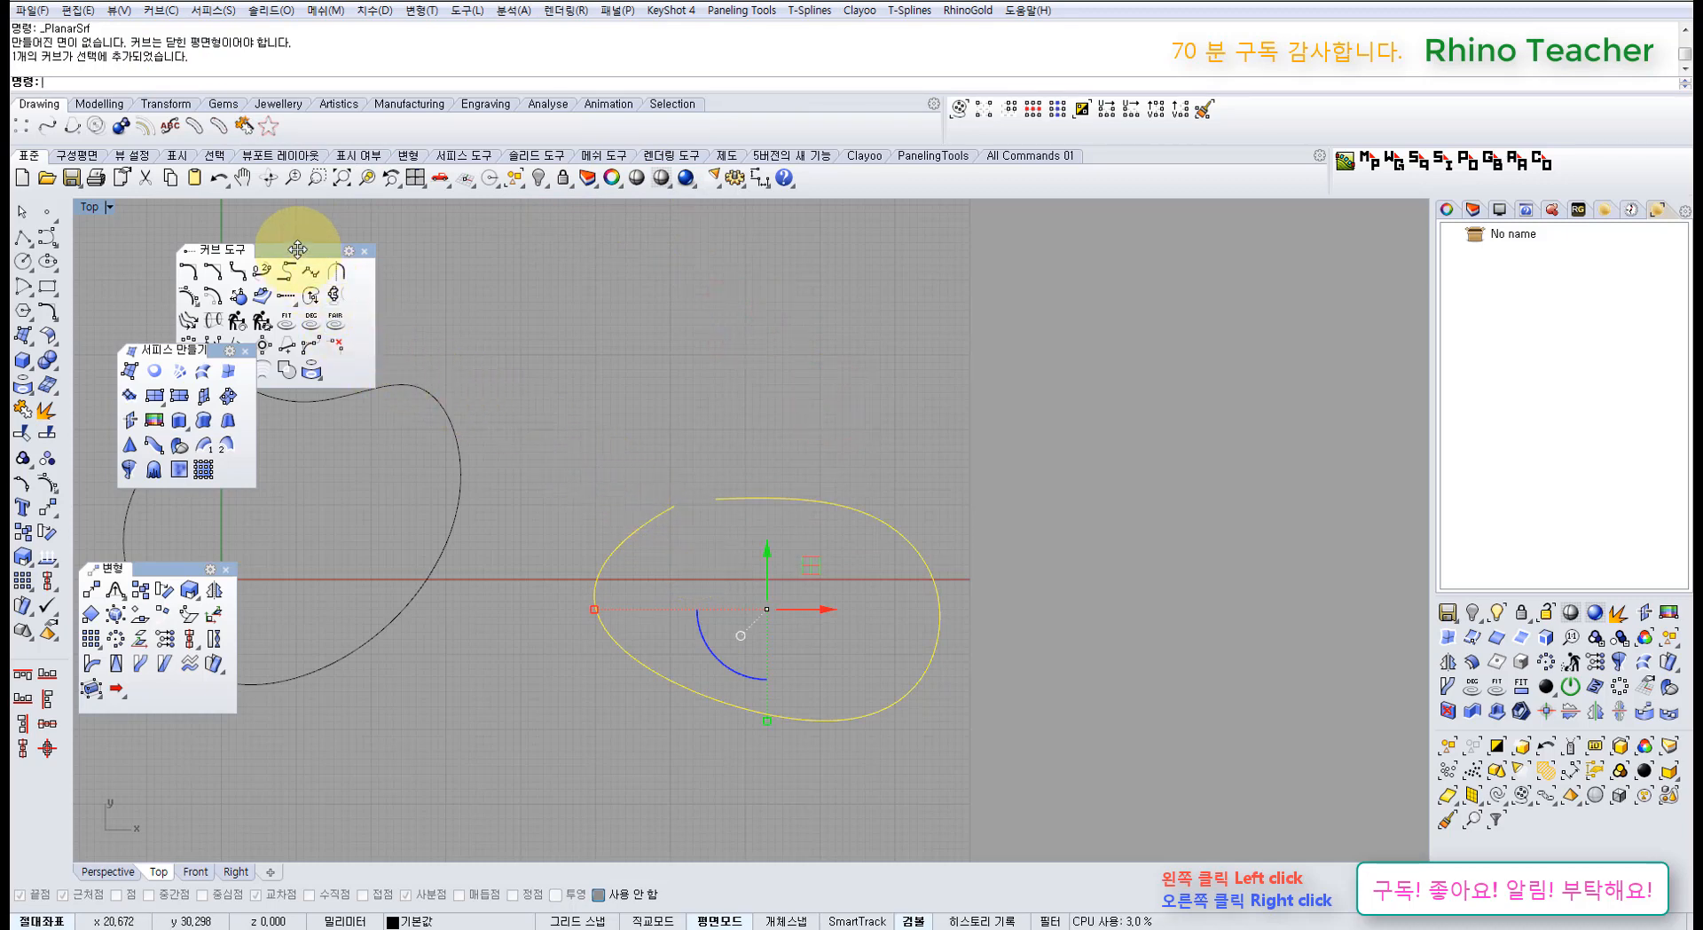
pyautogui.moveTo(298, 249); pyautogui.dragTo(339, 249)
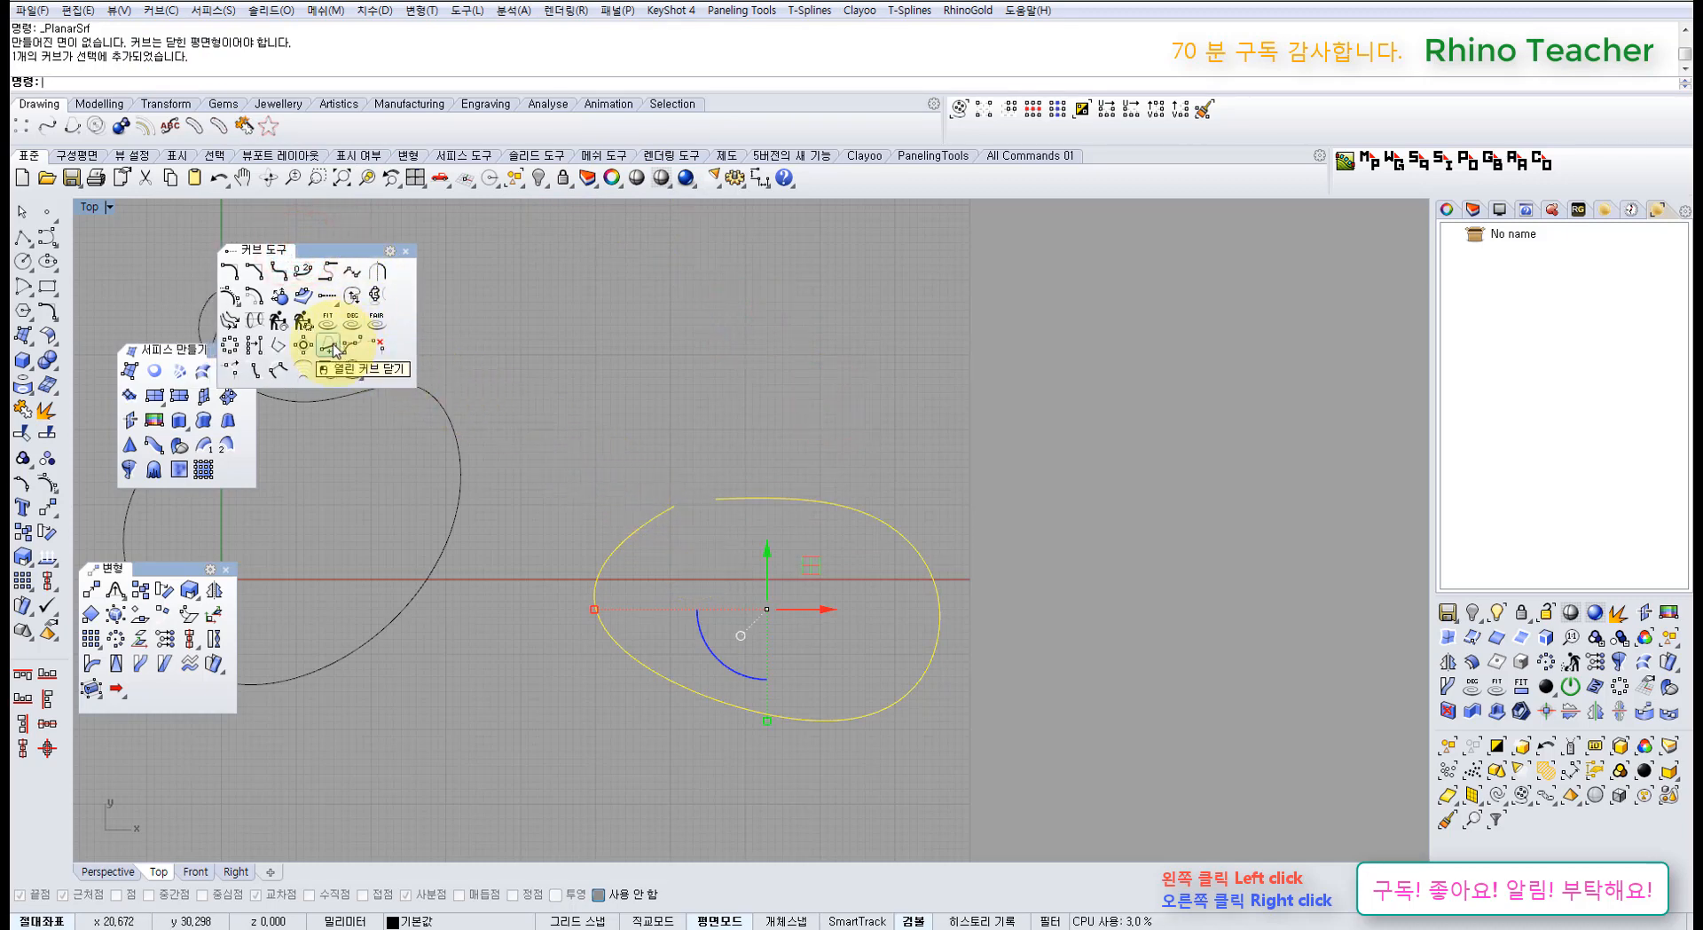
pyautogui.click(335, 346)
pyautogui.click(645, 387)
pyautogui.click(790, 490)
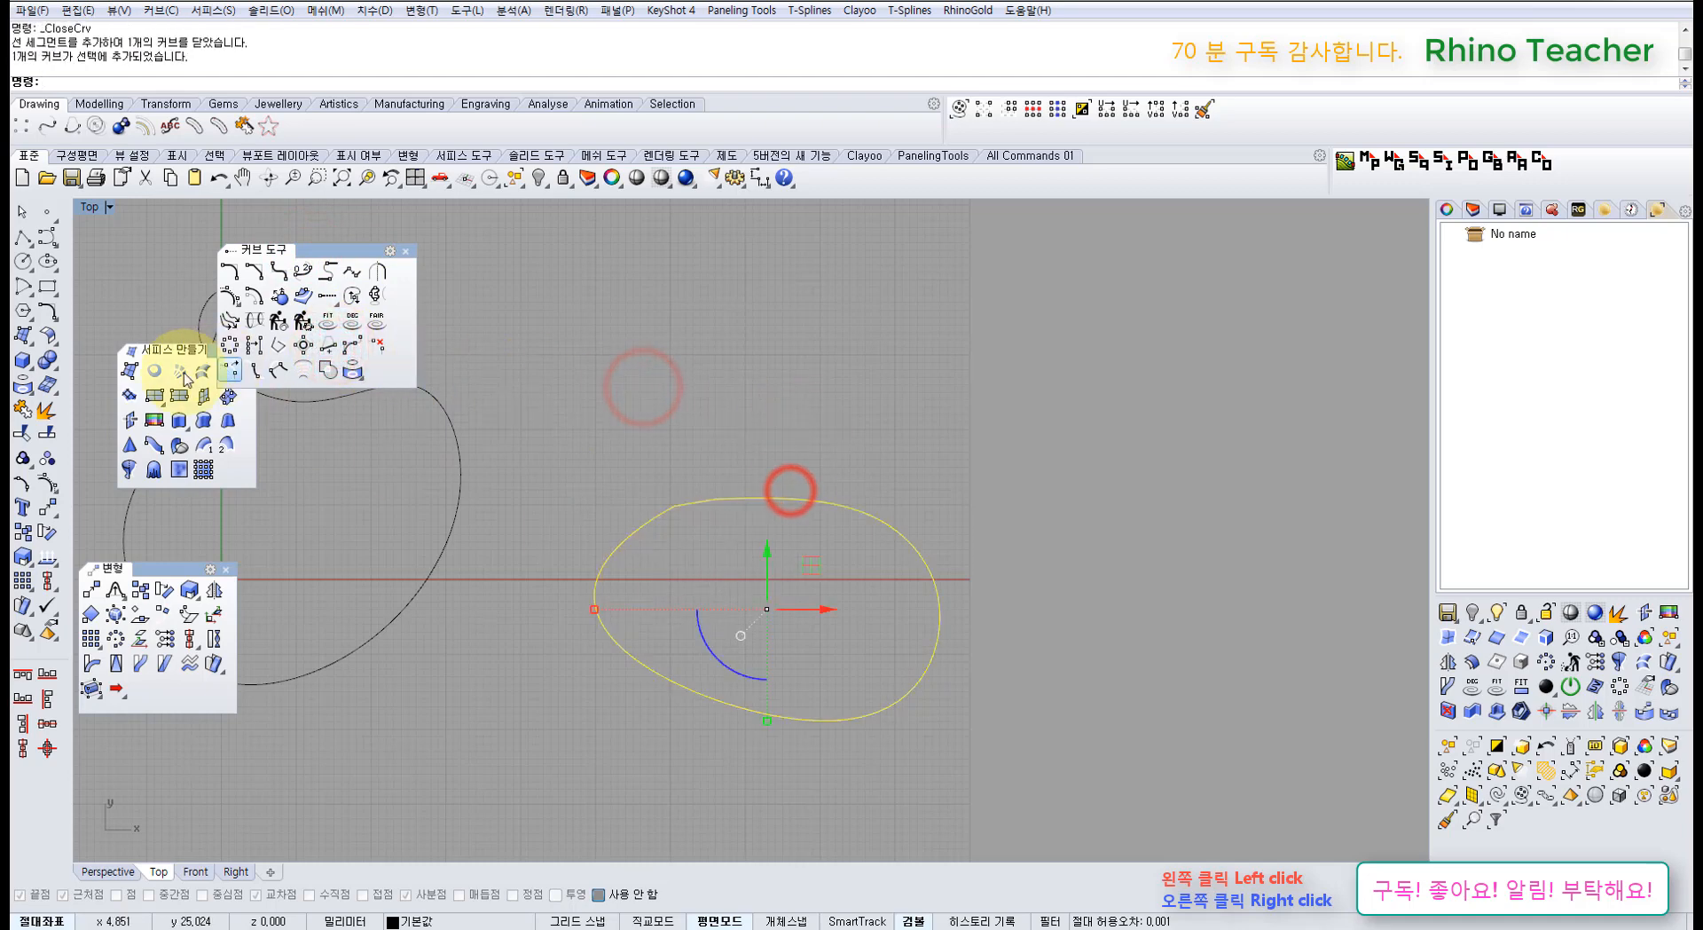
# Step: Fill the closed curve with a planar surface, then delete both the surface and the curve
pyautogui.click(155, 370)
pyautogui.click(616, 414)
pyautogui.click(785, 563)
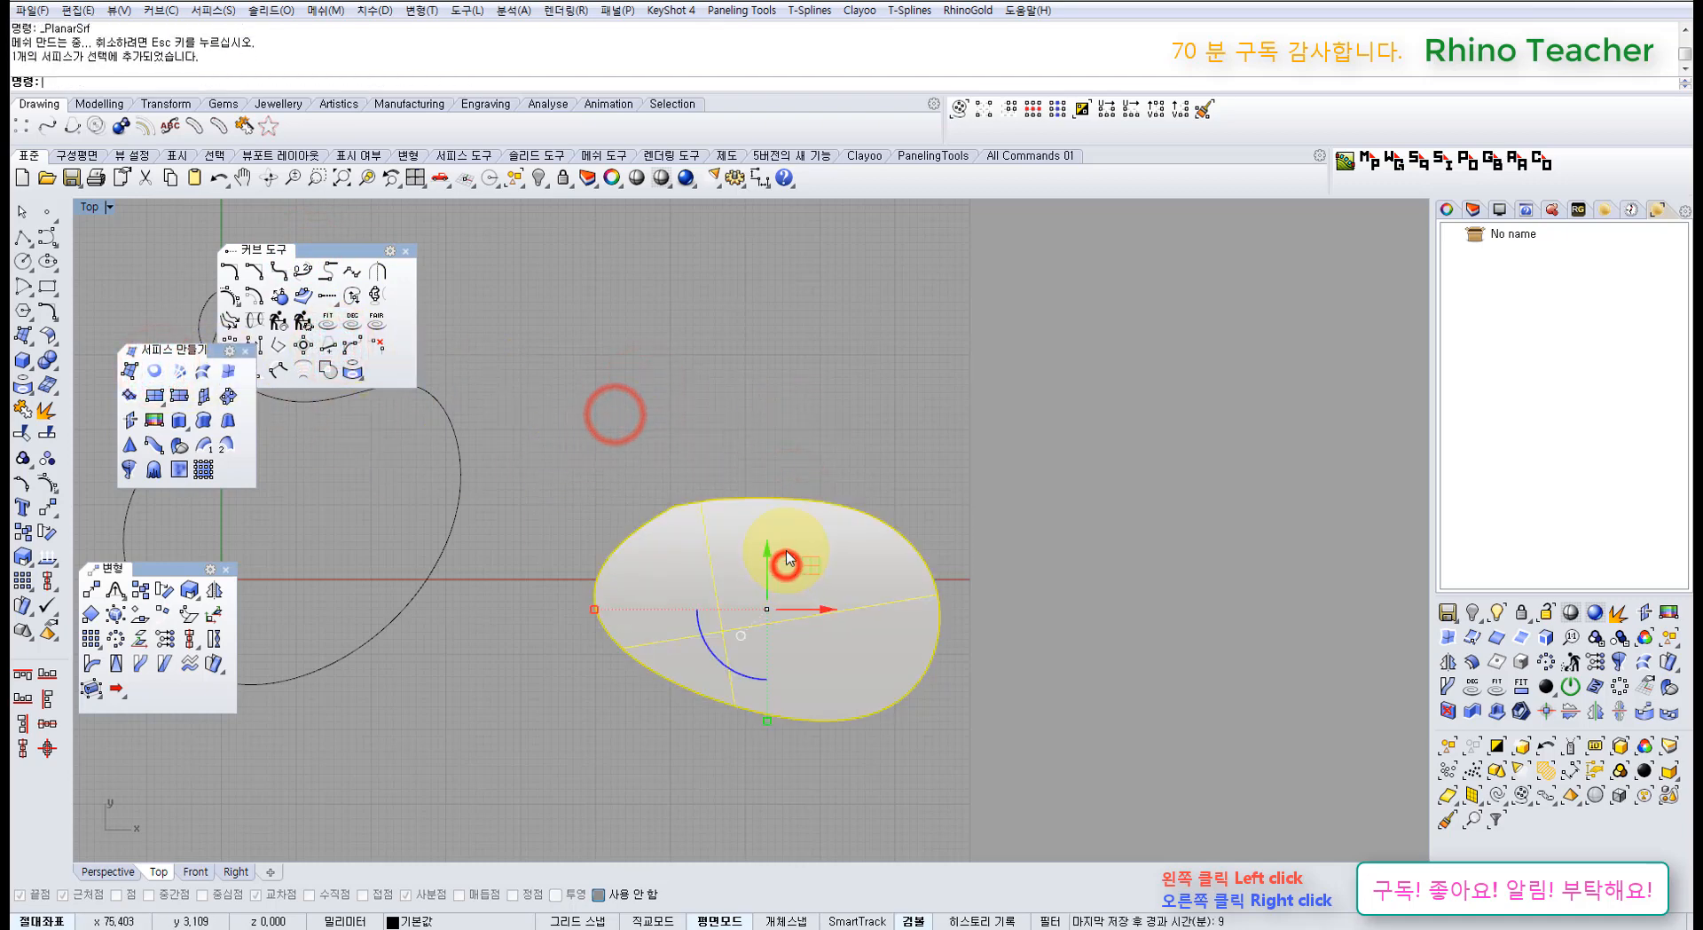
pyautogui.press('Delete')
pyautogui.click(800, 451)
pyautogui.click(641, 541)
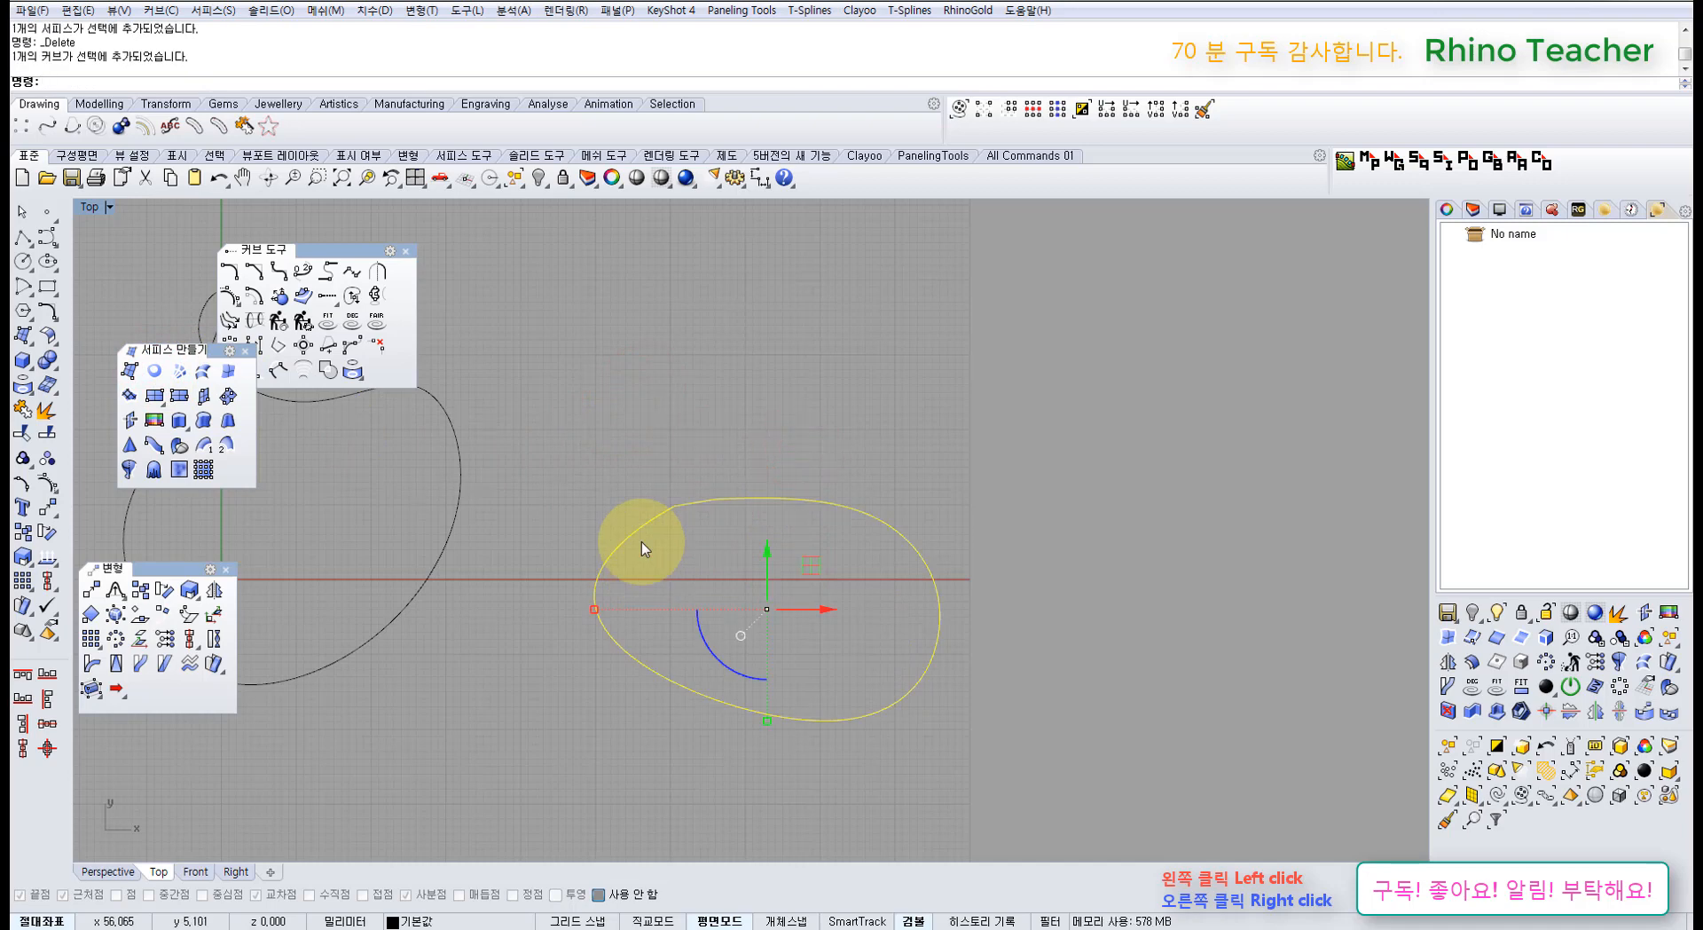
pyautogui.press('Delete')
pyautogui.moveTo(501, 544)
pyautogui.mouseDown(button='right')
pyautogui.moveTo(505, 455)
pyautogui.moveTo(493, 515)
pyautogui.moveTo(613, 577)
pyautogui.mouseUp(button='right')
pyautogui.click(405, 252)
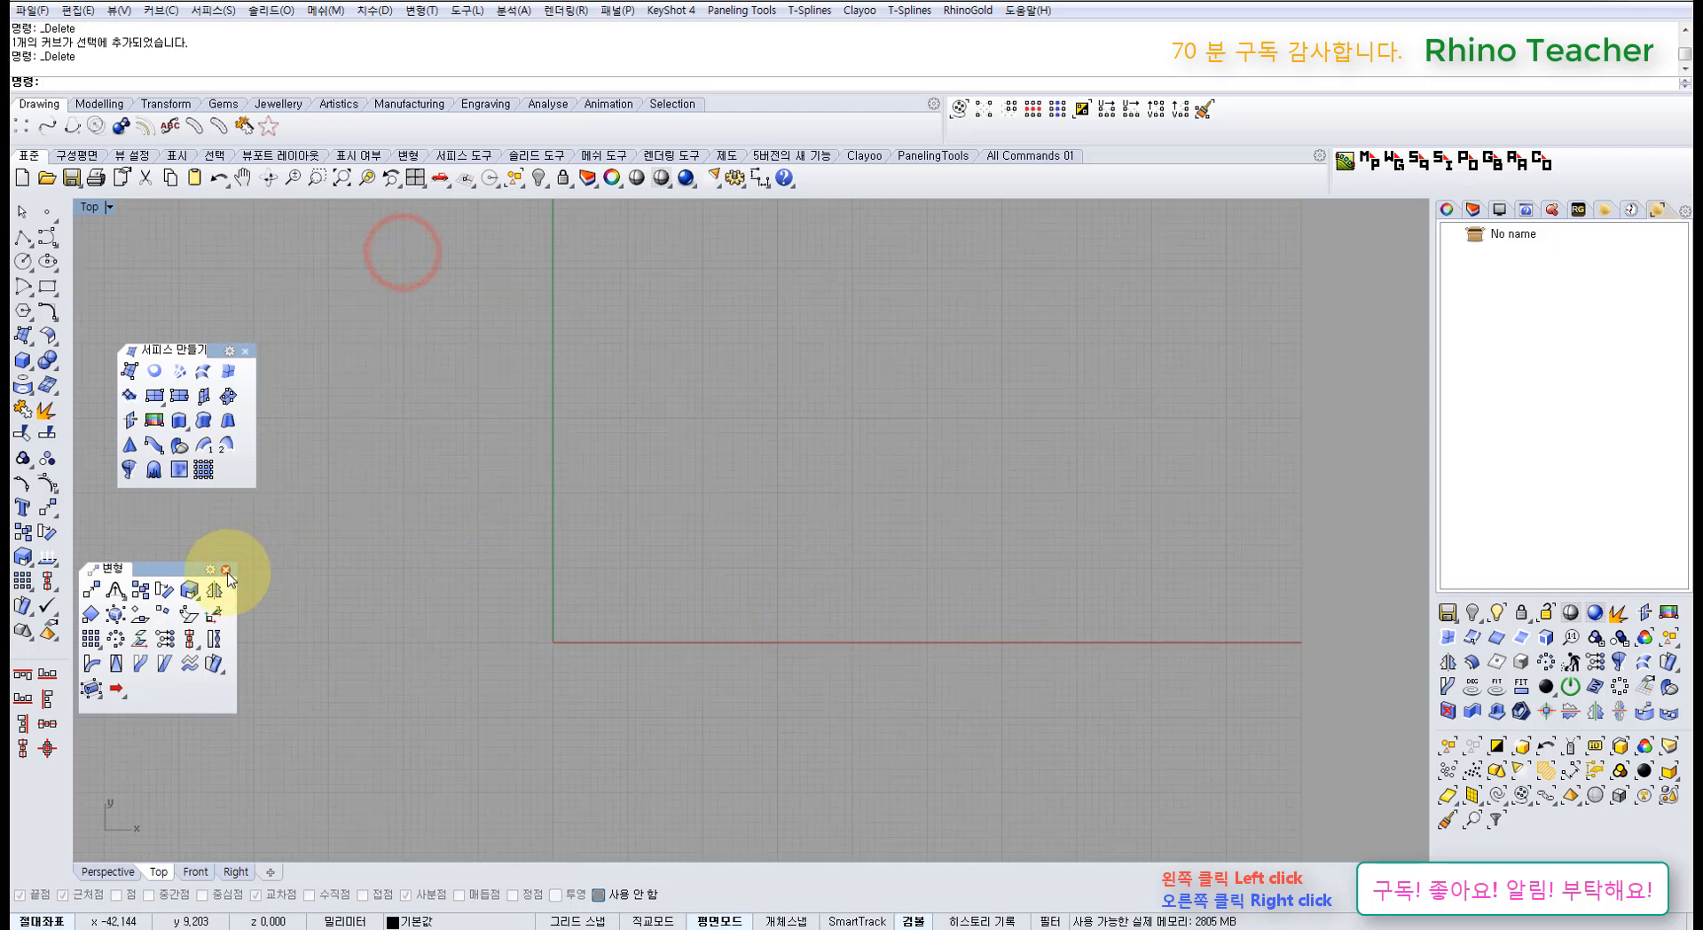
# Step: Draw a circle centred at the origin (0)
pyautogui.click(226, 570)
pyautogui.click(320, 532)
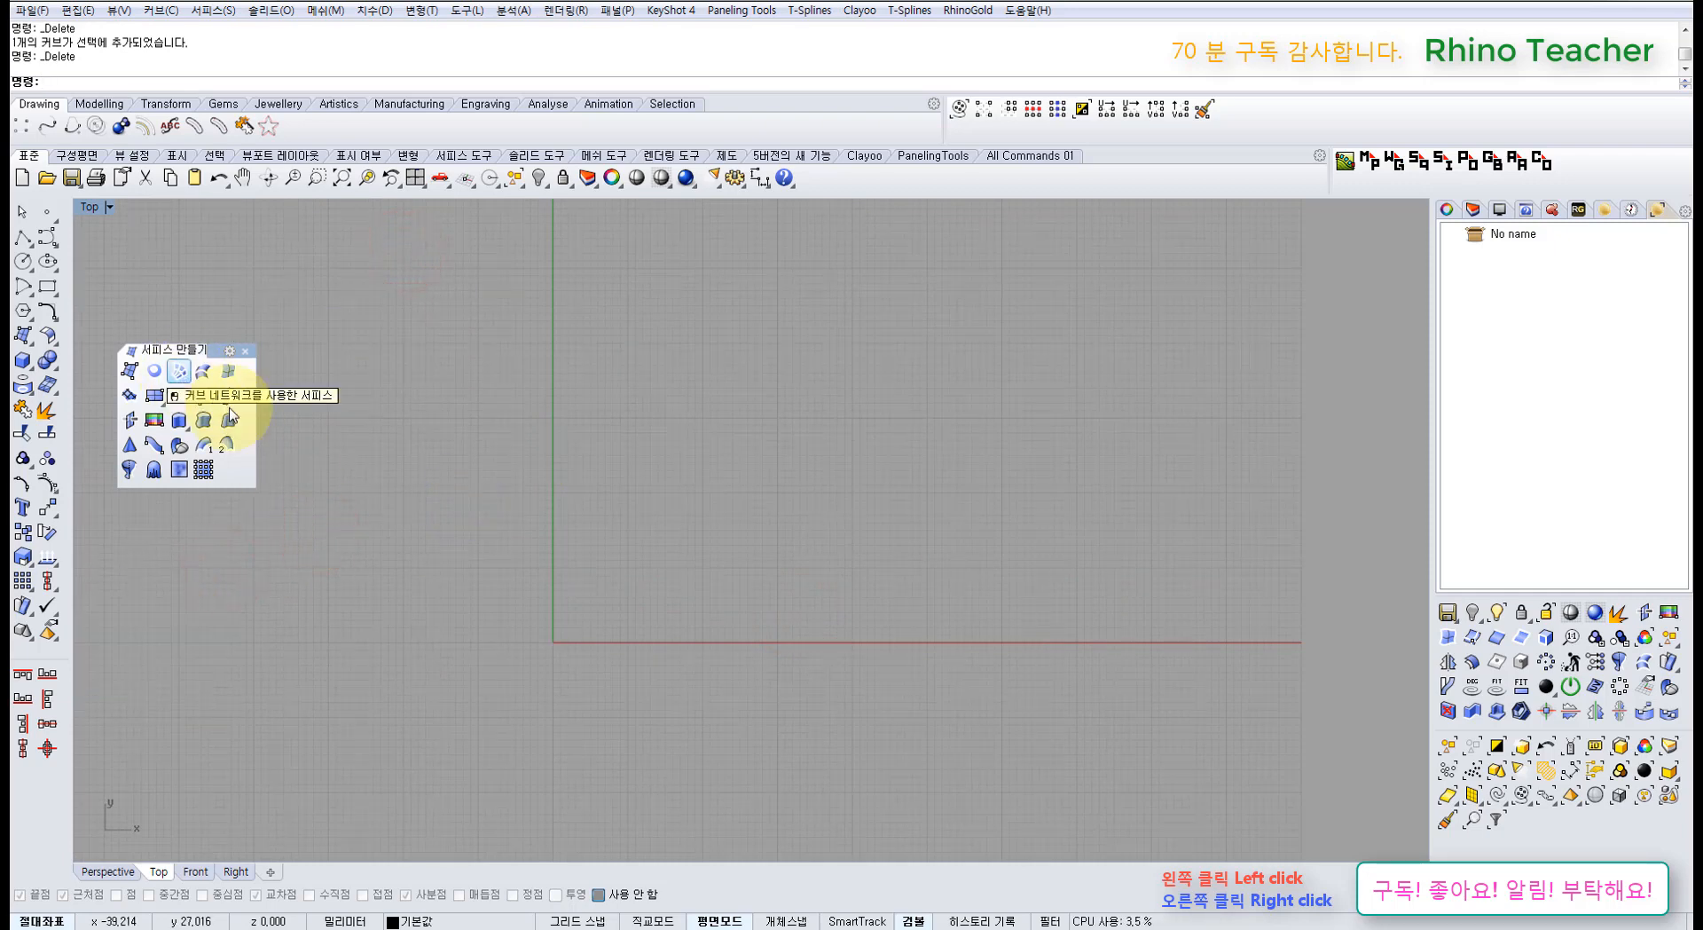
pyautogui.click(412, 538)
pyautogui.moveTo(432, 601); pyautogui.dragTo(508, 528, button='right')
pyautogui.click(23, 261)
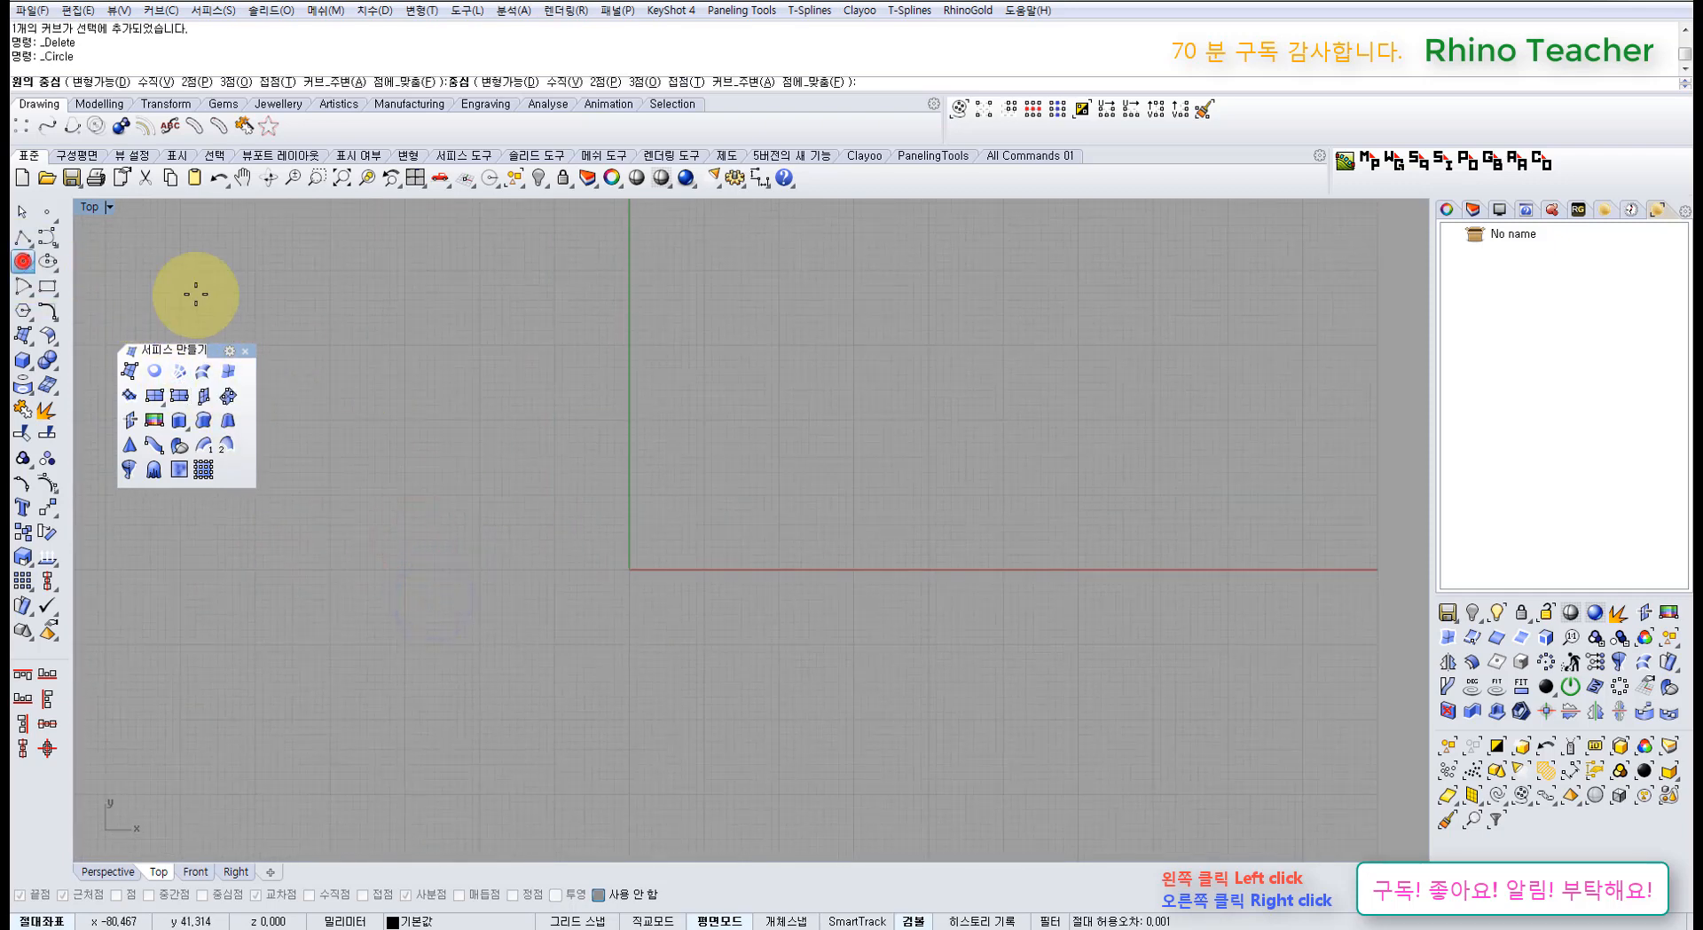
pyautogui.write('0')
pyautogui.press('Return')
pyautogui.click(847, 537)
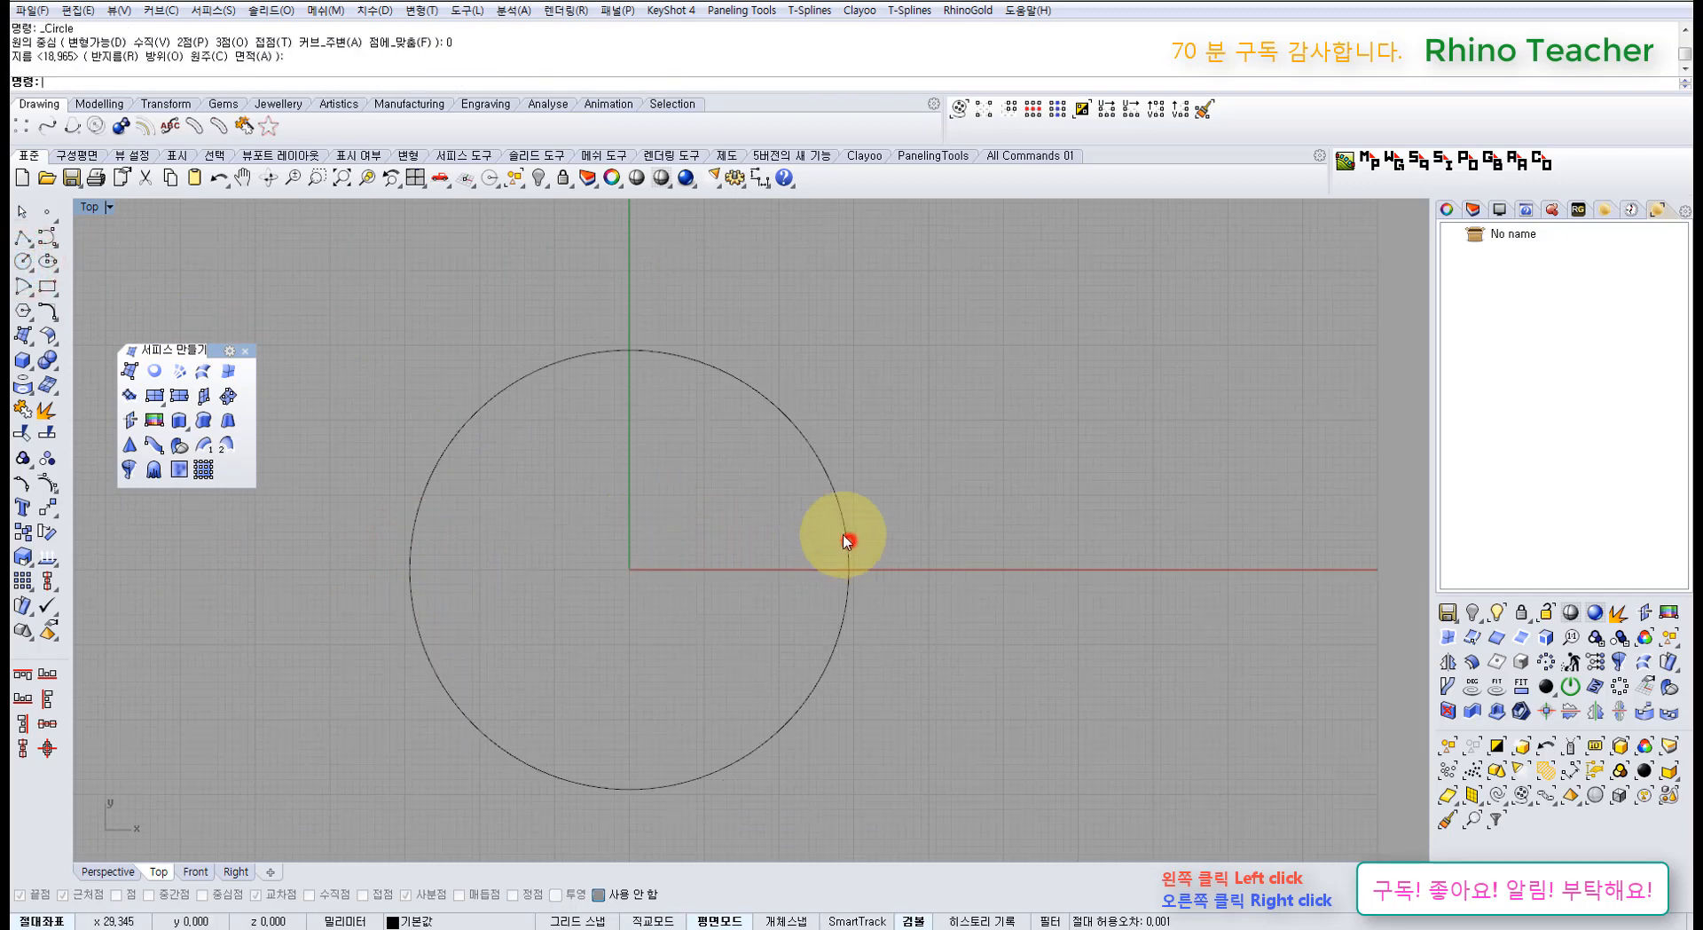
# Step: Draw horizontal and vertical diameter lines across the circle's quadrants
pyautogui.click(23, 236)
pyautogui.click(404, 573)
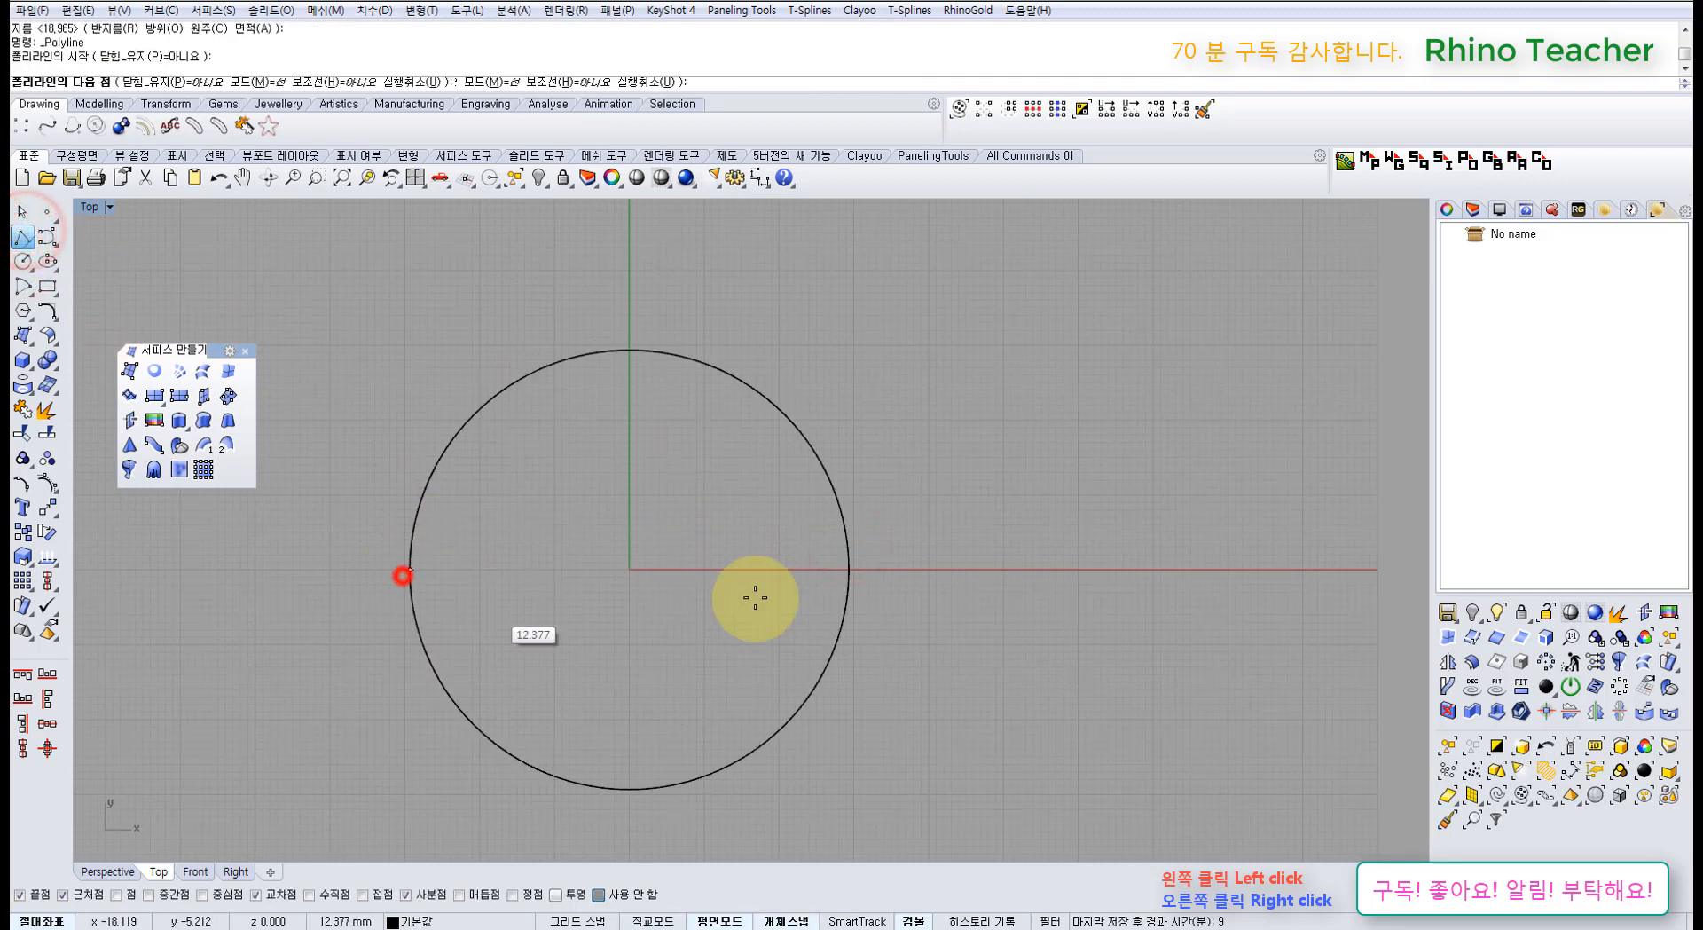
pyautogui.click(847, 567)
pyautogui.rightClick(674, 482)
pyautogui.rightClick(646, 427)
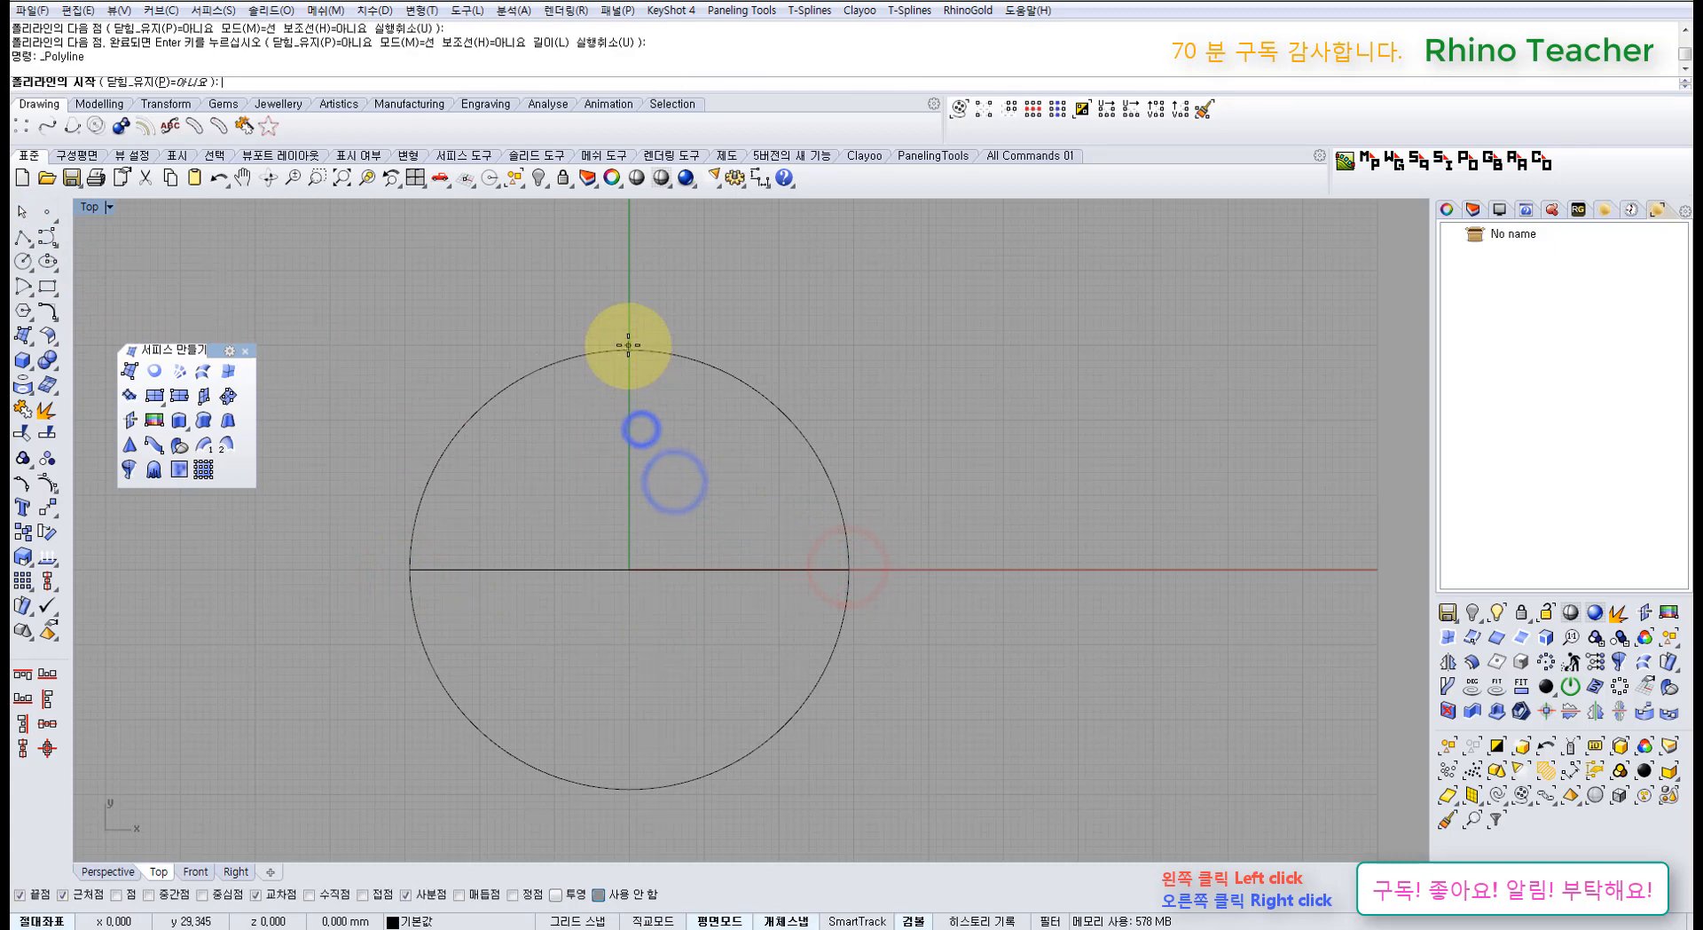
pyautogui.click(629, 350)
pyautogui.click(630, 786)
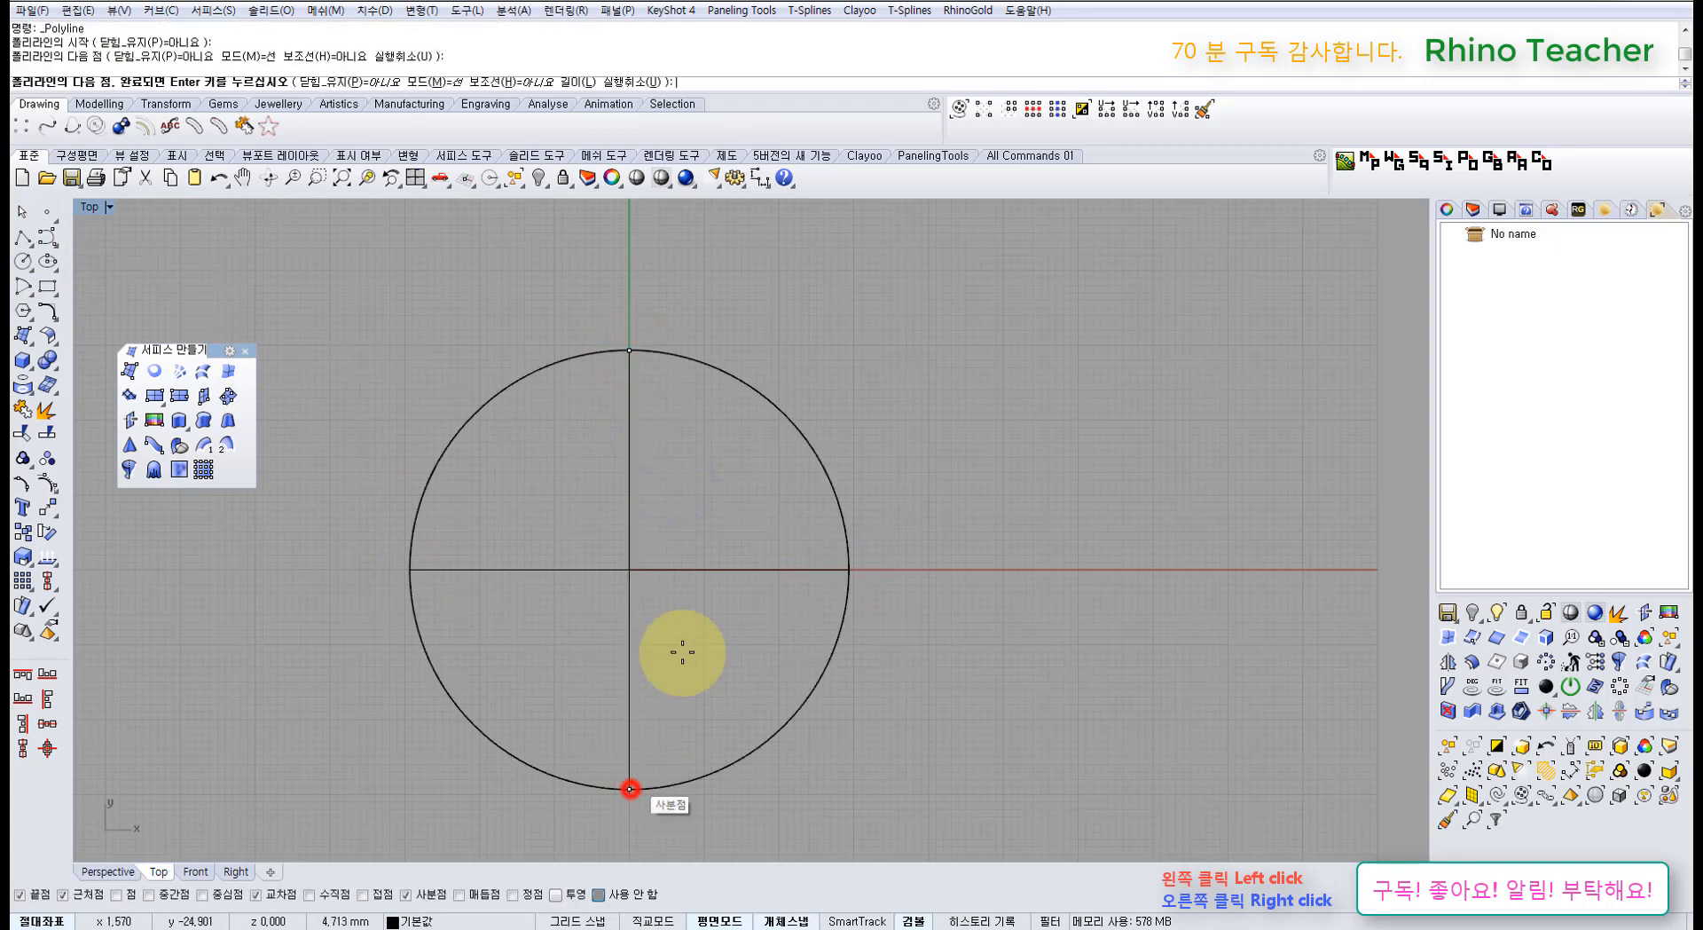
pyautogui.rightClick(684, 653)
# Step: Show both lines' control points and change the lines to degree 3
pyautogui.moveTo(733, 642); pyautogui.dragTo(566, 525)
pyautogui.press('F10')
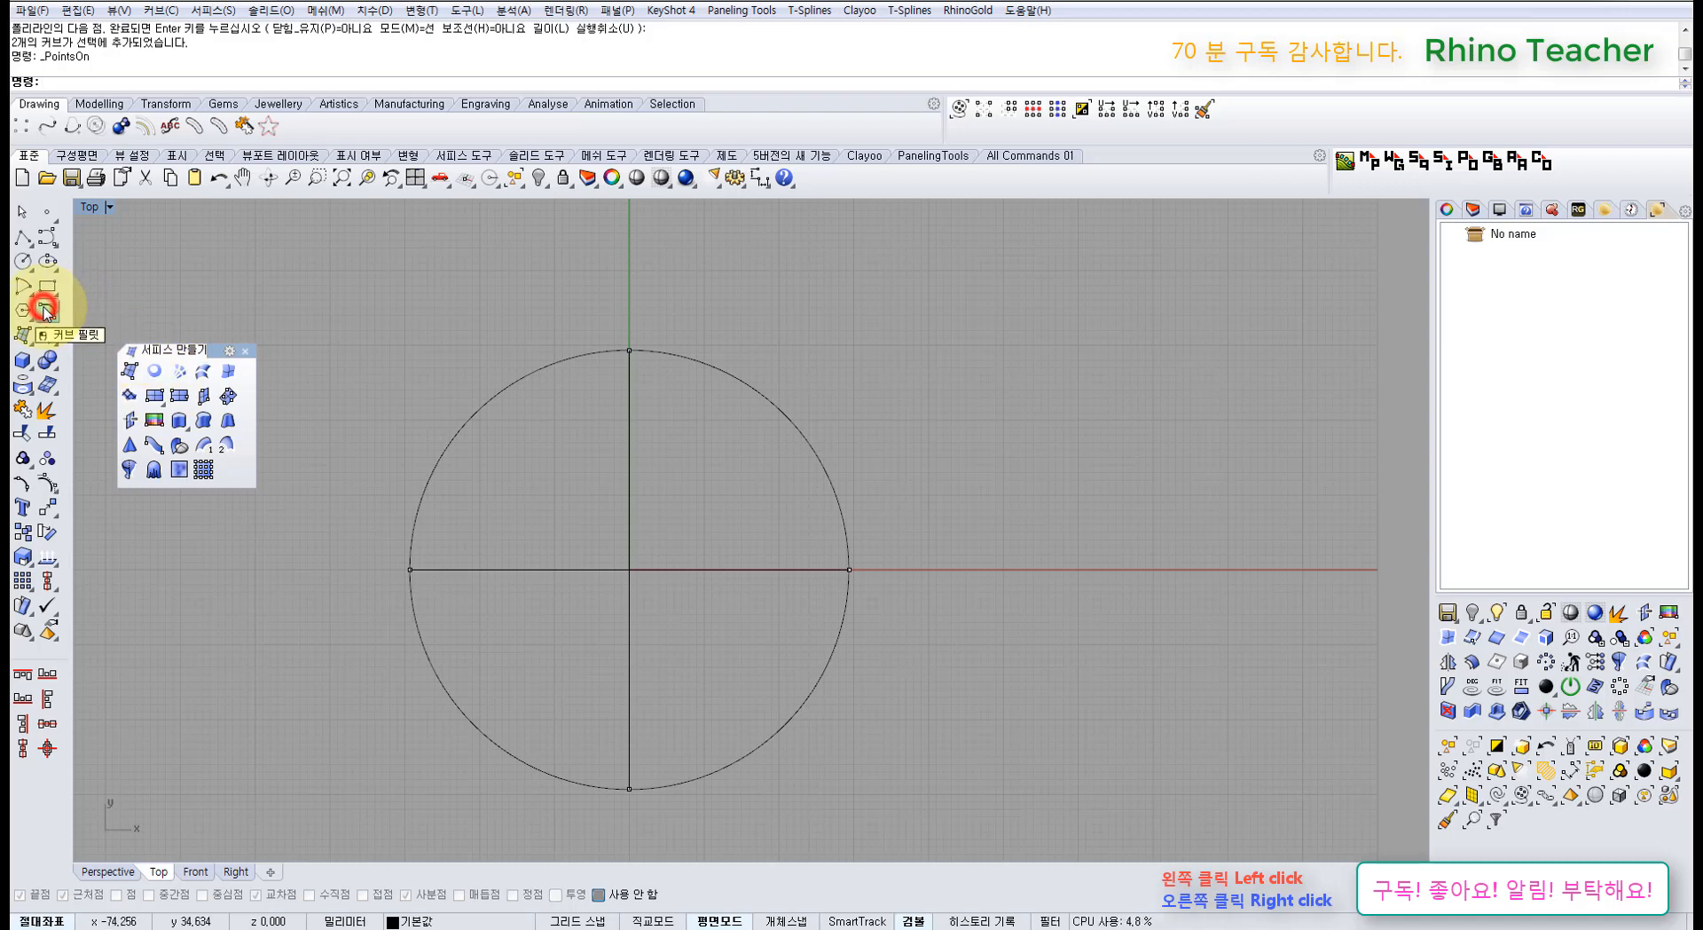
pyautogui.click(45, 310)
pyautogui.click(193, 368)
pyautogui.moveTo(684, 618); pyautogui.dragTo(582, 530)
pyautogui.rightClick(582, 530)
pyautogui.write('3')
pyautogui.press('Return')
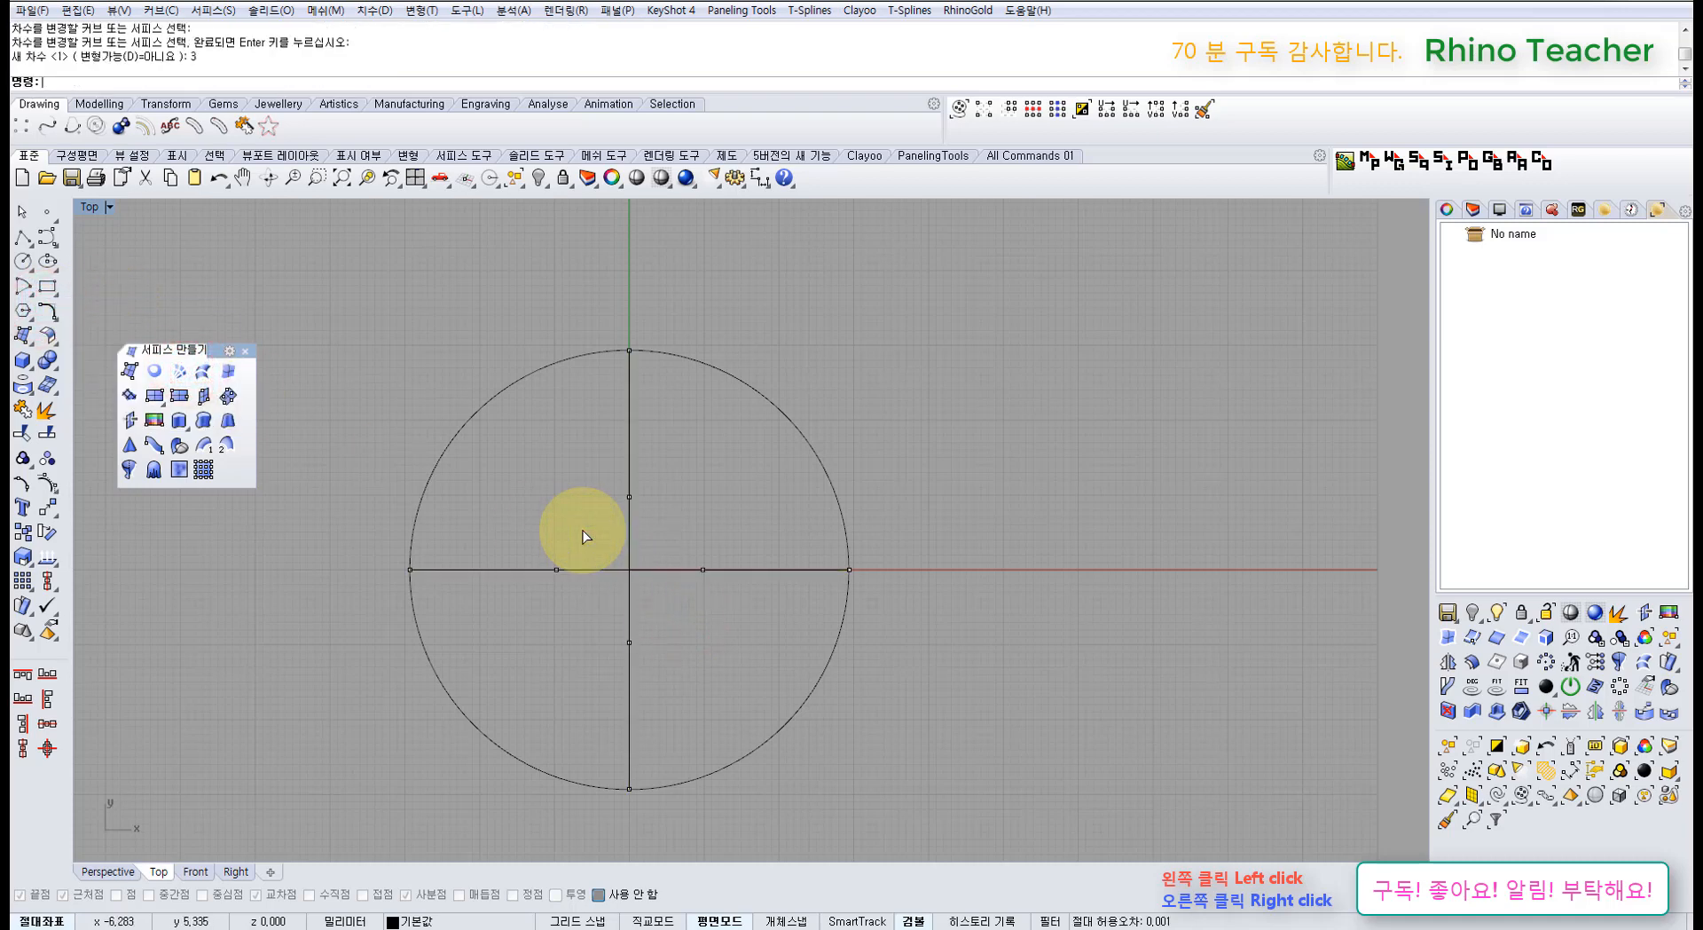
# Step: Raise the four inner control points upward in the maximized Perspective view to form arches
pyautogui.moveTo(471, 468); pyautogui.dragTo(743, 680)
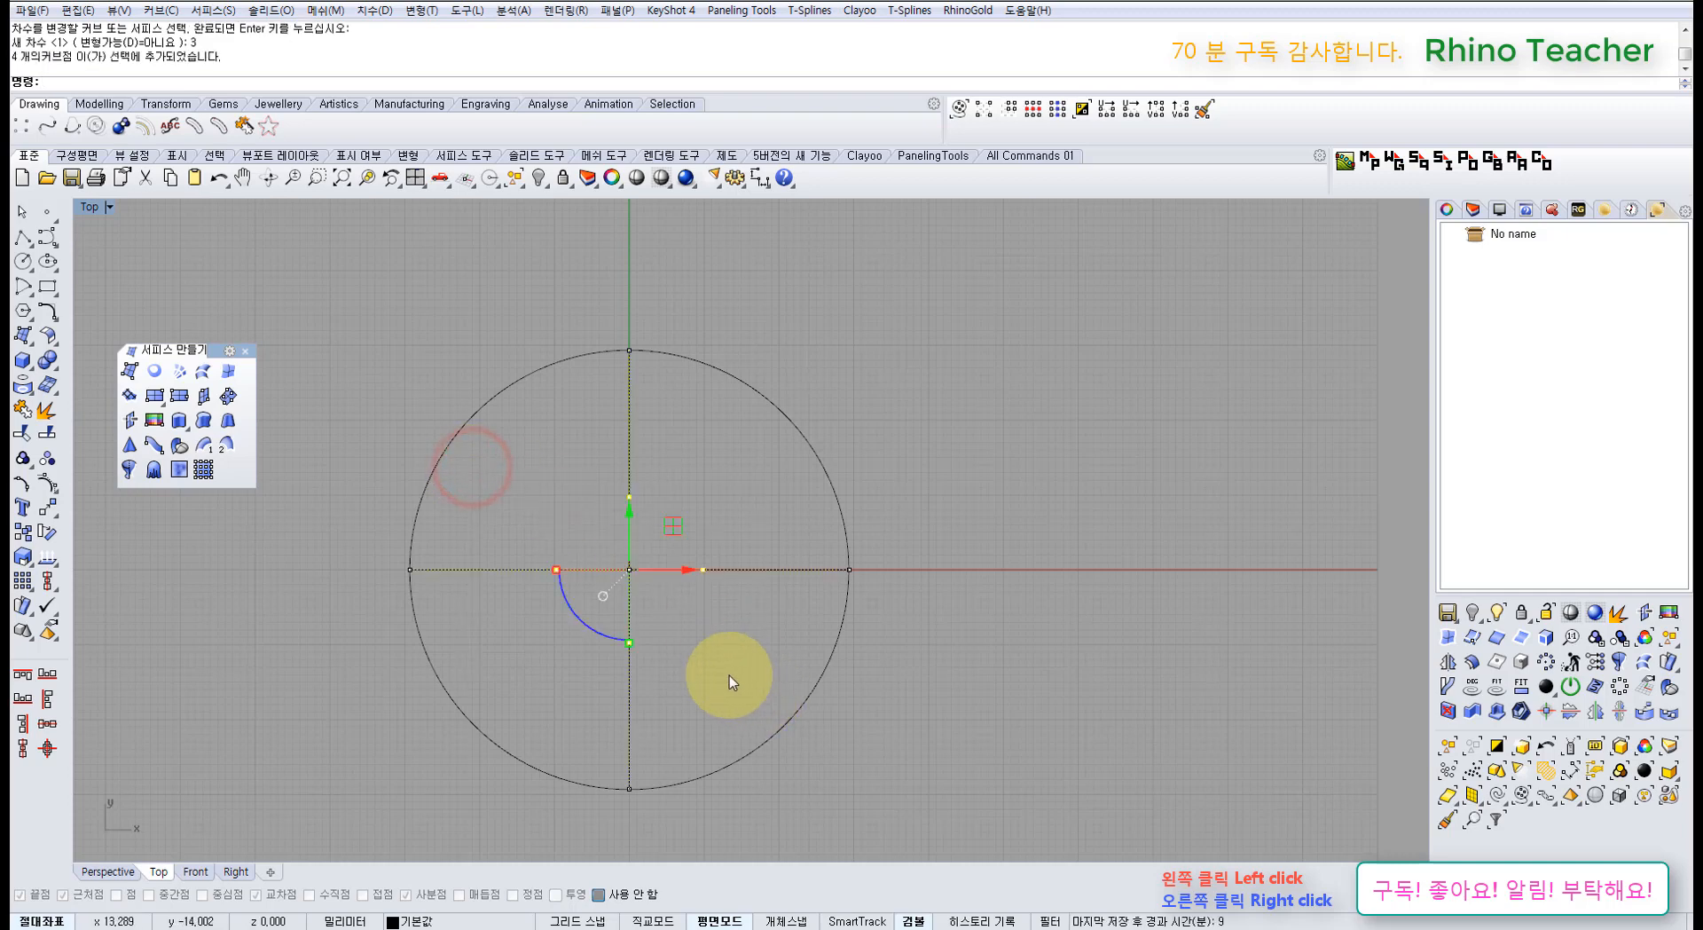
pyautogui.hotkey('ctrl', 'F4')
pyautogui.moveTo(703, 671); pyautogui.dragTo(696, 631, button='right')
pyautogui.moveTo(568, 448); pyautogui.dragTo(582, 384)
pyautogui.moveTo(656, 431)
pyautogui.mouseDown(button='right')
pyautogui.moveTo(627, 551)
pyautogui.moveTo(654, 609)
pyautogui.moveTo(645, 588)
pyautogui.moveTo(750, 595)
pyautogui.moveTo(743, 534)
pyautogui.mouseUp(button='right')
# Step: Select both arcs and the circle, then start and cancel a Curve Network surface
pyautogui.click(753, 518)
pyautogui.click(687, 457)
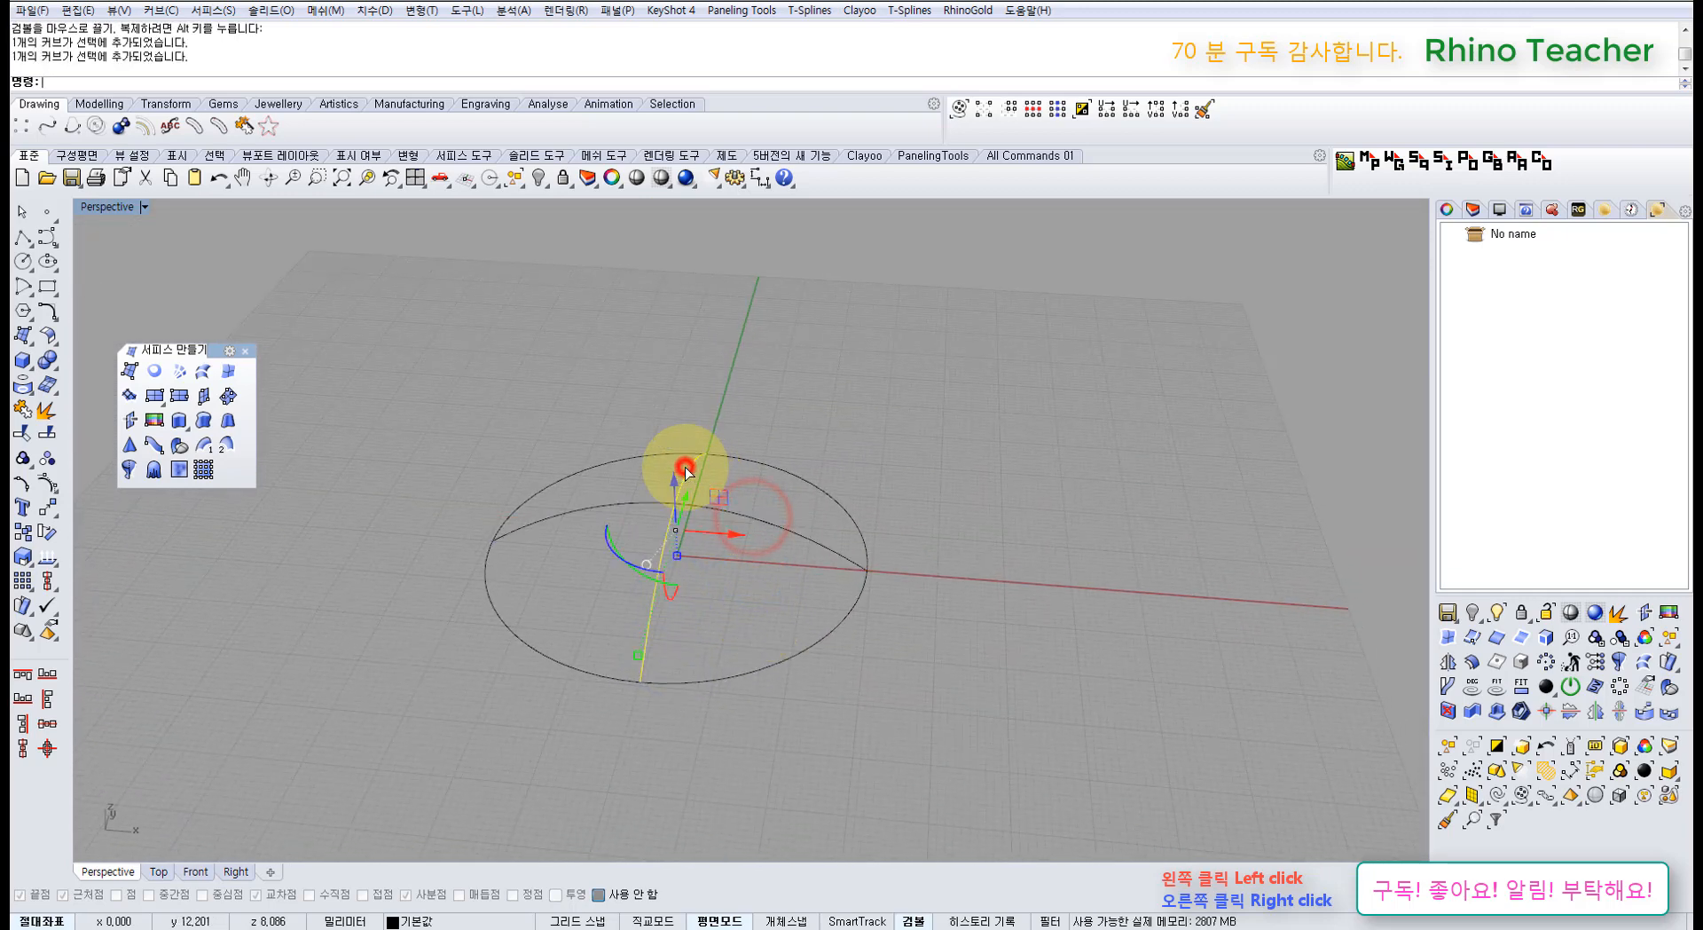
pyautogui.click(777, 661)
pyautogui.click(935, 699)
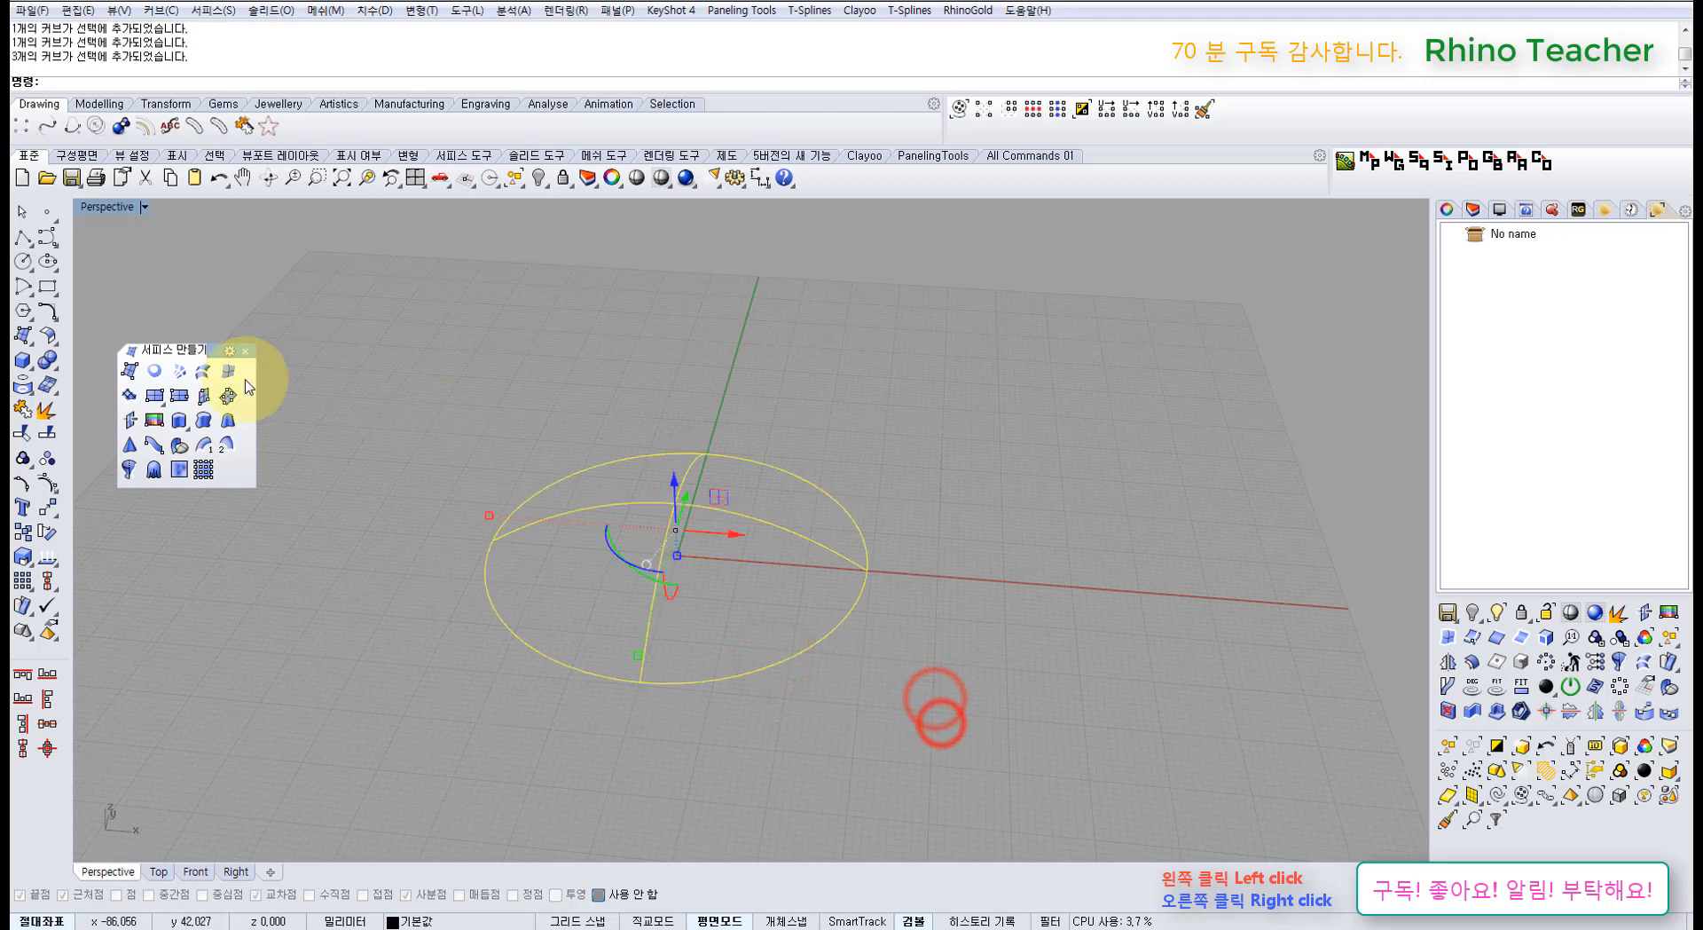
pyautogui.click(179, 371)
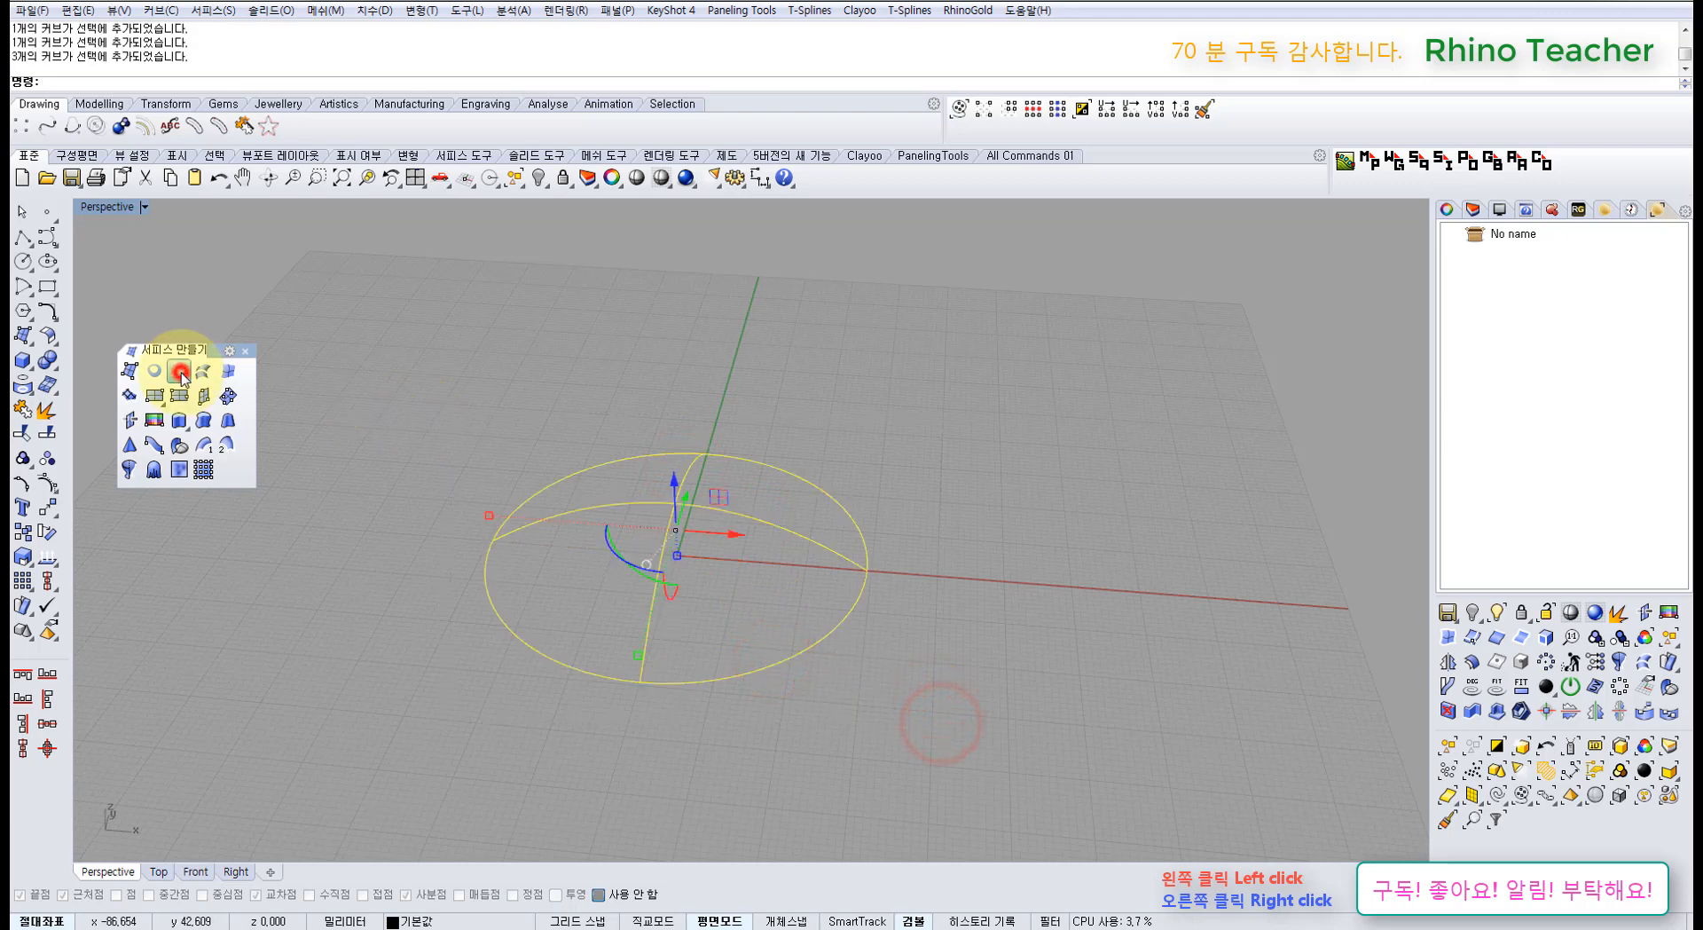
pyautogui.rightClick(466, 320)
# Step: Show the Help panel for Network Surface and play its help video
pyautogui.moveTo(587, 467); pyautogui.dragTo(757, 618, button='right')
pyautogui.scroll(4, 697, 539)
pyautogui.moveTo(758, 637); pyautogui.dragTo(822, 635, button='right')
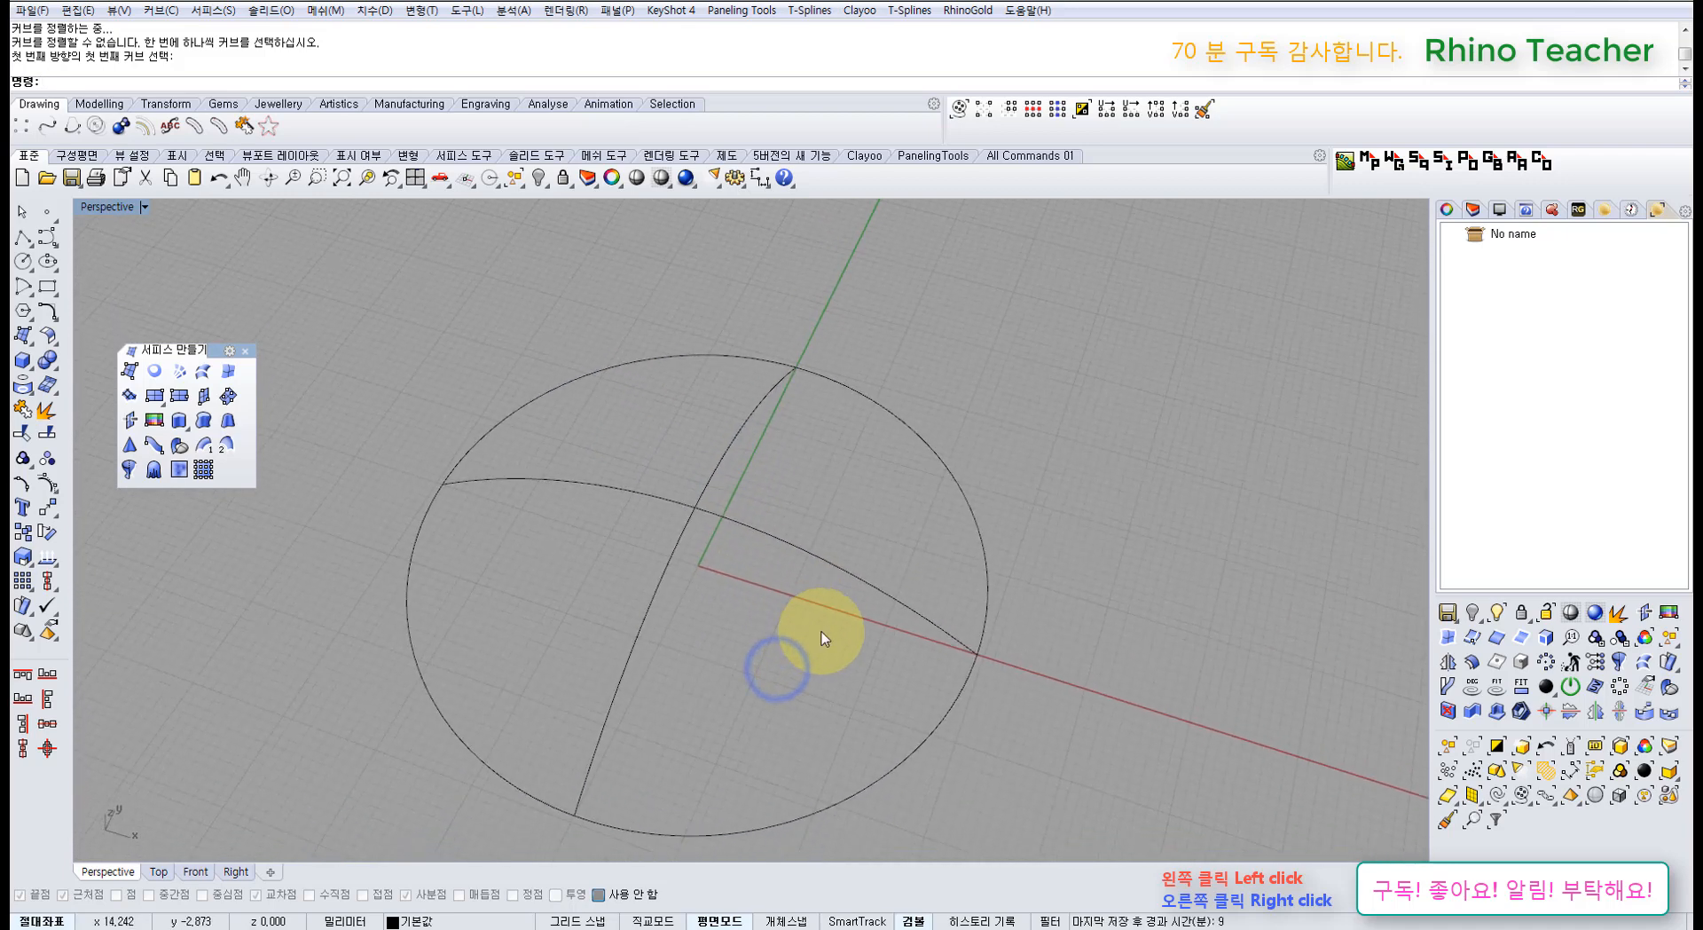
pyautogui.click(1526, 210)
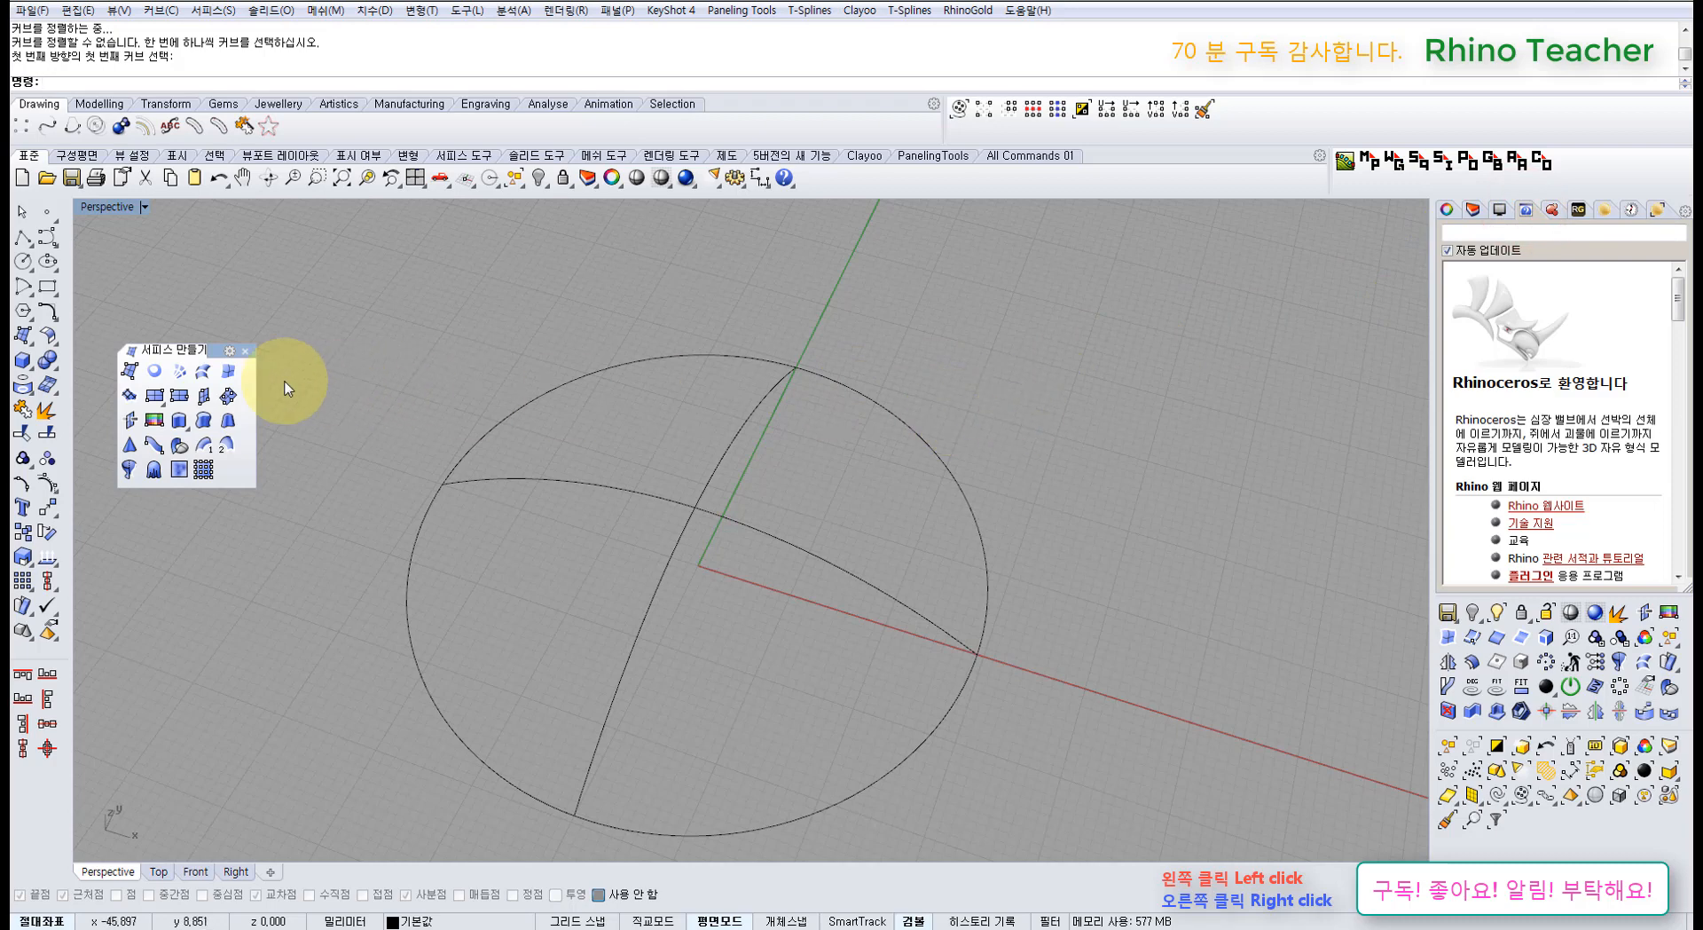
pyautogui.click(179, 371)
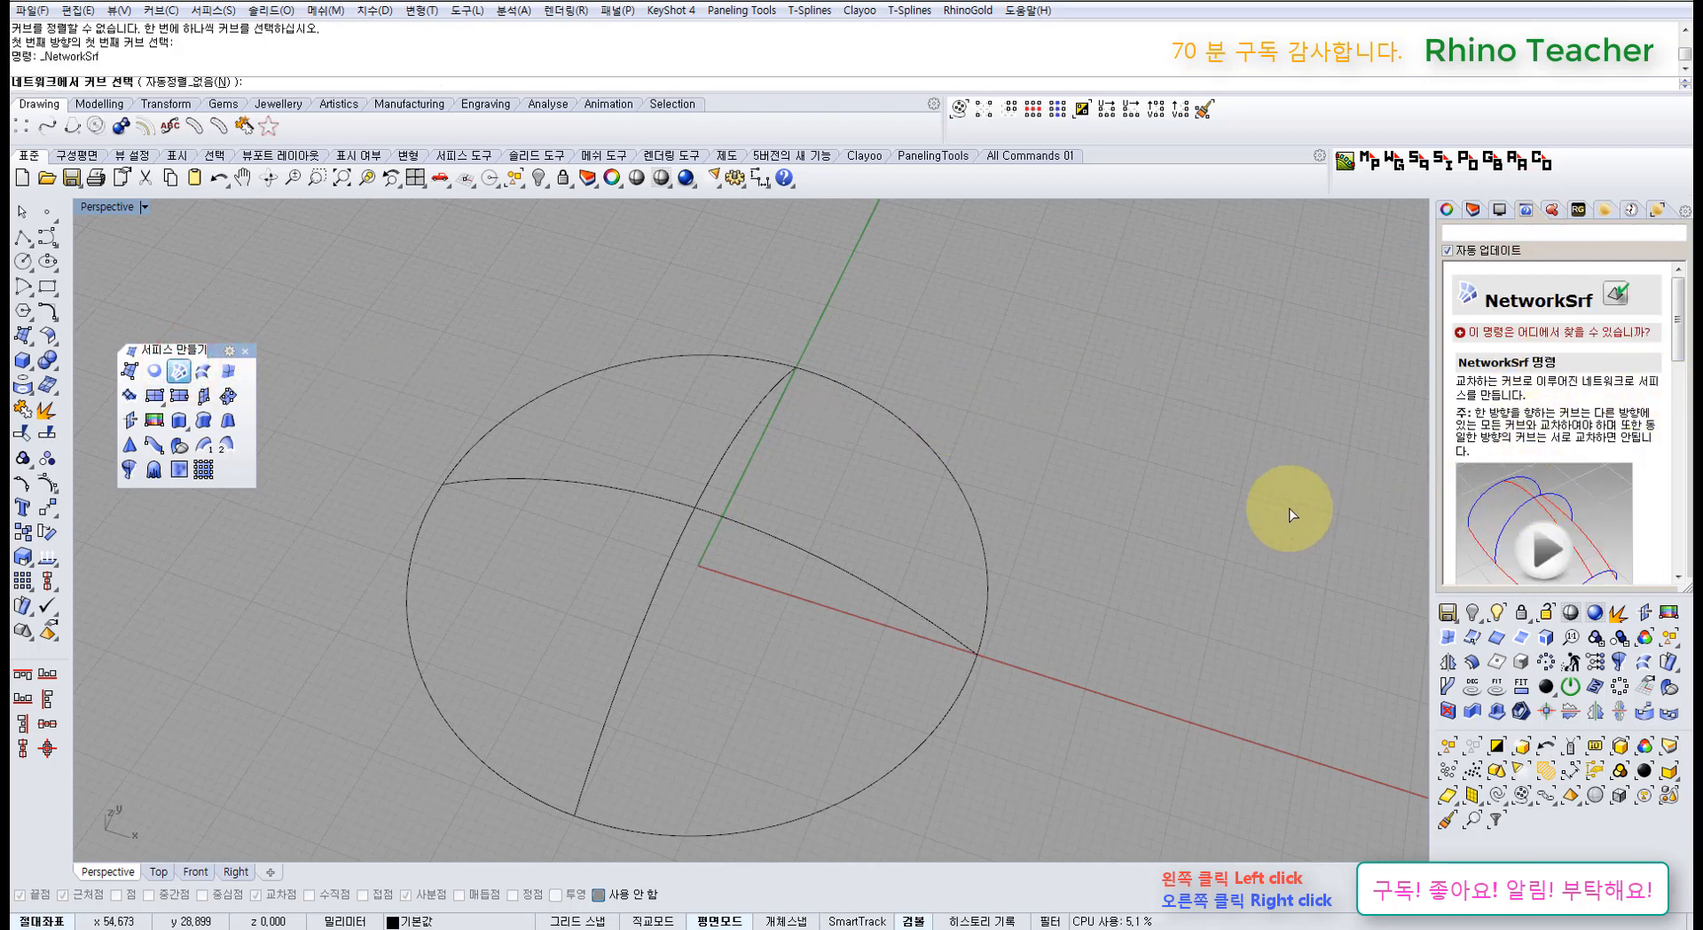
pyautogui.moveTo(1677, 341); pyautogui.dragTo(1679, 417)
pyautogui.click(1555, 361)
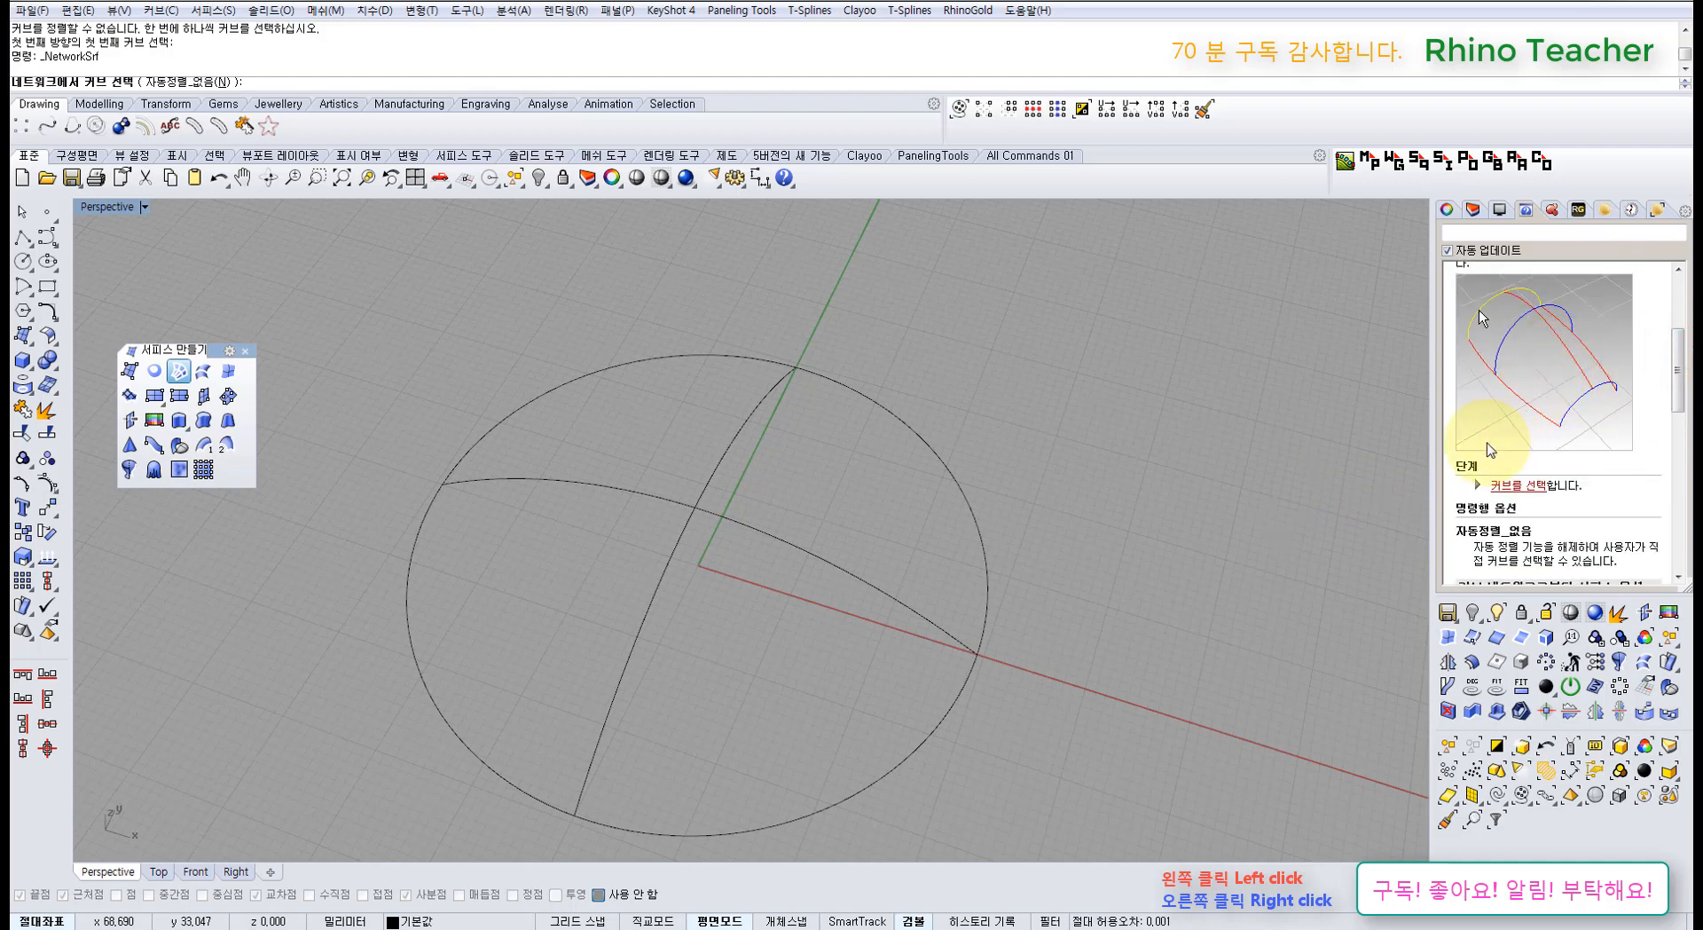
pyautogui.click(1225, 530)
# Step: Window-select the circle and both crossing arcs as the network curves and accept them
pyautogui.moveTo(1123, 585); pyautogui.dragTo(1158, 487, button='right')
pyautogui.click(1446, 212)
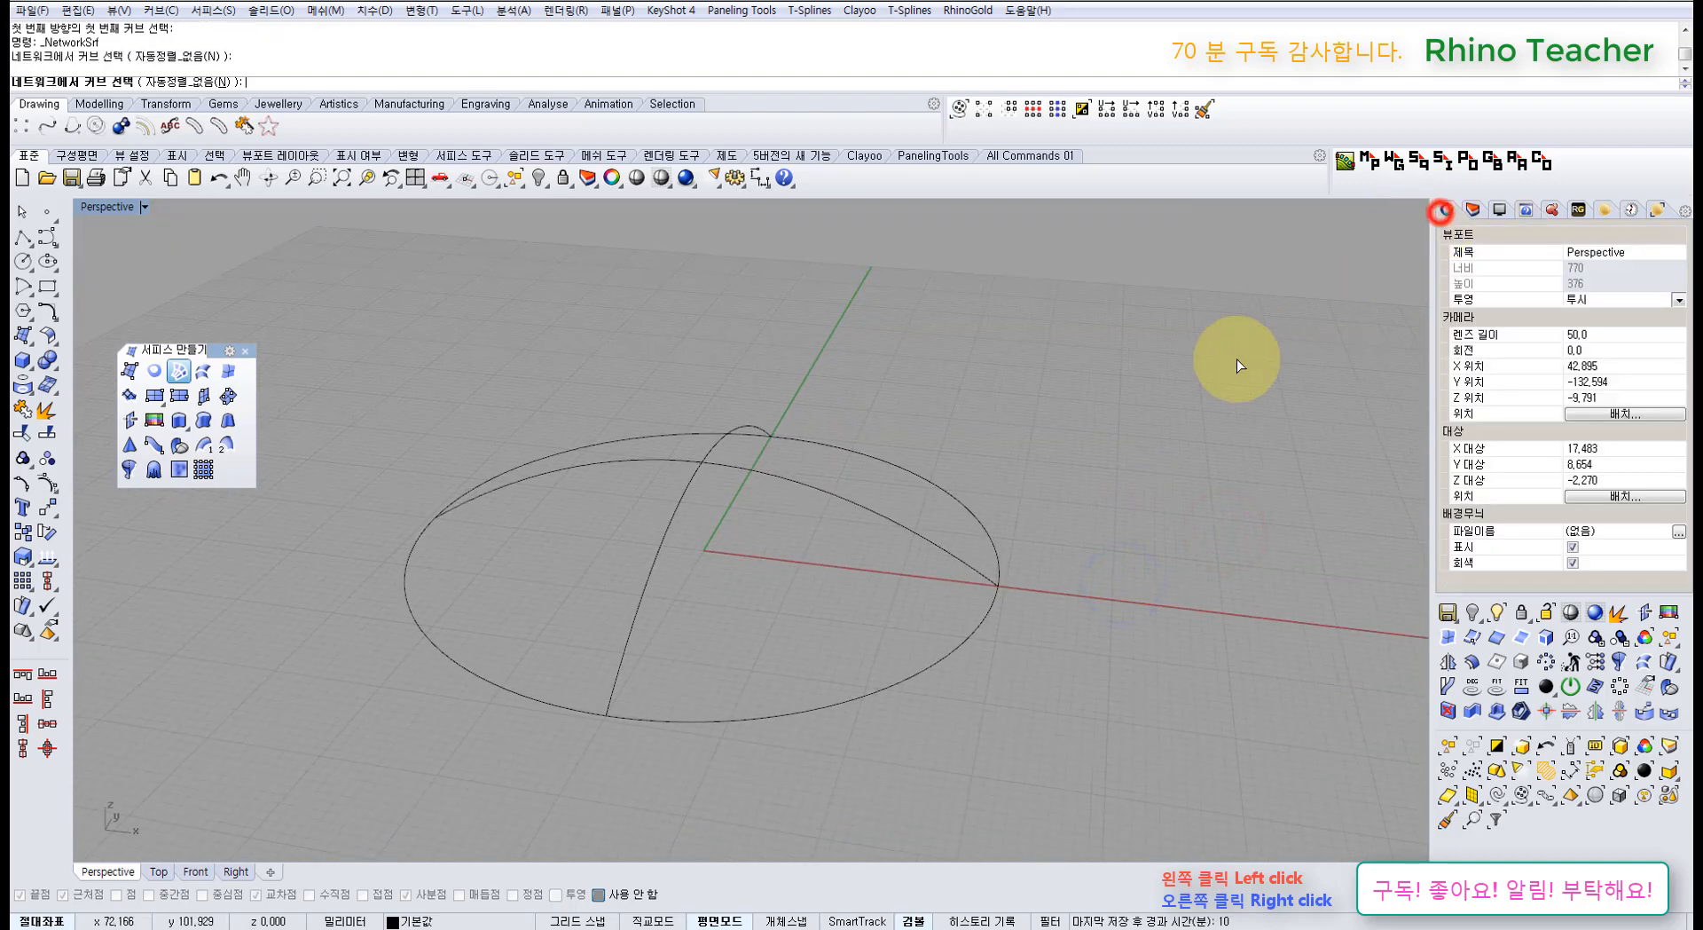
pyautogui.moveTo(1190, 390); pyautogui.dragTo(951, 486, button='right')
pyautogui.click(821, 480)
pyautogui.moveTo(1068, 699); pyautogui.dragTo(663, 486)
pyautogui.scroll(-6, 664, 486)
pyautogui.moveTo(790, 545); pyautogui.dragTo(825, 584, button='right')
pyautogui.rightClick(814, 571)
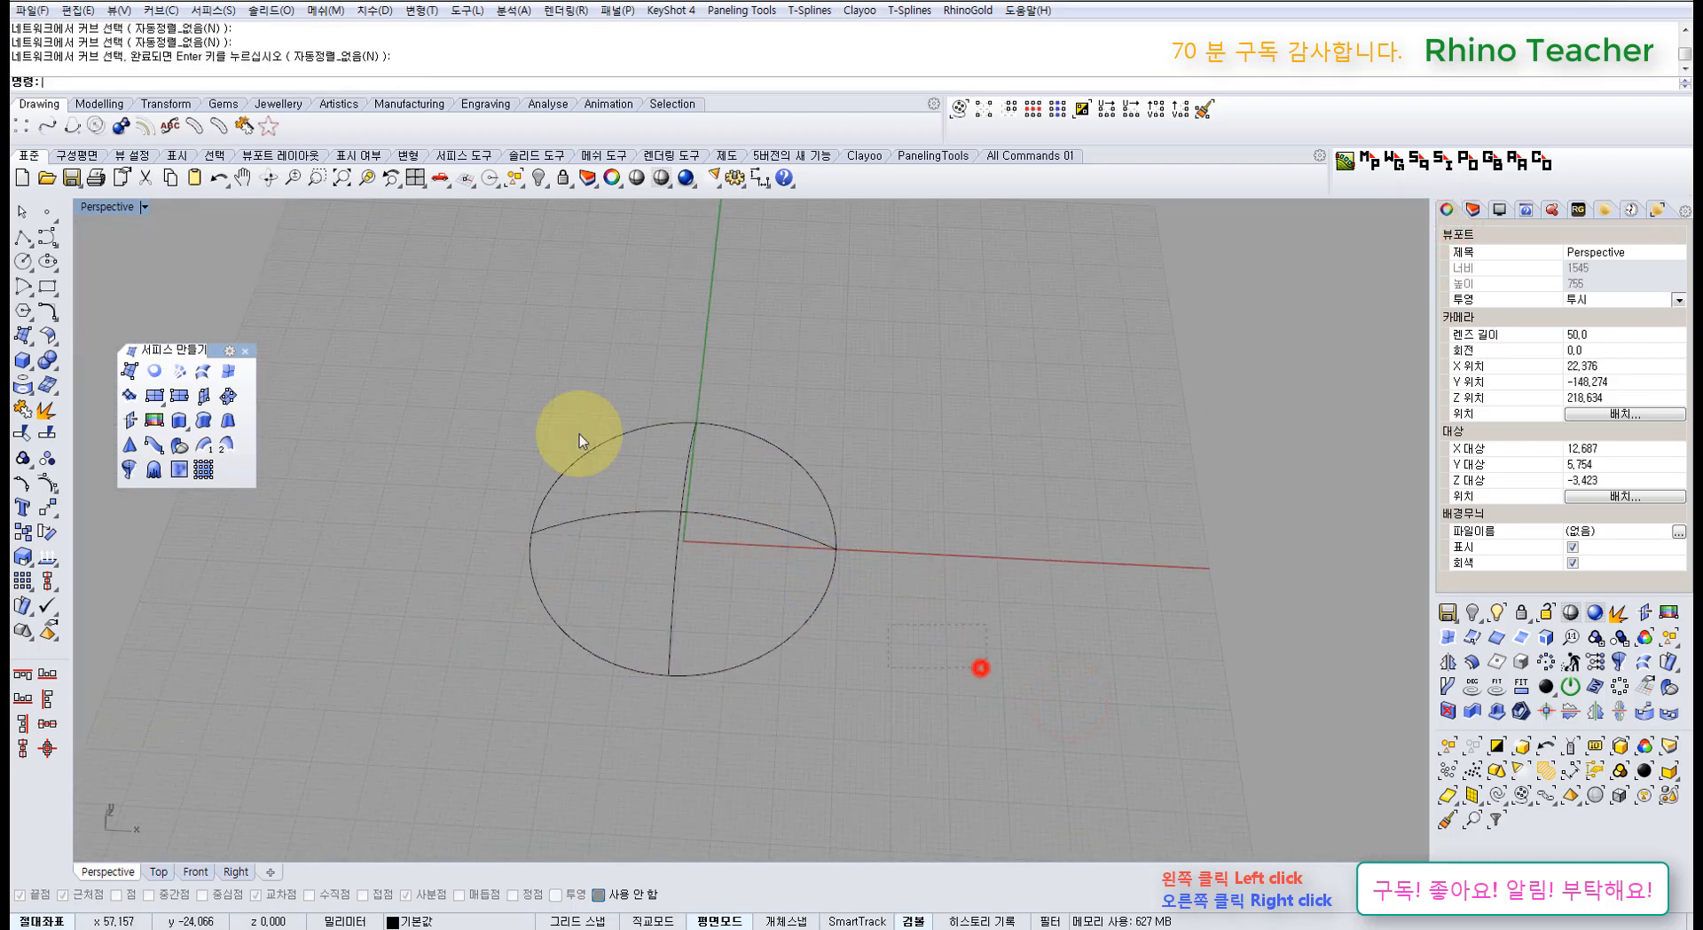
# Step: Copy the circle-and-arcs set to the right of the originals
pyautogui.press('Escape')
pyautogui.click(23, 532)
pyautogui.click(380, 670)
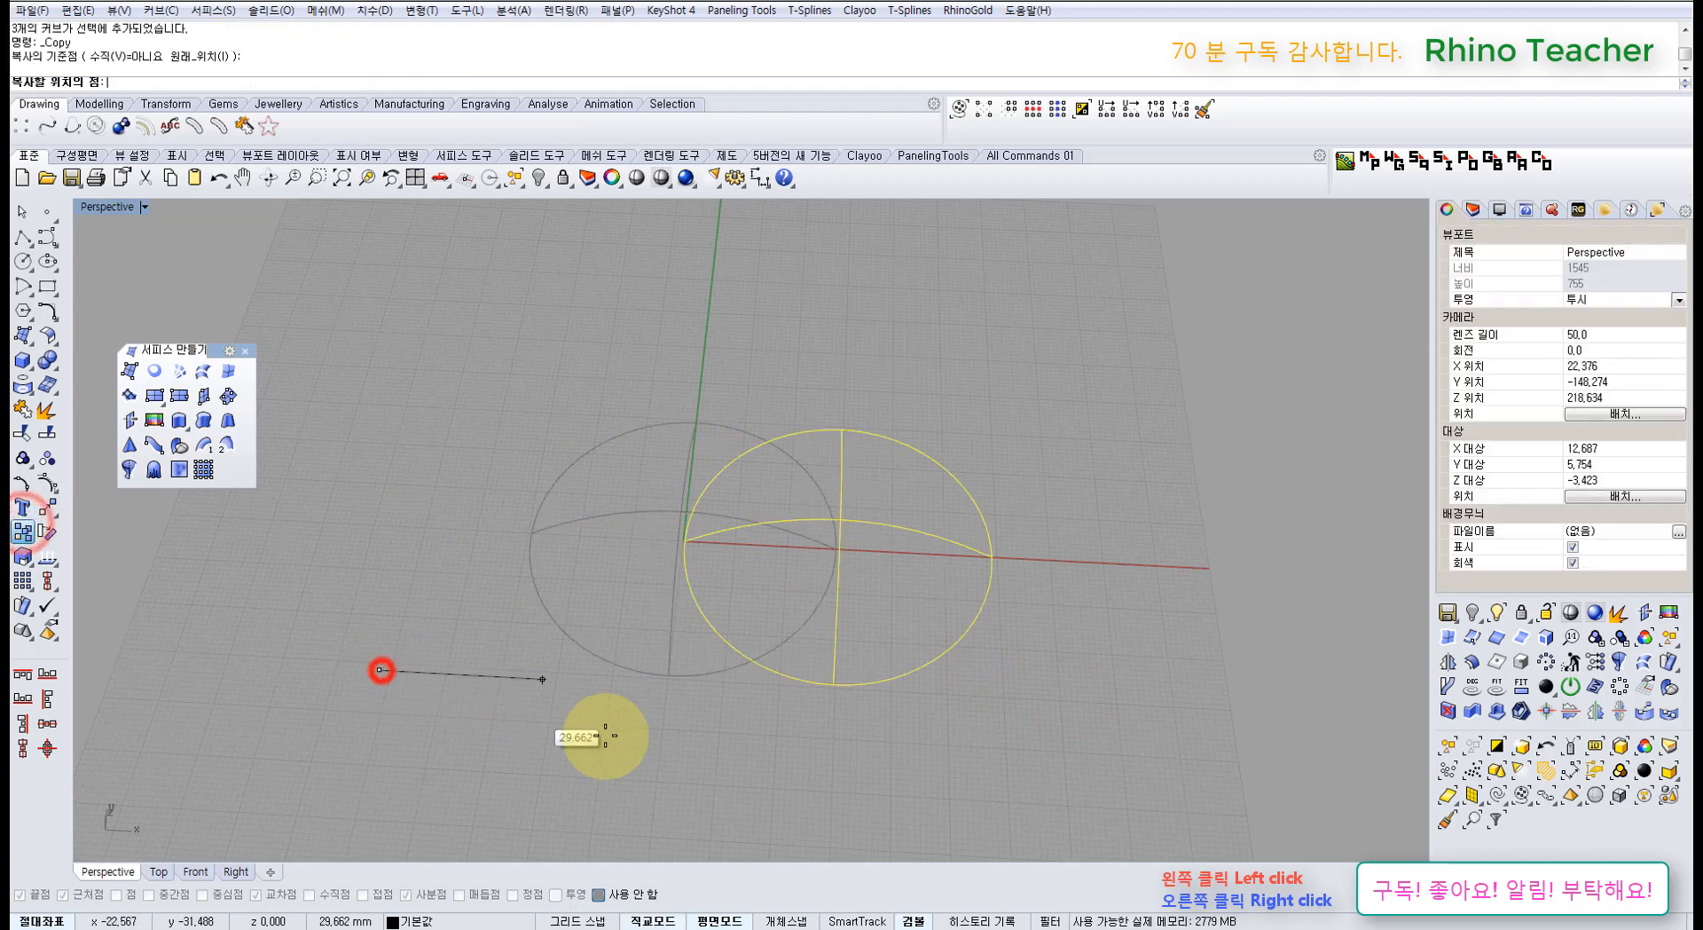
pyautogui.click(777, 789)
pyautogui.rightClick(785, 446)
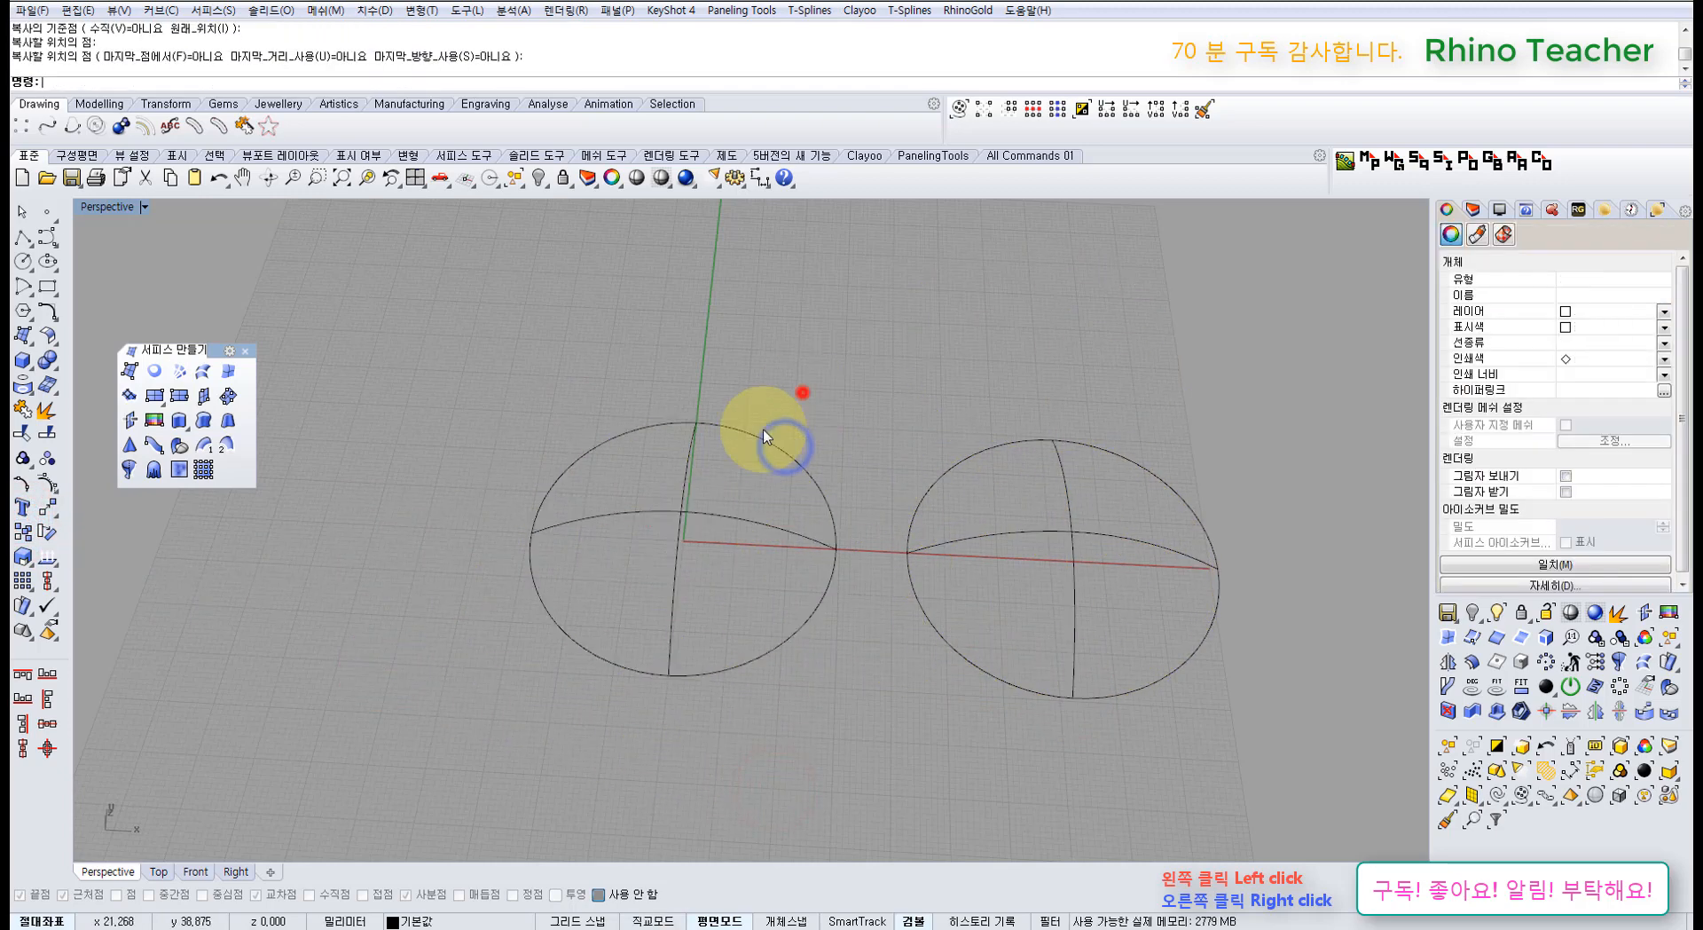
# Step: Split the horizontal and vertical arcs at each other where they cross
pyautogui.scroll(3, 764, 435)
pyautogui.click(754, 519)
pyautogui.click(46, 432)
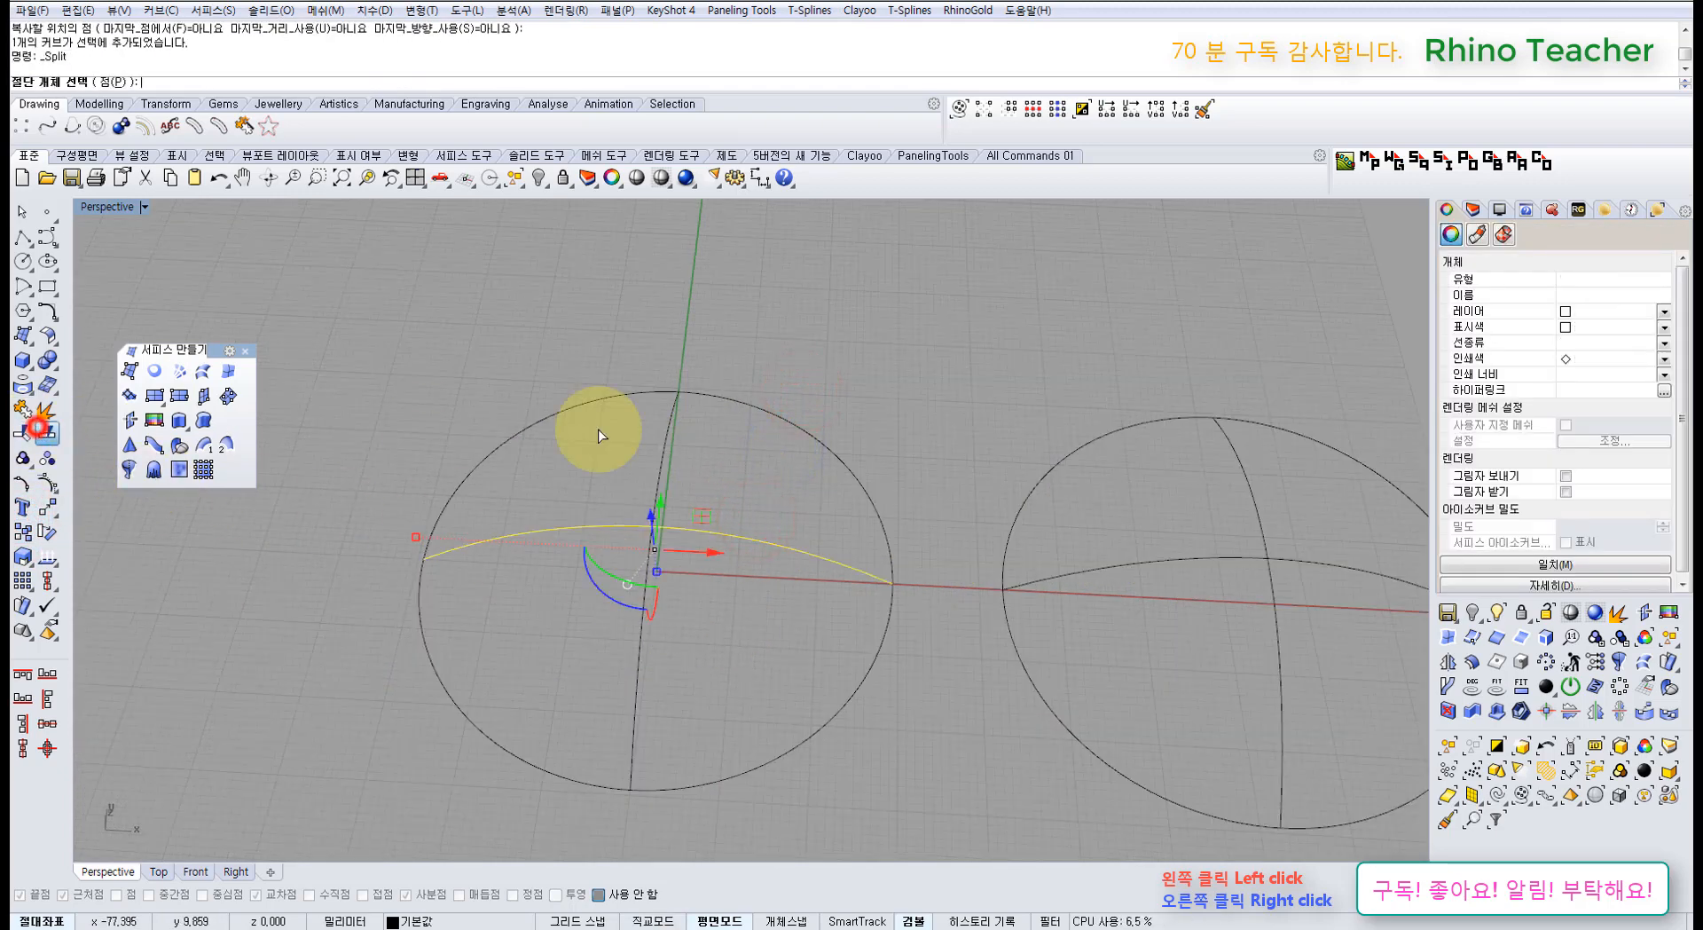
pyautogui.moveTo(701, 462); pyautogui.dragTo(589, 433)
pyautogui.rightClick(587, 433)
pyautogui.click(730, 457)
pyautogui.moveTo(730, 475); pyautogui.dragTo(598, 434)
pyautogui.rightClick(746, 468)
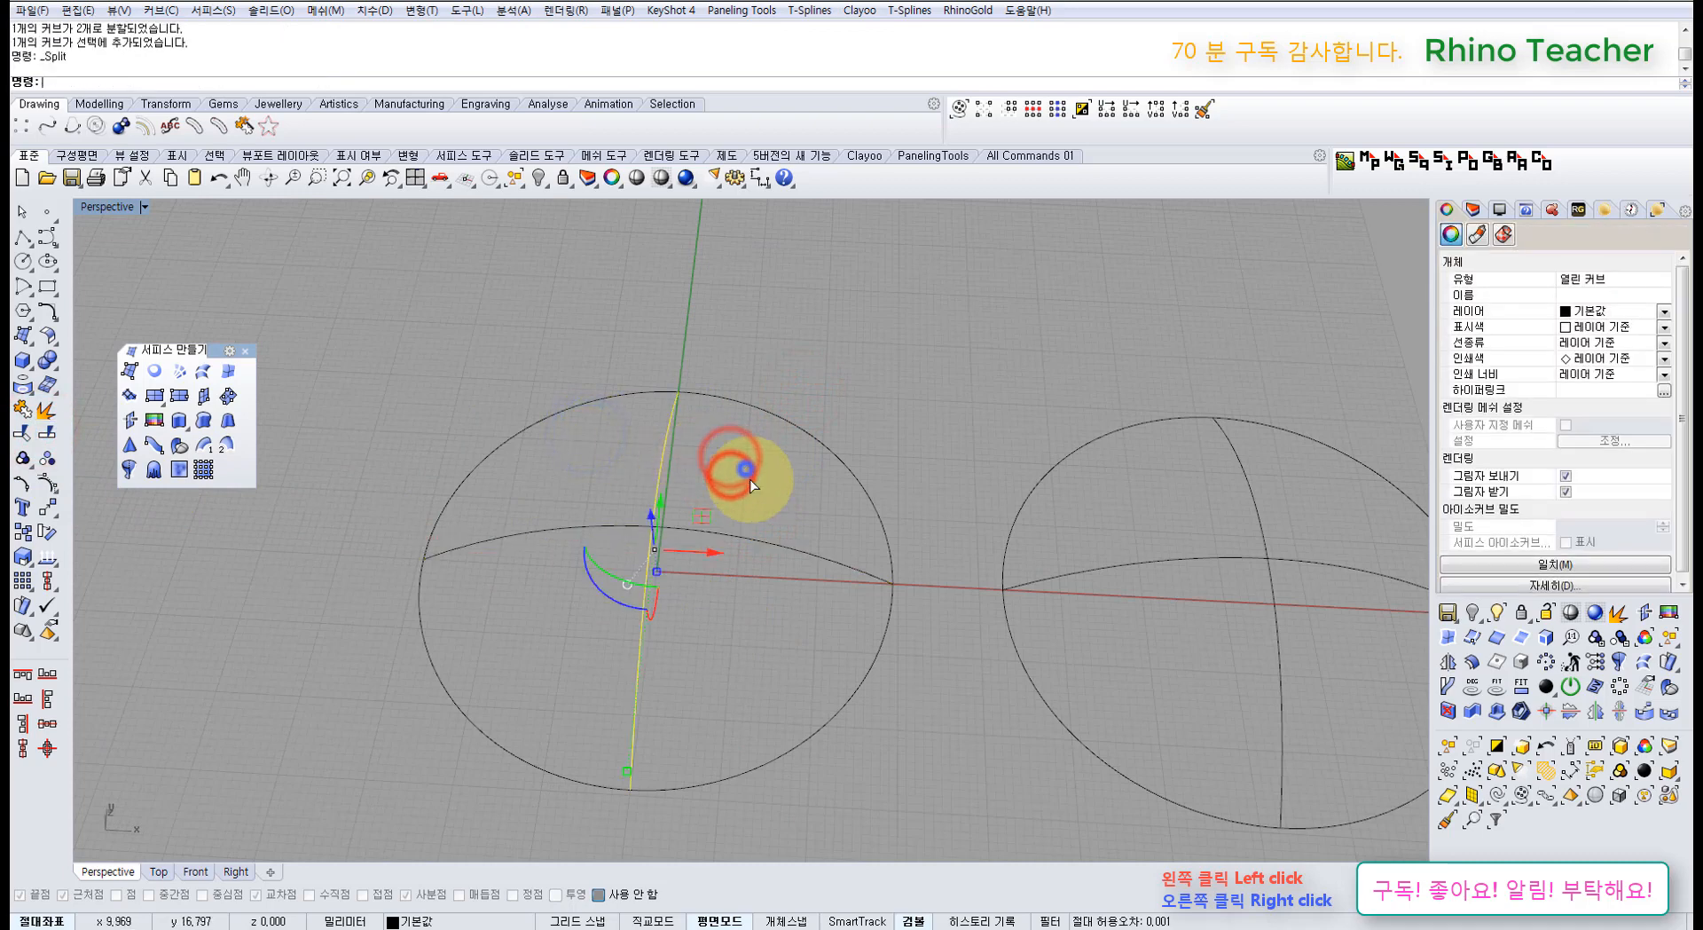
pyautogui.moveTo(787, 510); pyautogui.dragTo(760, 582)
pyautogui.rightClick(763, 571)
# Step: Select the four arc halves plus the circle and run Network Surface on them
pyautogui.click(763, 588)
pyautogui.moveTo(698, 471); pyautogui.dragTo(599, 428)
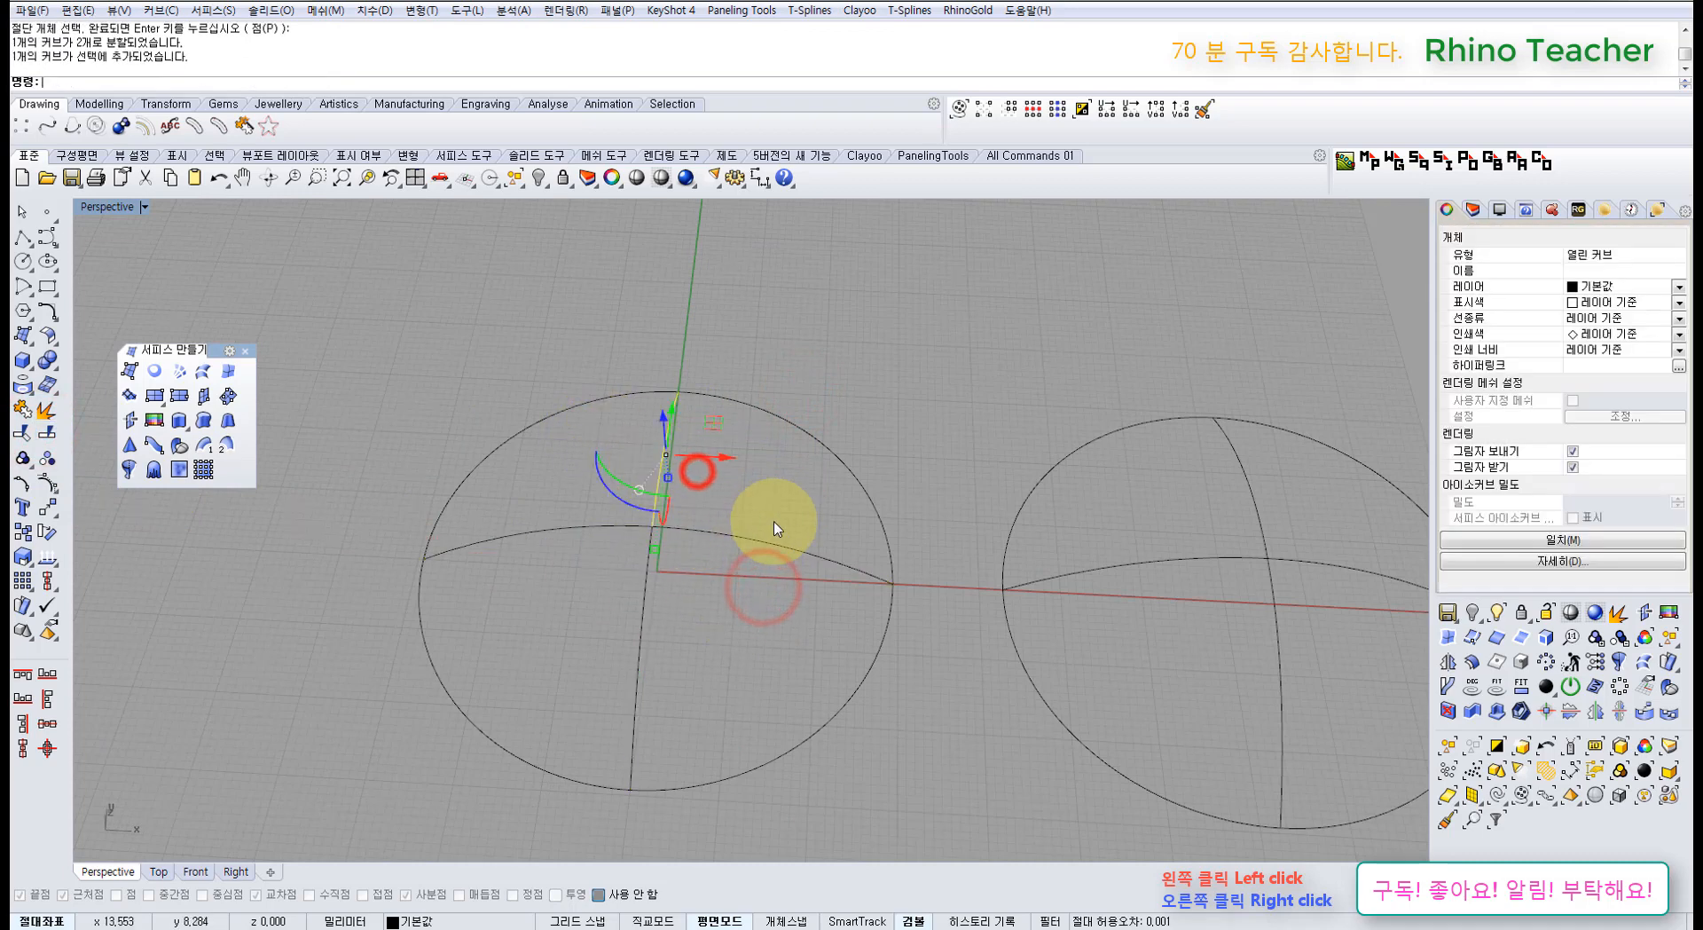
pyautogui.moveTo(783, 512); pyautogui.dragTo(747, 585)
pyautogui.moveTo(715, 654); pyautogui.dragTo(603, 652)
pyautogui.moveTo(573, 560); pyautogui.dragTo(543, 498)
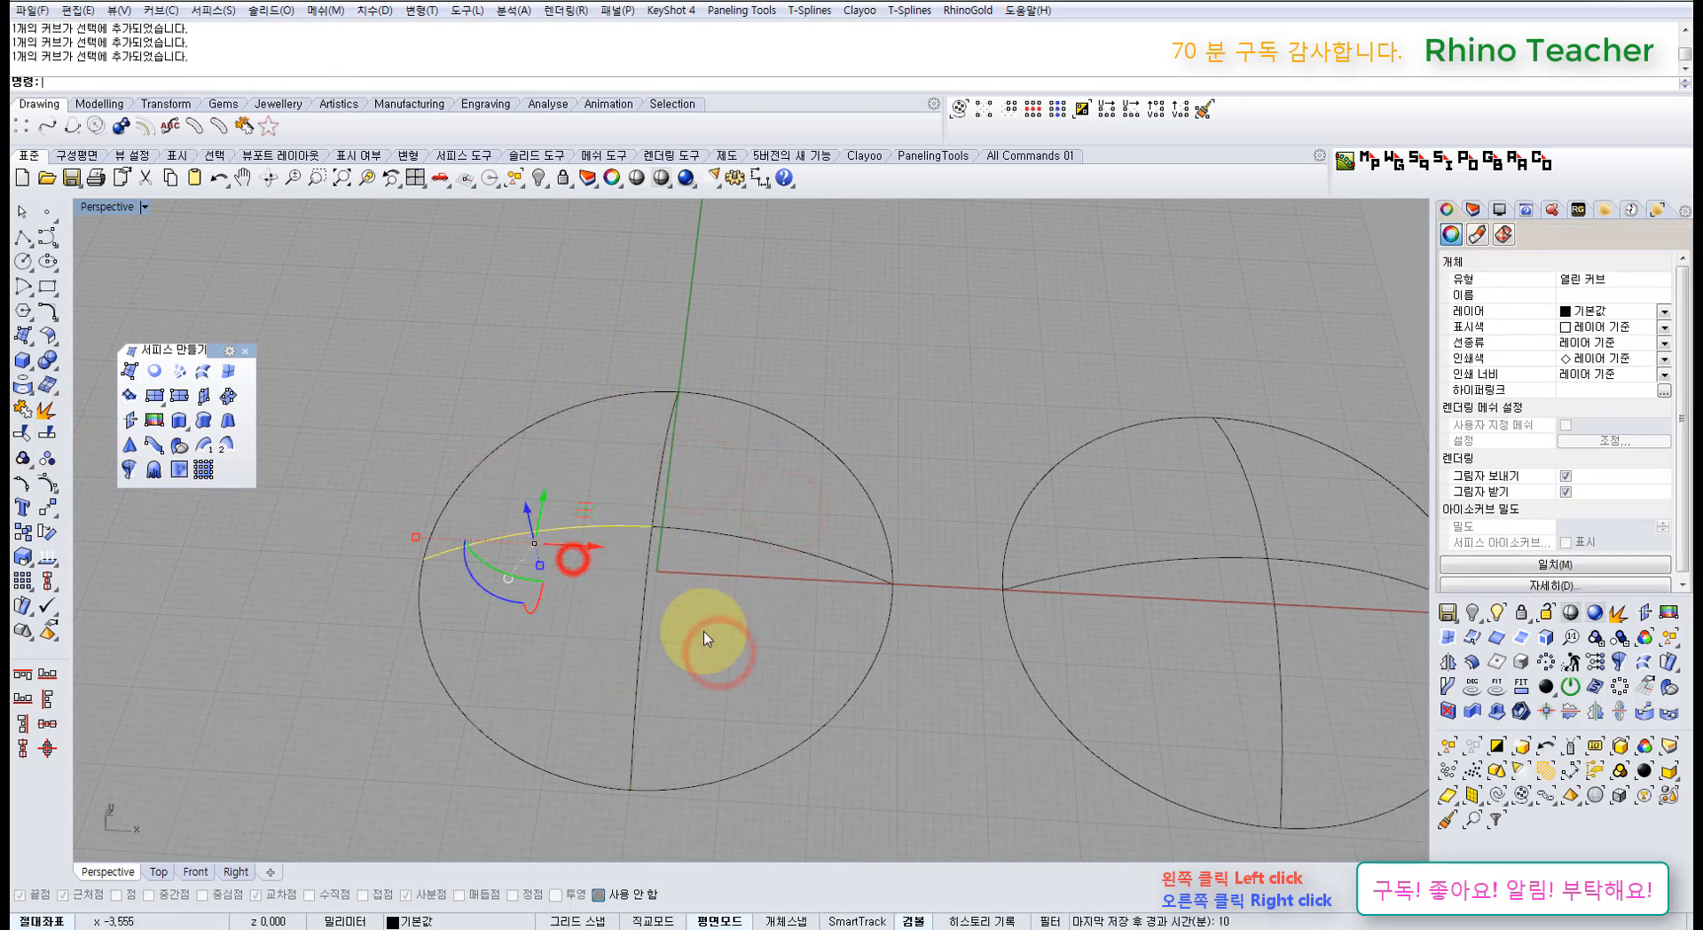
pyautogui.click(813, 727)
pyautogui.click(901, 746)
pyautogui.moveTo(858, 765); pyautogui.dragTo(567, 497)
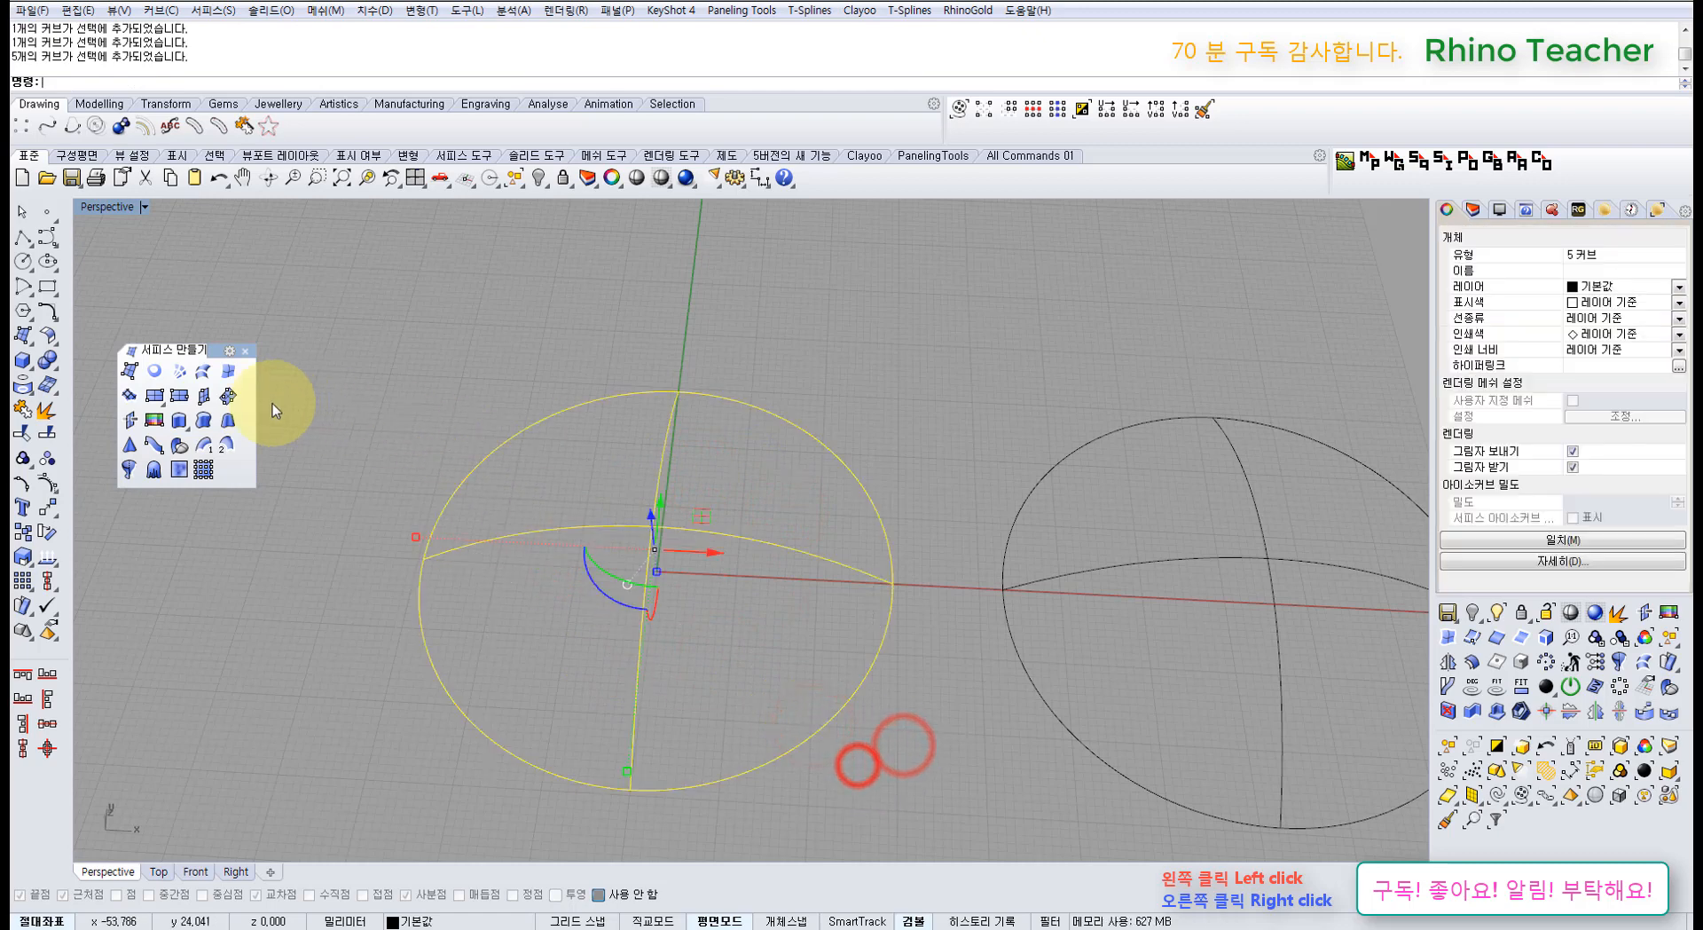
pyautogui.click(181, 370)
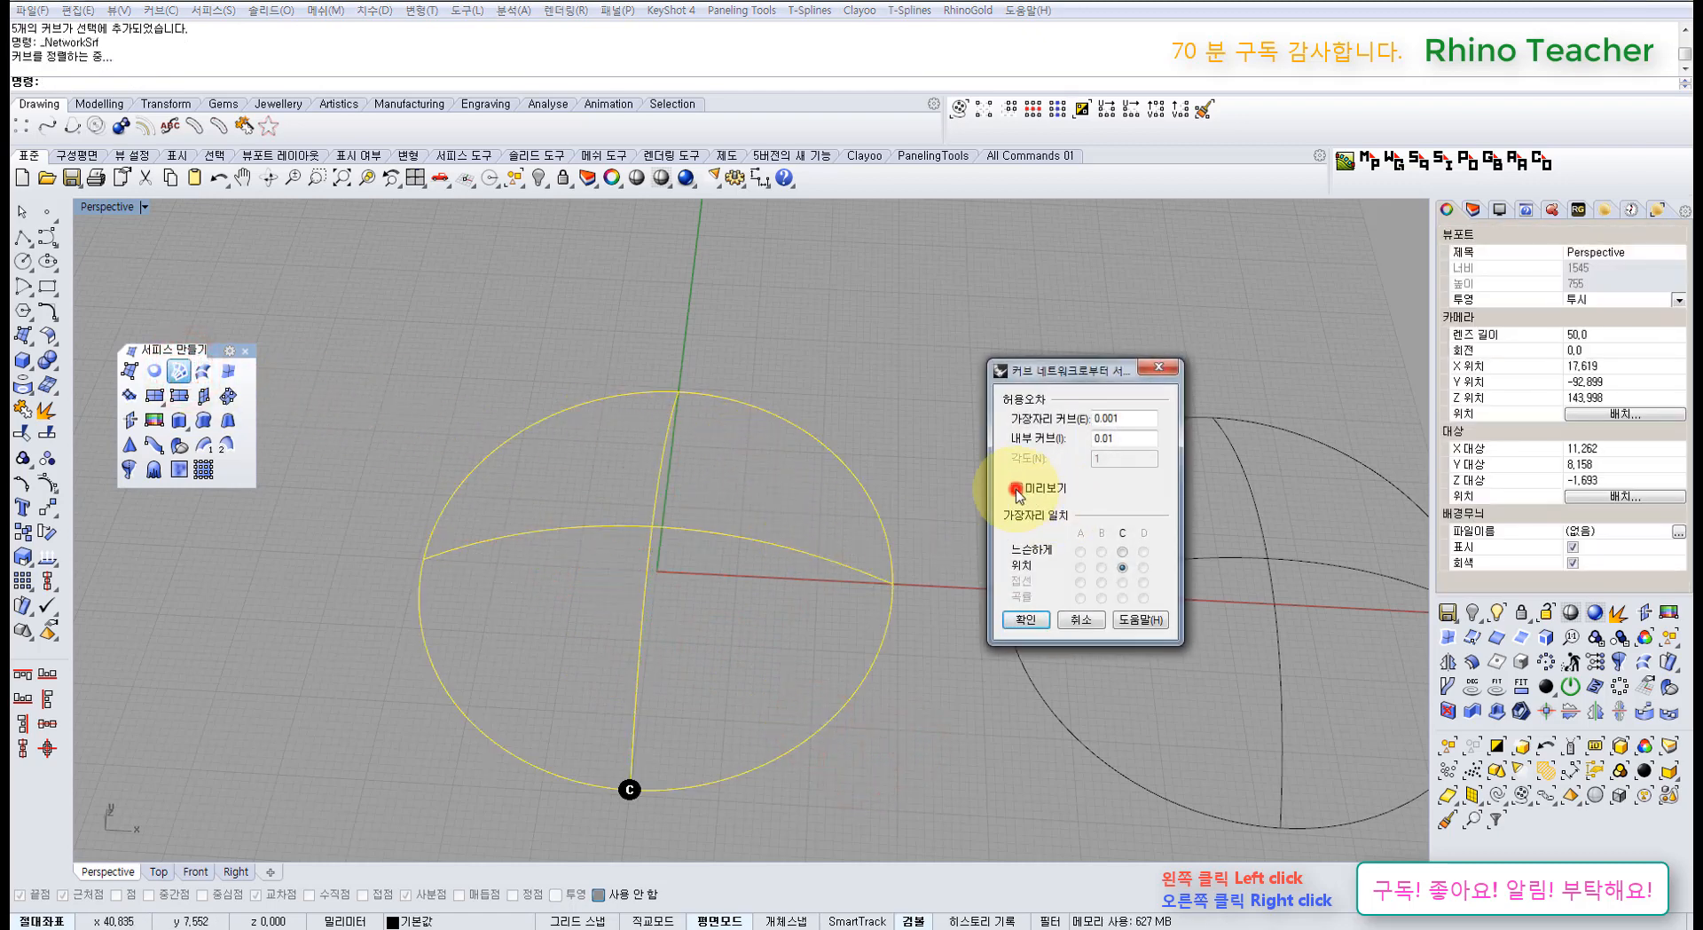
# Step: Preview the network dome, set edge and interior tolerances to 0.1, and create it
pyautogui.click(1016, 488)
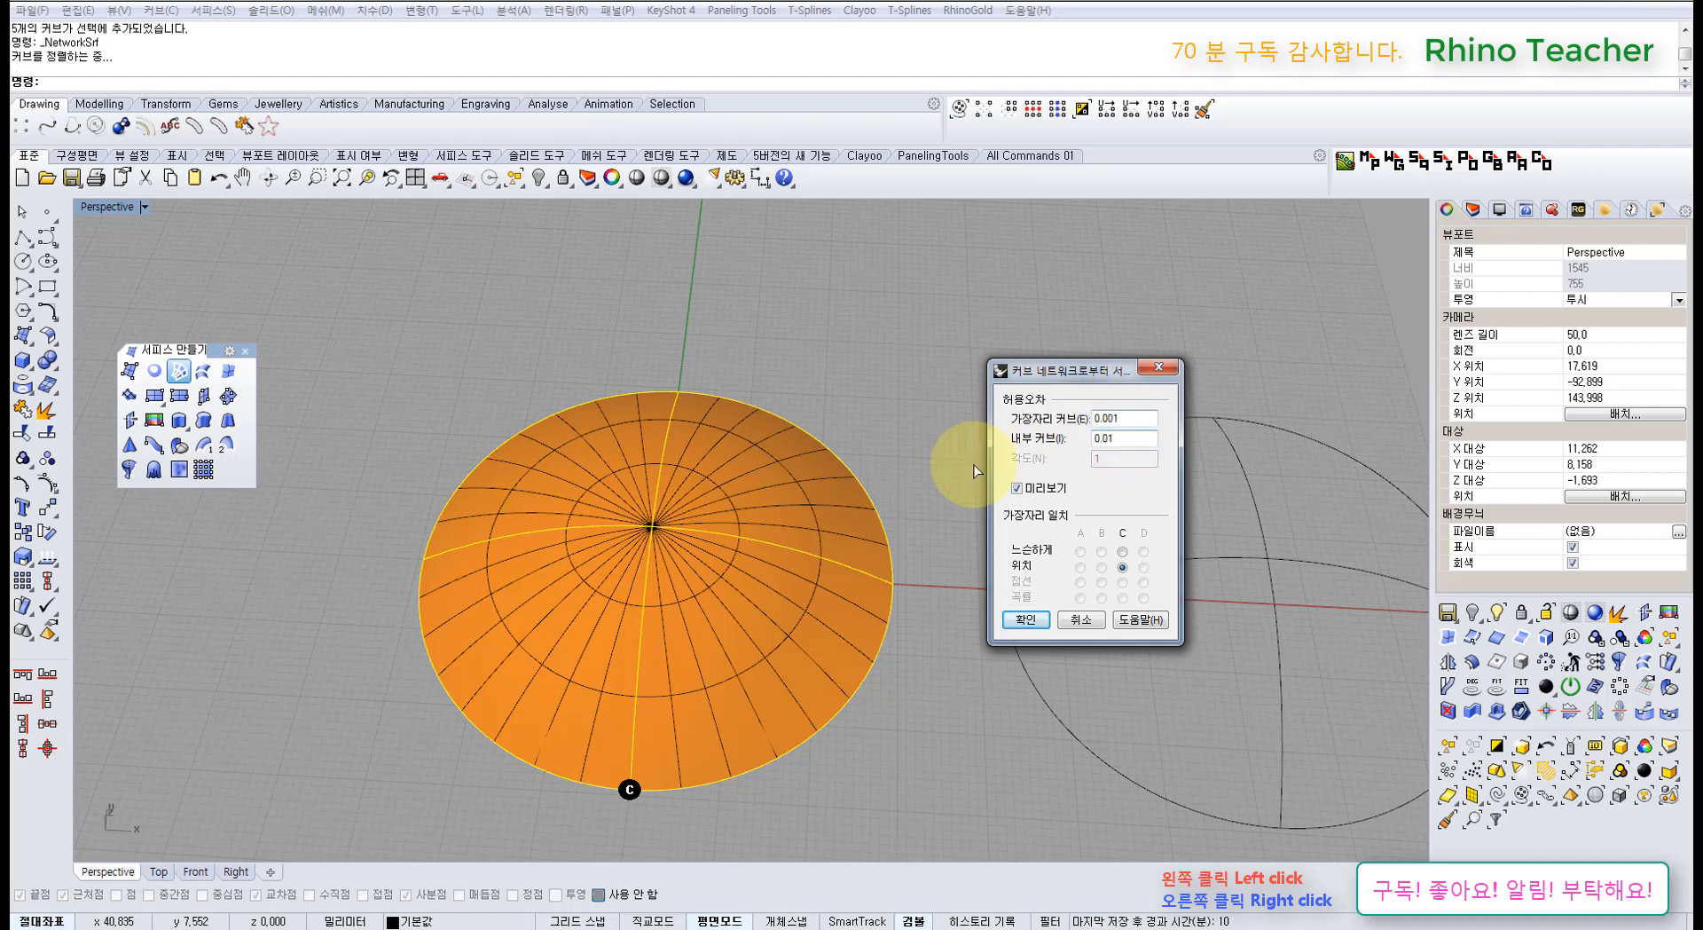
pyautogui.moveTo(757, 520)
pyautogui.mouseDown(button='right')
pyautogui.moveTo(748, 449)
pyautogui.moveTo(742, 524)
pyautogui.mouseUp(button='right')
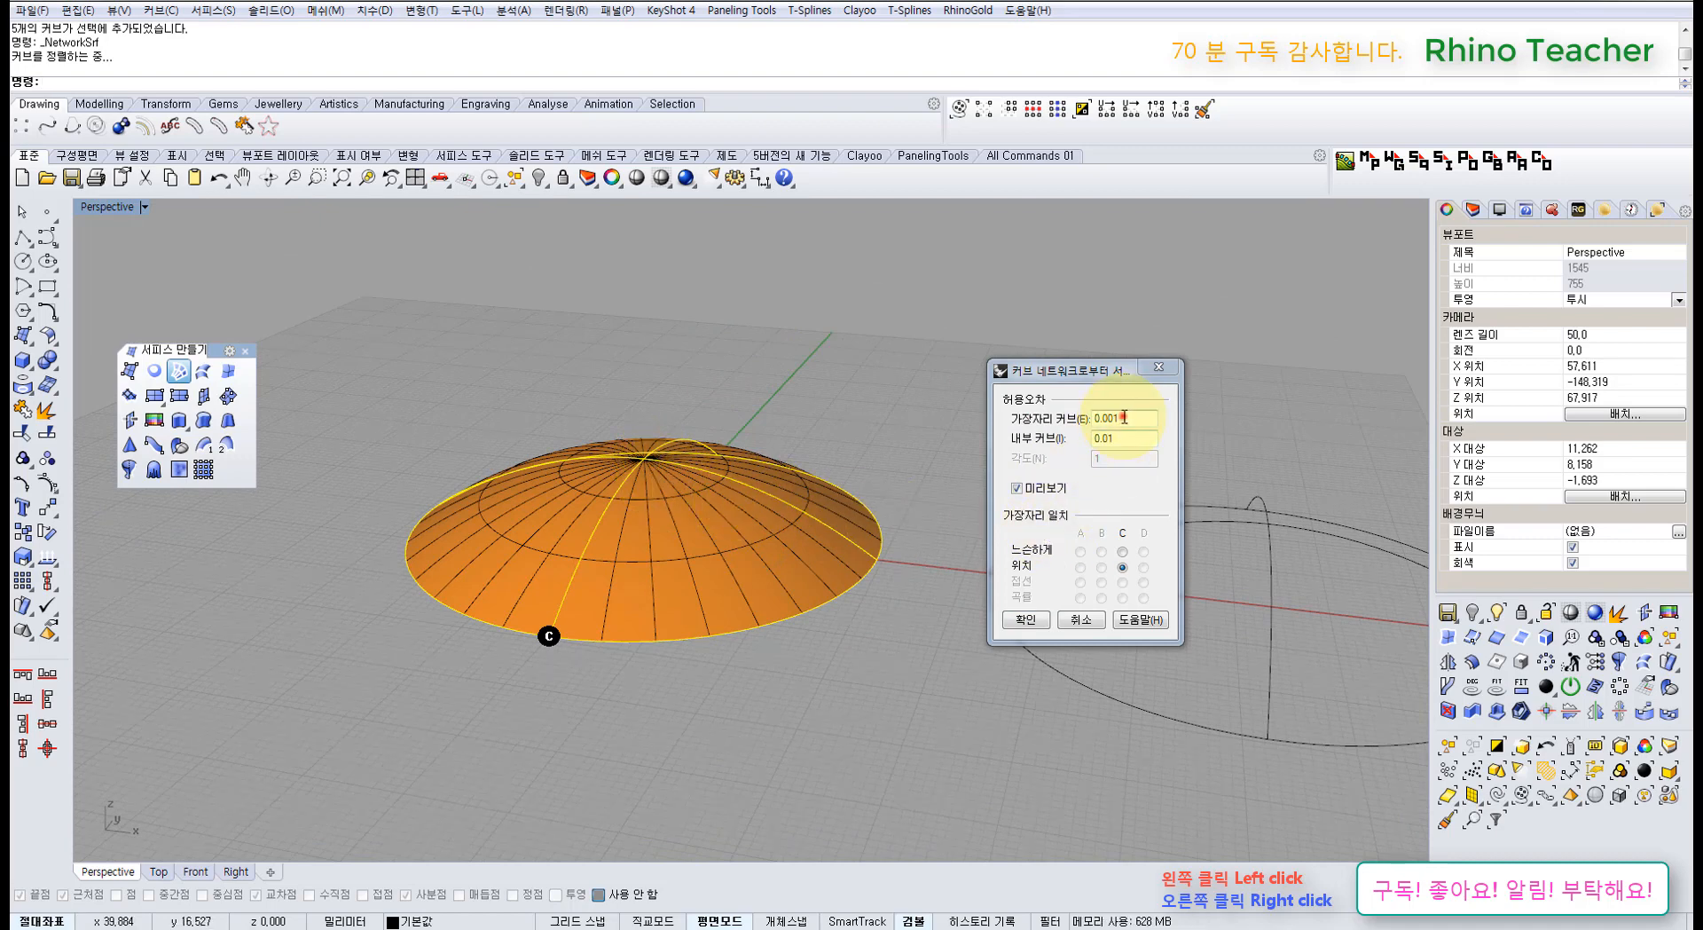
pyautogui.moveTo(1124, 417); pyautogui.dragTo(997, 417)
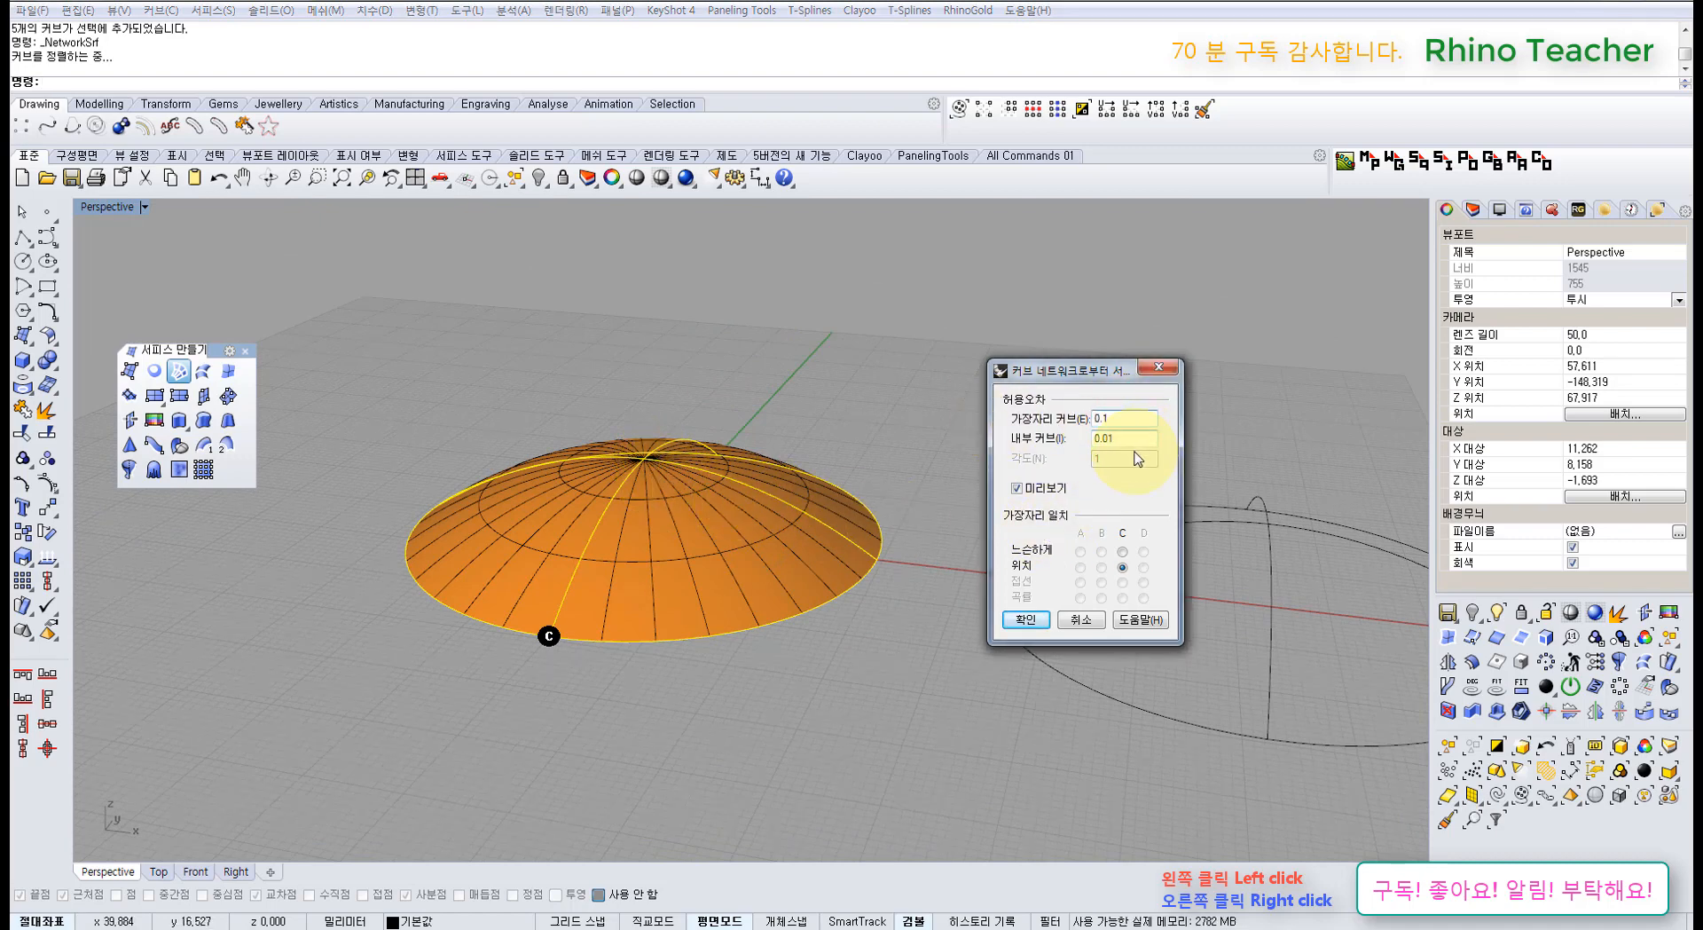
pyautogui.moveTo(1132, 436); pyautogui.dragTo(1022, 454)
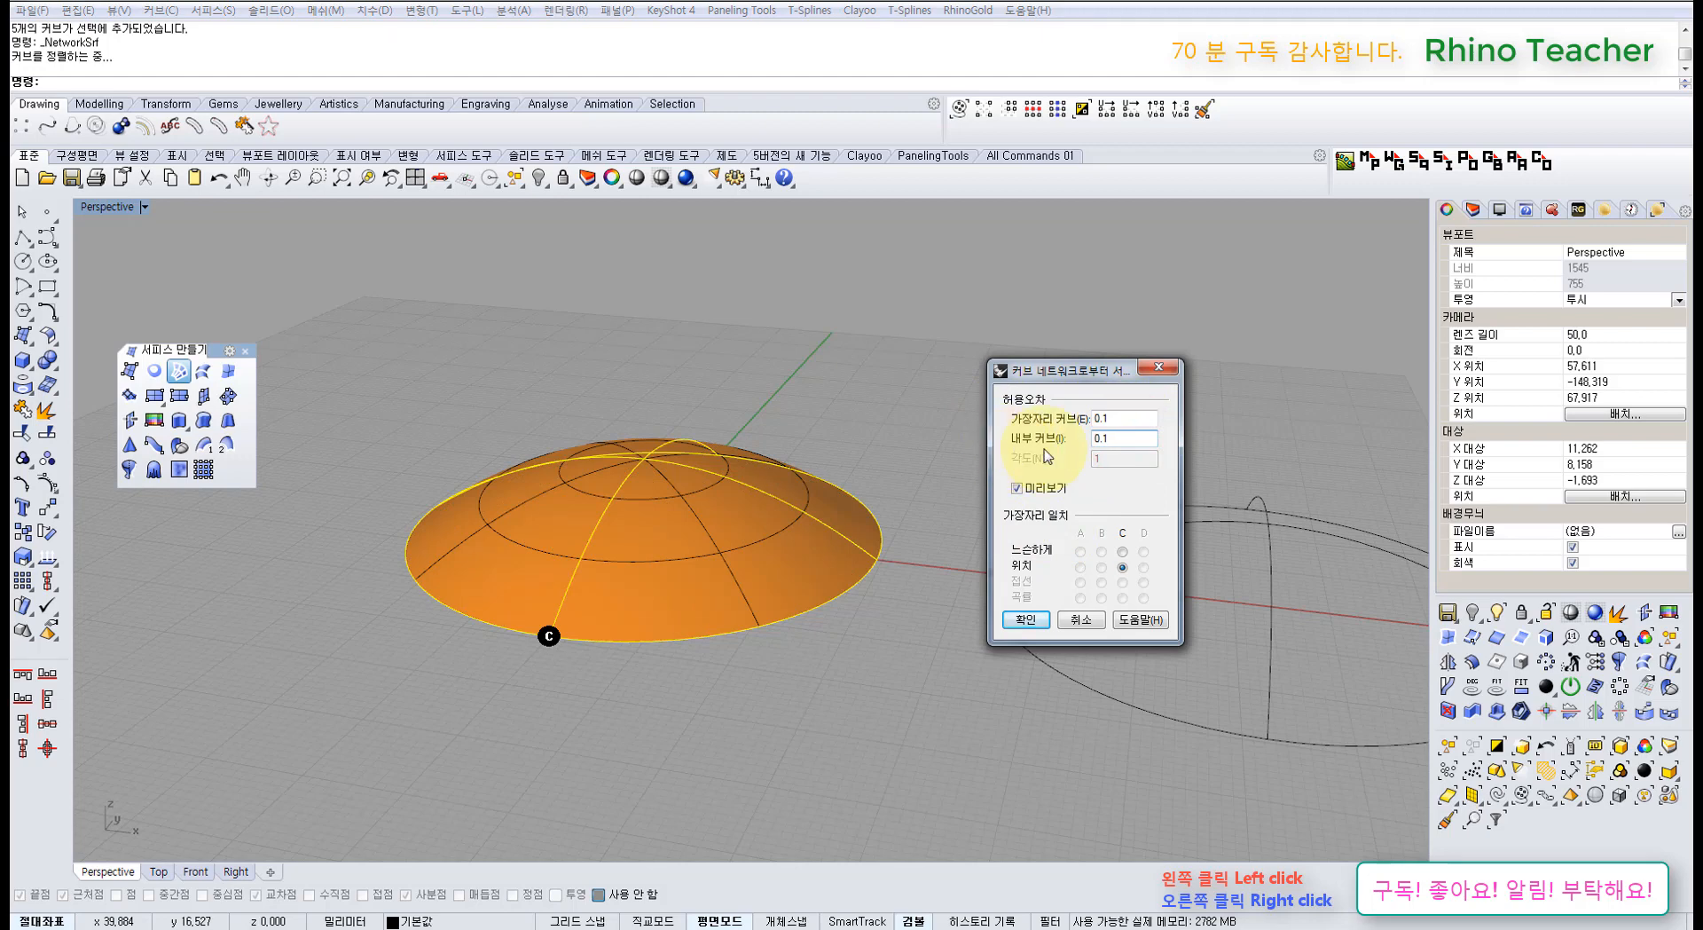
pyautogui.moveTo(839, 453); pyautogui.dragTo(731, 565, button='right')
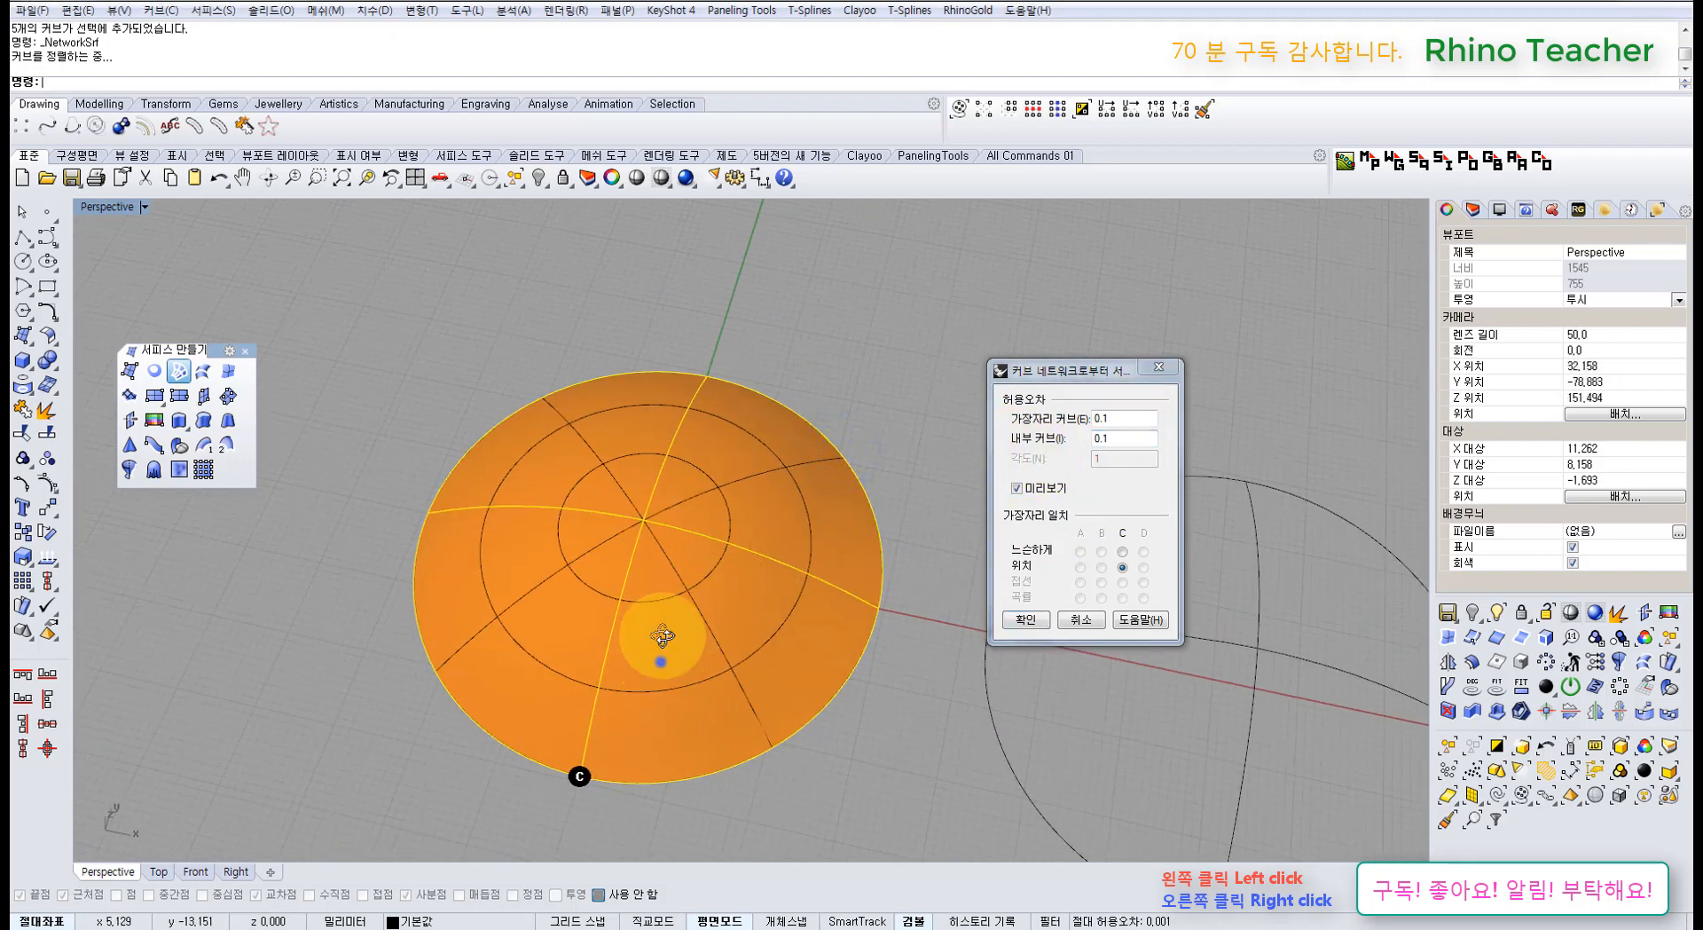
pyautogui.moveTo(661, 661)
pyautogui.mouseDown(button='right')
pyautogui.moveTo(665, 504)
pyautogui.moveTo(669, 538)
pyautogui.mouseUp(button='right')
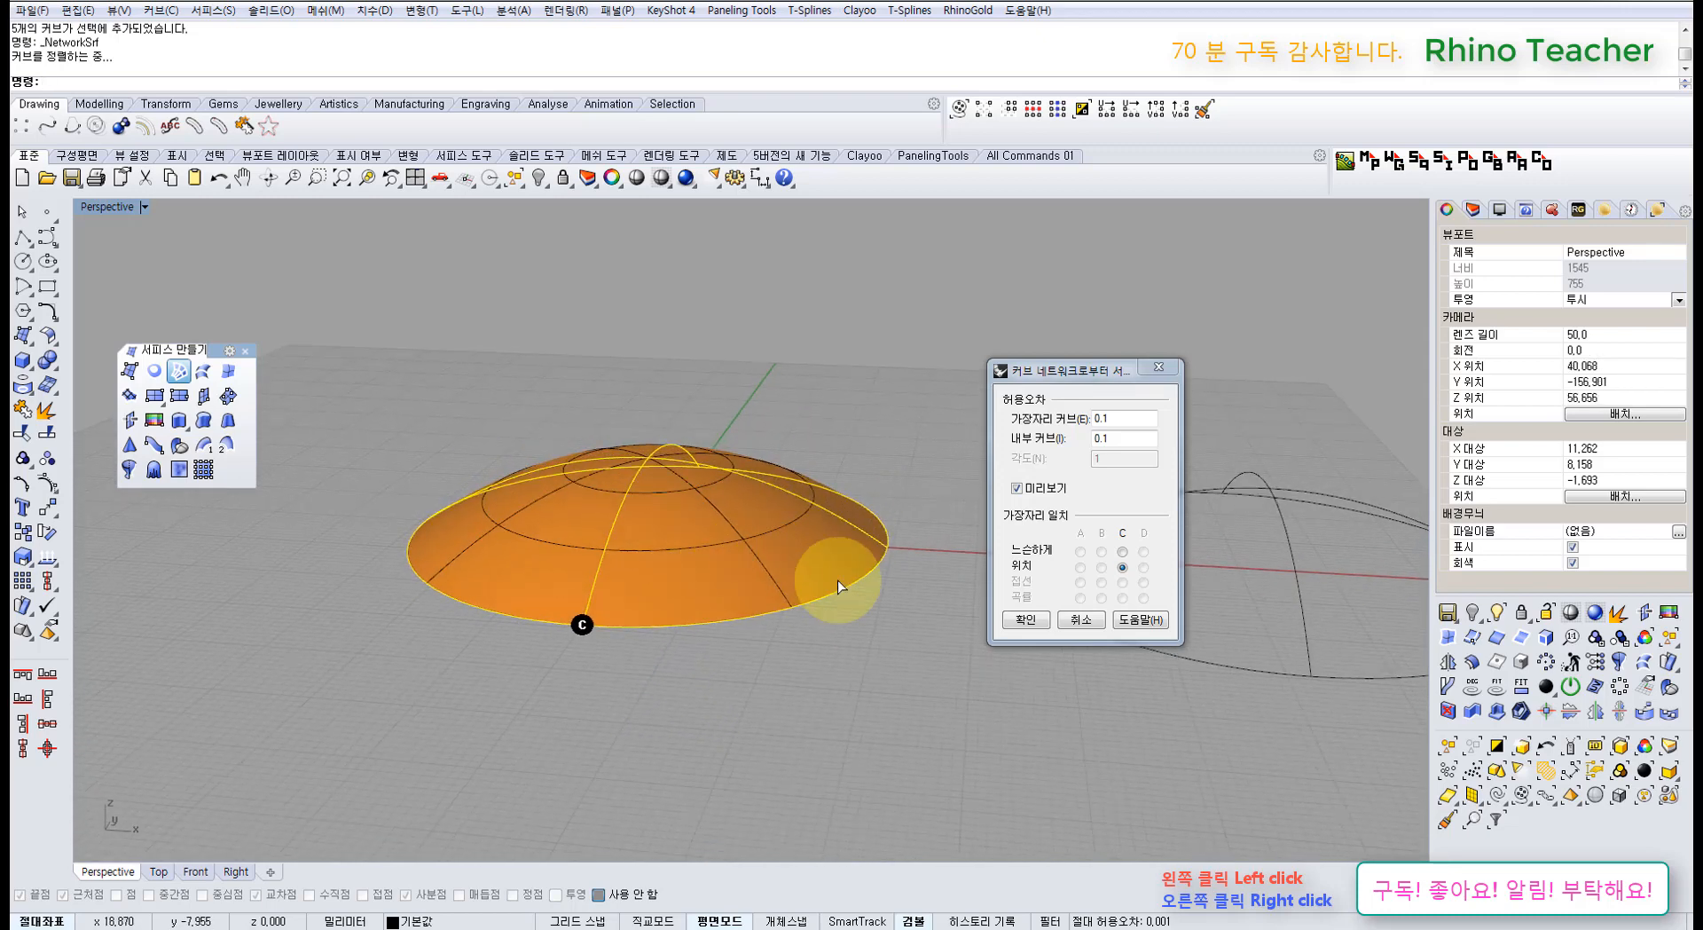
pyautogui.click(1026, 621)
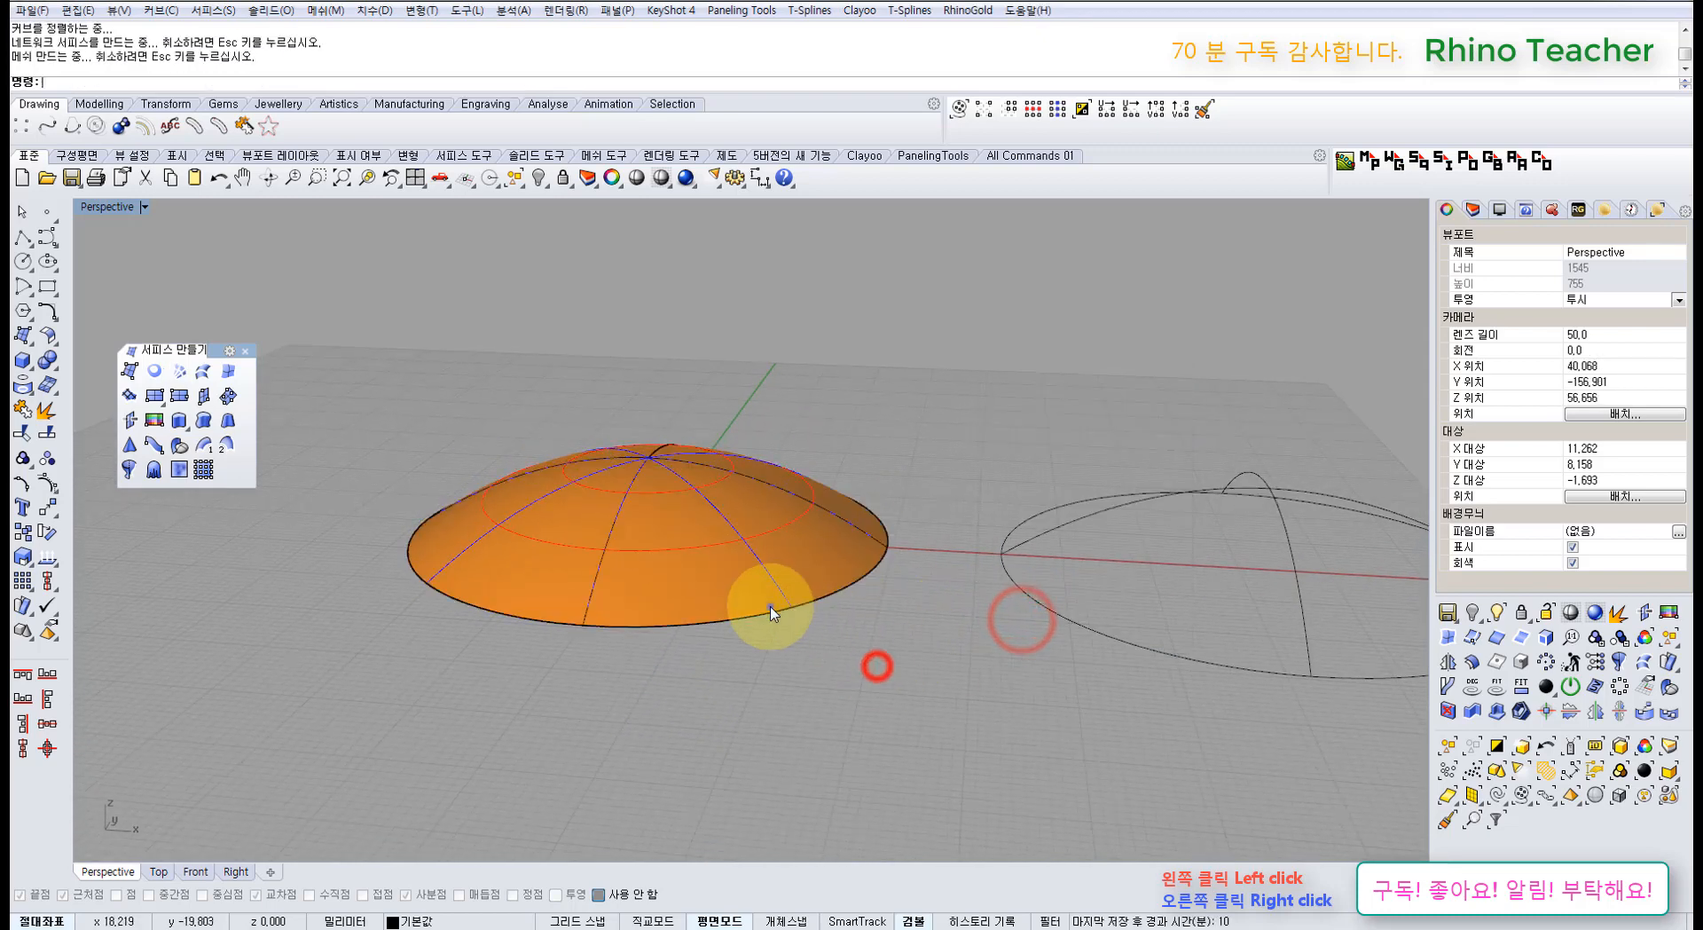
# Step: Show the dome's control points with F10, then undo the surface
pyautogui.moveTo(769, 606); pyautogui.dragTo(740, 627, button='right')
pyautogui.press('F10')
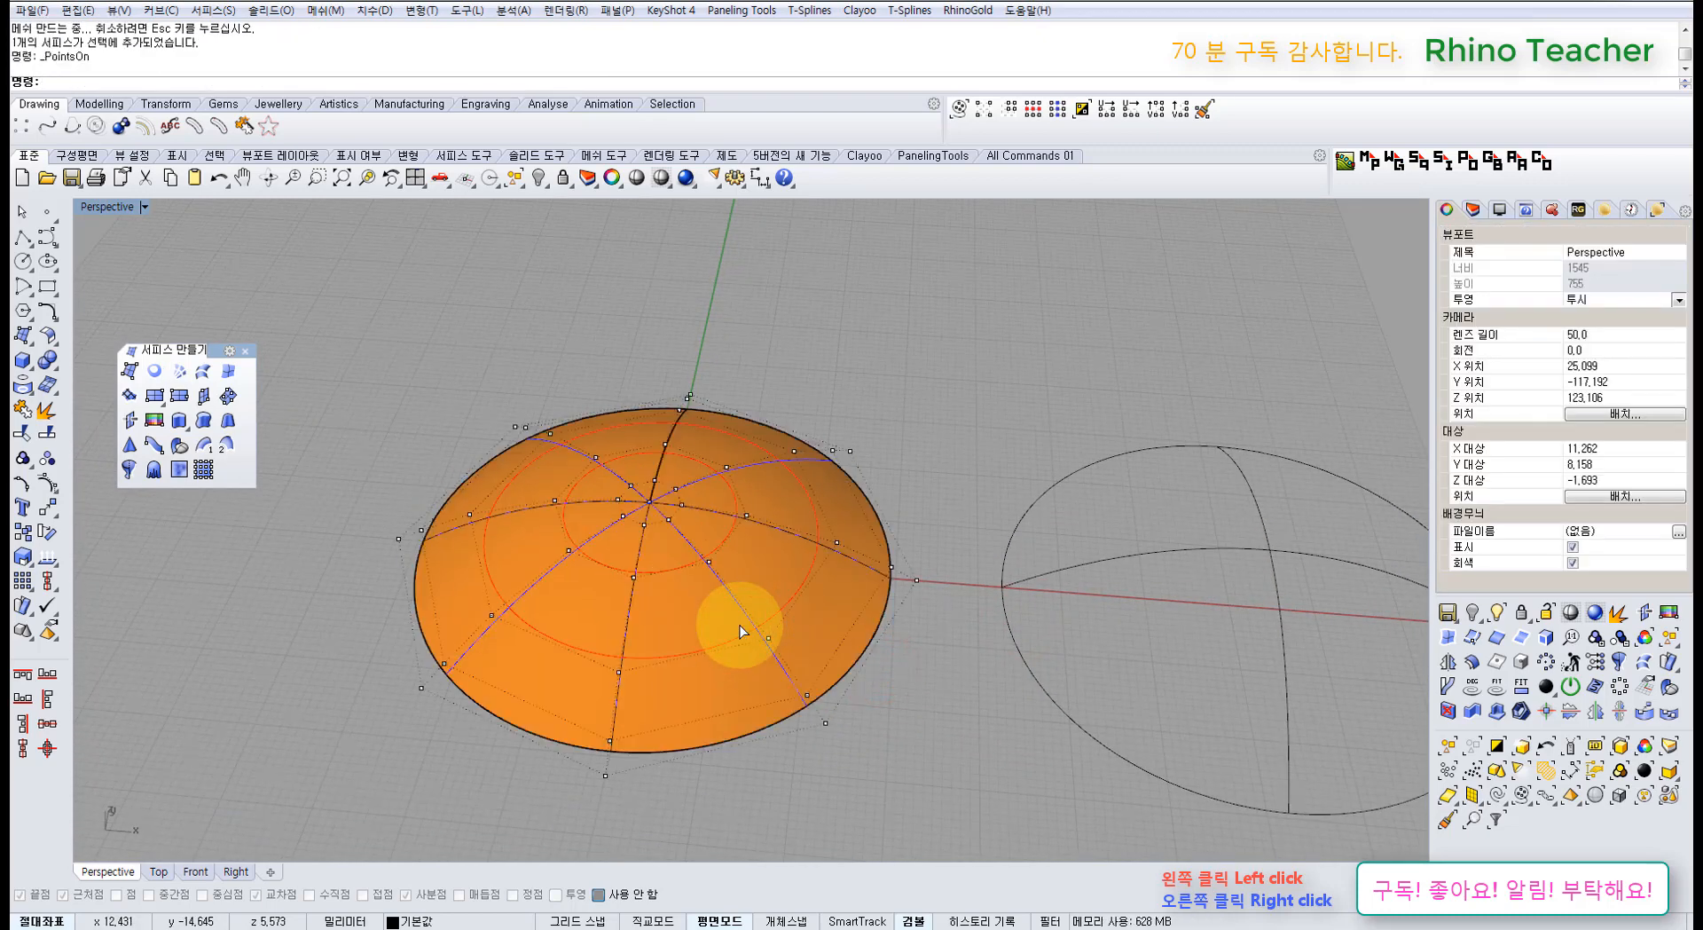
pyautogui.hotkey('ctrl', 'z')
pyautogui.rightClick(887, 728)
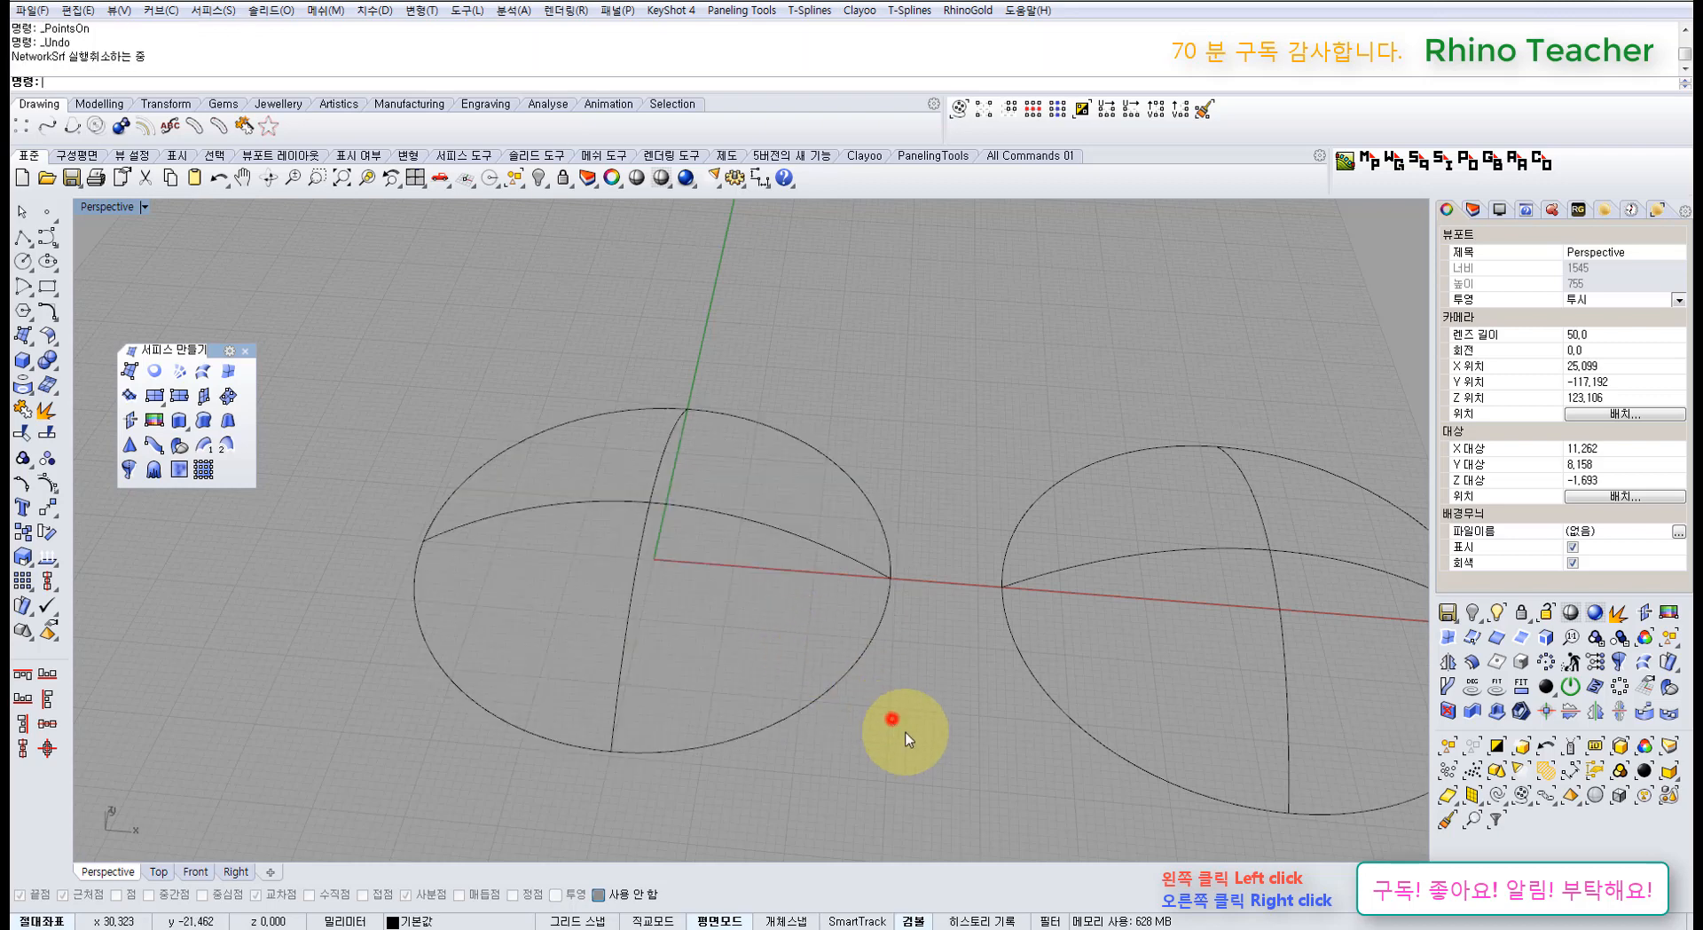
# Step: Preview and build the network dome with the default 0.001 tolerance
pyautogui.click(178, 371)
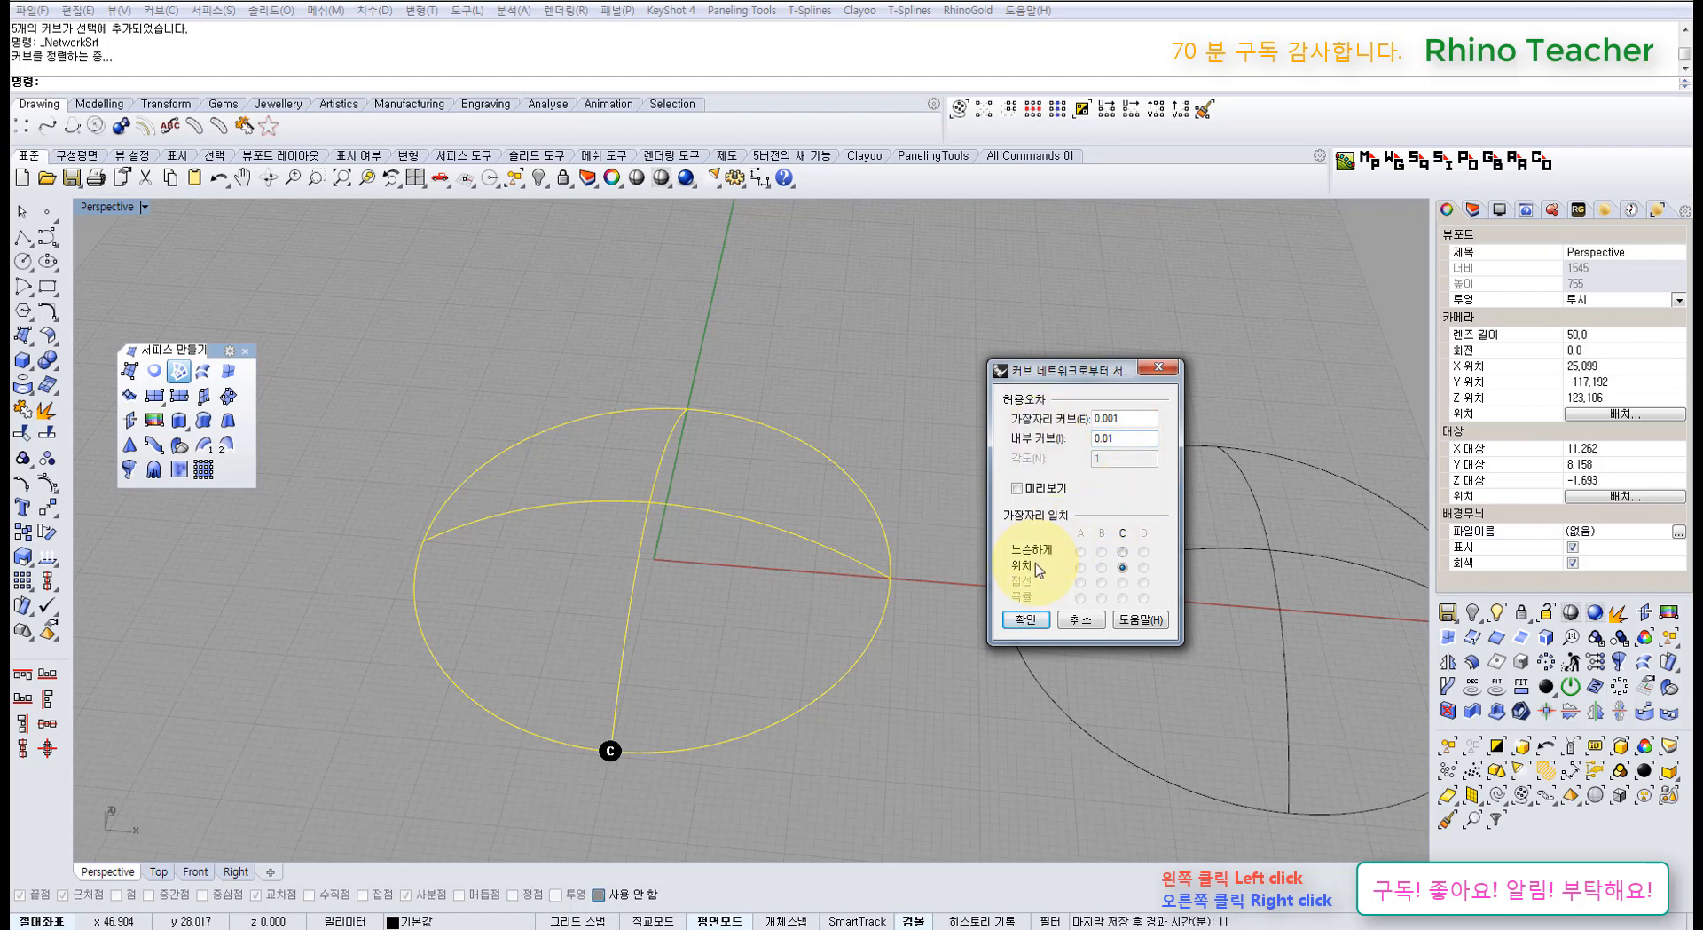
pyautogui.click(1017, 488)
pyautogui.moveTo(684, 513); pyautogui.dragTo(697, 565, button='right')
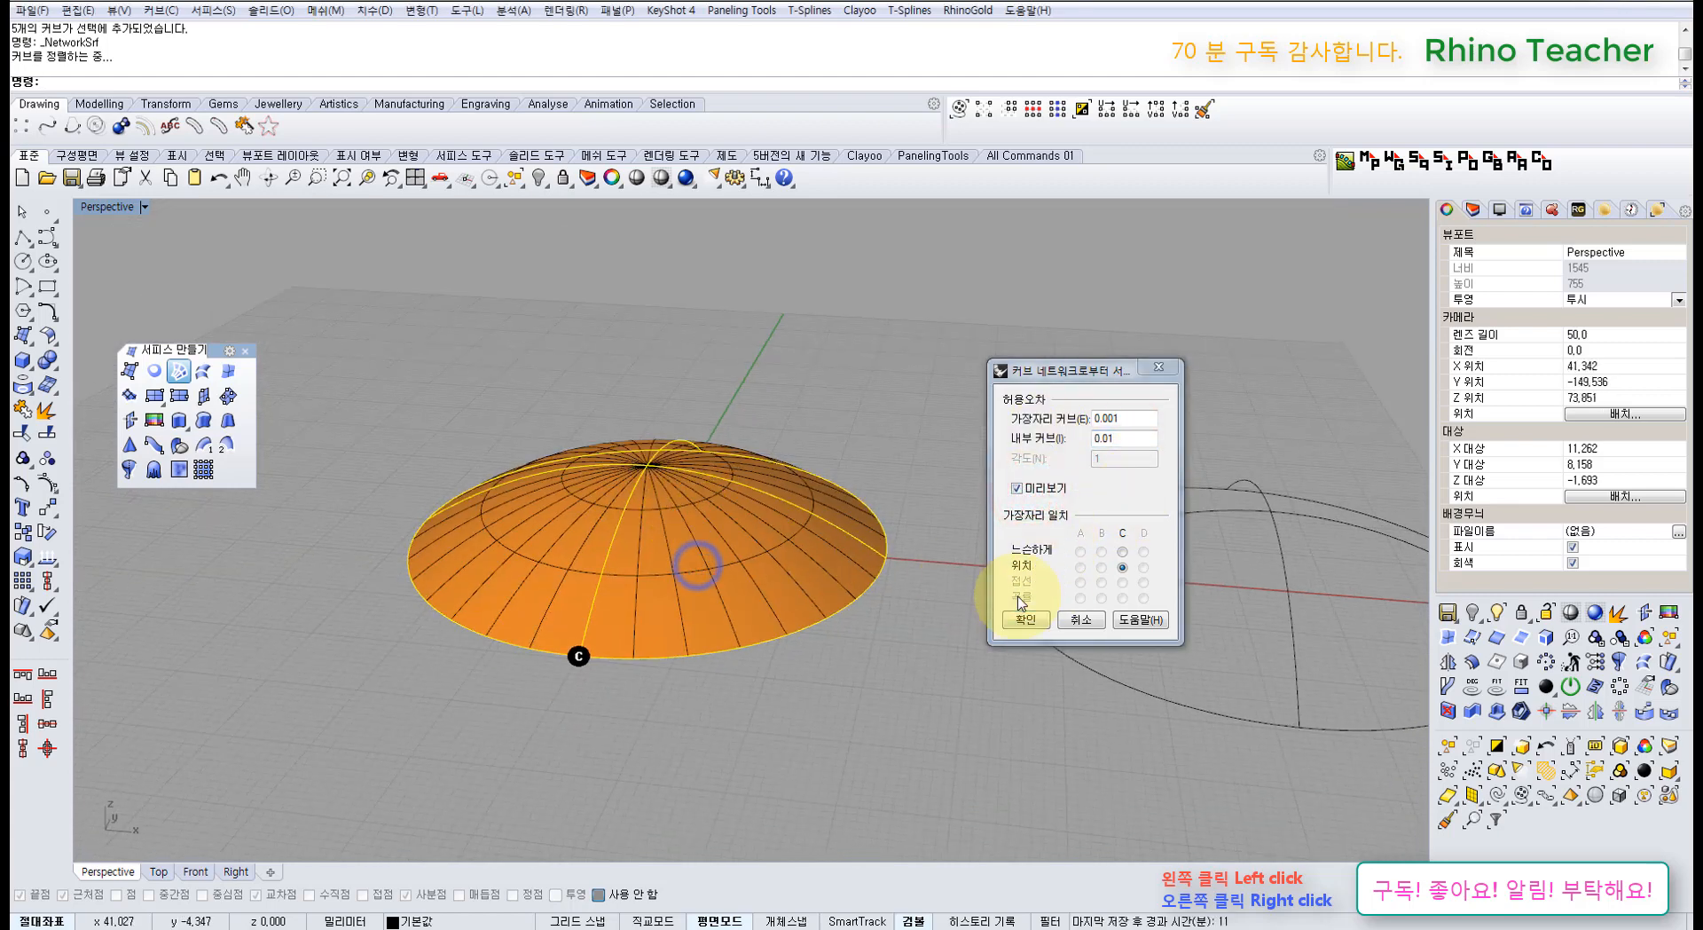
pyautogui.click(1017, 621)
# Step: Show the dome's control points, undo it, and bring back the Network Surface settings
pyautogui.click(848, 647)
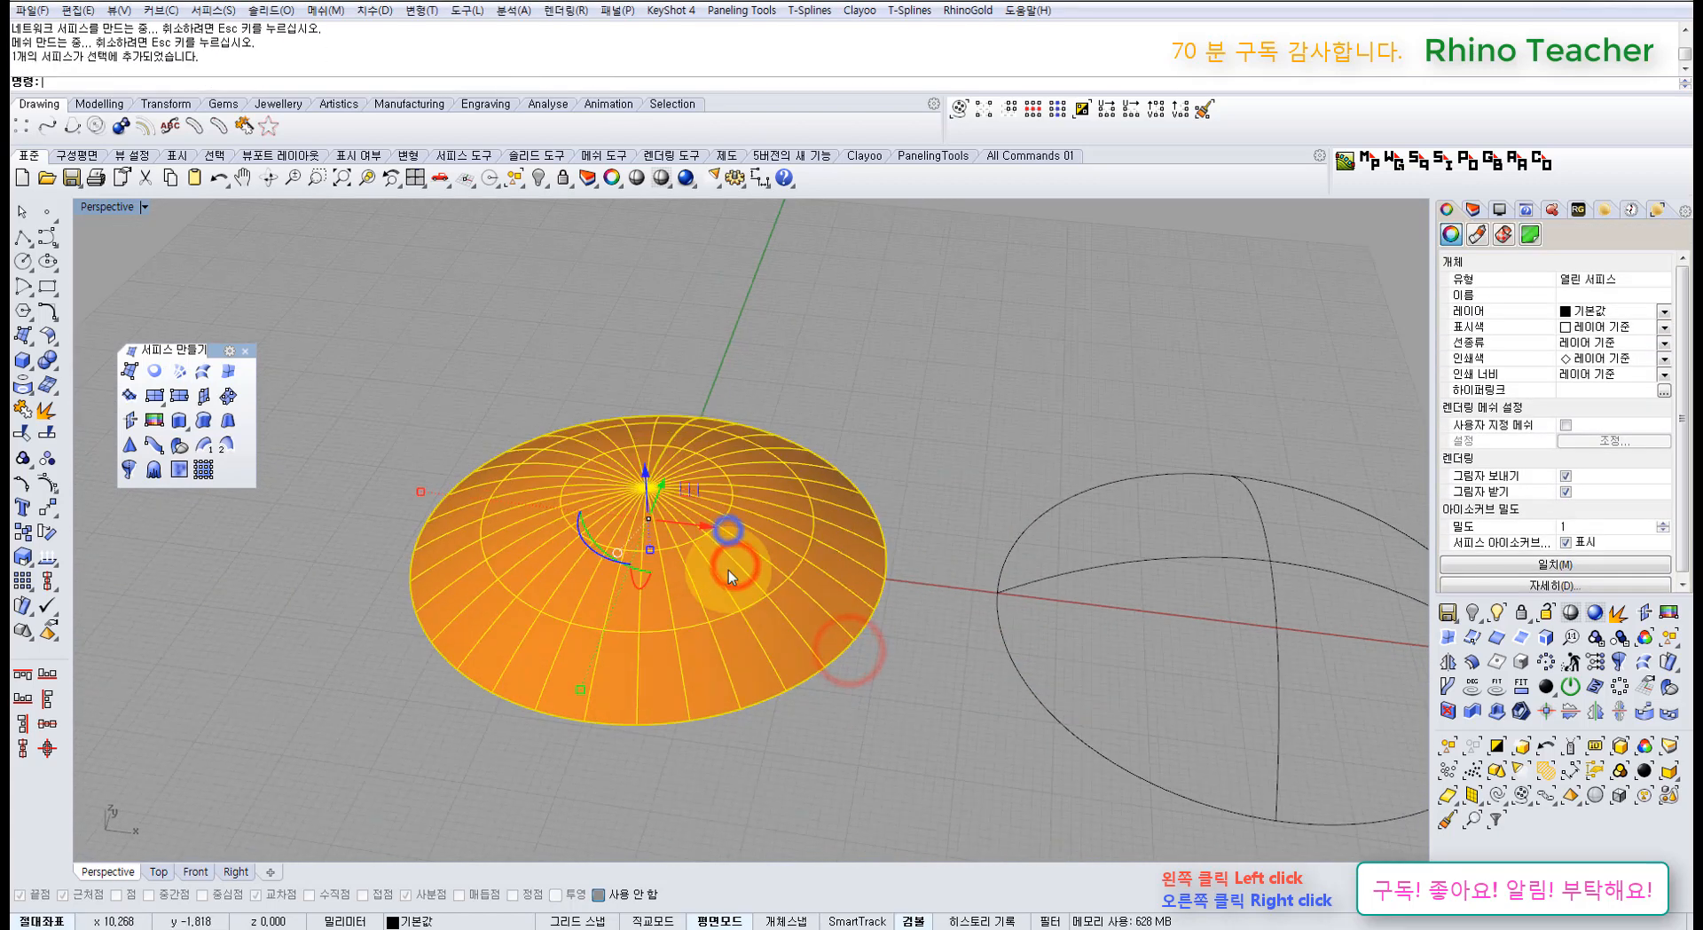
pyautogui.press('F10')
pyautogui.moveTo(728, 568); pyautogui.dragTo(707, 588, button='right')
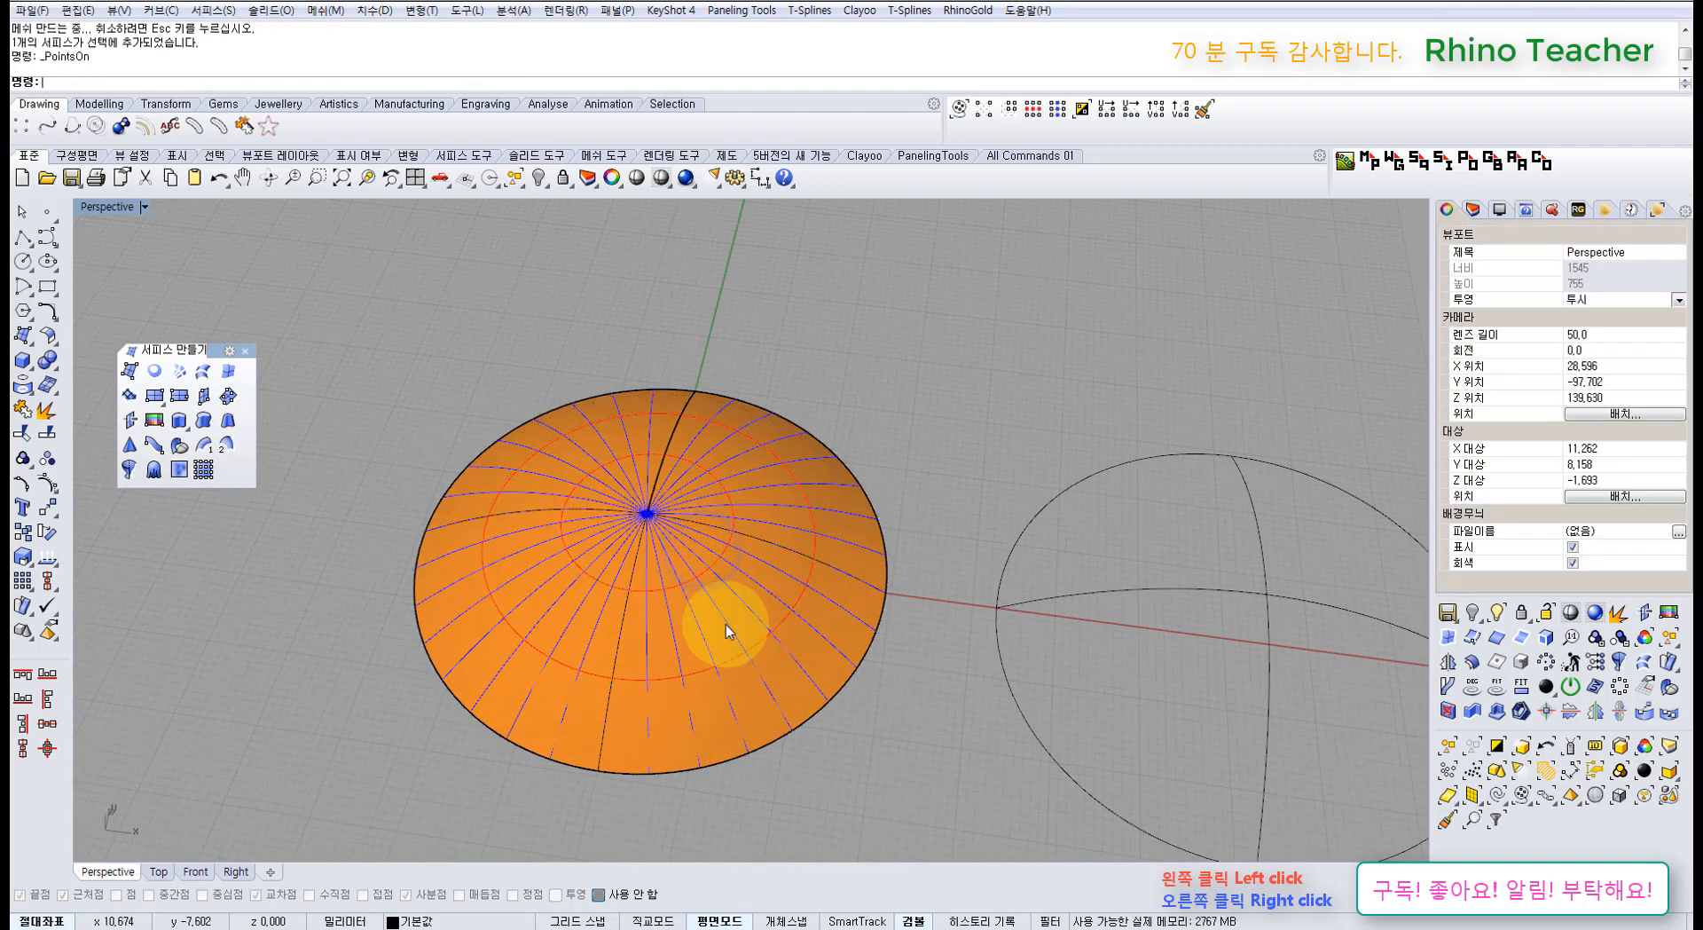
pyautogui.hotkey('ctrl', 'z')
pyautogui.click(832, 756)
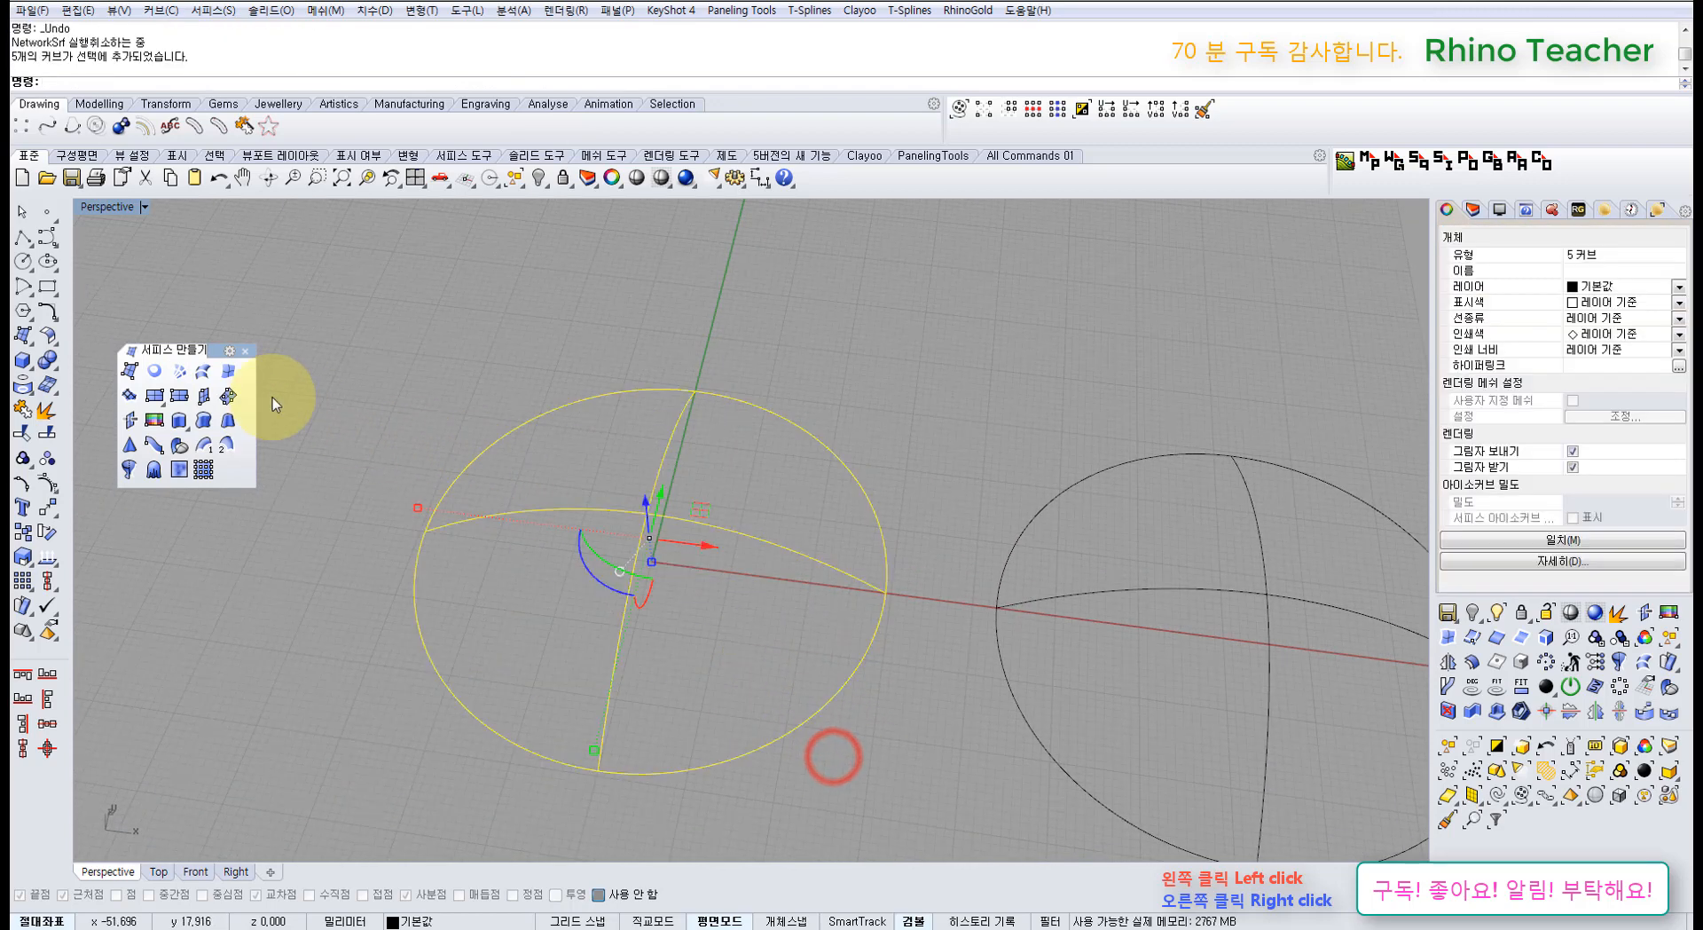
pyautogui.click(183, 377)
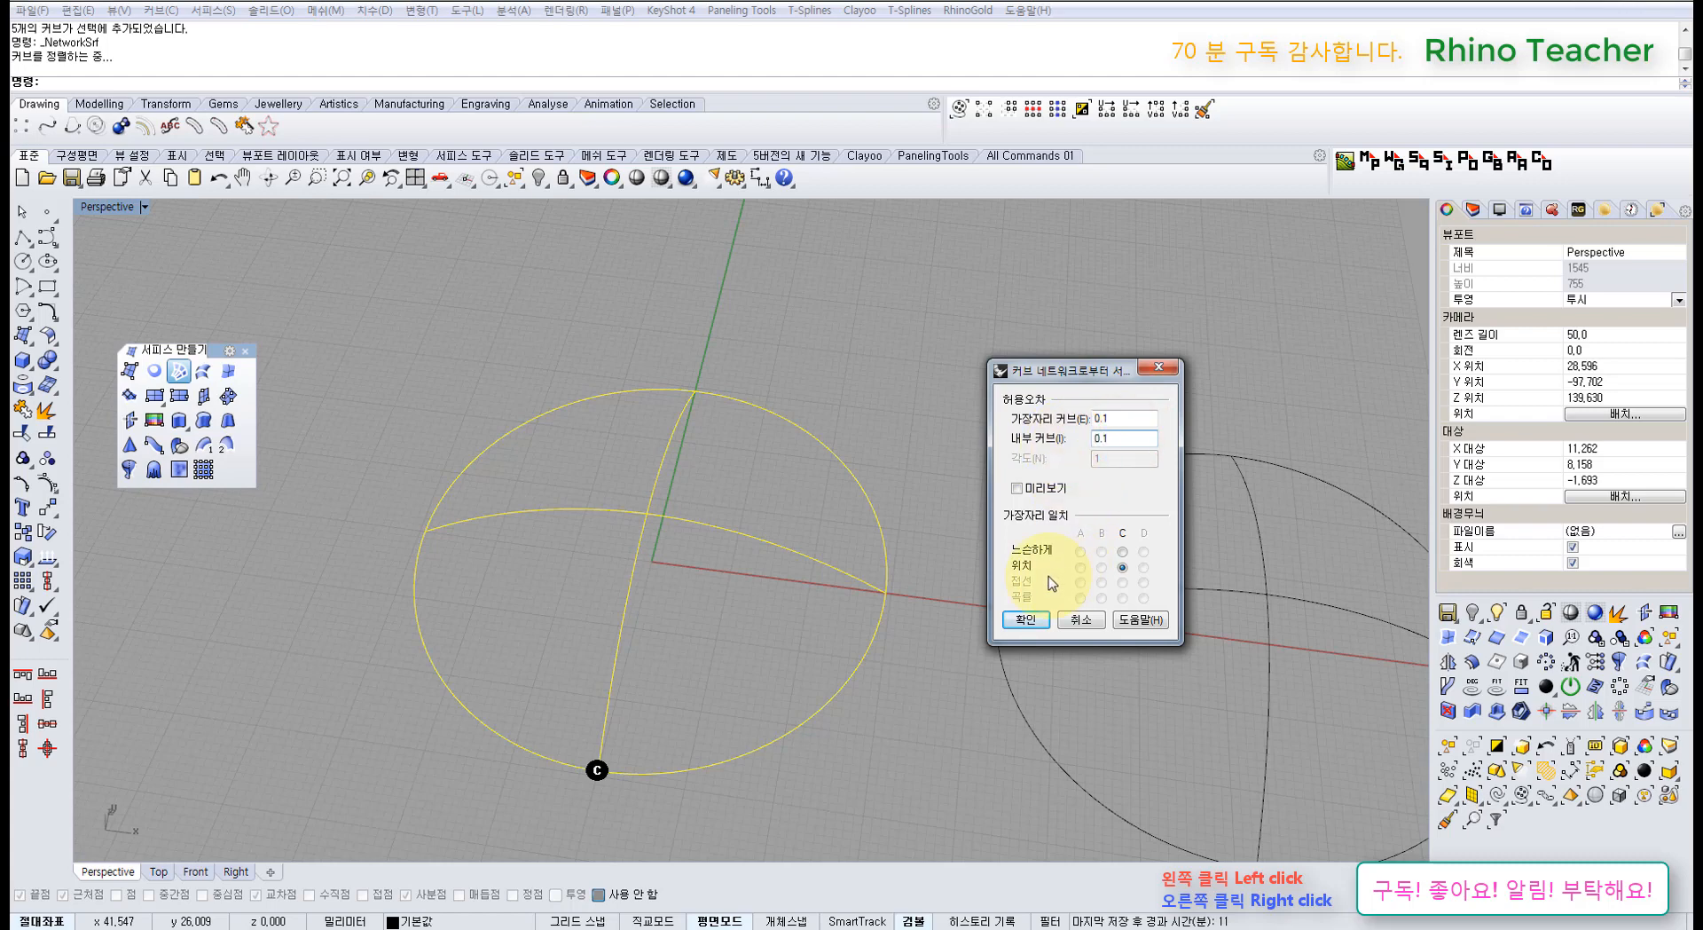
# Step: Build the 0.1-tolerance dome and display its control points
pyautogui.click(1026, 621)
pyautogui.moveTo(787, 577); pyautogui.dragTo(775, 649, button='right')
pyautogui.click(786, 574)
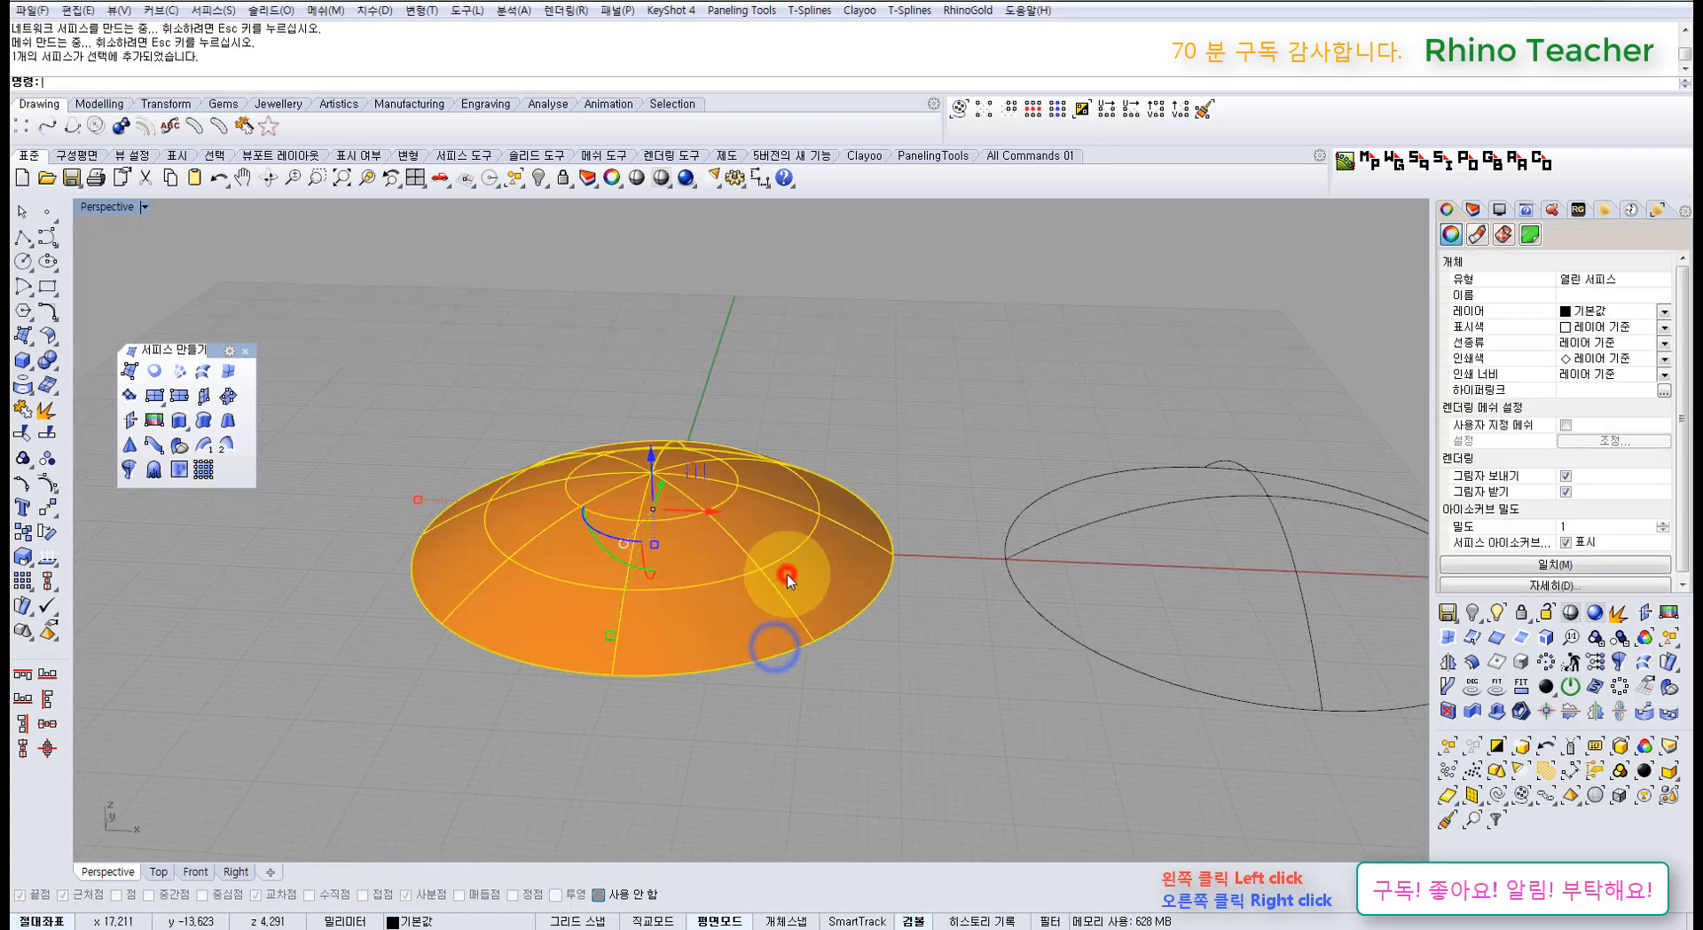
pyautogui.click(939, 654)
pyautogui.click(764, 583)
pyautogui.press('F10')
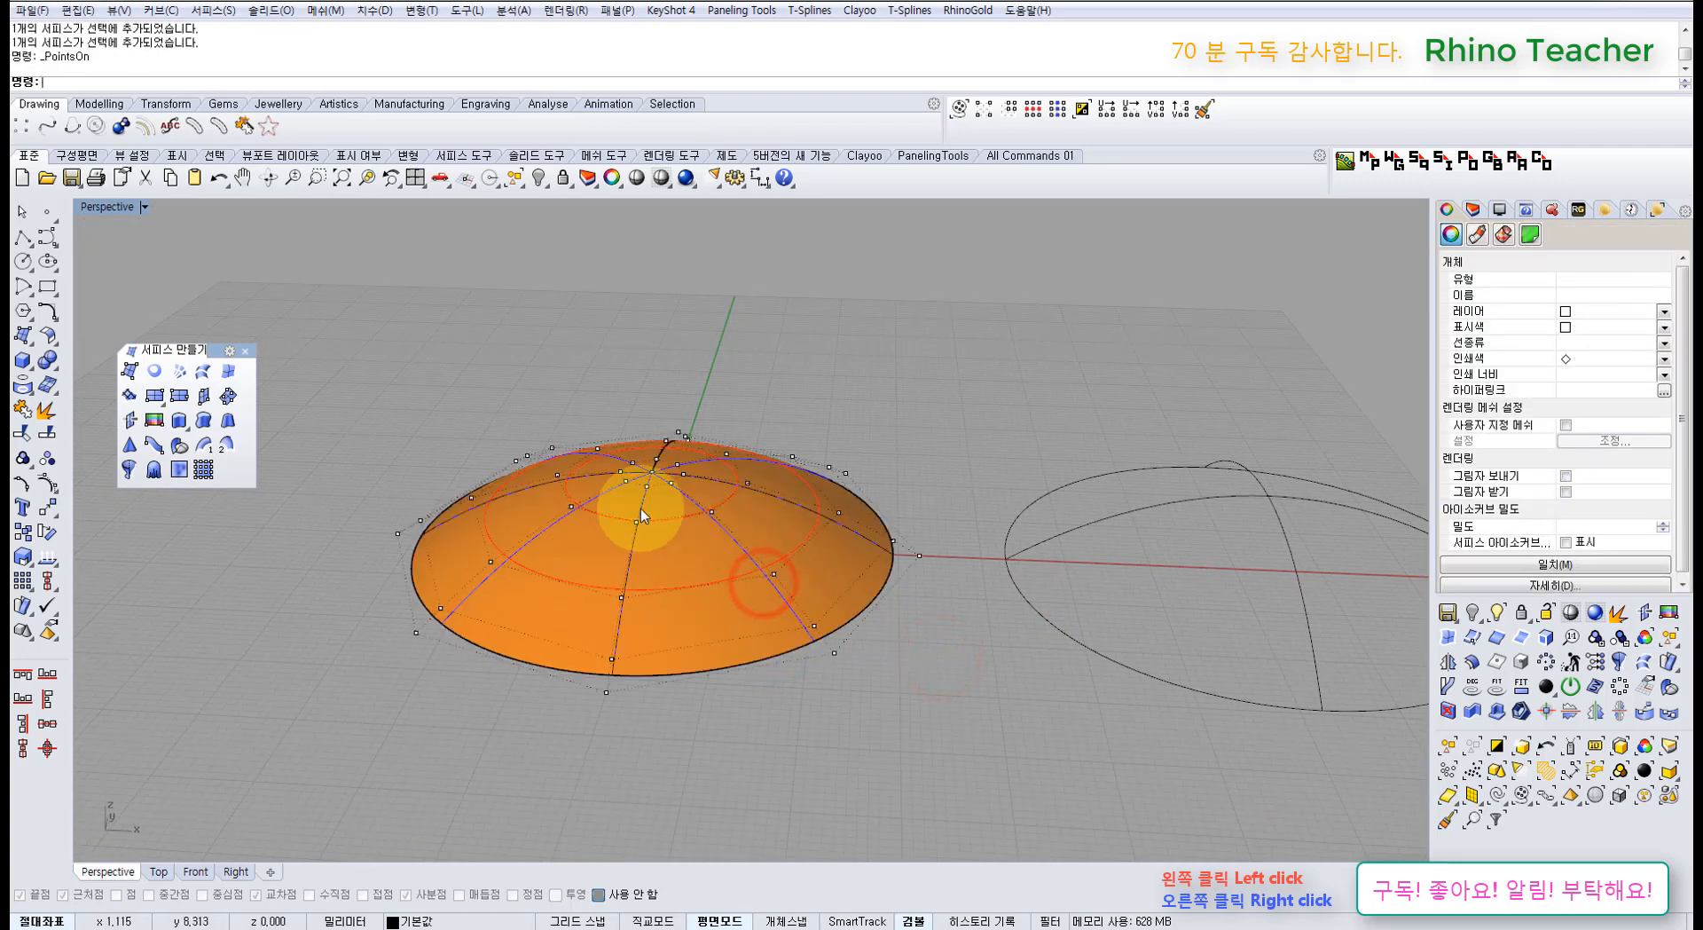
pyautogui.moveTo(569, 489); pyautogui.dragTo(594, 587, button='right')
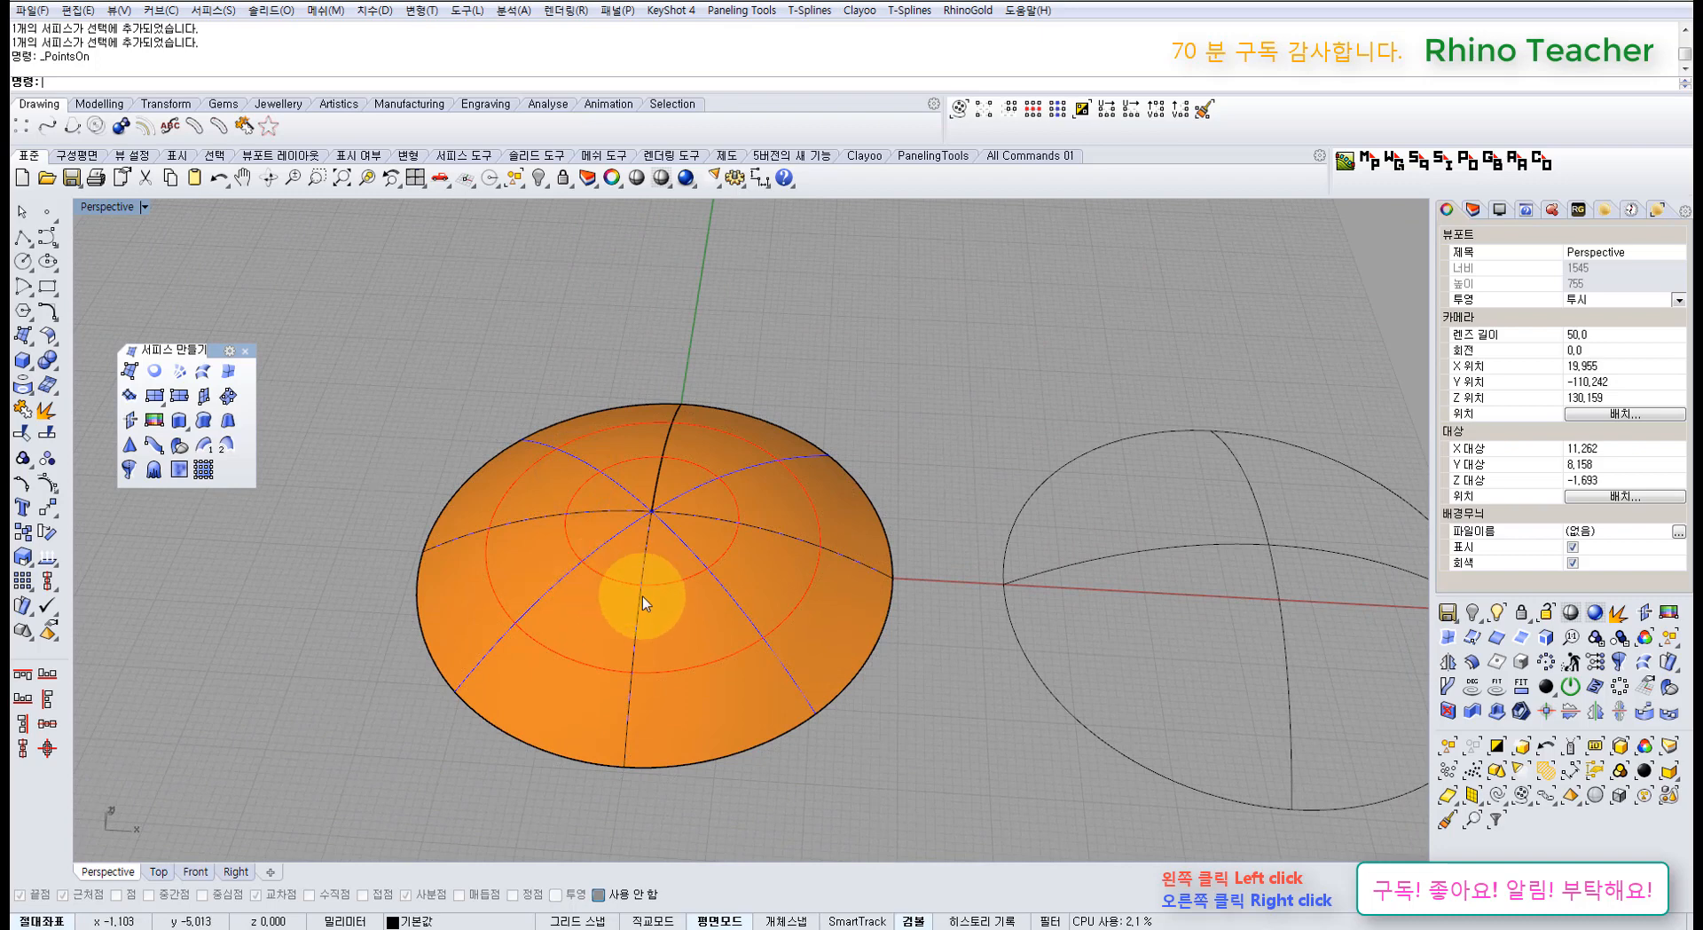
# Step: Delete the dome surface, leaving only the curves
pyautogui.click(720, 632)
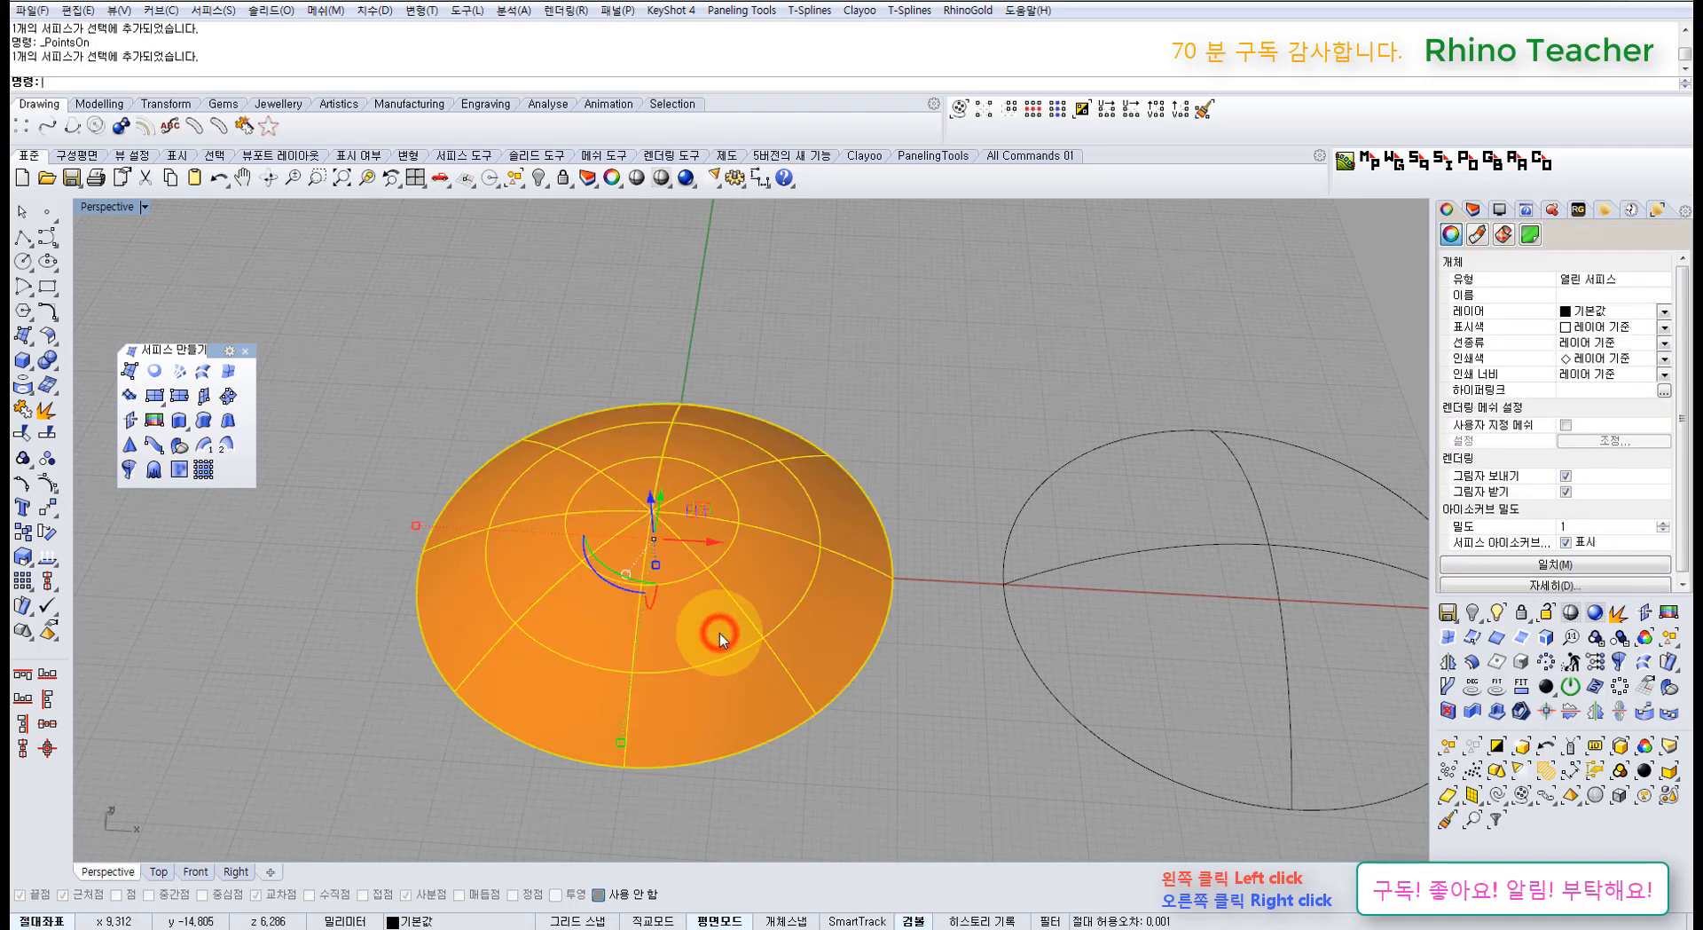
pyautogui.press('Delete')
pyautogui.scroll(-3, 736, 652)
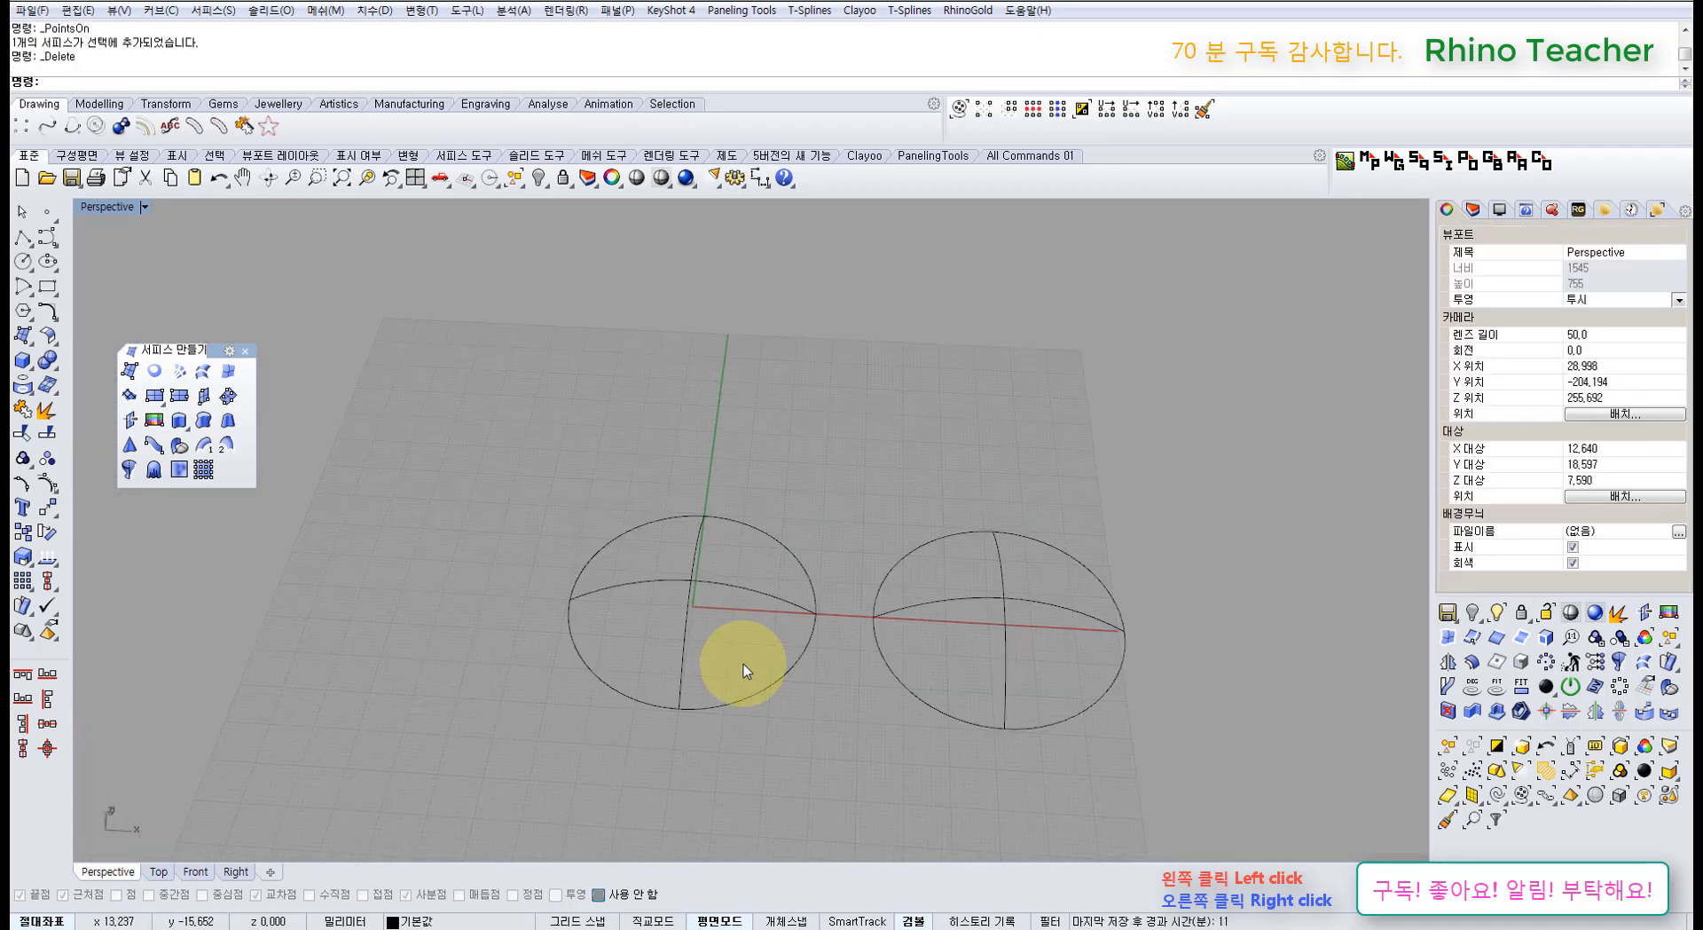
# Step: Restore and delete the dome again, then window-select the left set's five curves
pyautogui.hotkey('ctrl', 'z')
pyautogui.click(809, 732)
pyautogui.click(754, 653)
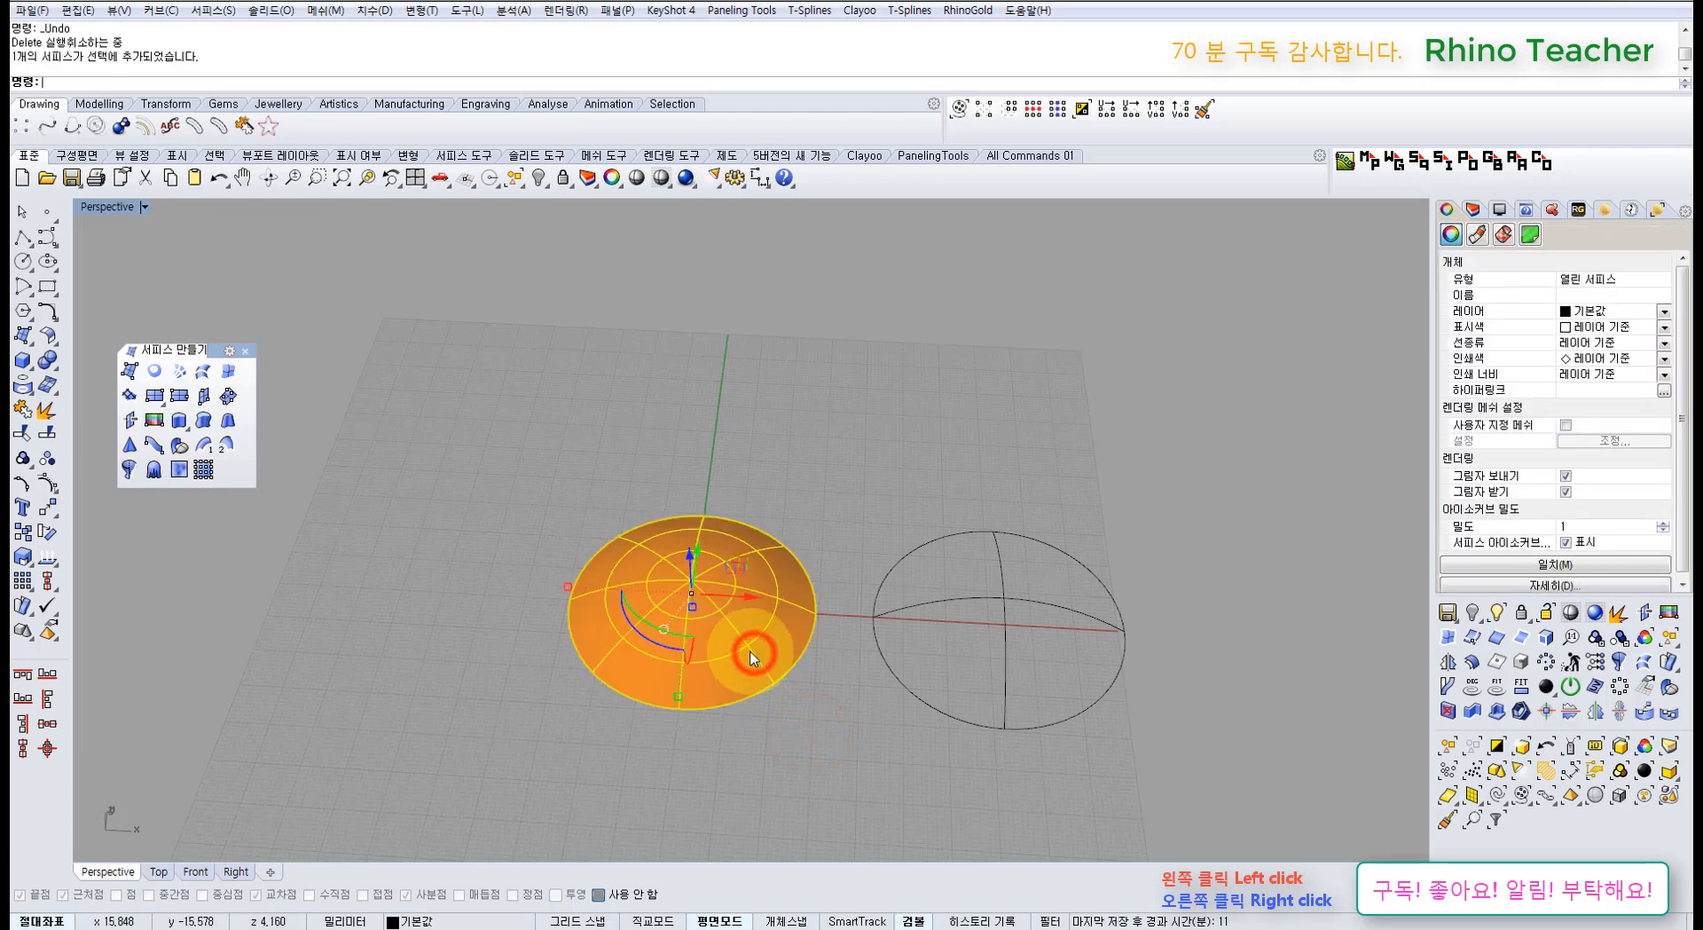
pyautogui.press('Delete')
pyautogui.moveTo(785, 741); pyautogui.dragTo(586, 564)
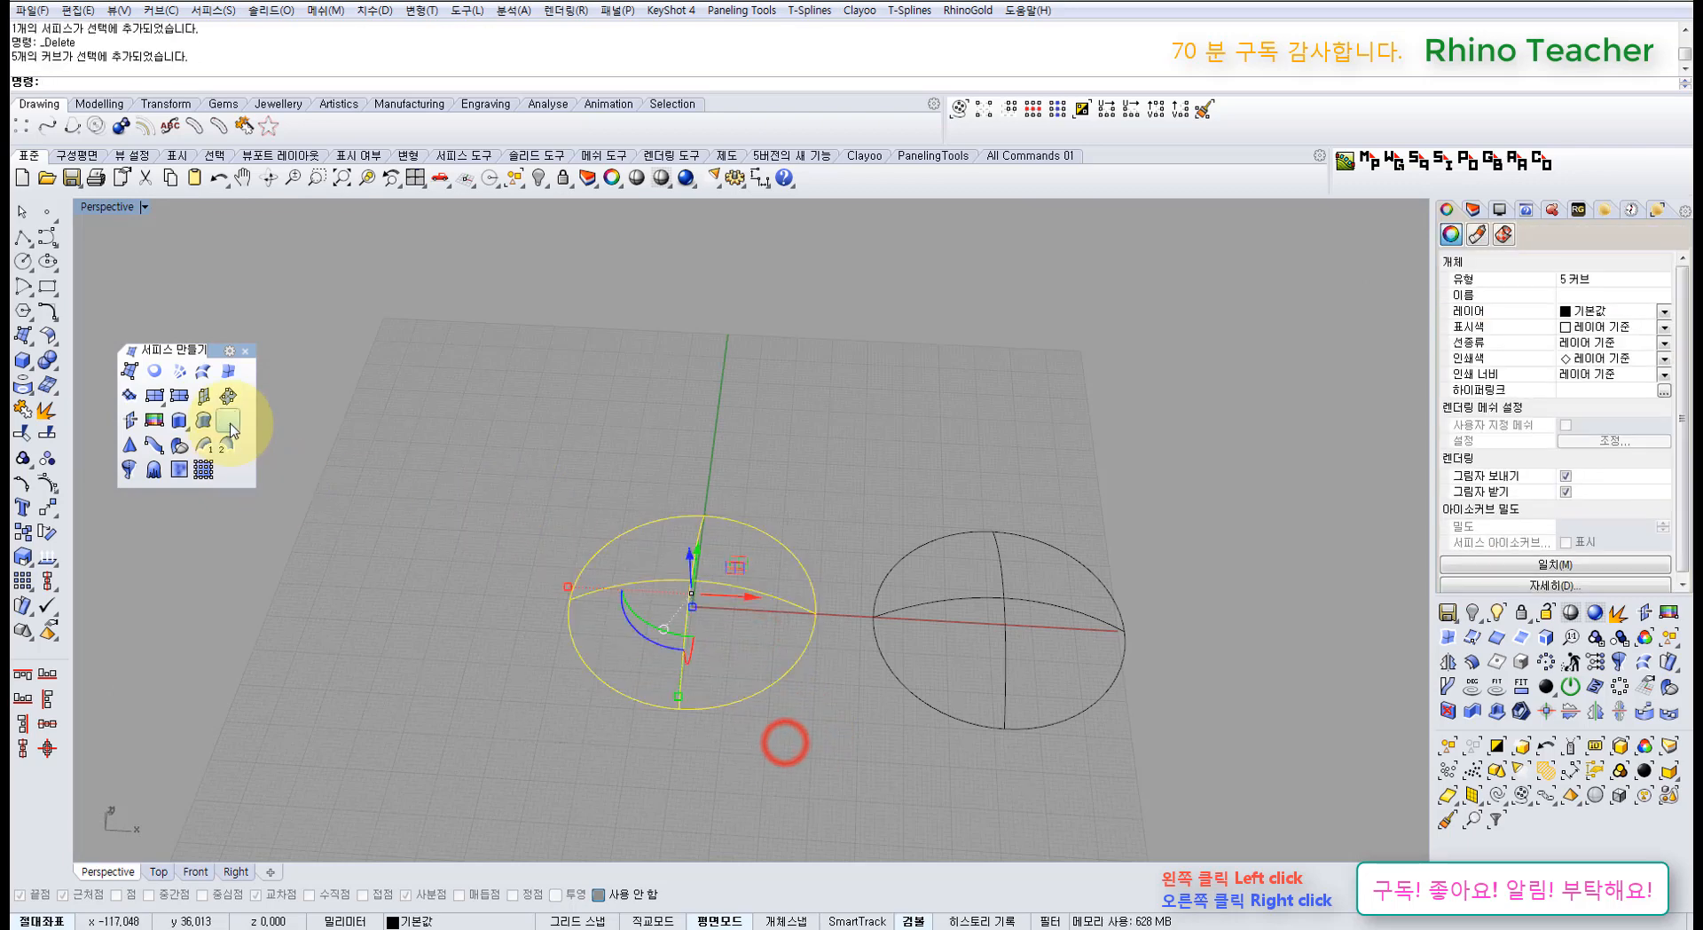
# Step: Build a dome with 0.001 edge and 0.01 interior tolerance and raise it above the curves
pyautogui.click(178, 371)
pyautogui.click(1131, 417)
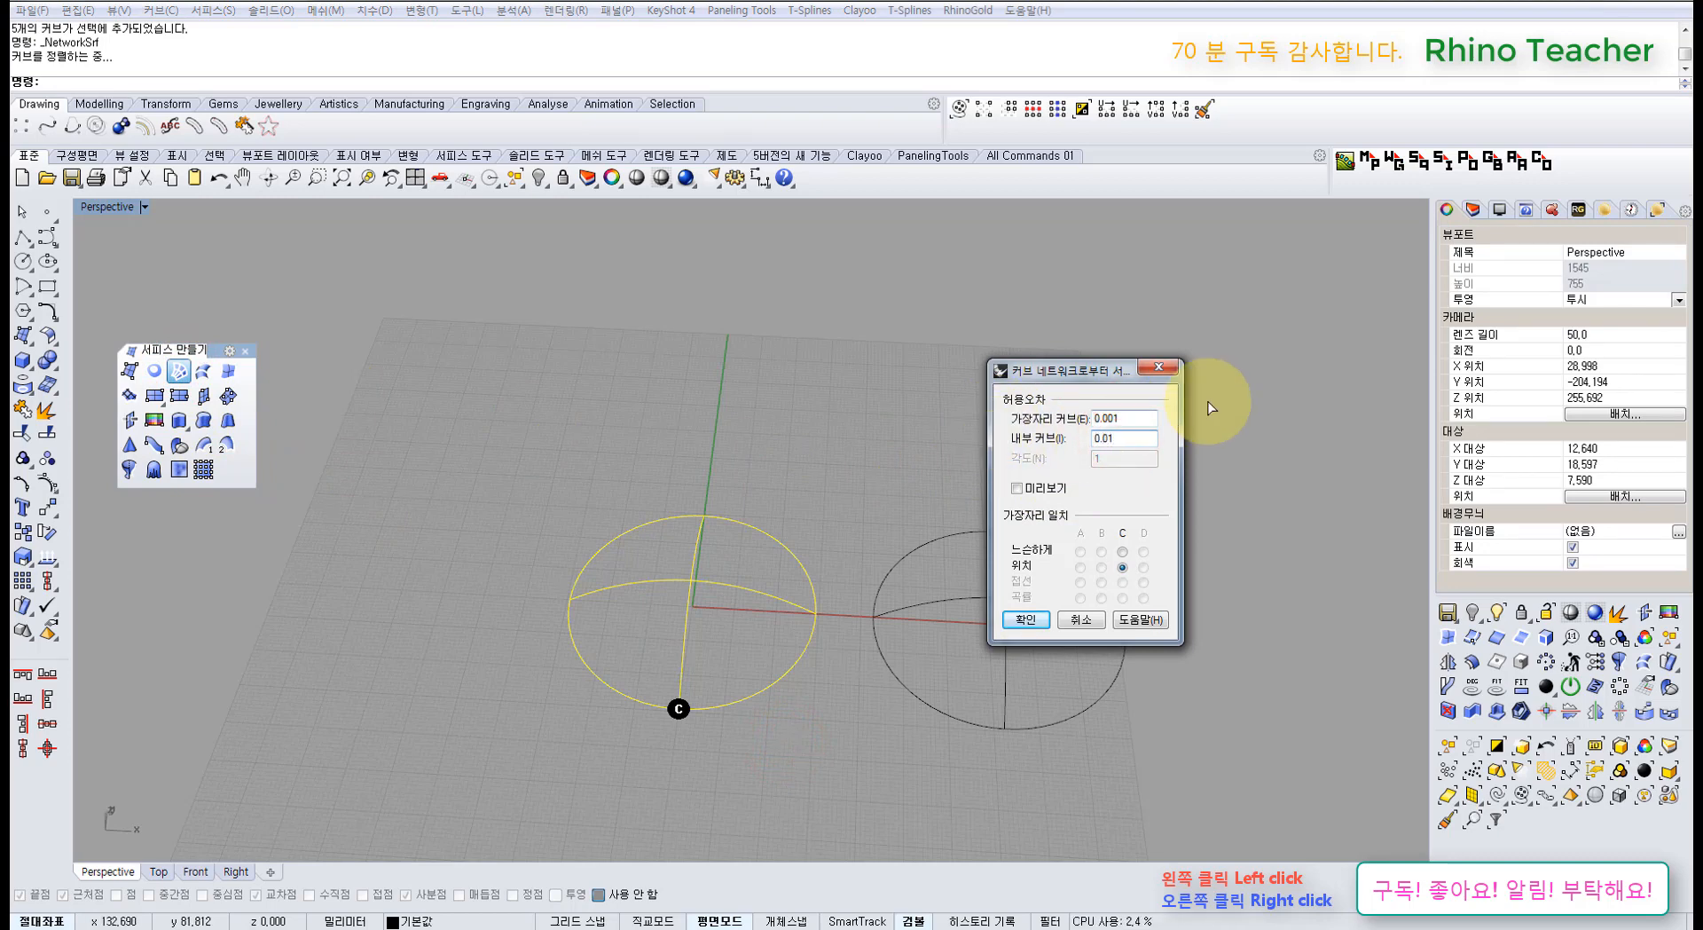
pyautogui.click(1025, 619)
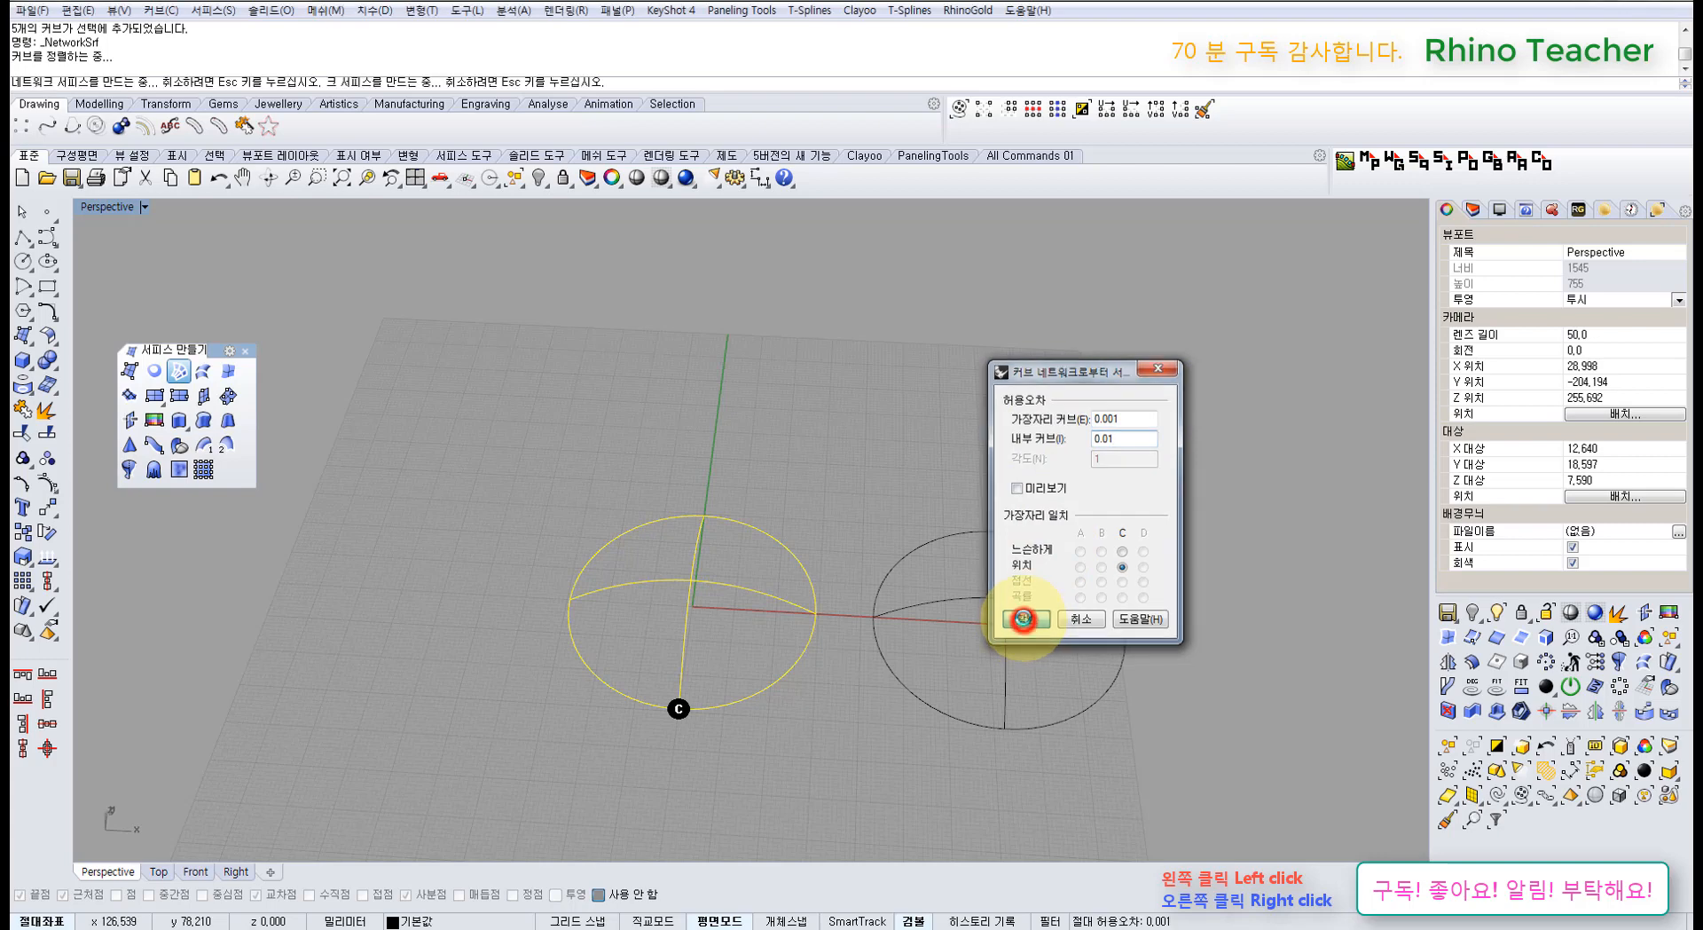
pyautogui.moveTo(810, 507); pyautogui.dragTo(674, 621, button='right')
pyautogui.scroll(-2, 672, 626)
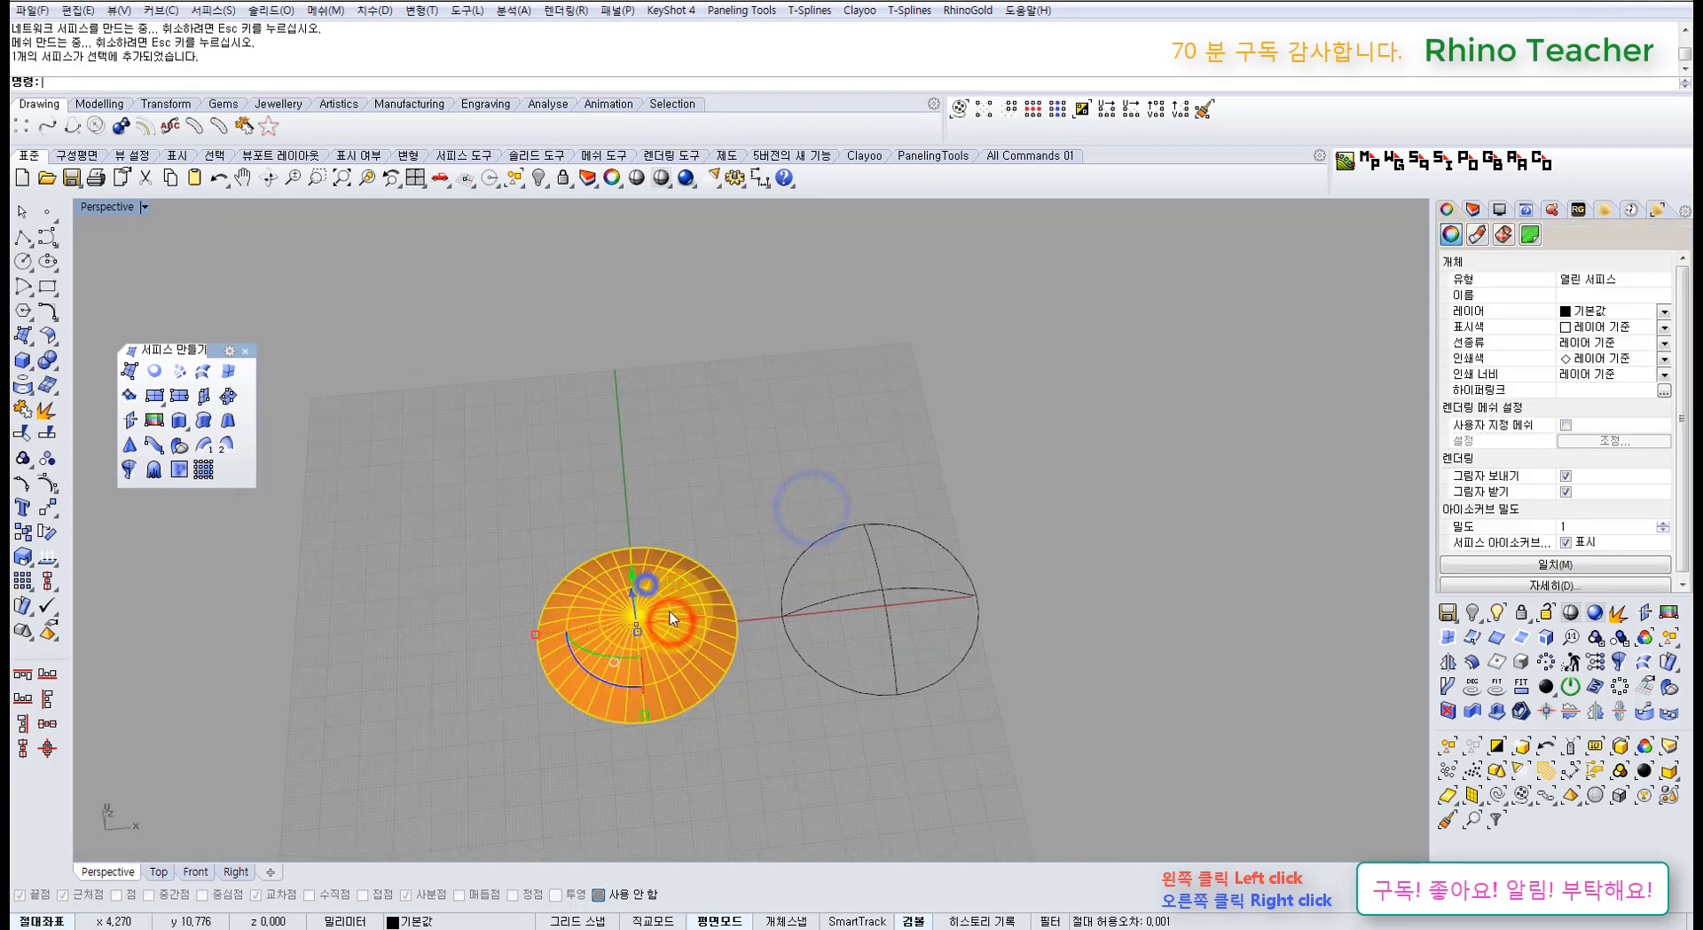
pyautogui.moveTo(669, 576); pyautogui.dragTo(642, 381)
pyautogui.click(763, 415)
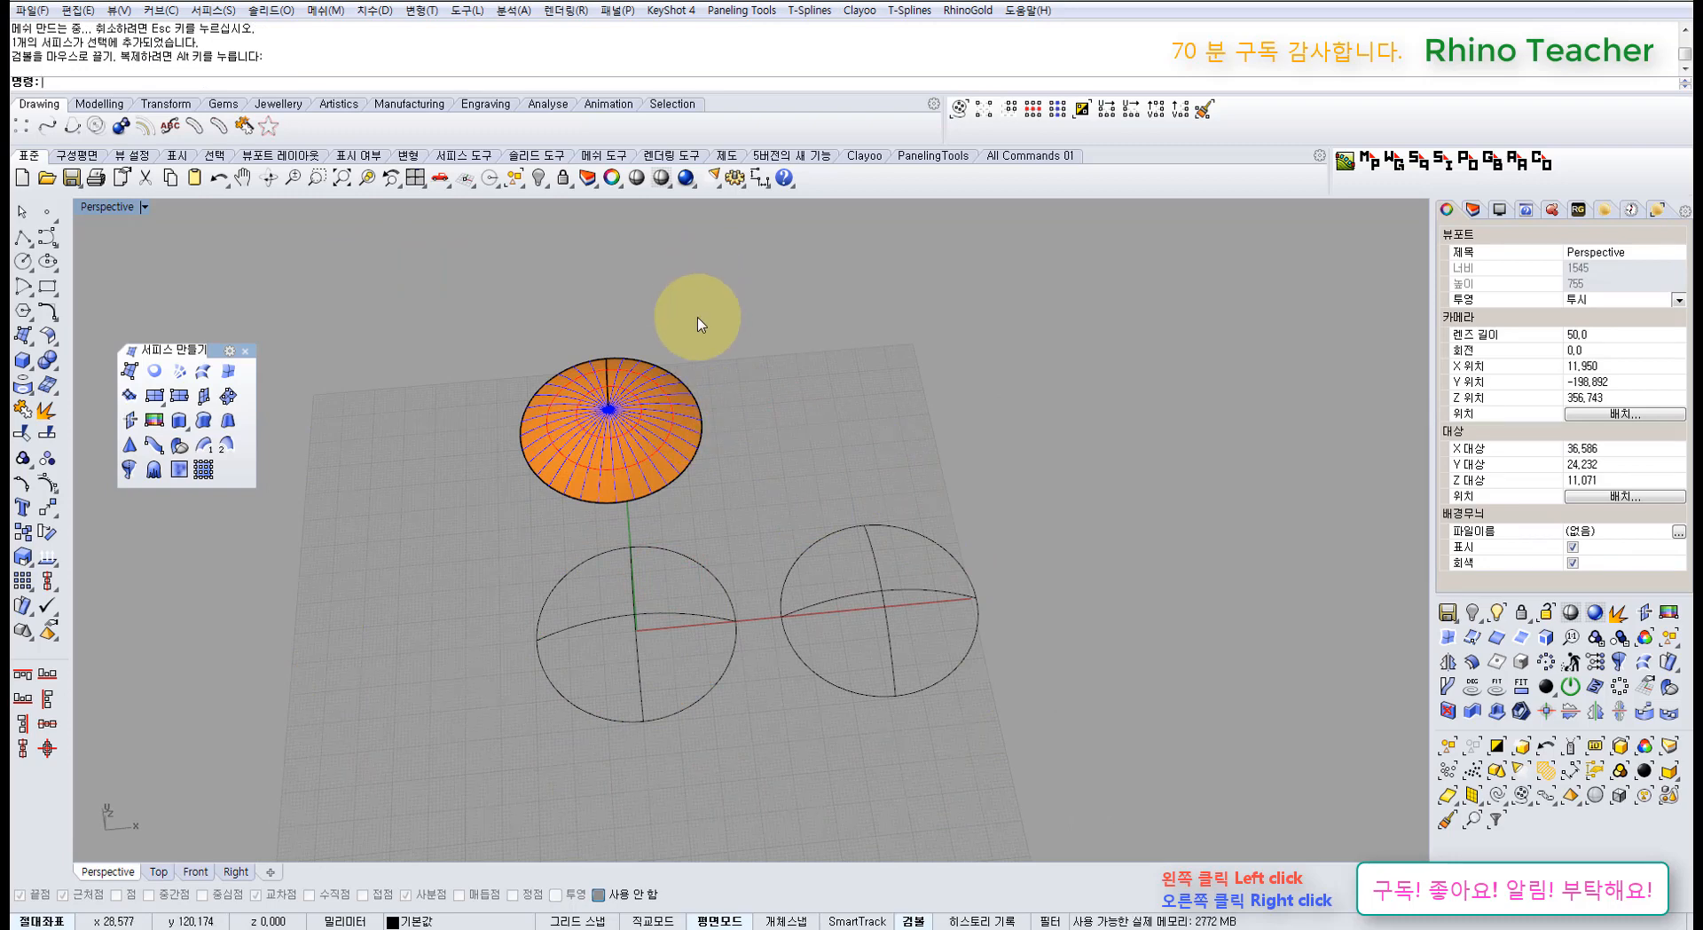
pyautogui.click(732, 181)
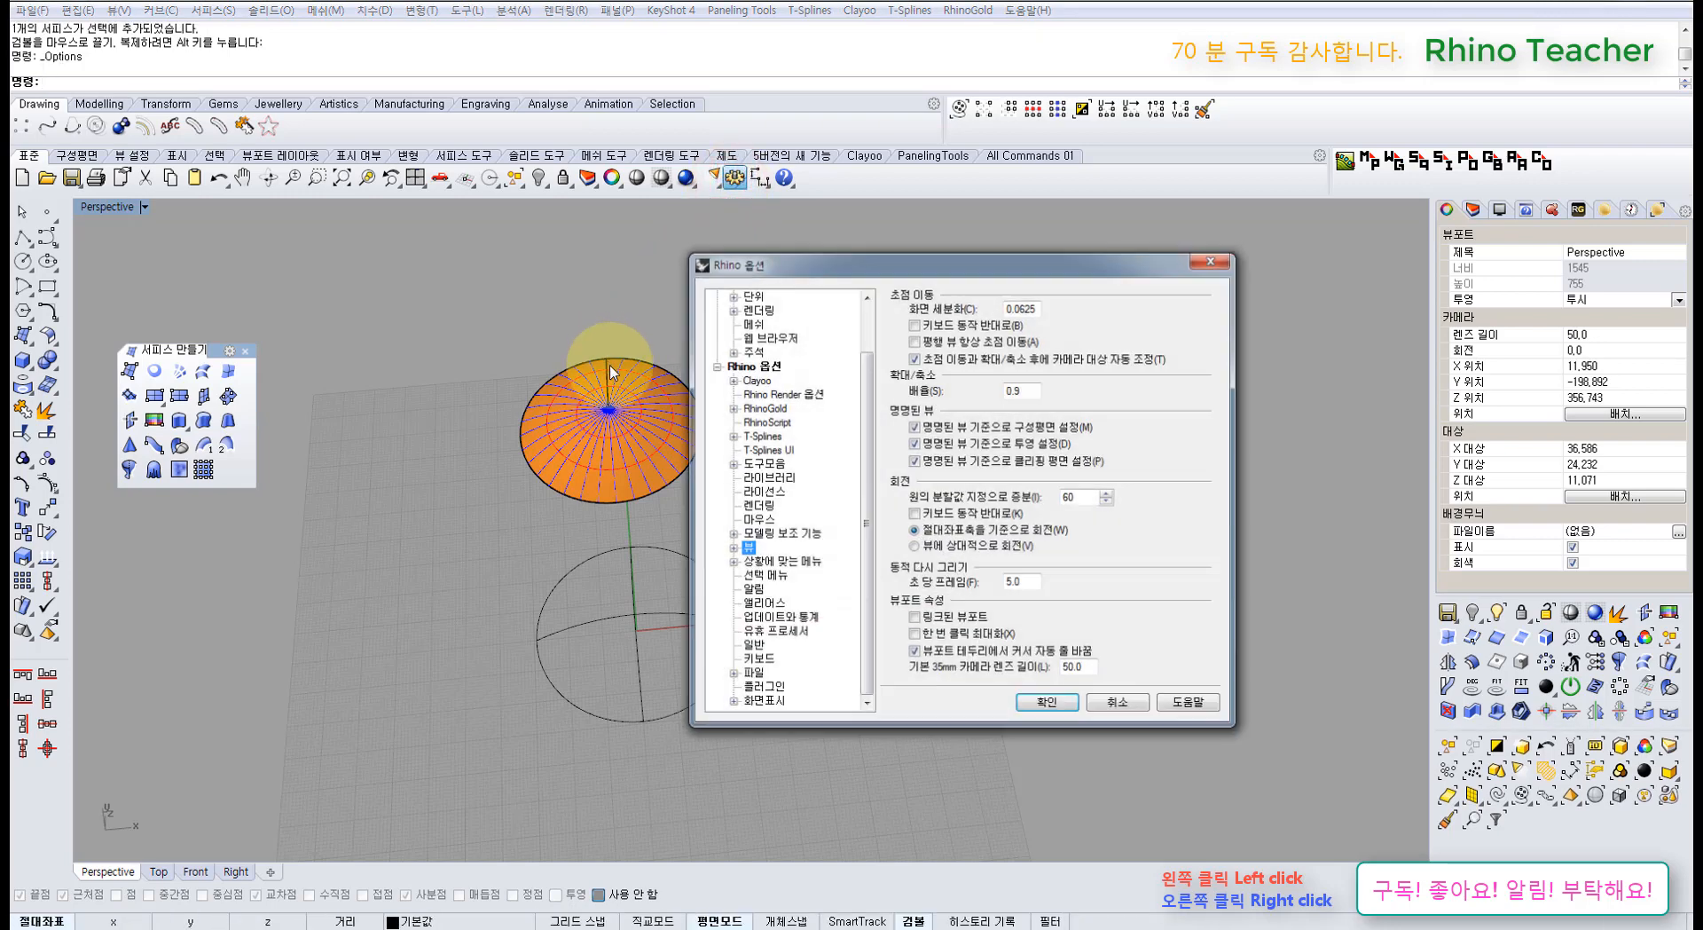
pyautogui.moveTo(865, 440); pyautogui.dragTo(859, 387)
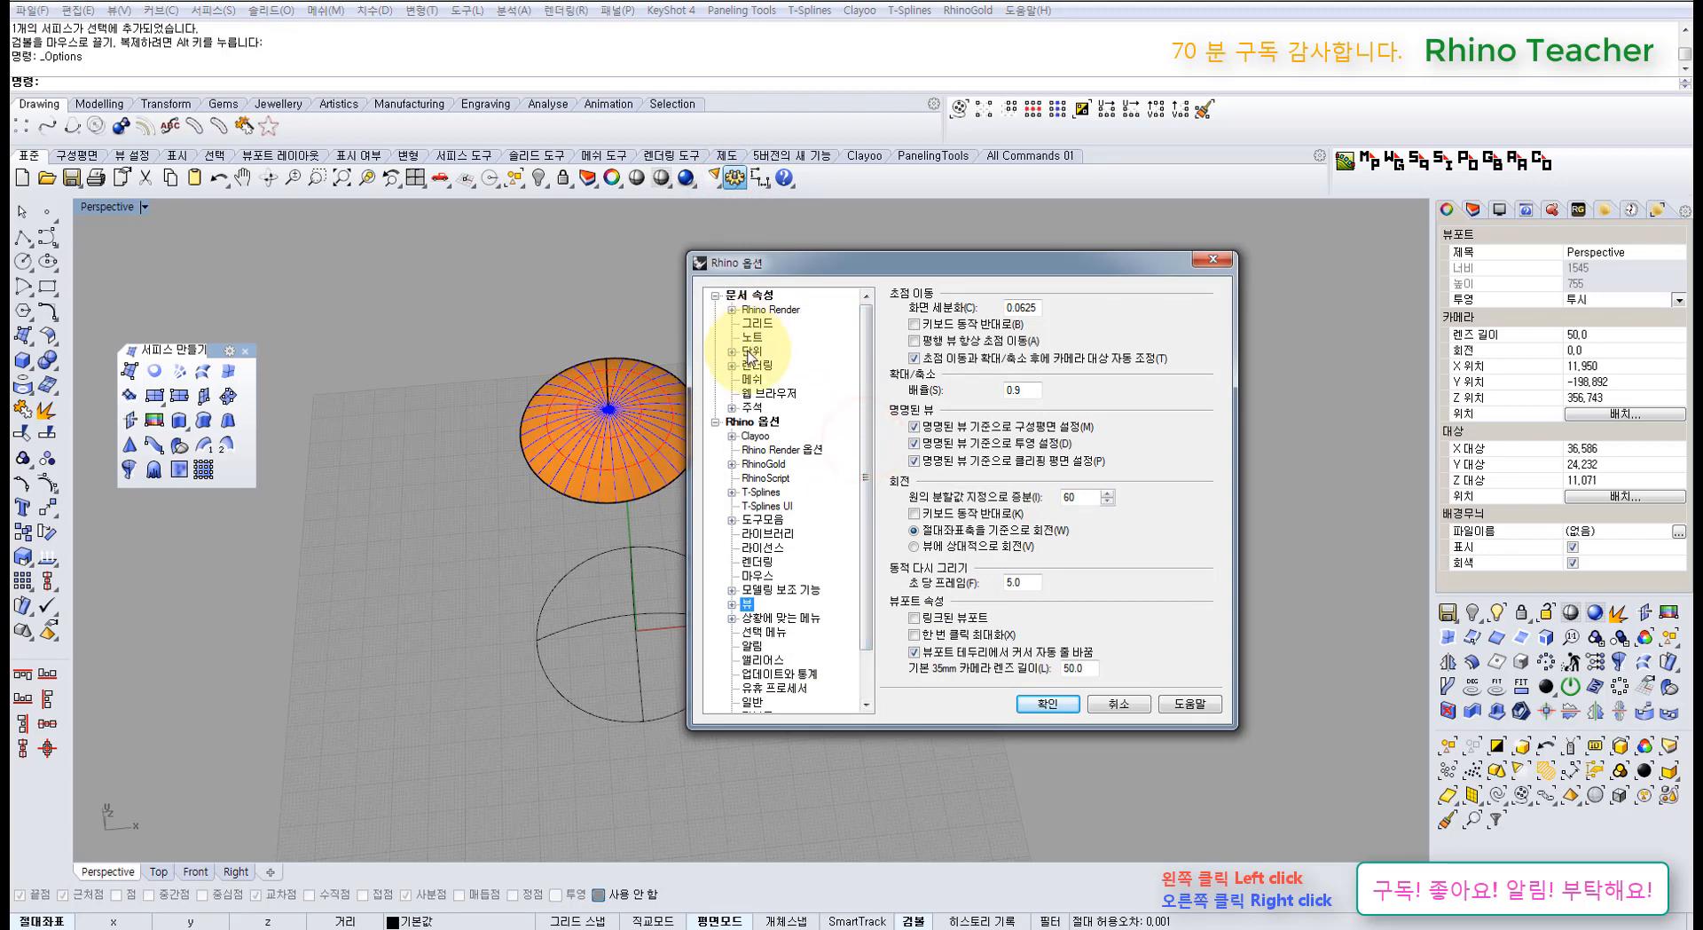
pyautogui.click(750, 351)
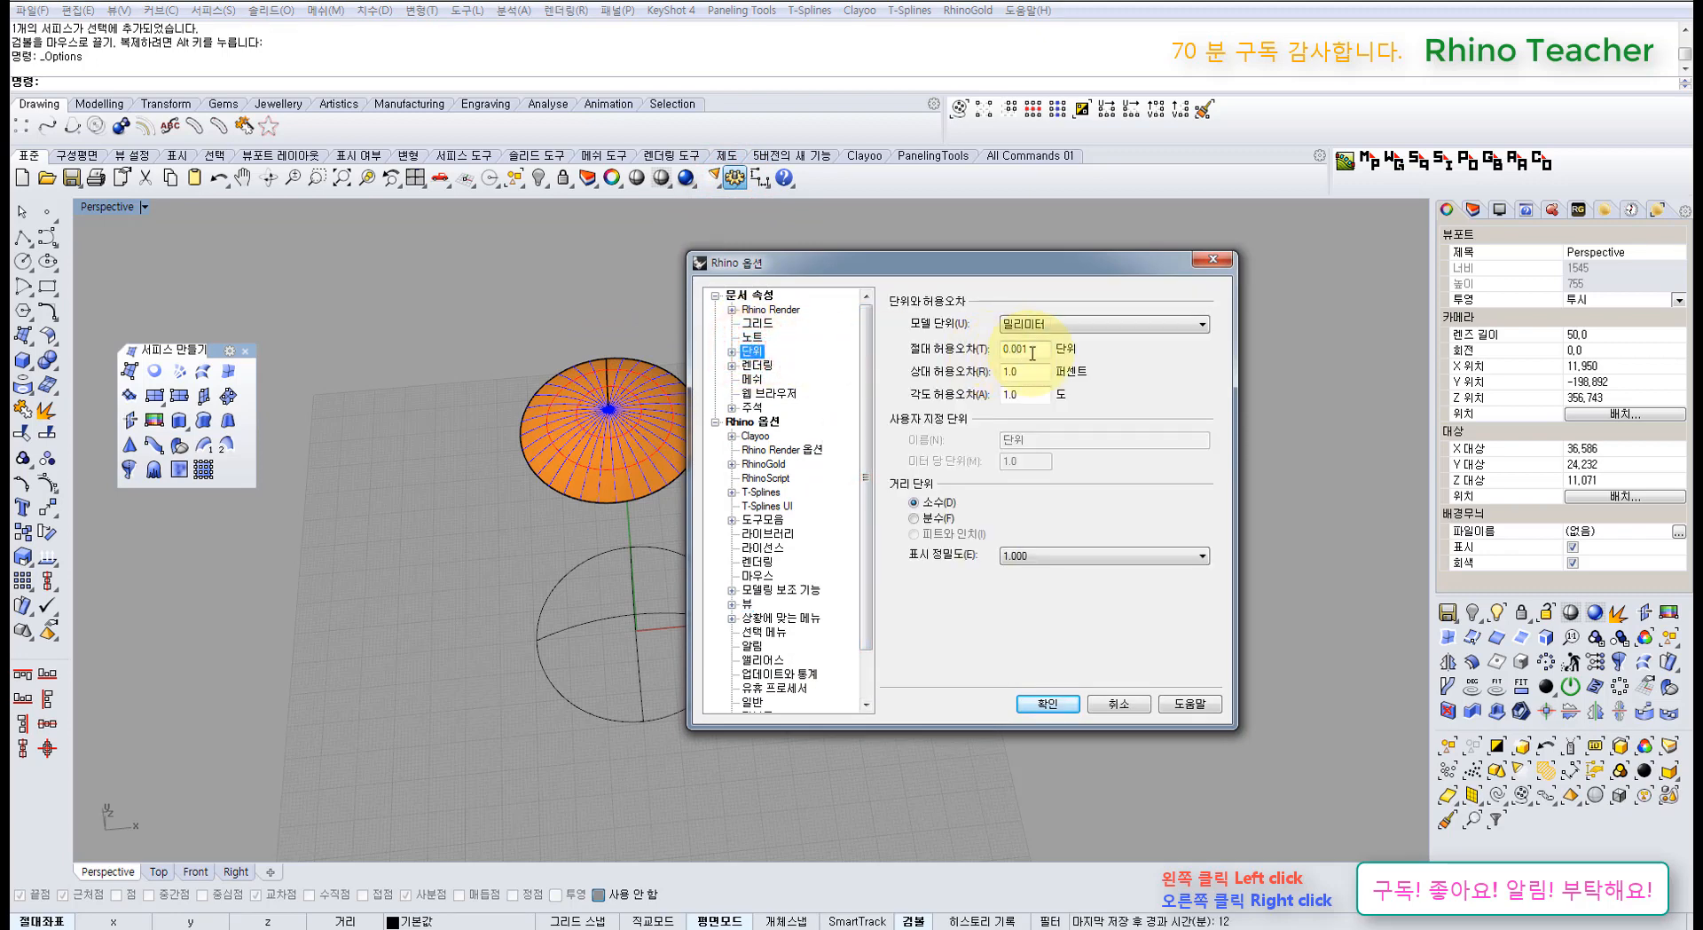
pyautogui.click(1138, 707)
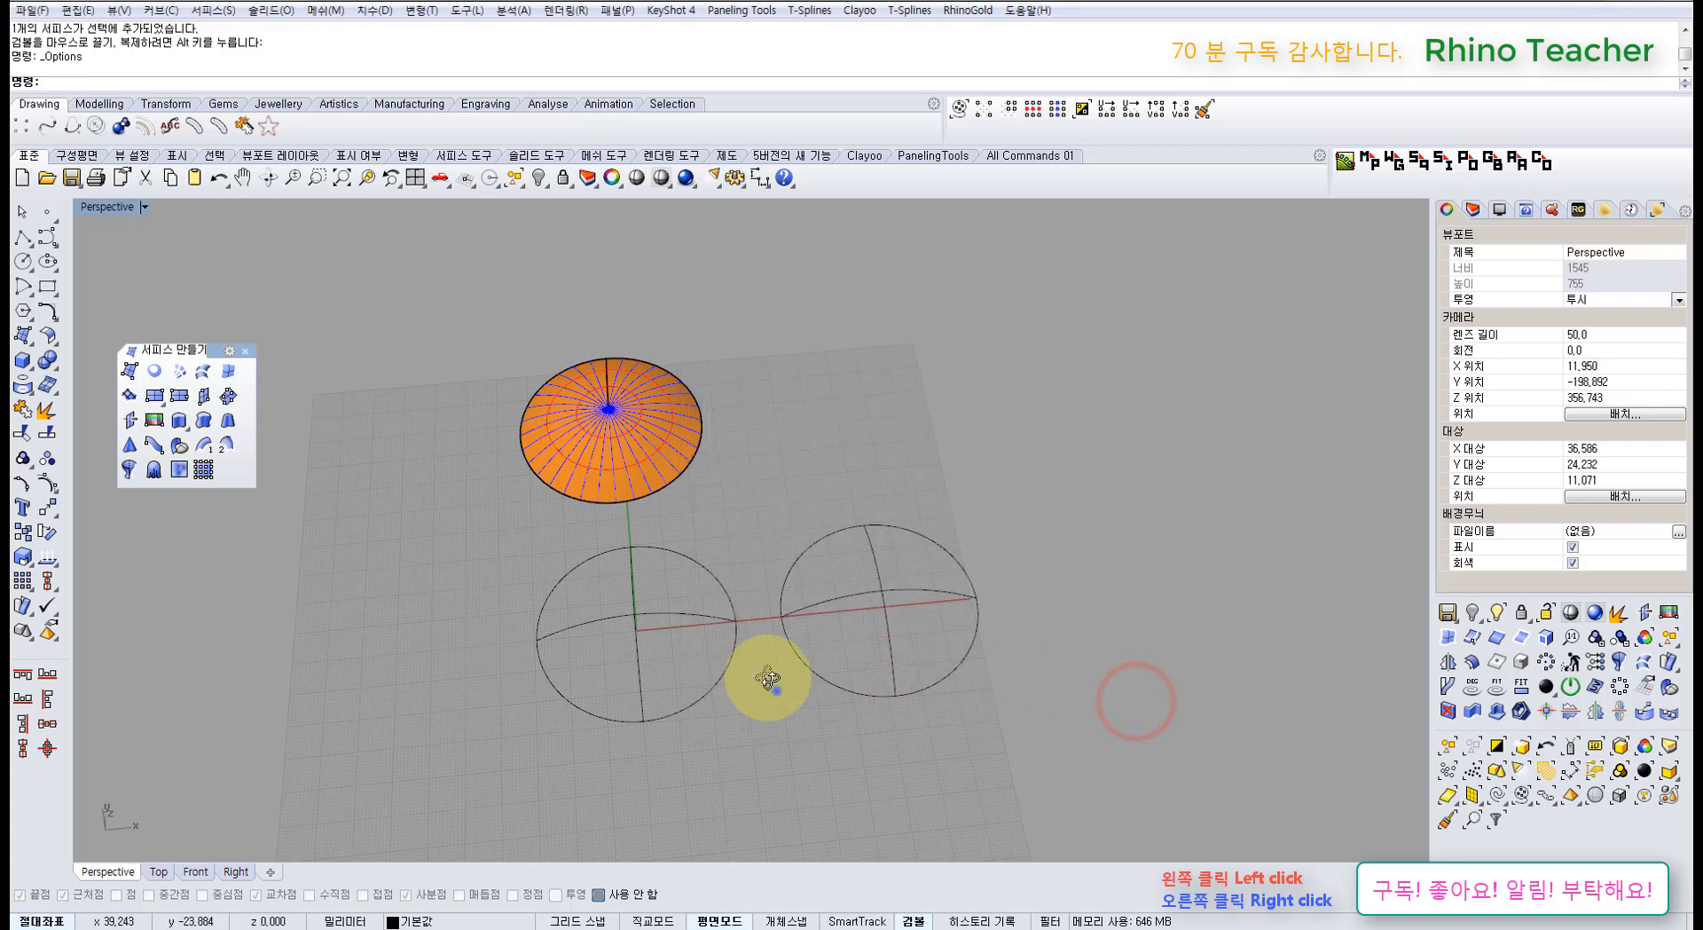
pyautogui.moveTo(774, 691); pyautogui.dragTo(764, 653, button='right')
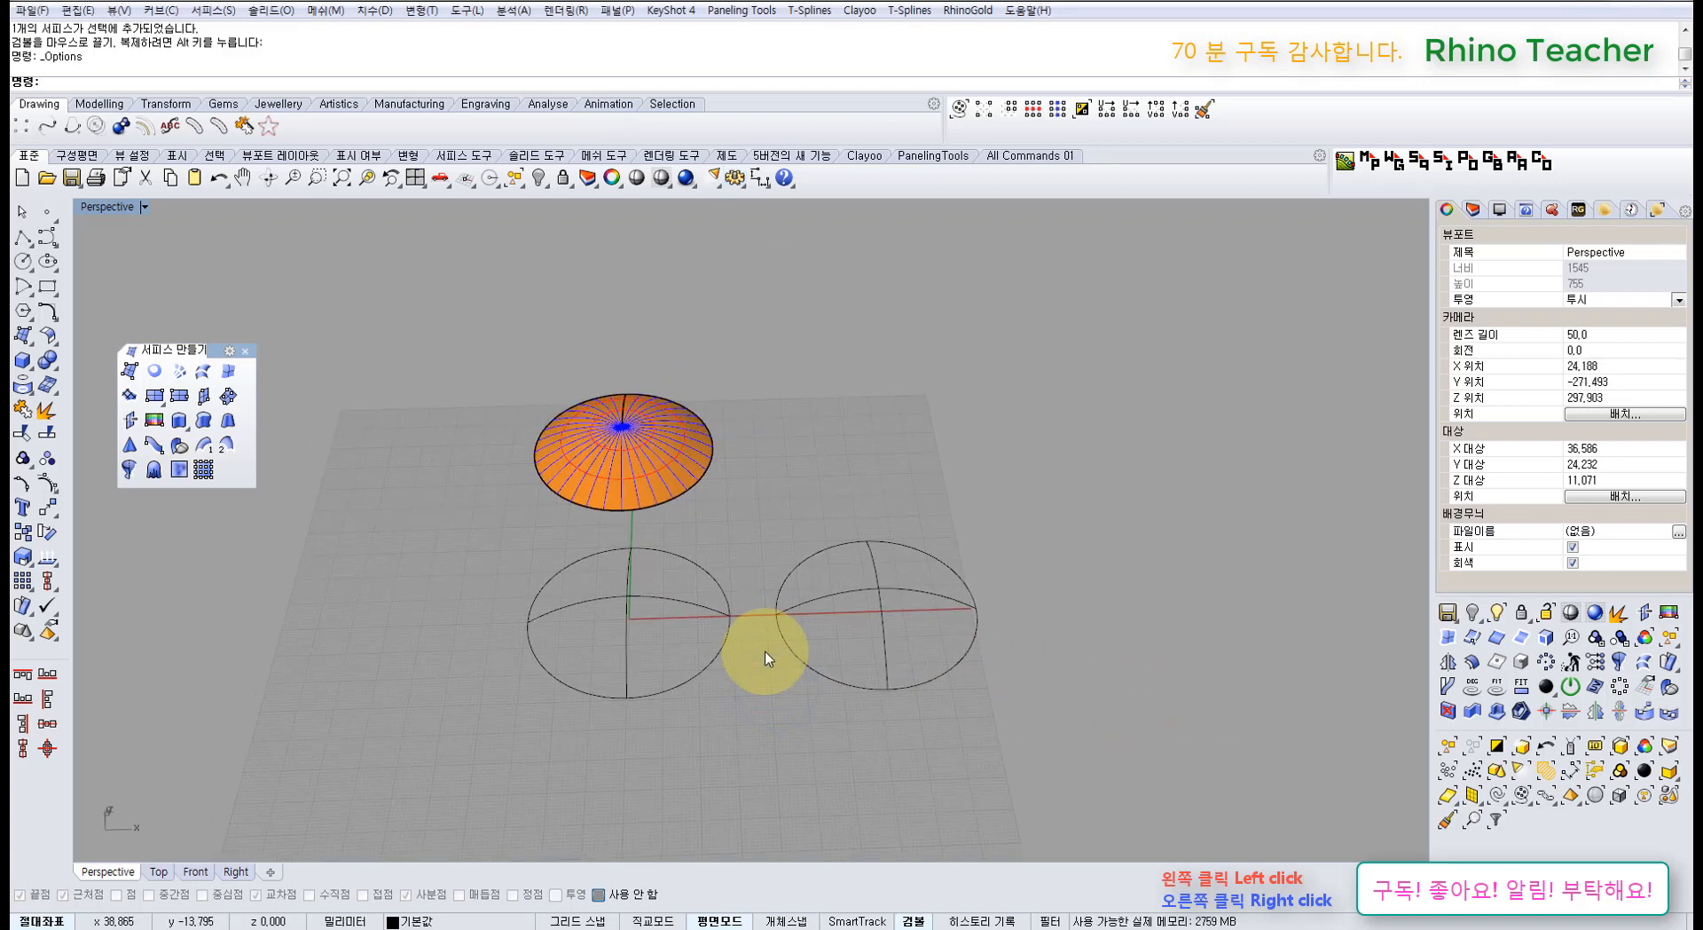
# Step: Select the left sphere's curves, start a Network Surface, then cancel it
pyautogui.click(652, 468)
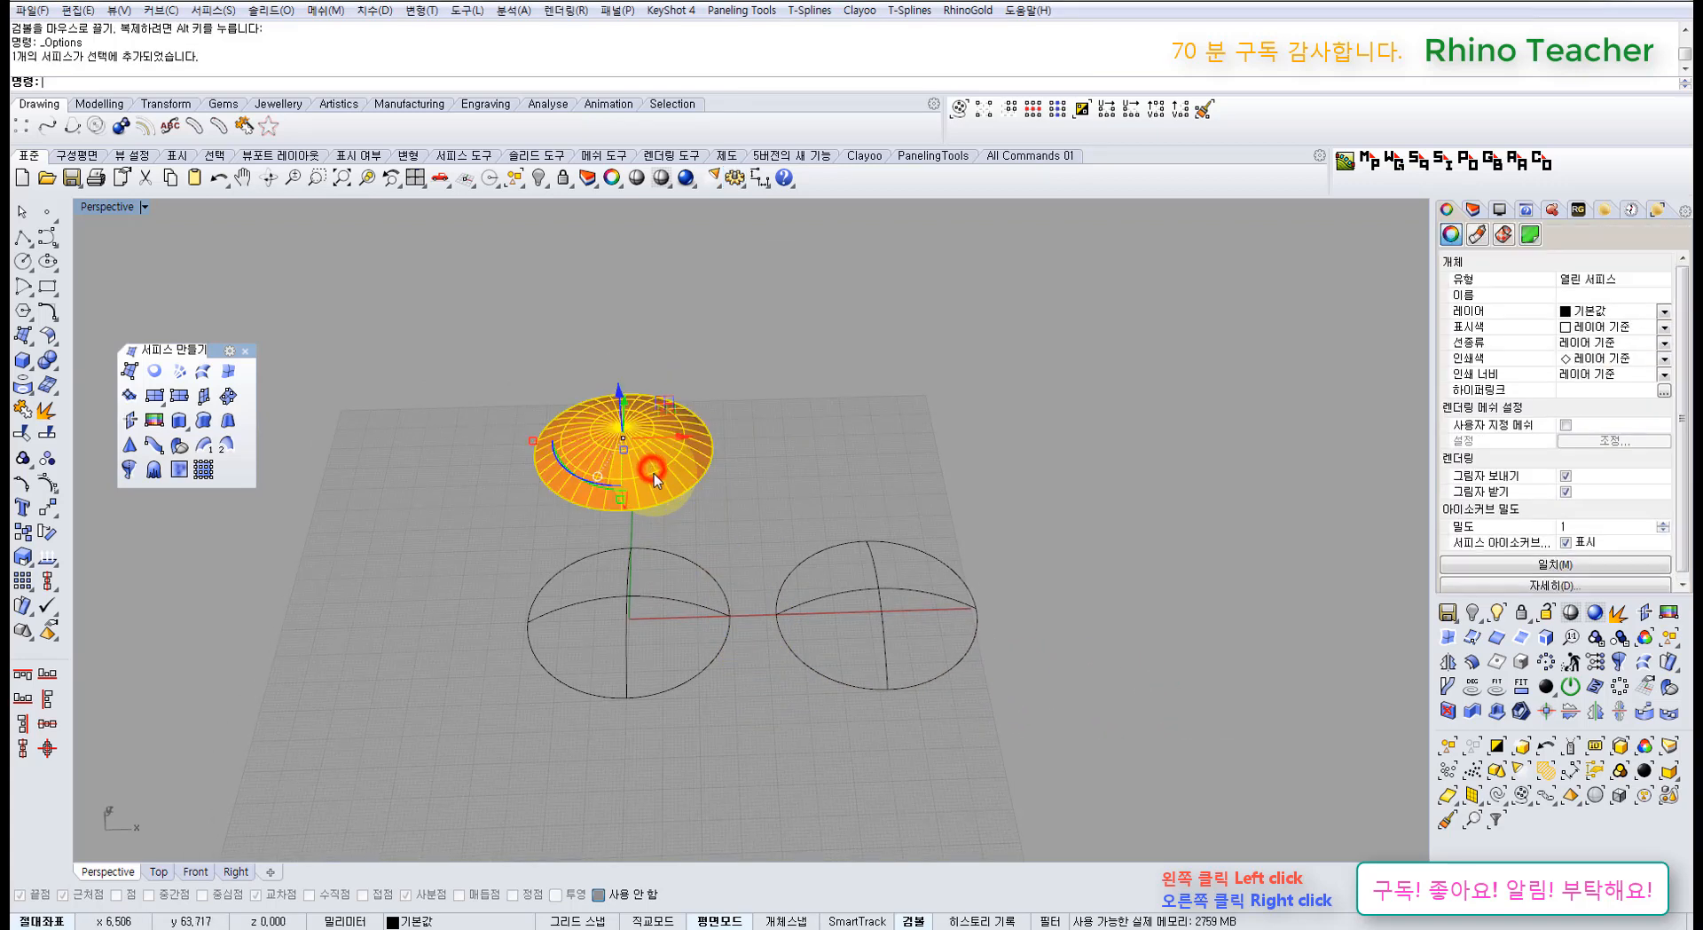
pyautogui.moveTo(703, 481); pyautogui.dragTo(677, 561, button='right')
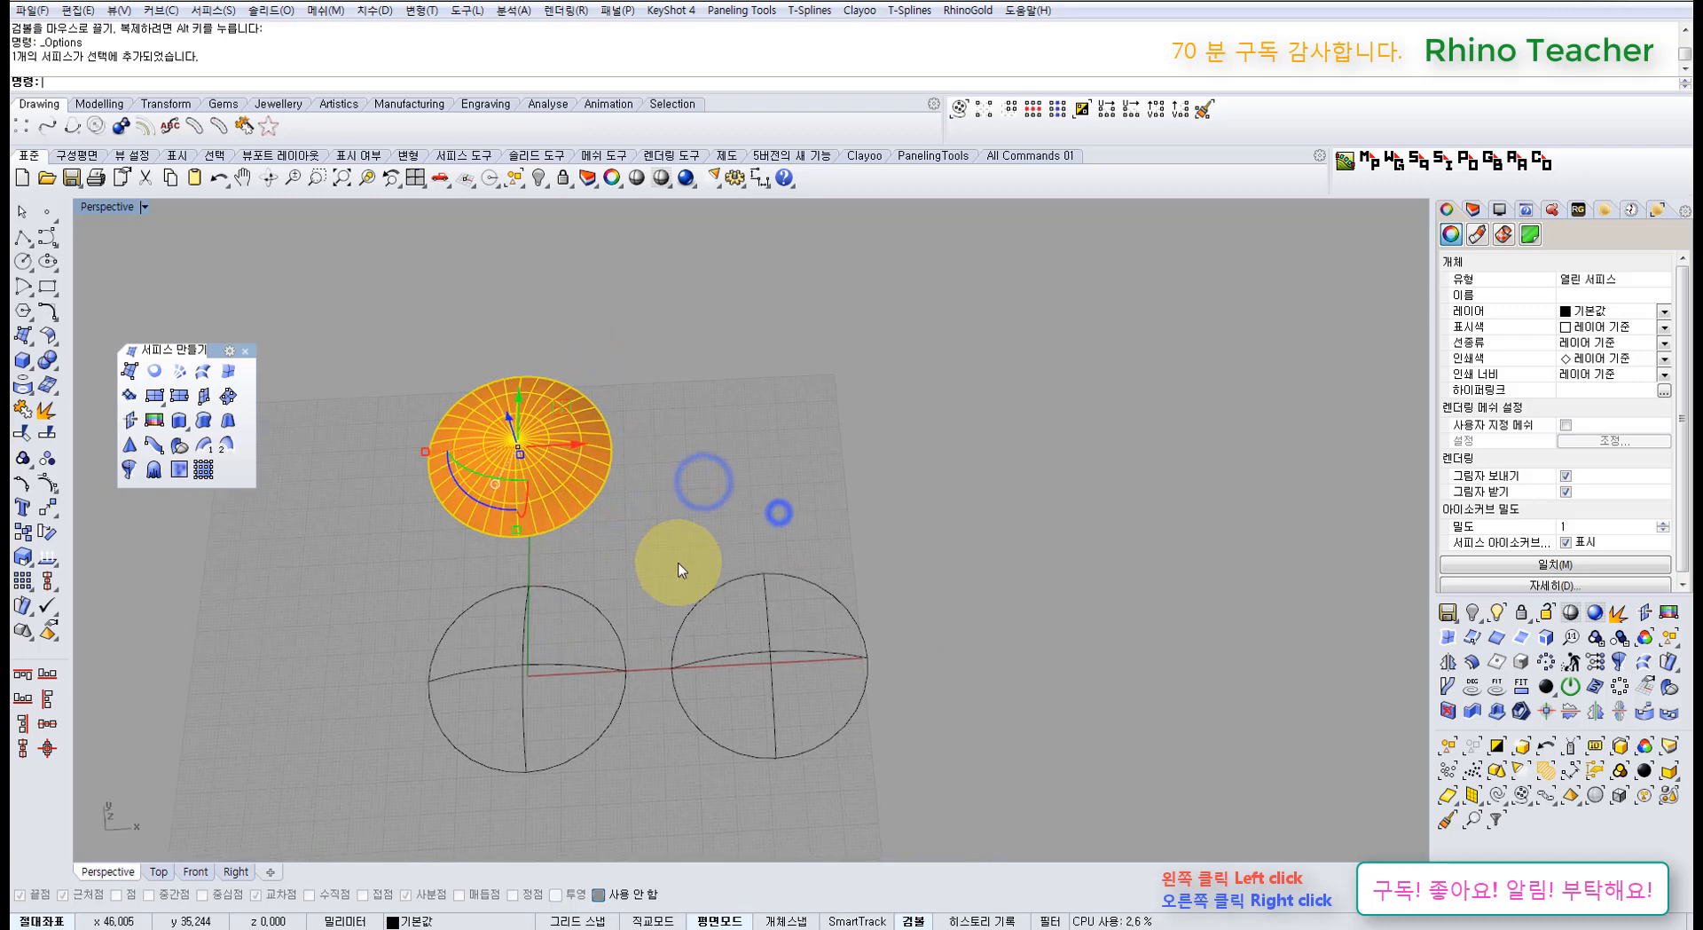
pyautogui.click(611, 758)
pyautogui.moveTo(429, 630); pyautogui.dragTo(428, 628)
pyautogui.click(178, 370)
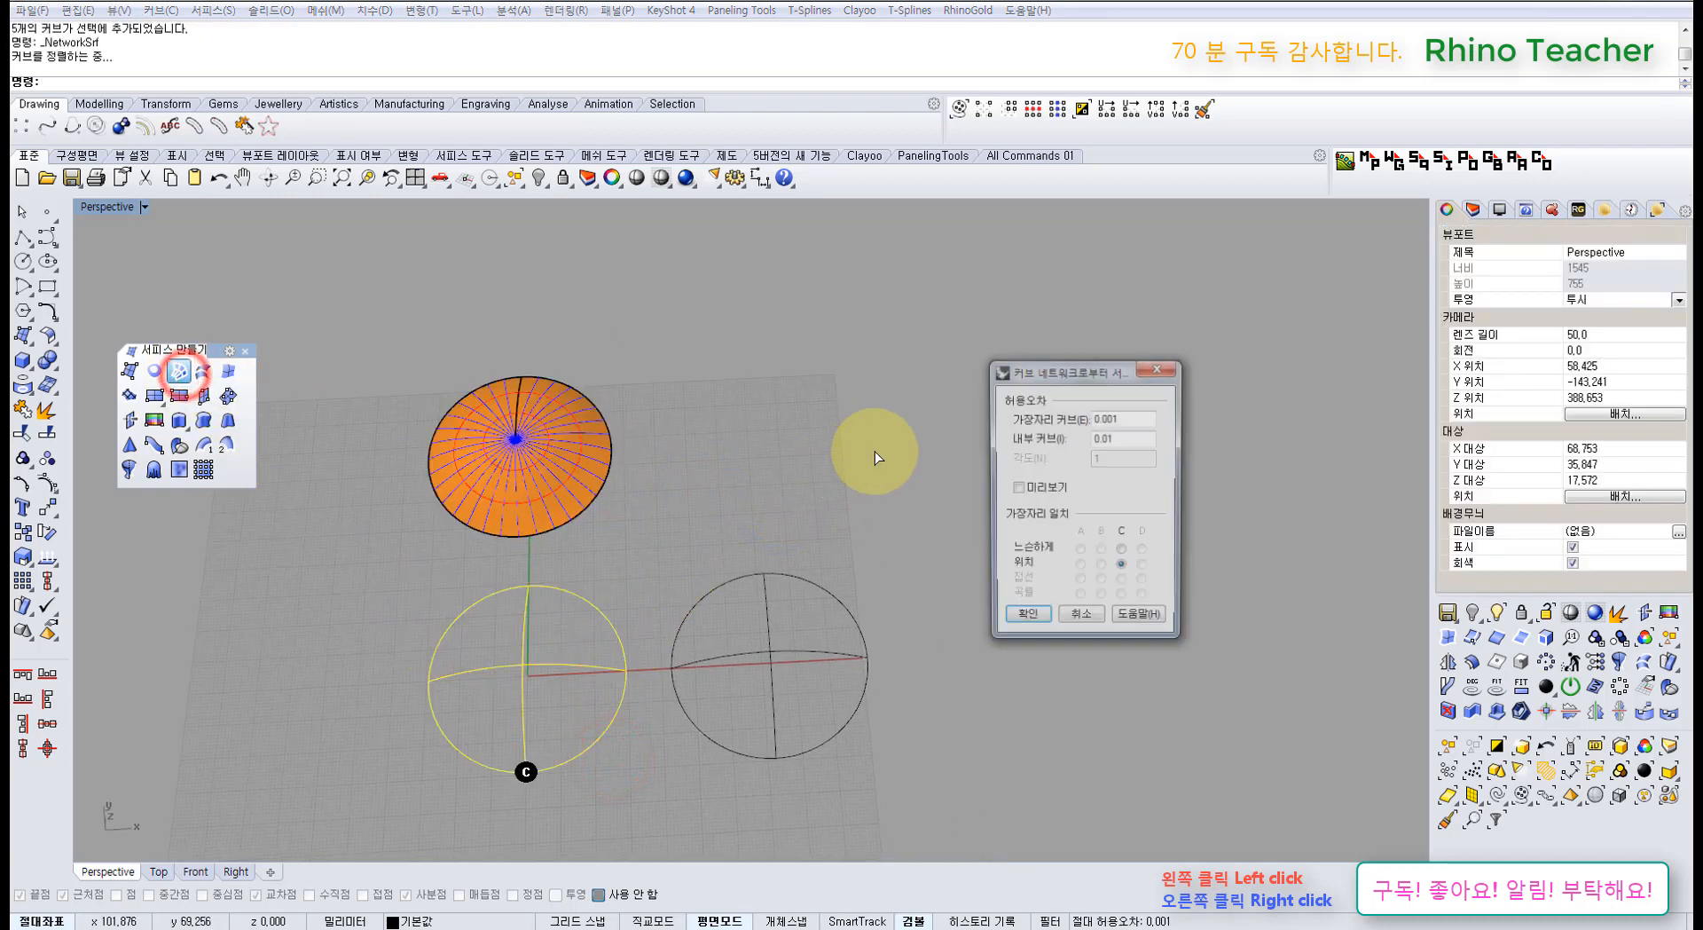
pyautogui.click(1098, 622)
pyautogui.click(1053, 658)
# Step: Split the right sphere's outer circle in two using its crossing arc
pyautogui.moveTo(821, 635); pyautogui.dragTo(582, 663, button='right')
pyautogui.scroll(2, 594, 665)
pyautogui.moveTo(746, 623); pyautogui.dragTo(745, 622)
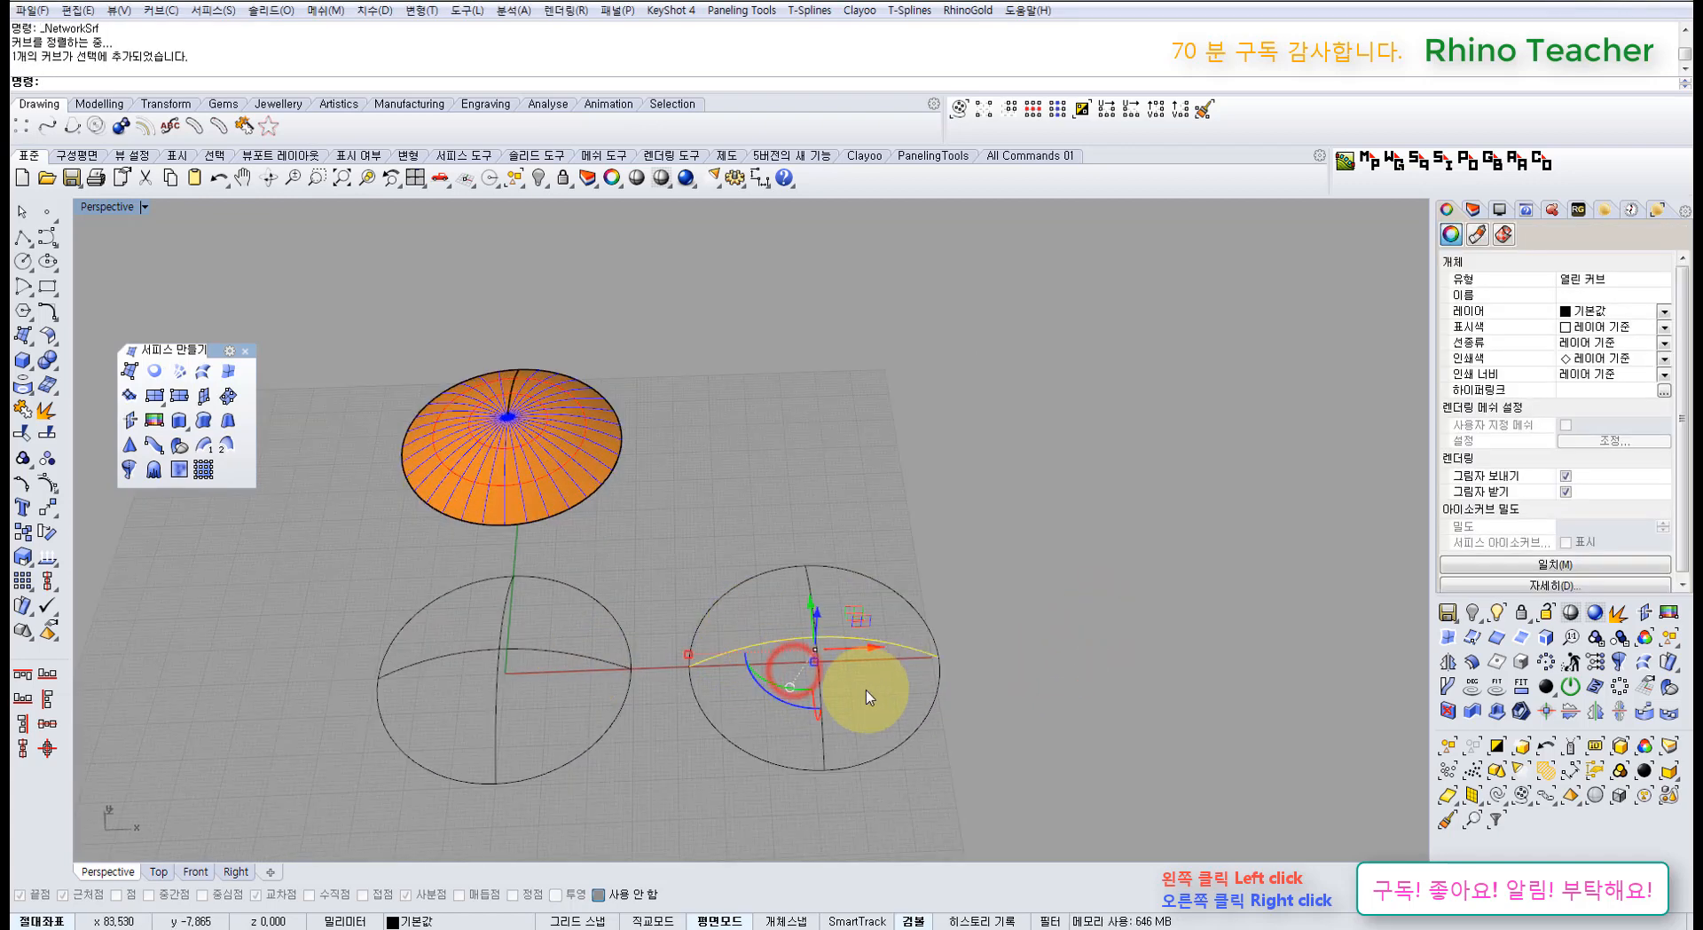
pyautogui.moveTo(863, 692); pyautogui.dragTo(804, 713)
pyautogui.scroll(4, 785, 704)
pyautogui.click(754, 719)
pyautogui.click(720, 774)
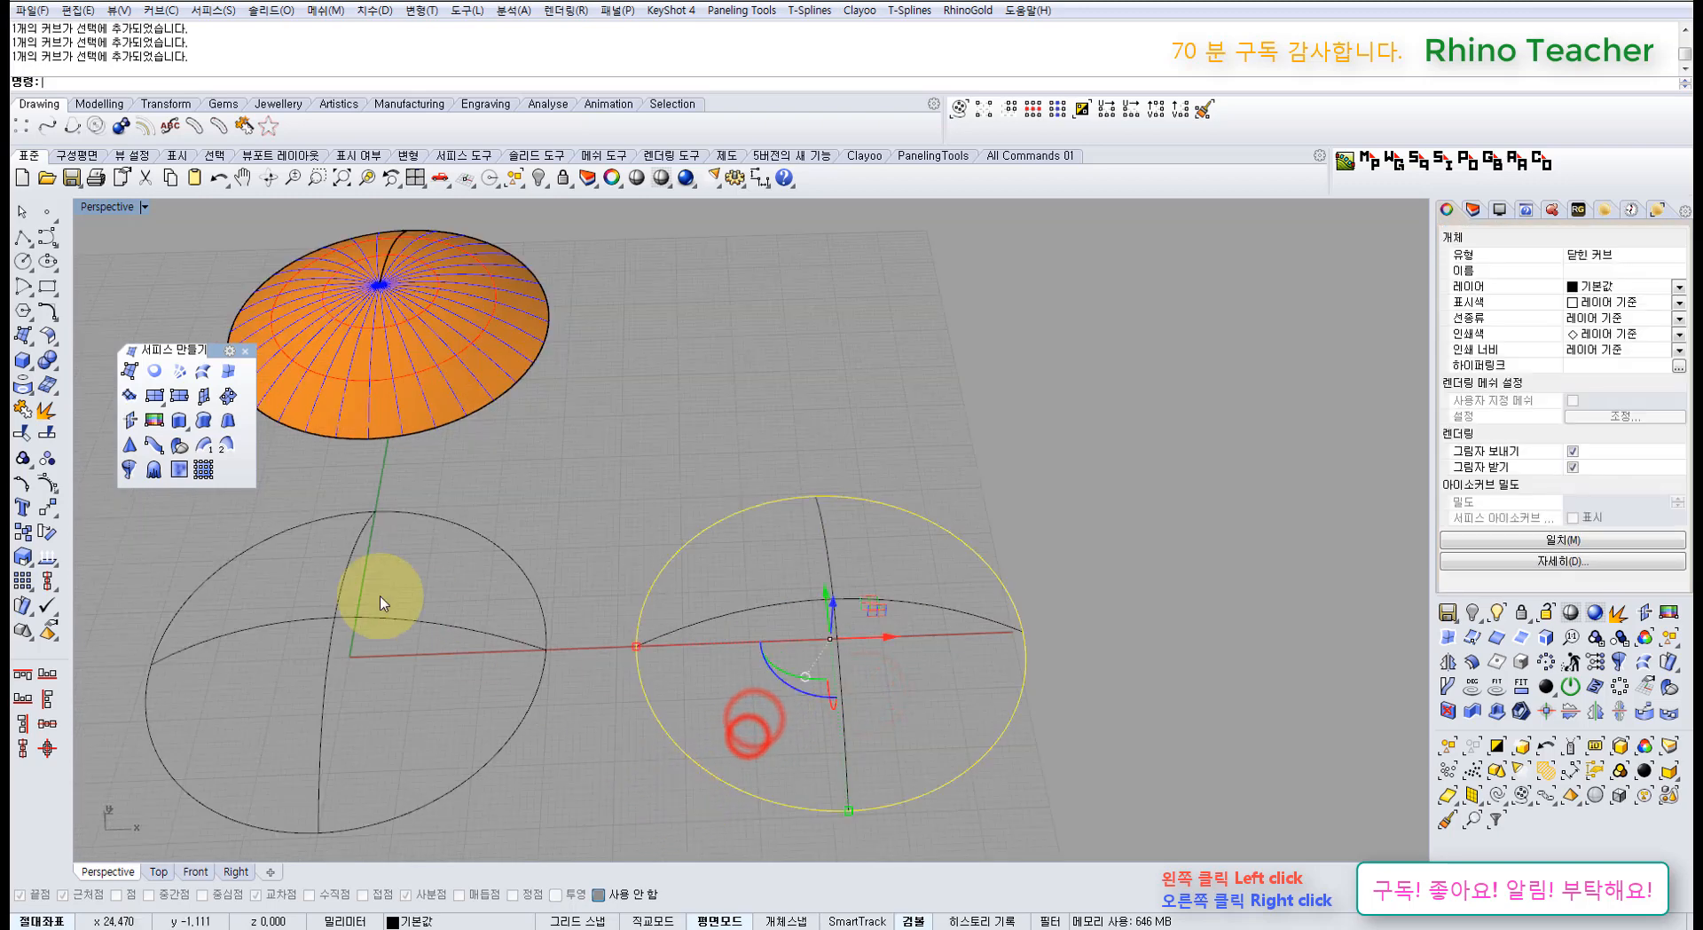
pyautogui.click(48, 434)
pyautogui.click(771, 677)
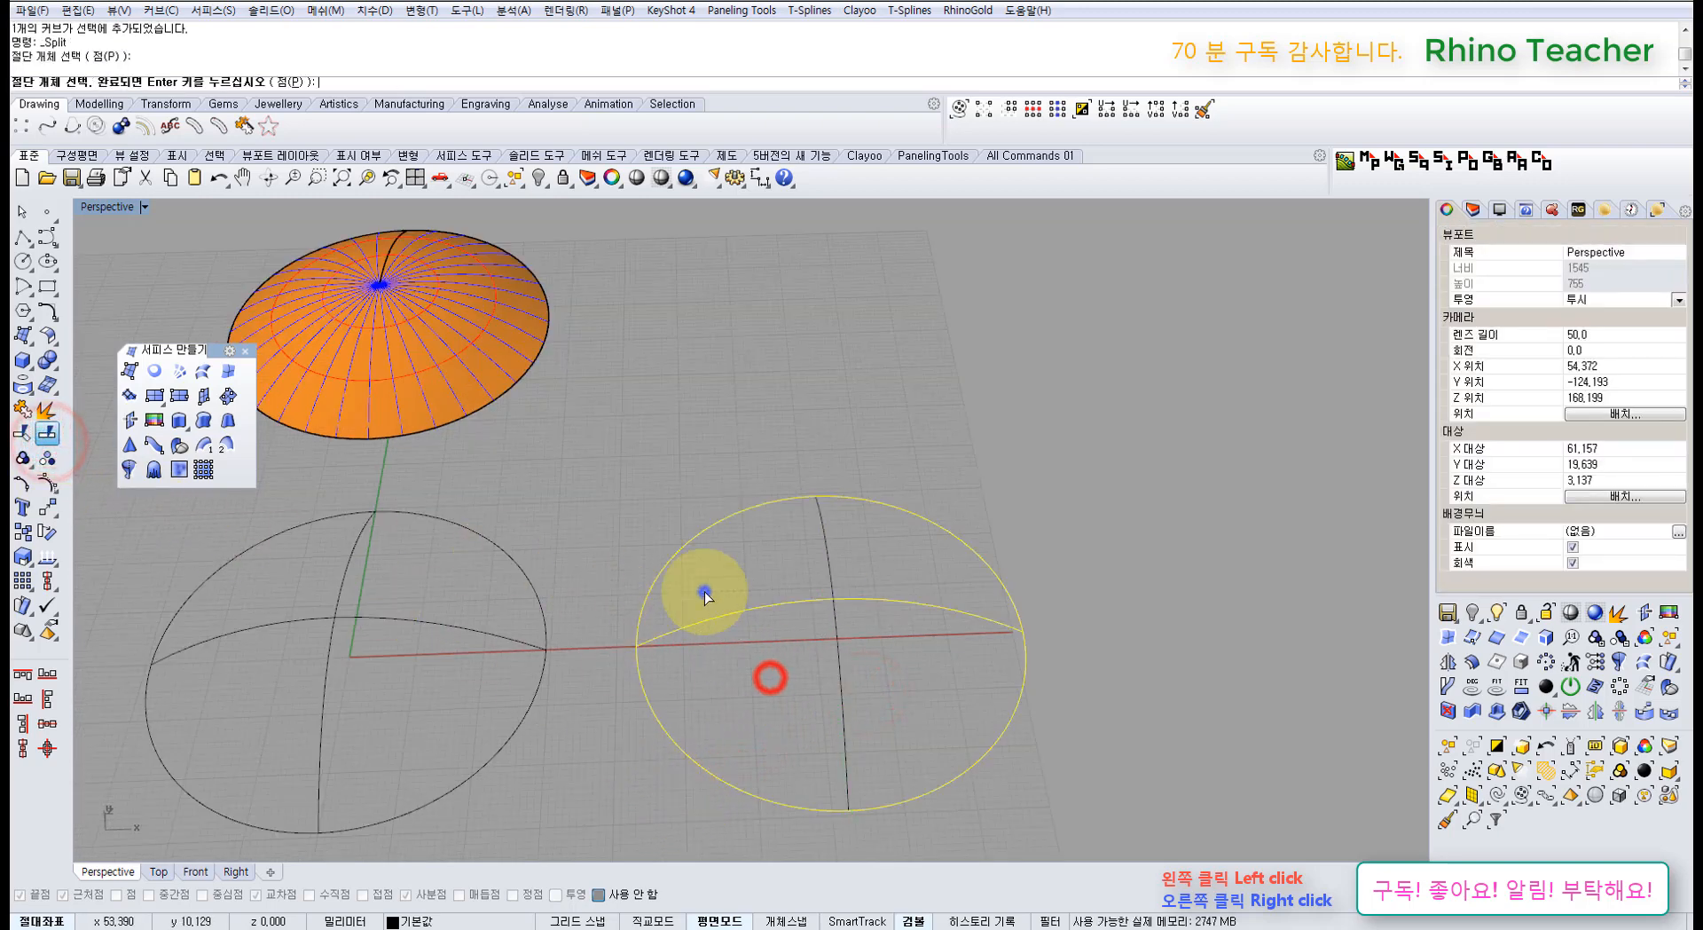
pyautogui.rightClick(703, 589)
# Step: Select the right sphere's four curves: both circle halves and the two arcs
pyautogui.click(723, 559)
pyautogui.moveTo(722, 586); pyautogui.dragTo(732, 569, button='right')
pyautogui.moveTo(734, 567); pyautogui.dragTo(623, 520)
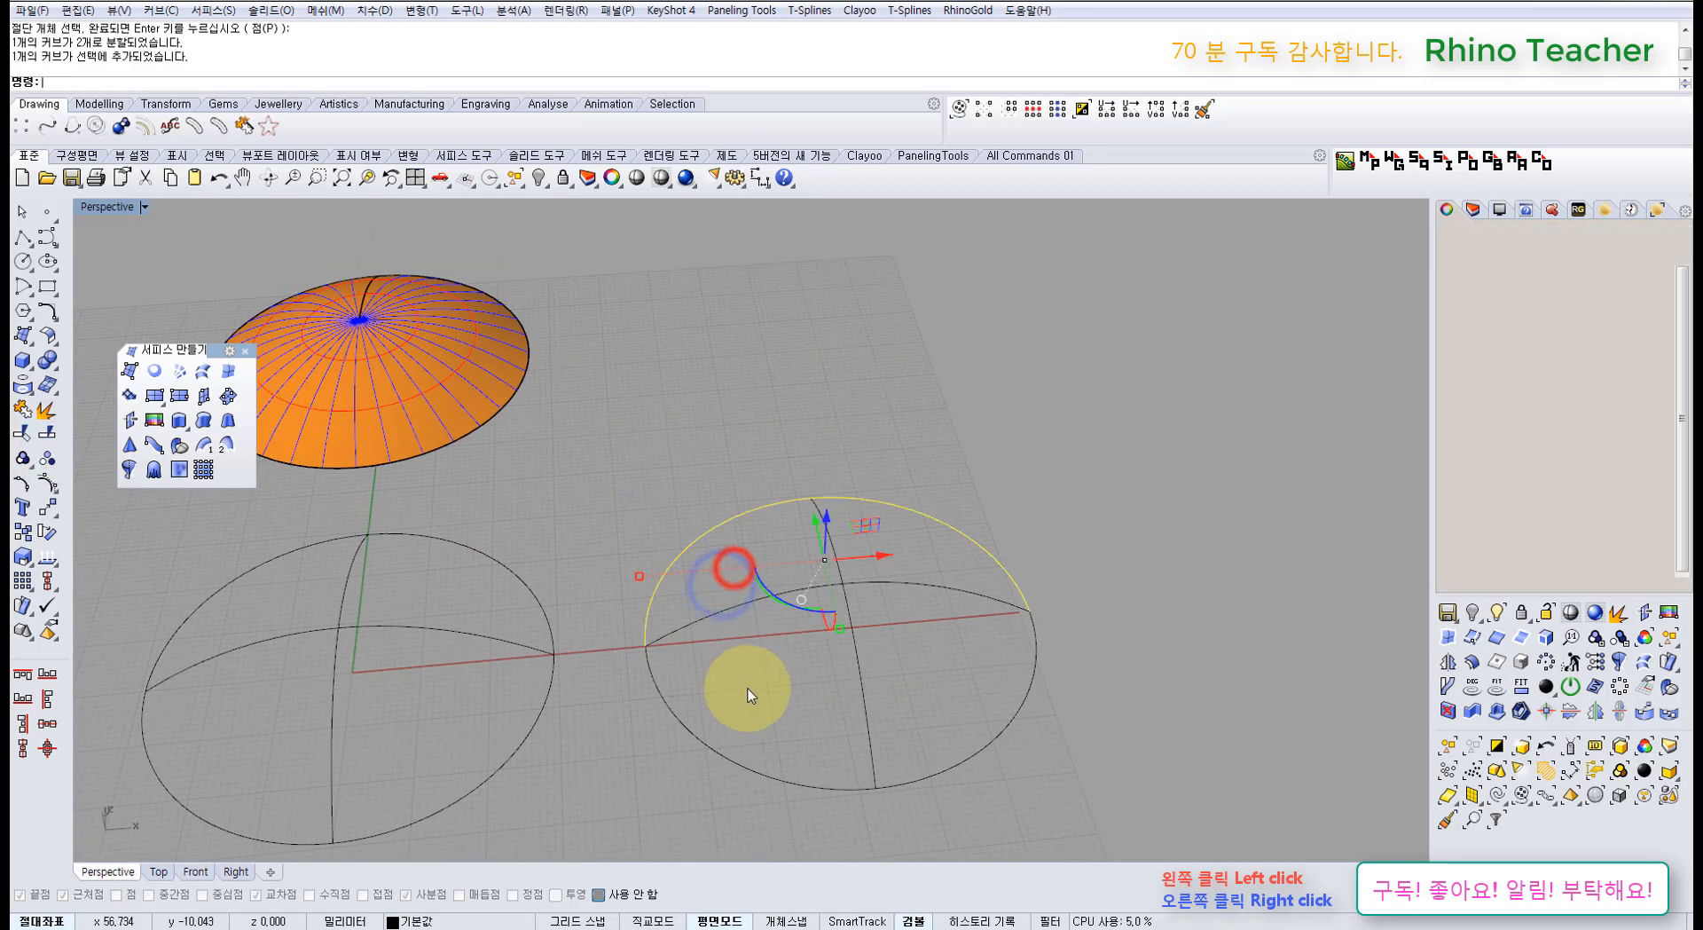
pyautogui.moveTo(740, 695); pyautogui.dragTo(670, 751)
pyautogui.moveTo(776, 644); pyautogui.dragTo(742, 580)
pyautogui.moveTo(882, 638); pyautogui.dragTo(827, 632)
pyautogui.click(1083, 763)
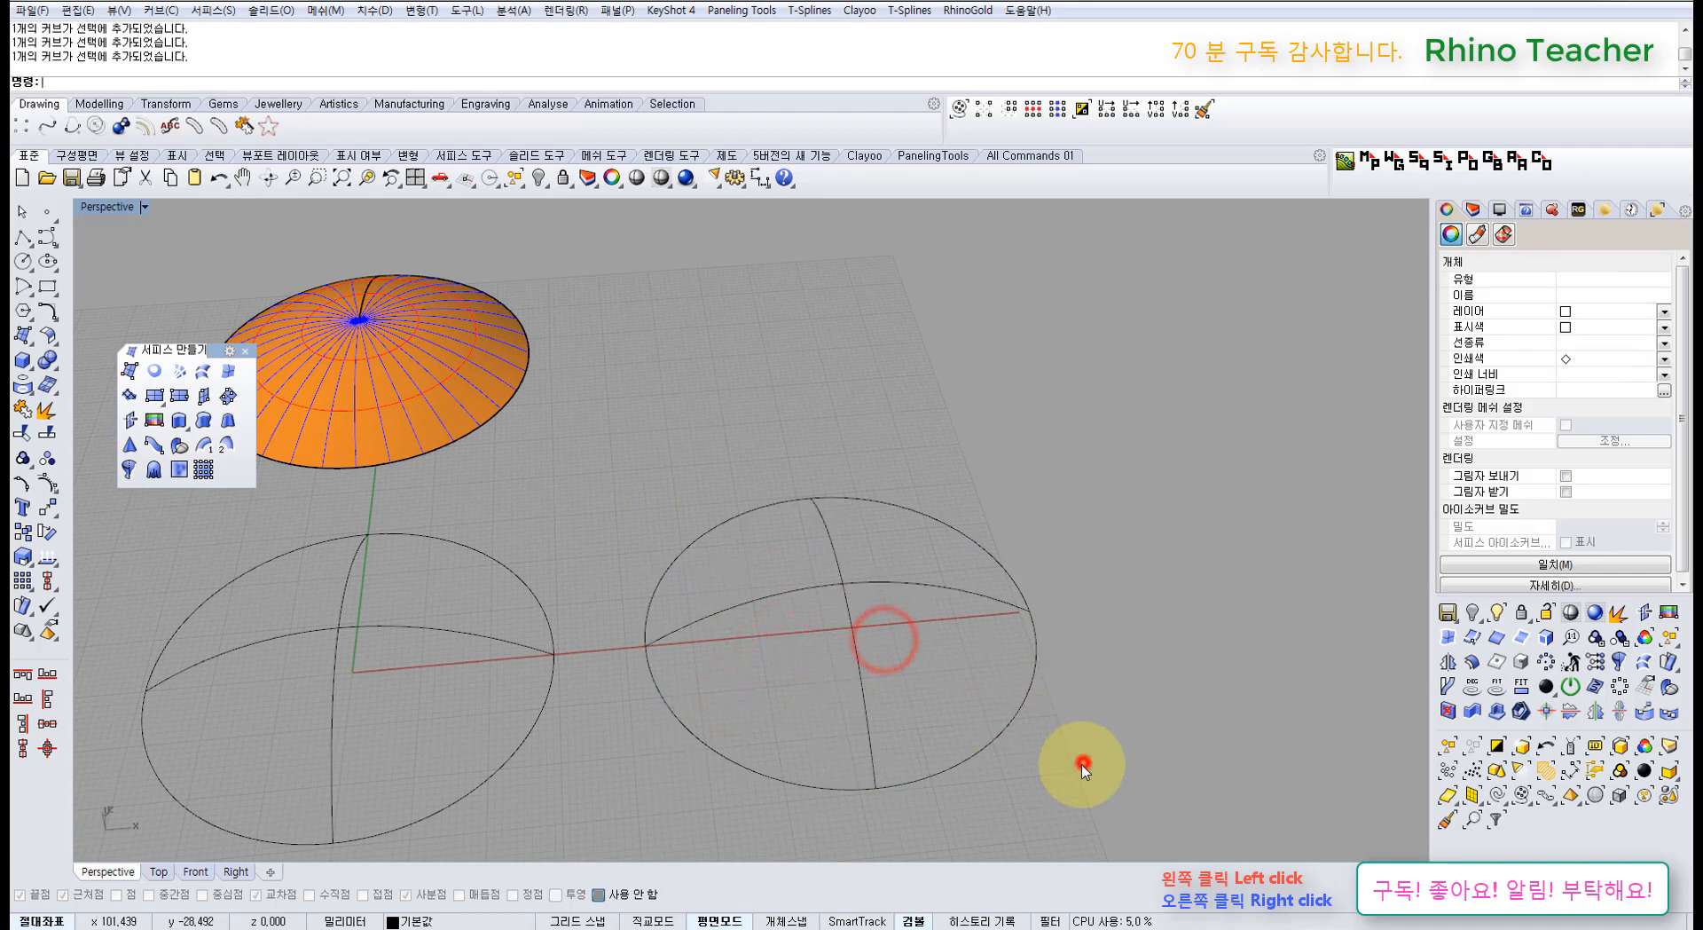
pyautogui.keyDown('shift'); pyautogui.moveTo(1065, 730); pyautogui.dragTo(980, 705, button='right'); pyautogui.keyUp('shift')
pyautogui.moveTo(1015, 766); pyautogui.dragTo(594, 443)
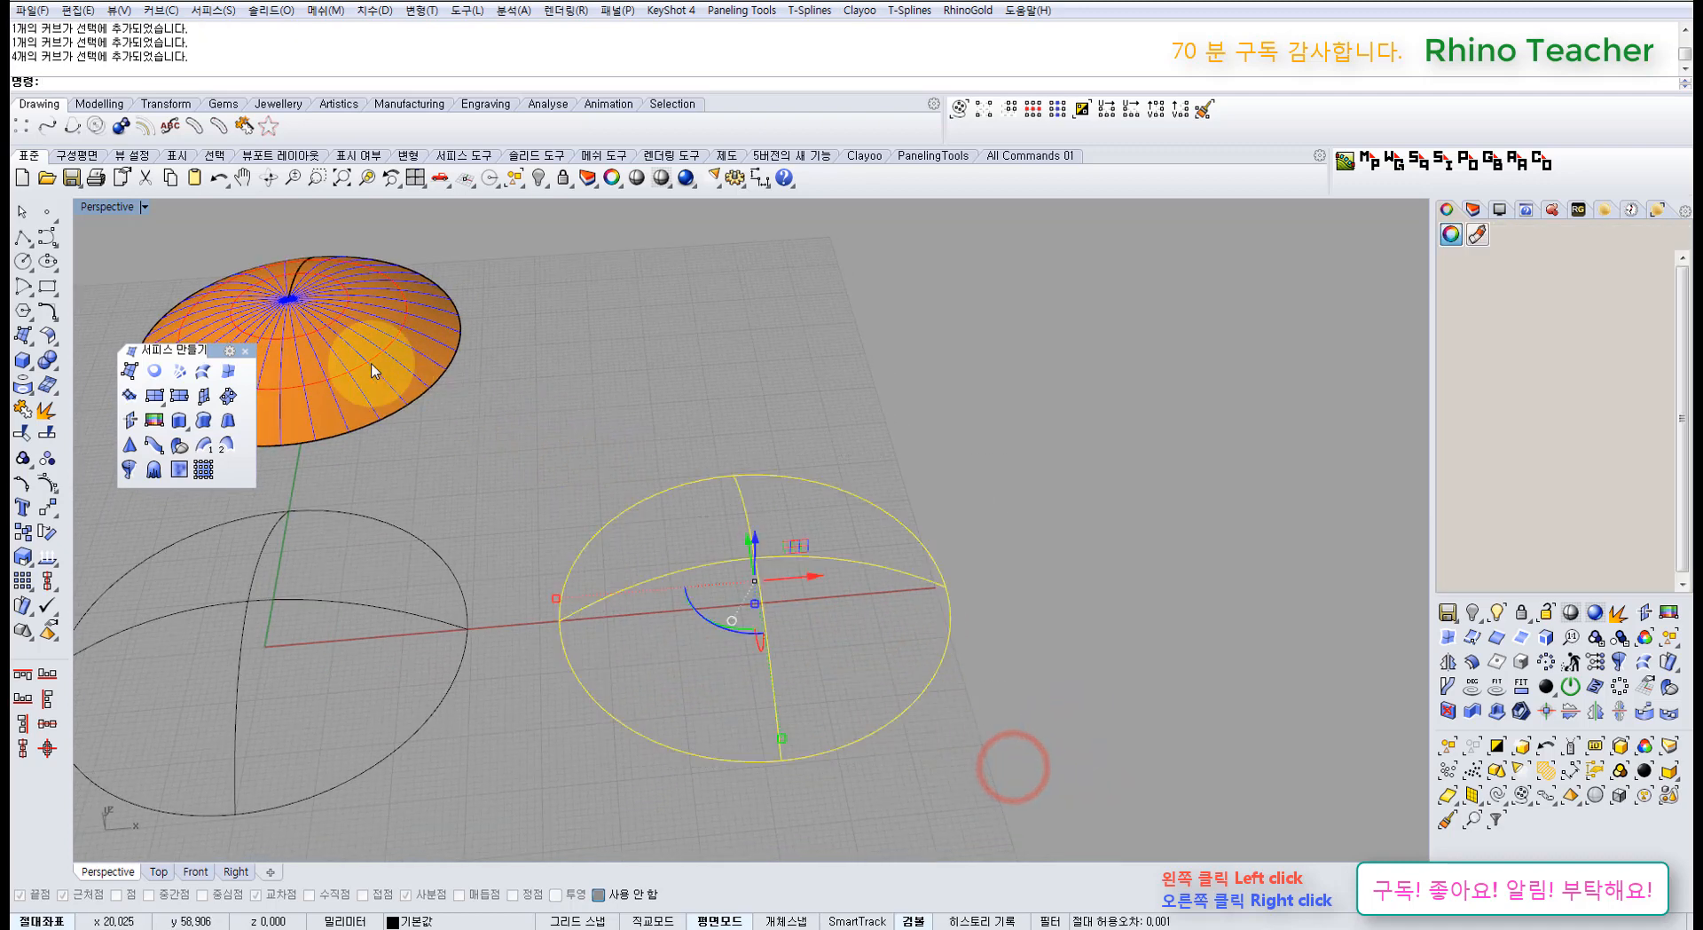
# Step: Build a network surface from the right sphere's curves and lift the new dome above it
pyautogui.click(178, 371)
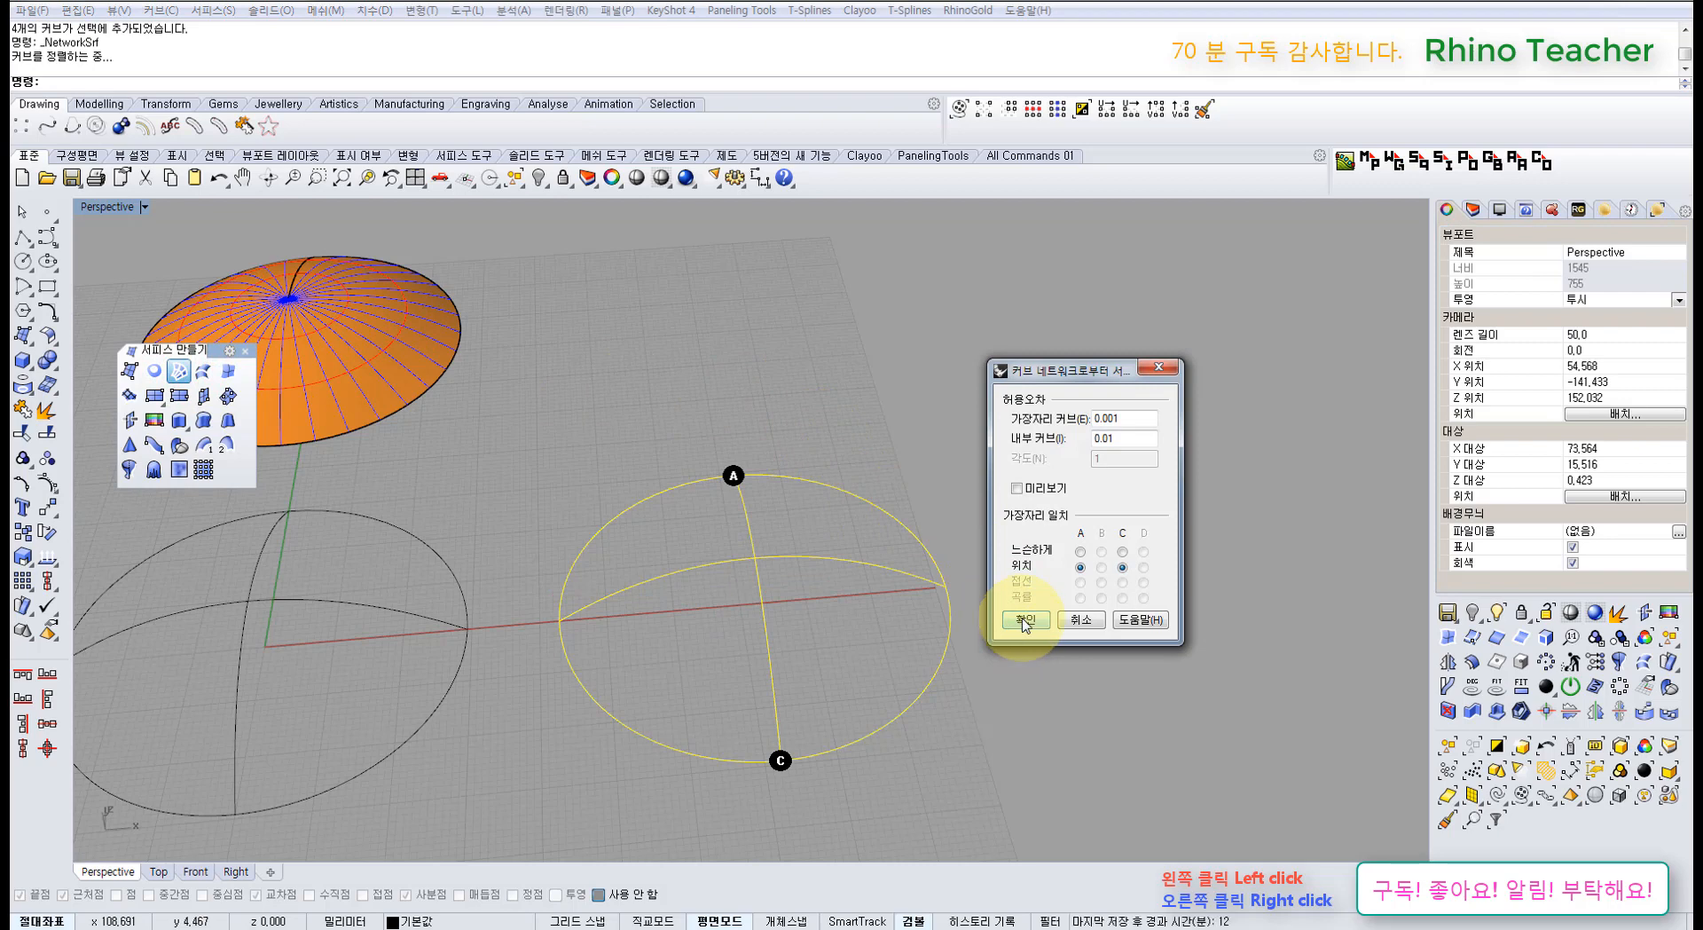
pyautogui.click(1026, 620)
pyautogui.moveTo(887, 510); pyautogui.dragTo(825, 581, button='right')
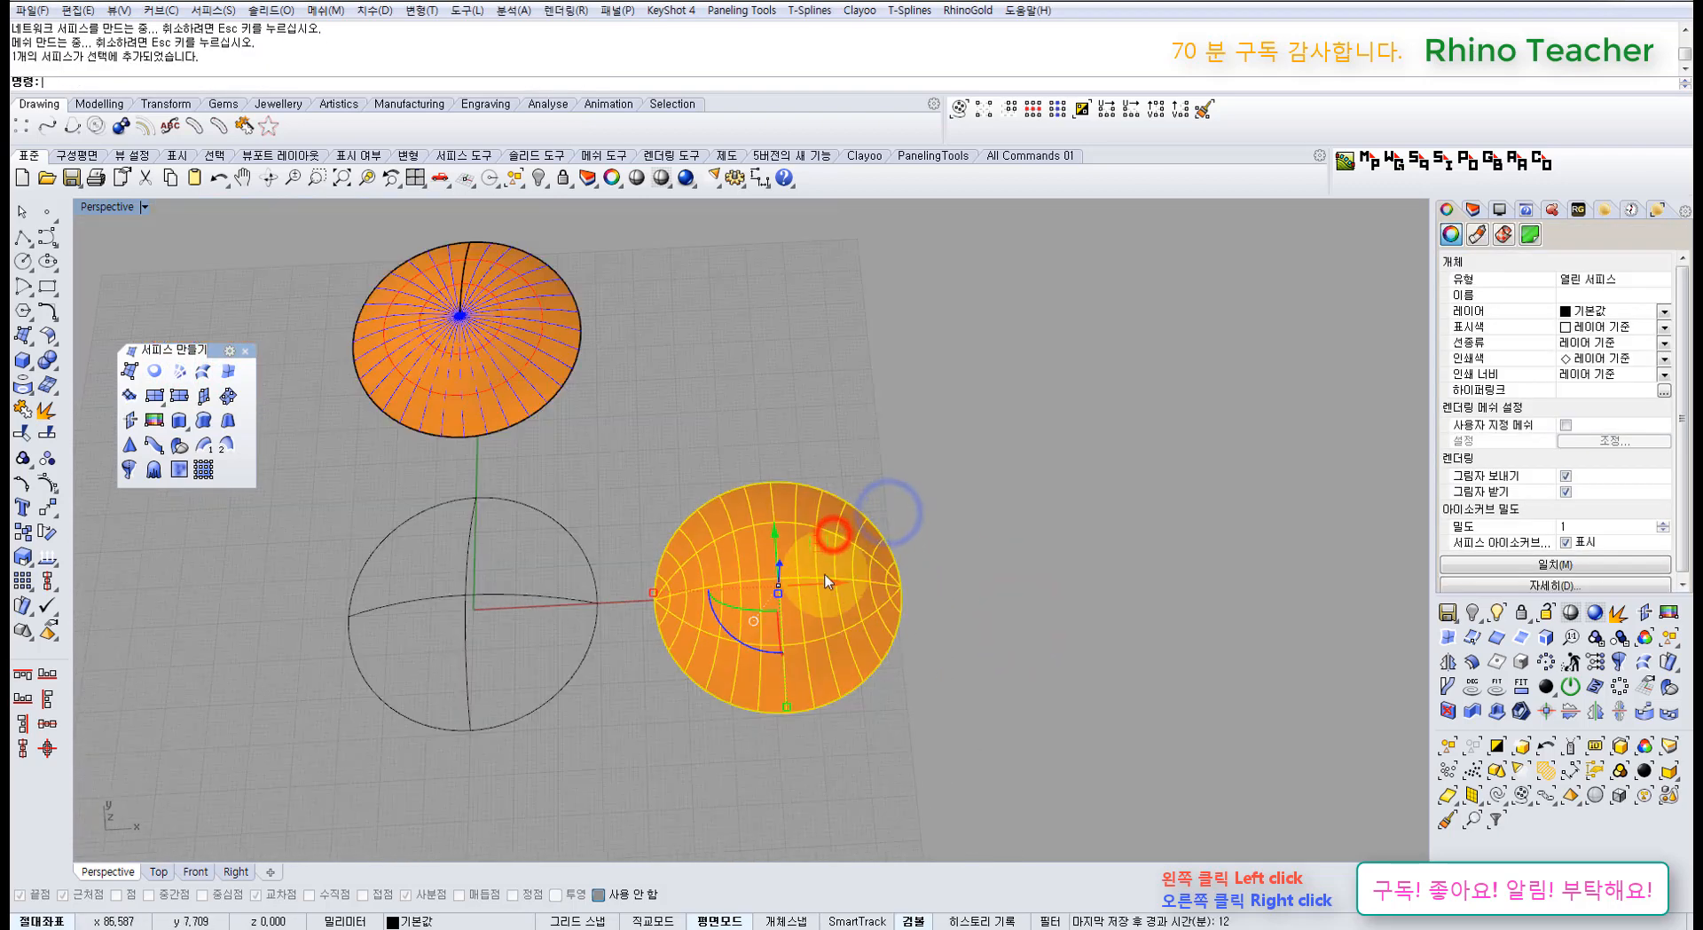
pyautogui.moveTo(773, 529); pyautogui.dragTo(760, 266)
pyautogui.click(958, 343)
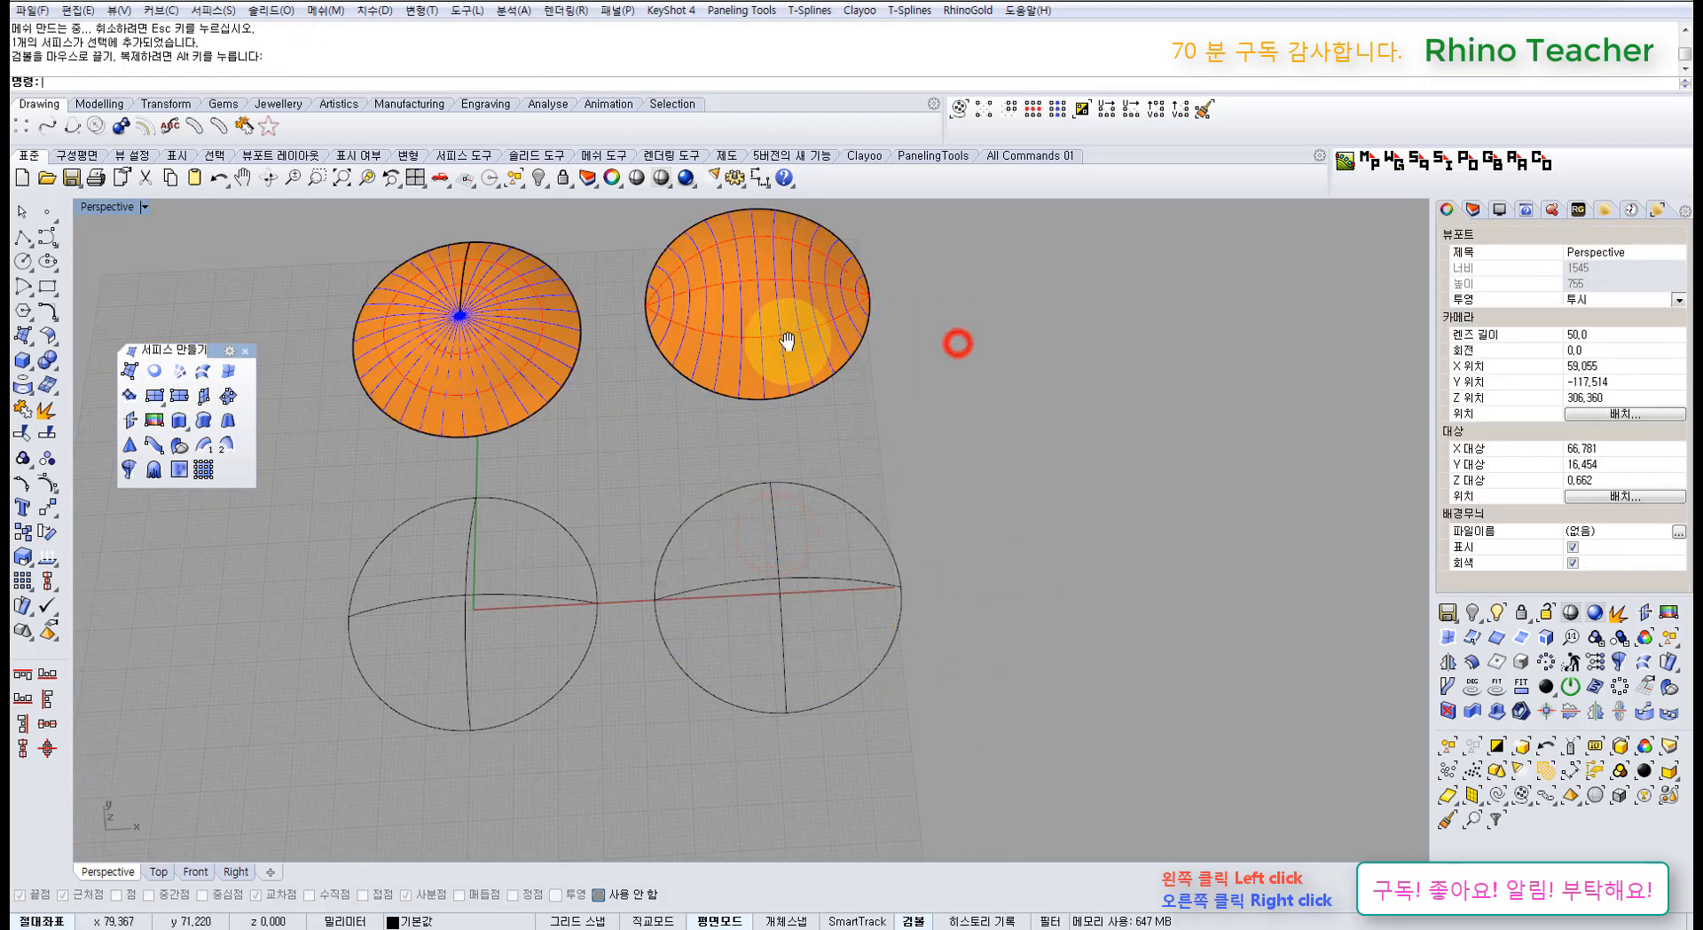
# Step: Turn on control points for both orange domes and orbit to compare them
pyautogui.moveTo(786, 341); pyautogui.dragTo(802, 545, button='right')
pyautogui.scroll(4, 802, 545)
pyautogui.moveTo(631, 533); pyautogui.dragTo(880, 486, button='right')
pyautogui.moveTo(893, 623); pyautogui.dragTo(606, 463)
pyautogui.press('F10')
pyautogui.moveTo(718, 480); pyautogui.dragTo(825, 550, button='right')
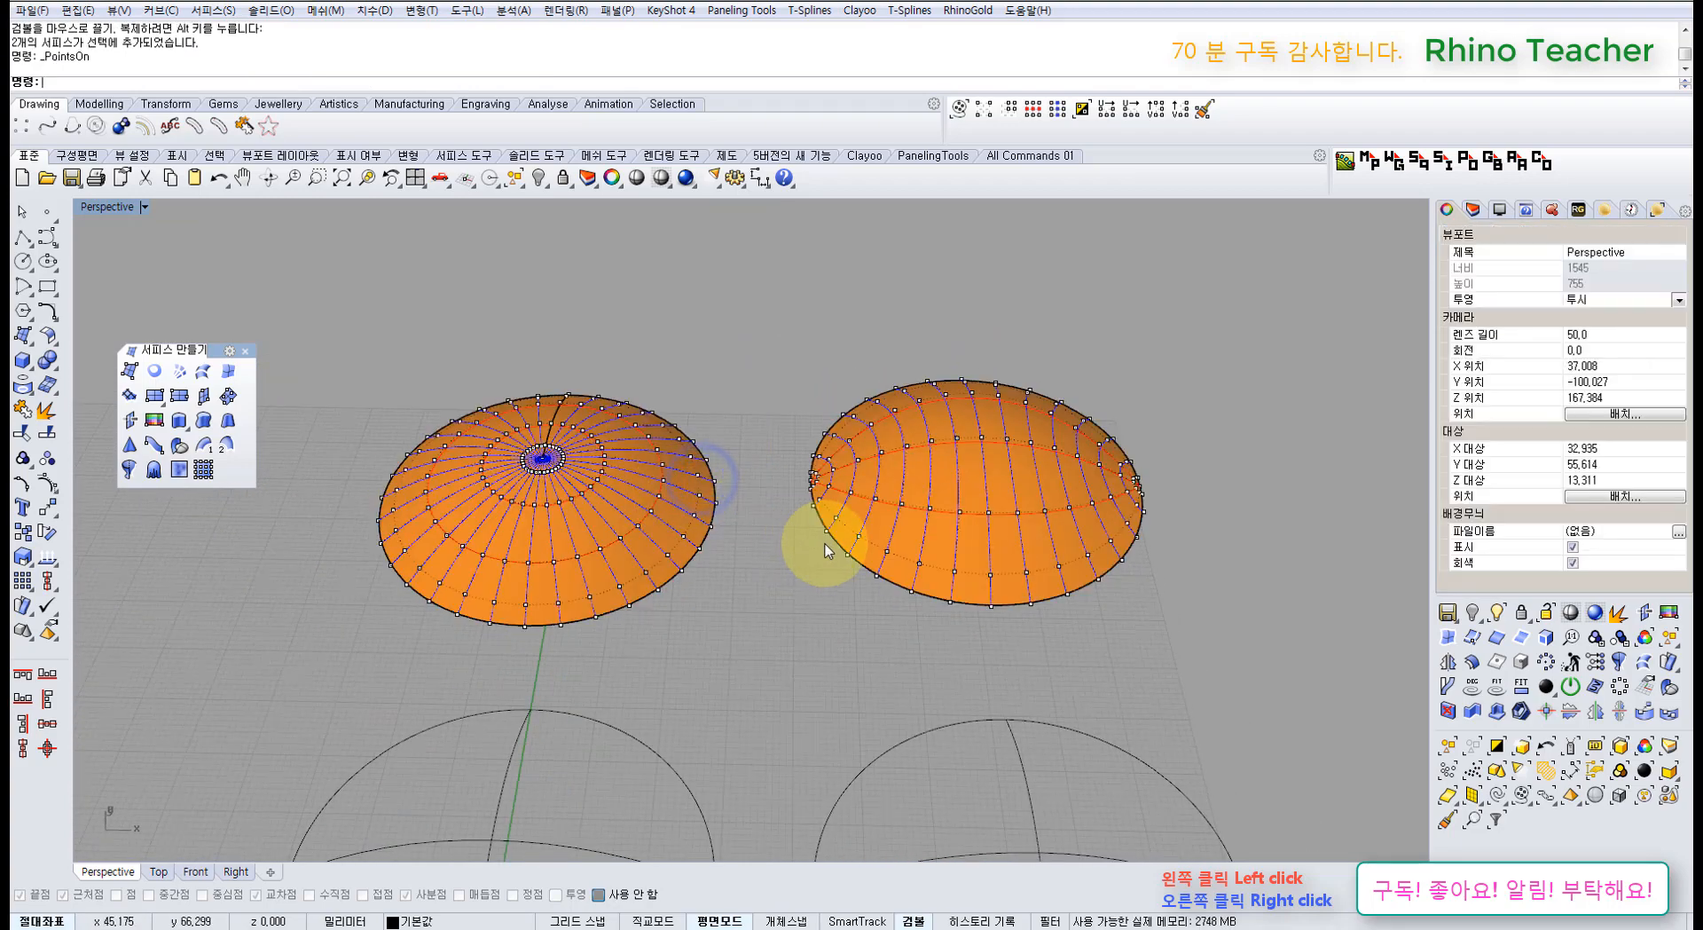
pyautogui.moveTo(934, 618); pyautogui.dragTo(786, 530, button='right')
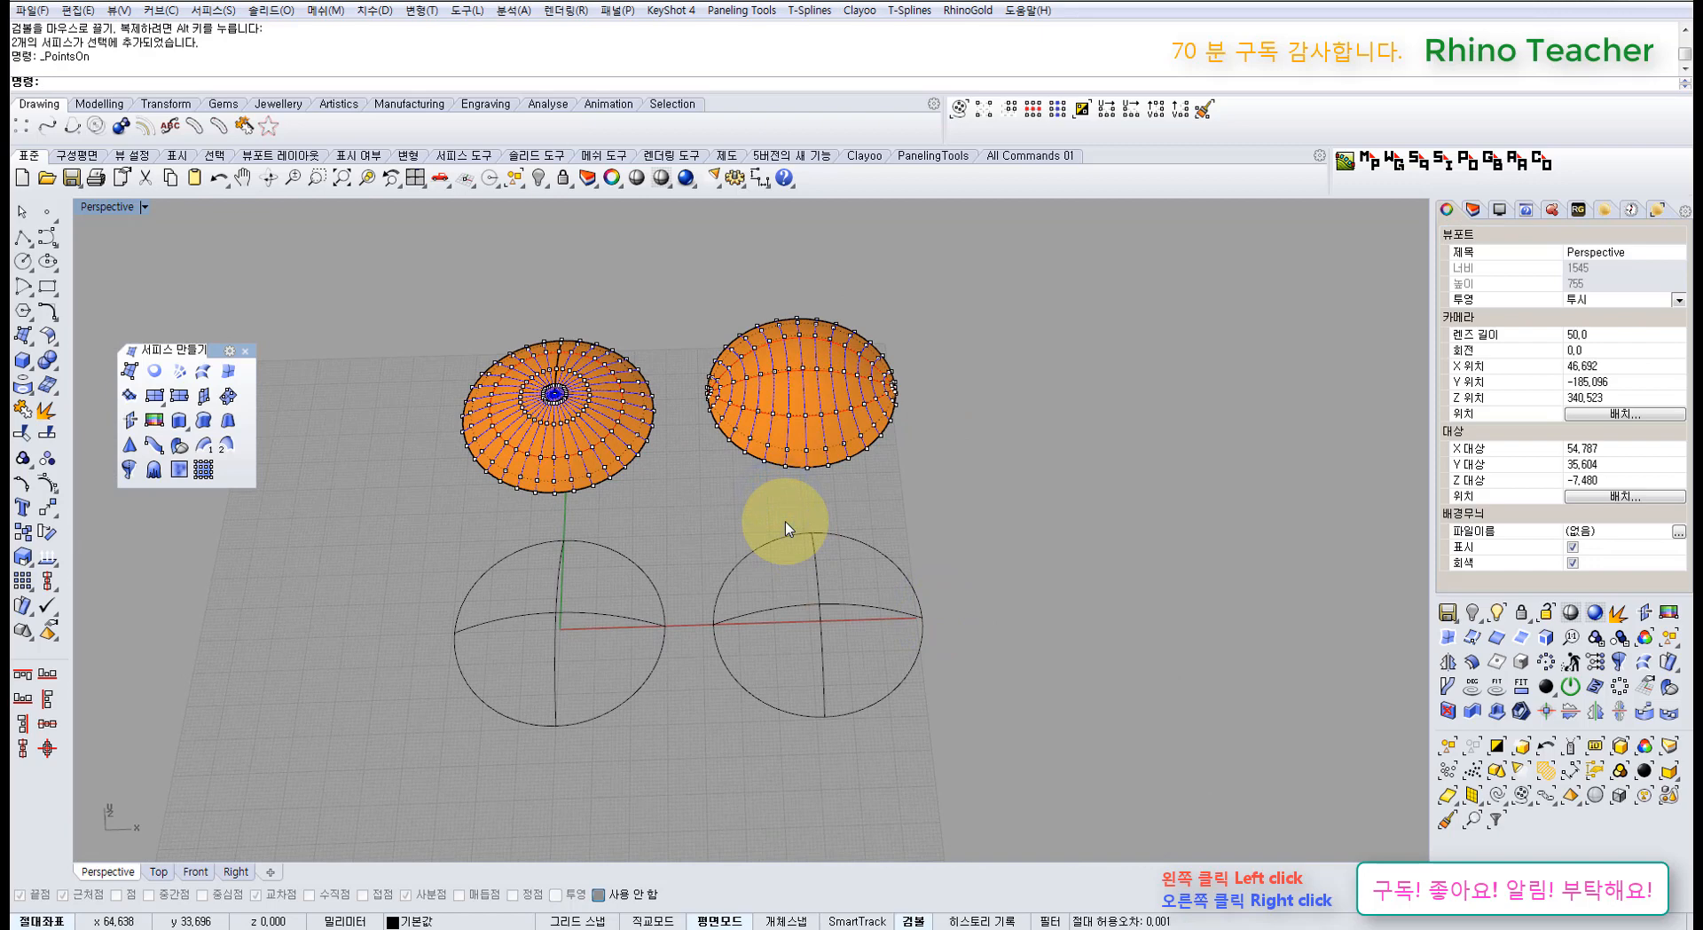
pyautogui.scroll(2, 703, 444)
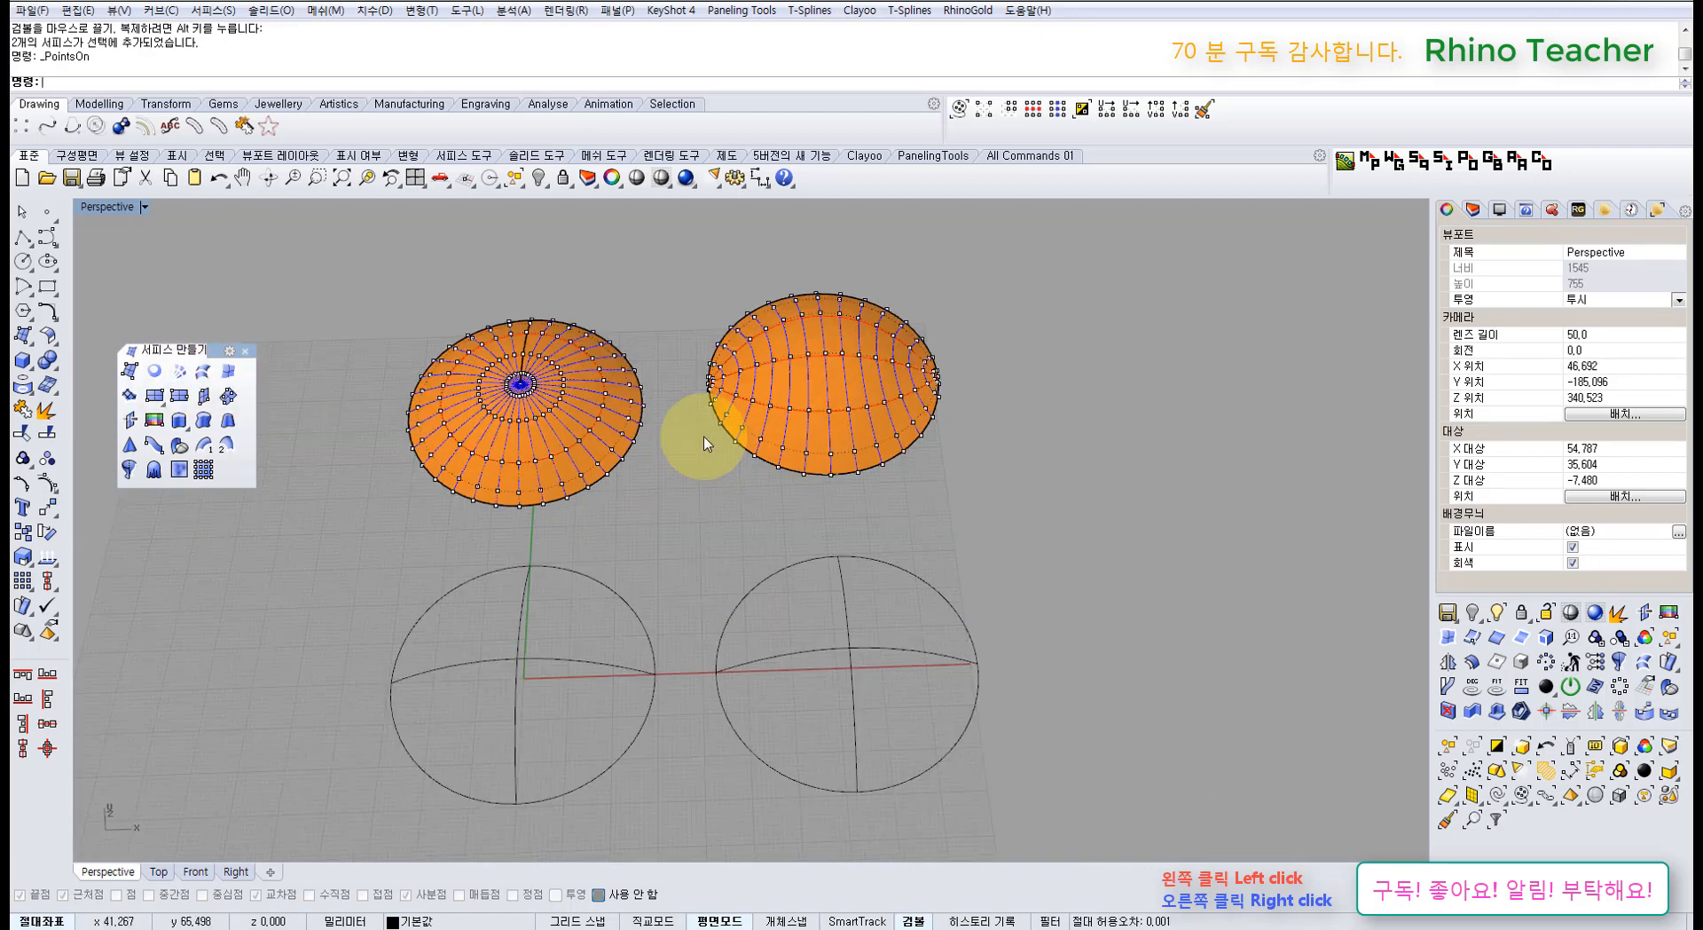
pyautogui.scroll(2, 704, 444)
pyautogui.moveTo(700, 460); pyautogui.dragTo(759, 590, button='right')
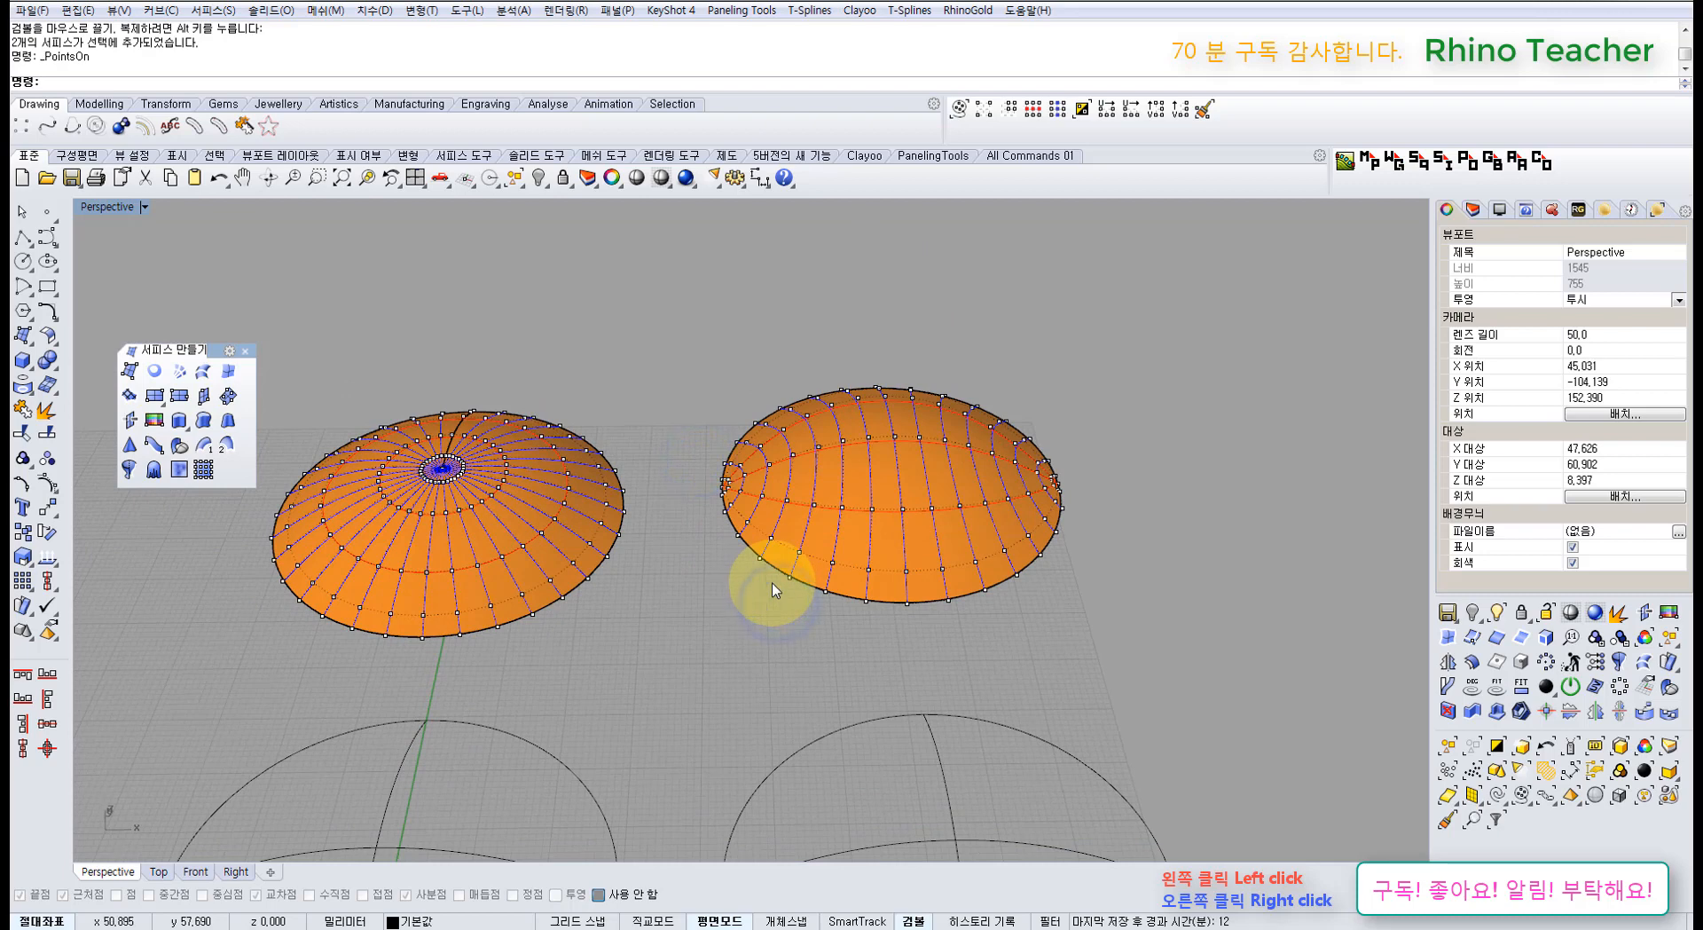
pyautogui.moveTo(457, 536); pyautogui.dragTo(466, 516, button='right')
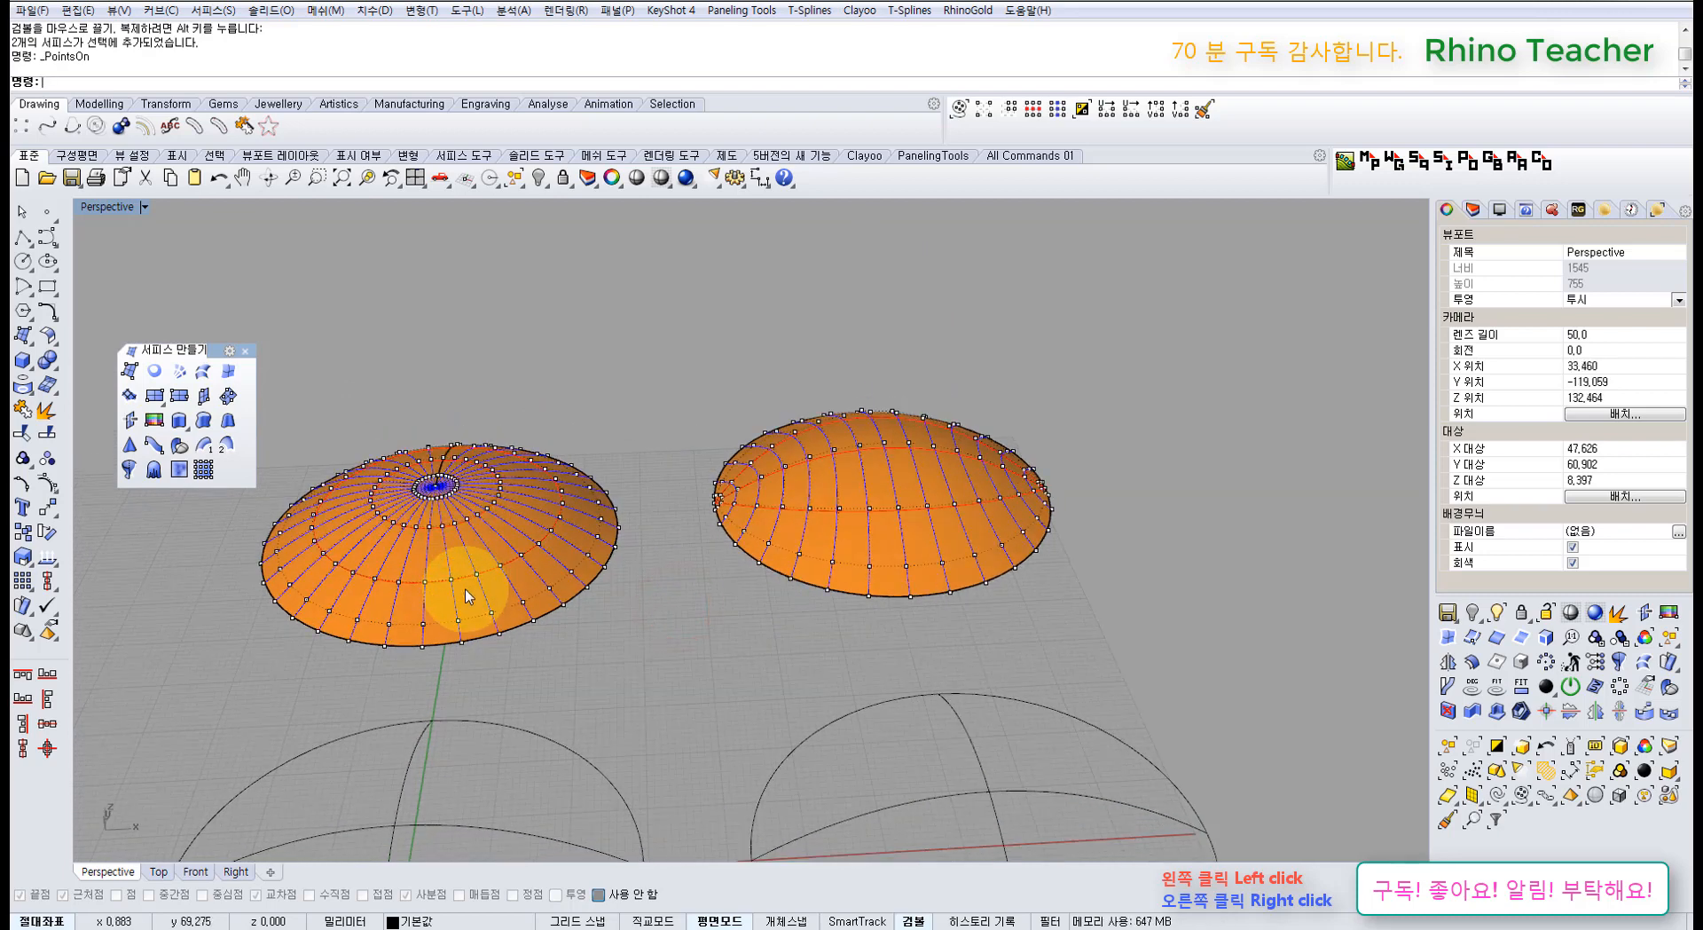
pyautogui.moveTo(464, 589); pyautogui.dragTo(461, 556, button='right')
pyautogui.scroll(4, 417, 535)
pyautogui.moveTo(376, 469); pyautogui.dragTo(338, 438, button='right')
# Step: Box-select 73 of the domes' control points, then hide the points again
pyautogui.moveTo(332, 429); pyautogui.dragTo(563, 540)
pyautogui.moveTo(585, 461); pyautogui.dragTo(619, 519, button='right')
pyautogui.scroll(-2, 618, 519)
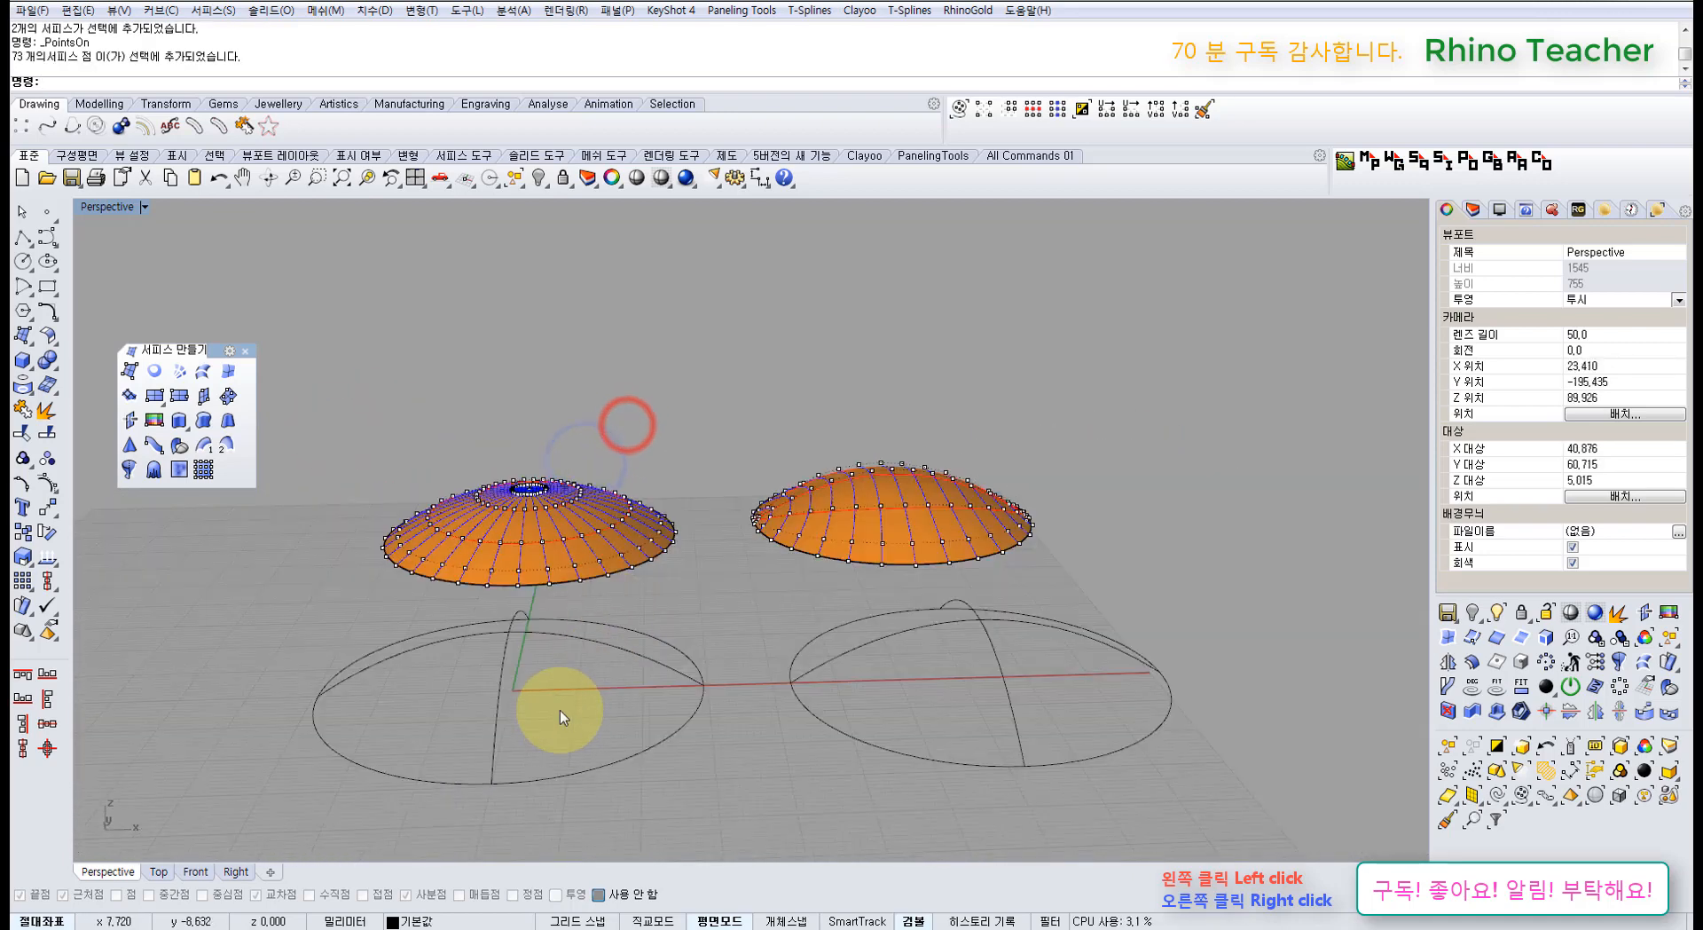
pyautogui.moveTo(798, 588); pyautogui.dragTo(749, 553, button='right')
pyautogui.scroll(5, 749, 554)
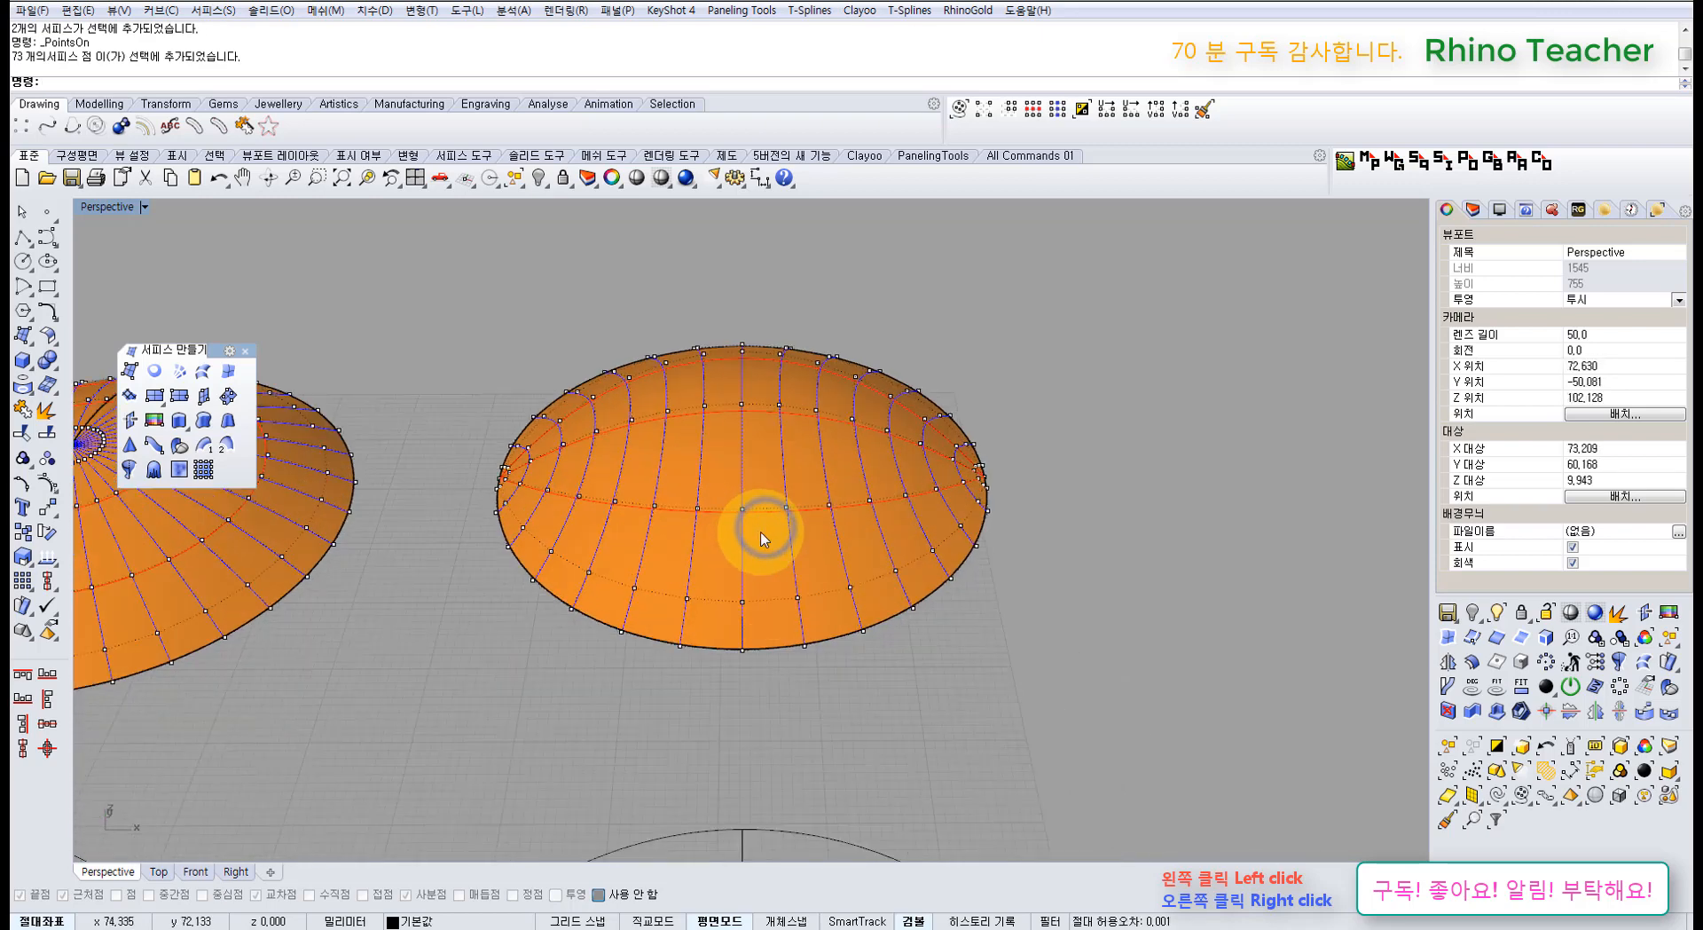
pyautogui.scroll(-5, 767, 543)
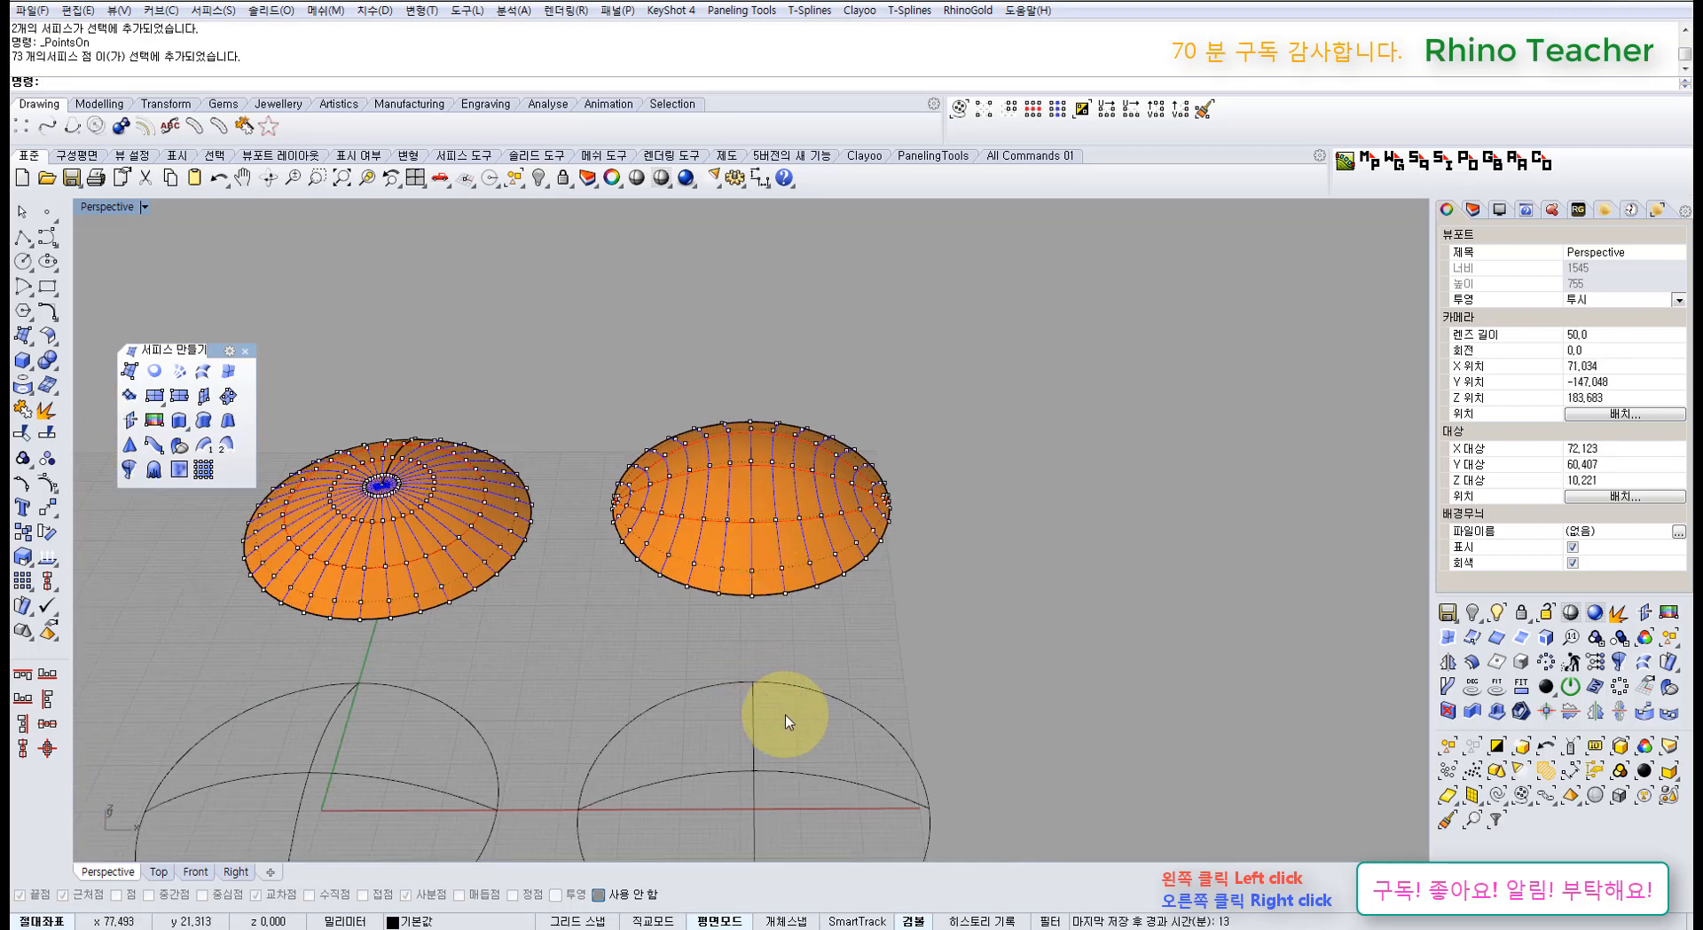
pyautogui.click(840, 685)
pyautogui.moveTo(833, 604)
pyautogui.mouseDown(button='right')
pyautogui.moveTo(834, 648)
pyautogui.moveTo(801, 660)
pyautogui.moveTo(745, 622)
pyautogui.mouseUp(button='right')
pyautogui.scroll(-6, 847, 690)
pyautogui.moveTo(781, 698)
pyautogui.mouseDown(button='right')
pyautogui.moveTo(764, 597)
pyautogui.moveTo(785, 718)
pyautogui.mouseUp(button='right')
# Step: Make another network surface from the right sphere's four curves
pyautogui.moveTo(840, 782); pyautogui.dragTo(670, 634)
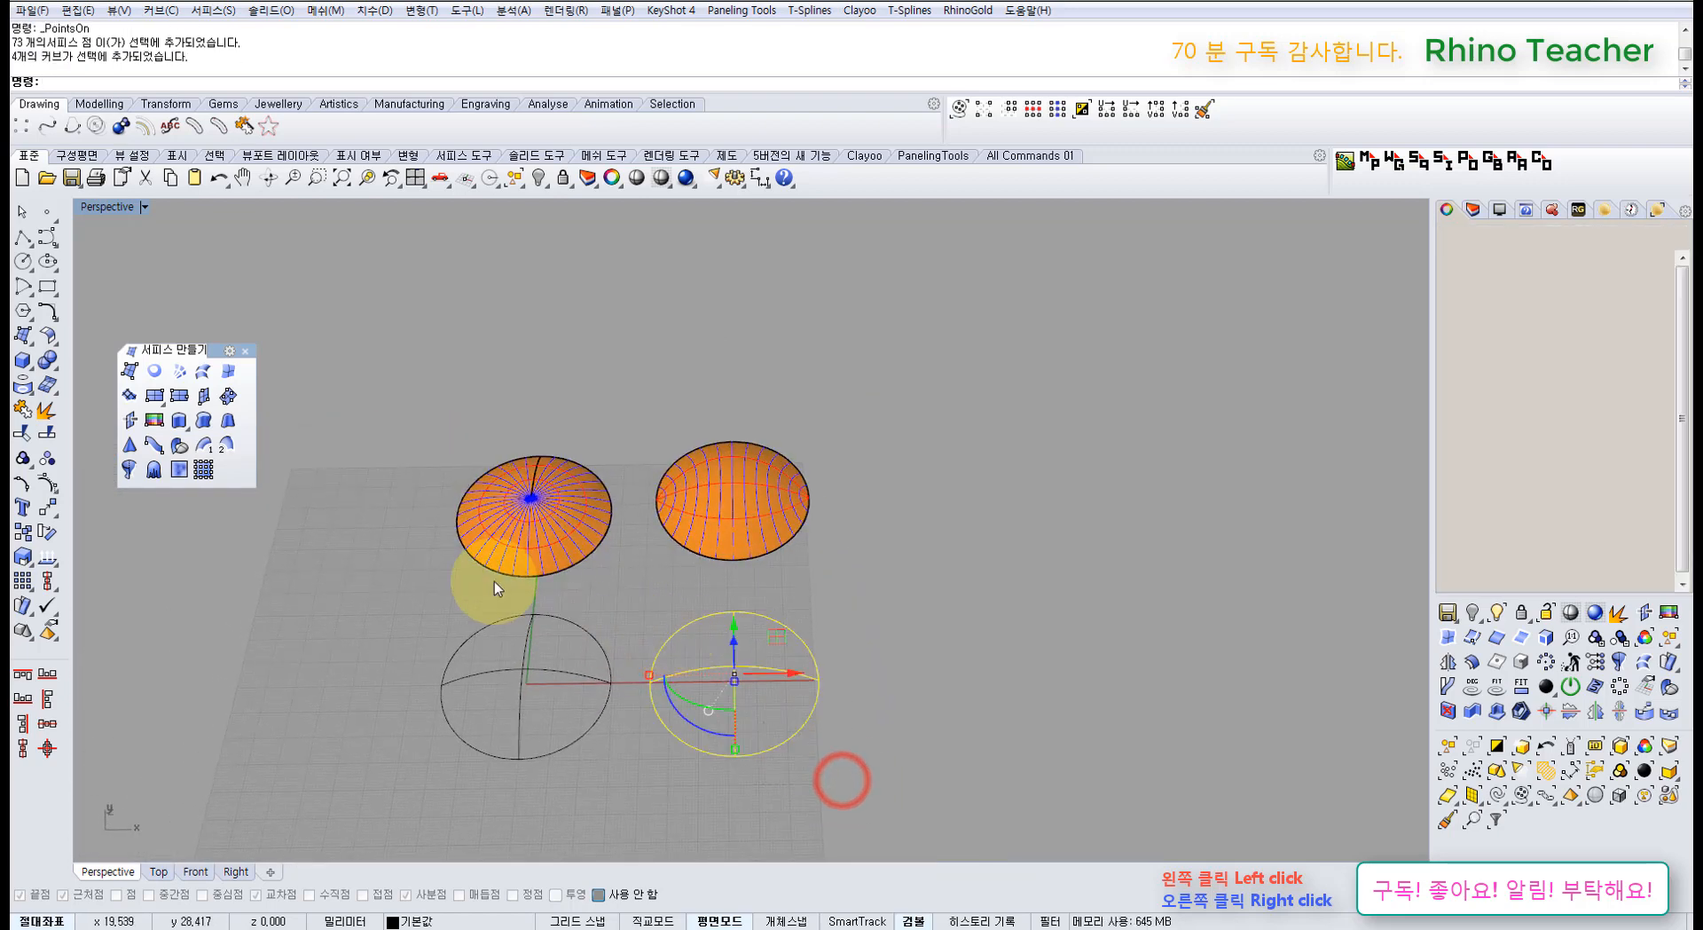
pyautogui.click(180, 376)
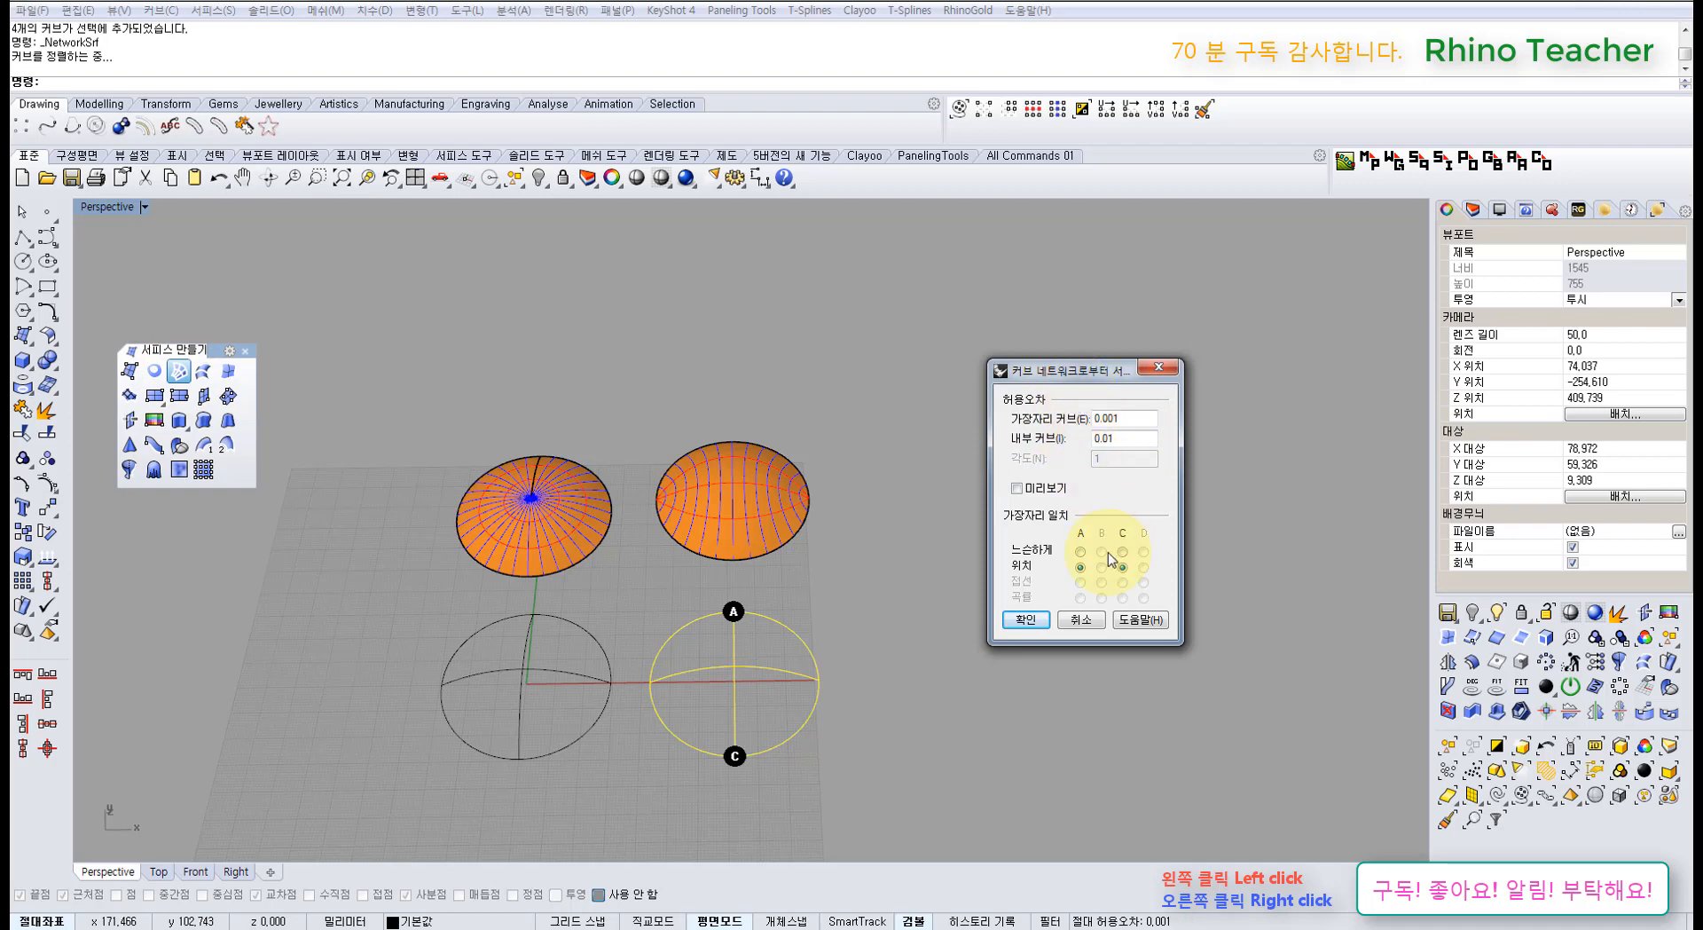
pyautogui.click(1080, 620)
# Step: Delete the right dome and then the left dome
pyautogui.moveTo(794, 714); pyautogui.dragTo(713, 603, button='right')
pyautogui.click(750, 541)
pyautogui.press('Delete')
pyautogui.click(552, 532)
pyautogui.press('Delete')
pyautogui.scroll(3, 733, 684)
# Step: Select individual arcs and ellipses of the left and right domes
pyautogui.moveTo(656, 622); pyautogui.dragTo(653, 622)
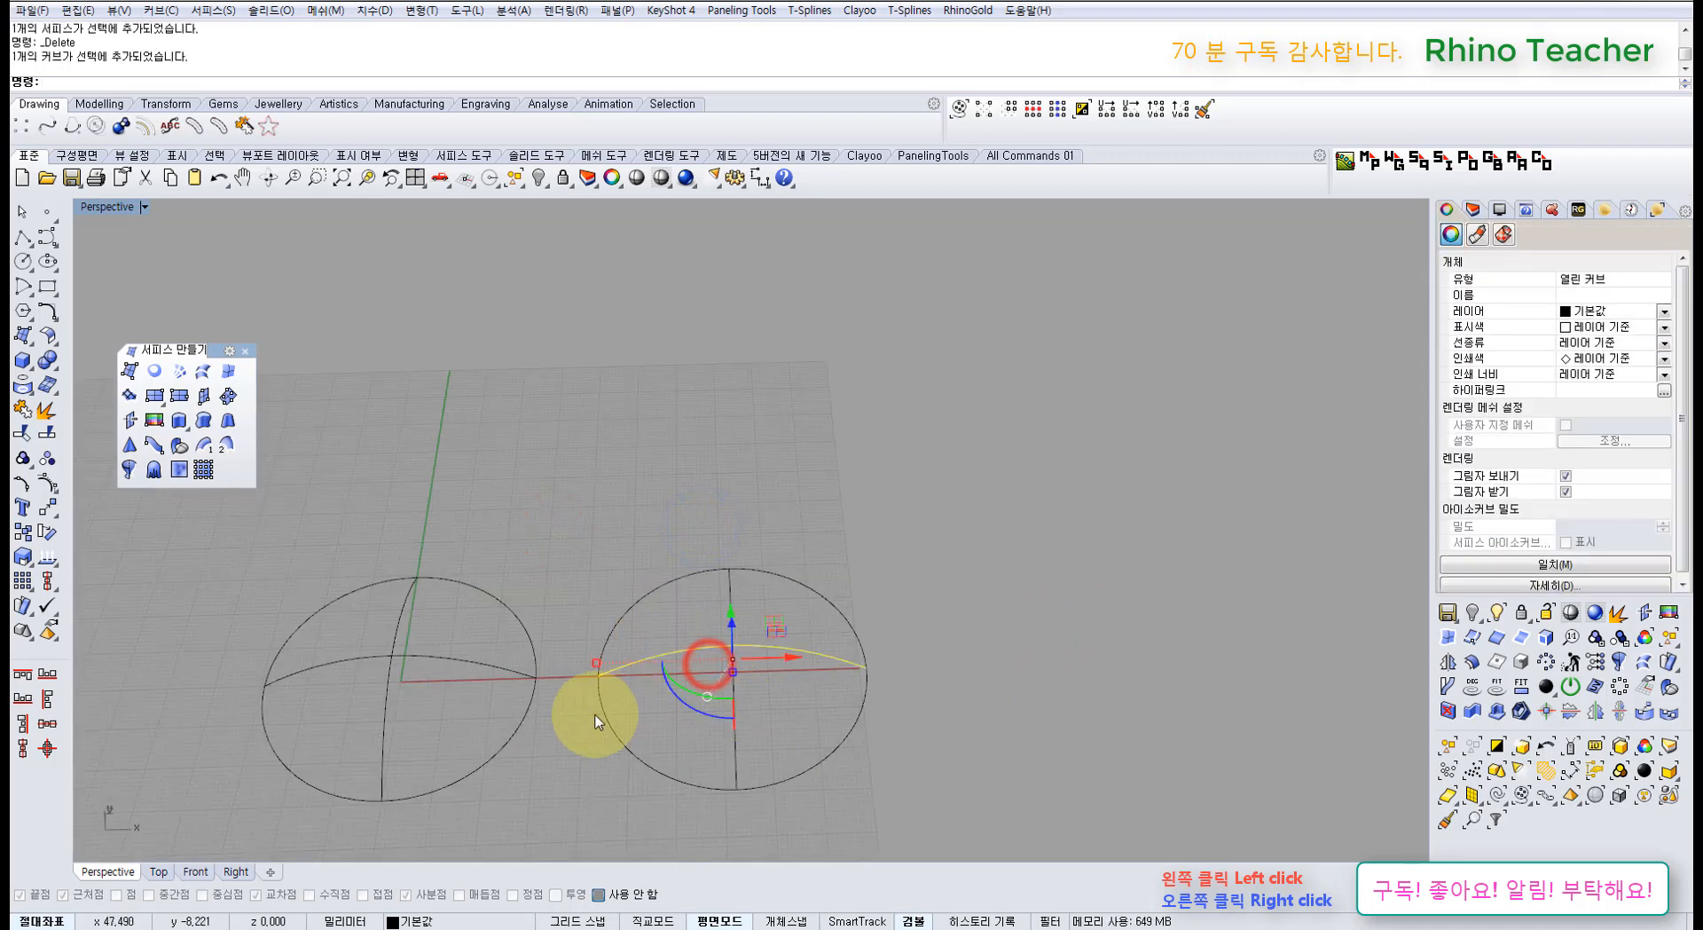
pyautogui.keyDown('shift'); pyautogui.moveTo(513, 711); pyautogui.dragTo(652, 621, button='right'); pyautogui.keyUp('shift')
pyautogui.click(677, 696)
pyautogui.moveTo(556, 615); pyautogui.dragTo(582, 539)
pyautogui.moveTo(581, 538); pyautogui.dragTo(471, 580)
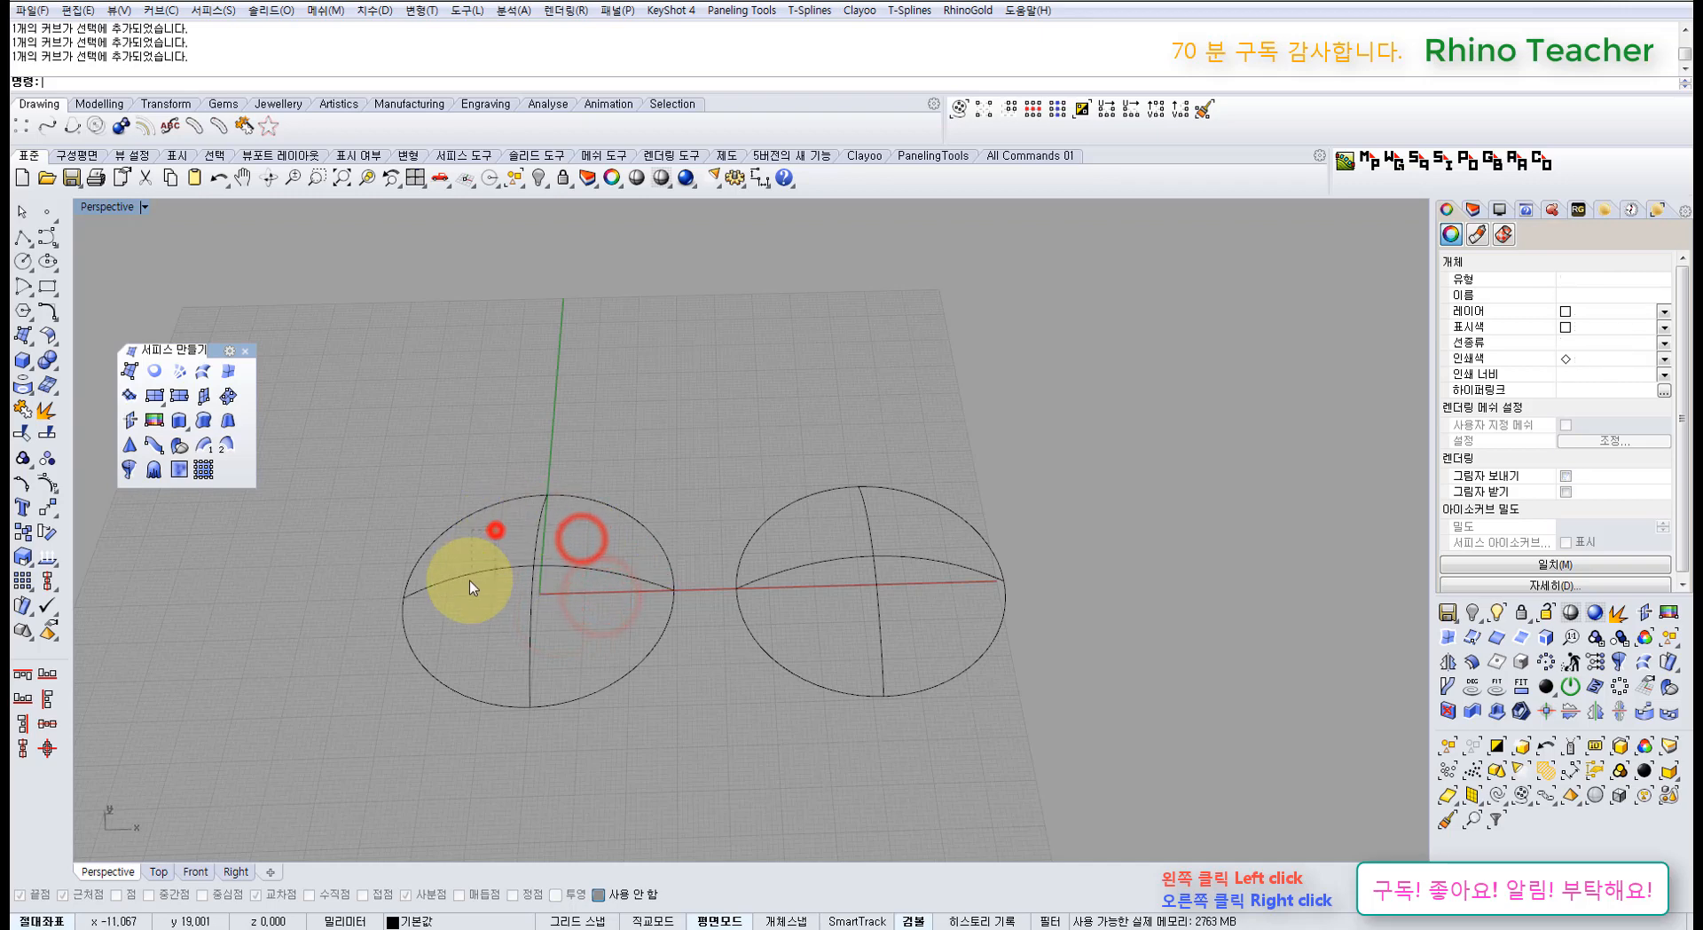
pyautogui.click(637, 684)
pyautogui.click(674, 715)
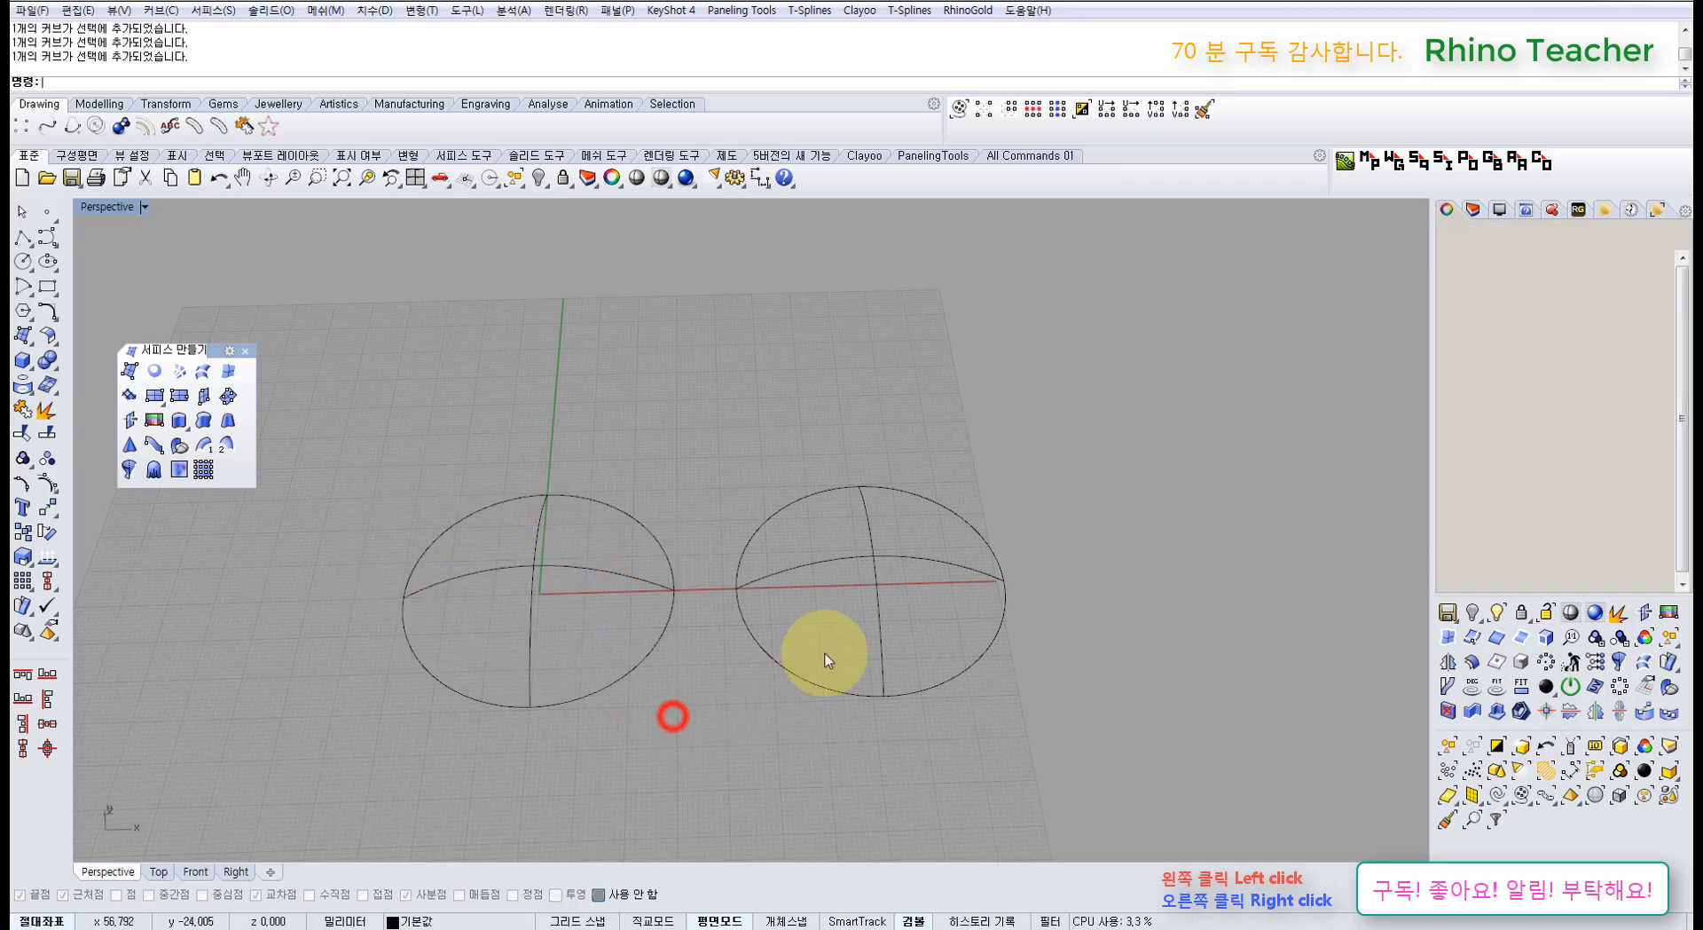
pyautogui.click(832, 632)
pyautogui.click(814, 586)
pyautogui.moveTo(807, 546); pyautogui.dragTo(800, 539)
pyautogui.moveTo(810, 521); pyautogui.dragTo(784, 495)
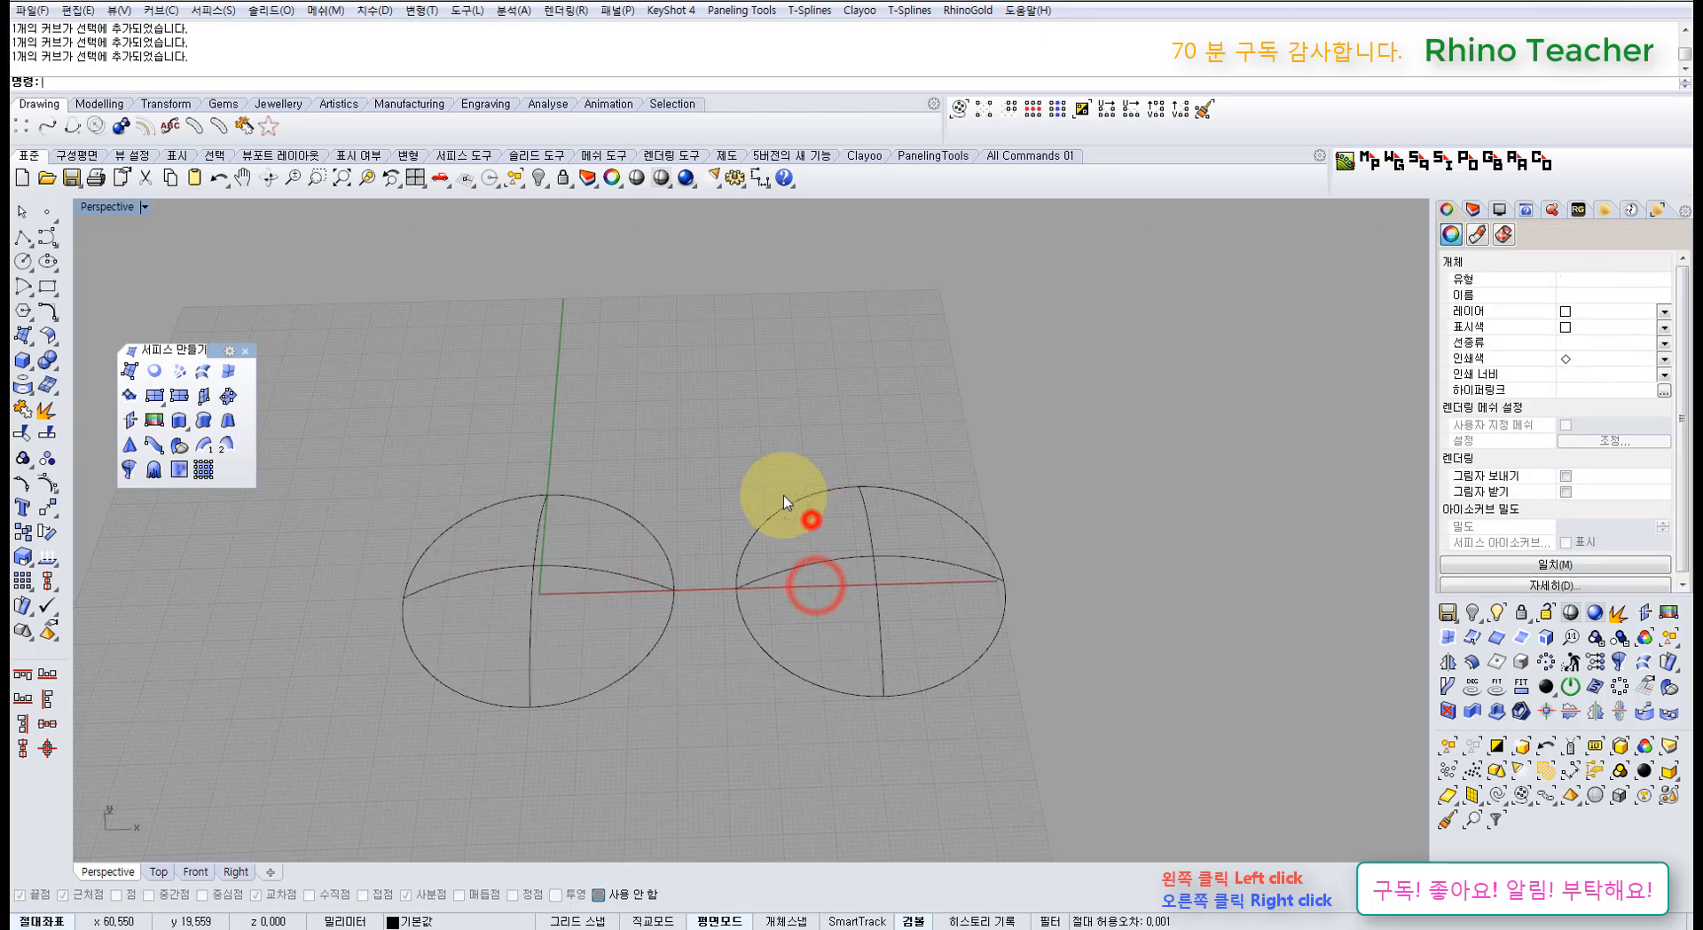
pyautogui.moveTo(912, 624); pyautogui.dragTo(866, 642)
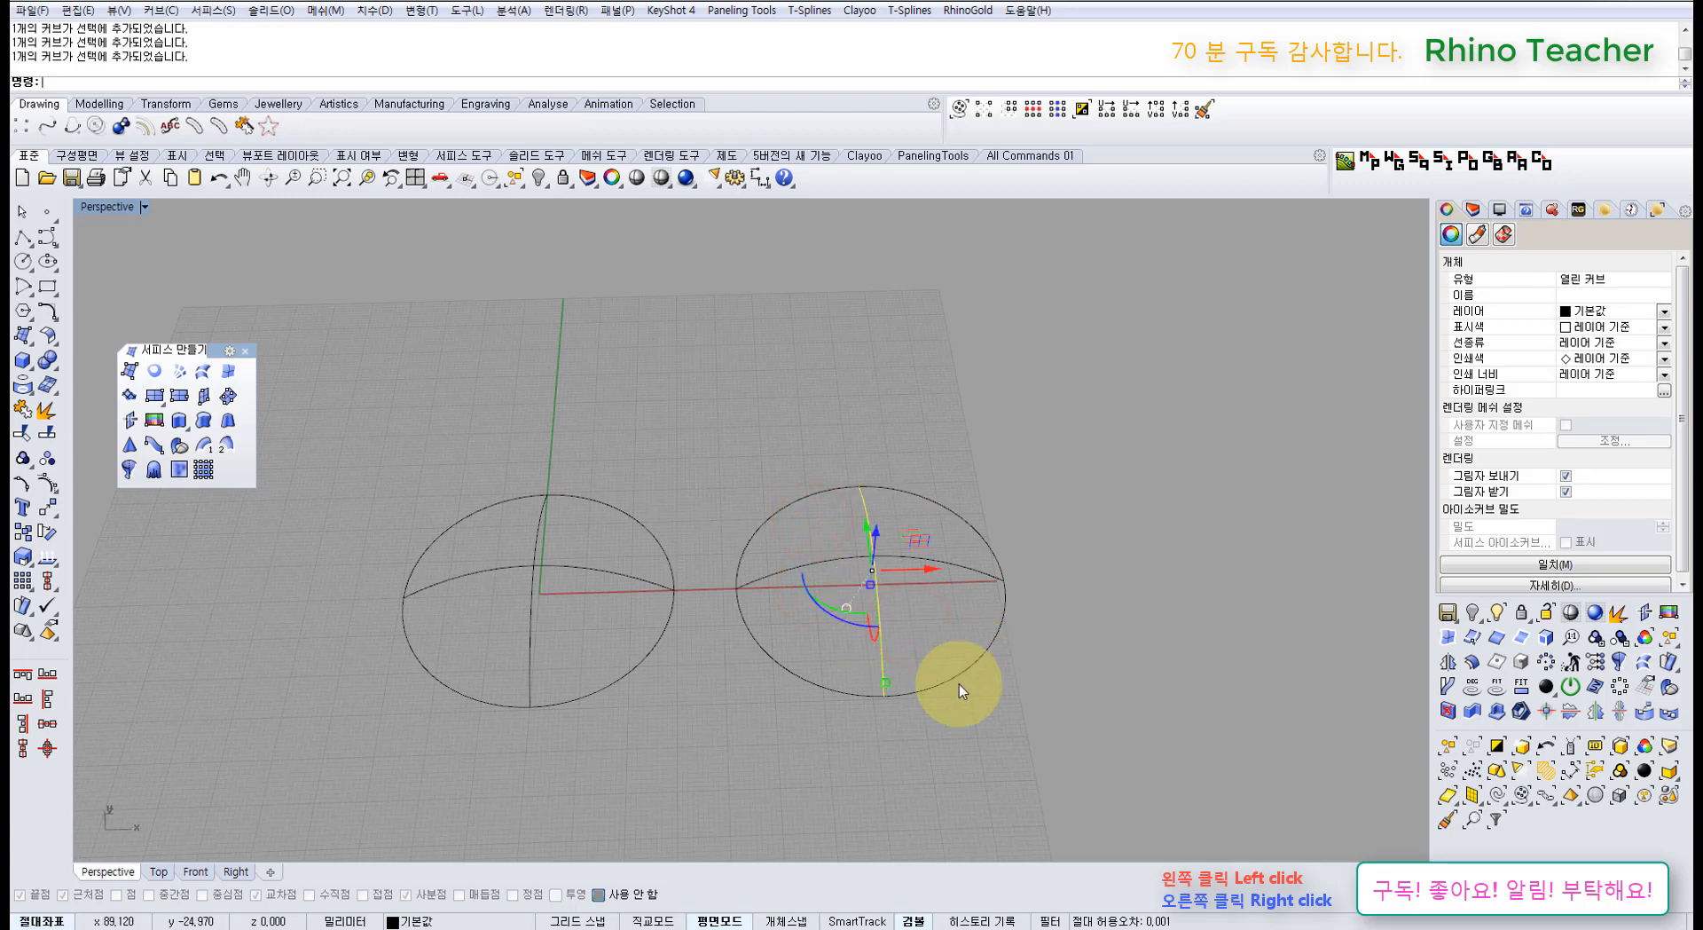
pyautogui.moveTo(858, 717); pyautogui.dragTo(737, 684, button='right')
pyautogui.click(735, 685)
# Step: Crossing-select all nine dome curves and browse the side panel's help and properties pages
pyautogui.moveTo(972, 692); pyautogui.dragTo(456, 448)
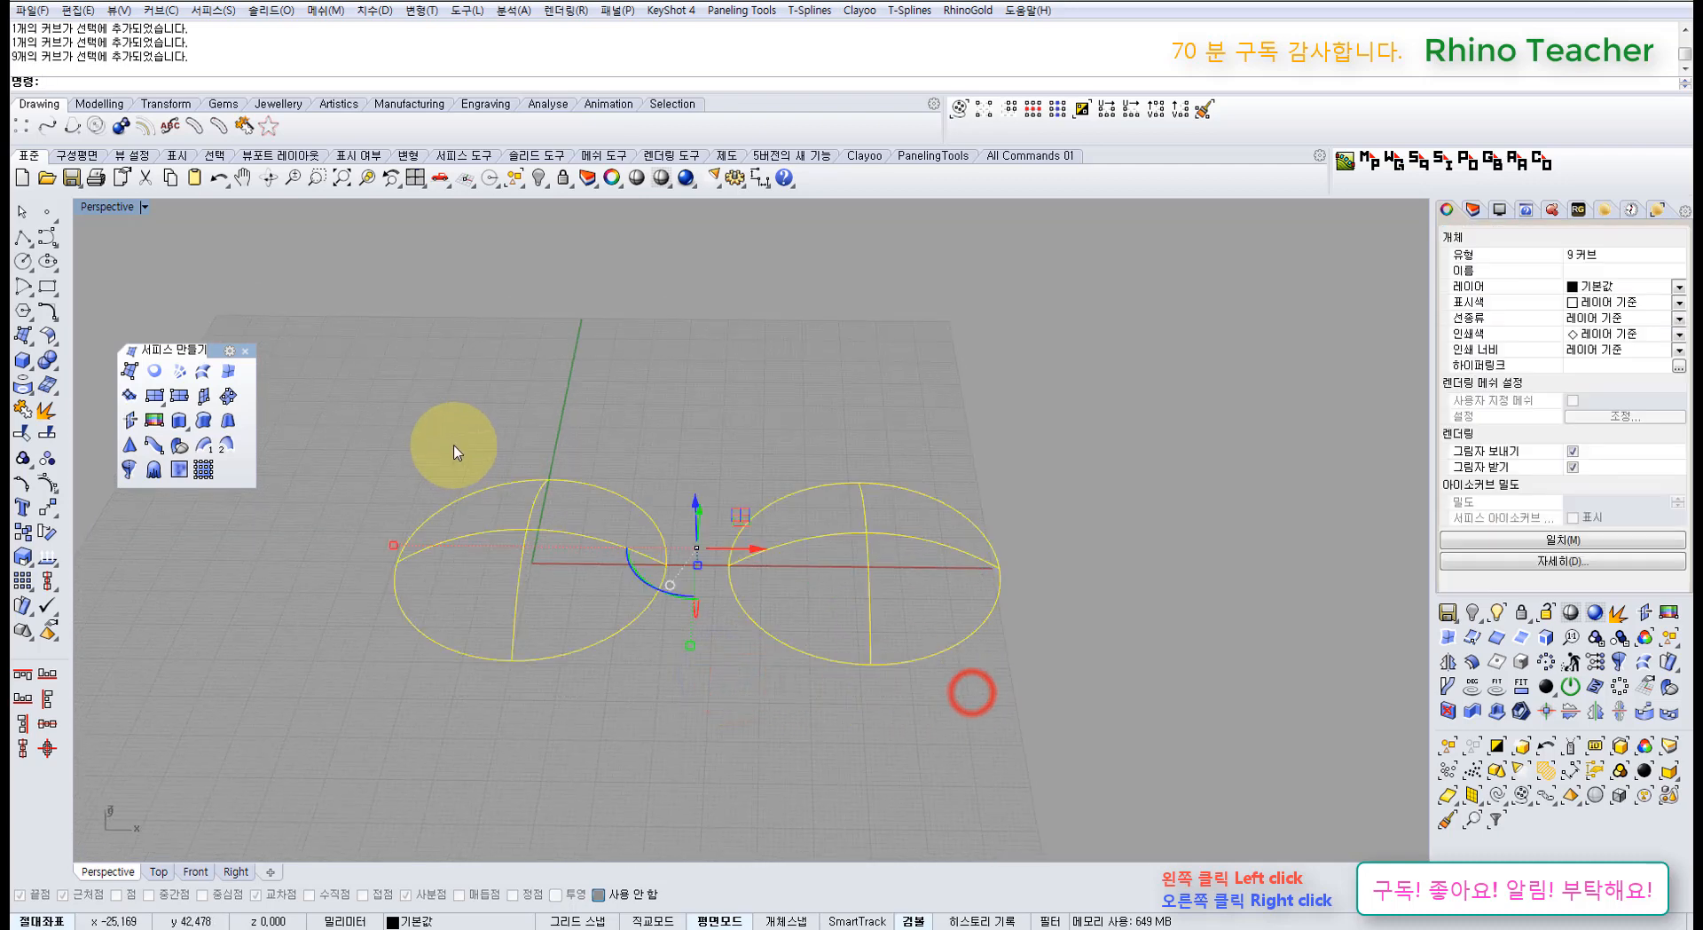
pyautogui.click(1526, 210)
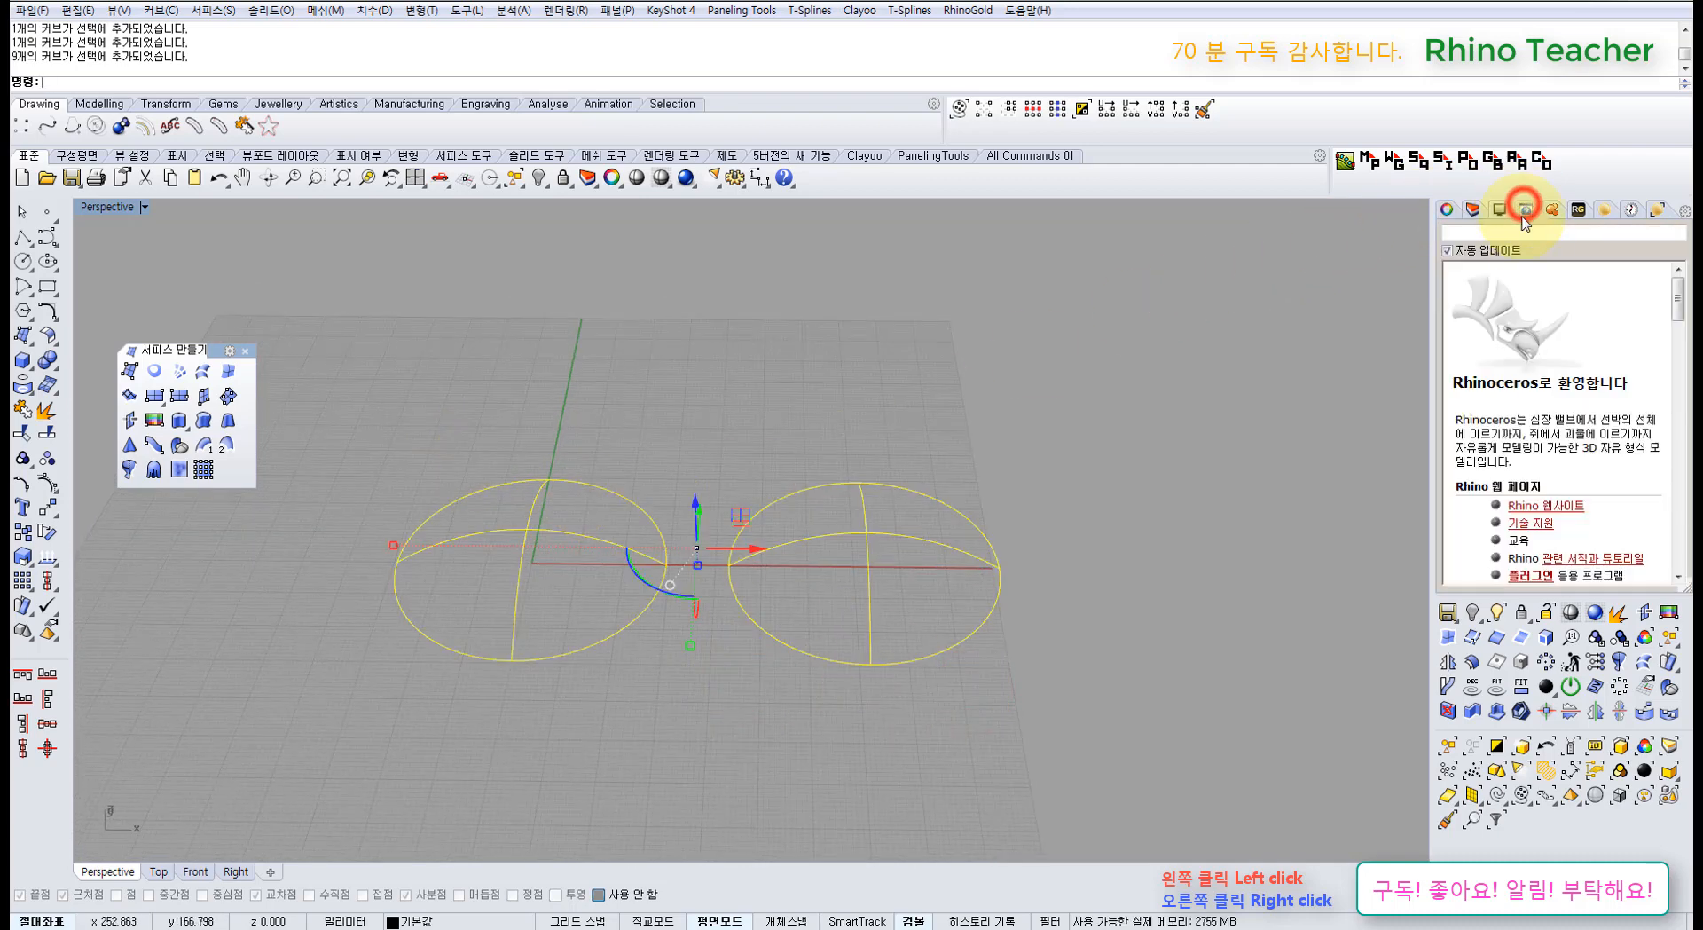
pyautogui.click(181, 375)
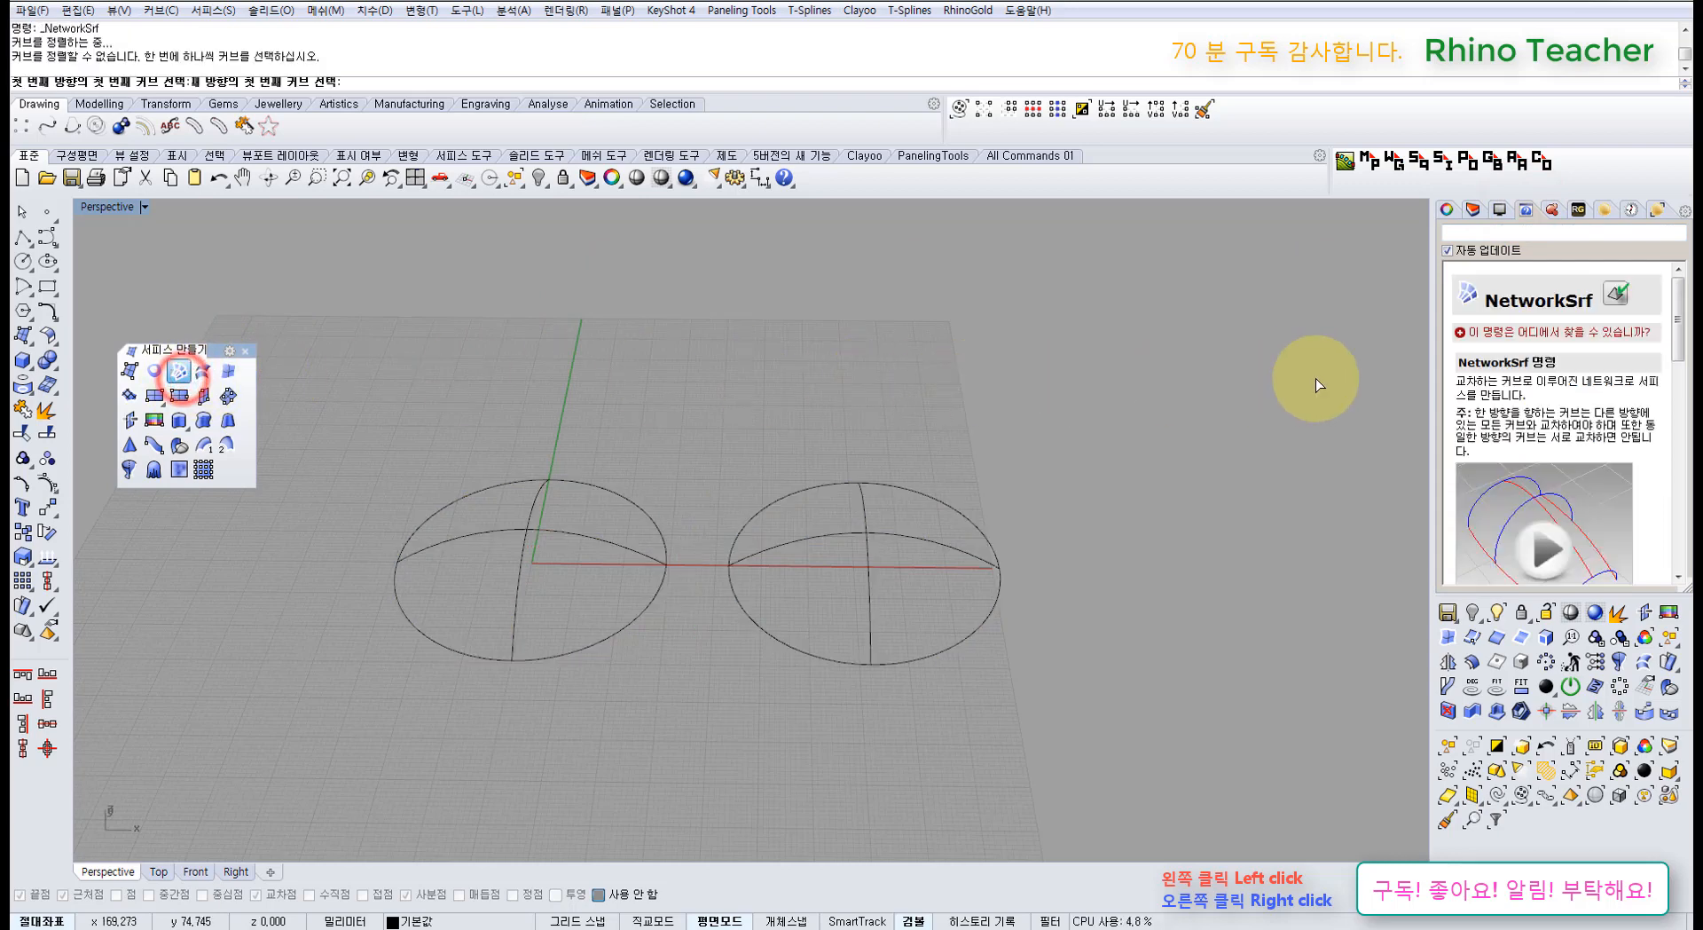
pyautogui.click(1447, 210)
pyautogui.click(1063, 452)
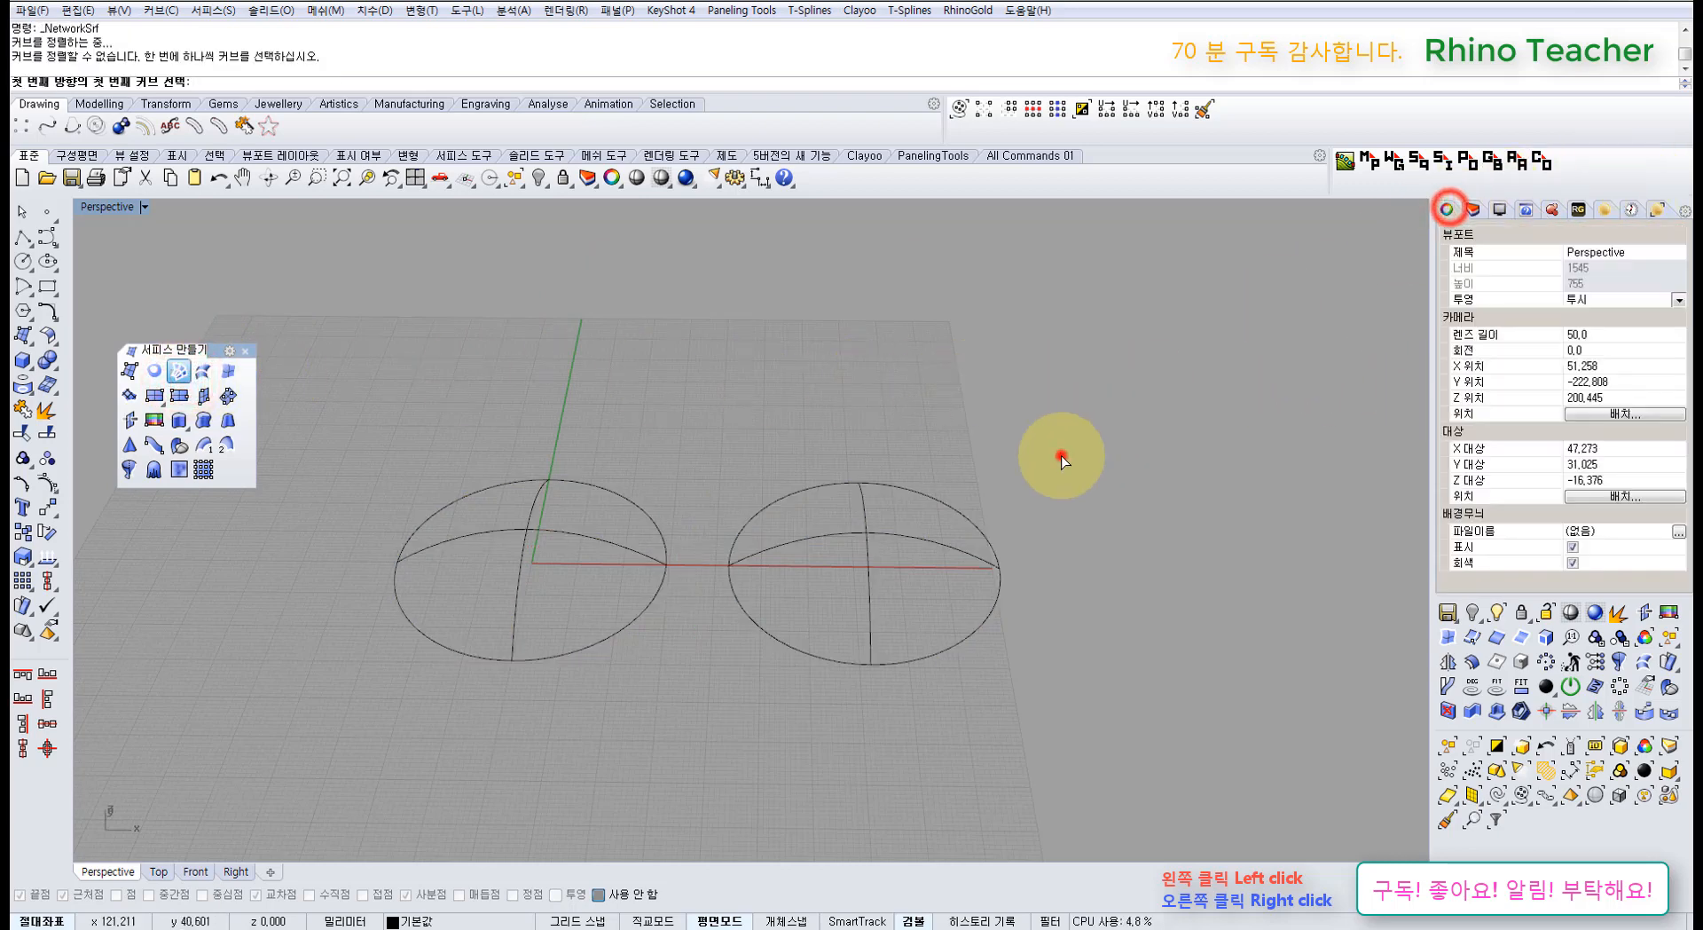
# Step: Delete all nine dome curves, then undo the deletion
pyautogui.moveTo(973, 396); pyautogui.dragTo(423, 582)
pyautogui.press('Delete')
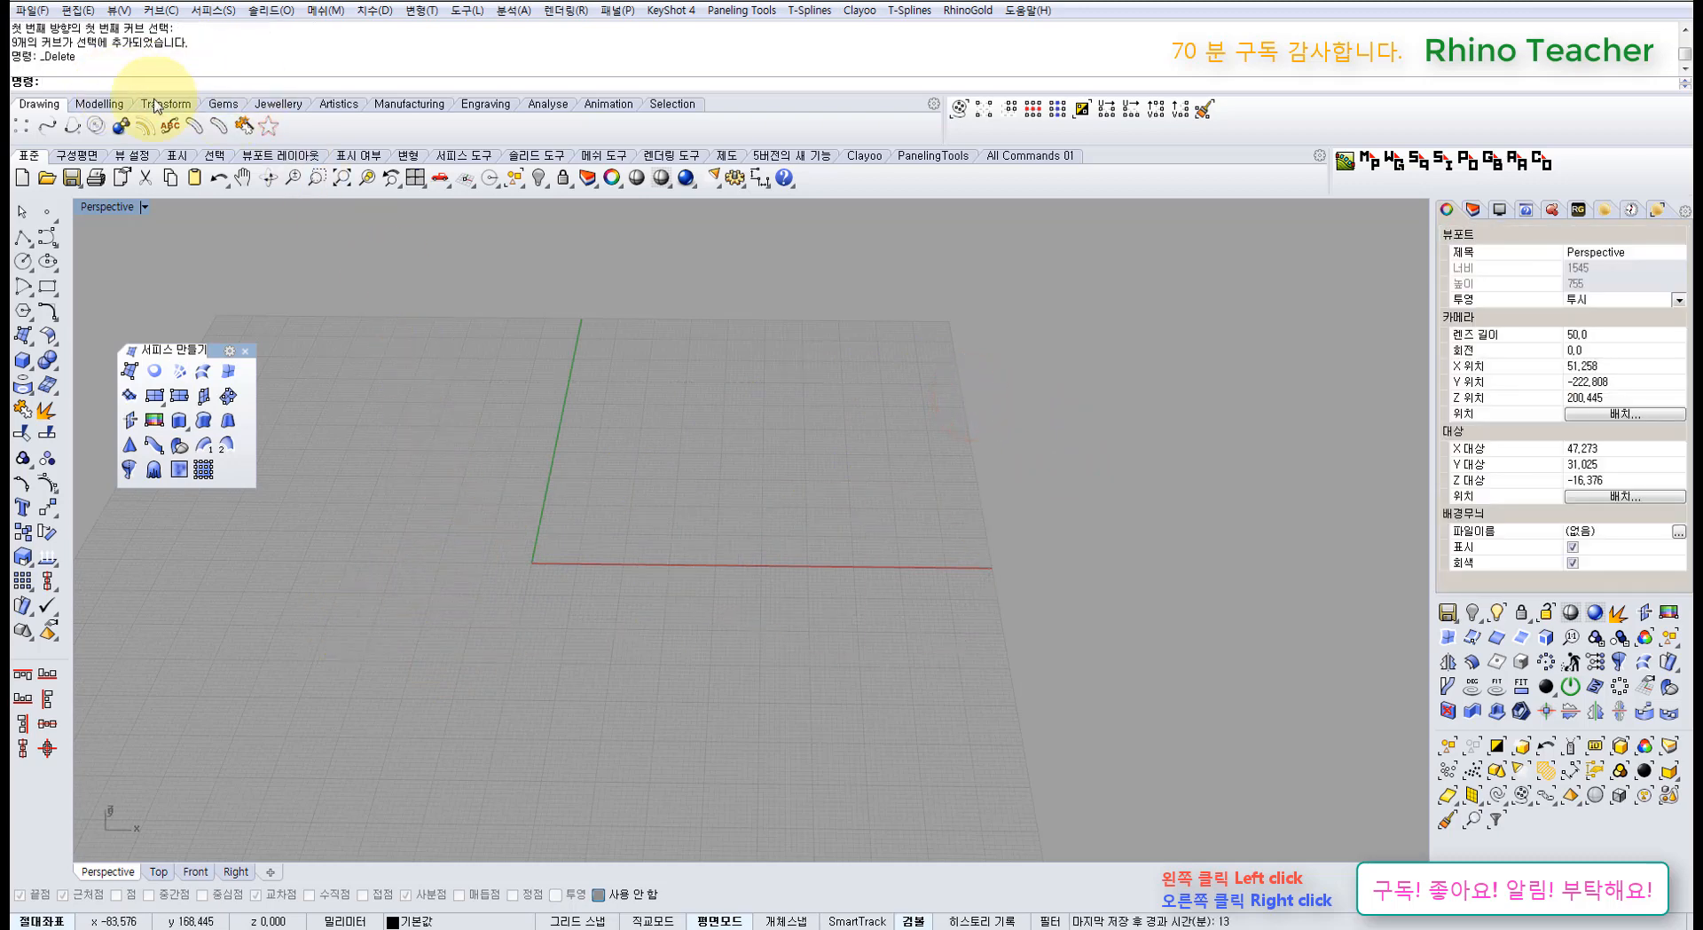
pyautogui.moveTo(543, 449); pyautogui.dragTo(520, 620, button='right')
pyautogui.hotkey('ctrl', 'z')
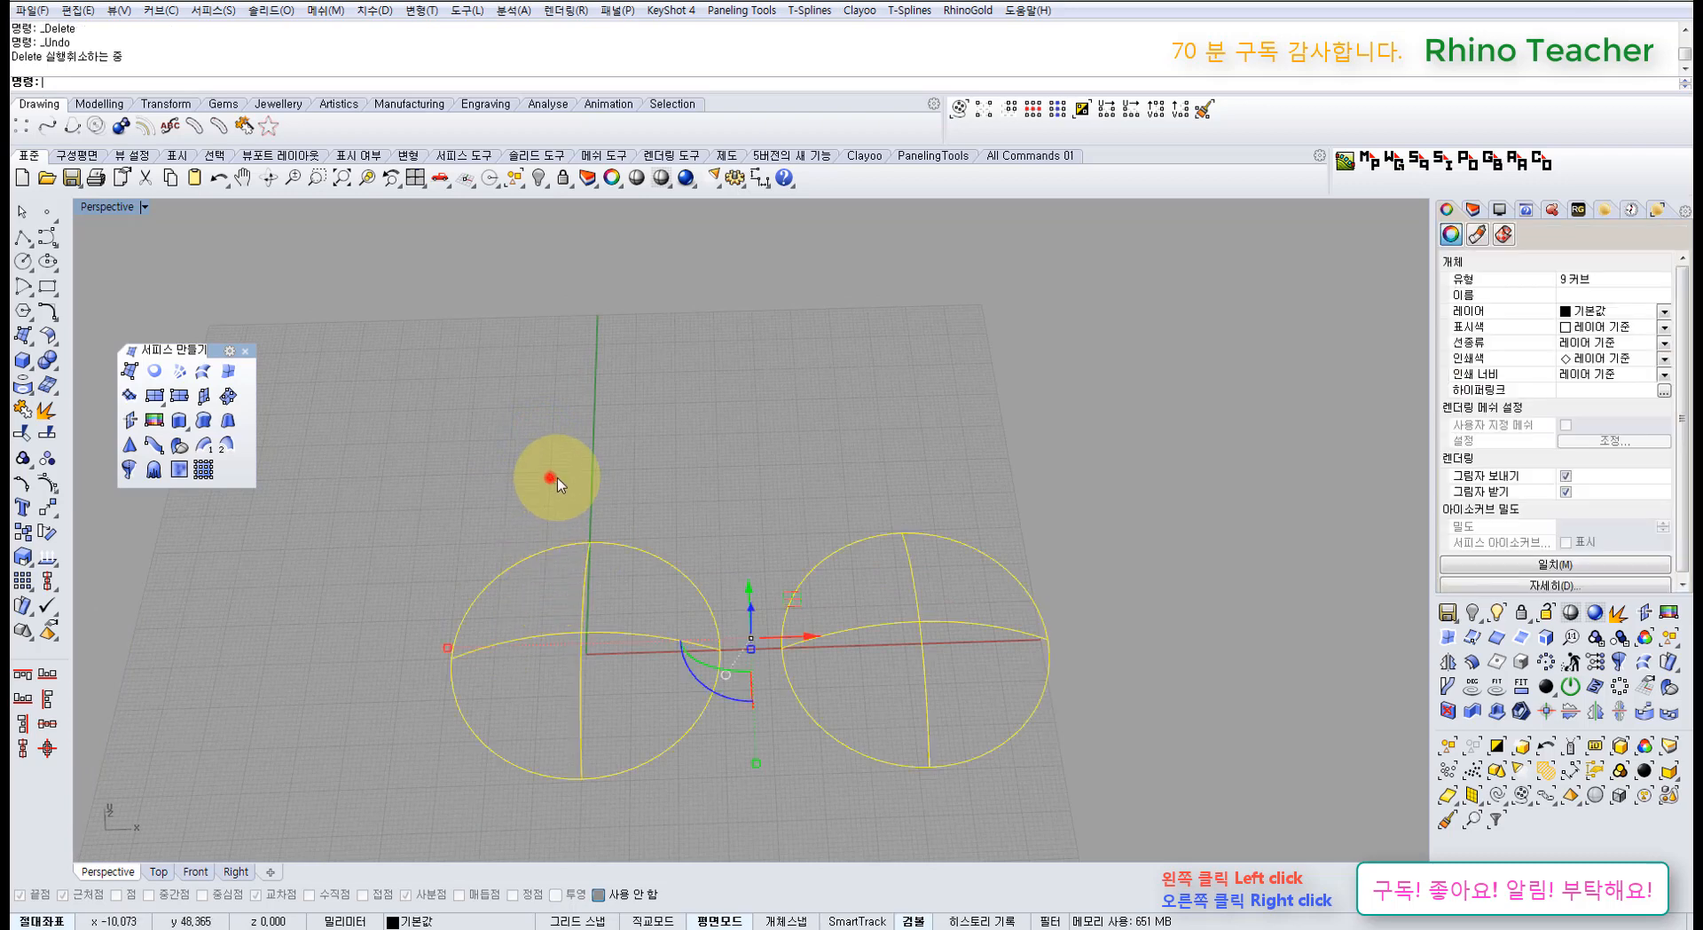
# Step: Reselect each dome's curves, then delete all nine curves of both domes
pyautogui.click(544, 475)
pyautogui.moveTo(647, 456); pyautogui.dragTo(480, 812)
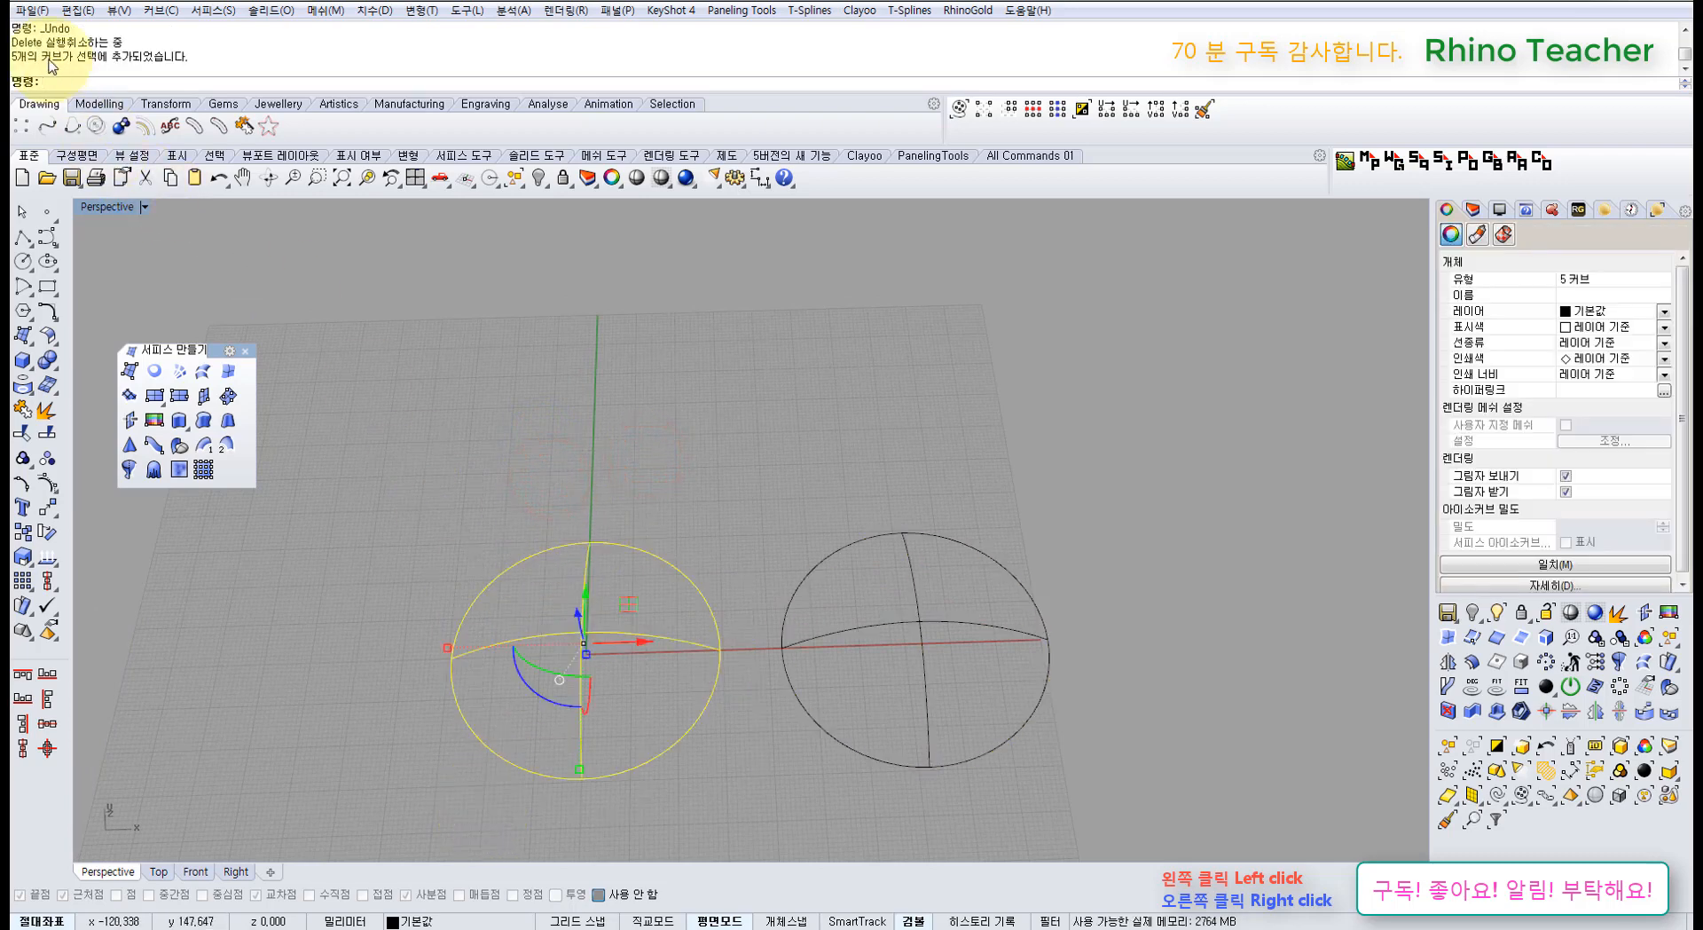
pyautogui.click(563, 323)
pyautogui.moveTo(1027, 487); pyautogui.dragTo(852, 763)
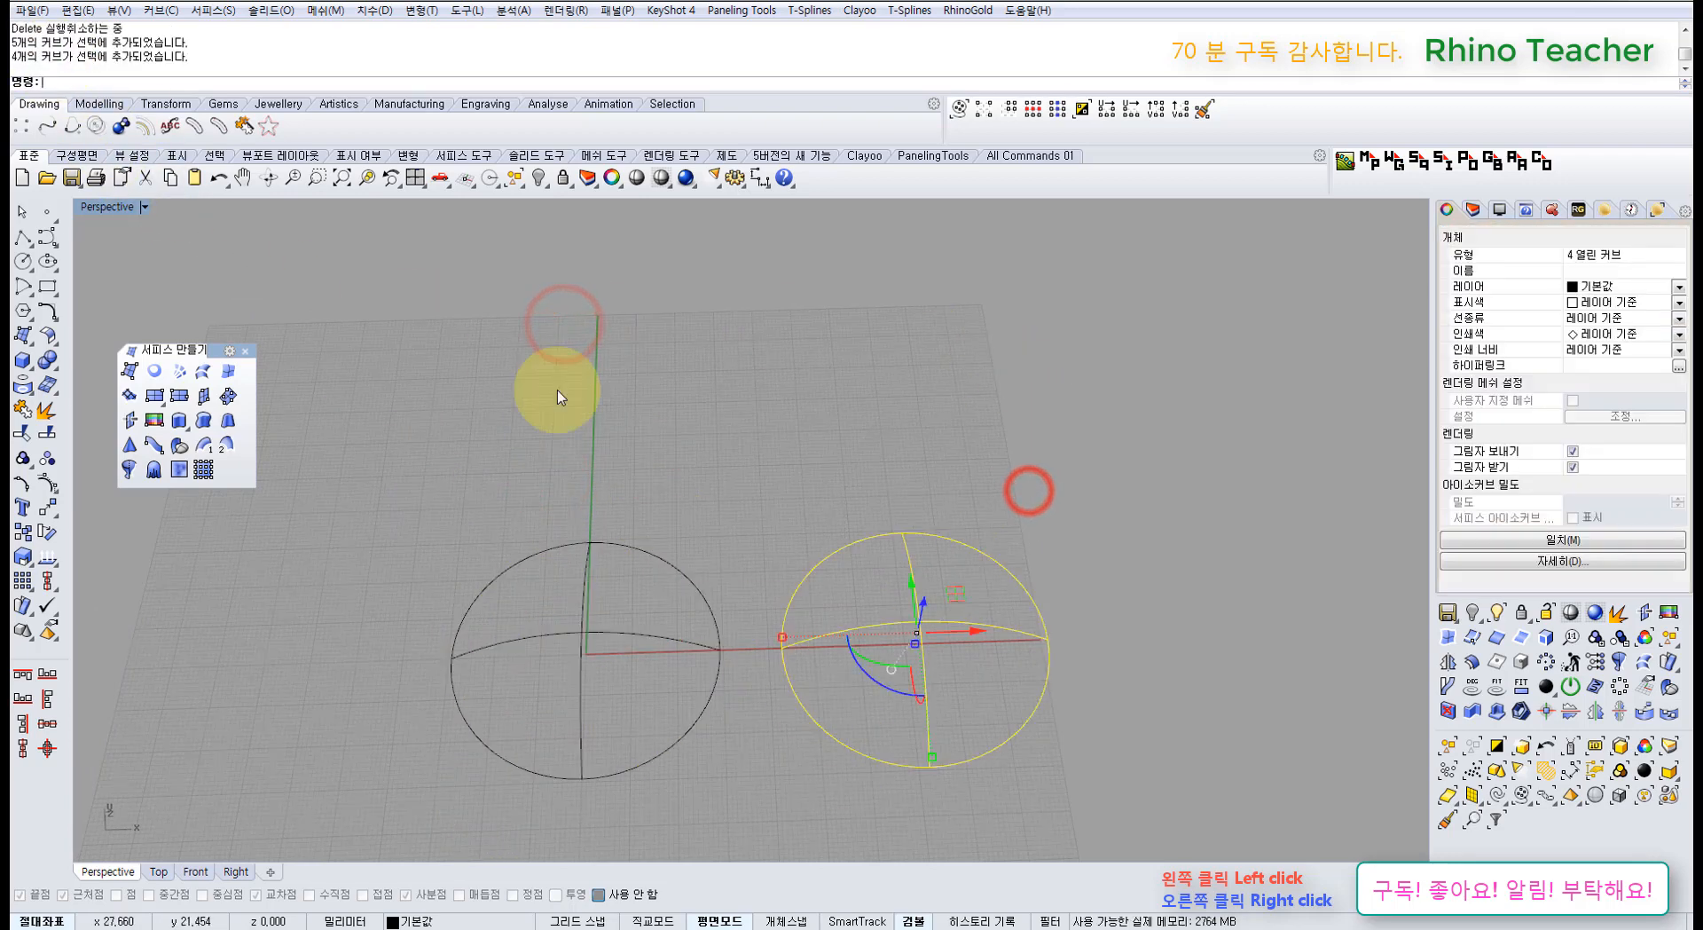
pyautogui.click(761, 341)
pyautogui.moveTo(1083, 504); pyautogui.dragTo(380, 730)
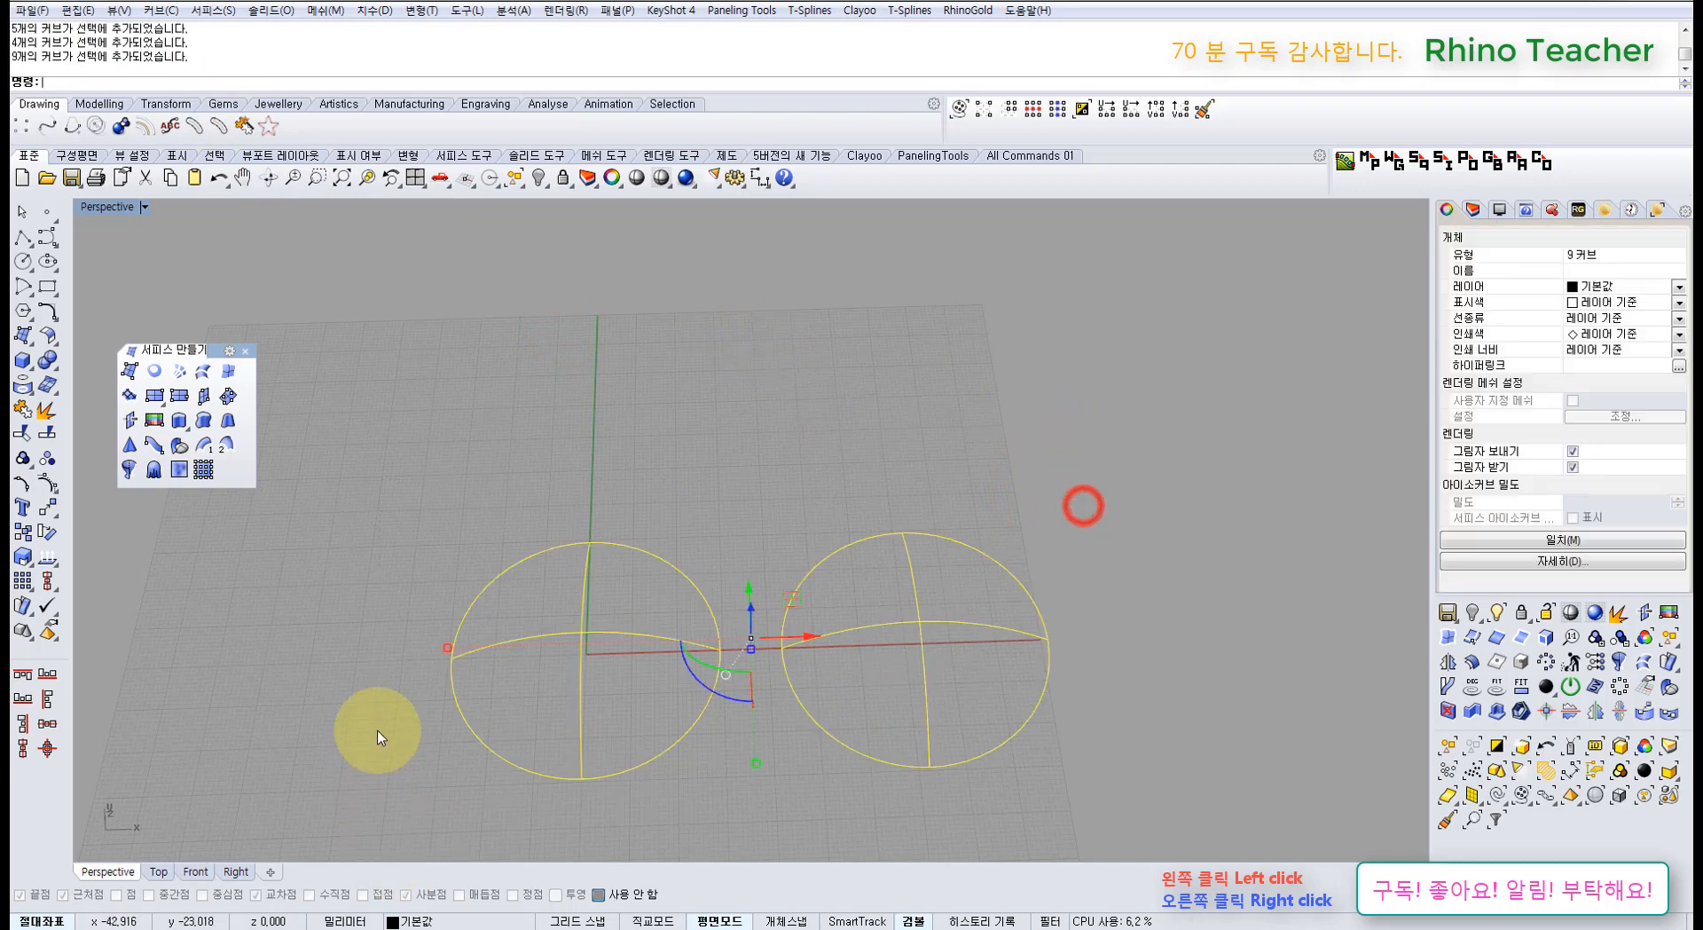
pyautogui.press('Delete')
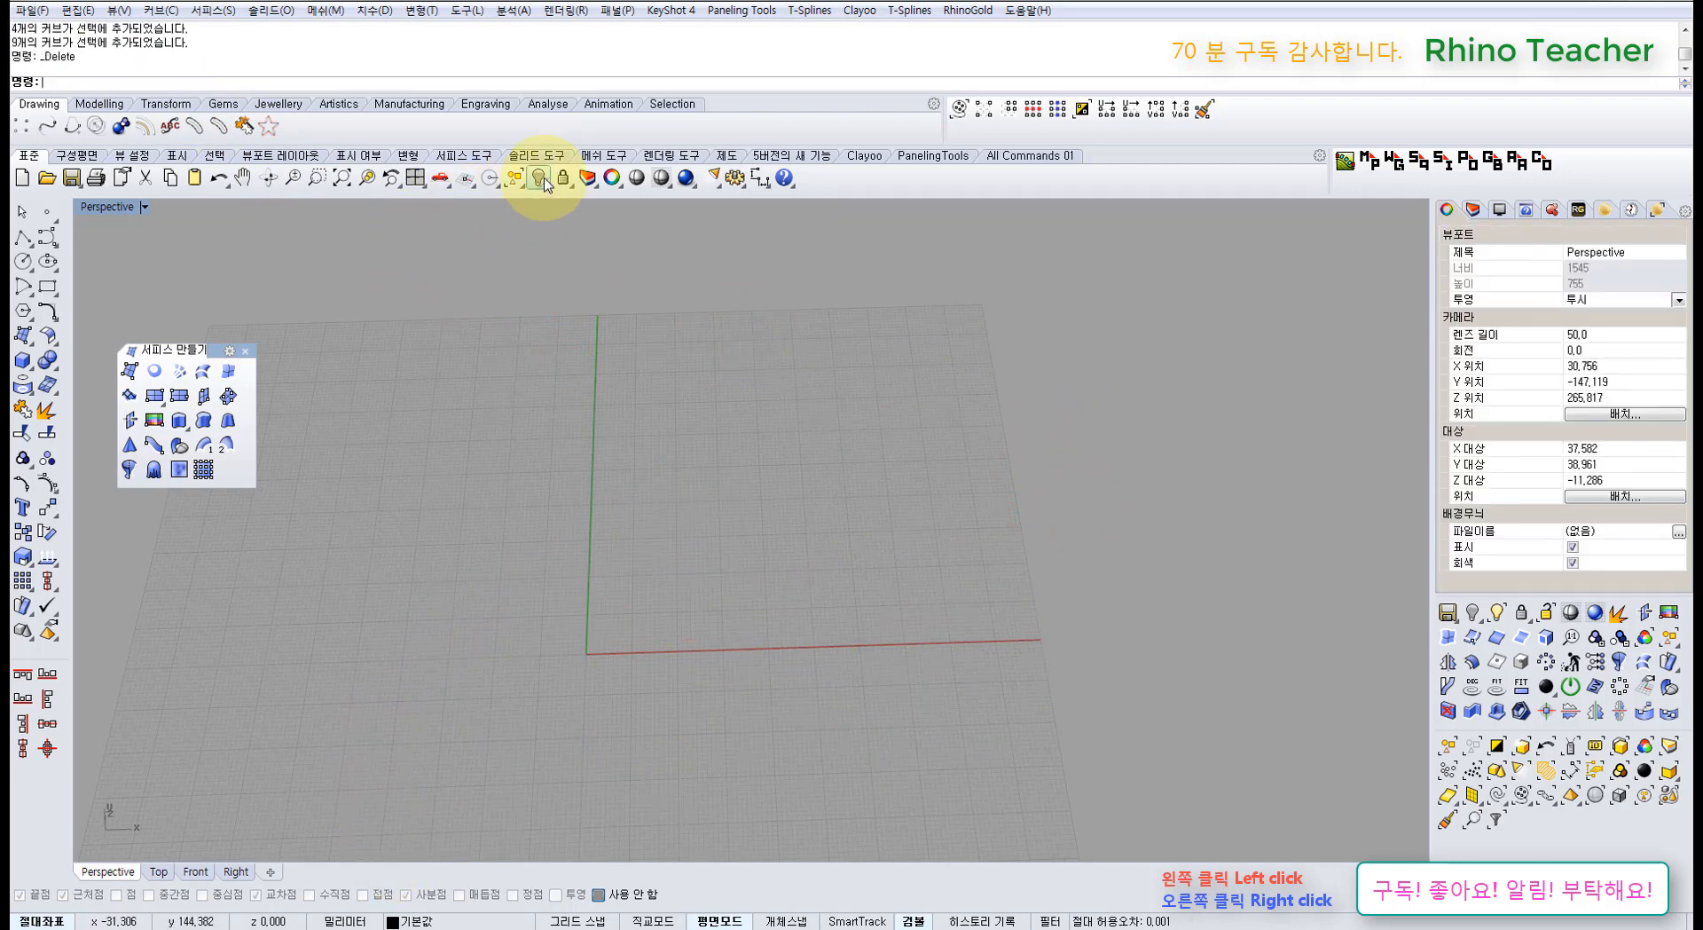
# Step: Reveal the 14 hidden curves and check the three stacked arcs by selecting them
pyautogui.click(539, 177)
pyautogui.moveTo(733, 471); pyautogui.dragTo(634, 513, button='right')
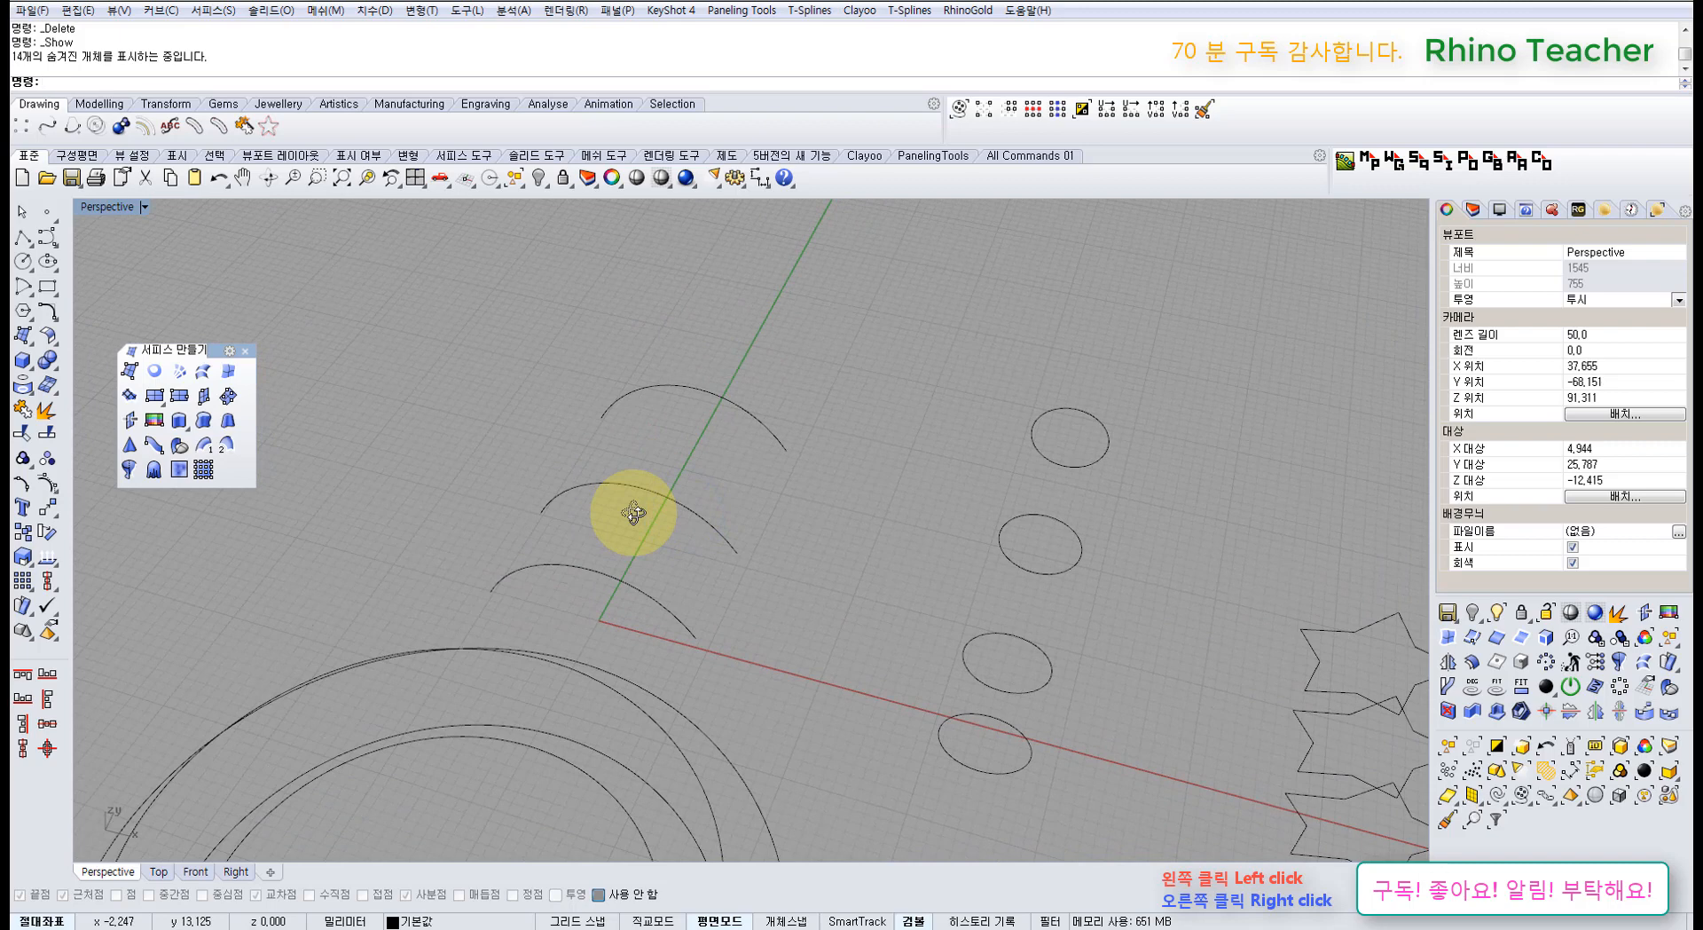
pyautogui.click(636, 587)
pyautogui.click(687, 513)
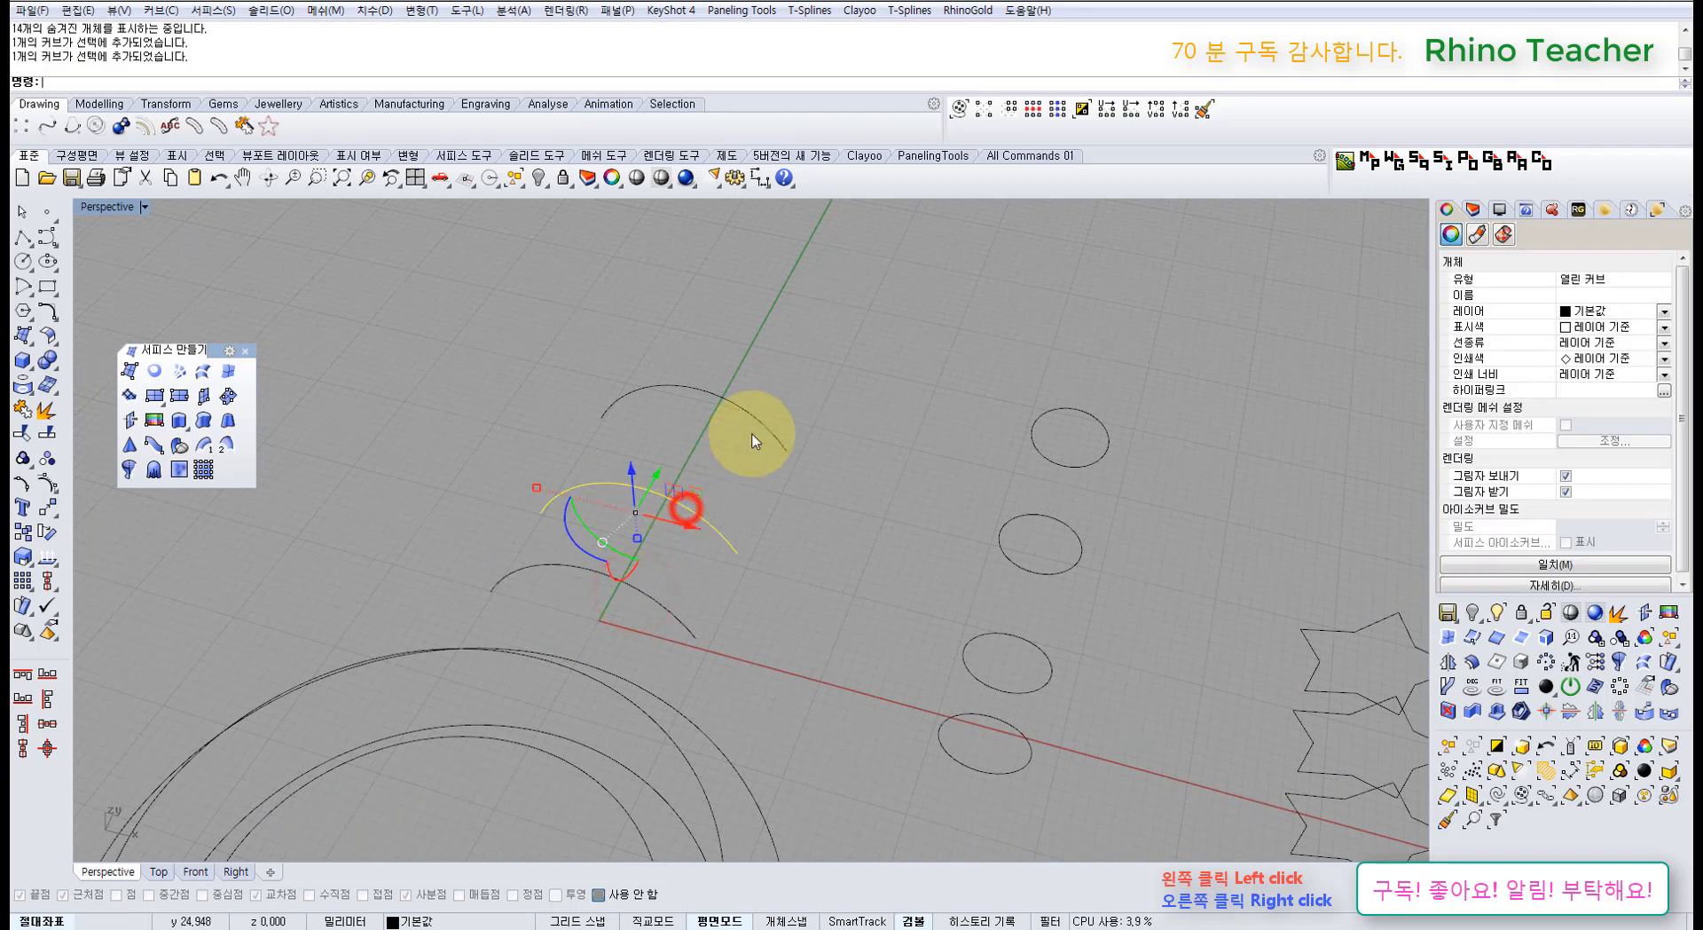
pyautogui.click(754, 414)
pyautogui.click(837, 412)
pyautogui.moveTo(765, 507)
pyautogui.mouseDown(button='right')
pyautogui.moveTo(785, 495)
pyautogui.moveTo(790, 513)
pyautogui.mouseUp(button='right')
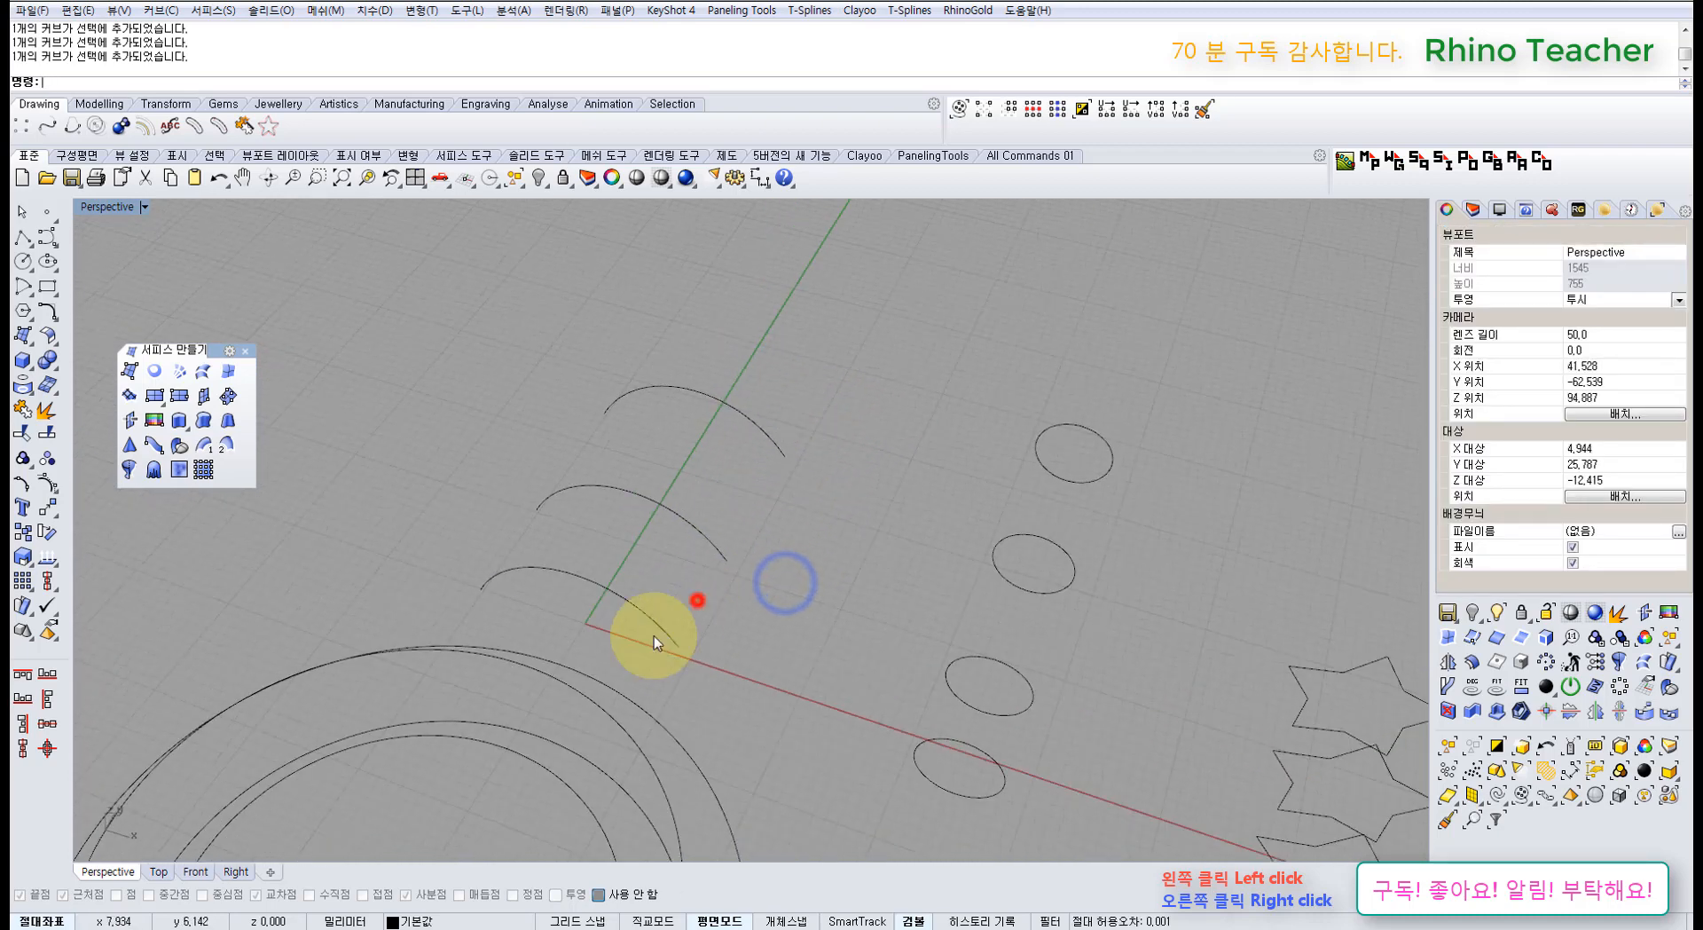
pyautogui.moveTo(698, 601); pyautogui.dragTo(653, 636)
pyautogui.moveTo(743, 540); pyautogui.dragTo(698, 575)
pyautogui.moveTo(801, 422); pyautogui.dragTo(759, 468)
pyautogui.click(827, 553)
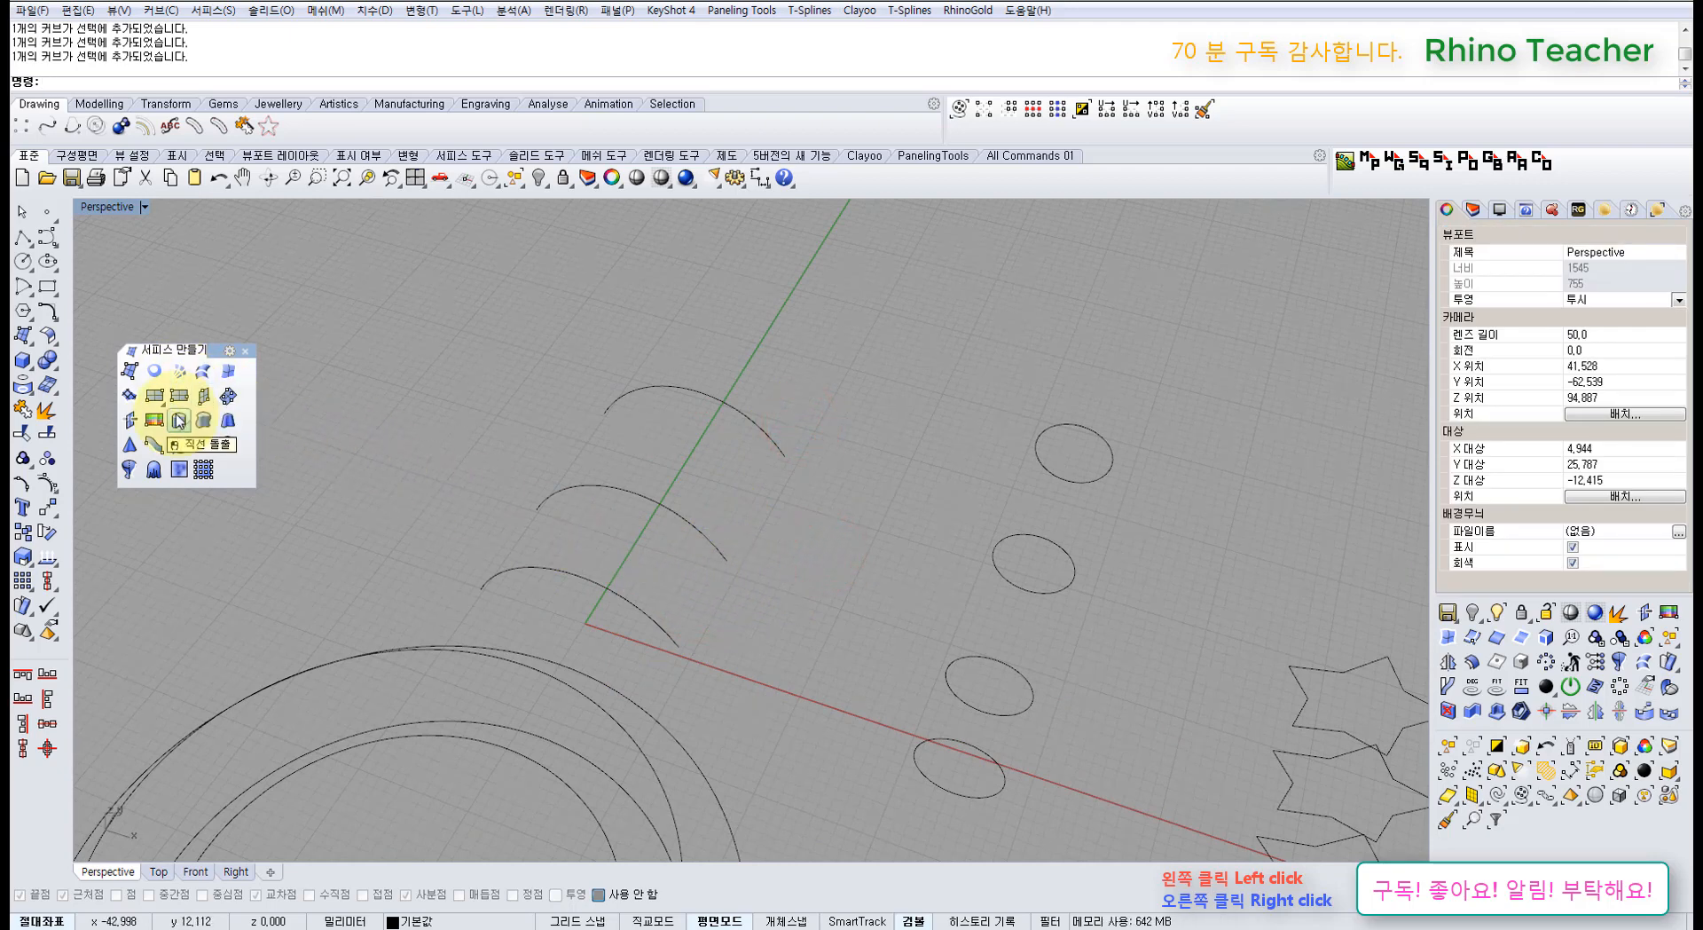
# Step: Preview lofts through the stacked arcs twice, cancelling each attempt
pyautogui.click(200, 373)
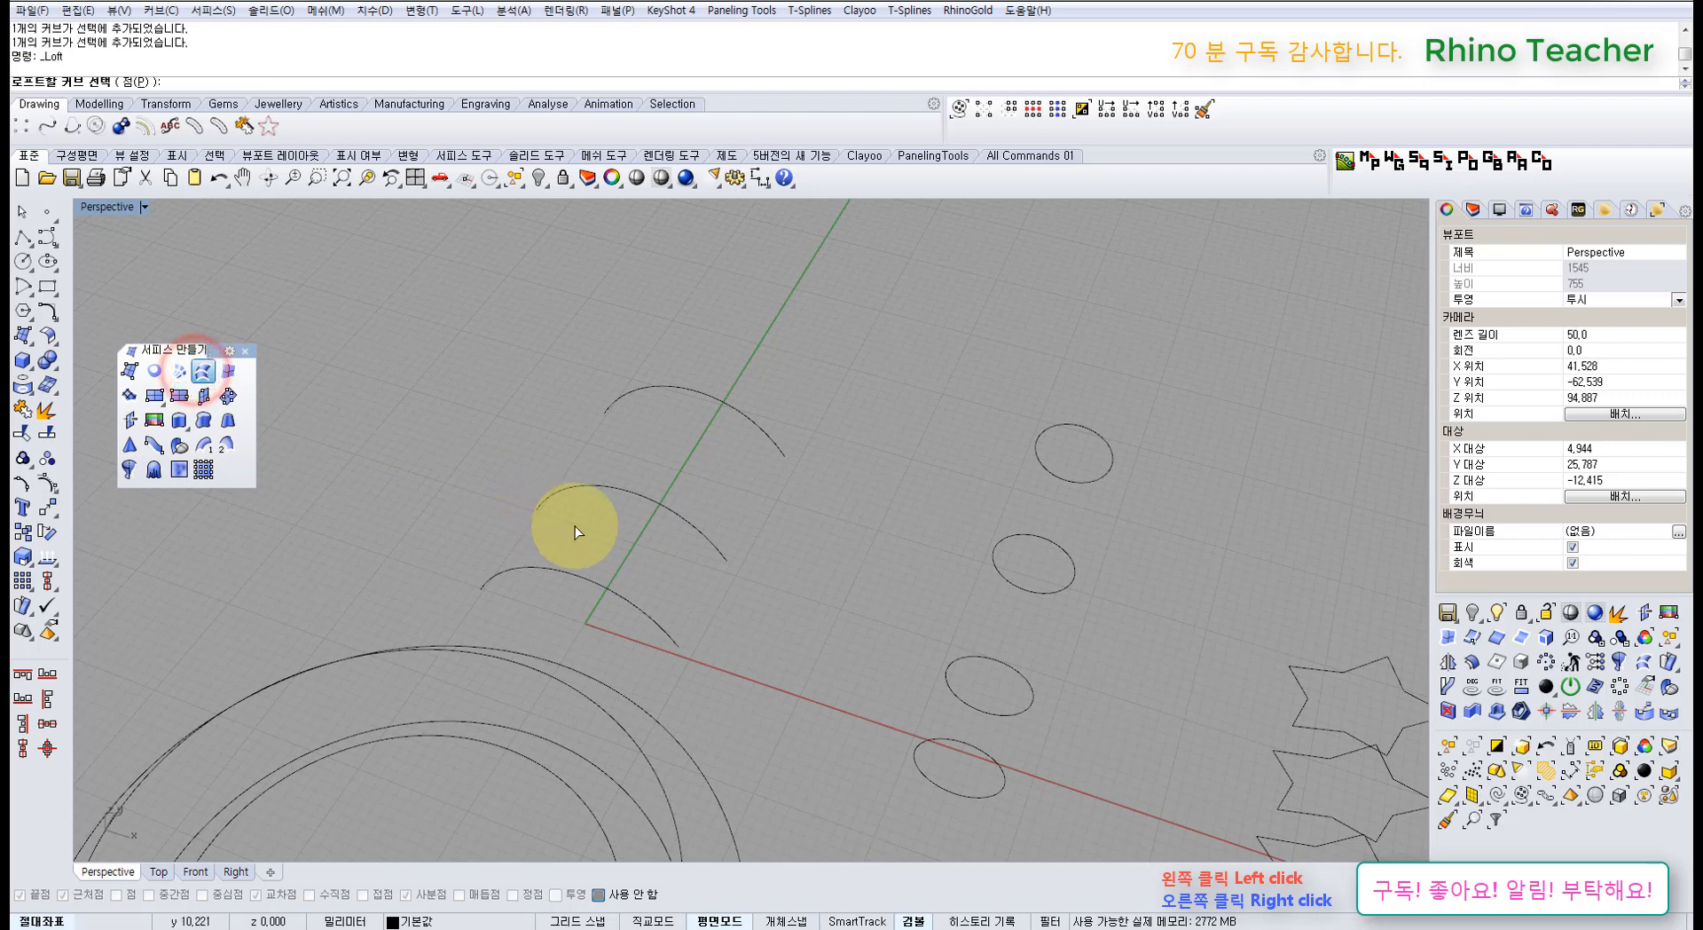
pyautogui.click(598, 583)
pyautogui.click(679, 517)
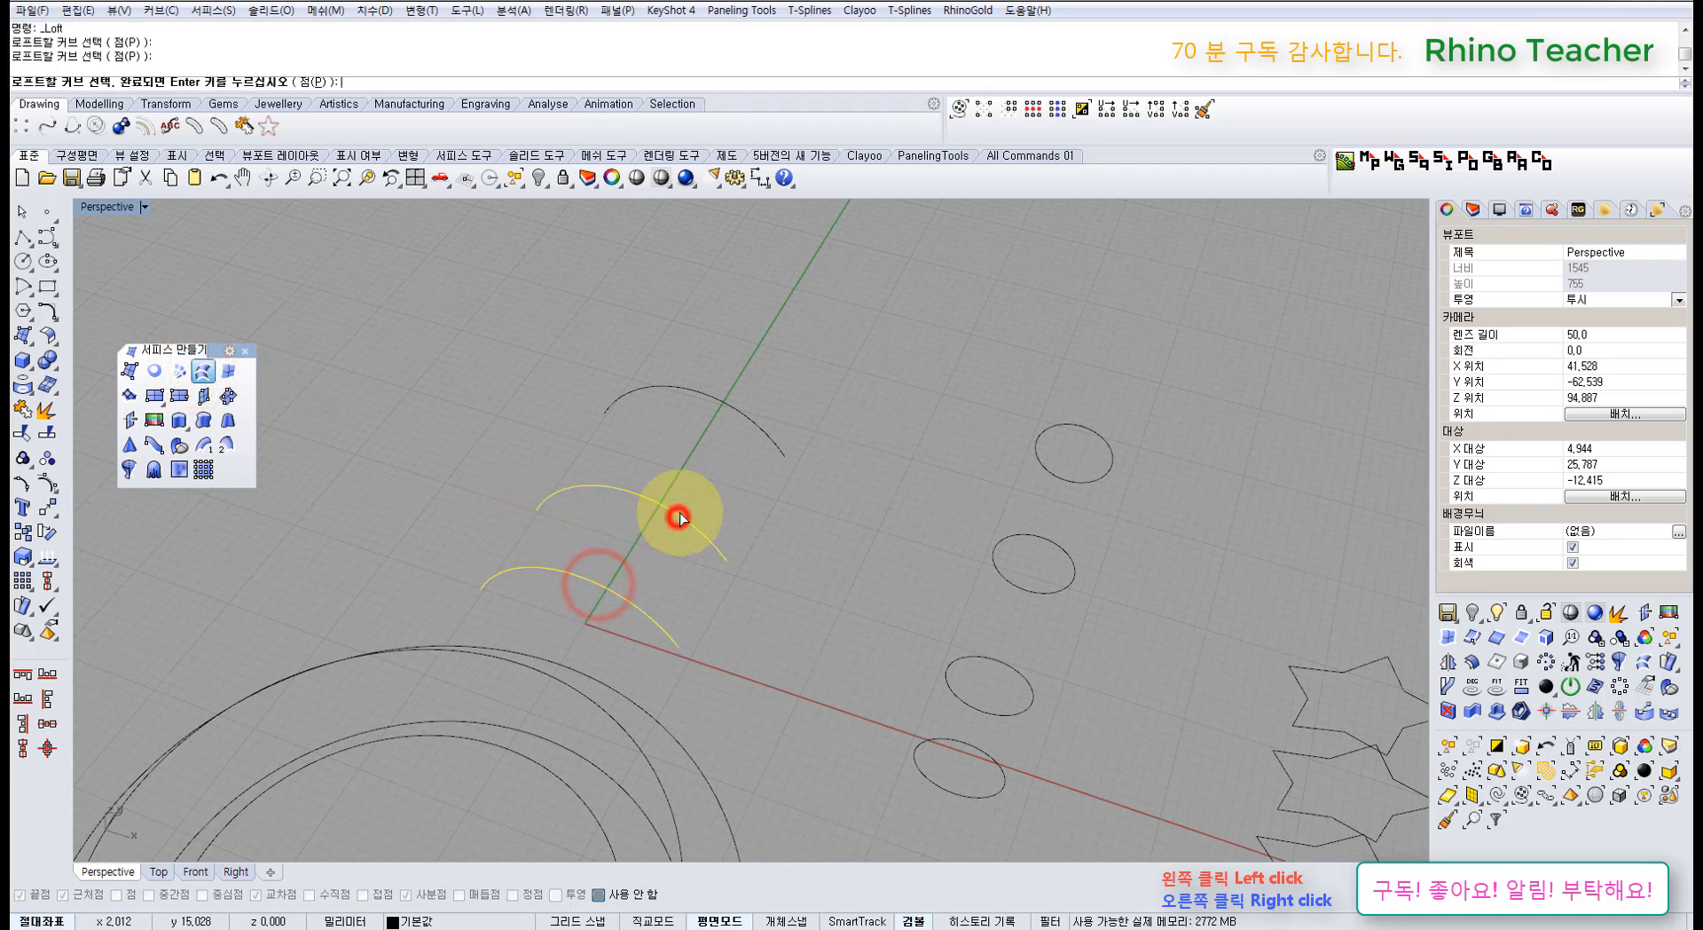
pyautogui.rightClick(678, 387)
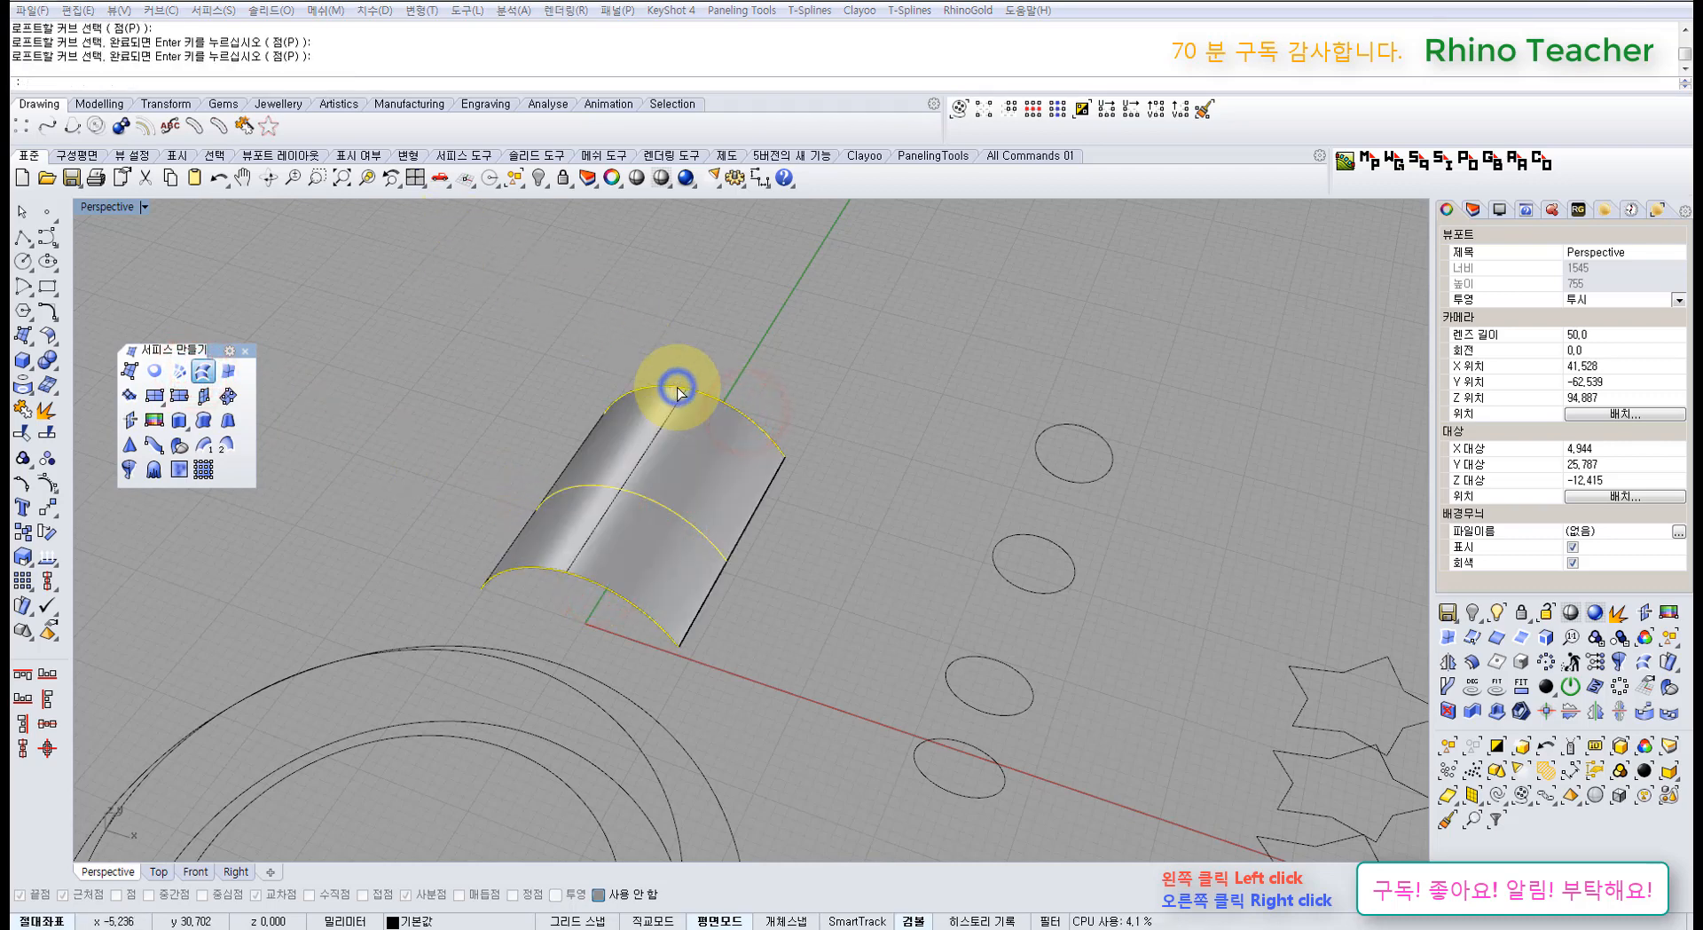
pyautogui.moveTo(786, 394); pyautogui.dragTo(727, 380, button='right')
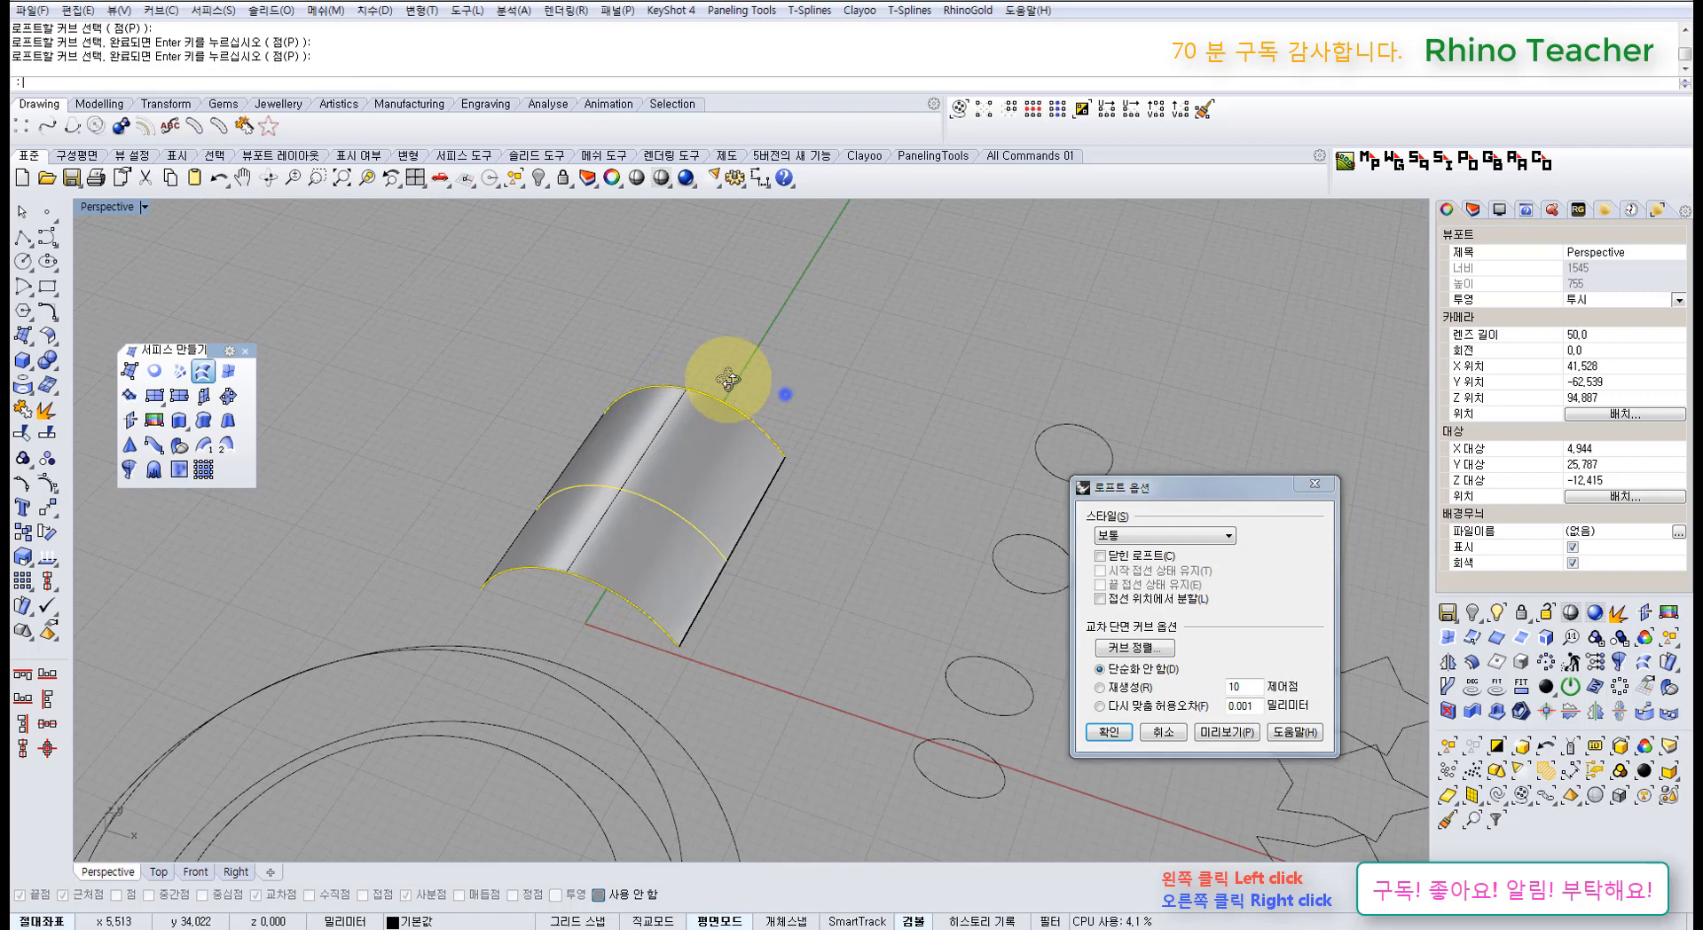
pyautogui.click(1171, 725)
pyautogui.moveTo(634, 547); pyautogui.dragTo(678, 563, button='right')
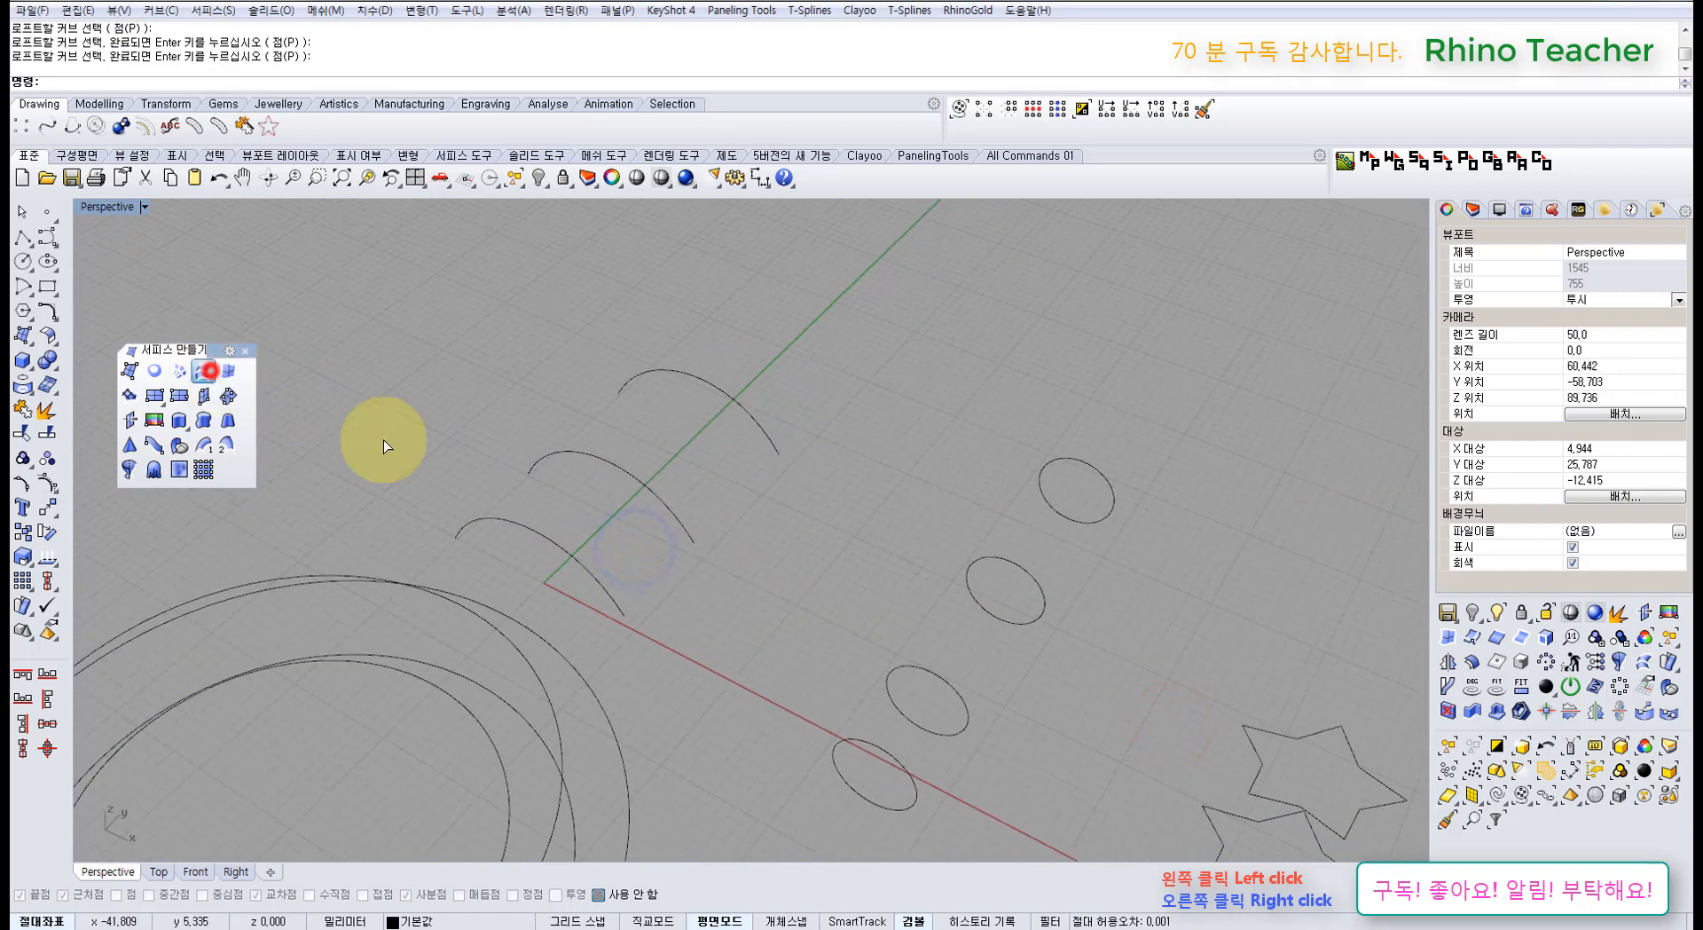
pyautogui.click(597, 581)
pyautogui.click(745, 414)
pyautogui.click(677, 513)
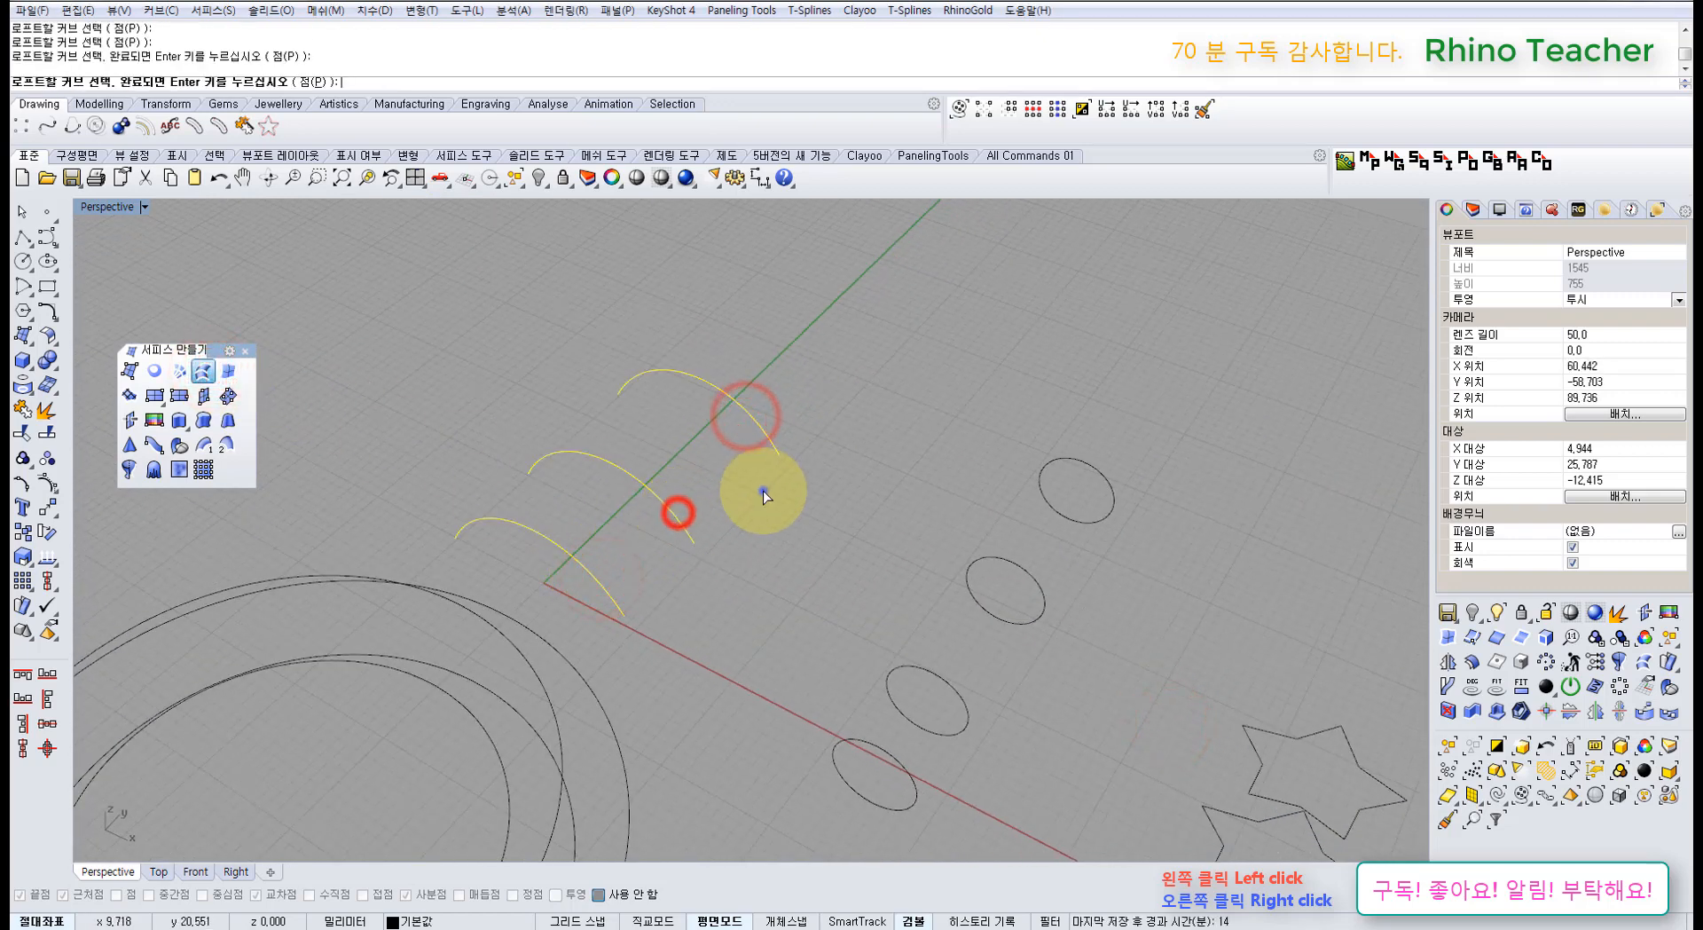
pyautogui.rightClick(765, 495)
pyautogui.moveTo(766, 526); pyautogui.dragTo(628, 601, button='right')
pyautogui.click(1166, 732)
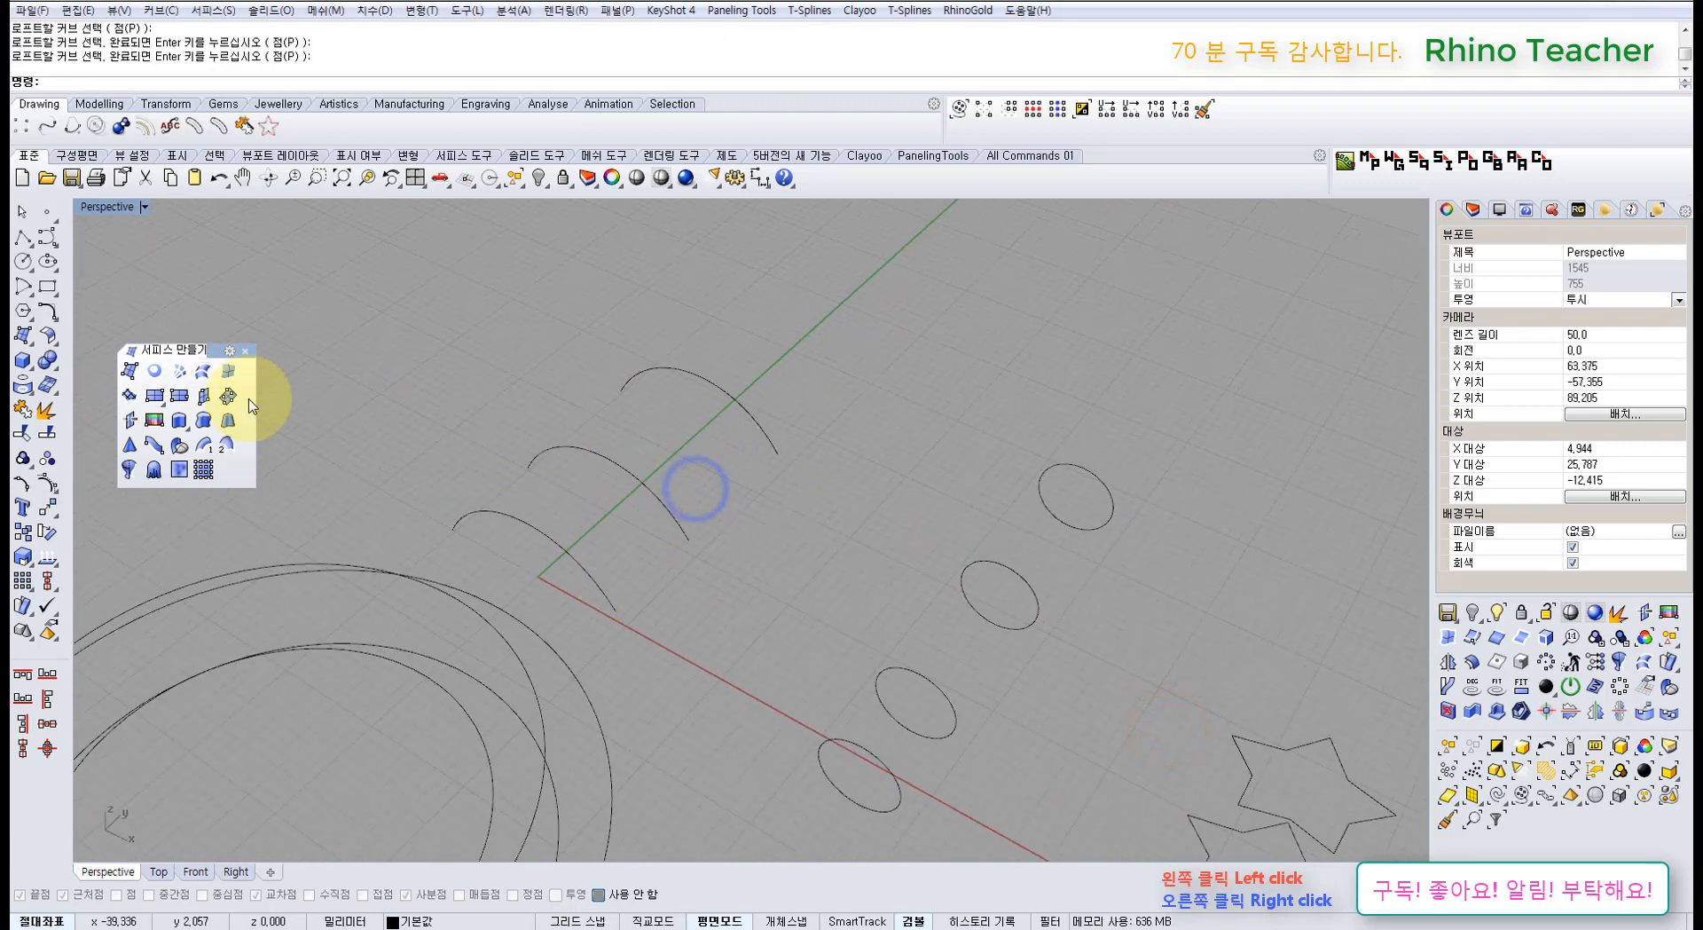
# Step: Loft the lower, middle and upper arcs with the Normal style into a vault surface
pyautogui.click(203, 373)
pyautogui.click(591, 579)
pyautogui.click(650, 483)
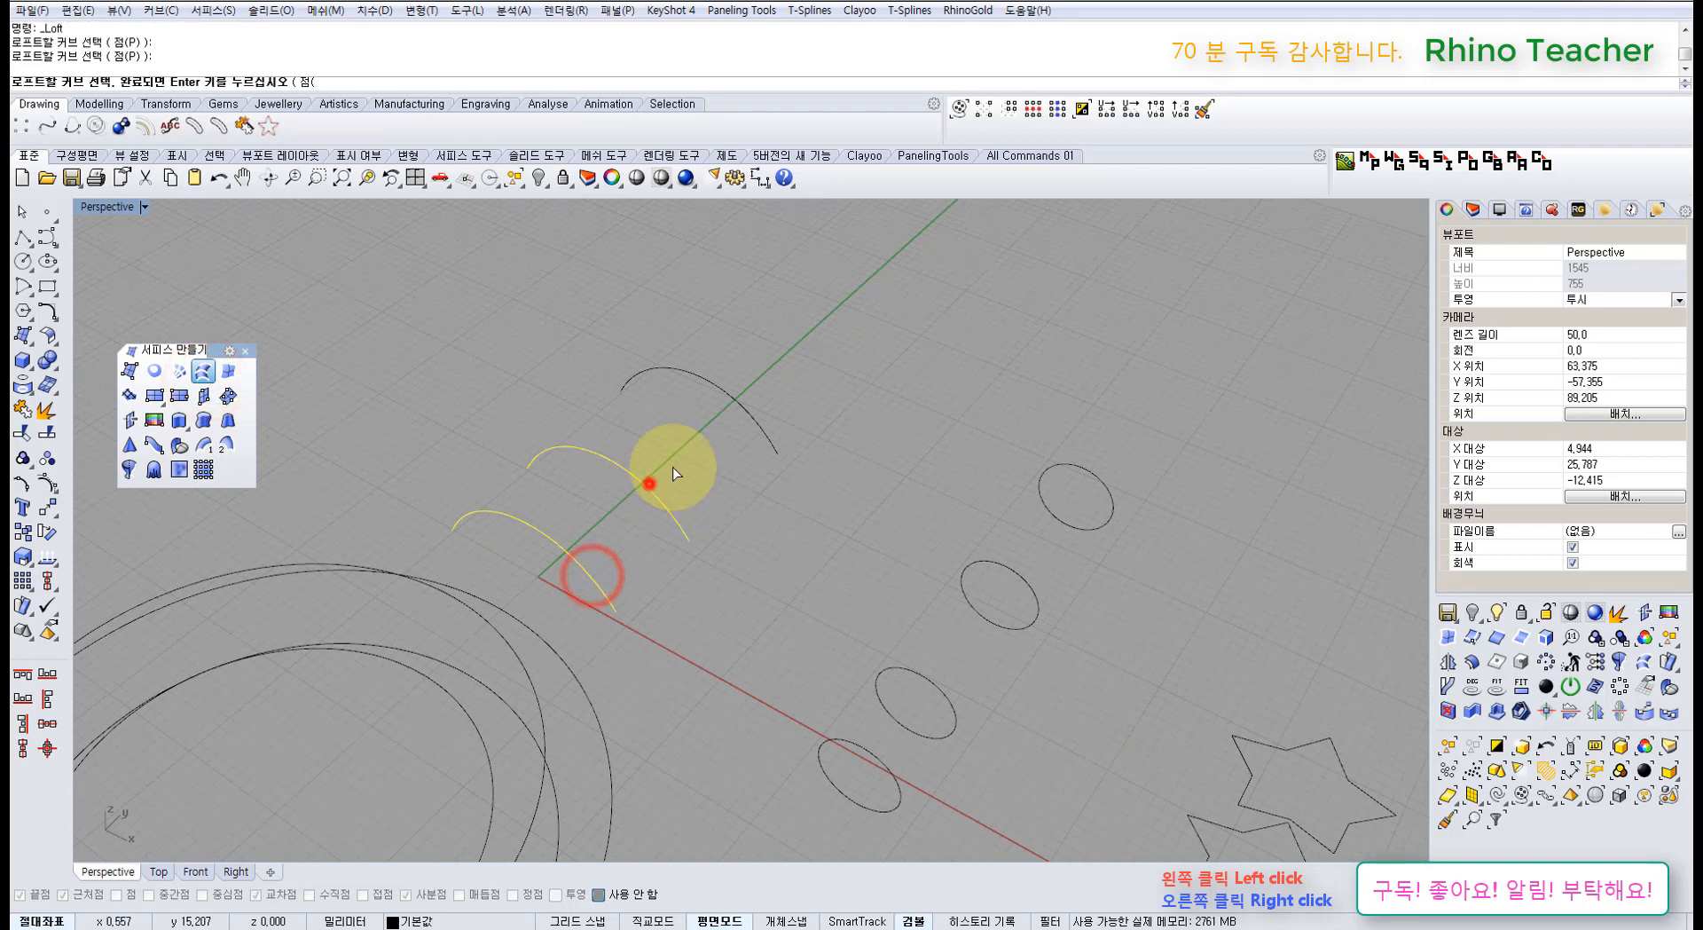
pyautogui.click(743, 406)
pyautogui.rightClick(743, 405)
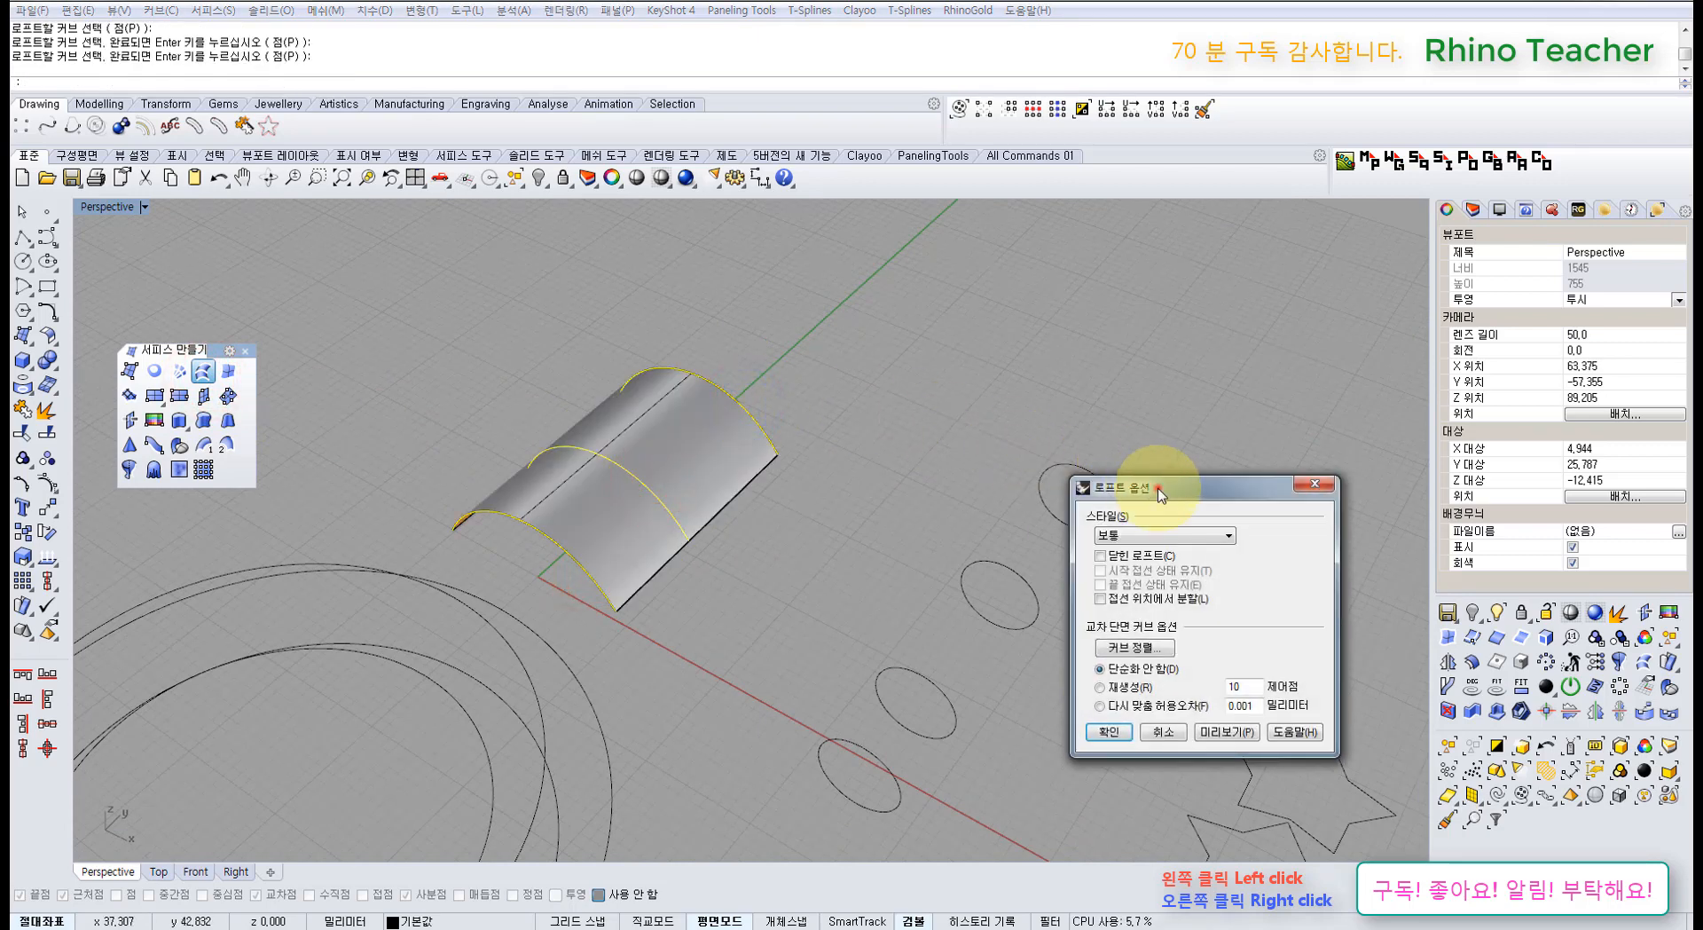
pyautogui.moveTo(1159, 494); pyautogui.dragTo(1002, 449)
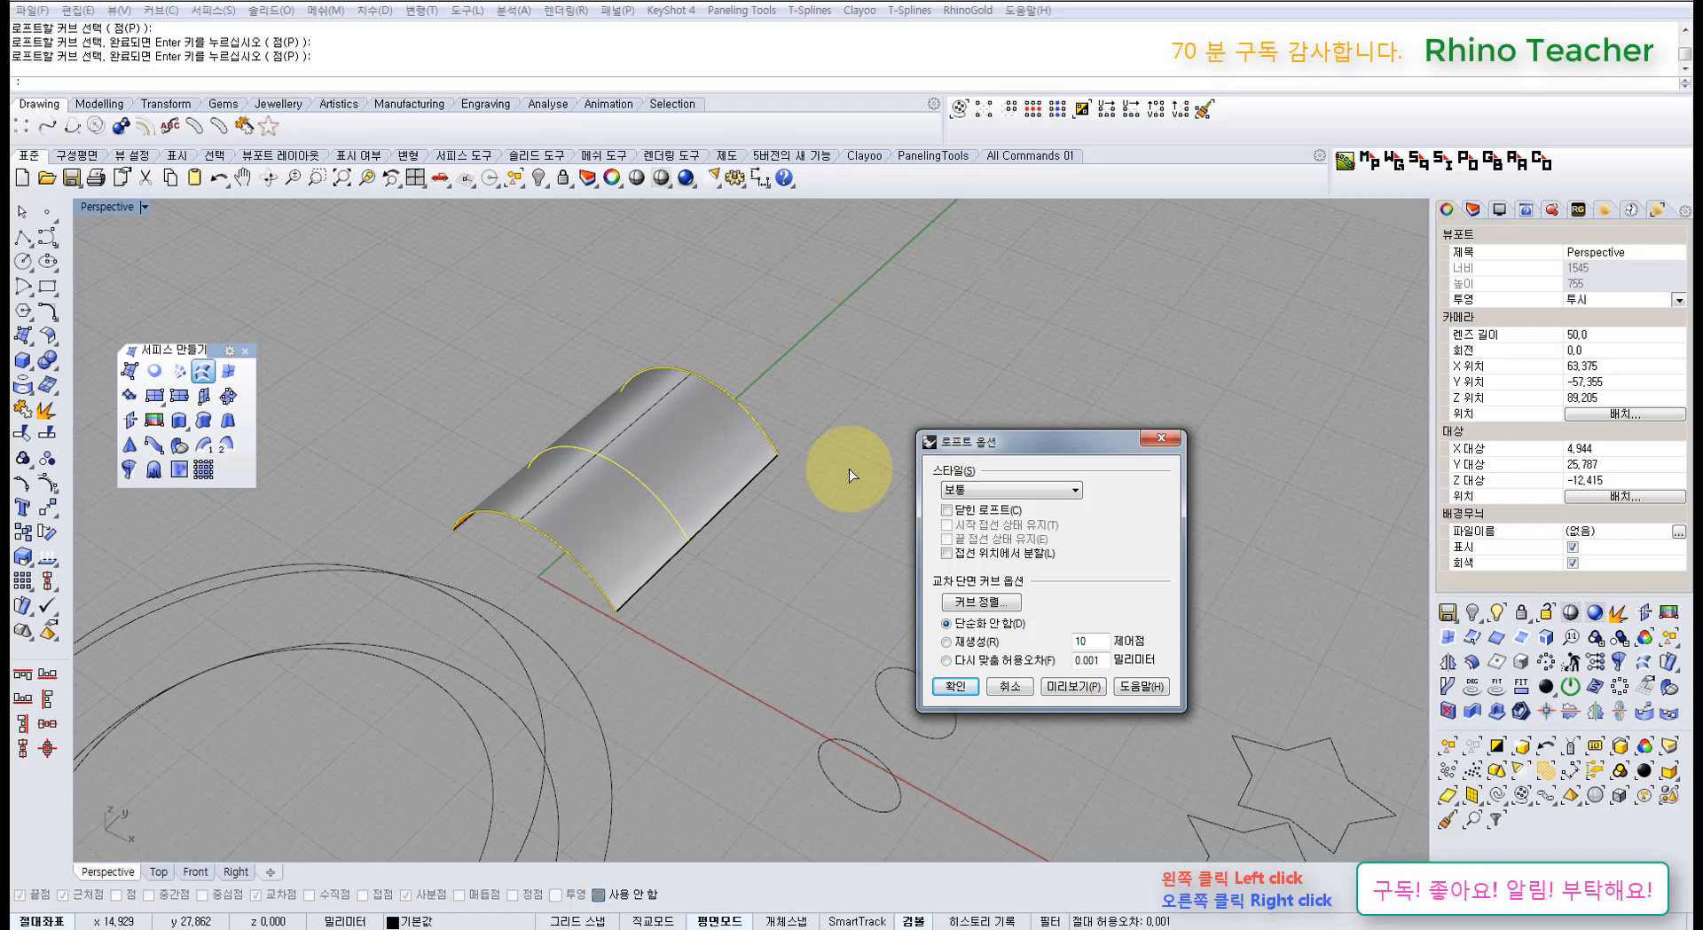
pyautogui.click(1000, 495)
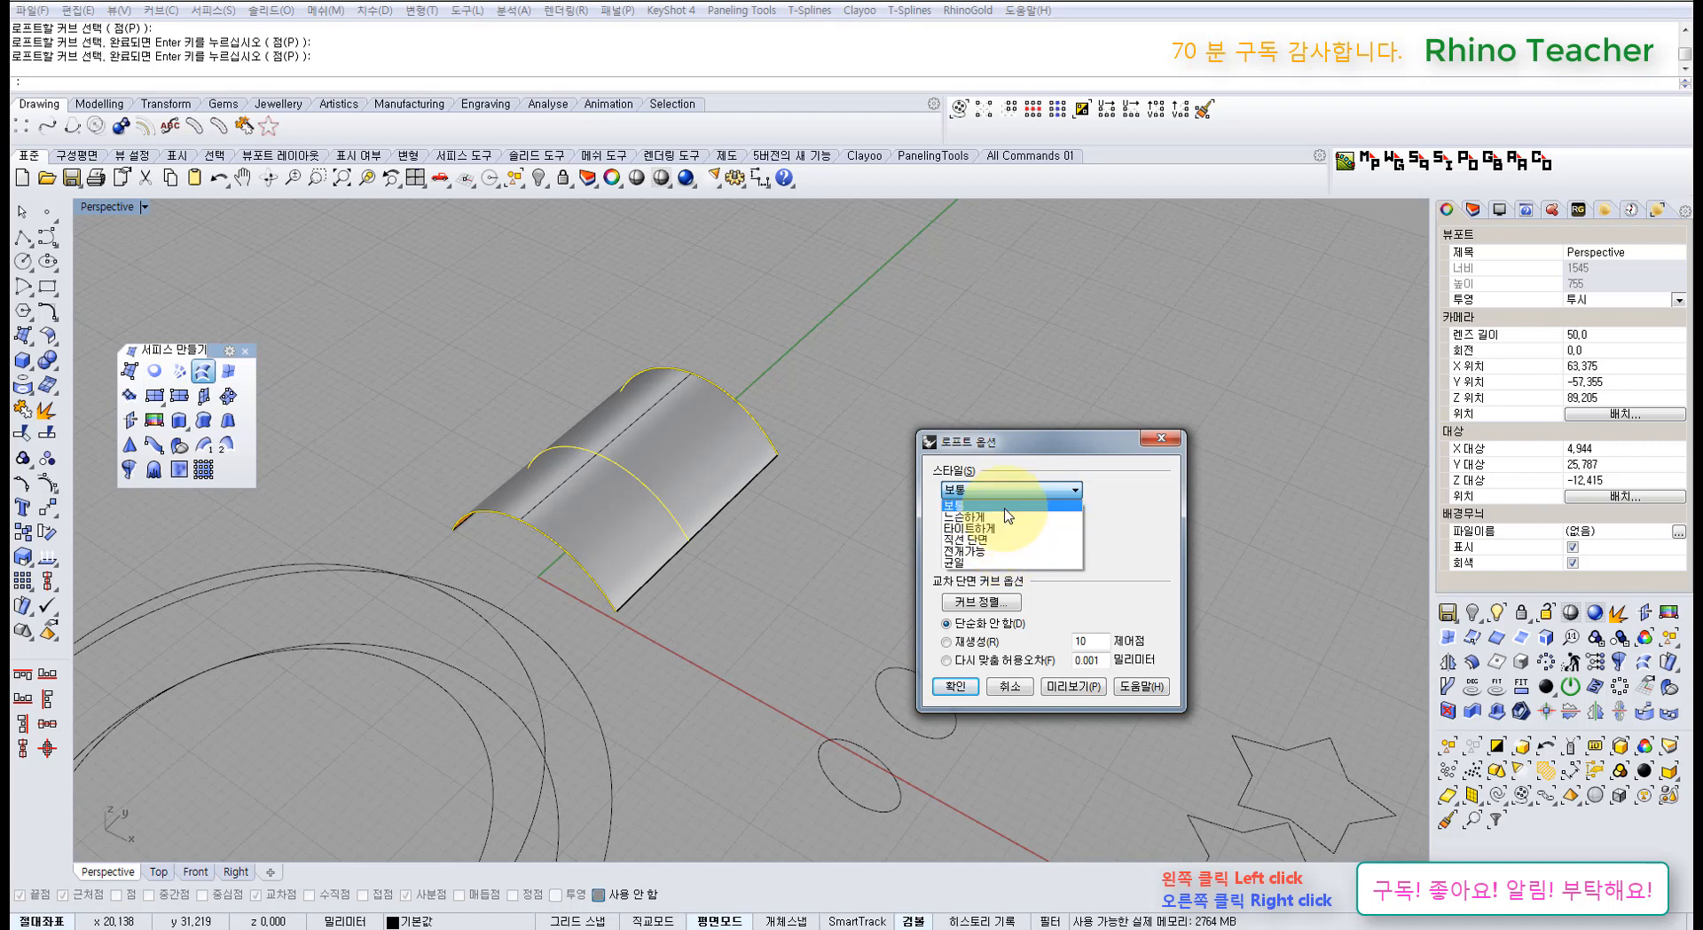
pyautogui.click(1005, 505)
pyautogui.click(970, 679)
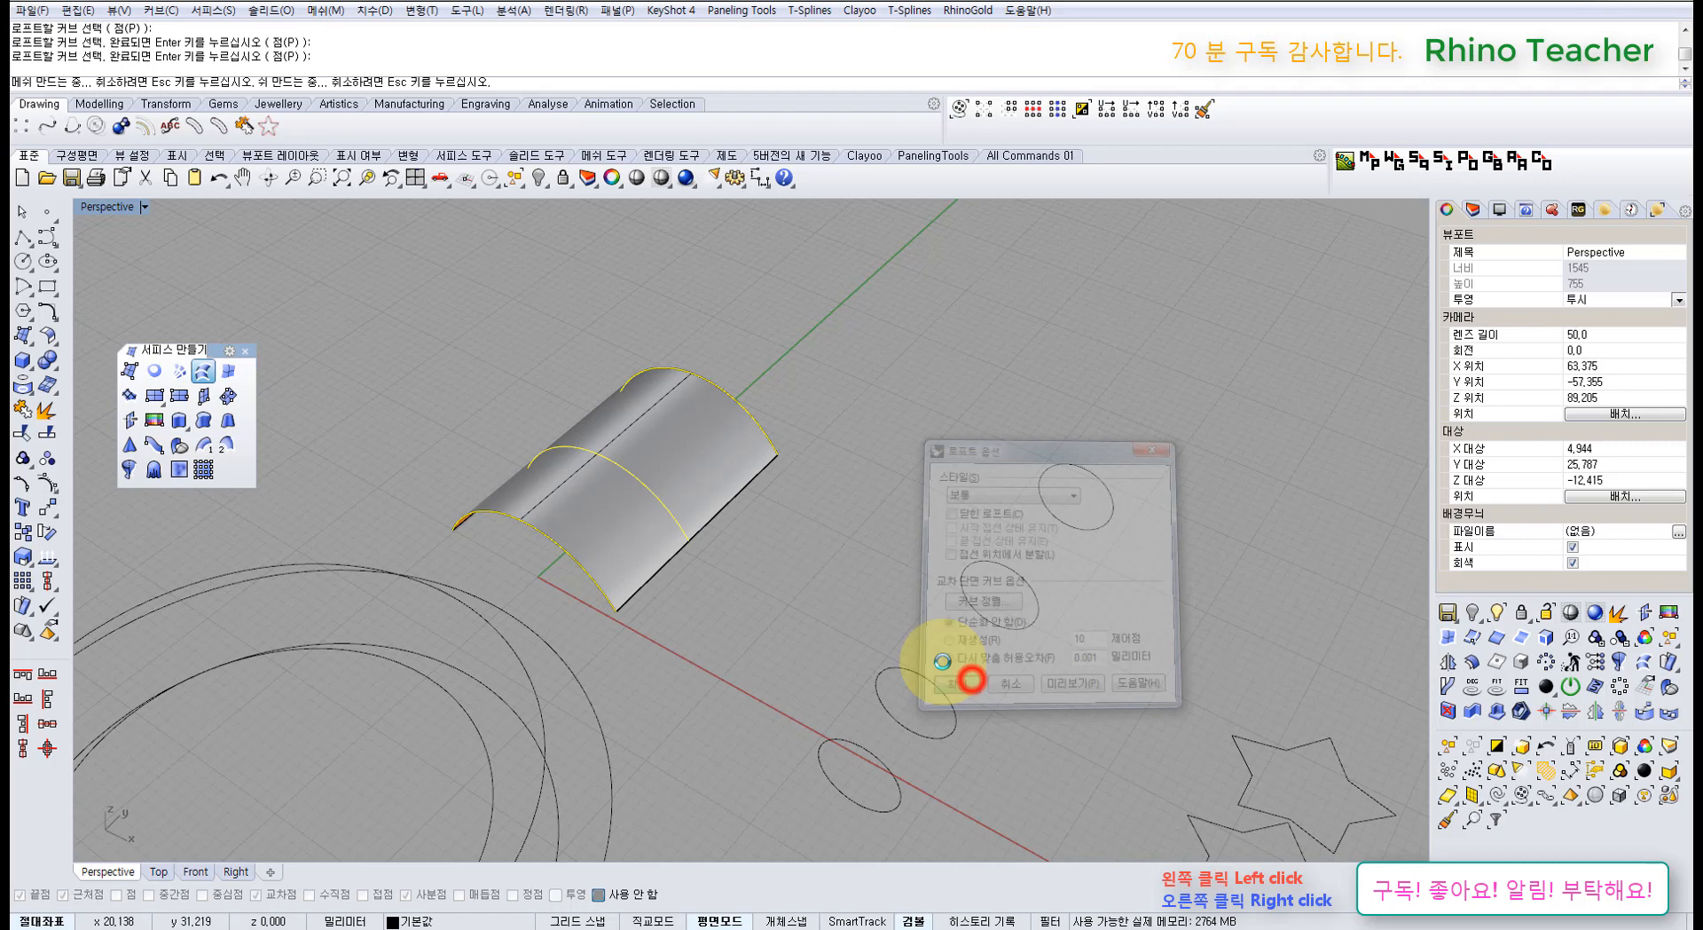
# Step: Inspect the lofted surface's control points, then delete the surface
pyautogui.click(722, 494)
pyautogui.press('F10')
pyautogui.press('Escape')
pyautogui.click(719, 484)
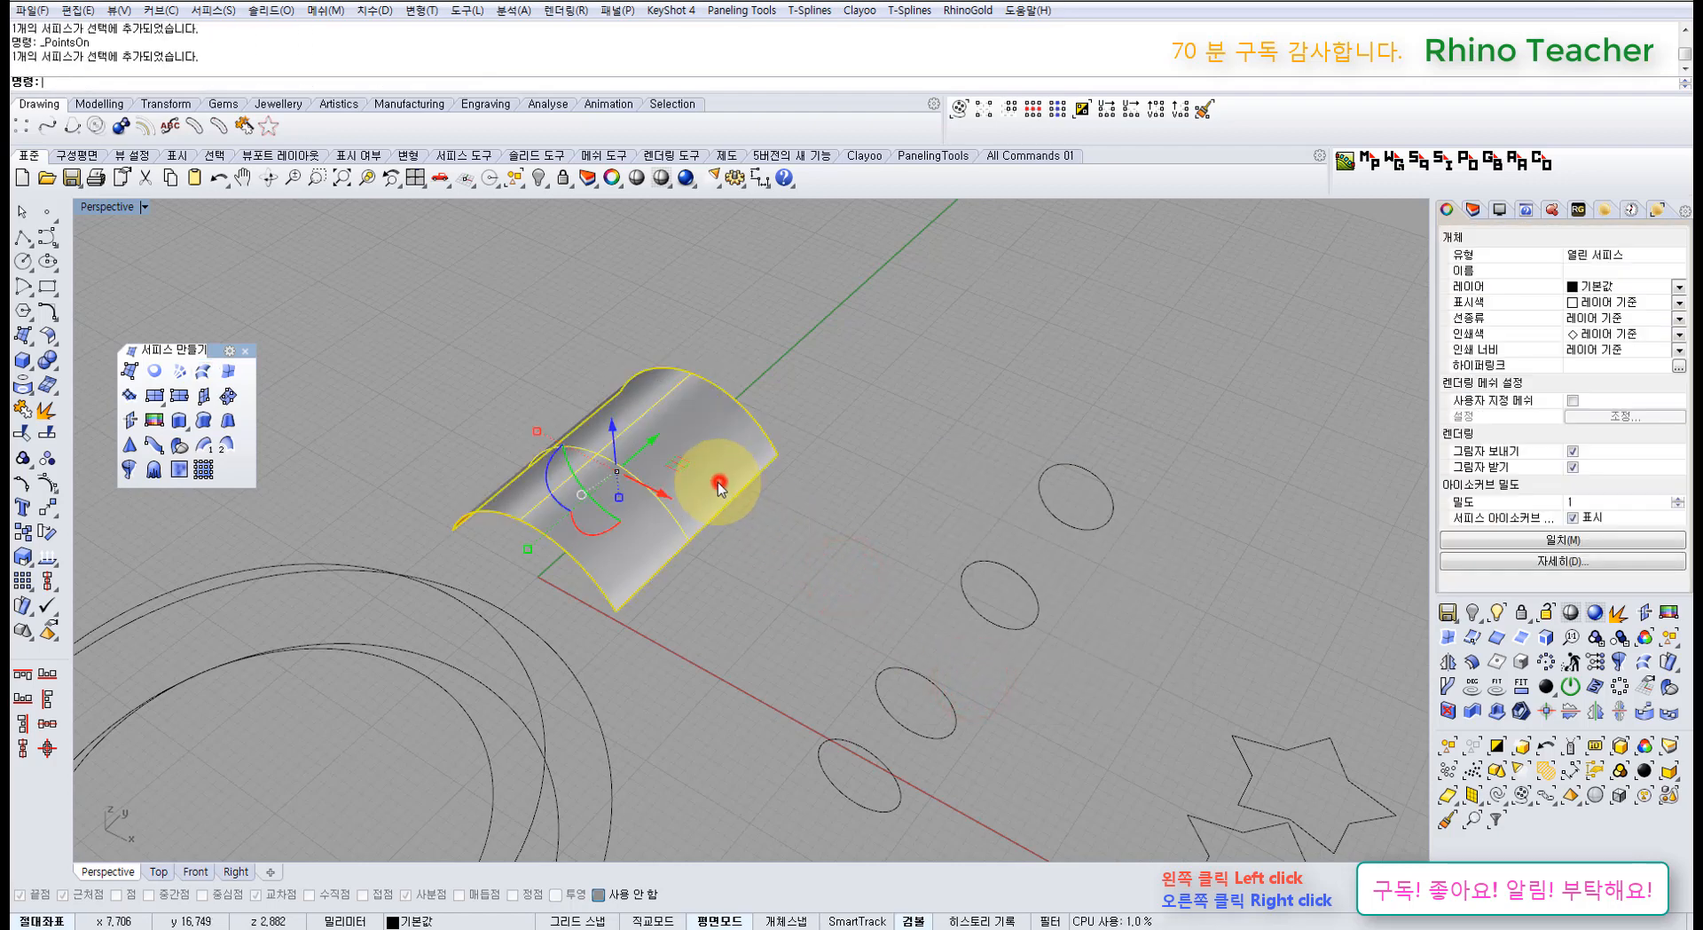
pyautogui.press('Delete')
# Step: Preview the three-arc loft in Loose then Tight style, then cancel it
pyautogui.moveTo(779, 599); pyautogui.dragTo(510, 358)
pyautogui.click(202, 373)
pyautogui.rightClick(805, 486)
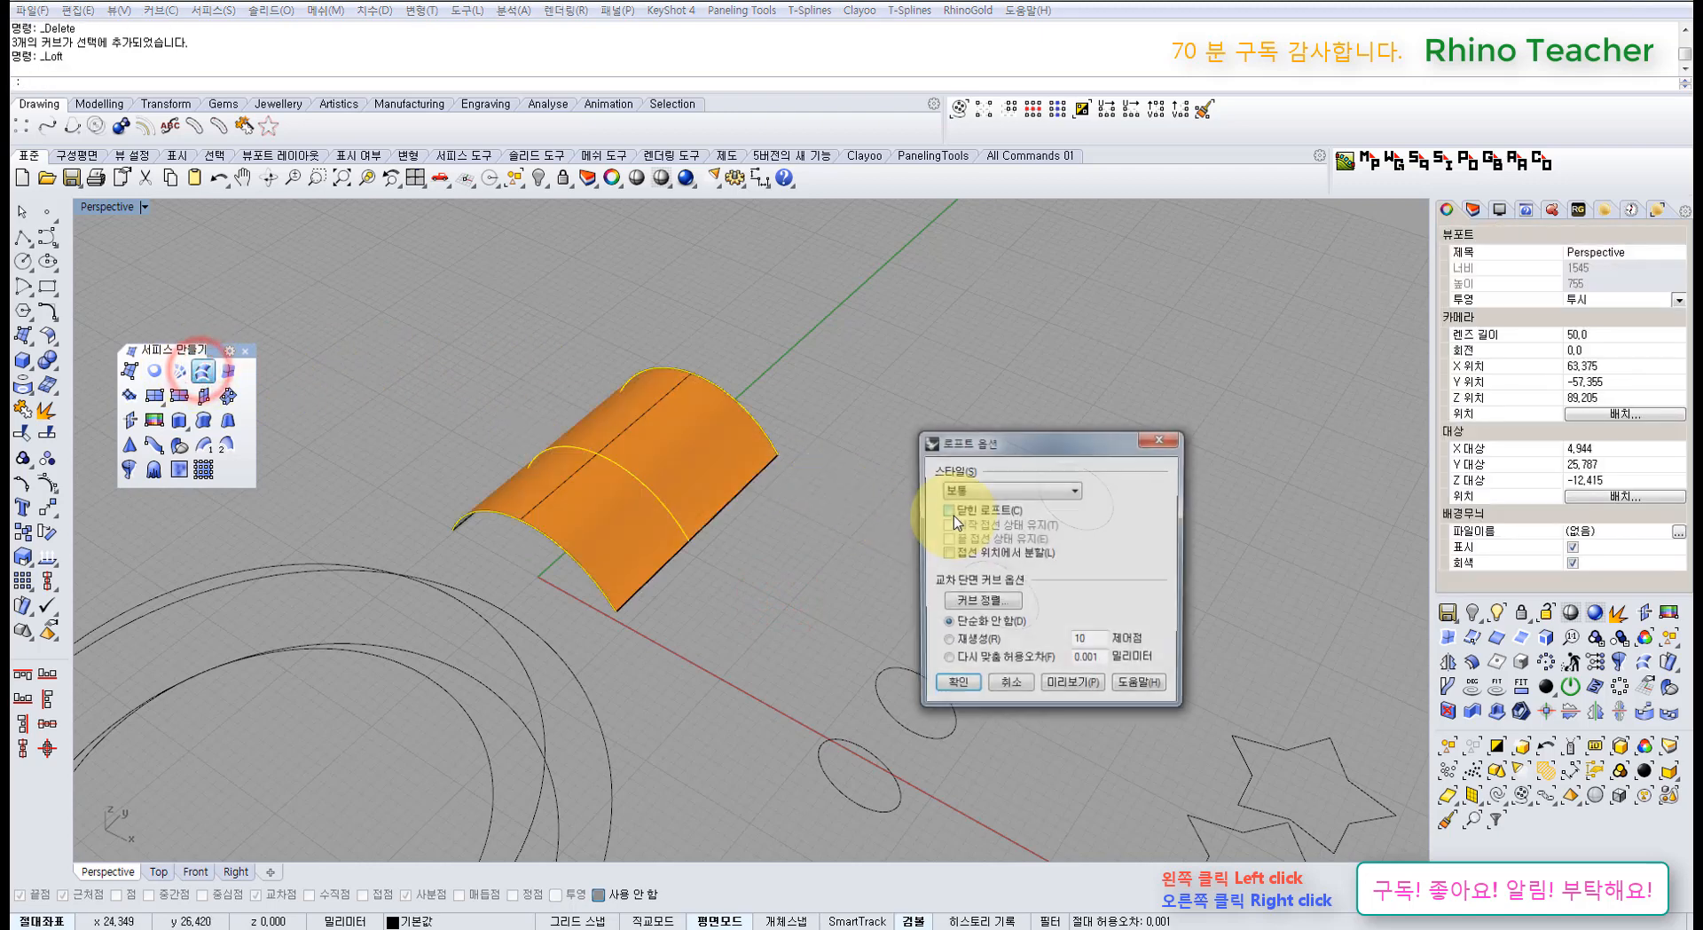
pyautogui.click(984, 489)
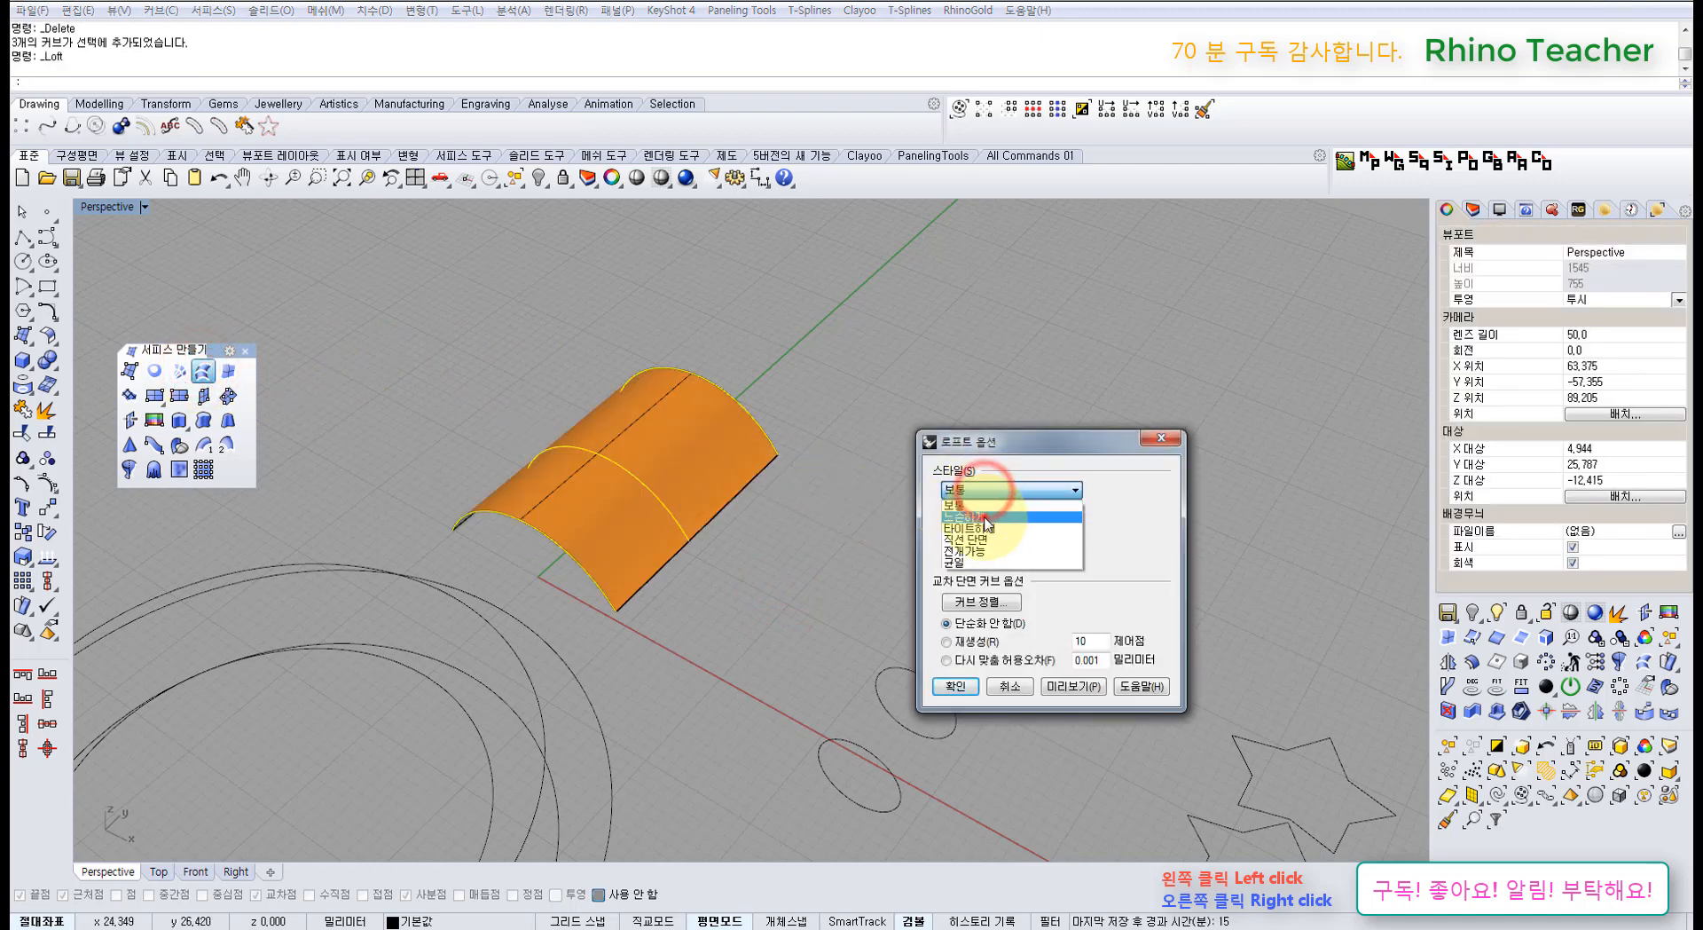
pyautogui.click(975, 516)
pyautogui.click(997, 489)
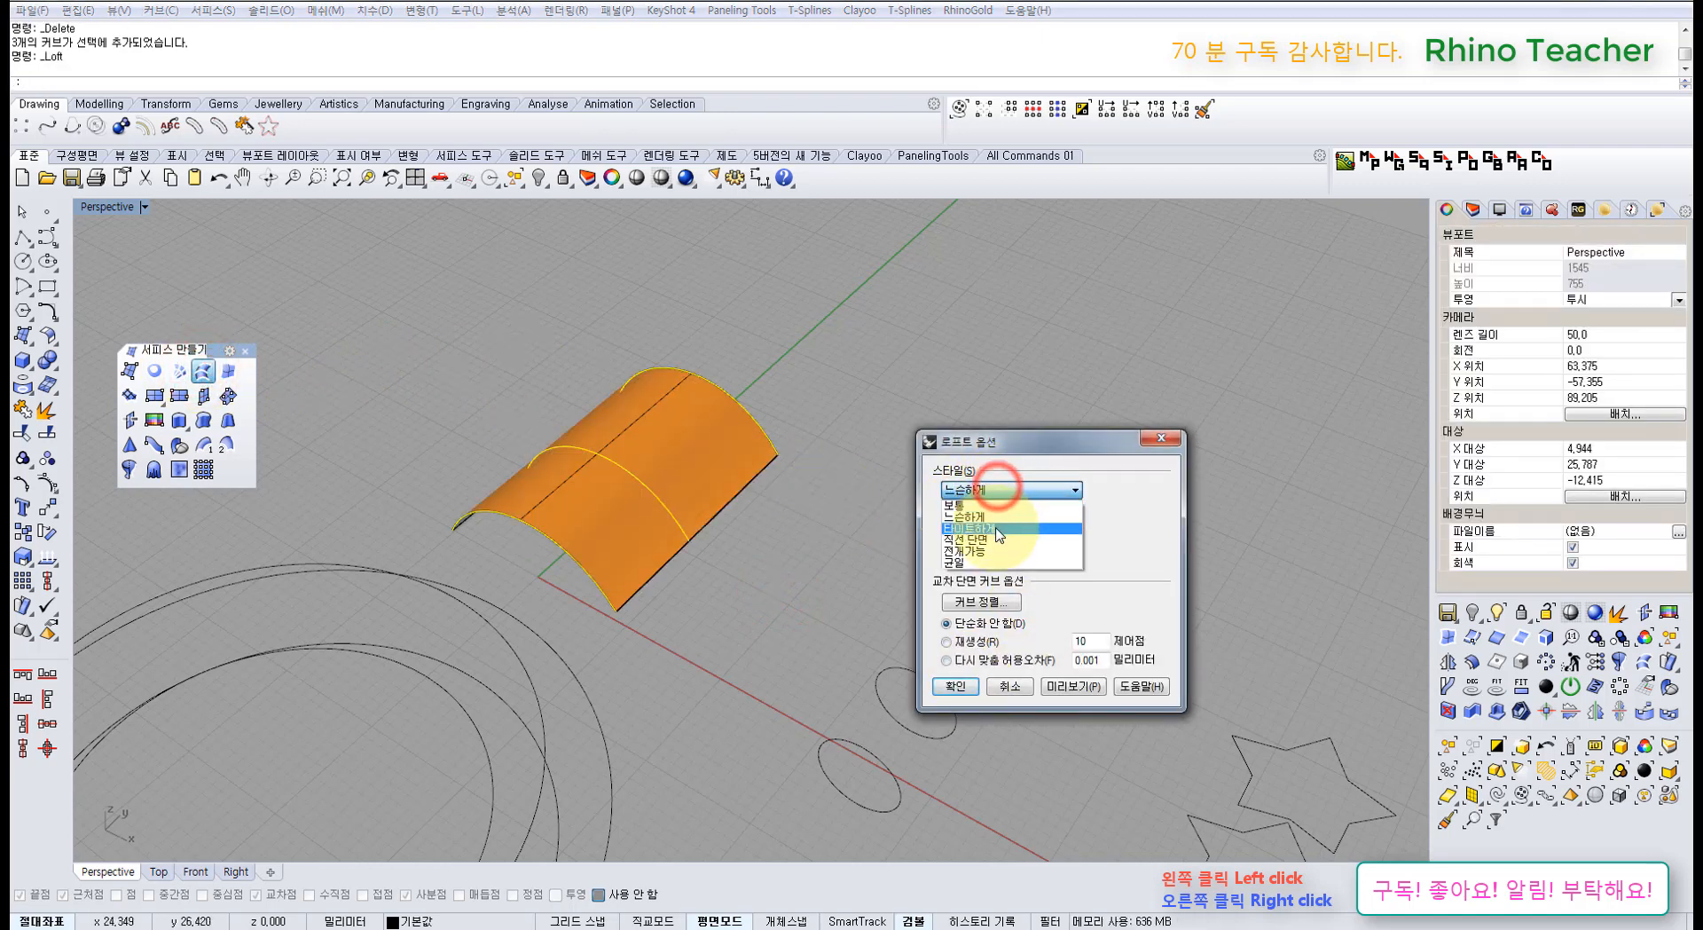
pyautogui.click(996, 528)
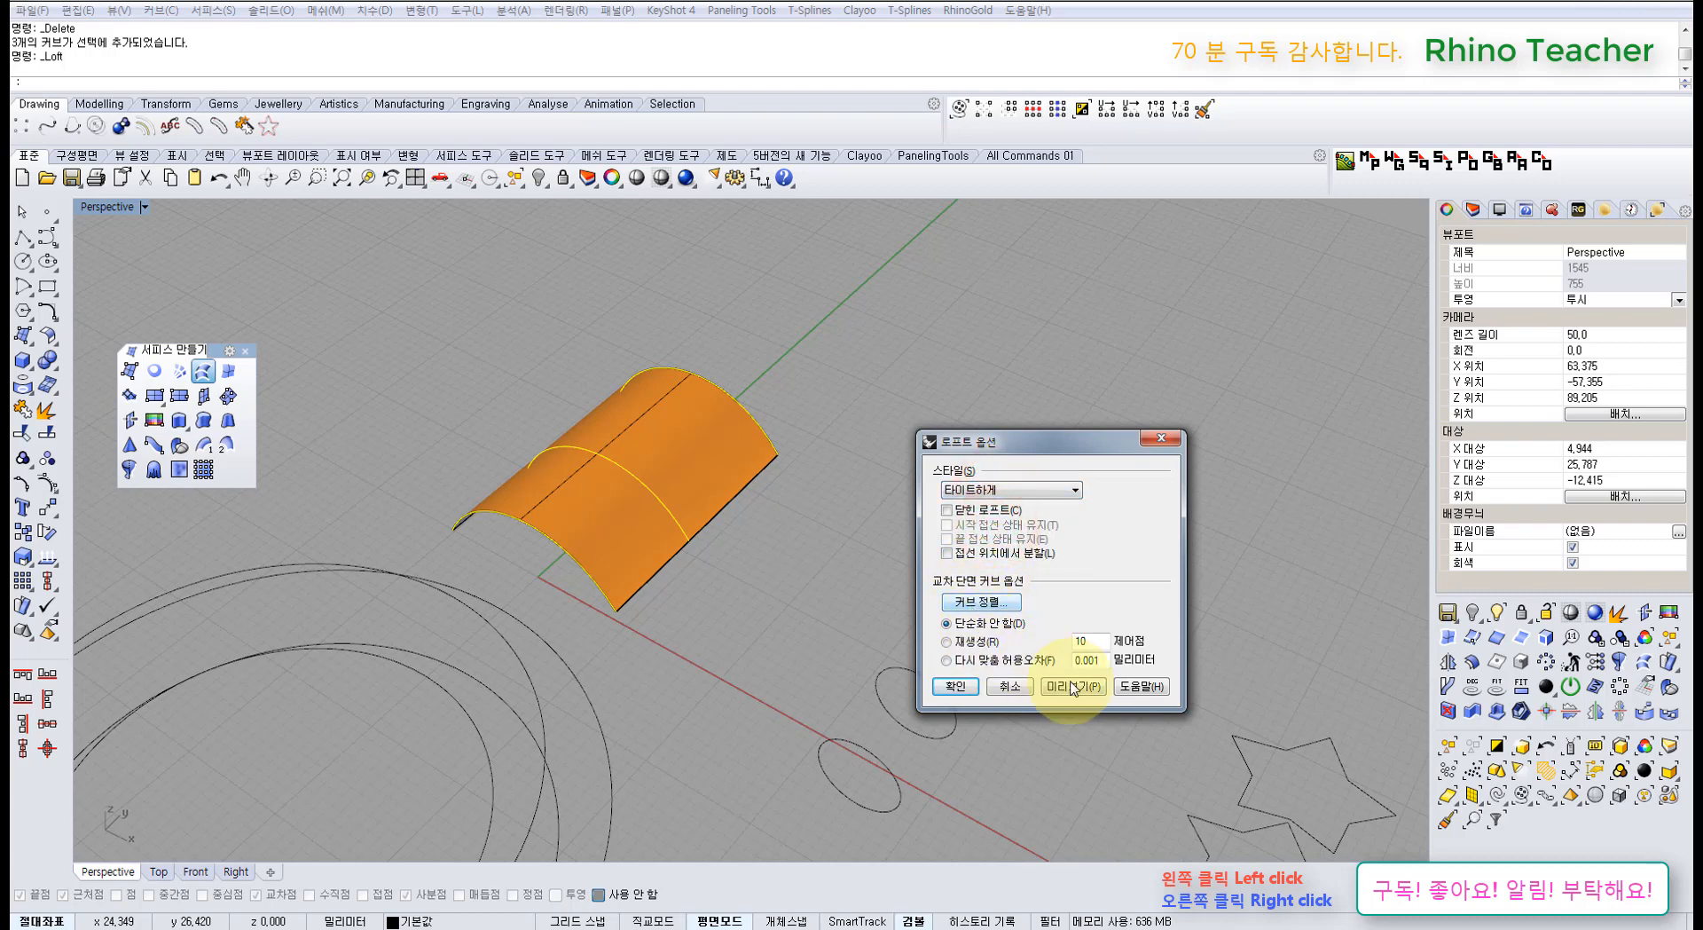
pyautogui.moveTo(837, 585); pyautogui.dragTo(838, 576, button='right')
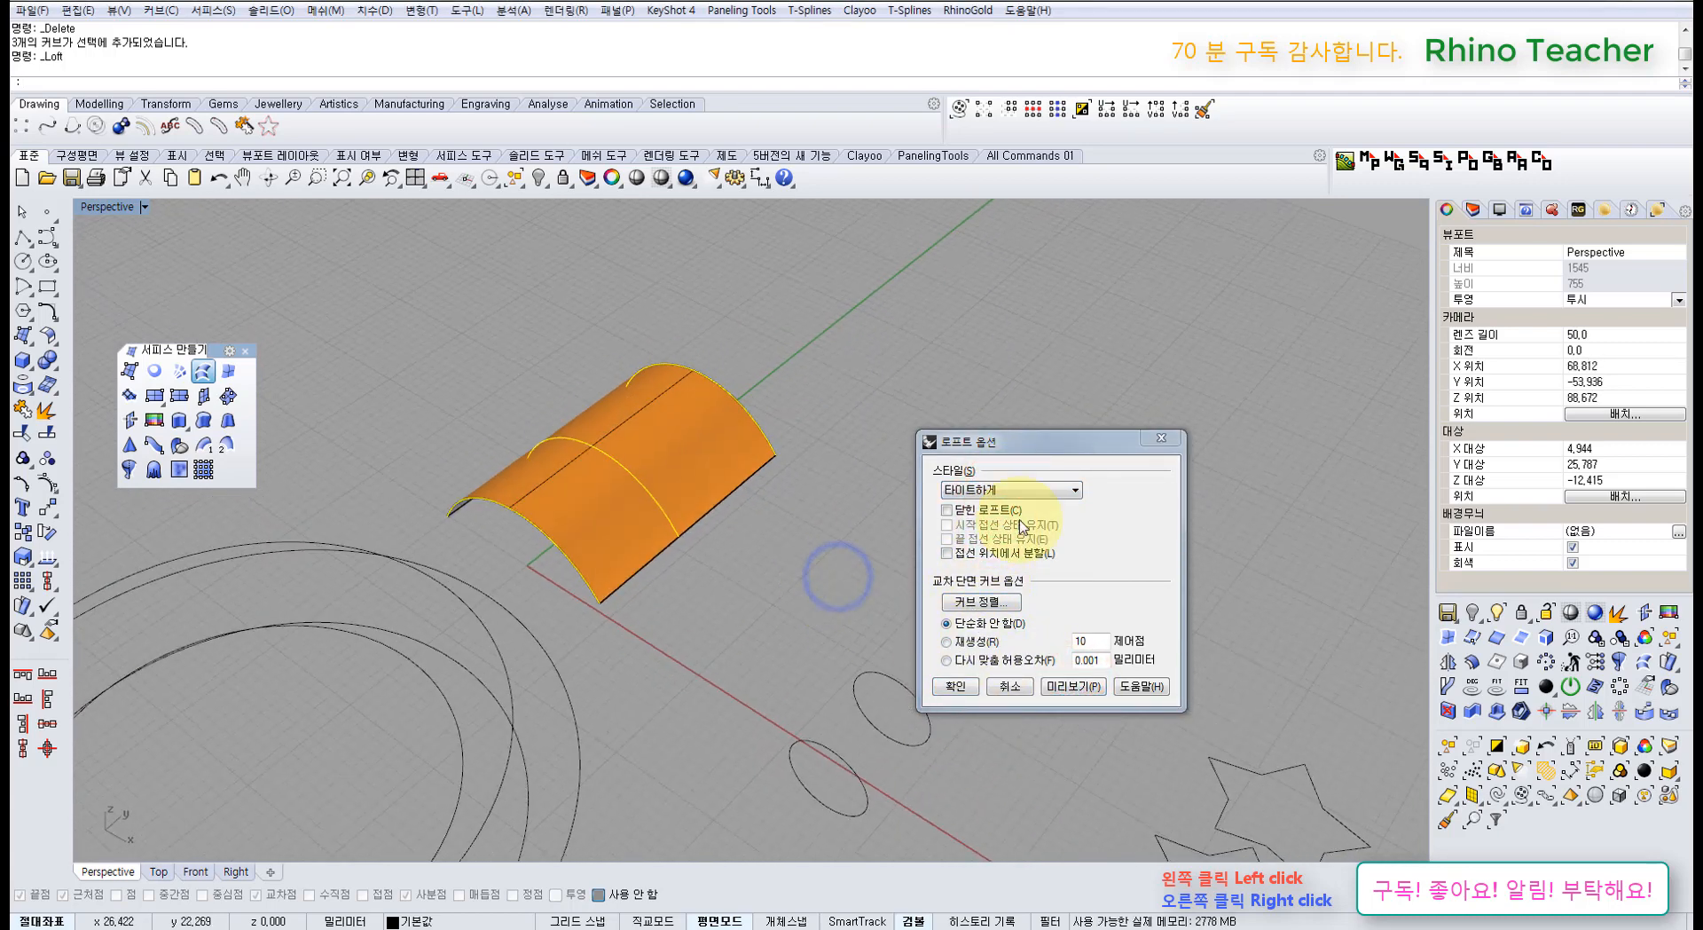
pyautogui.click(1020, 688)
pyautogui.click(817, 532)
pyautogui.moveTo(730, 566); pyautogui.dragTo(560, 395)
# Step: Copy the three arcs to three new positions
pyautogui.scroll(-5, 564, 417)
pyautogui.keyDown('shift'); pyautogui.moveTo(571, 434); pyautogui.dragTo(585, 491, button='right'); pyautogui.keyUp('shift')
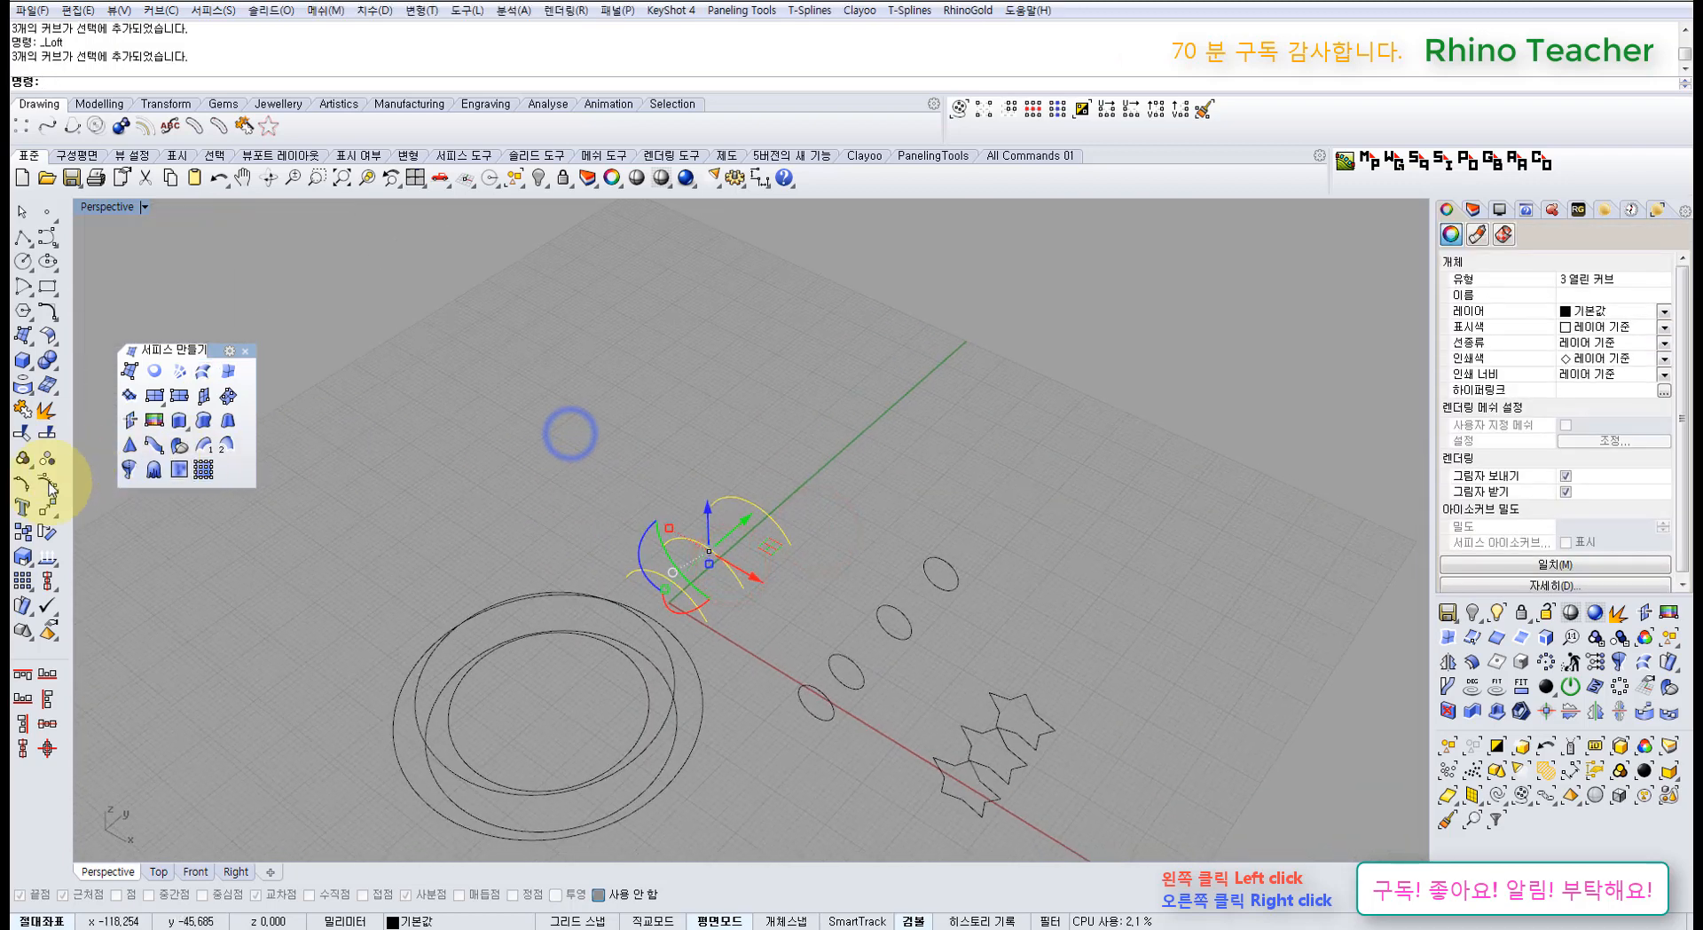
pyautogui.click(22, 531)
pyautogui.click(831, 480)
pyautogui.click(736, 434)
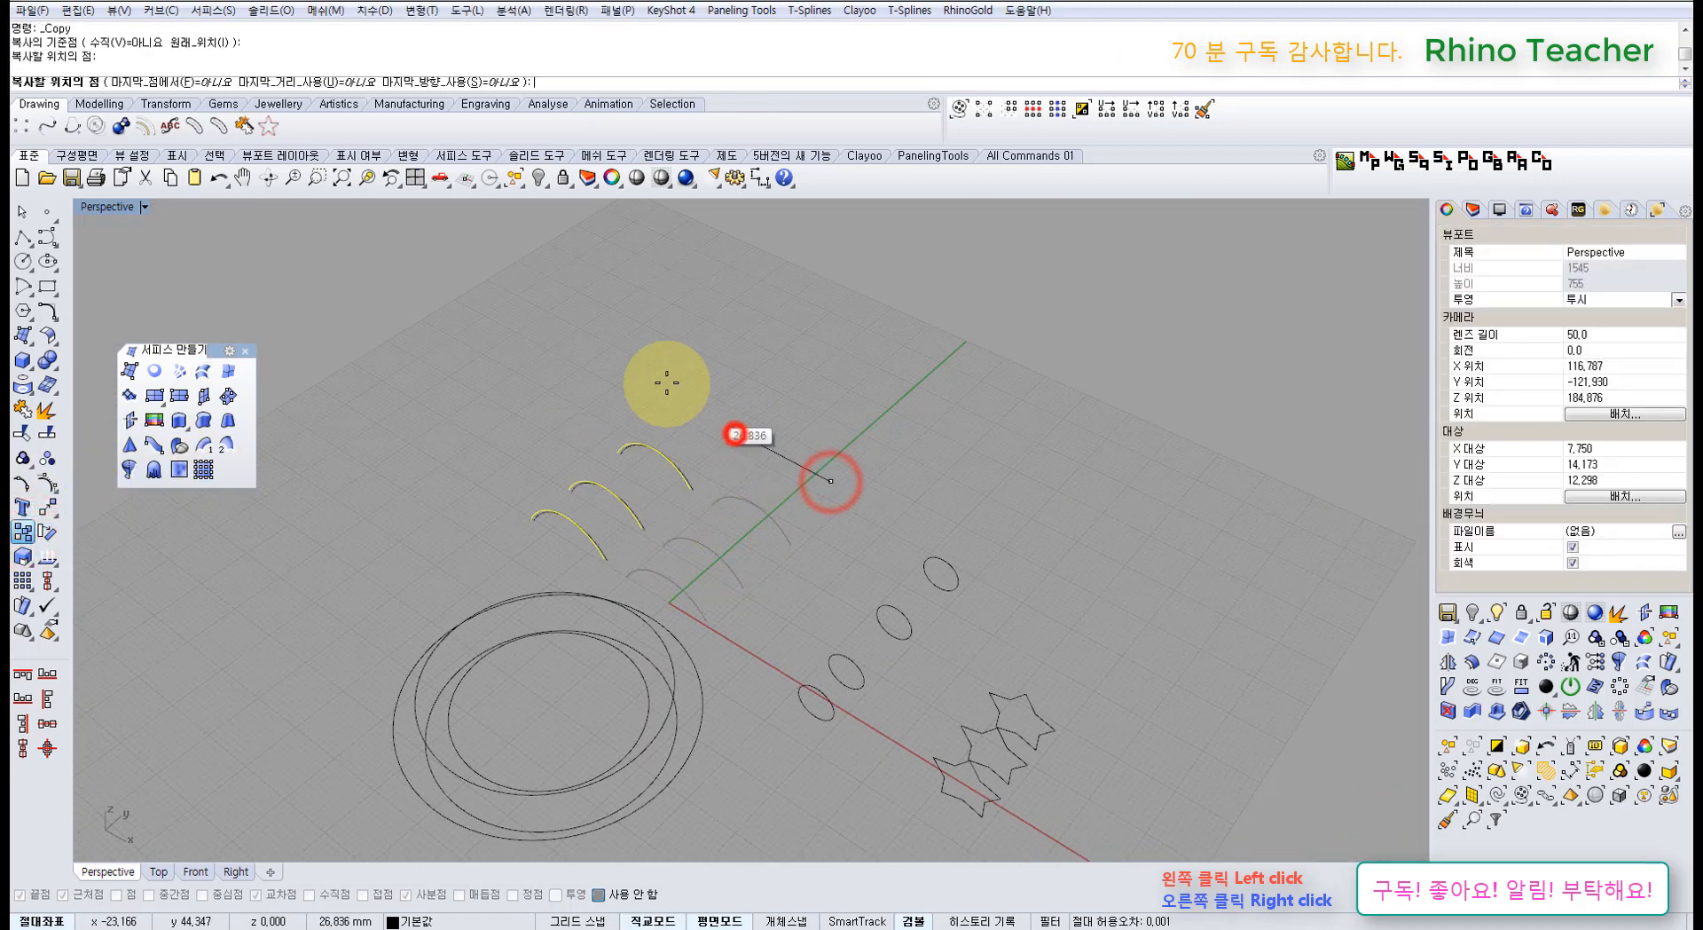
pyautogui.click(575, 334)
pyautogui.click(524, 297)
pyautogui.press('Return')
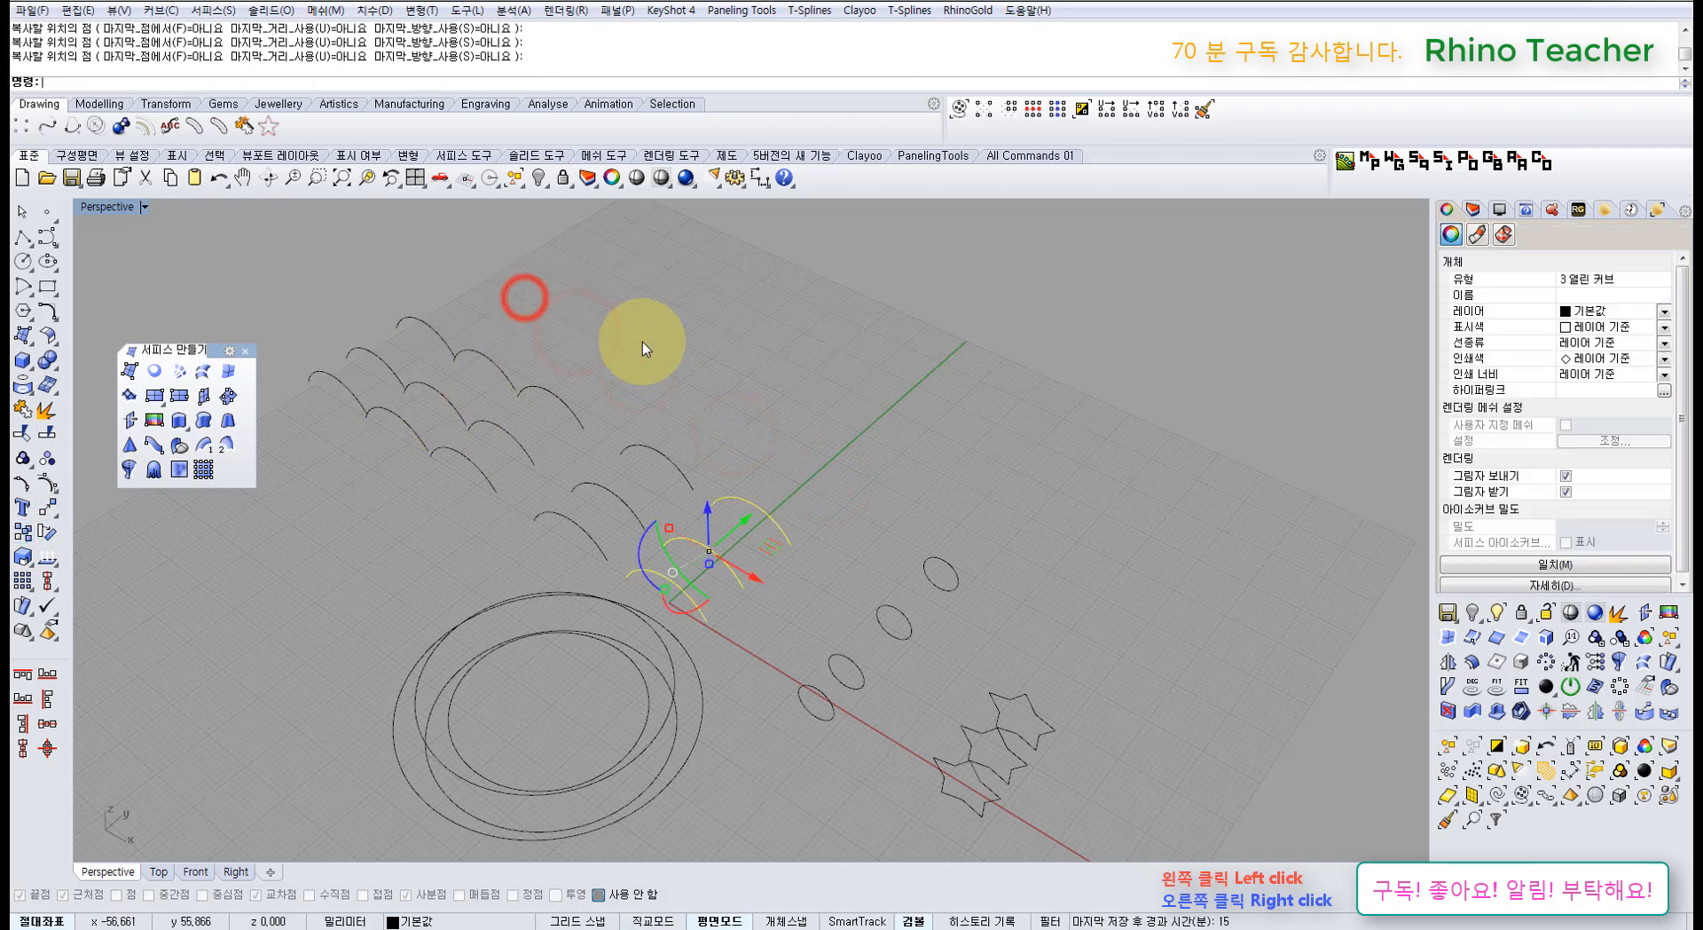
# Step: Delete the arc copies and start a loft through the three original arcs
pyautogui.moveTo(584, 285); pyautogui.dragTo(348, 531)
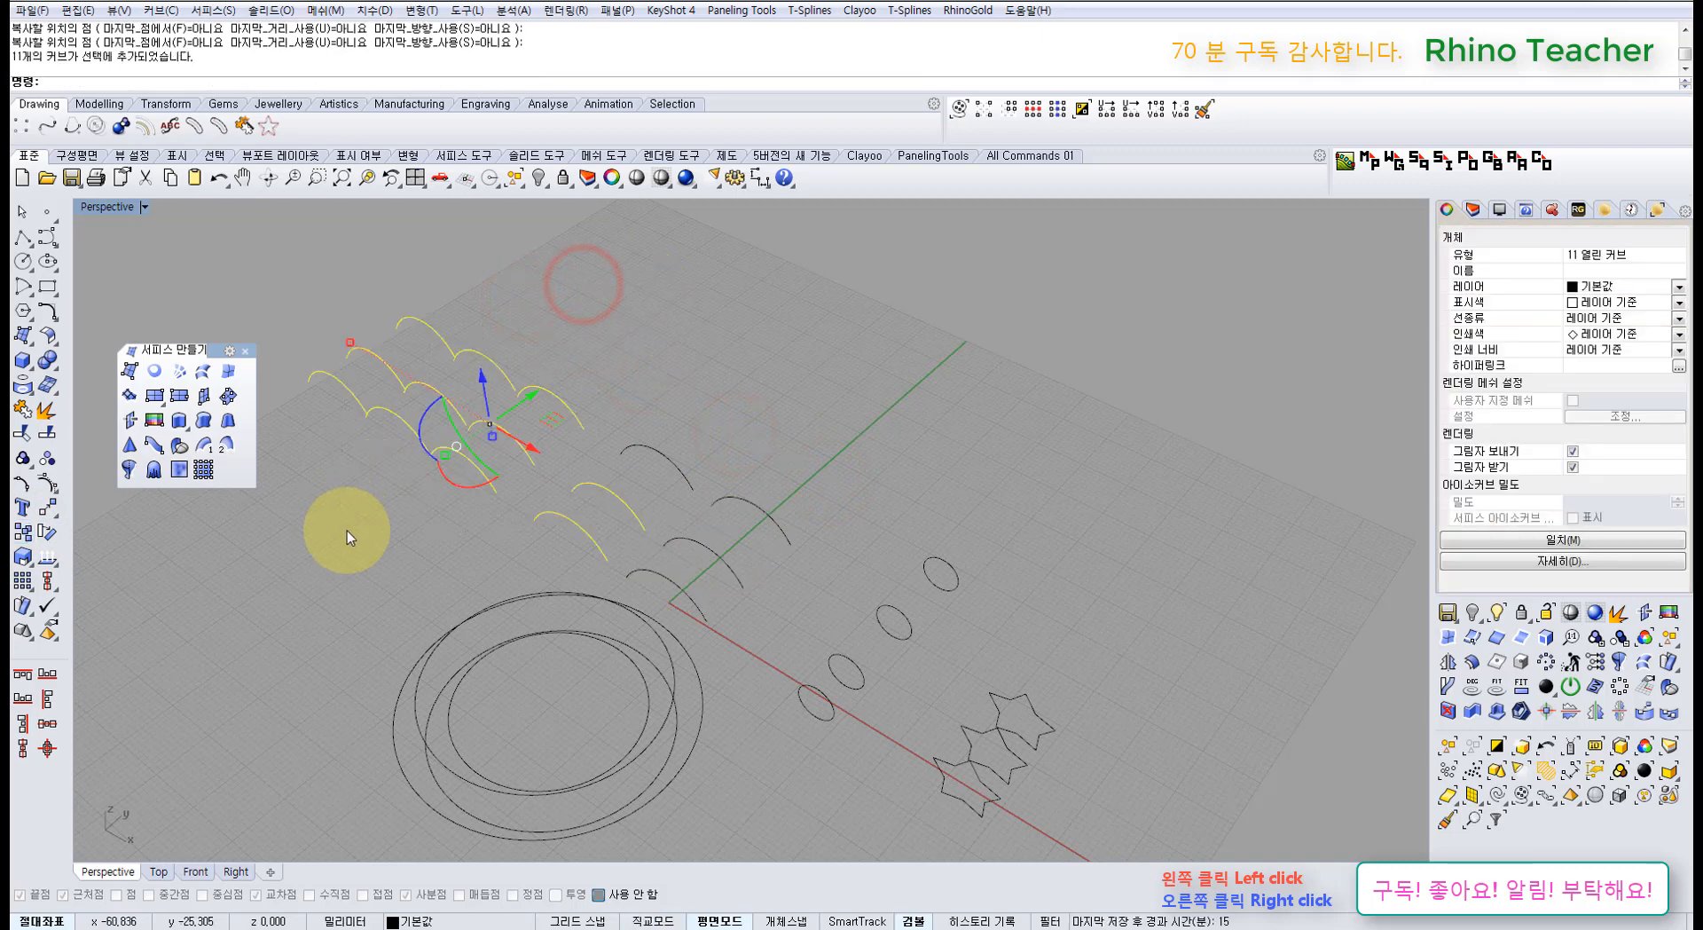
pyautogui.keyDown('shift'); pyautogui.click(629, 415); pyautogui.keyUp('shift')
pyautogui.press('Delete')
pyautogui.click(826, 465)
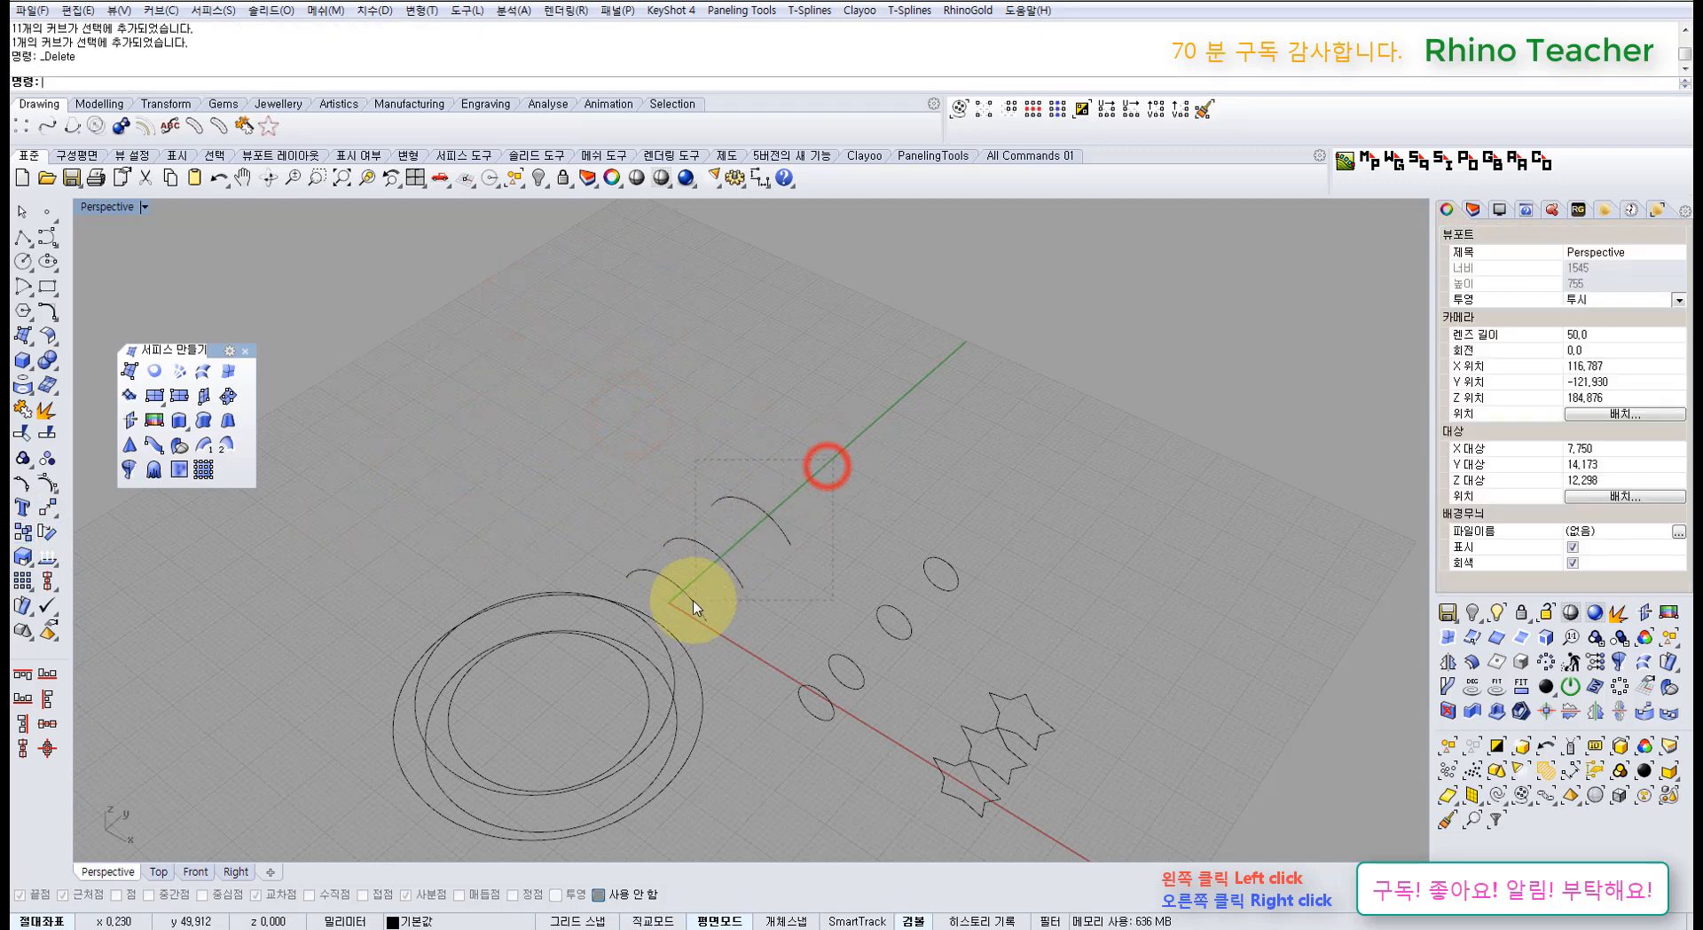
pyautogui.moveTo(694, 601); pyautogui.dragTo(686, 580)
pyautogui.click(815, 609)
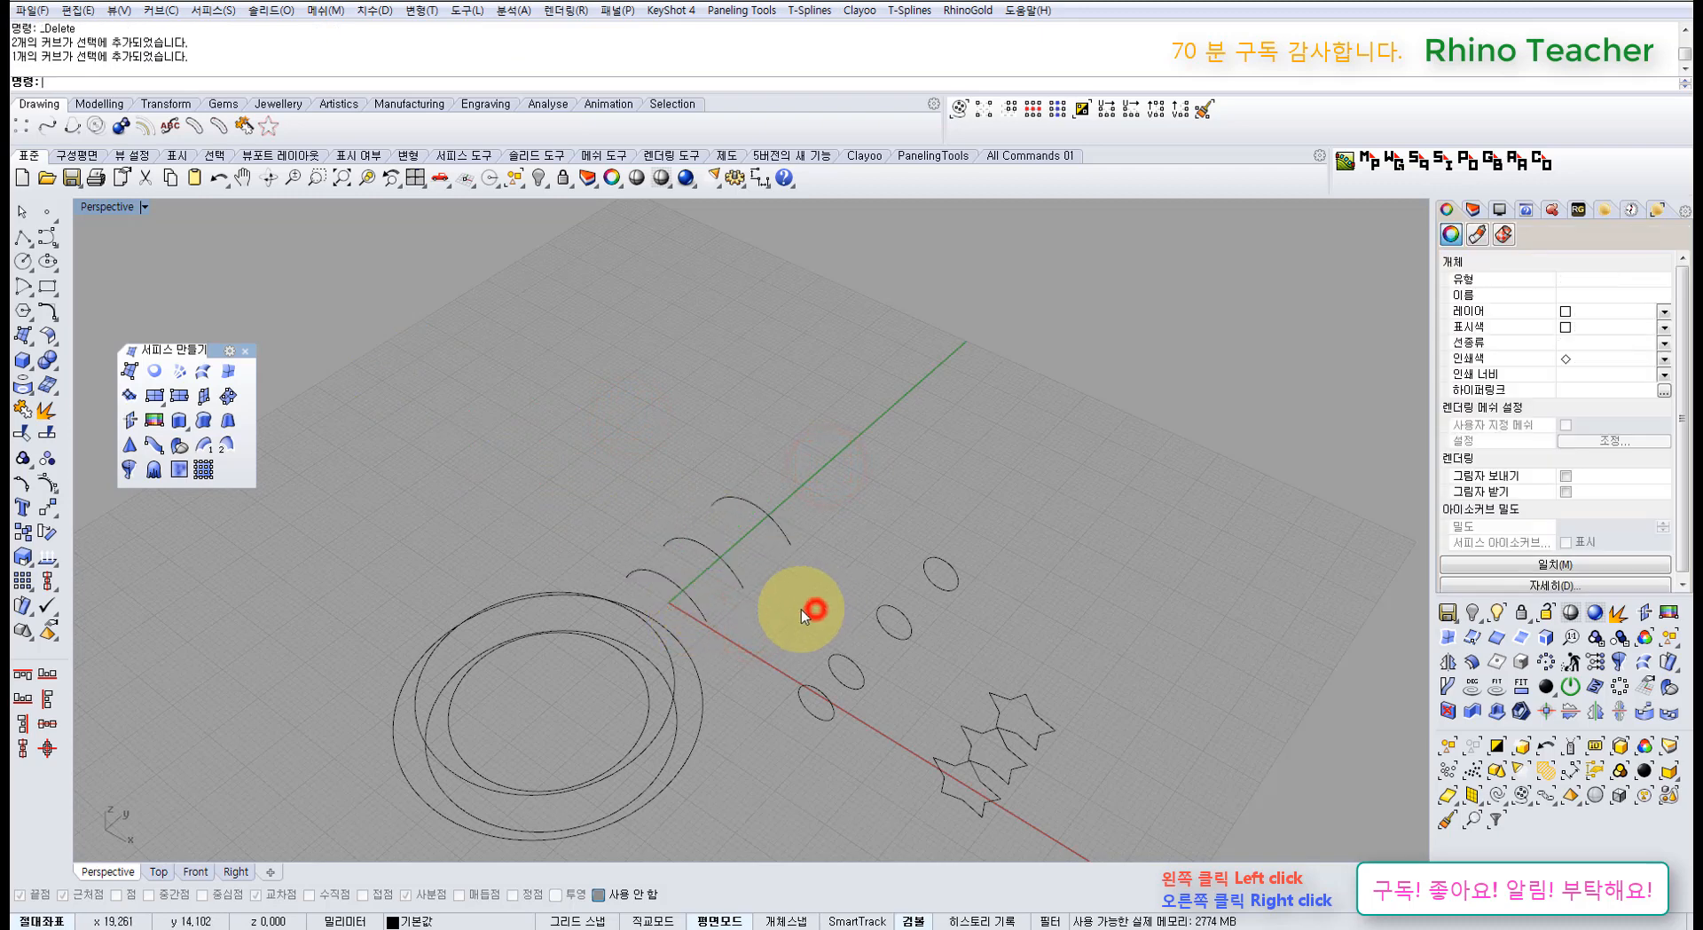
pyautogui.moveTo(801, 609); pyautogui.dragTo(692, 499)
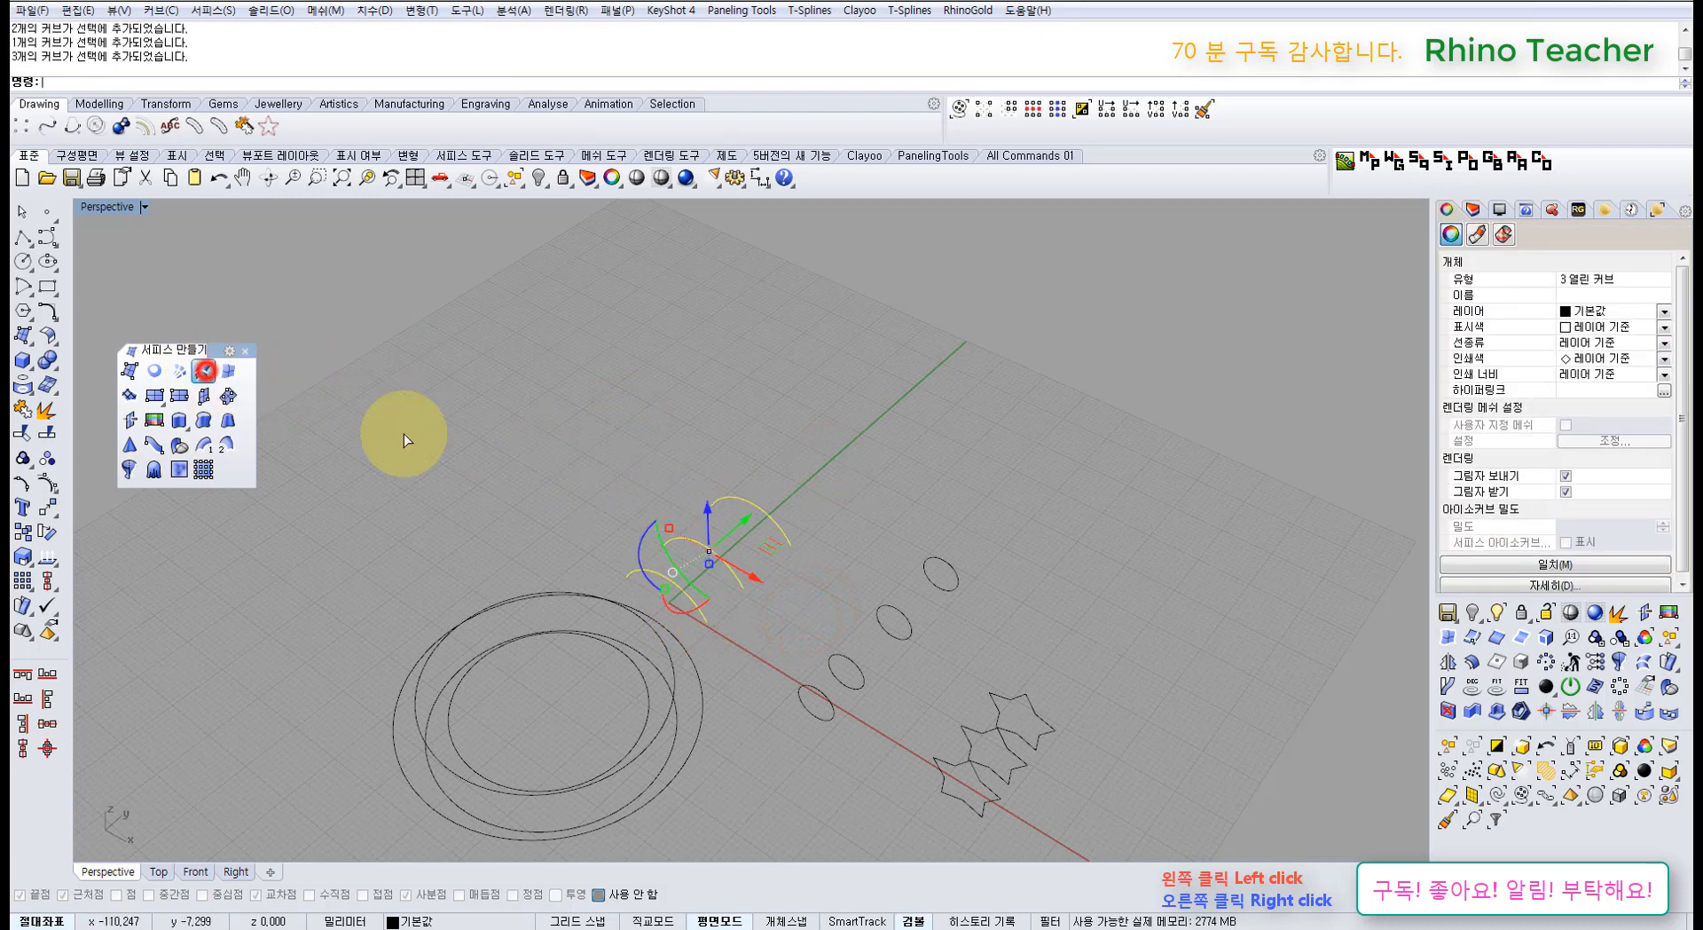
pyautogui.click(204, 371)
# Step: Loft the three arcs in Loose style, then trial-raise two middle-arc control points and undo
pyautogui.click(988, 493)
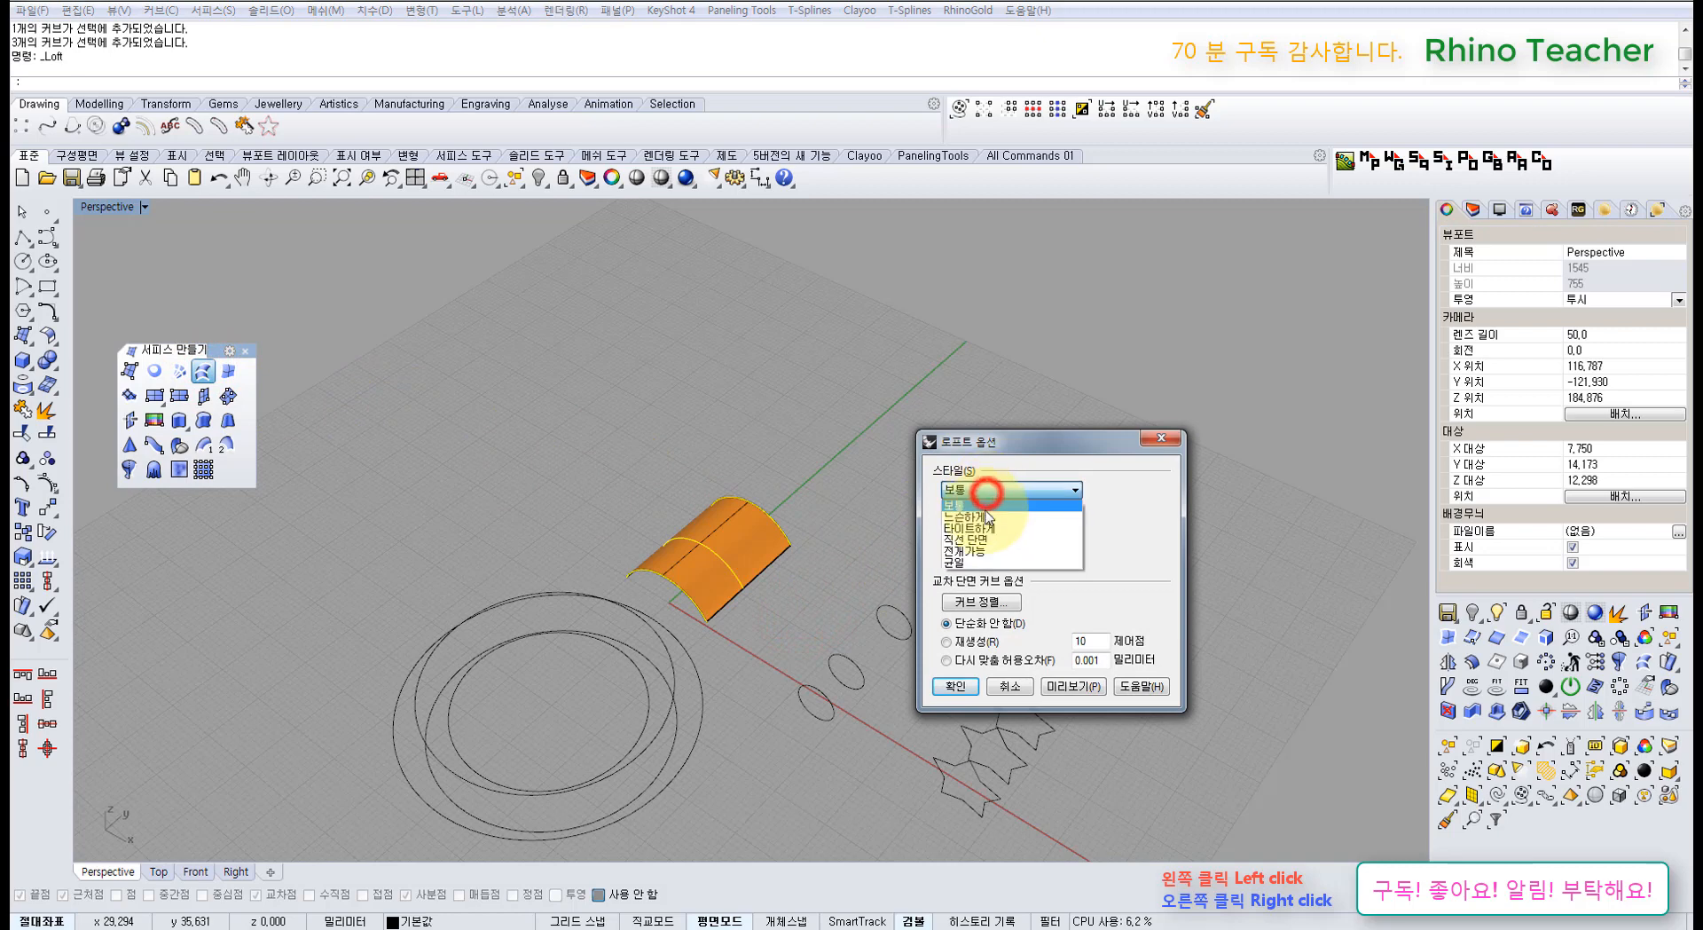
pyautogui.click(989, 517)
pyautogui.click(958, 686)
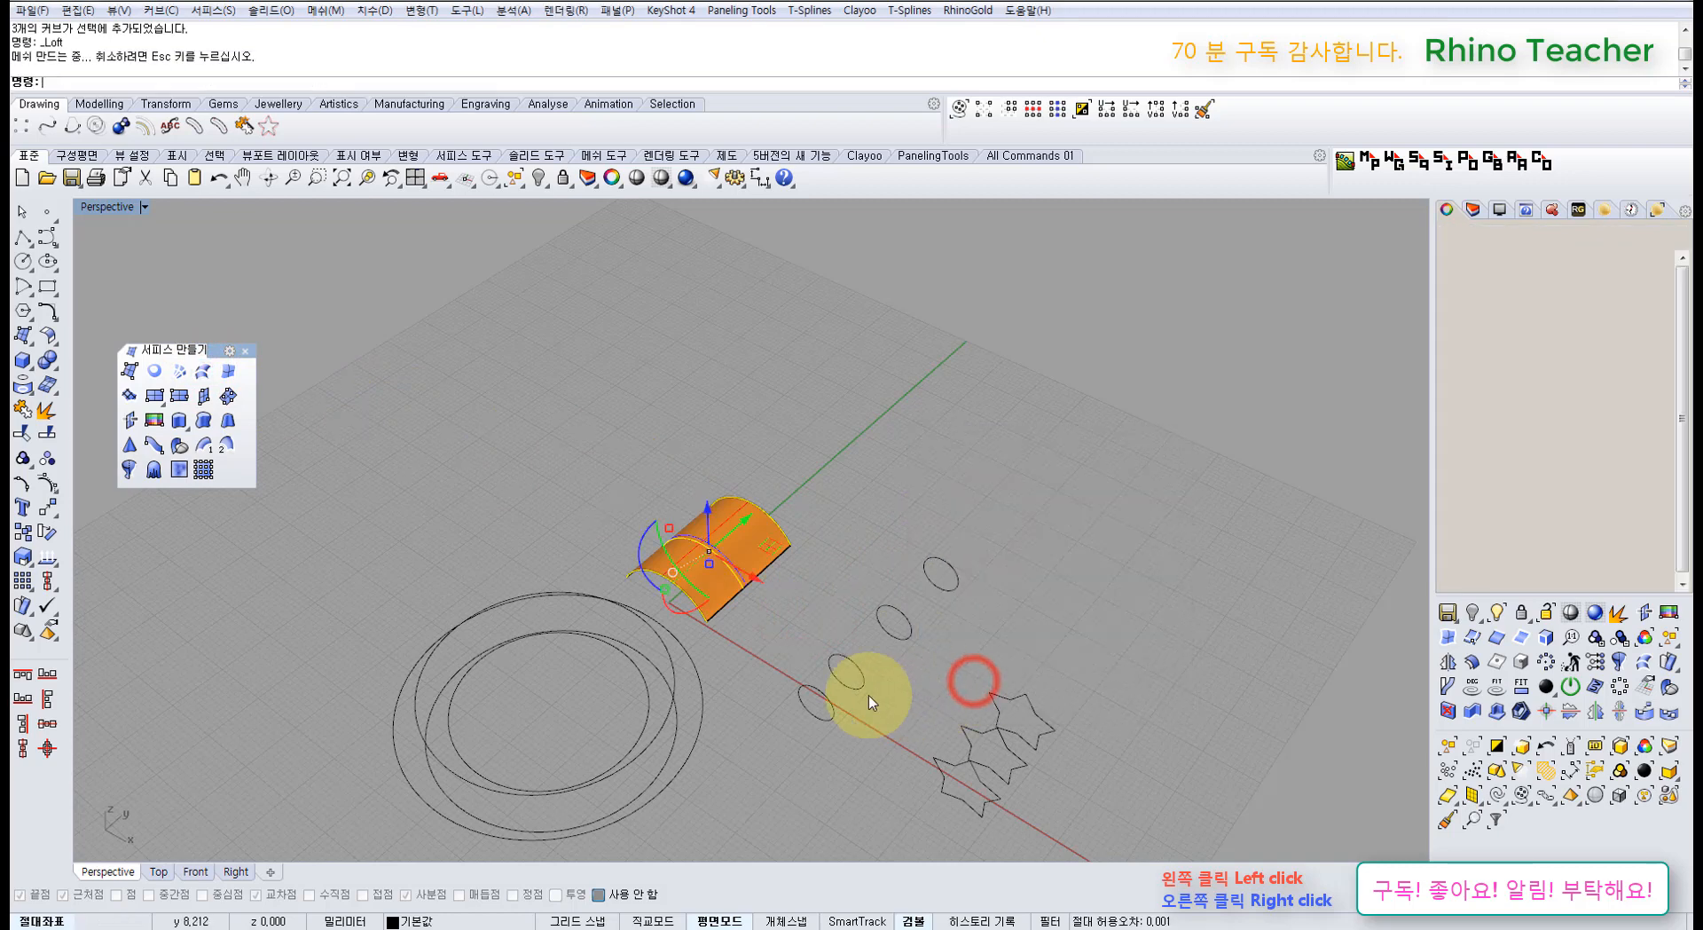
pyautogui.scroll(5, 706, 548)
pyautogui.press('F10')
pyautogui.moveTo(717, 535); pyautogui.dragTo(665, 501, button='right')
pyautogui.moveTo(650, 480); pyautogui.dragTo(743, 566)
pyautogui.moveTo(700, 487); pyautogui.dragTo(697, 428)
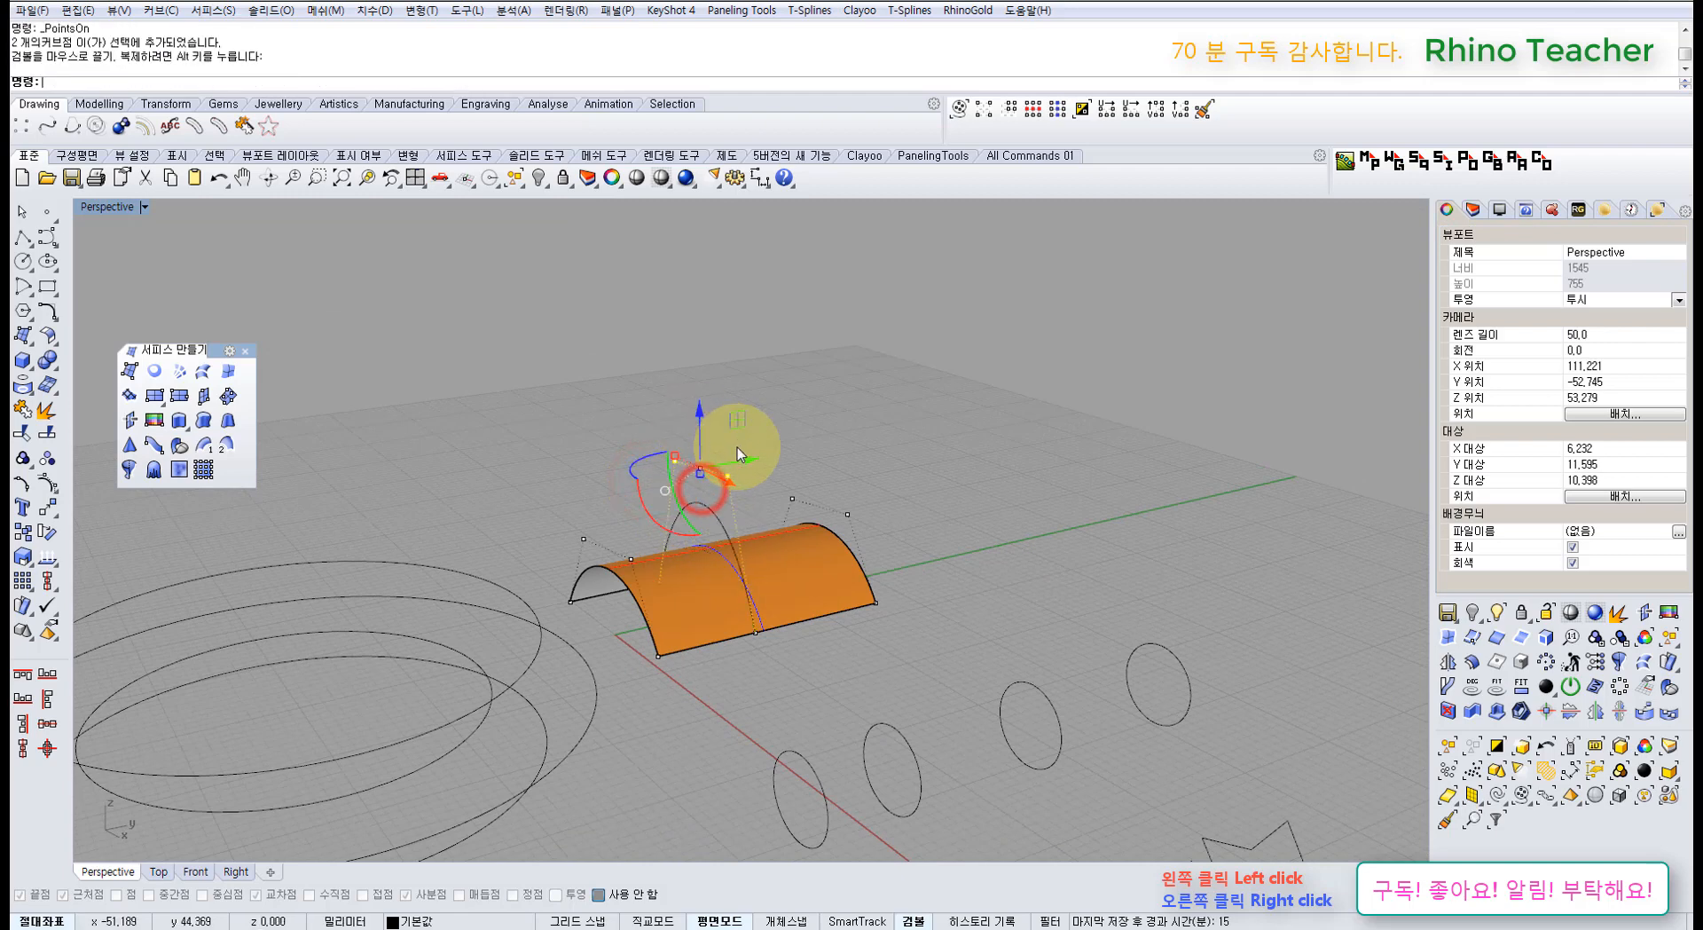
pyautogui.hotkey('ctrl', 'z')
# Step: Delete the vault and re-loft the three arcs in Loose style
pyautogui.click(811, 584)
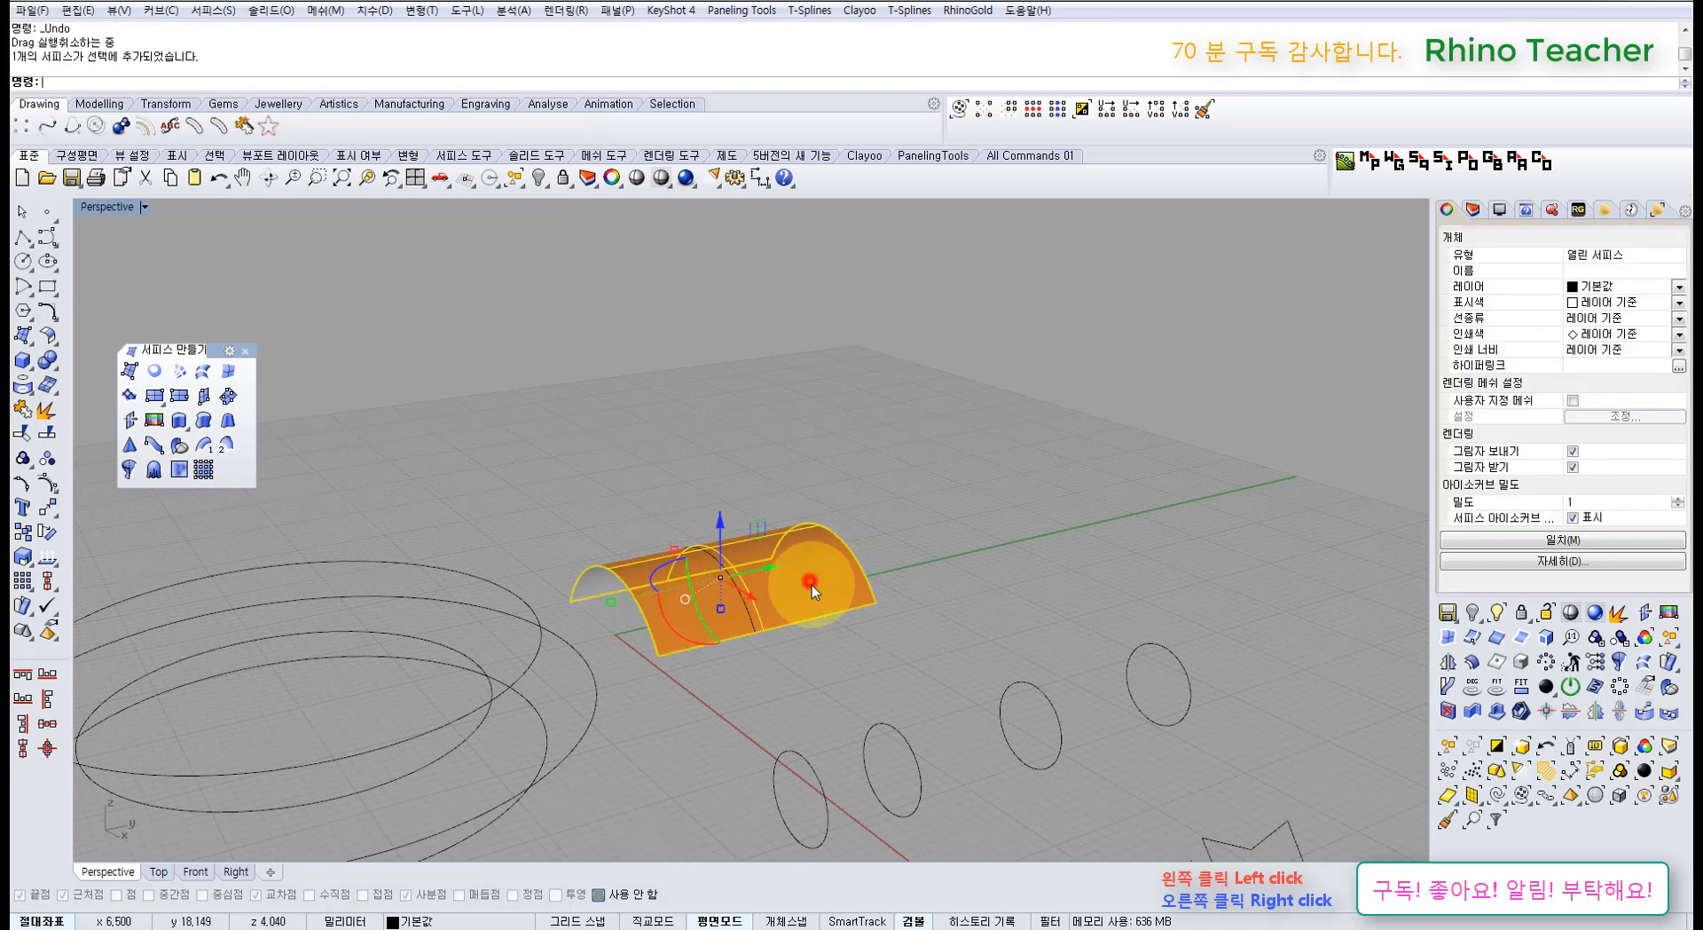
pyautogui.press('Delete')
pyautogui.moveTo(626, 495); pyautogui.dragTo(628, 497)
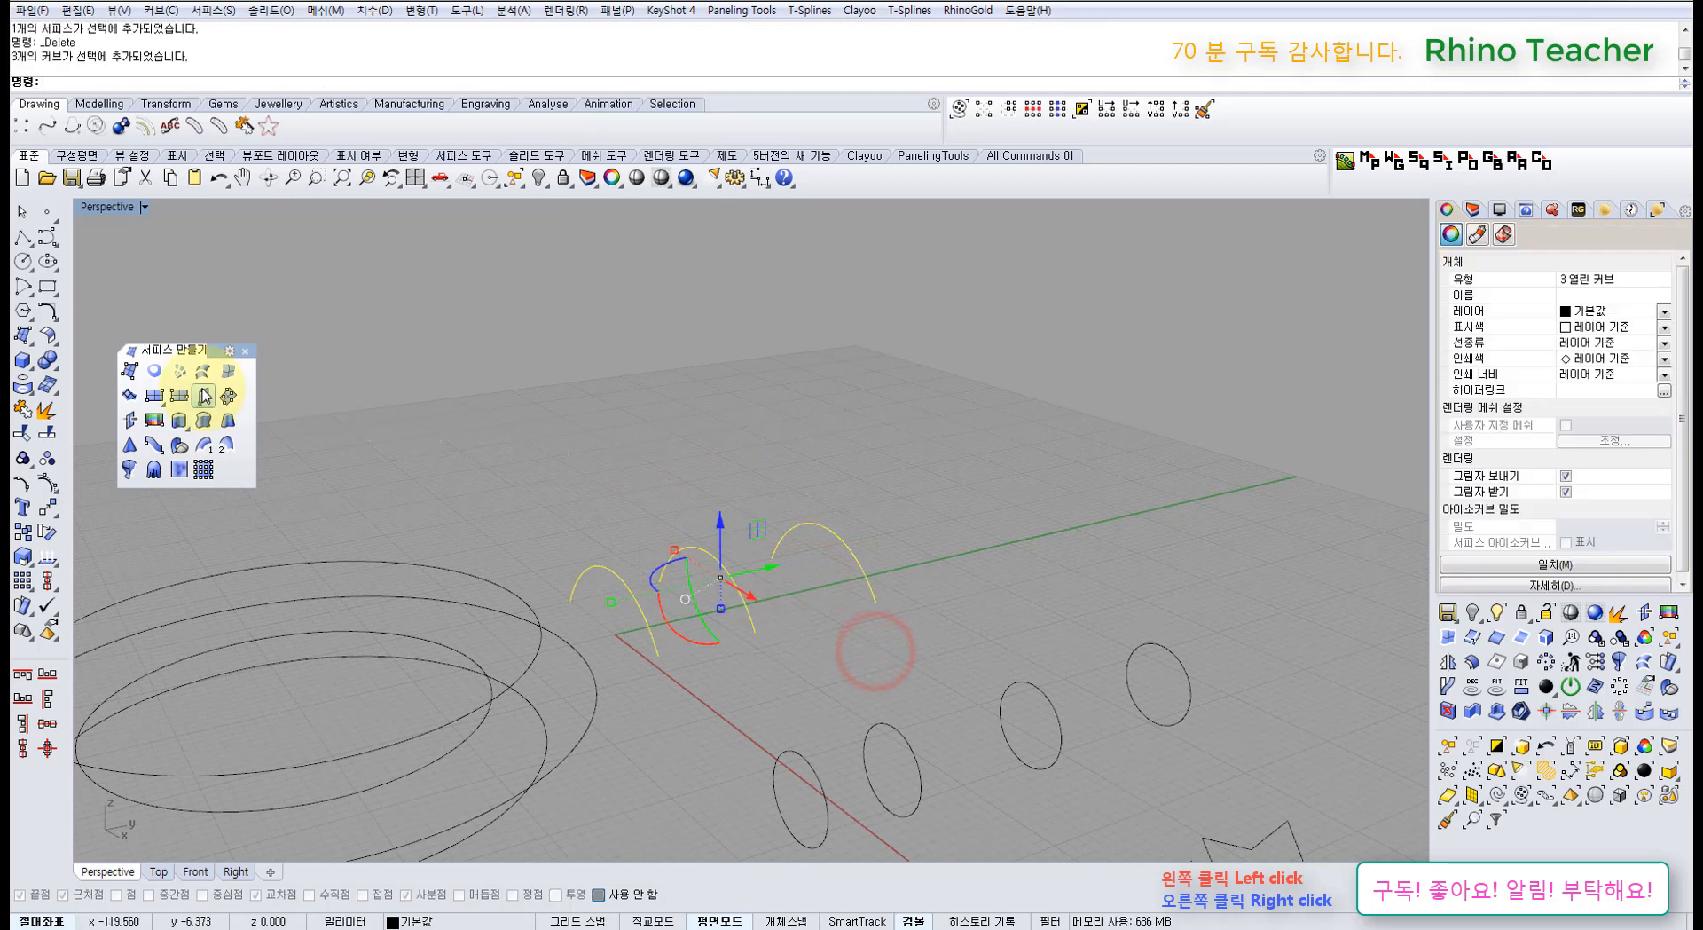
pyautogui.click(202, 373)
pyautogui.press('Return')
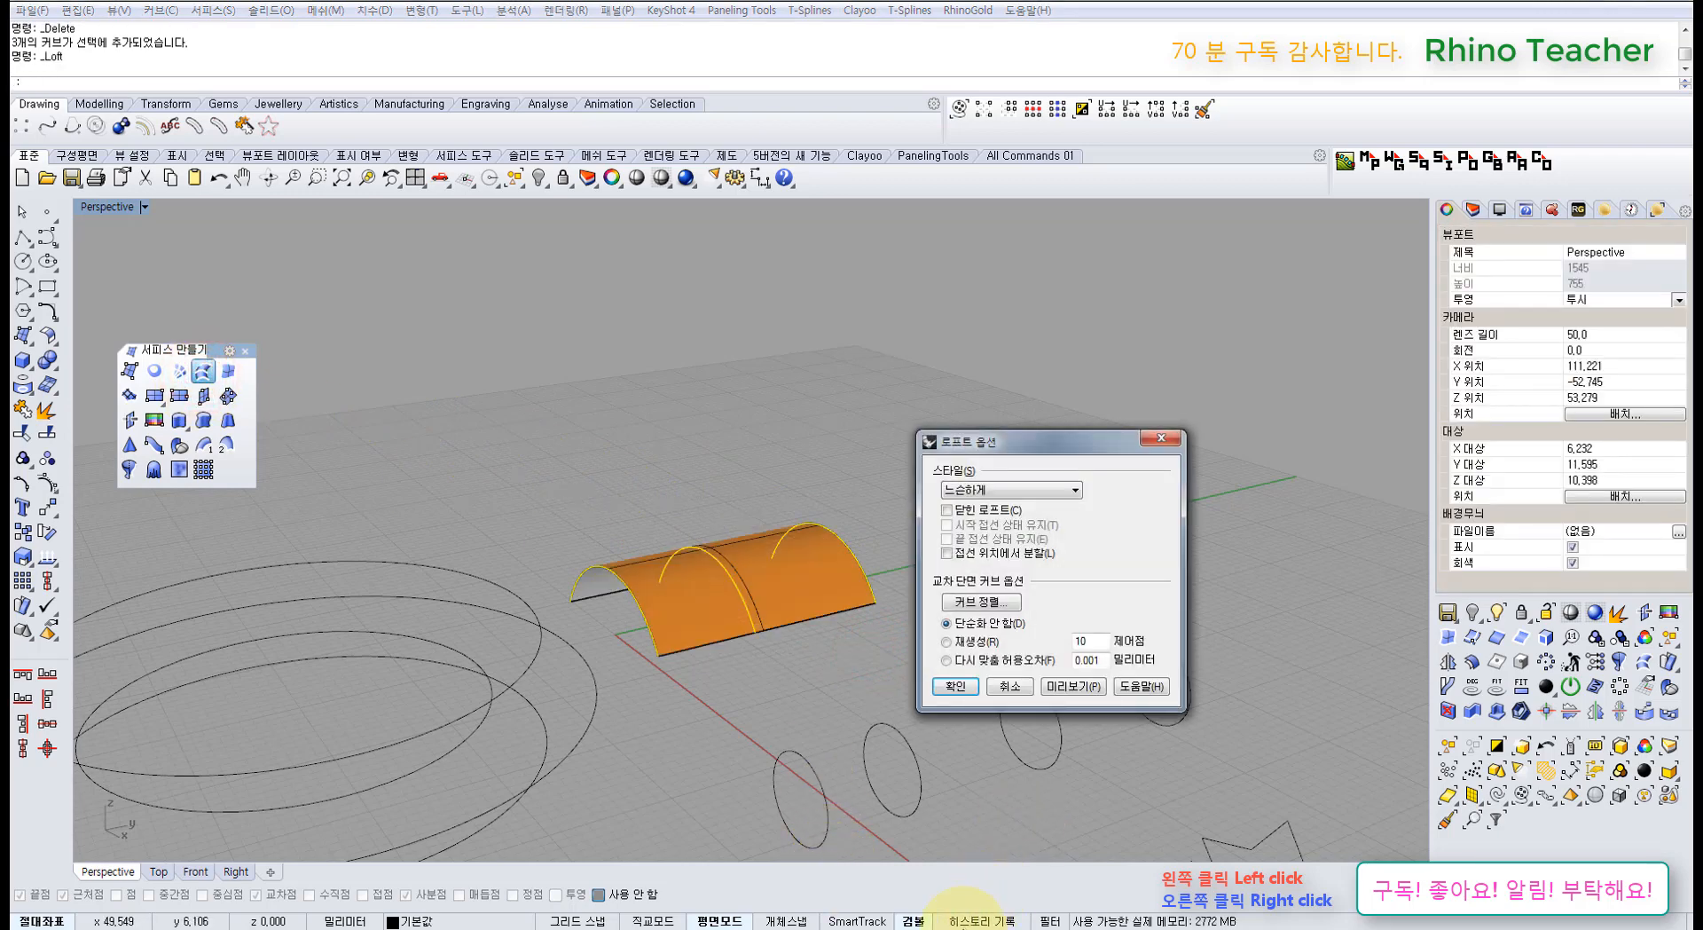
pyautogui.click(955, 687)
# Step: Pick the new vault surface from the overlapping objects and lock it
pyautogui.moveTo(750, 615); pyautogui.dragTo(843, 663, button='right')
pyautogui.click(843, 663)
pyautogui.click(742, 587)
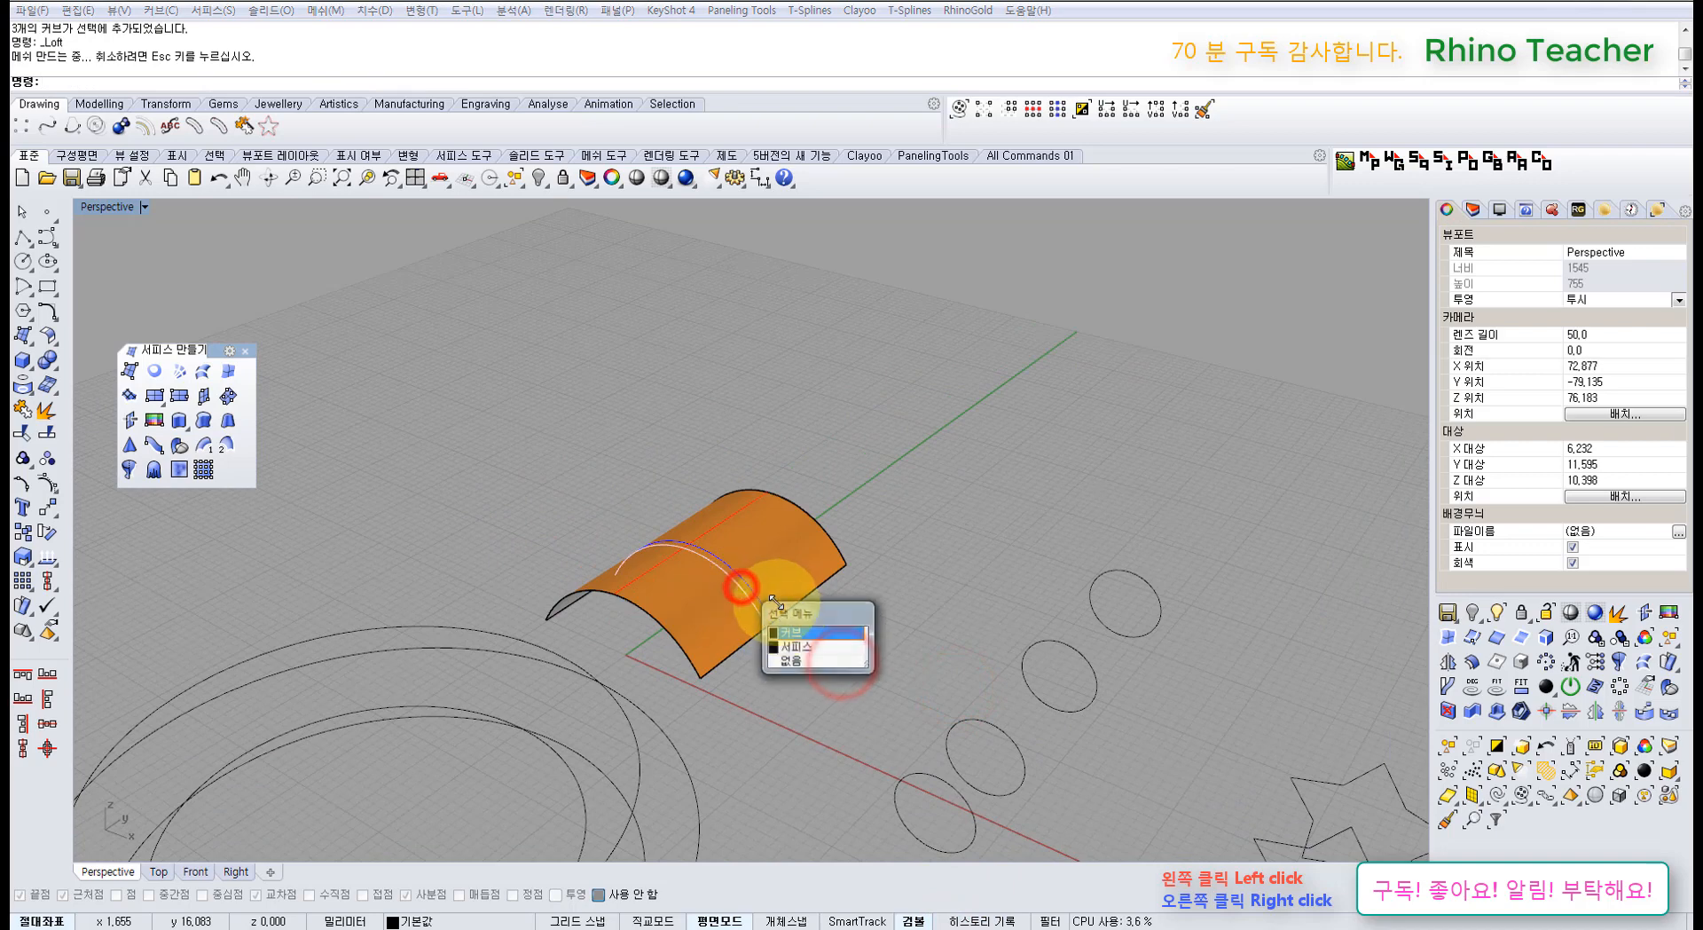
pyautogui.click(798, 646)
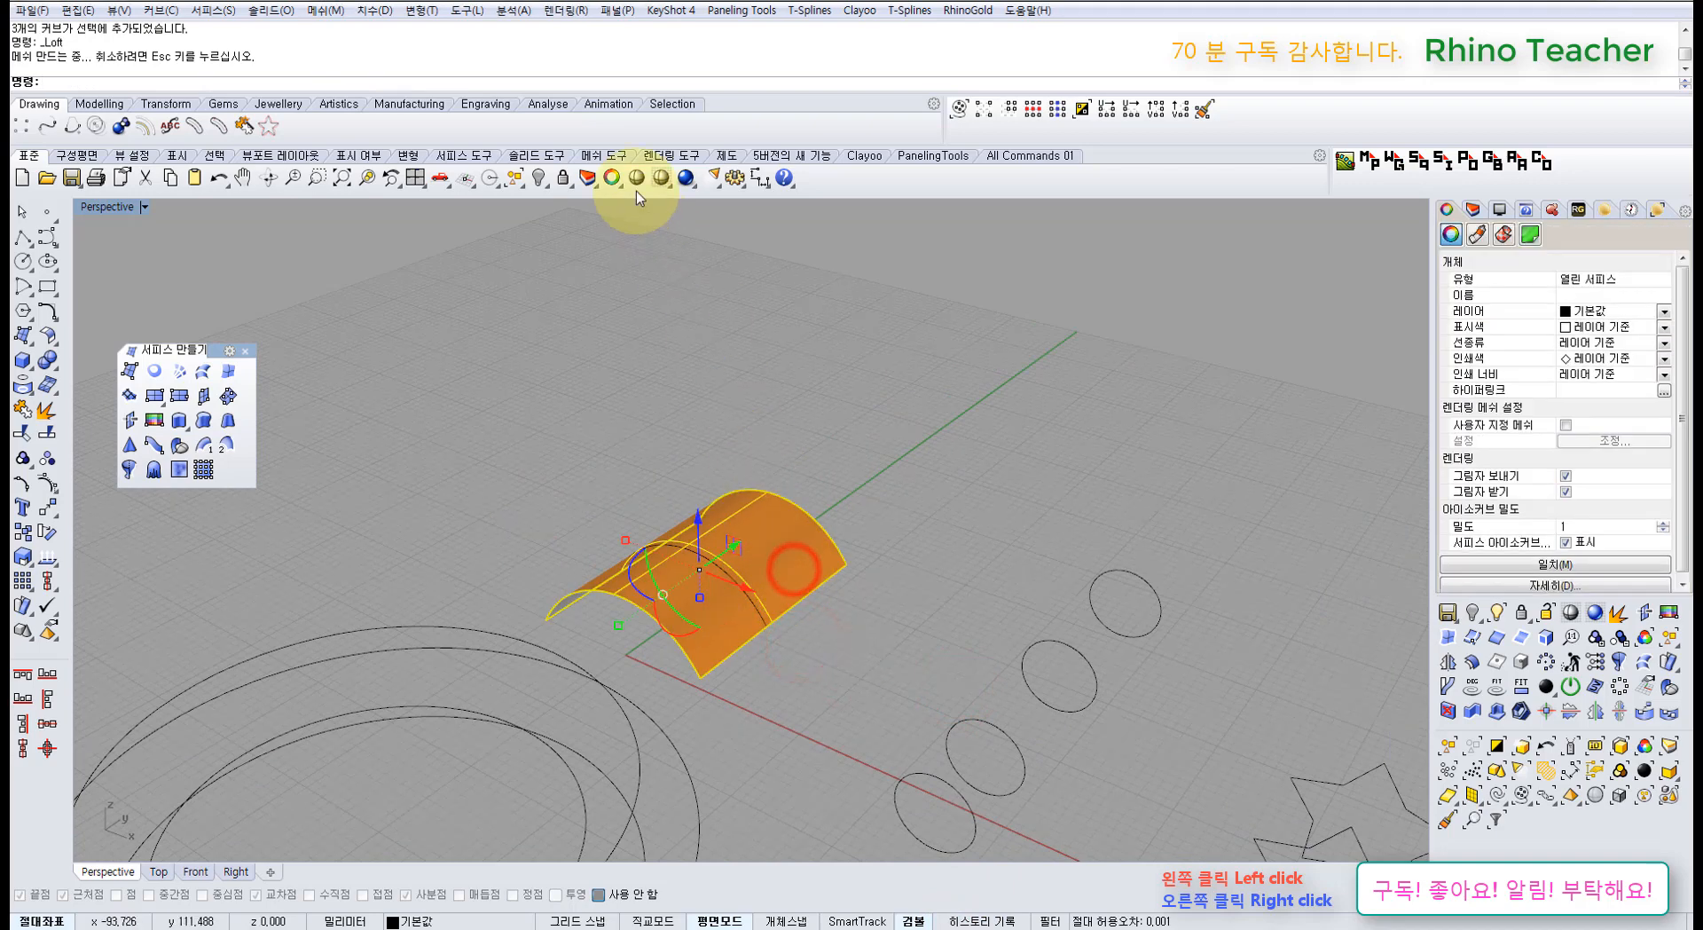
pyautogui.click(570, 180)
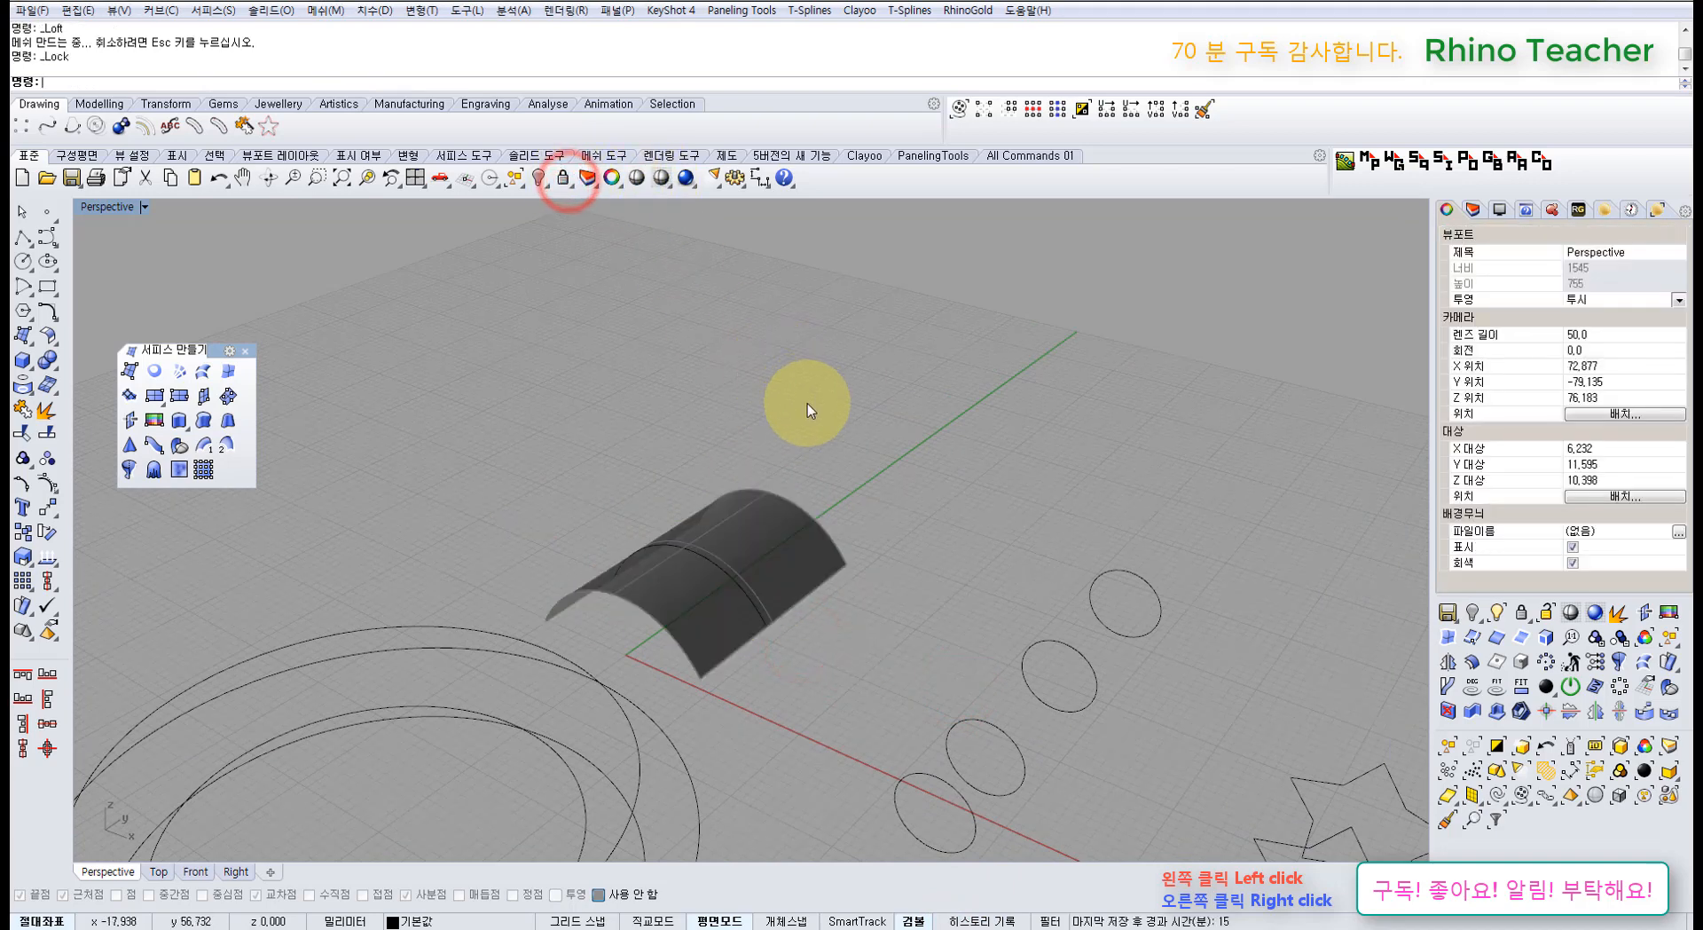
# Step: Select the middle arc over the locked surface, slide it sideways, then undo
pyautogui.moveTo(795, 524); pyautogui.dragTo(864, 513, button='right')
pyautogui.click(885, 480)
pyautogui.moveTo(853, 477); pyautogui.dragTo(596, 589)
pyautogui.scroll(6, 757, 613)
pyautogui.click(802, 668)
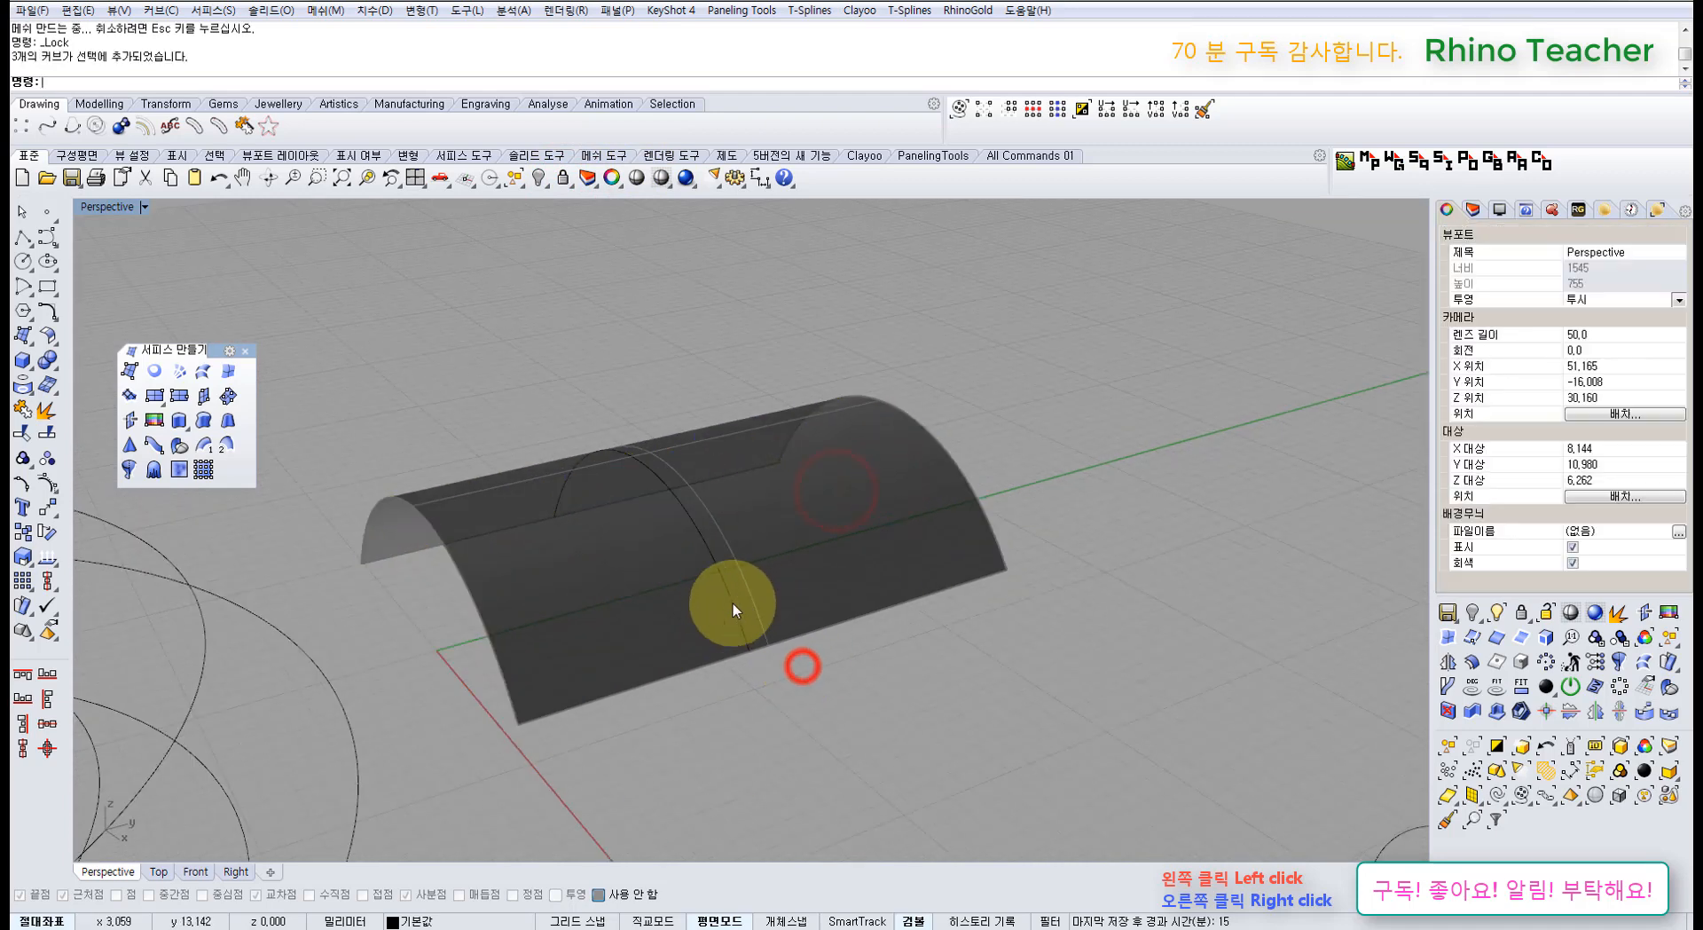
pyautogui.click(732, 604)
pyautogui.scroll(-5, 735, 577)
pyautogui.moveTo(719, 518); pyautogui.dragTo(704, 543, button='right')
pyautogui.moveTo(698, 556); pyautogui.dragTo(600, 490)
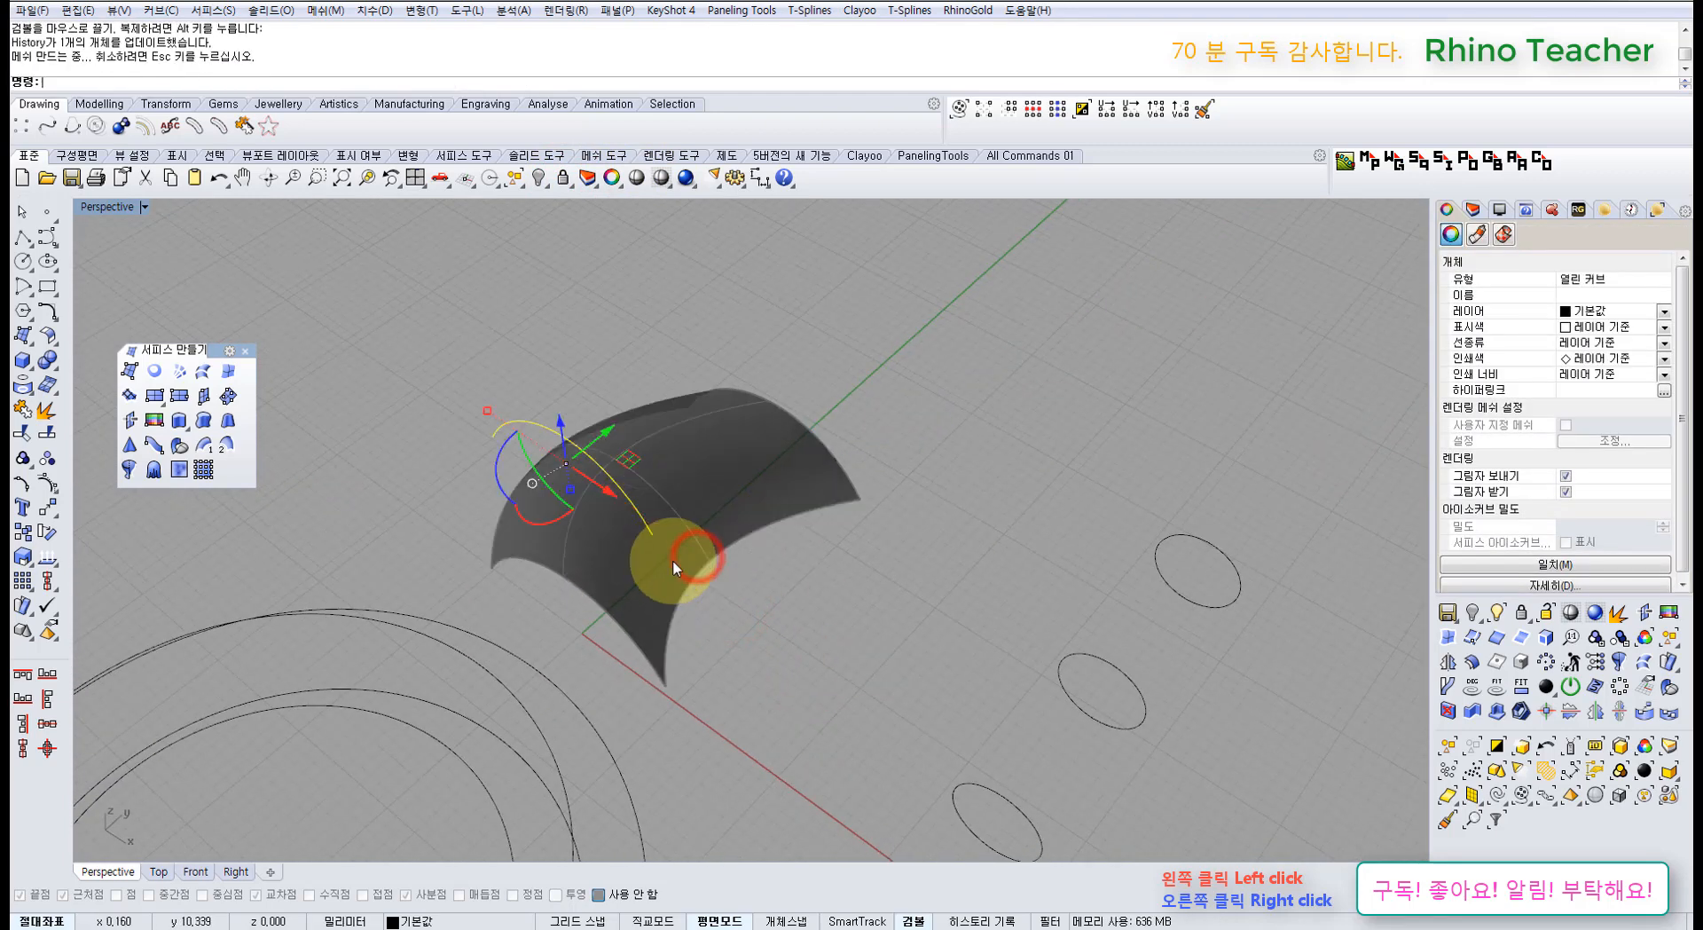
pyautogui.hotkey('ctrl', 'z')
# Step: Lift two control points of the middle arc to bulge the vault, then undo
pyautogui.moveTo(826, 607); pyautogui.dragTo(776, 548, button='right')
pyautogui.press('F10')
pyautogui.moveTo(700, 495); pyautogui.dragTo(665, 442, button='right')
pyautogui.moveTo(664, 445); pyautogui.dragTo(743, 548)
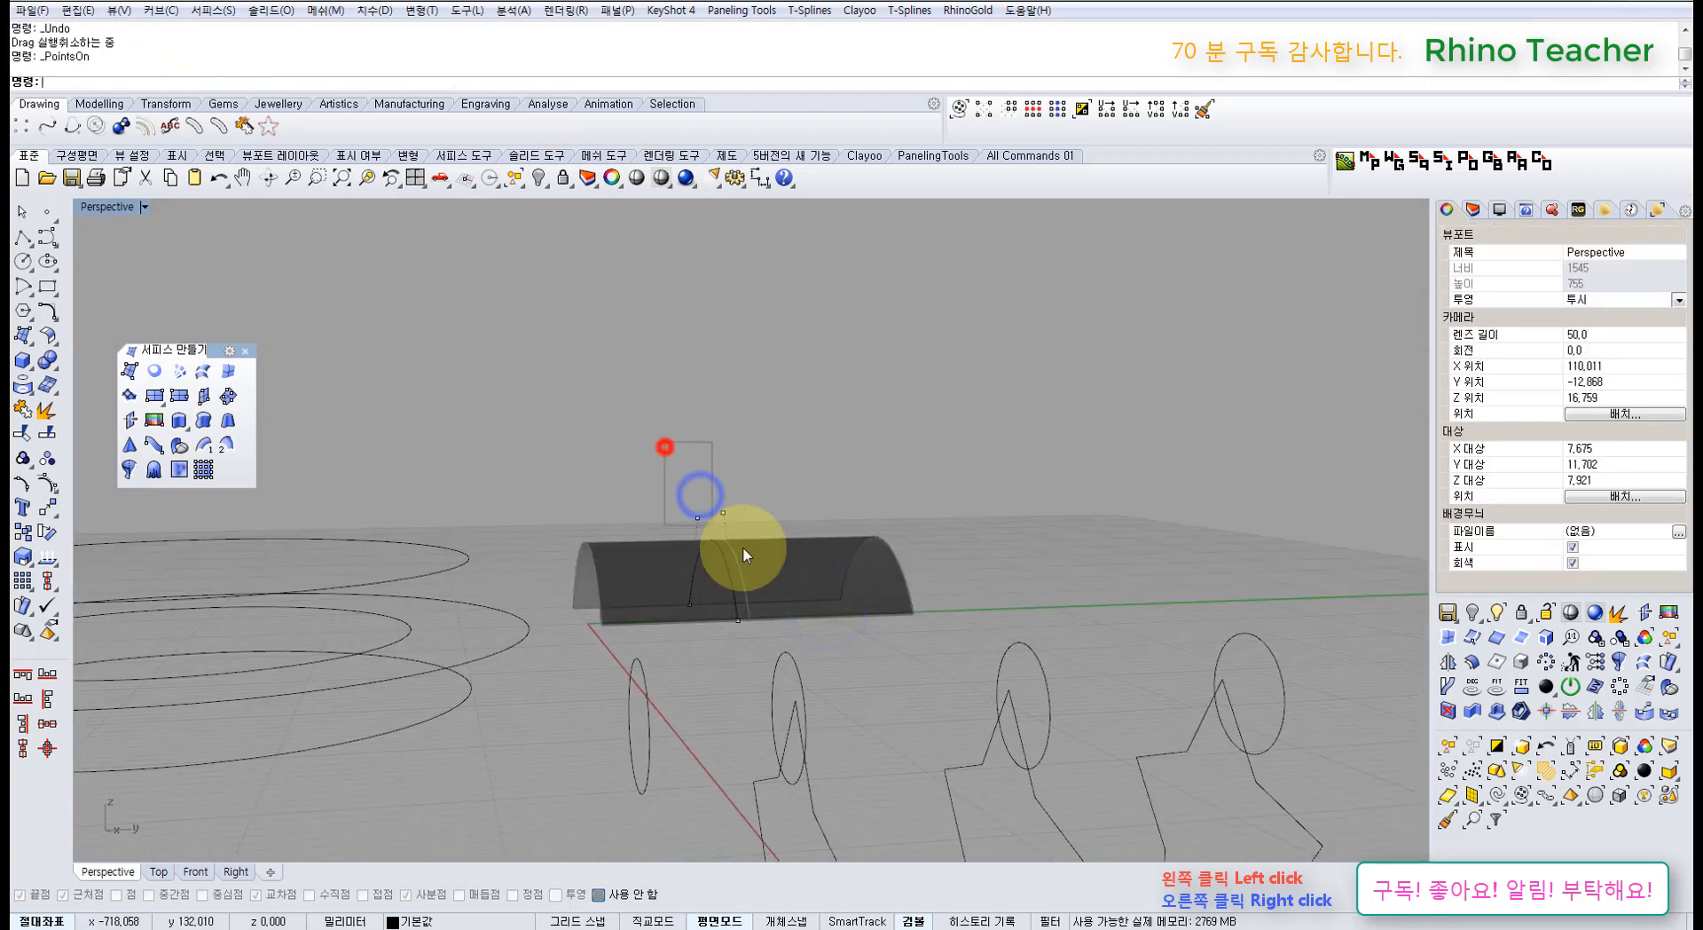
pyautogui.moveTo(710, 482); pyautogui.dragTo(710, 395)
pyautogui.moveTo(743, 478); pyautogui.dragTo(859, 554, button='right')
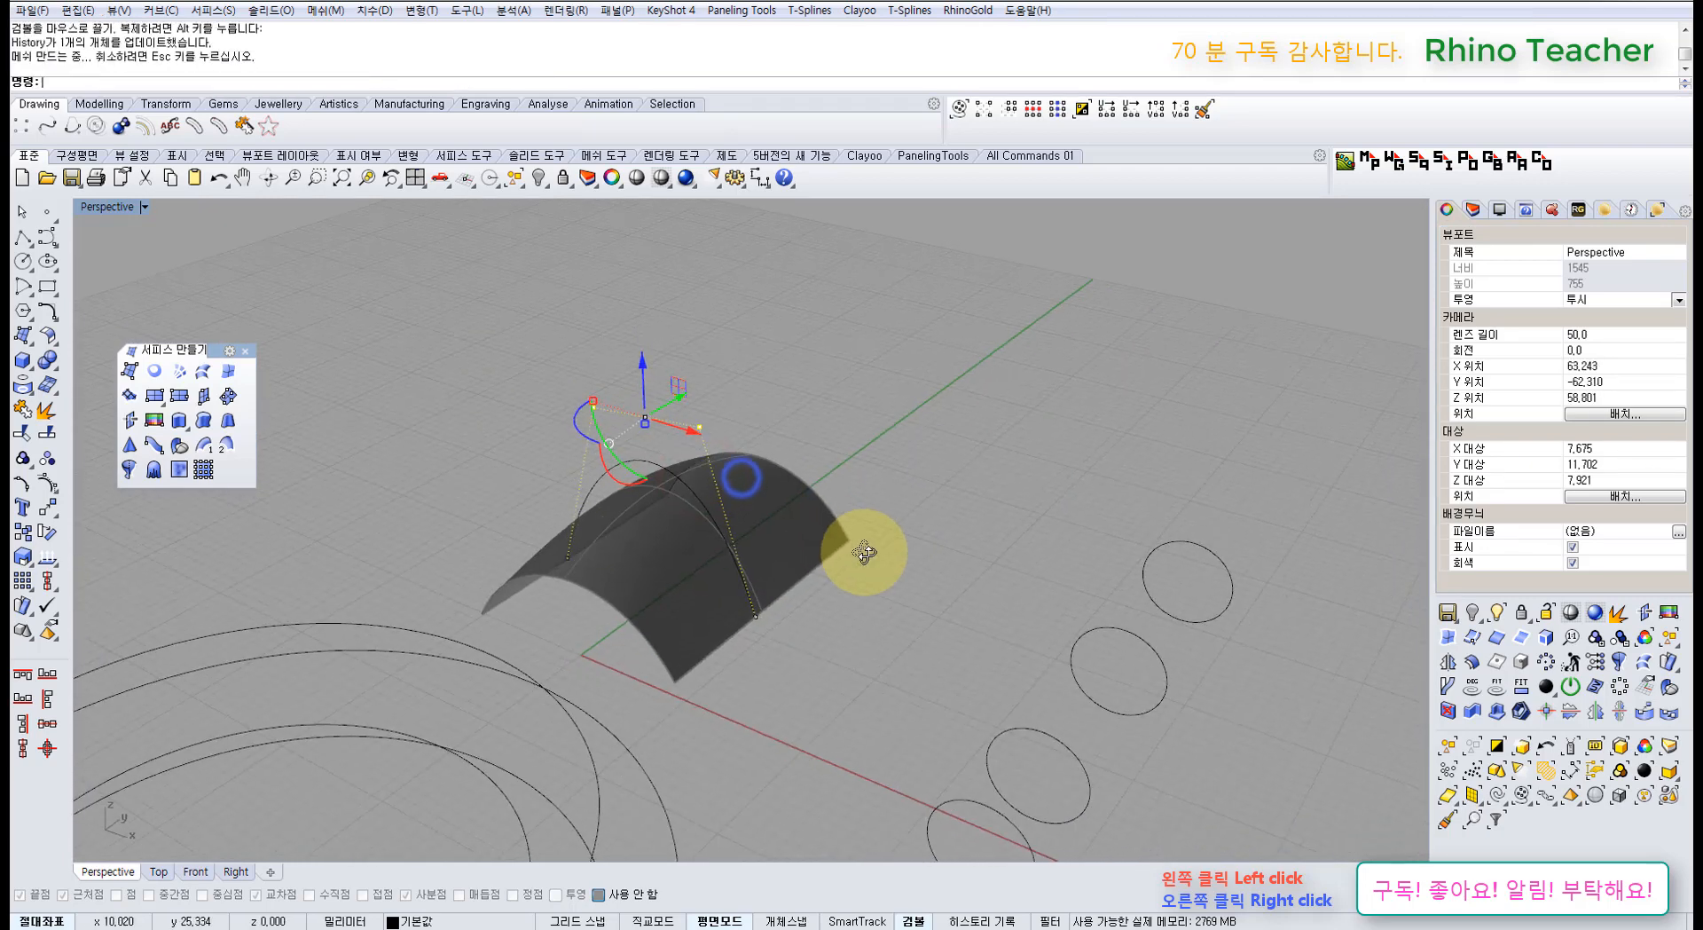
pyautogui.hotkey('ctrl', 'z')
pyautogui.hotkey('ctrl', 'z')
# Step: Delete the vault surface and select the three remaining arcs
pyautogui.moveTo(748, 517); pyautogui.dragTo(867, 559, button='right')
pyautogui.press('Escape')
pyautogui.press('Escape')
pyautogui.click(764, 532)
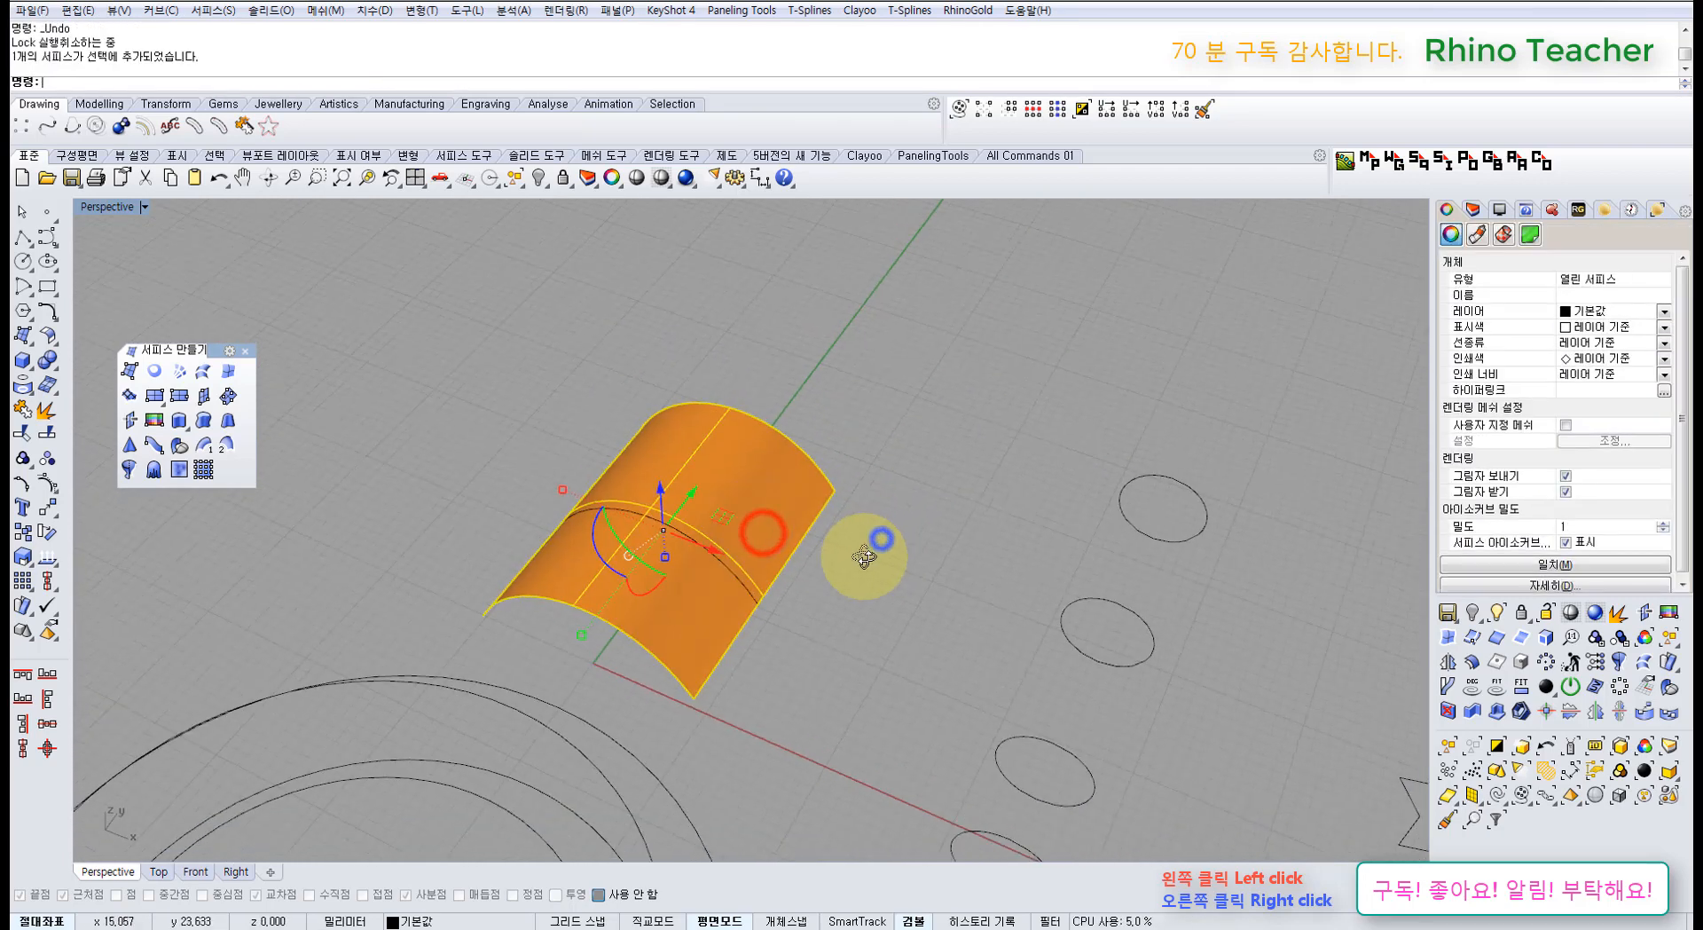
pyautogui.press('Delete')
pyautogui.moveTo(859, 432); pyautogui.dragTo(616, 674)
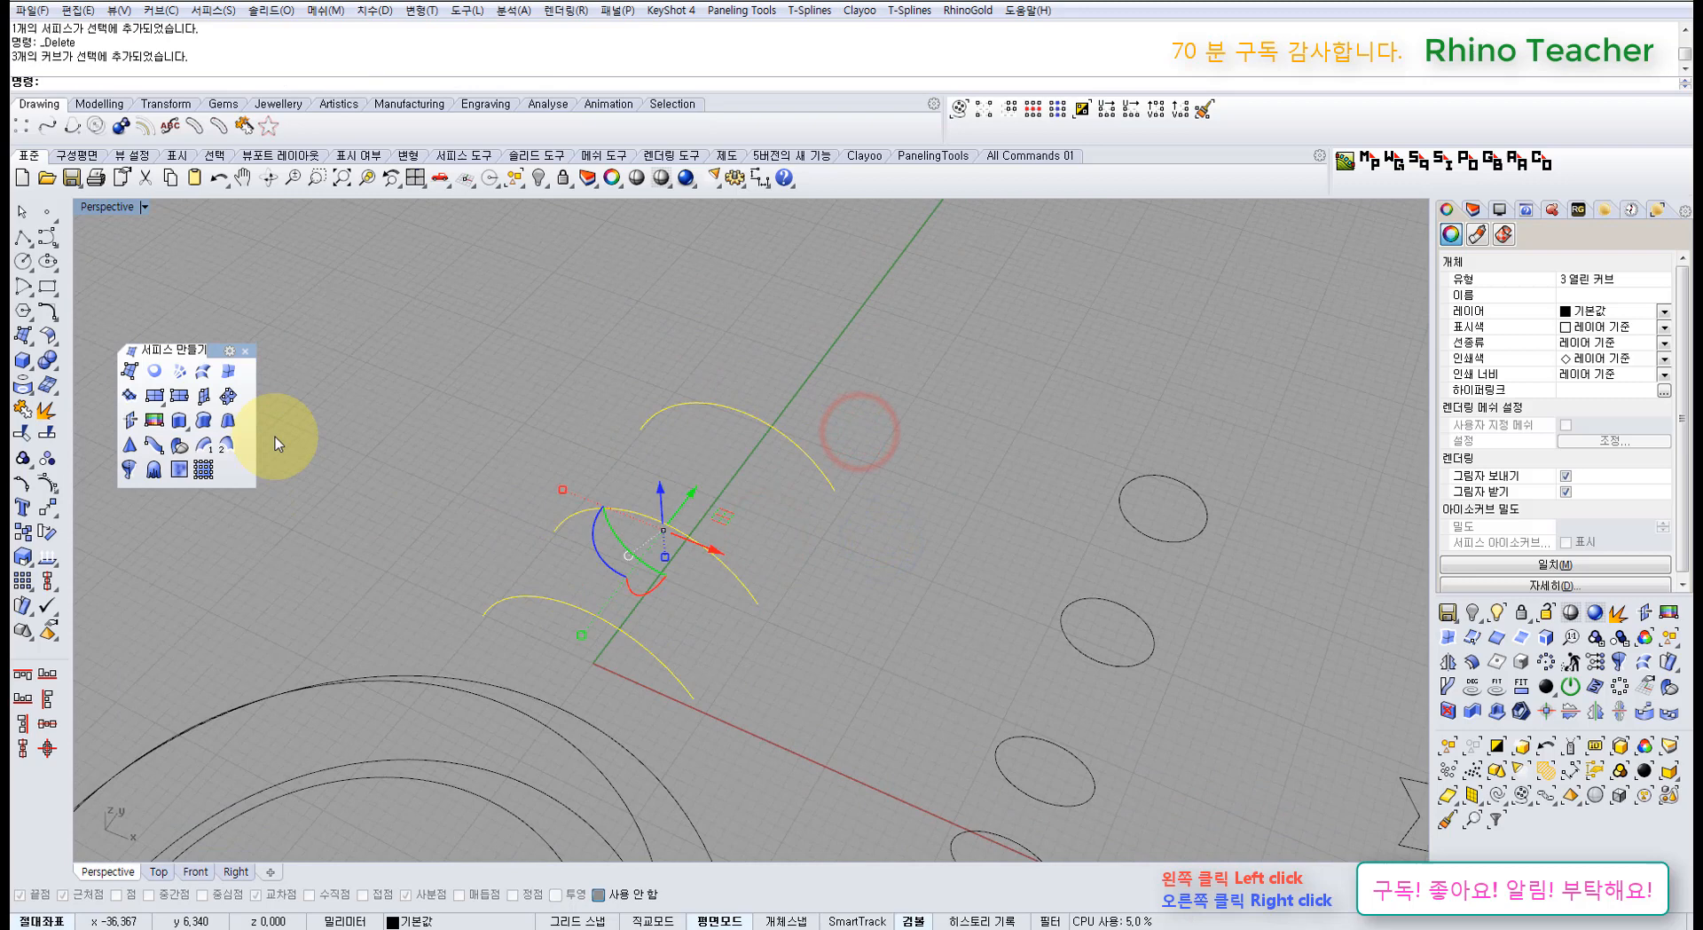
# Step: Loft the three arcs with Straight sections style and history recording turned on
pyautogui.click(205, 373)
pyautogui.click(991, 492)
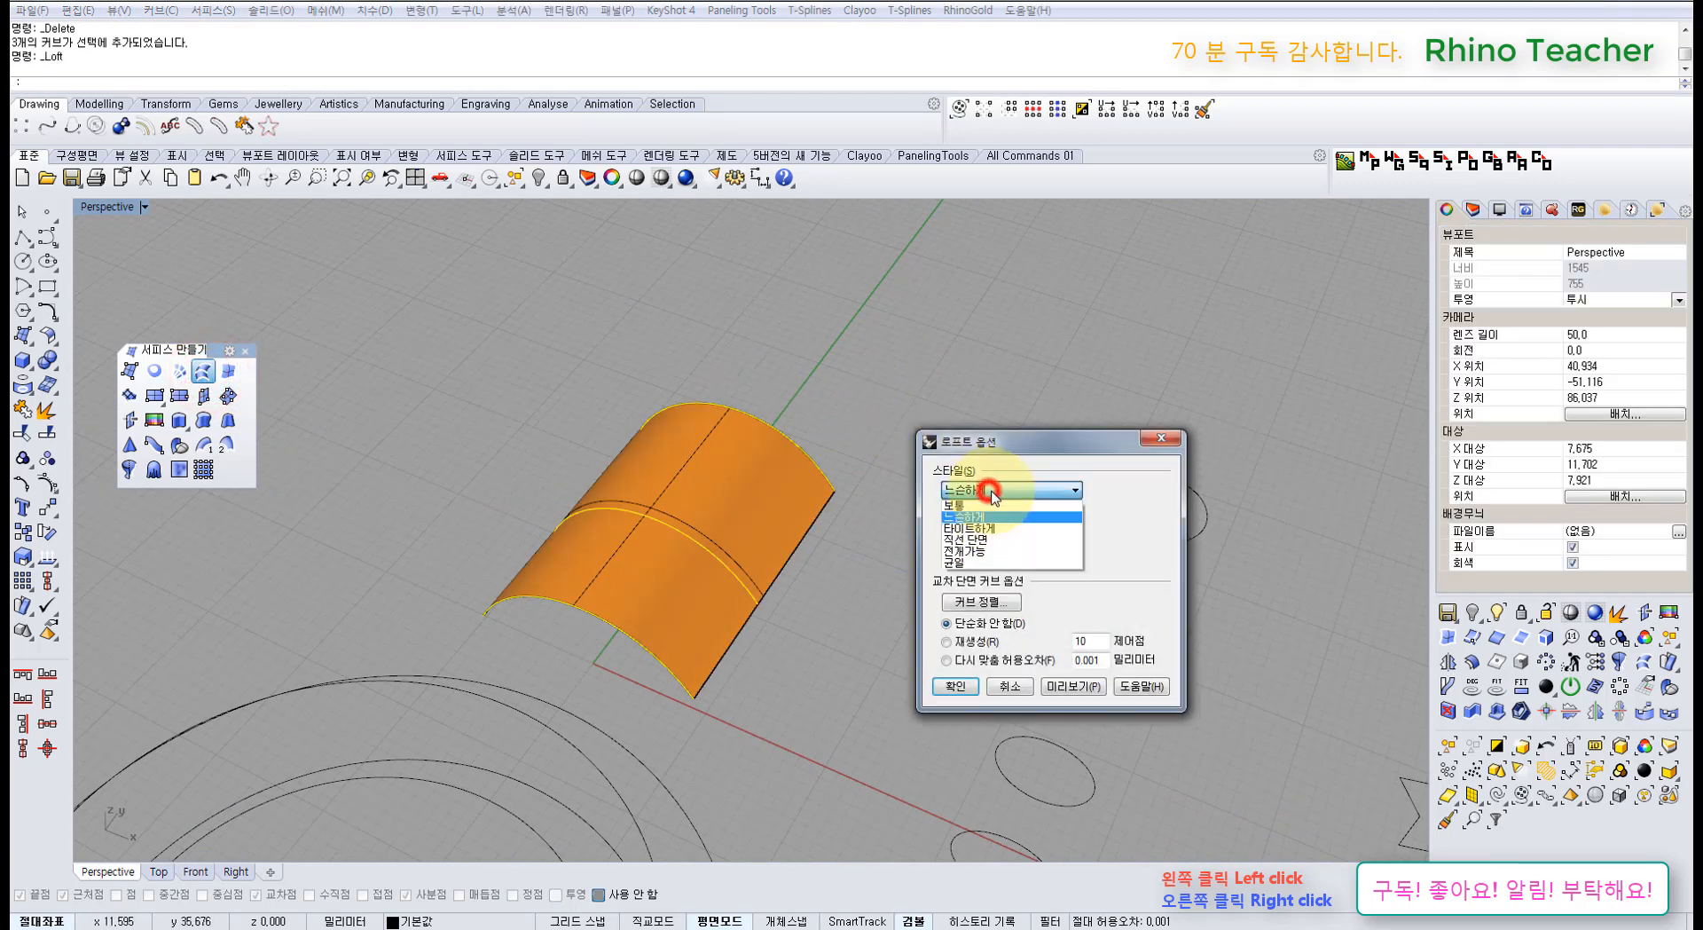
pyautogui.click(992, 538)
pyautogui.click(979, 920)
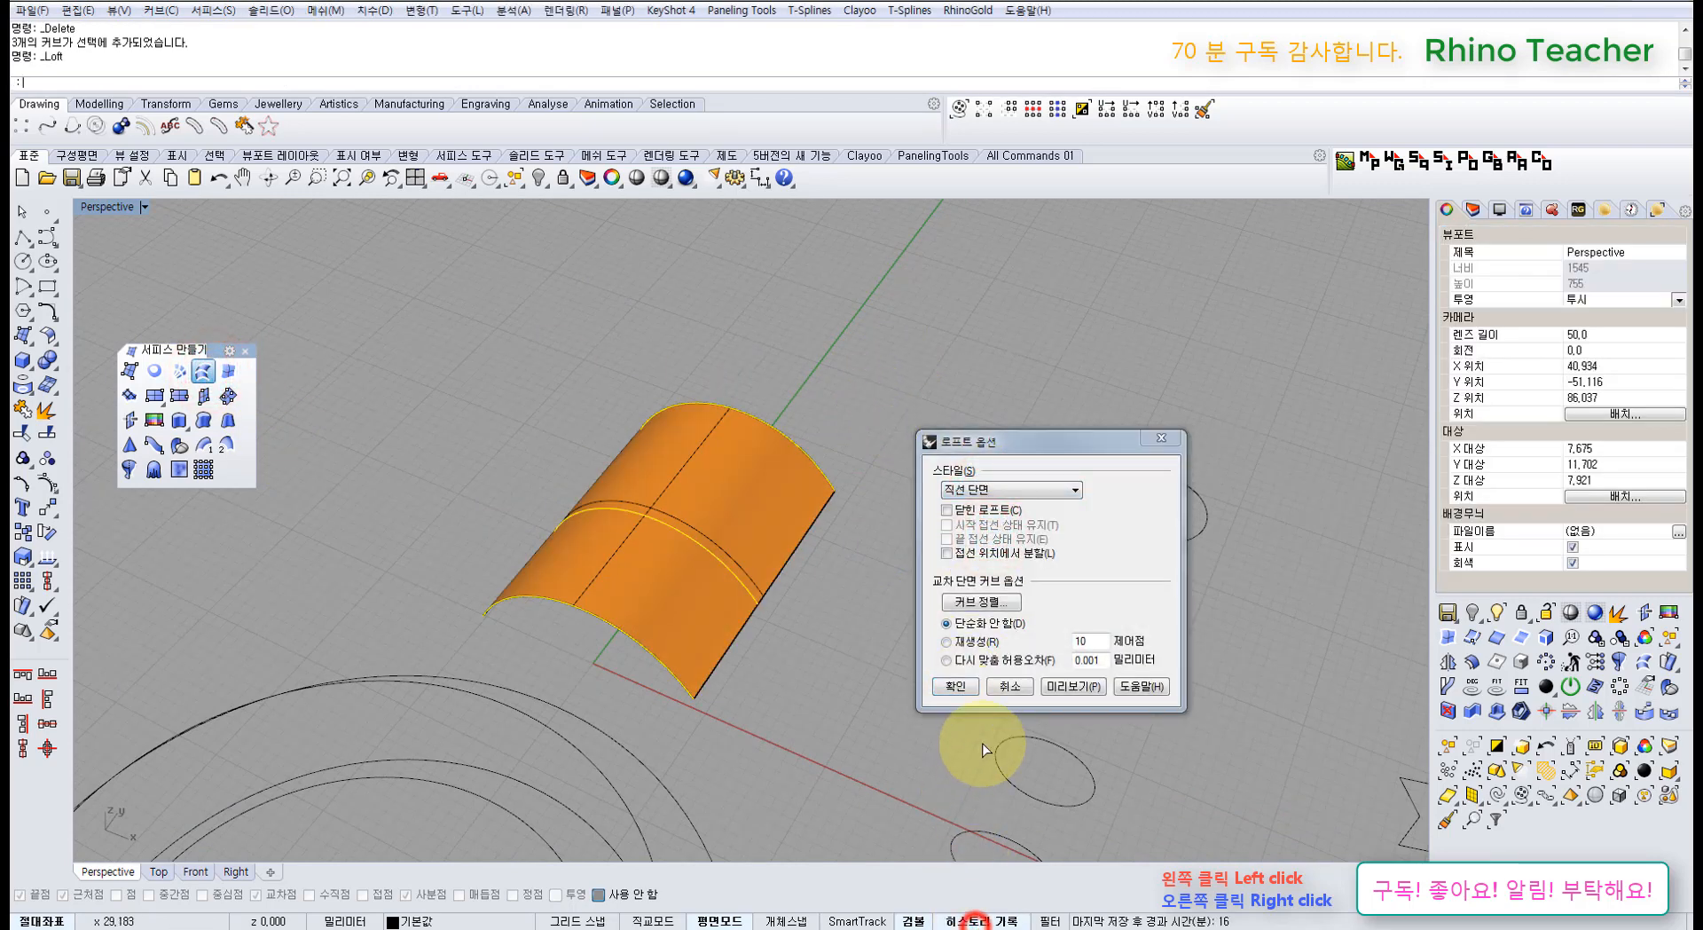
pyautogui.click(955, 687)
# Step: Raise the middle arc so the history-linked vault updates to a peak
pyautogui.click(829, 692)
pyautogui.moveTo(707, 654); pyautogui.dragTo(731, 552, button='right')
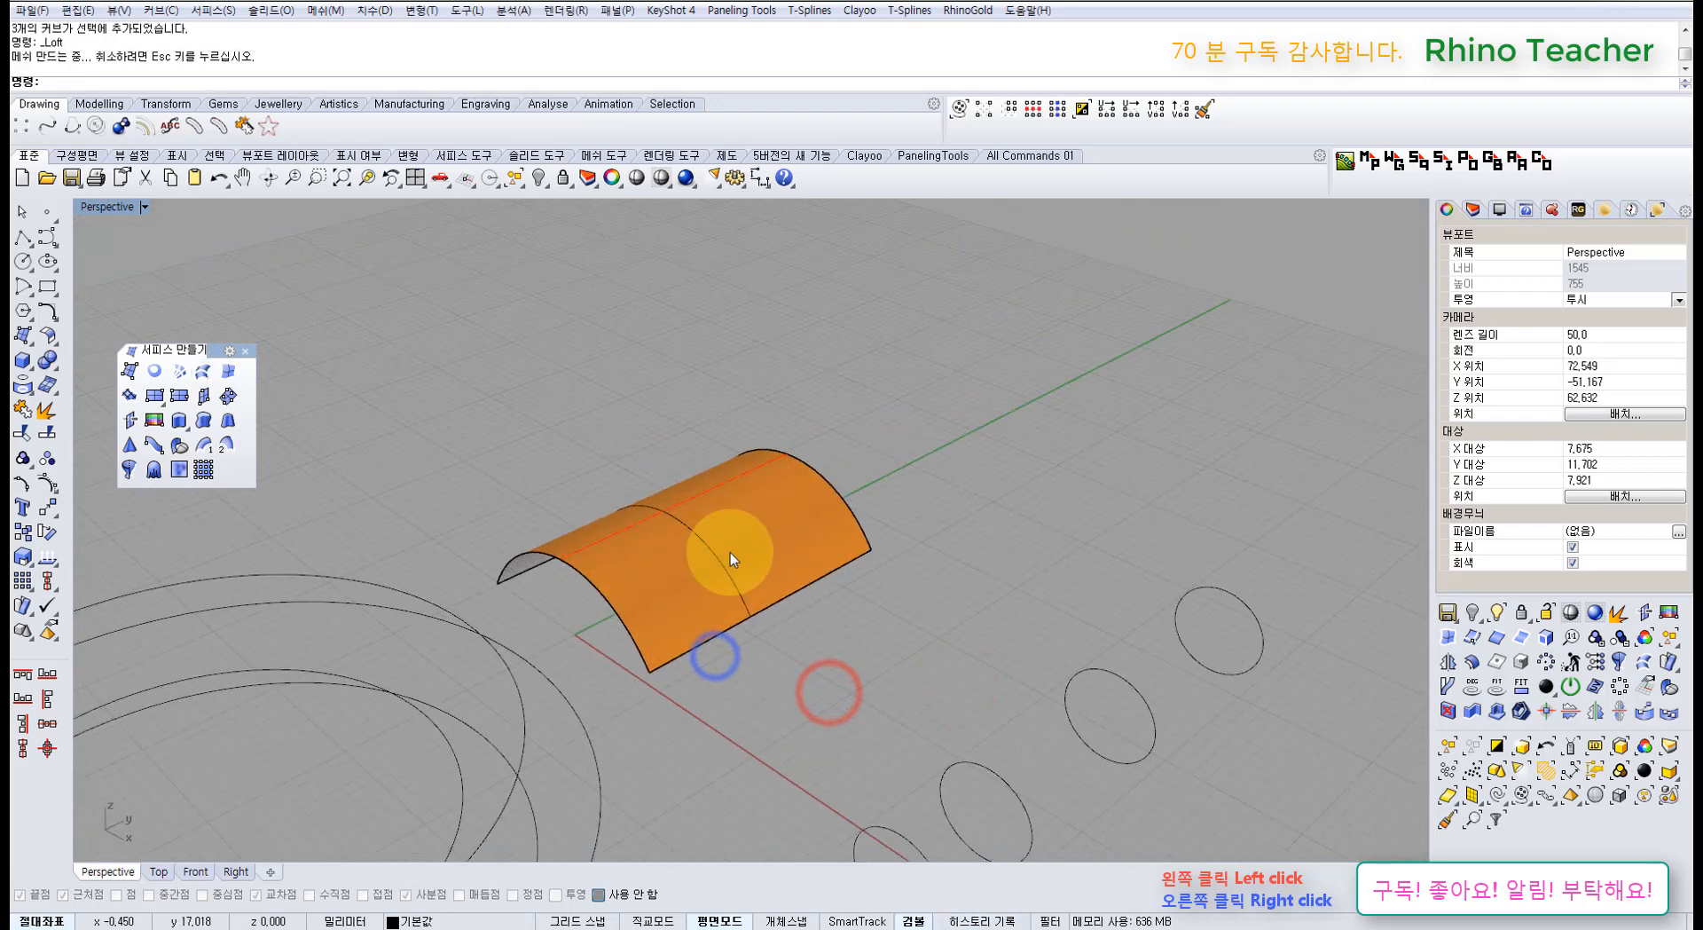
pyautogui.click(713, 556)
pyautogui.click(778, 598)
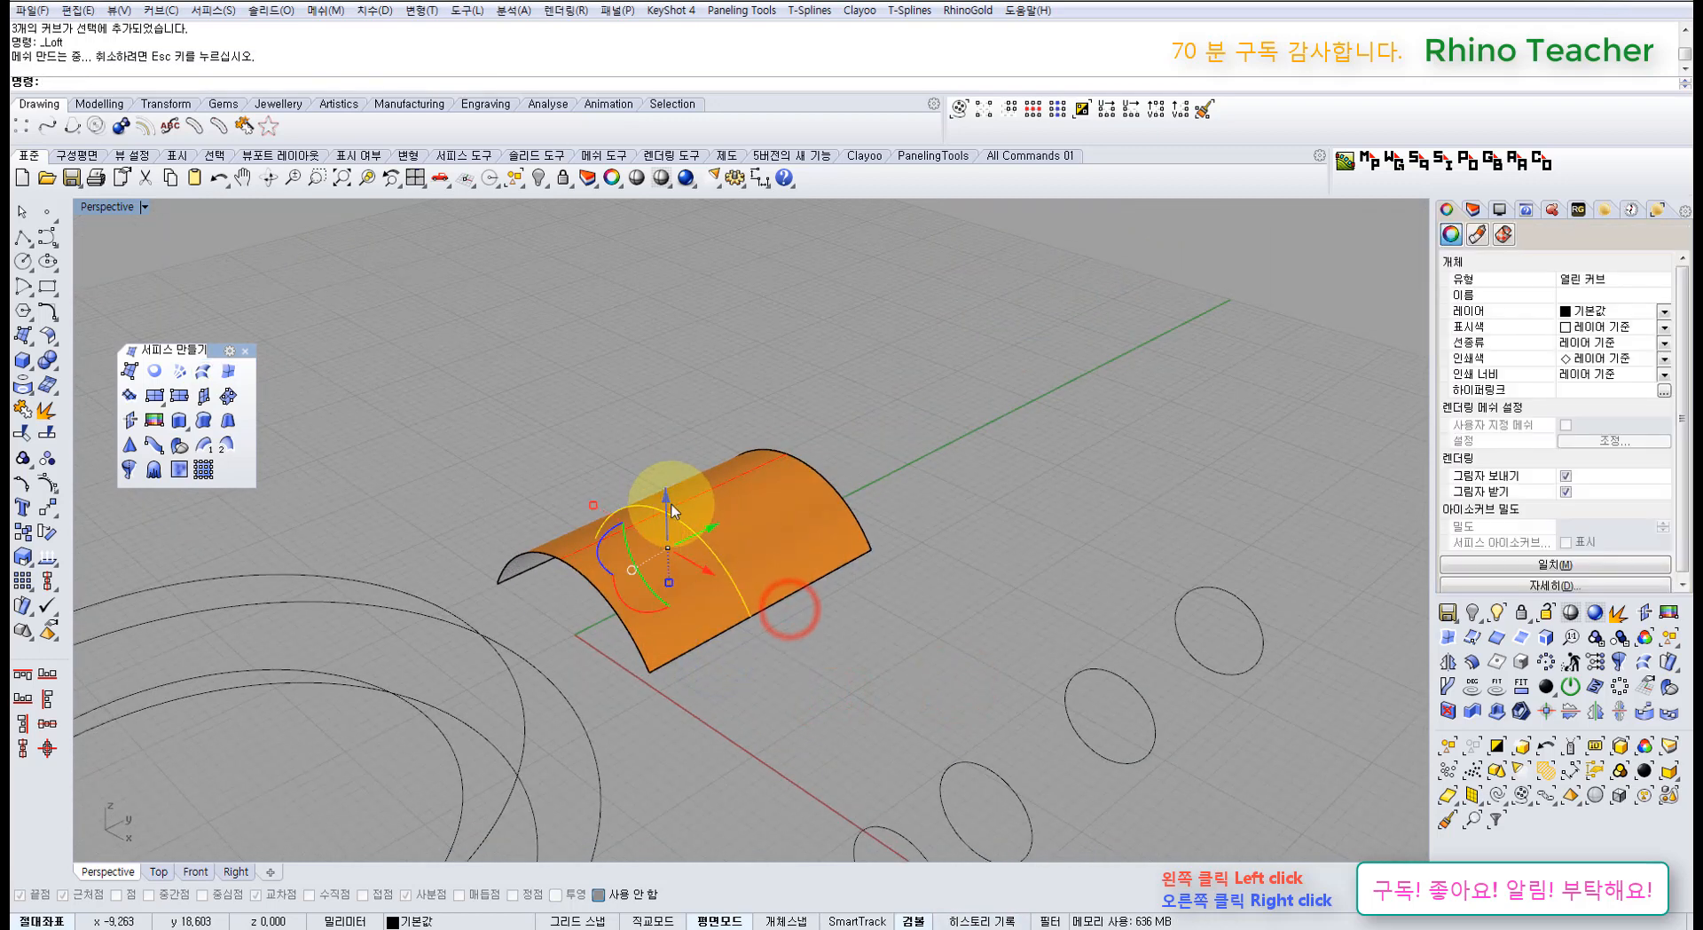
pyautogui.moveTo(664, 470); pyautogui.dragTo(664, 404)
pyautogui.moveTo(772, 460); pyautogui.dragTo(679, 460, button='right')
pyautogui.click(786, 383)
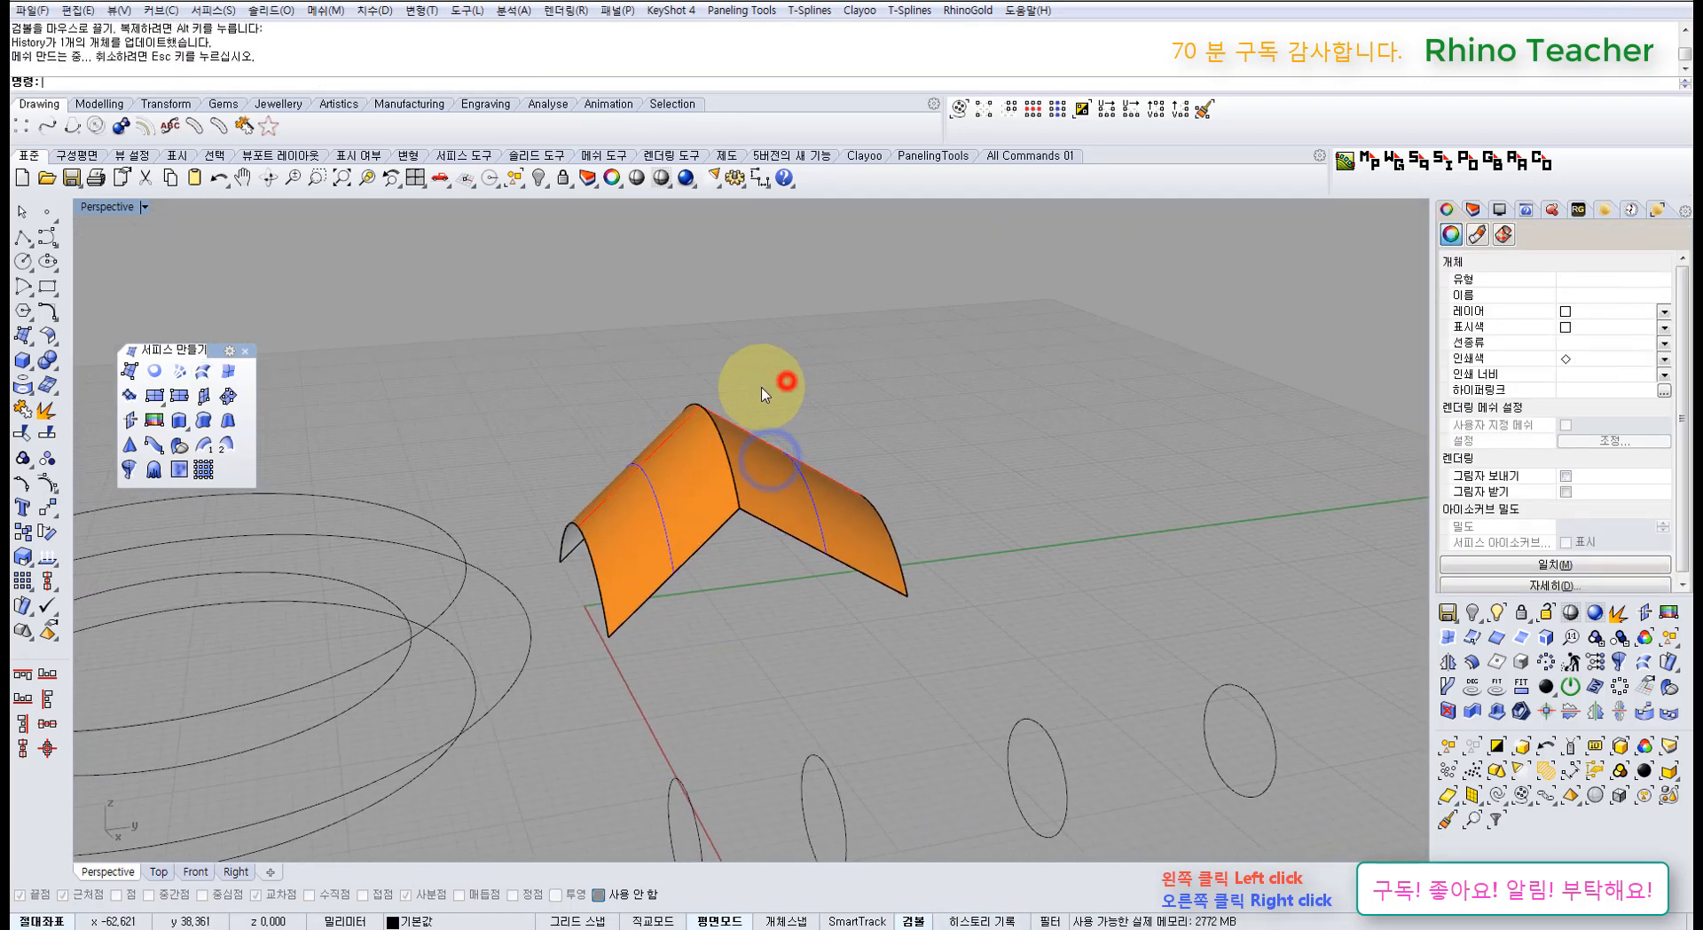
pyautogui.moveTo(716, 405); pyautogui.dragTo(767, 435, button='right')
pyautogui.click(768, 437)
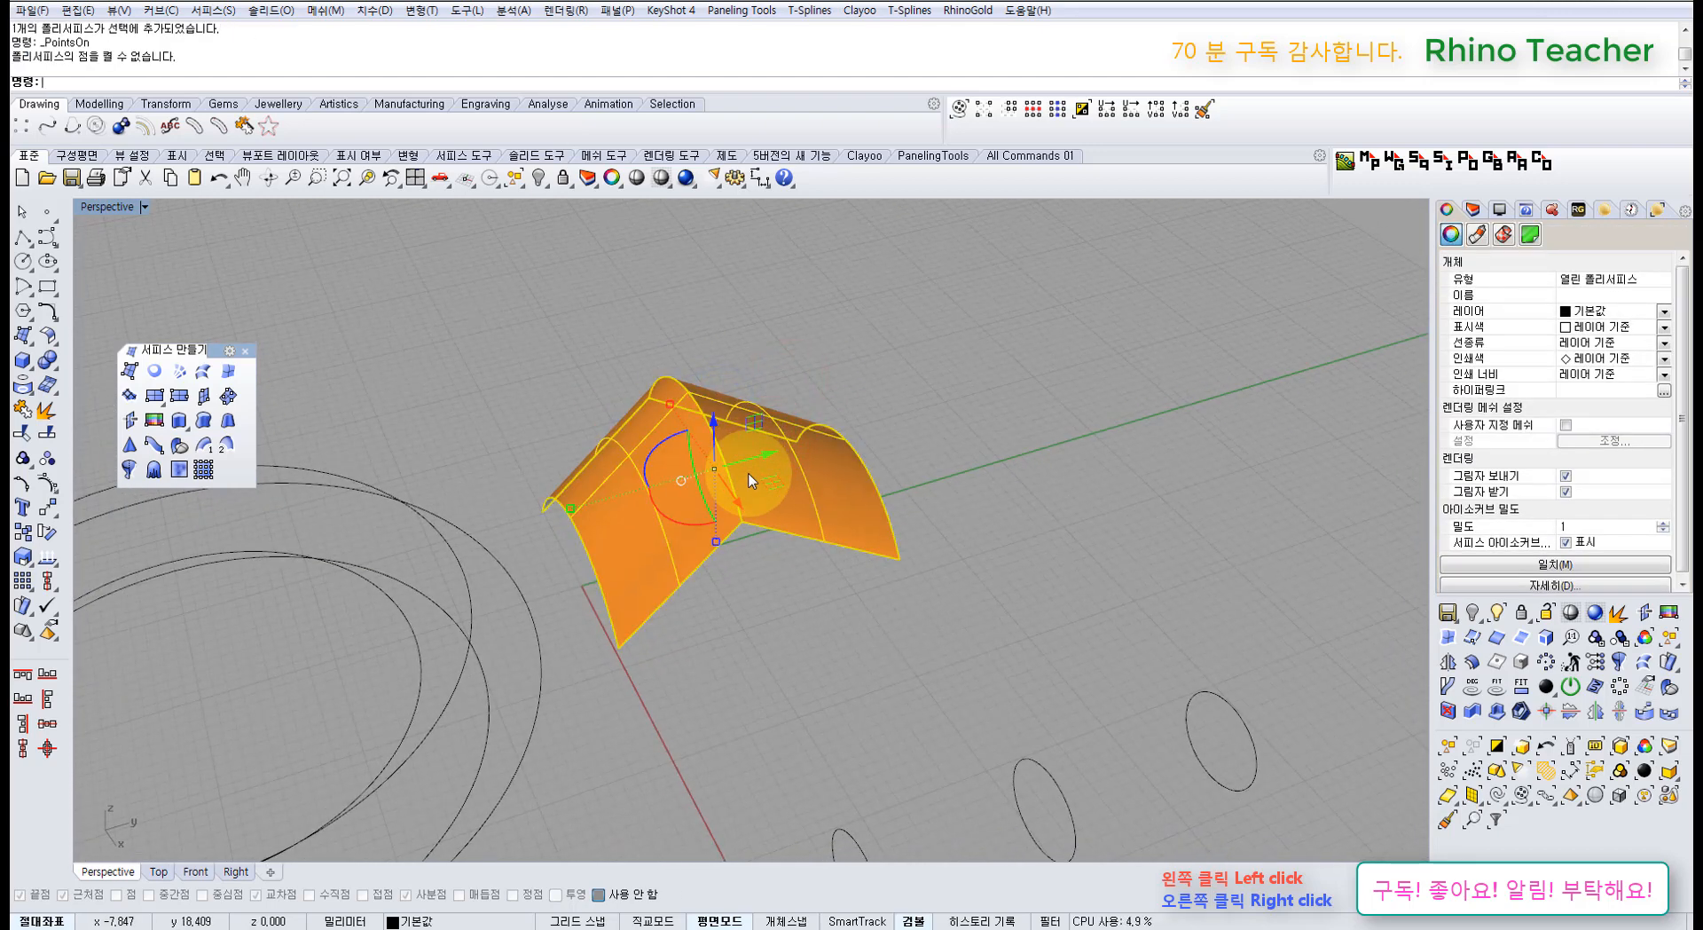
# Step: Explode the vaulted polysurface and show control points on both split surfaces, undoing the edit
pyautogui.click(821, 584)
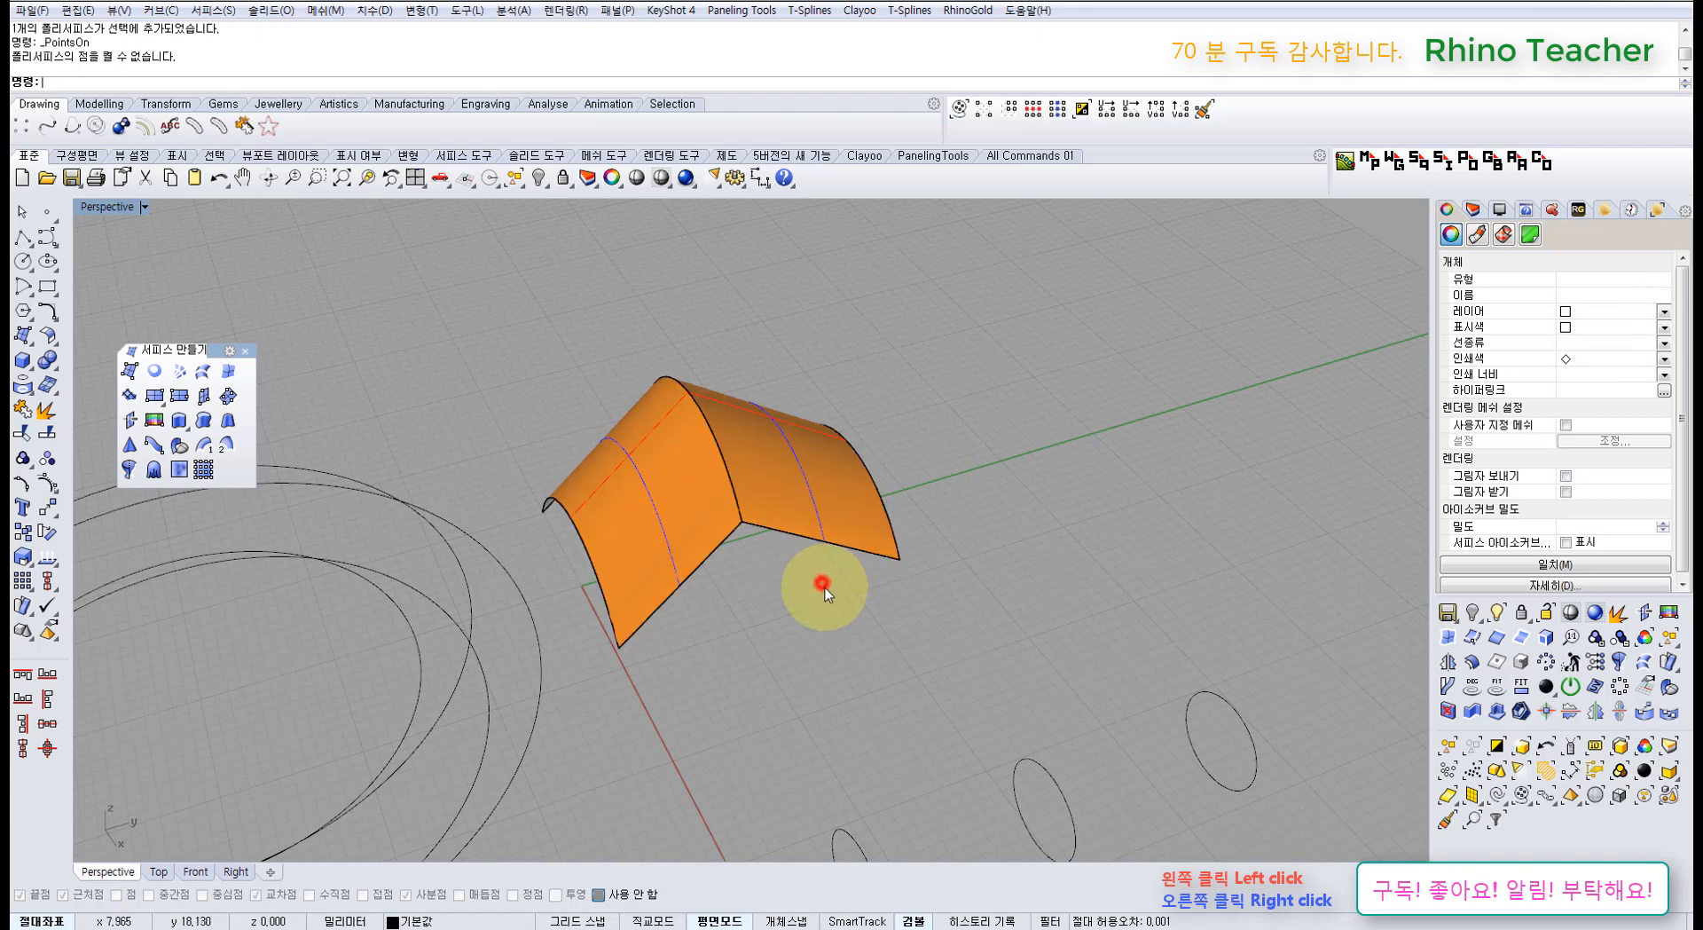
pyautogui.click(808, 502)
pyautogui.click(46, 409)
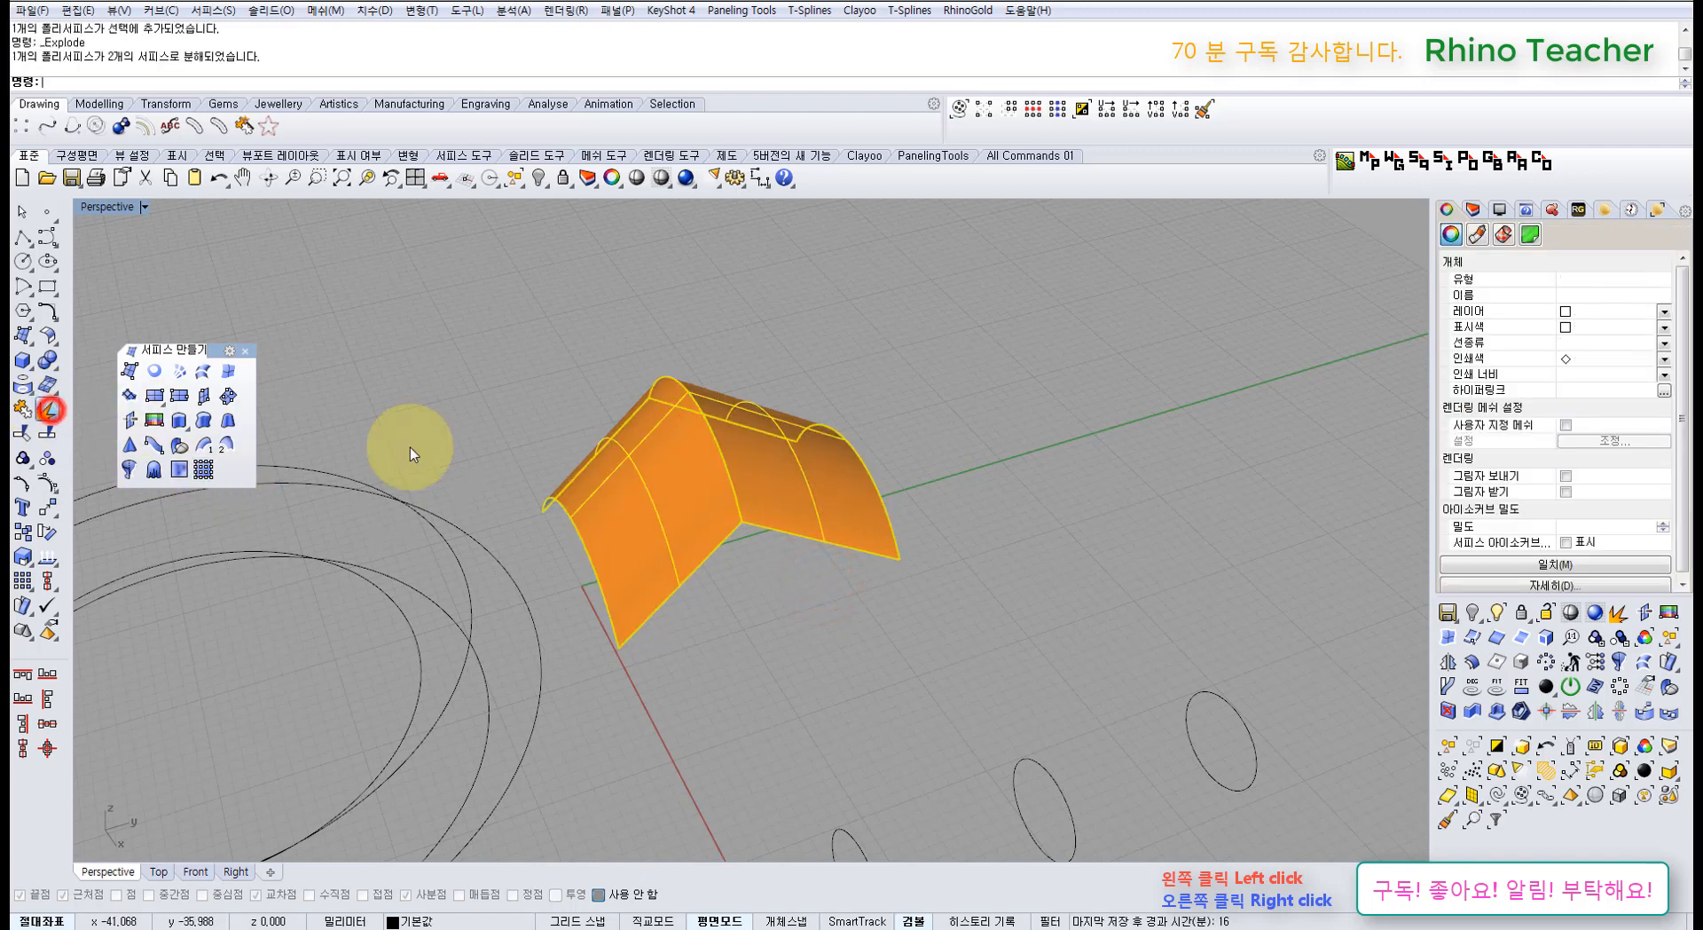
pyautogui.click(851, 504)
pyautogui.click(825, 621)
pyautogui.click(785, 465)
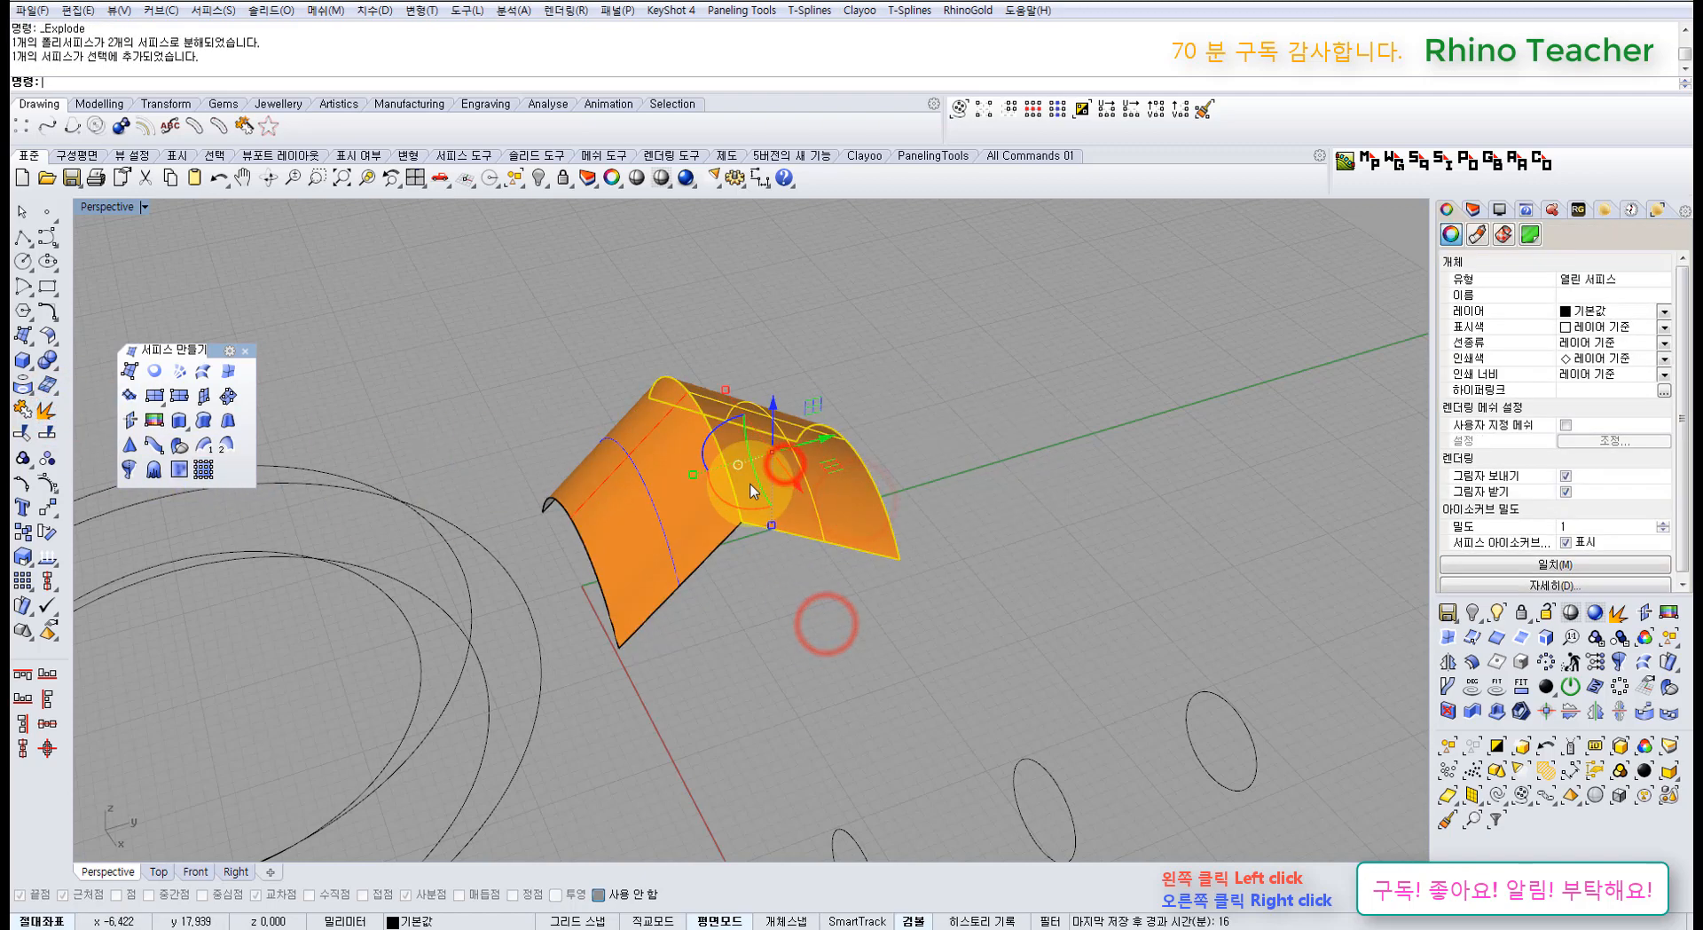
pyautogui.press('F10')
pyautogui.click(686, 528)
pyautogui.press('F10')
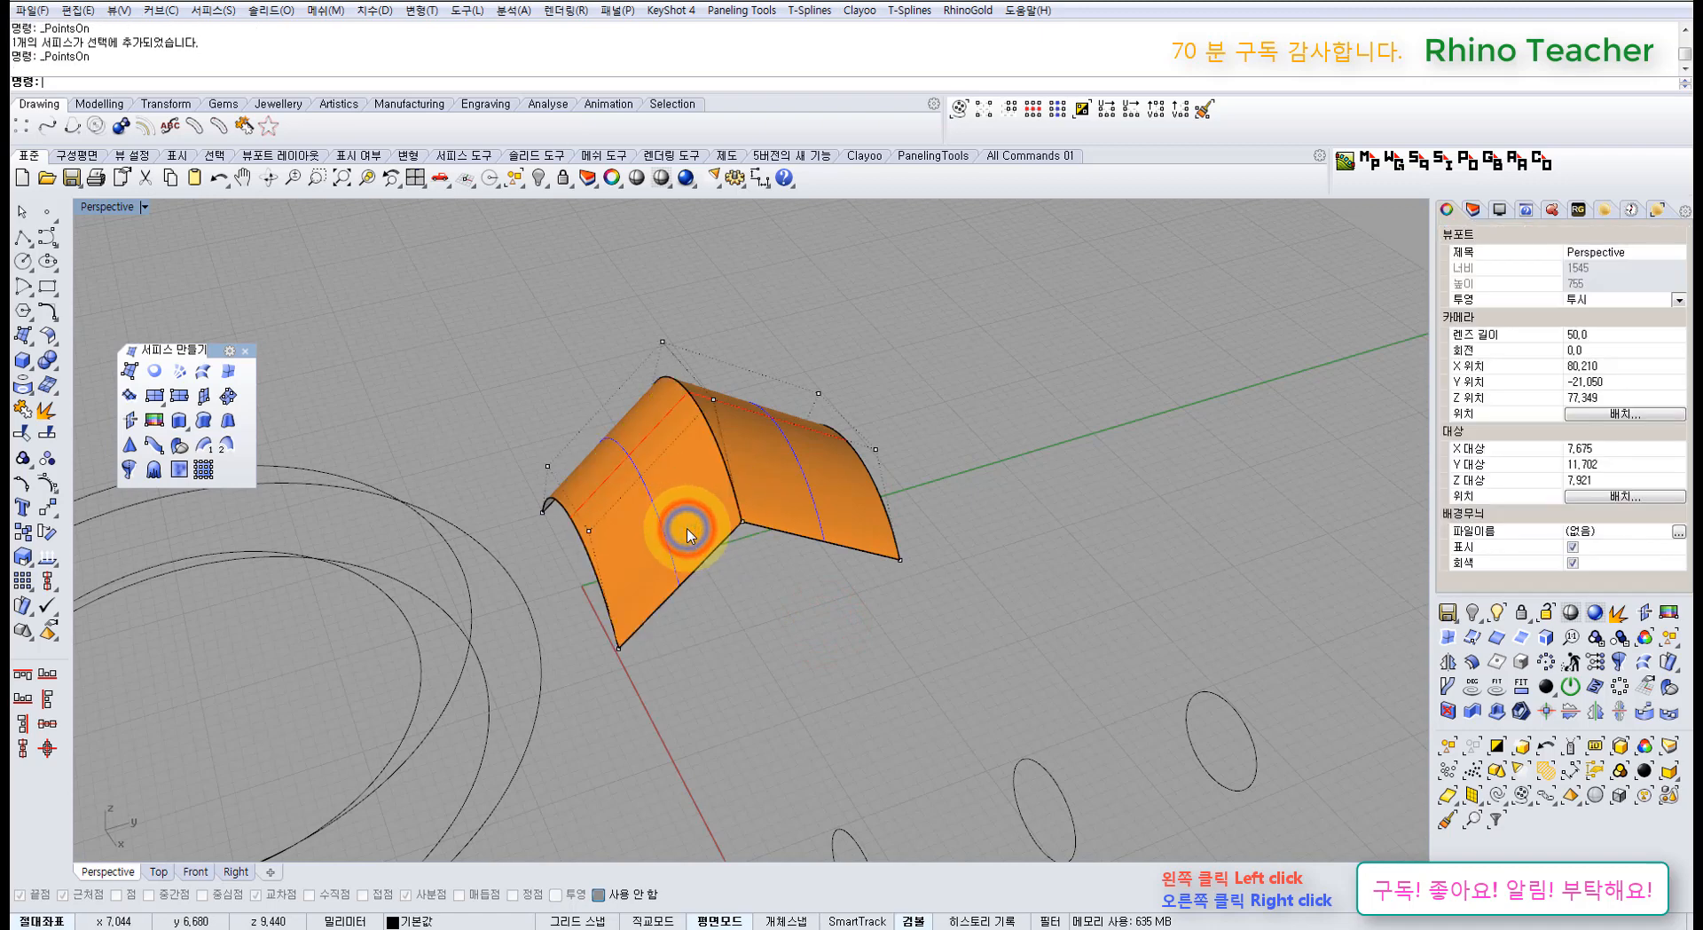
pyautogui.hotkey('ctrl', 'z')
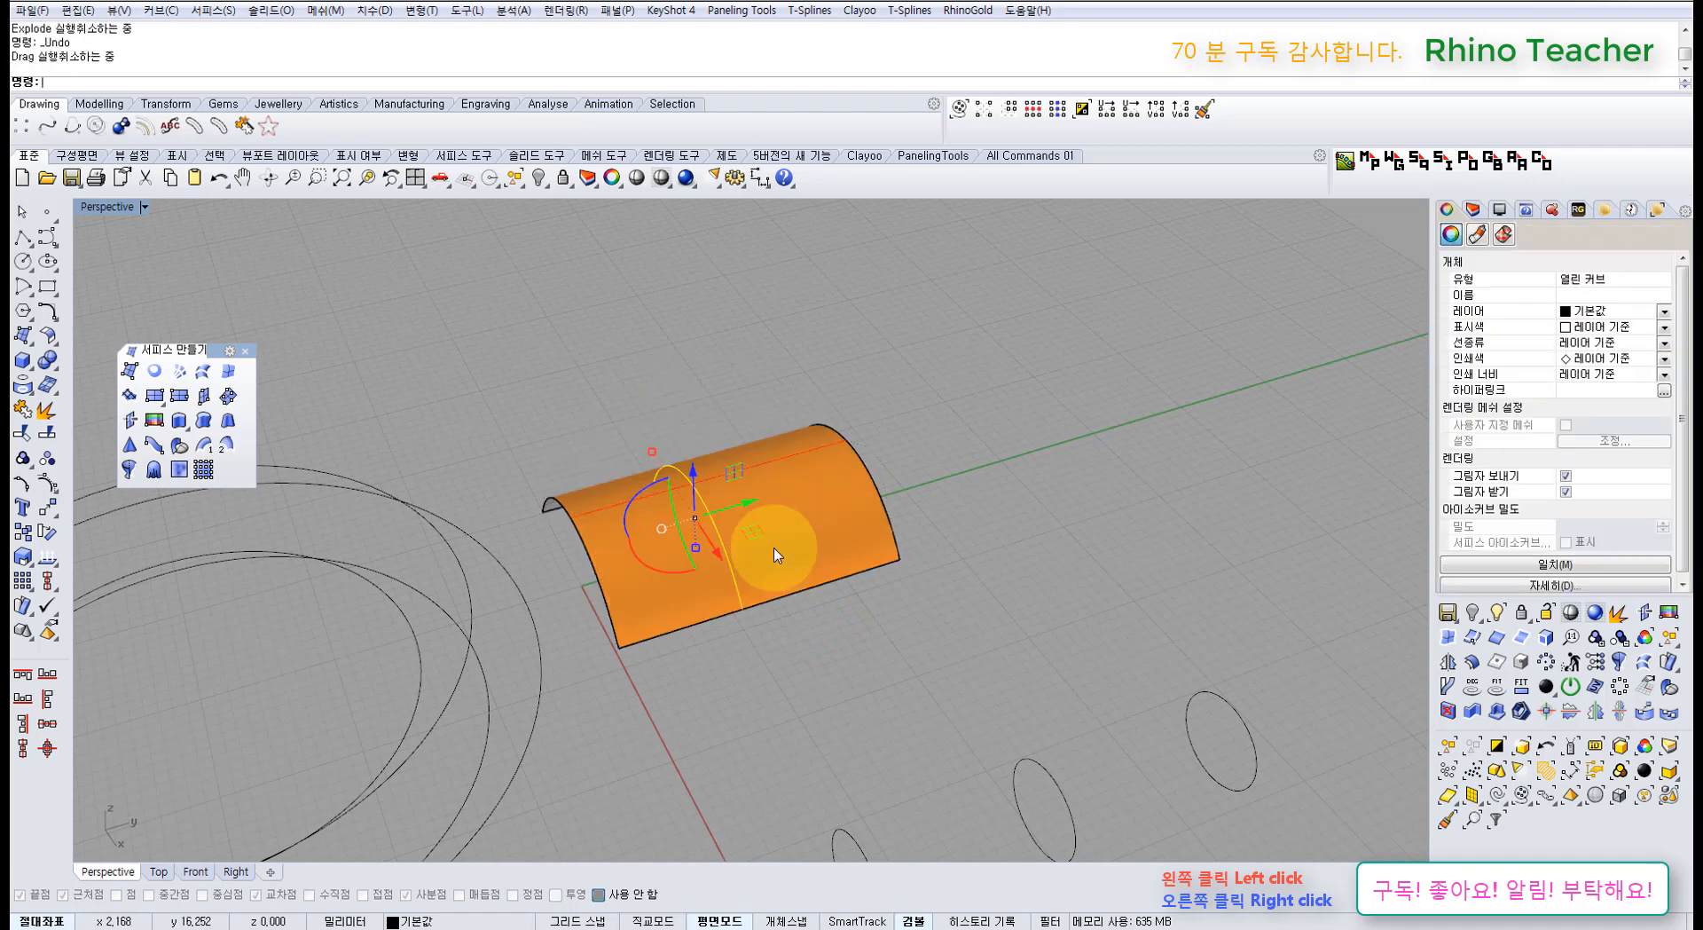
# Step: Raise the arc curve under the arch to bend the surface upward, then undo
pyautogui.click(843, 620)
pyautogui.moveTo(773, 596); pyautogui.dragTo(727, 569, button='right')
pyautogui.click(726, 570)
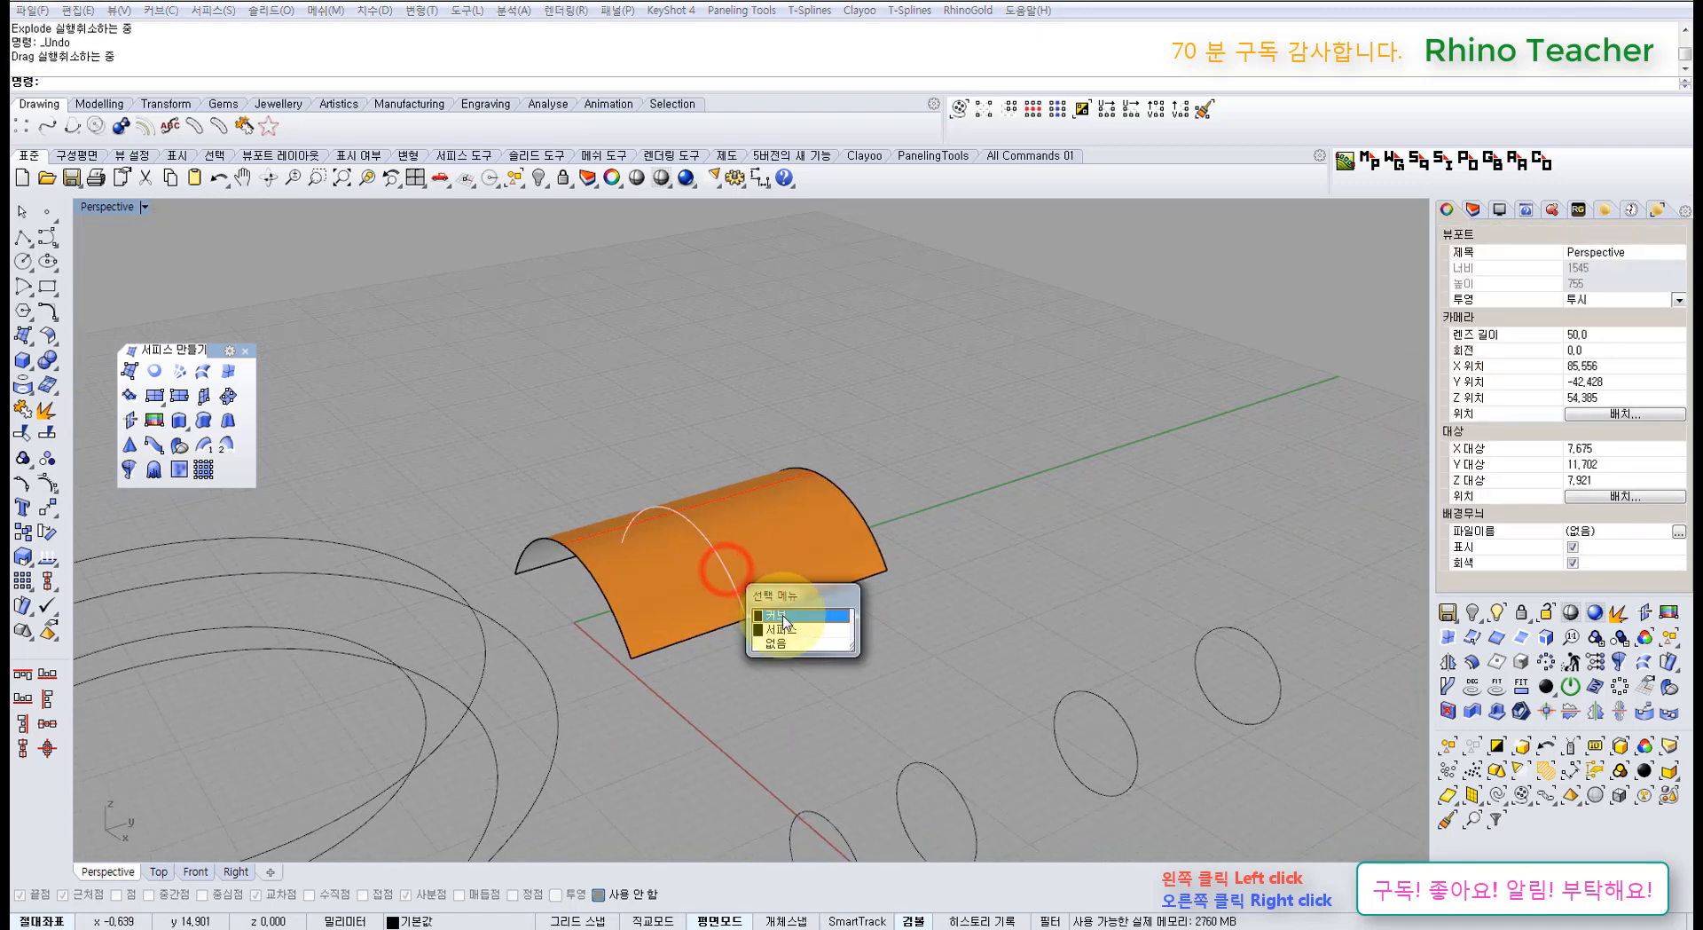
pyautogui.click(784, 615)
pyautogui.moveTo(677, 495); pyautogui.dragTo(679, 395)
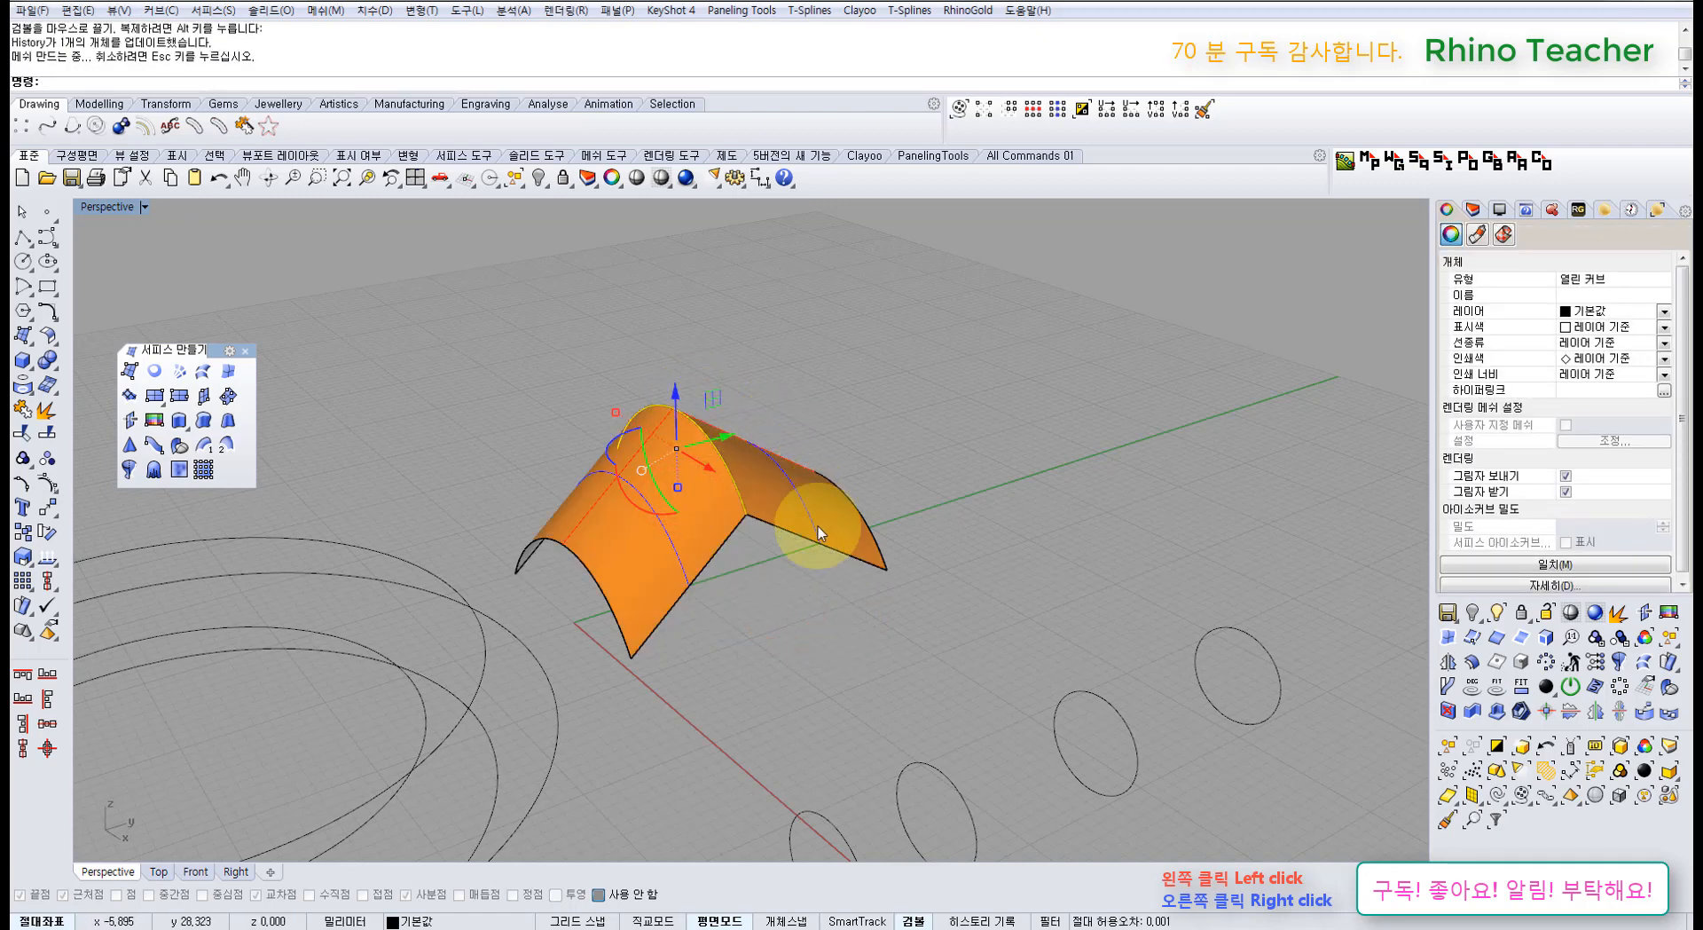
pyautogui.hotkey('ctrl', 'z')
# Step: Delete the orange arch surface, leaving the arc curves
pyautogui.scroll(-5, 823, 599)
pyautogui.moveTo(799, 620); pyautogui.dragTo(856, 636, button='right')
pyautogui.press('Escape')
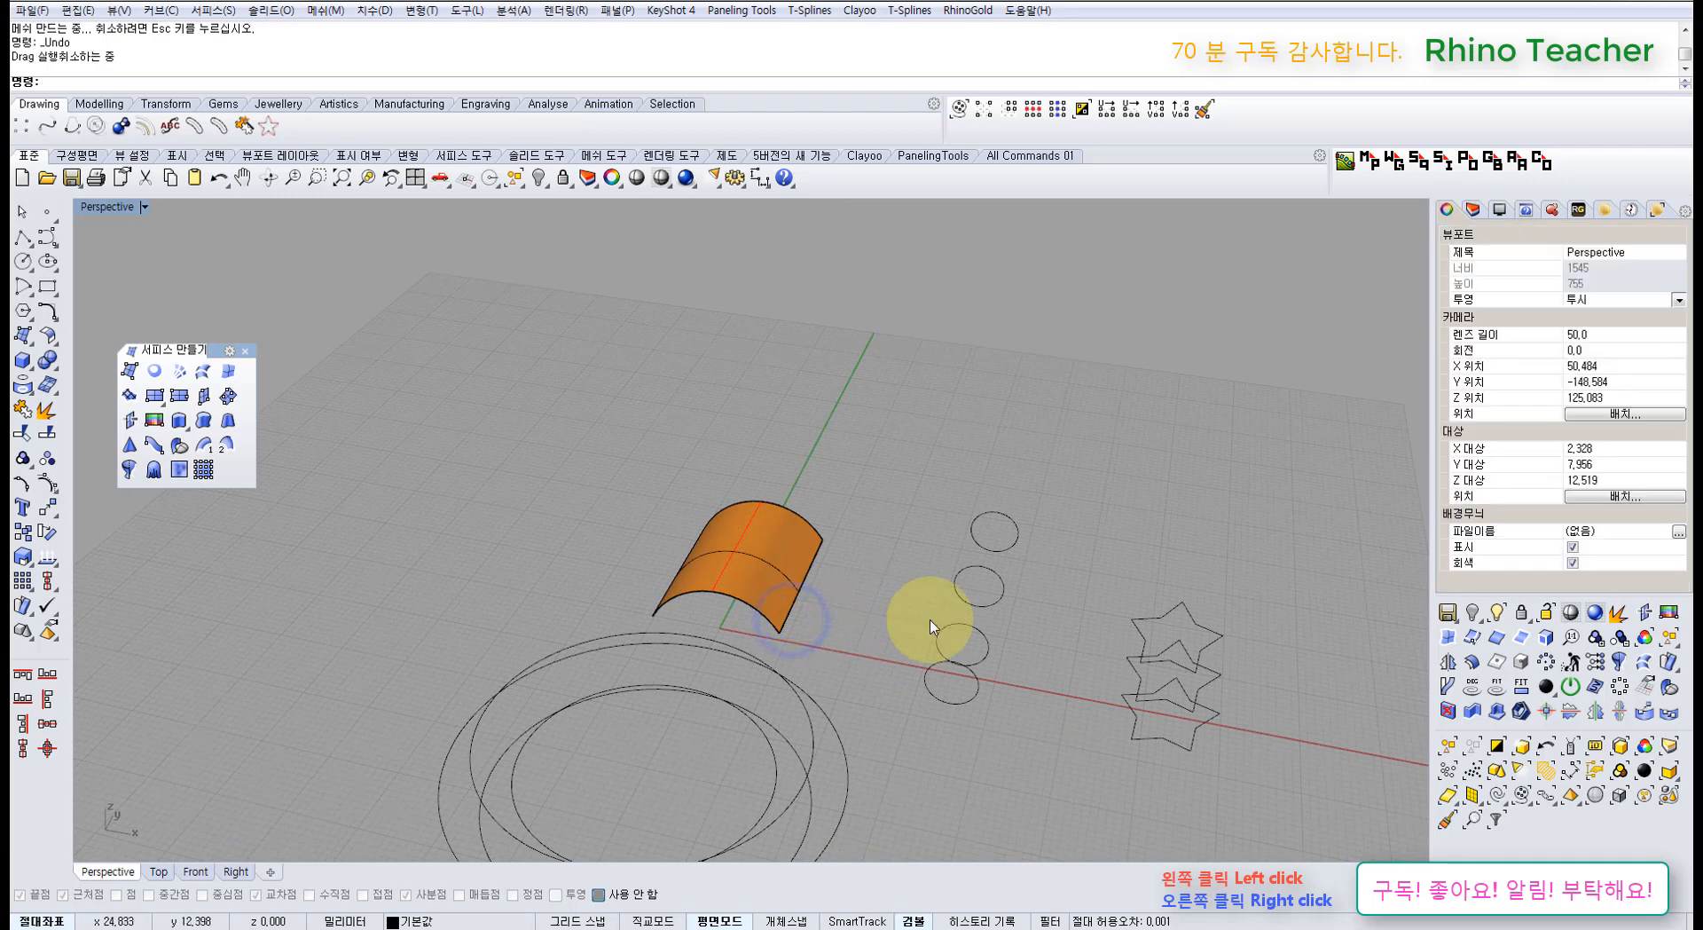
pyautogui.keyDown('shift'); pyautogui.moveTo(958, 625); pyautogui.dragTo(709, 498, button='right'); pyautogui.keyUp('shift')
pyautogui.click(705, 494)
pyautogui.press('Delete')
pyautogui.moveTo(825, 554); pyautogui.dragTo(913, 645, button='right')
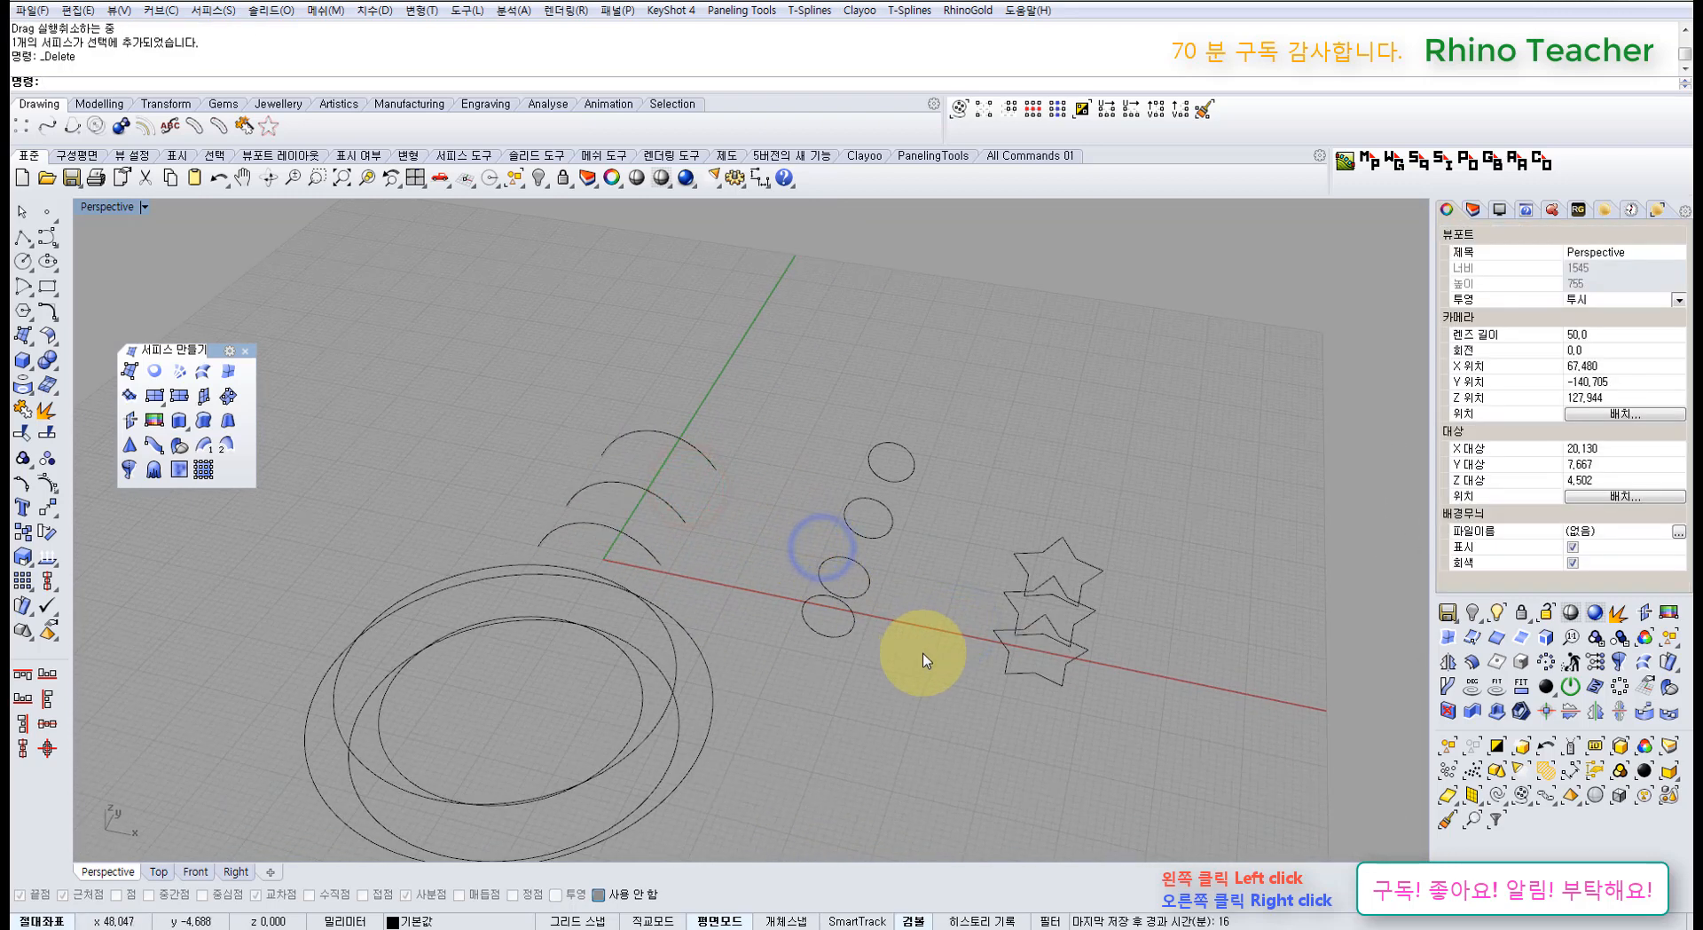
# Step: Loft the four circles into a tube using the Straight sections style
pyautogui.click(202, 374)
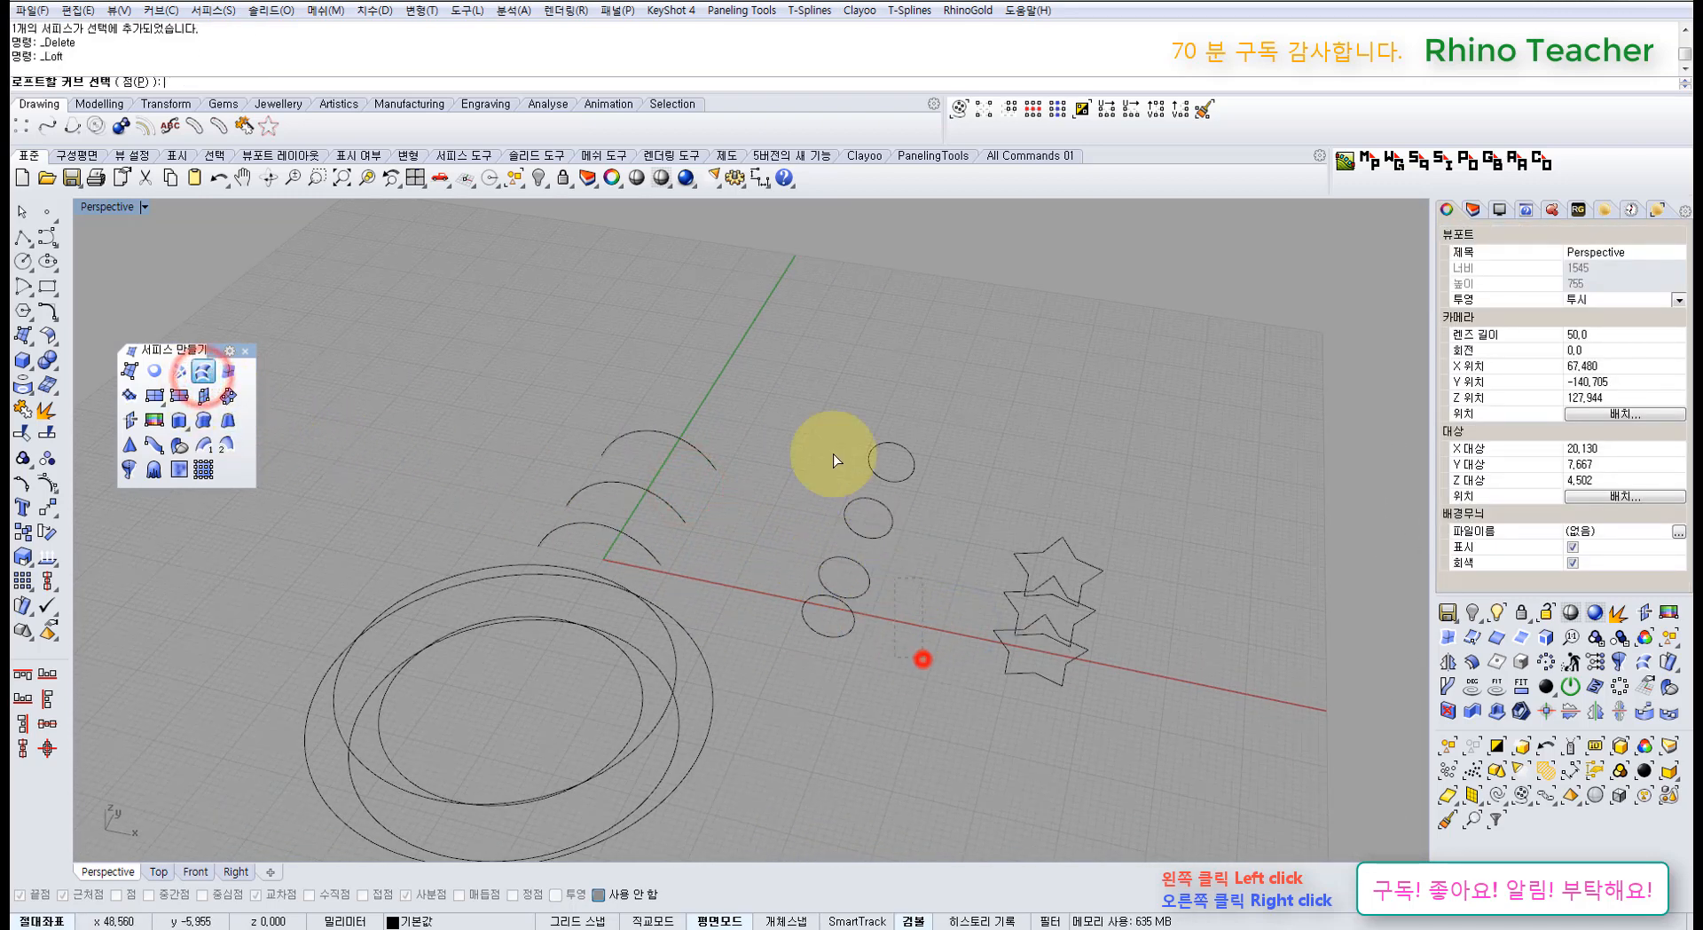
pyautogui.moveTo(833, 454); pyautogui.dragTo(806, 404)
pyautogui.rightClick(804, 401)
pyautogui.moveTo(915, 516); pyautogui.dragTo(785, 448, button='right')
pyautogui.scroll(6, 836, 604)
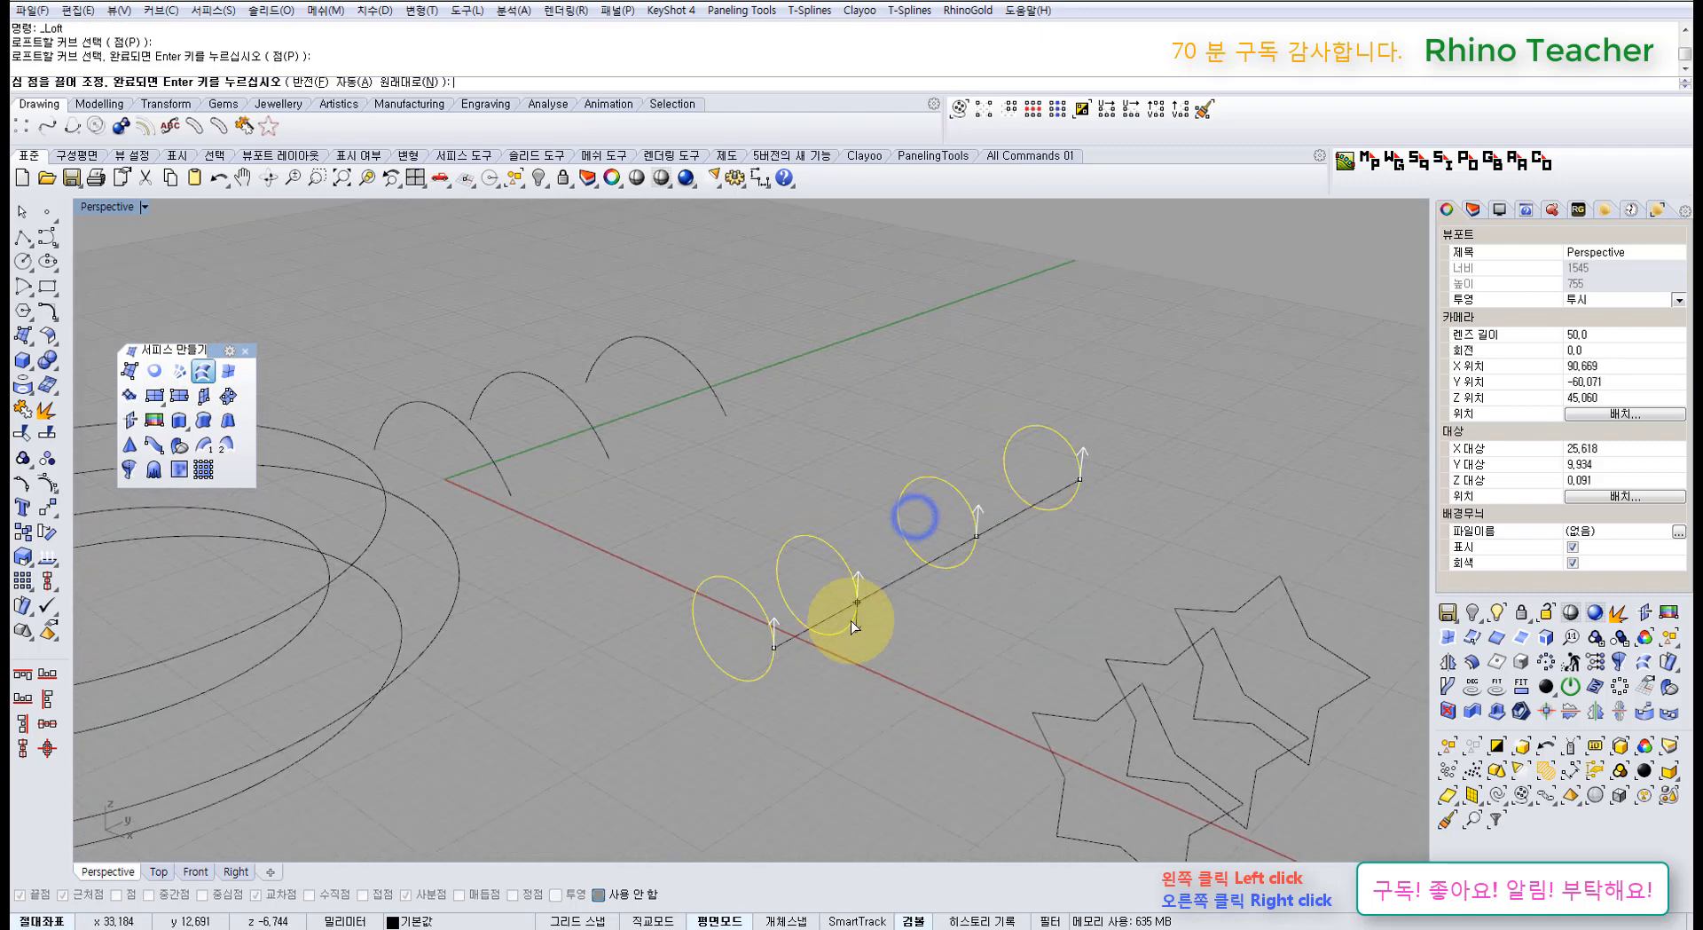
pyautogui.moveTo(850, 620); pyautogui.dragTo(722, 653, button='right')
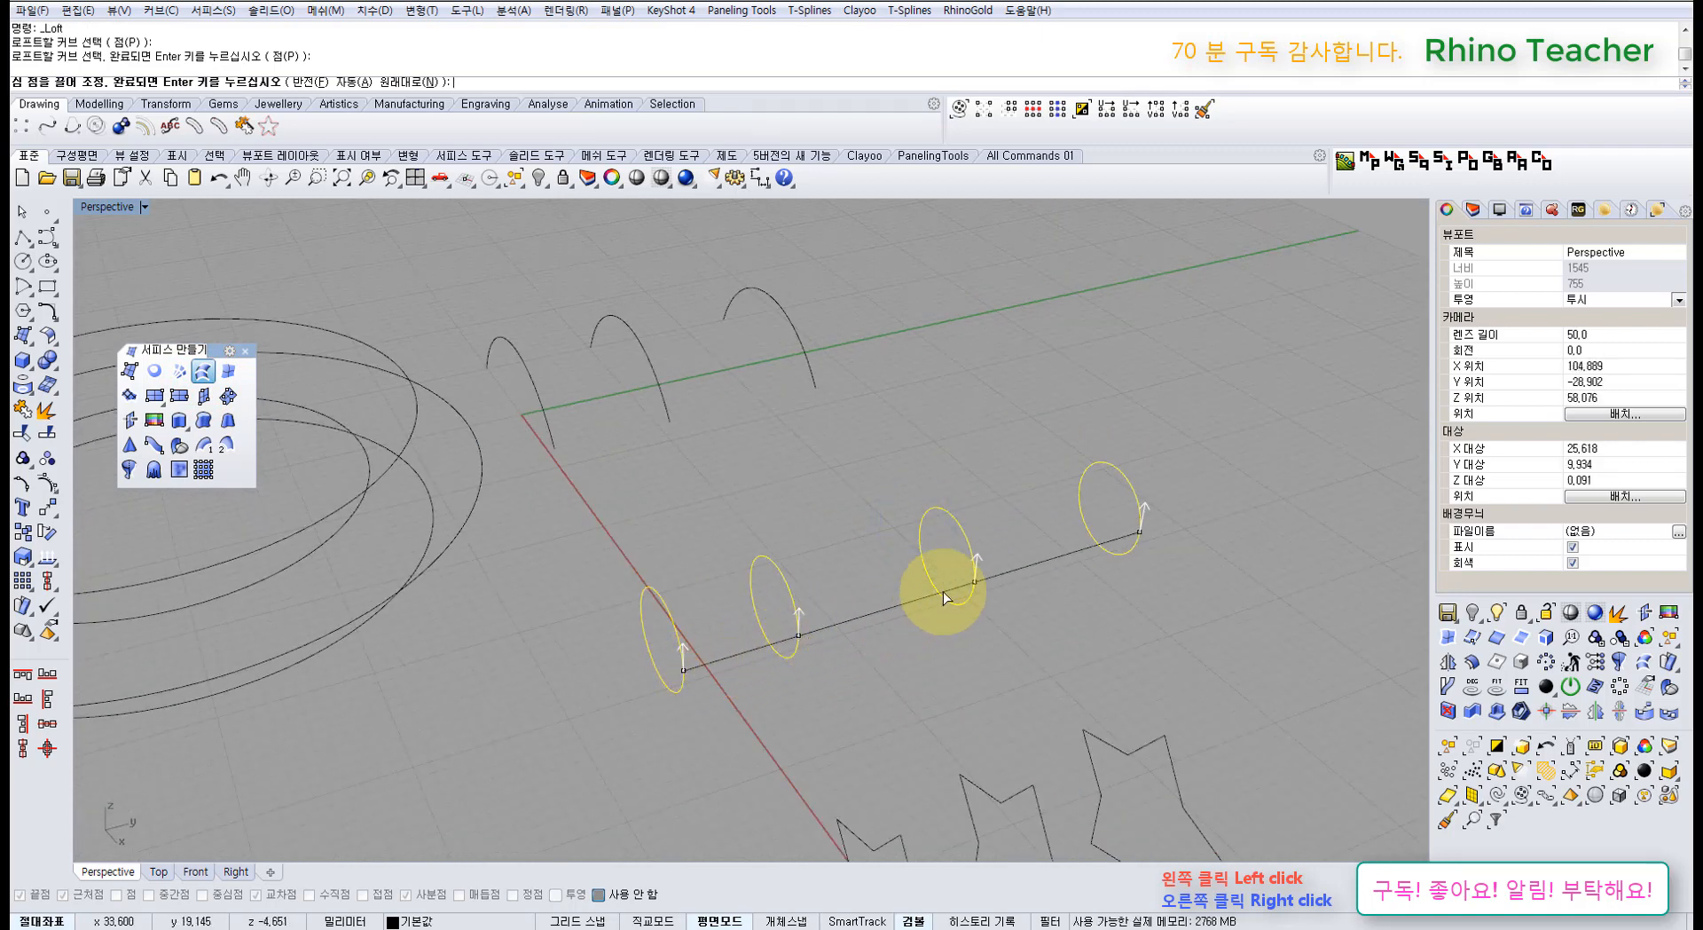
pyautogui.moveTo(864, 636); pyautogui.dragTo(1027, 626, button='right')
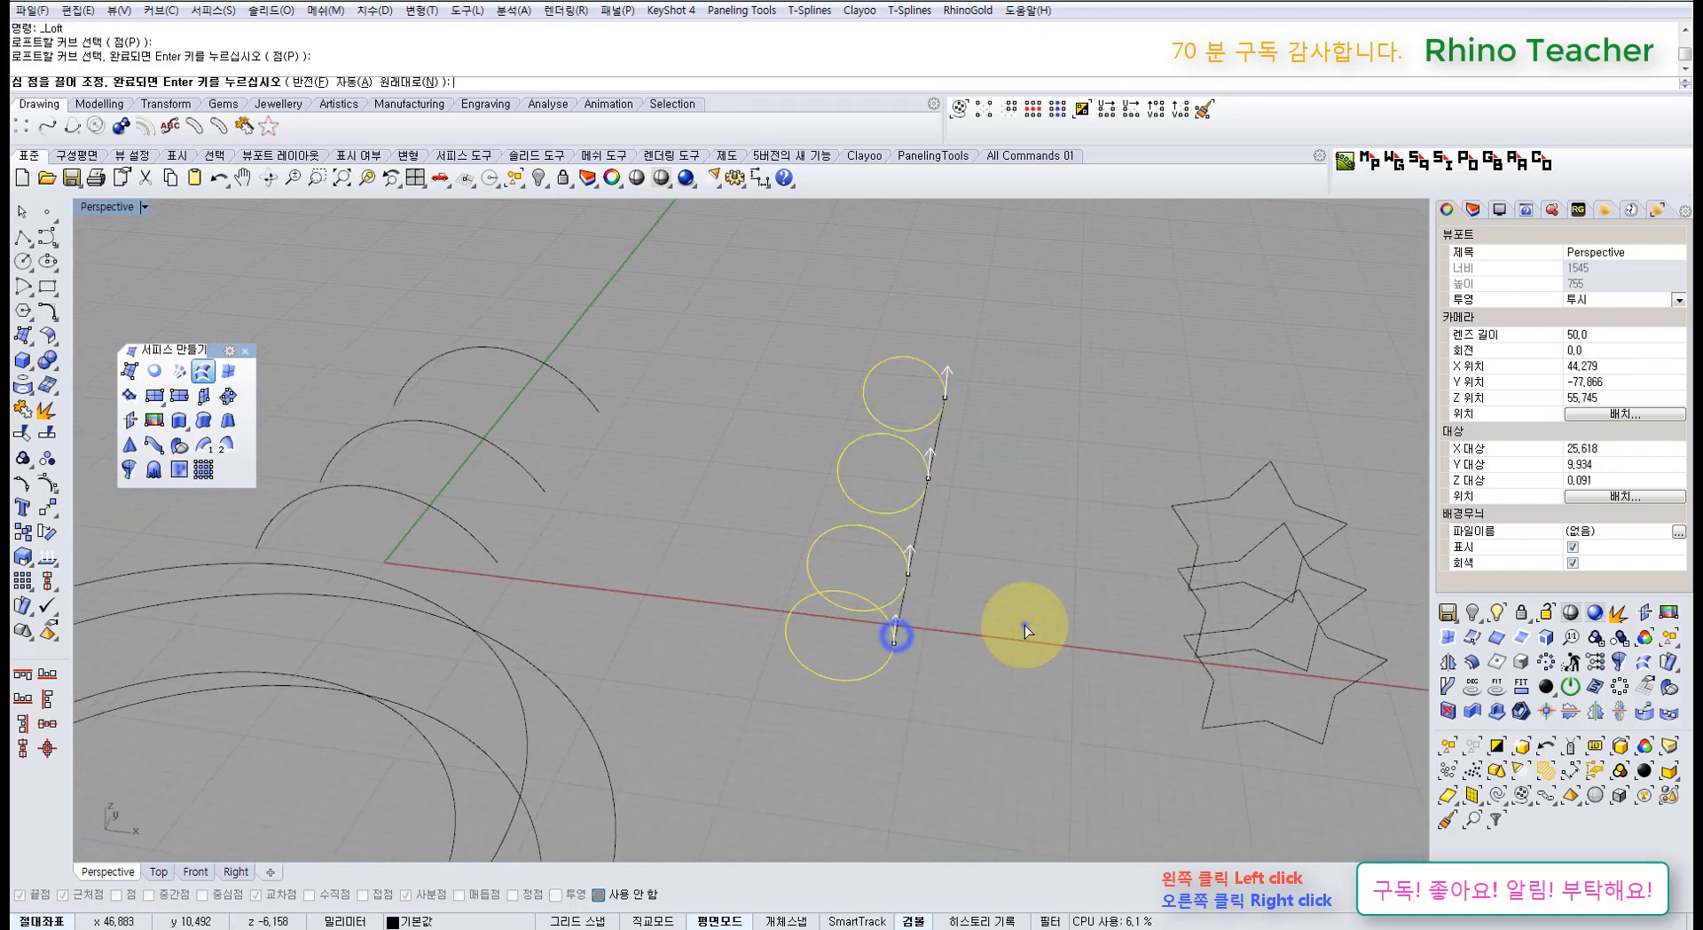
pyautogui.rightClick(1022, 626)
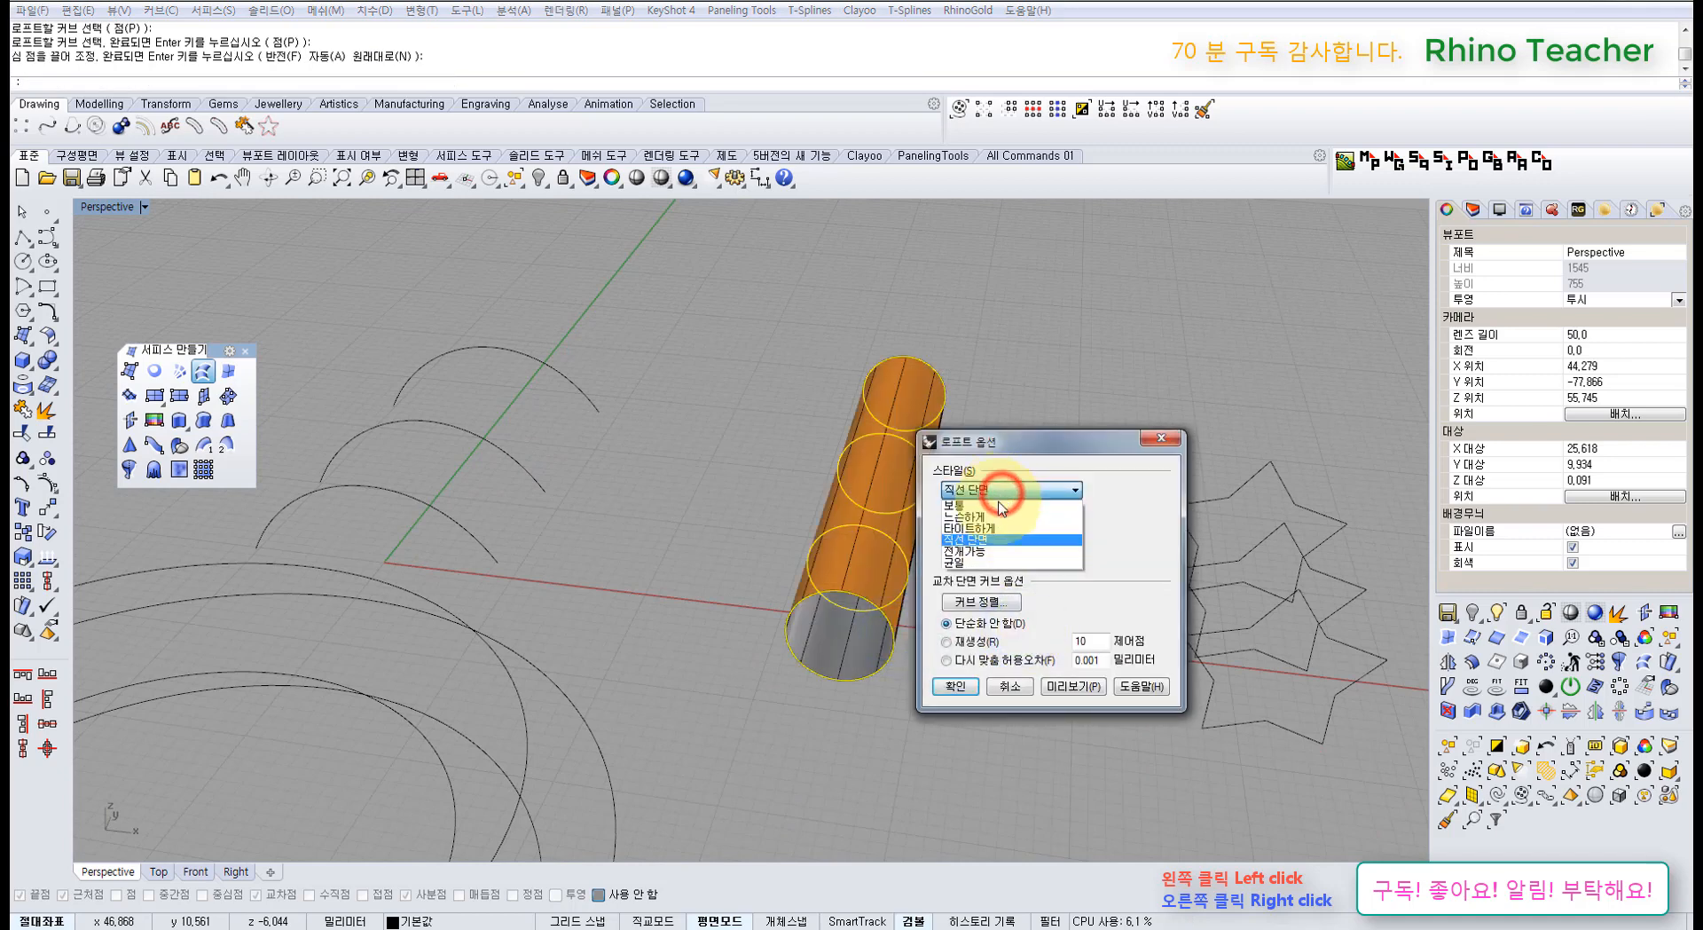
pyautogui.click(989, 543)
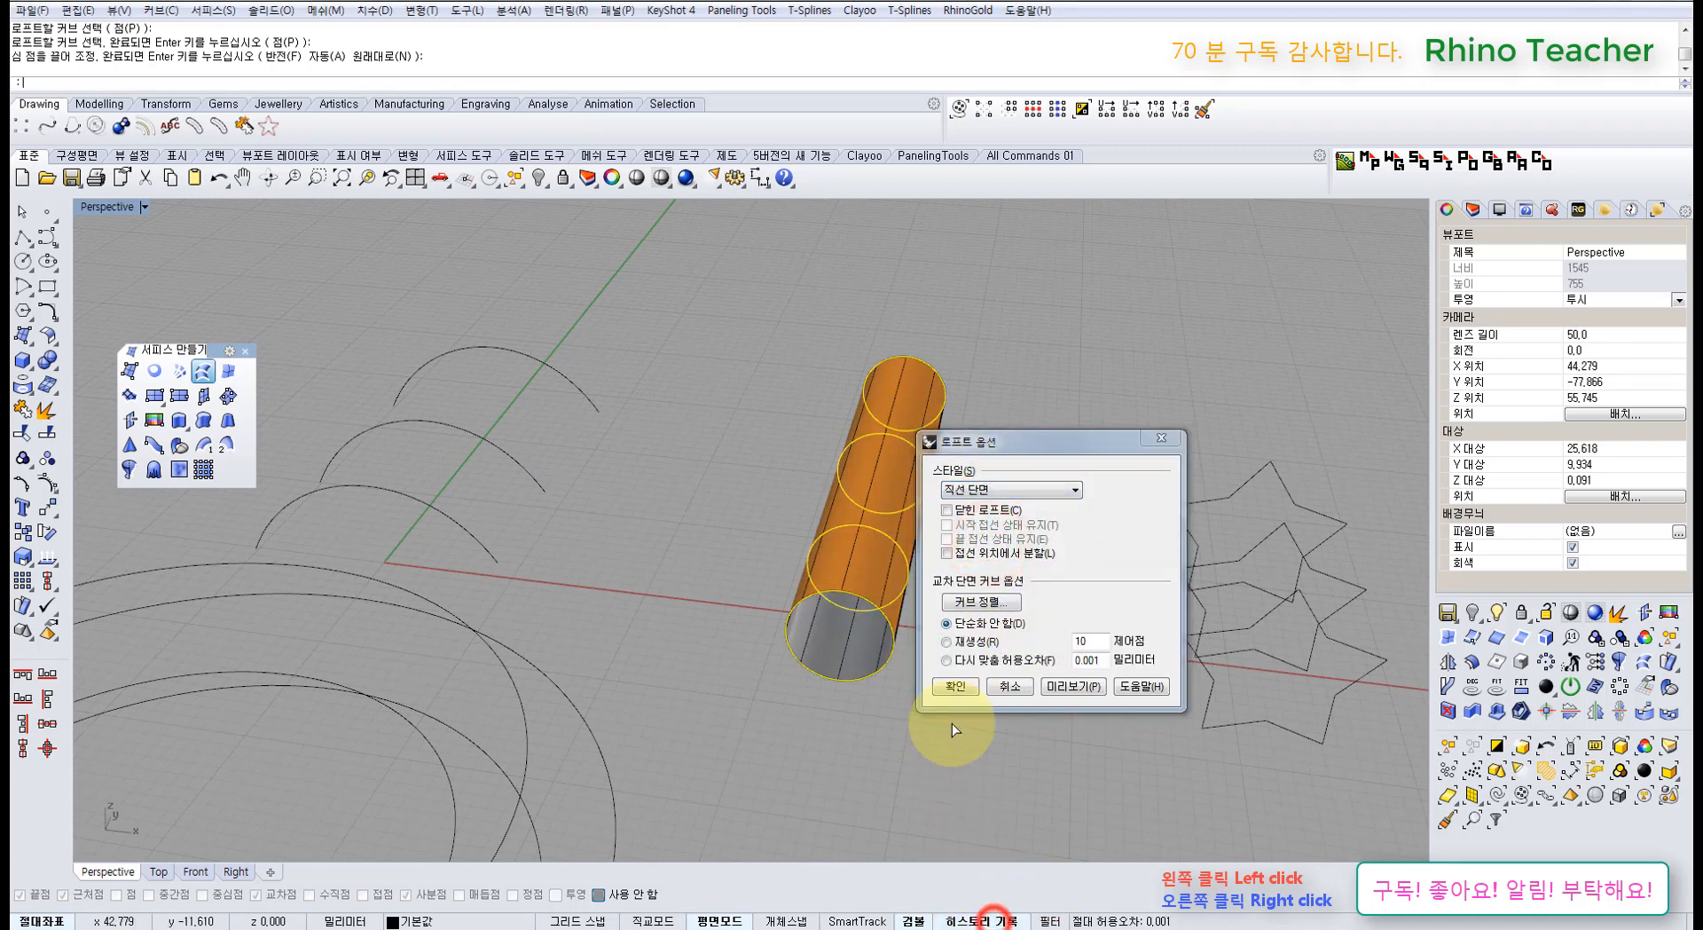
pyautogui.click(954, 683)
pyautogui.click(977, 730)
# Step: Move and widen one circle to bend and bulge the tube, undoing each change
pyautogui.moveTo(876, 524); pyautogui.dragTo(769, 539, button='right')
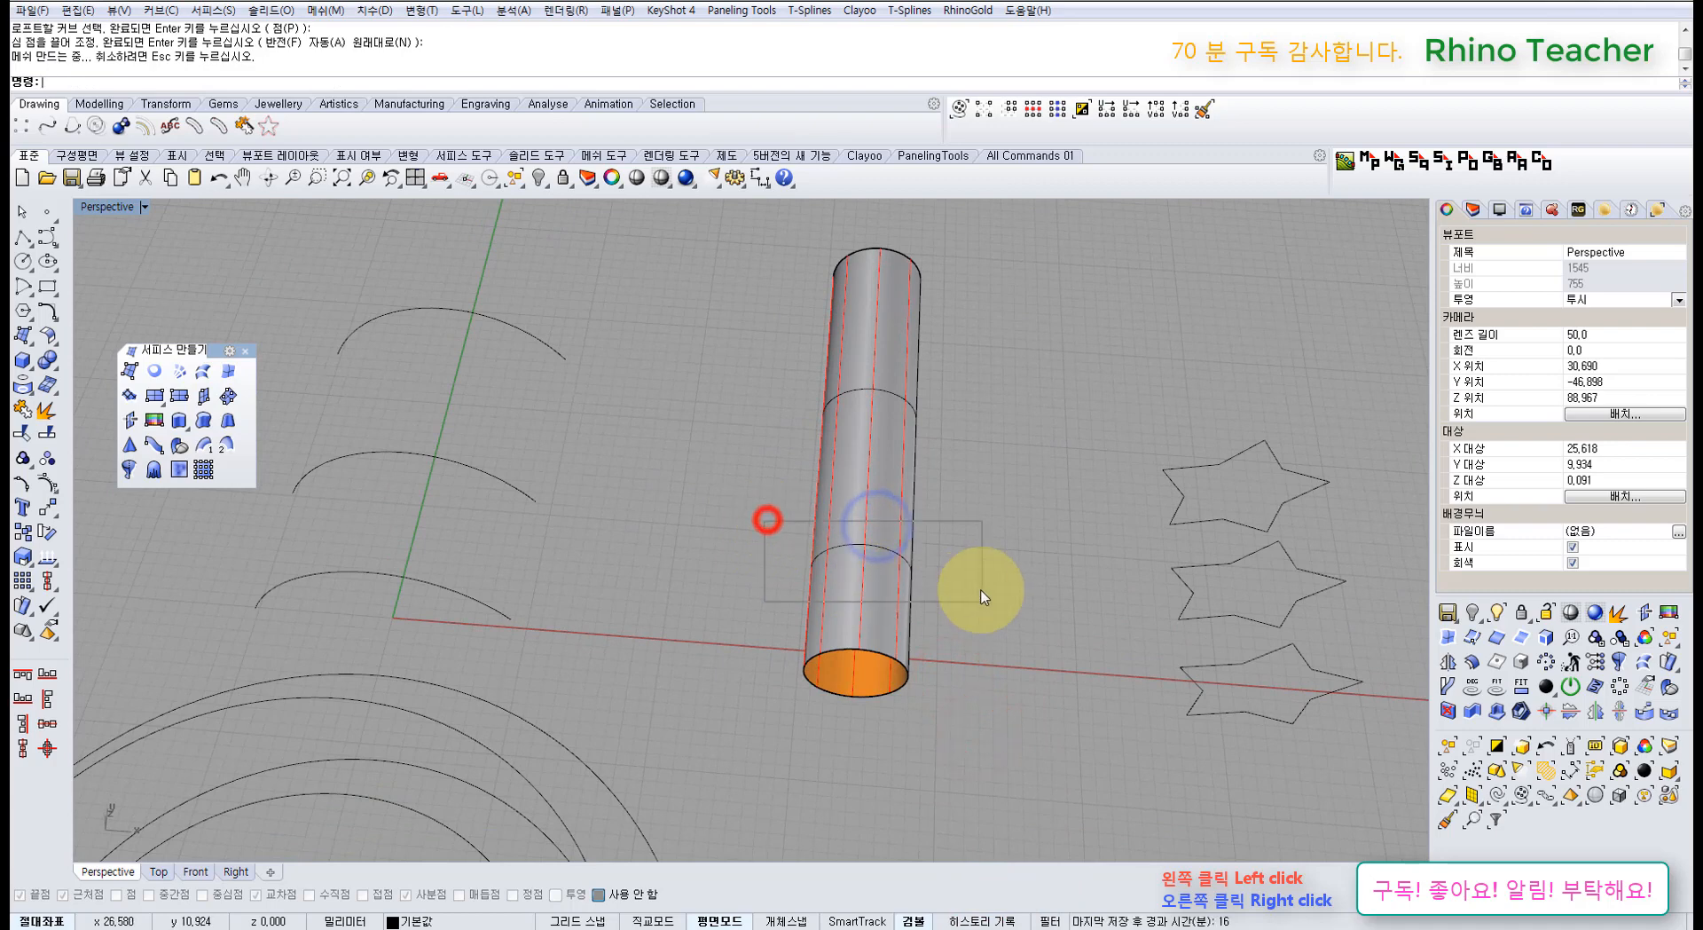
pyautogui.moveTo(928, 571); pyautogui.dragTo(790, 514, button='right')
pyautogui.click(792, 580)
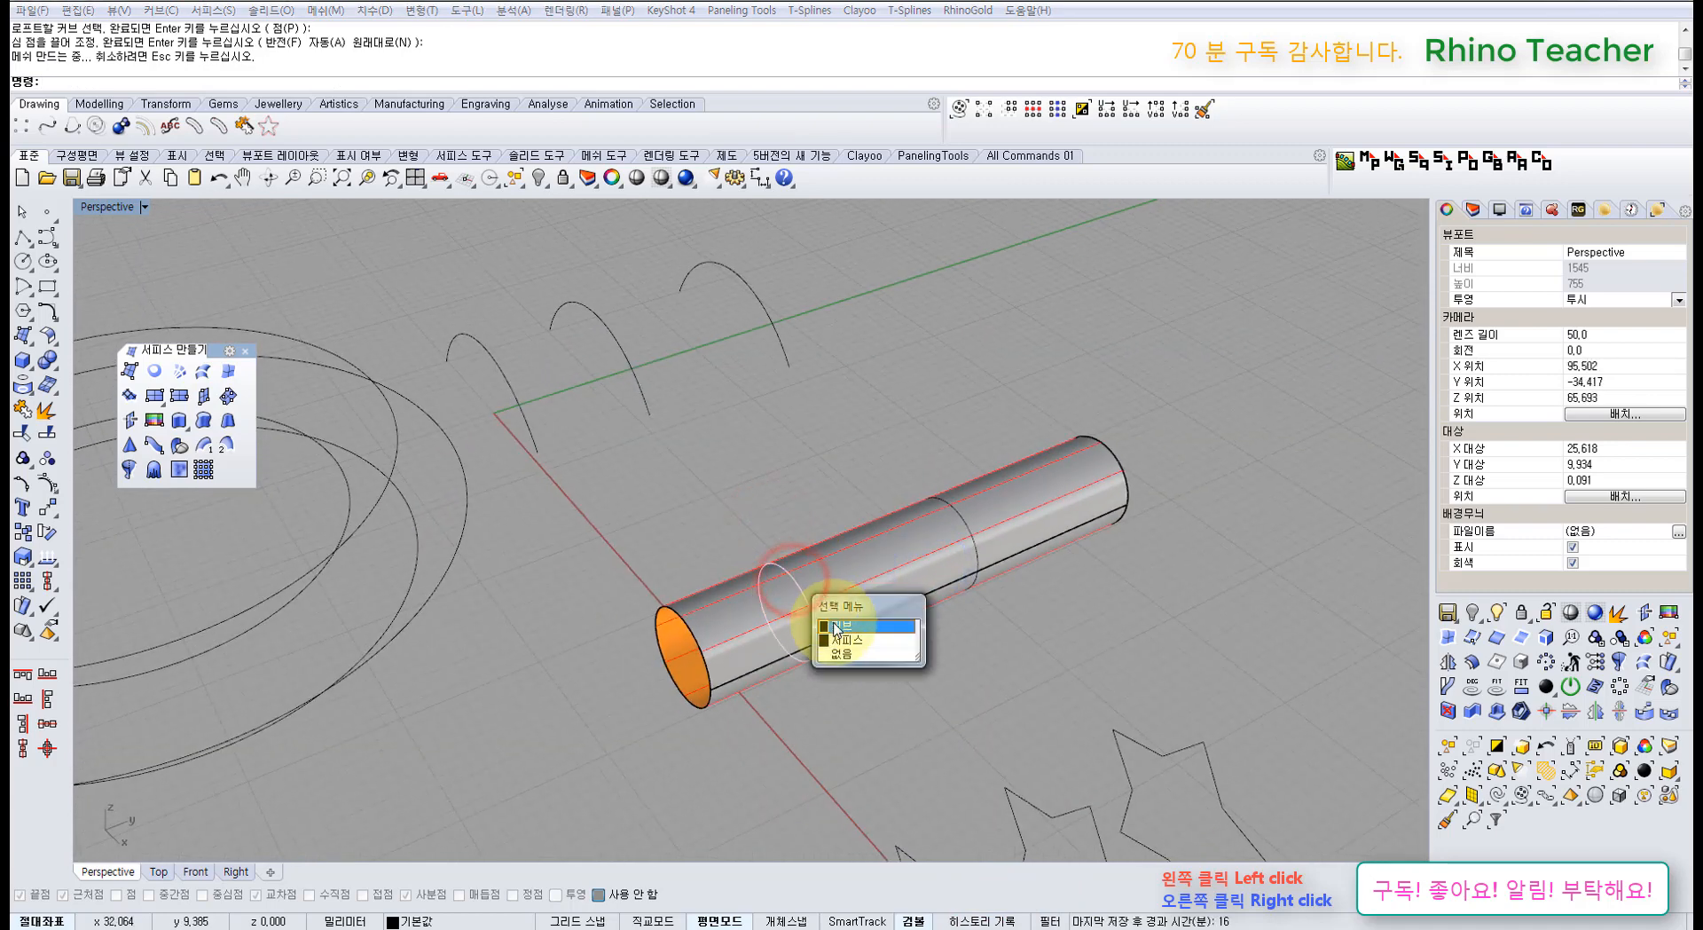
pyautogui.click(842, 626)
pyautogui.click(789, 562)
pyautogui.moveTo(845, 557); pyautogui.dragTo(837, 551)
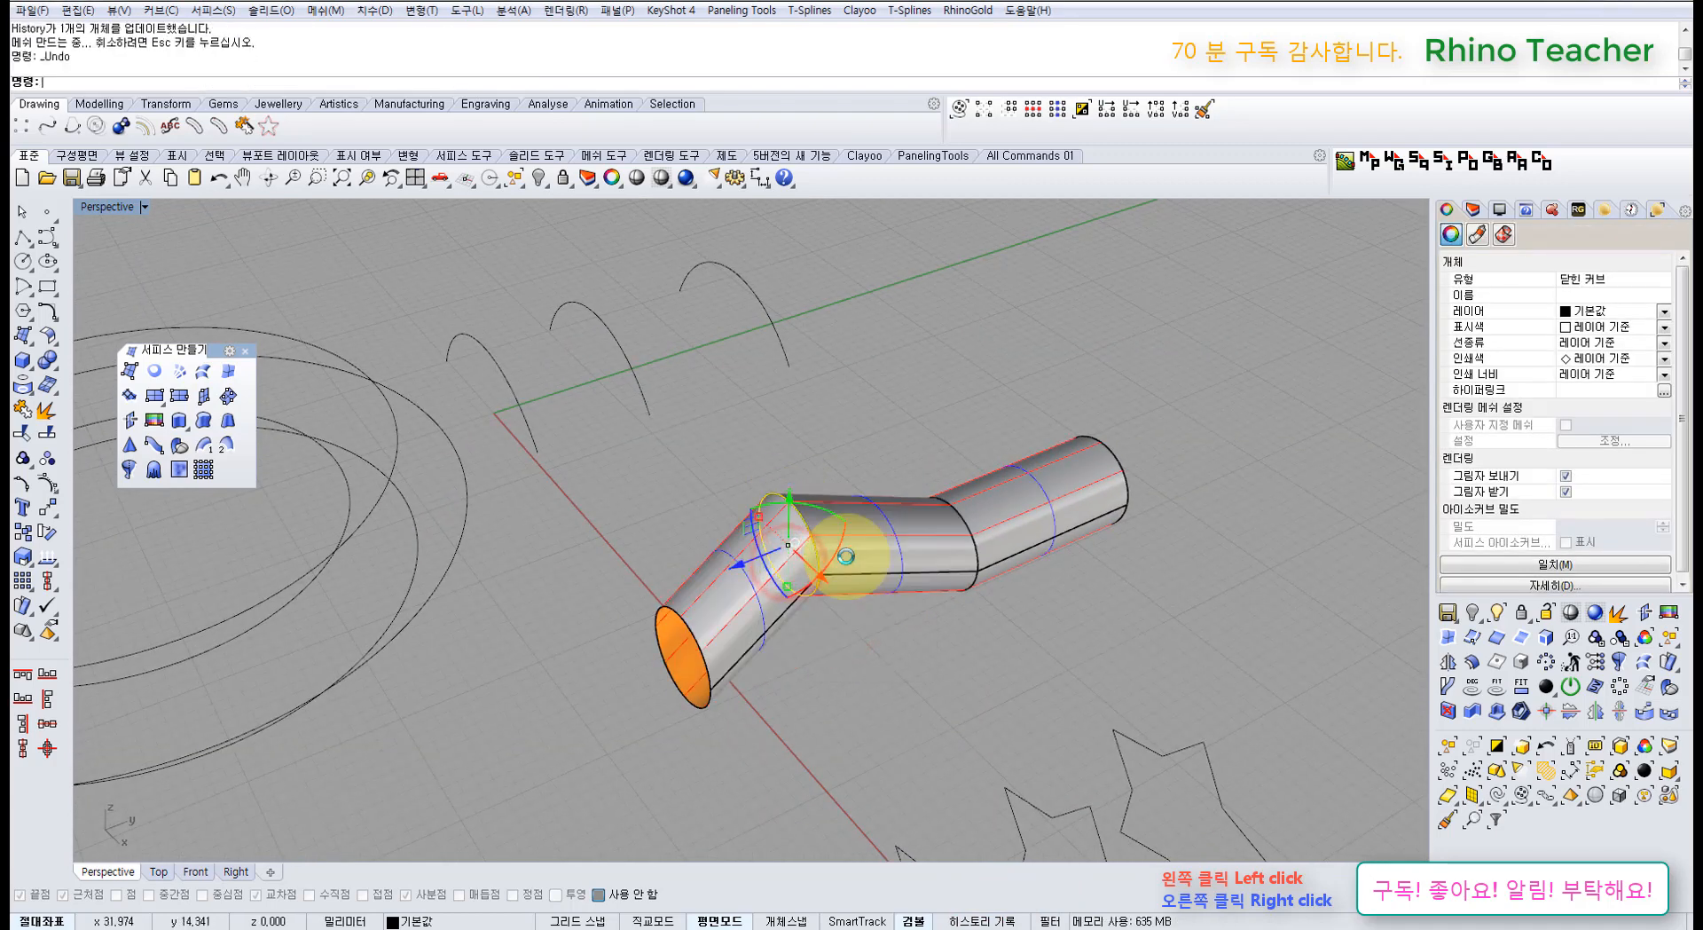
pyautogui.hotkey('ctrl', 'z')
pyautogui.moveTo(760, 582); pyautogui.dragTo(779, 589, button='right')
pyautogui.keyDown('shift'); pyautogui.moveTo(733, 575); pyautogui.dragTo(724, 556); pyautogui.keyUp('shift')
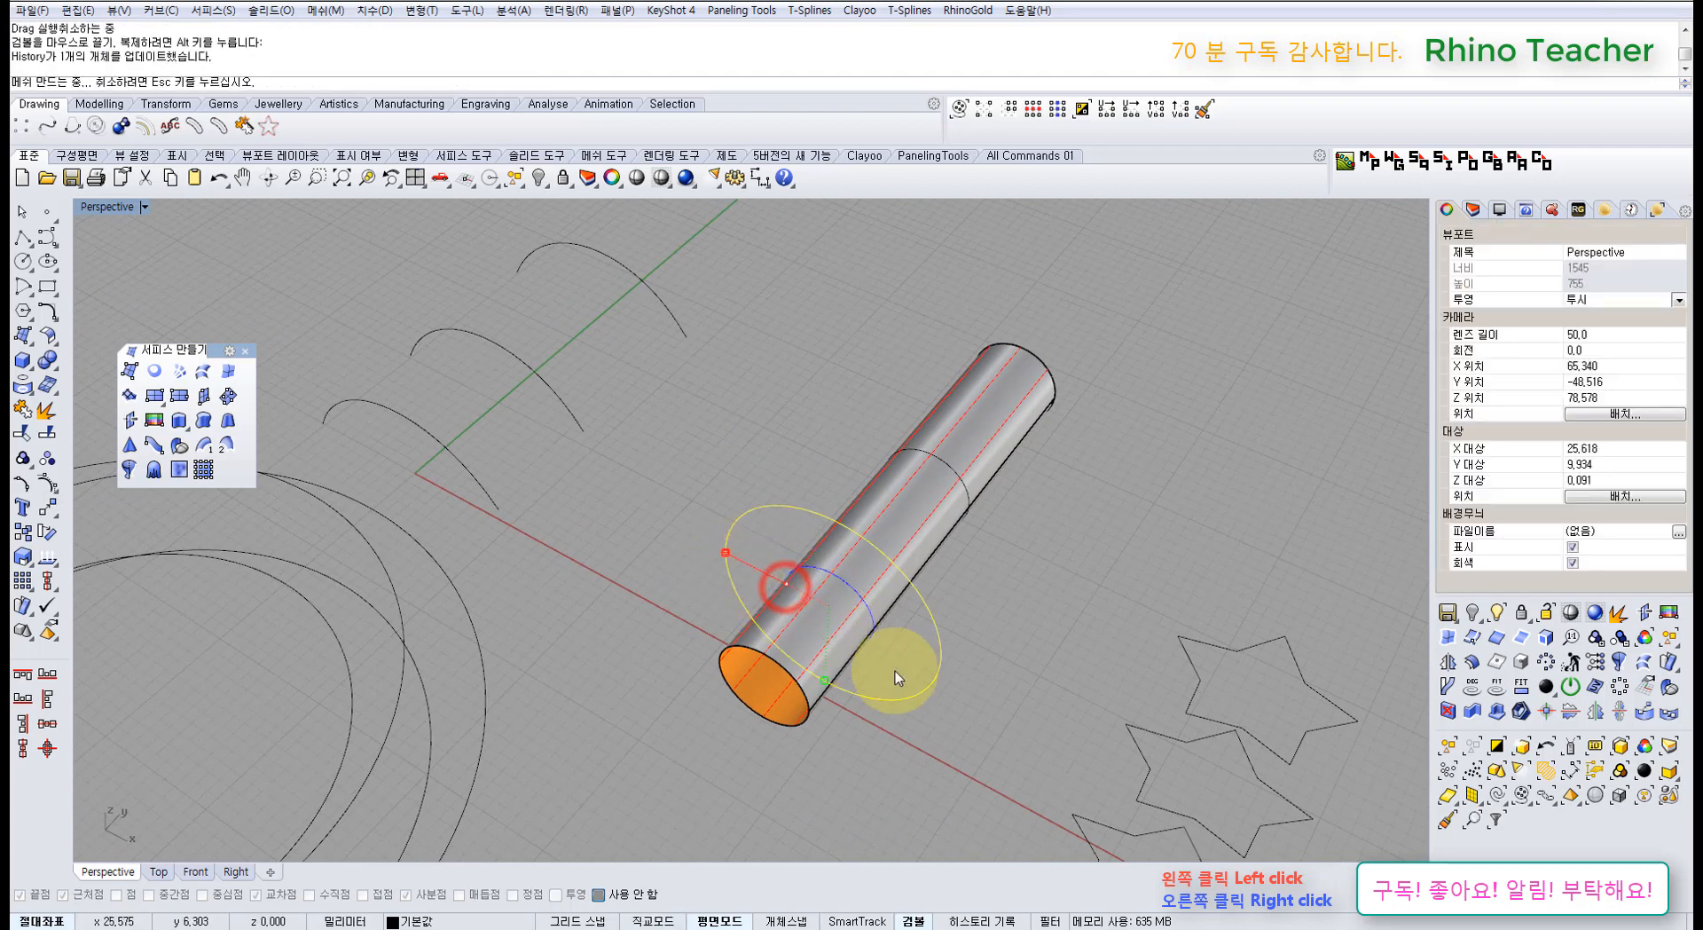
pyautogui.moveTo(863, 619); pyautogui.dragTo(974, 670, button='right')
pyautogui.hotkey('ctrl', 'z')
# Step: Delete the tube surface and move one star curve sideways away from the others
pyautogui.click(860, 549)
pyautogui.press('Delete')
pyautogui.moveTo(974, 670); pyautogui.dragTo(863, 506)
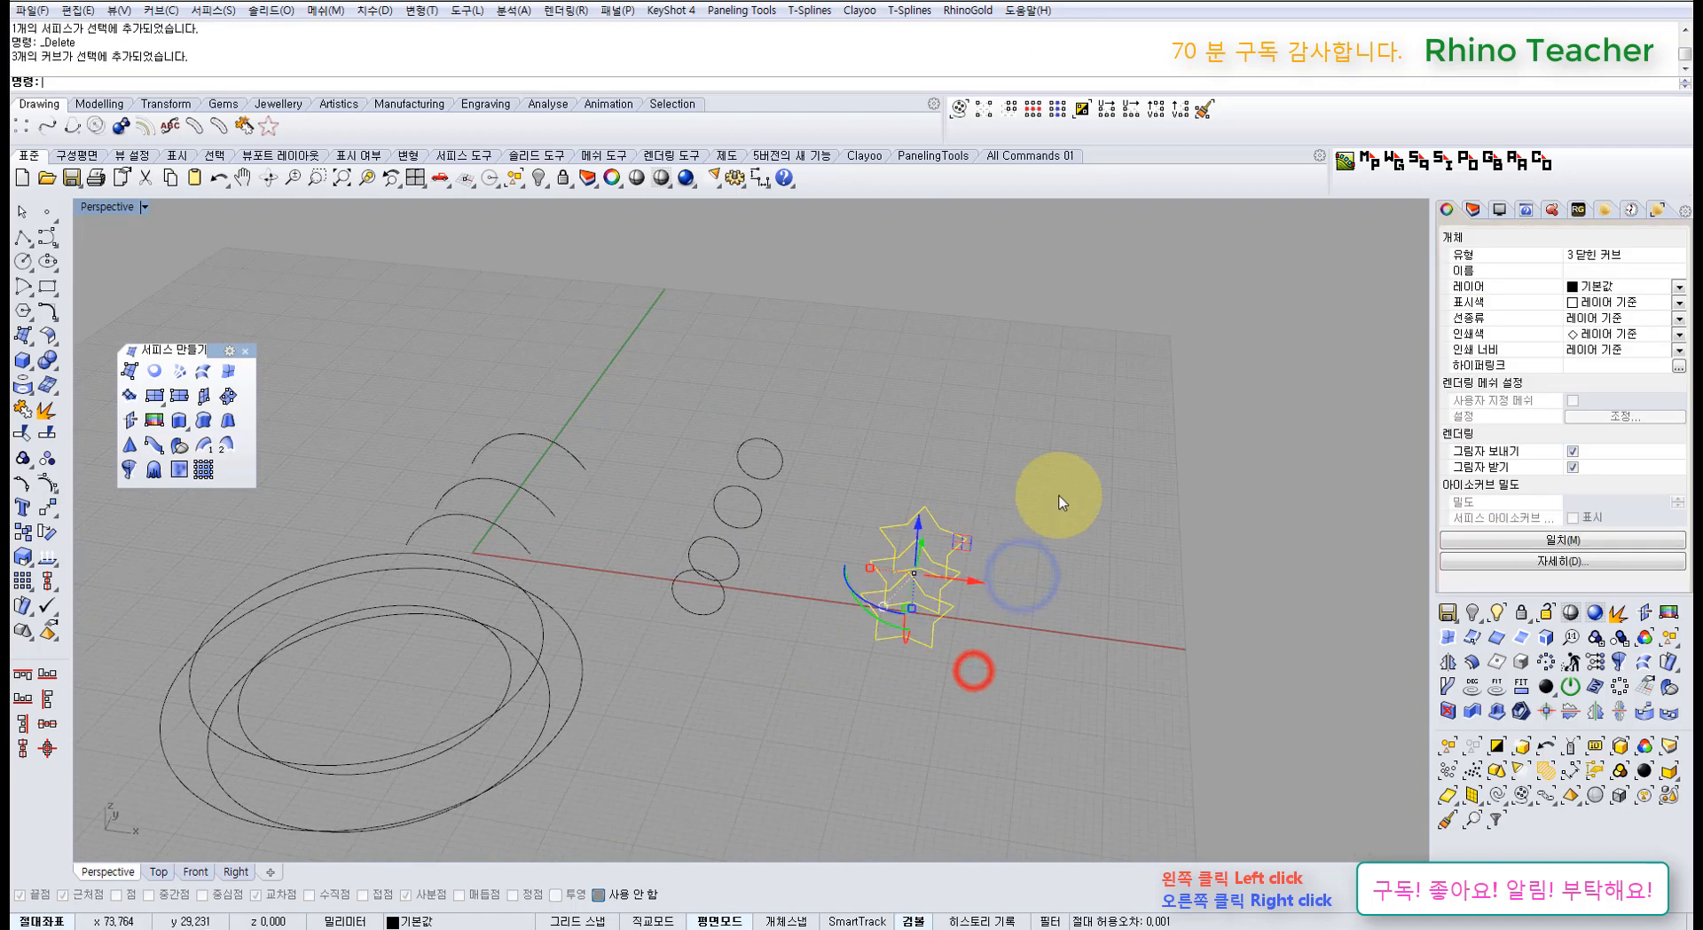
pyautogui.moveTo(1038, 502); pyautogui.dragTo(905, 537, button='right')
pyautogui.click(920, 554)
pyautogui.click(890, 619)
pyautogui.moveTo(955, 610); pyautogui.dragTo(807, 664, button='right')
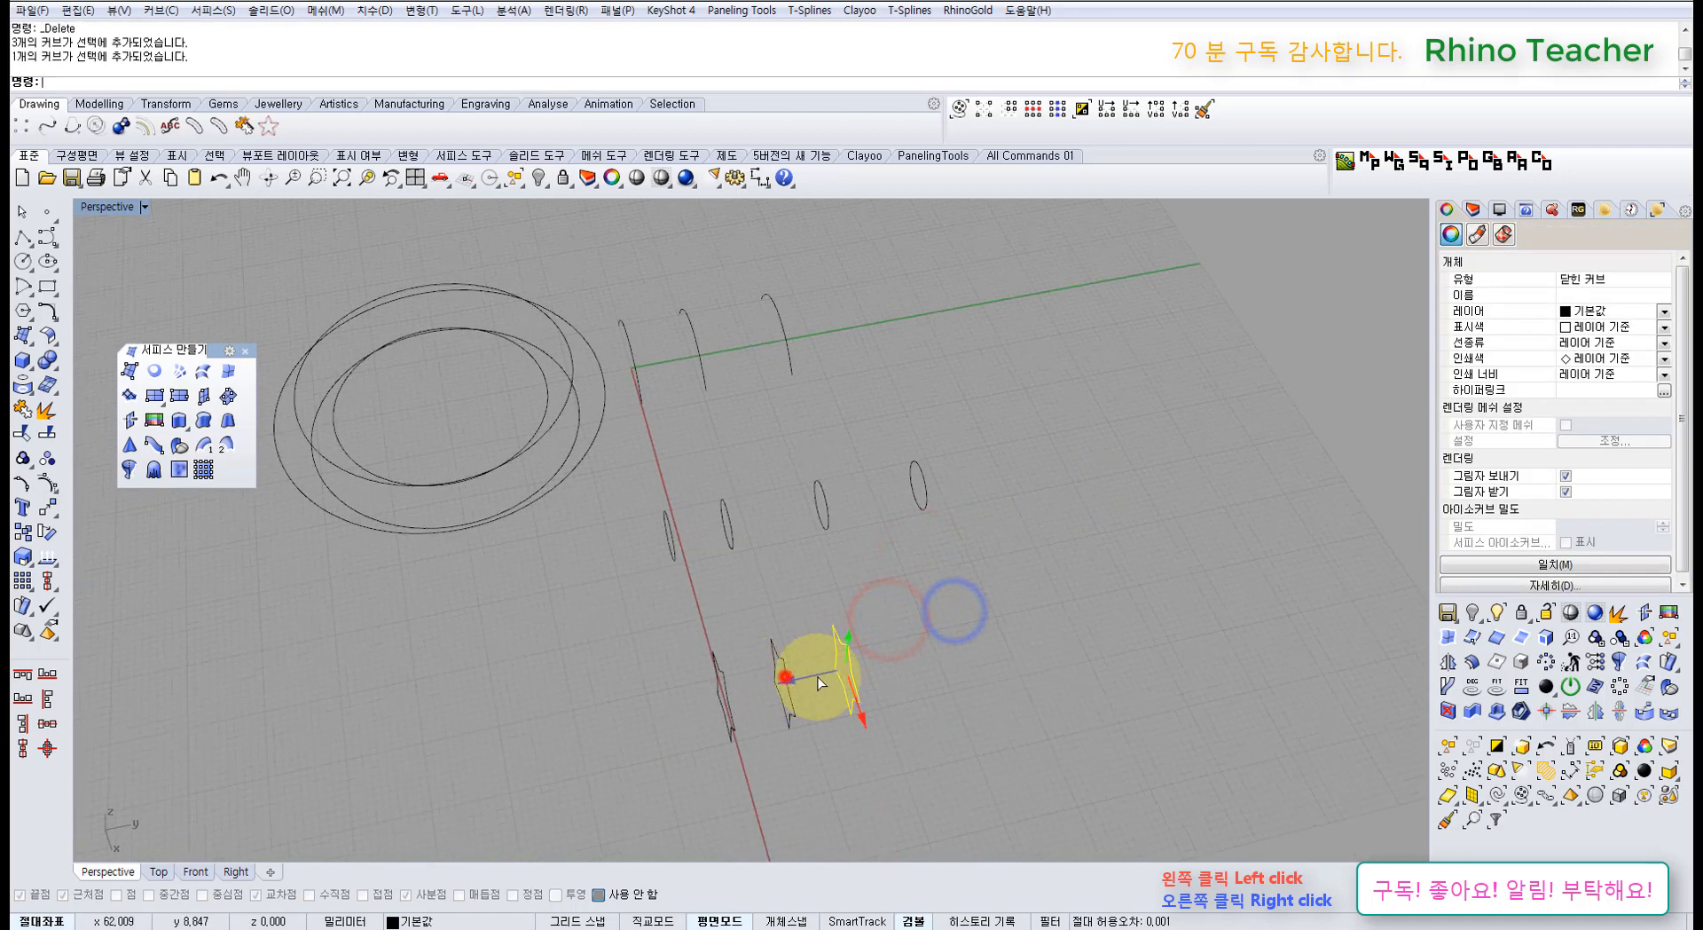
pyautogui.moveTo(786, 679); pyautogui.dragTo(907, 665)
# Step: Move the middle star curve apart from the other stars
pyautogui.click(880, 725)
pyautogui.click(859, 738)
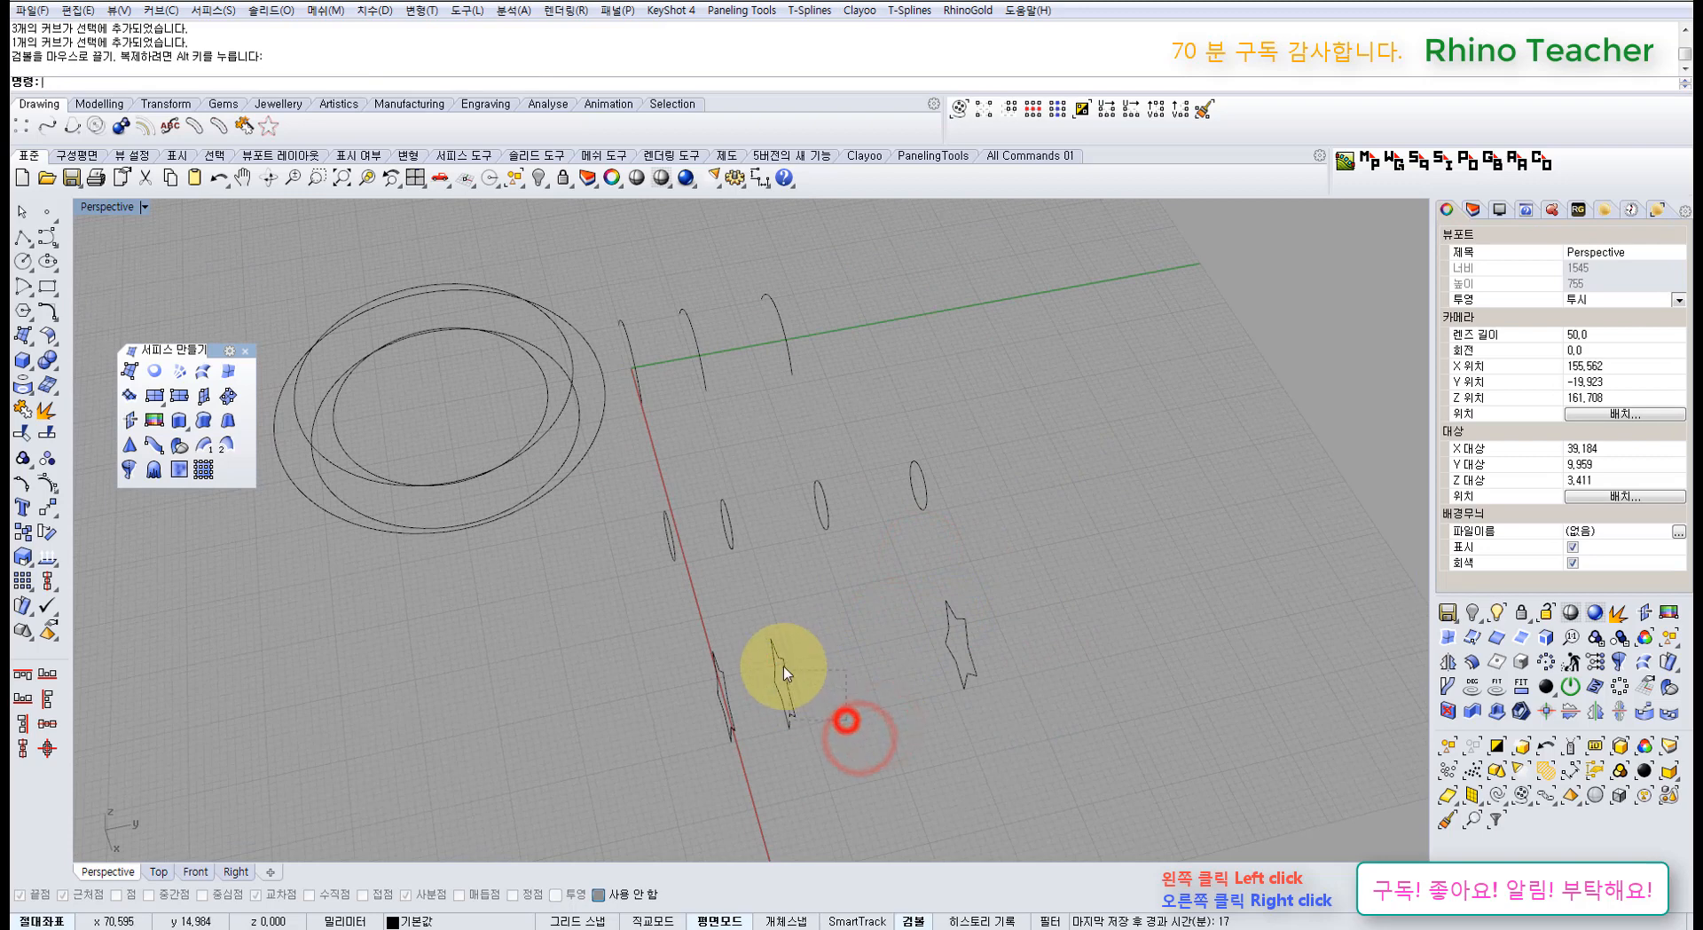
pyautogui.click(780, 667)
pyautogui.moveTo(734, 689); pyautogui.dragTo(805, 689)
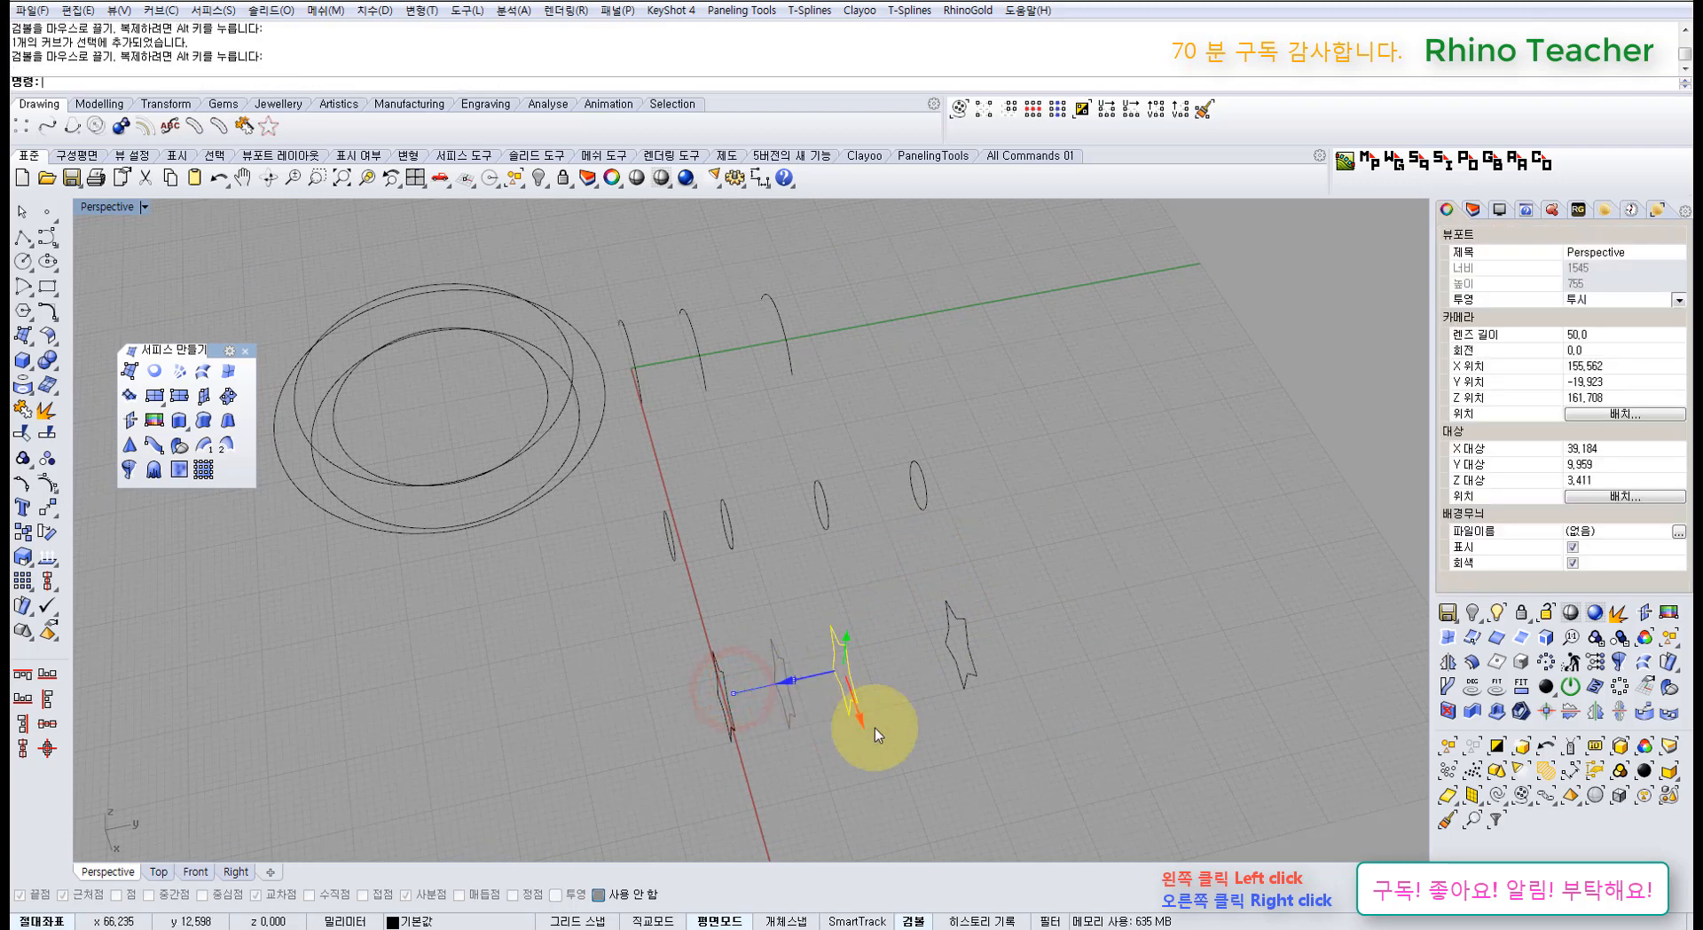
pyautogui.moveTo(839, 687); pyautogui.dragTo(920, 651, button='right')
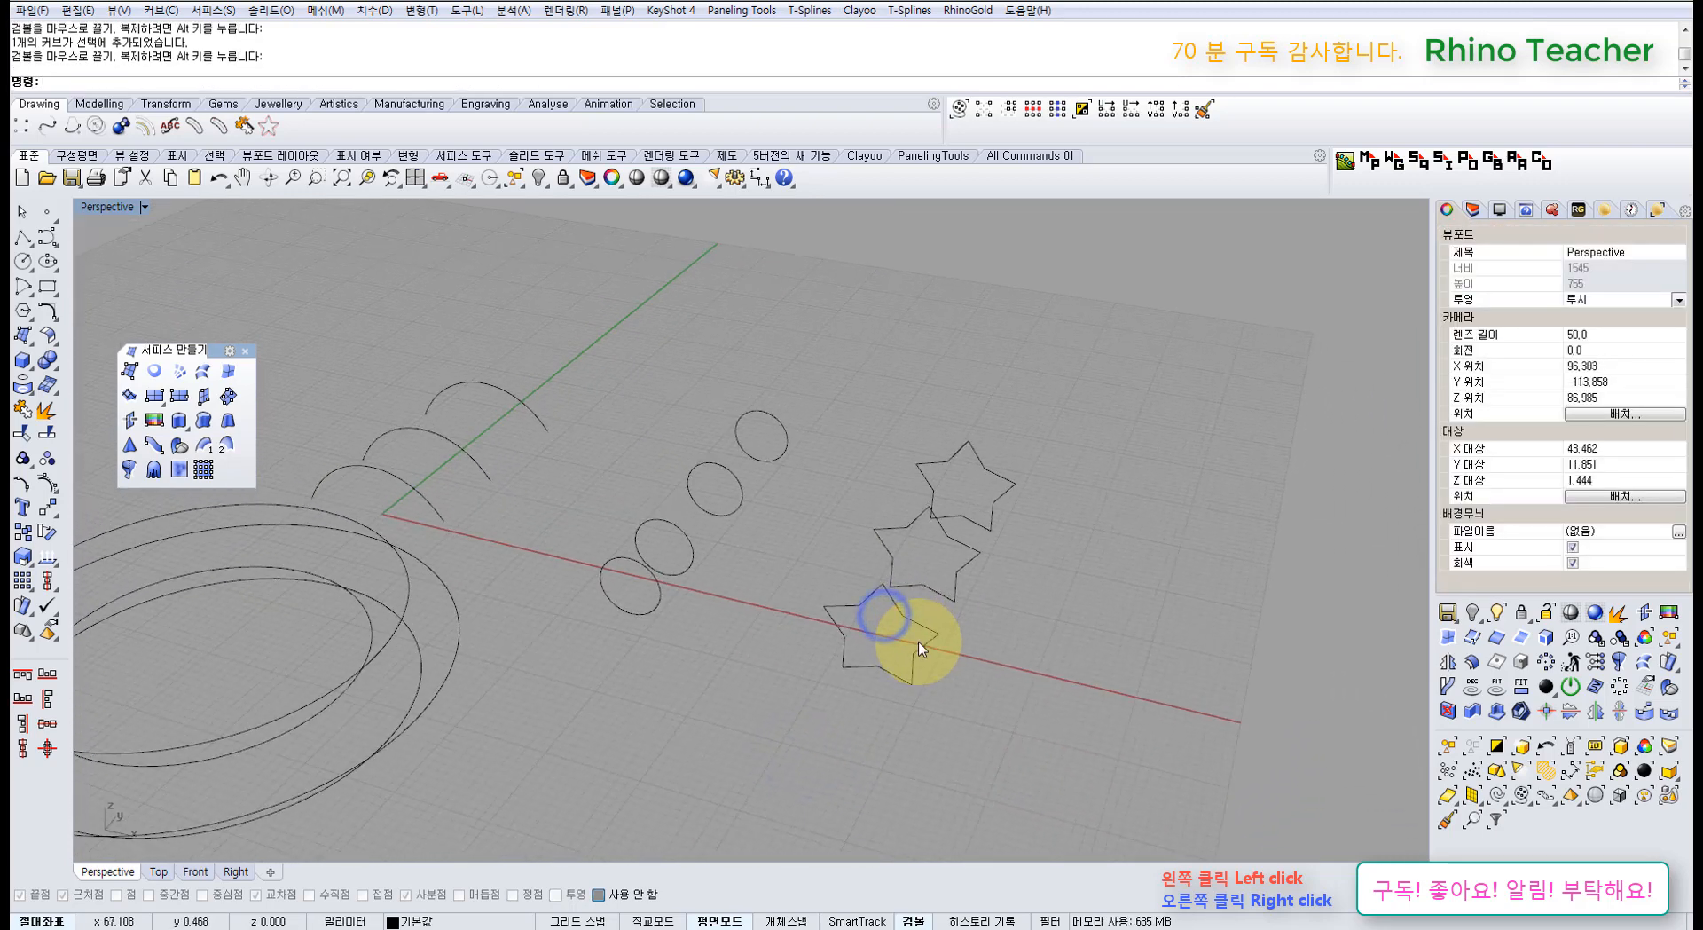
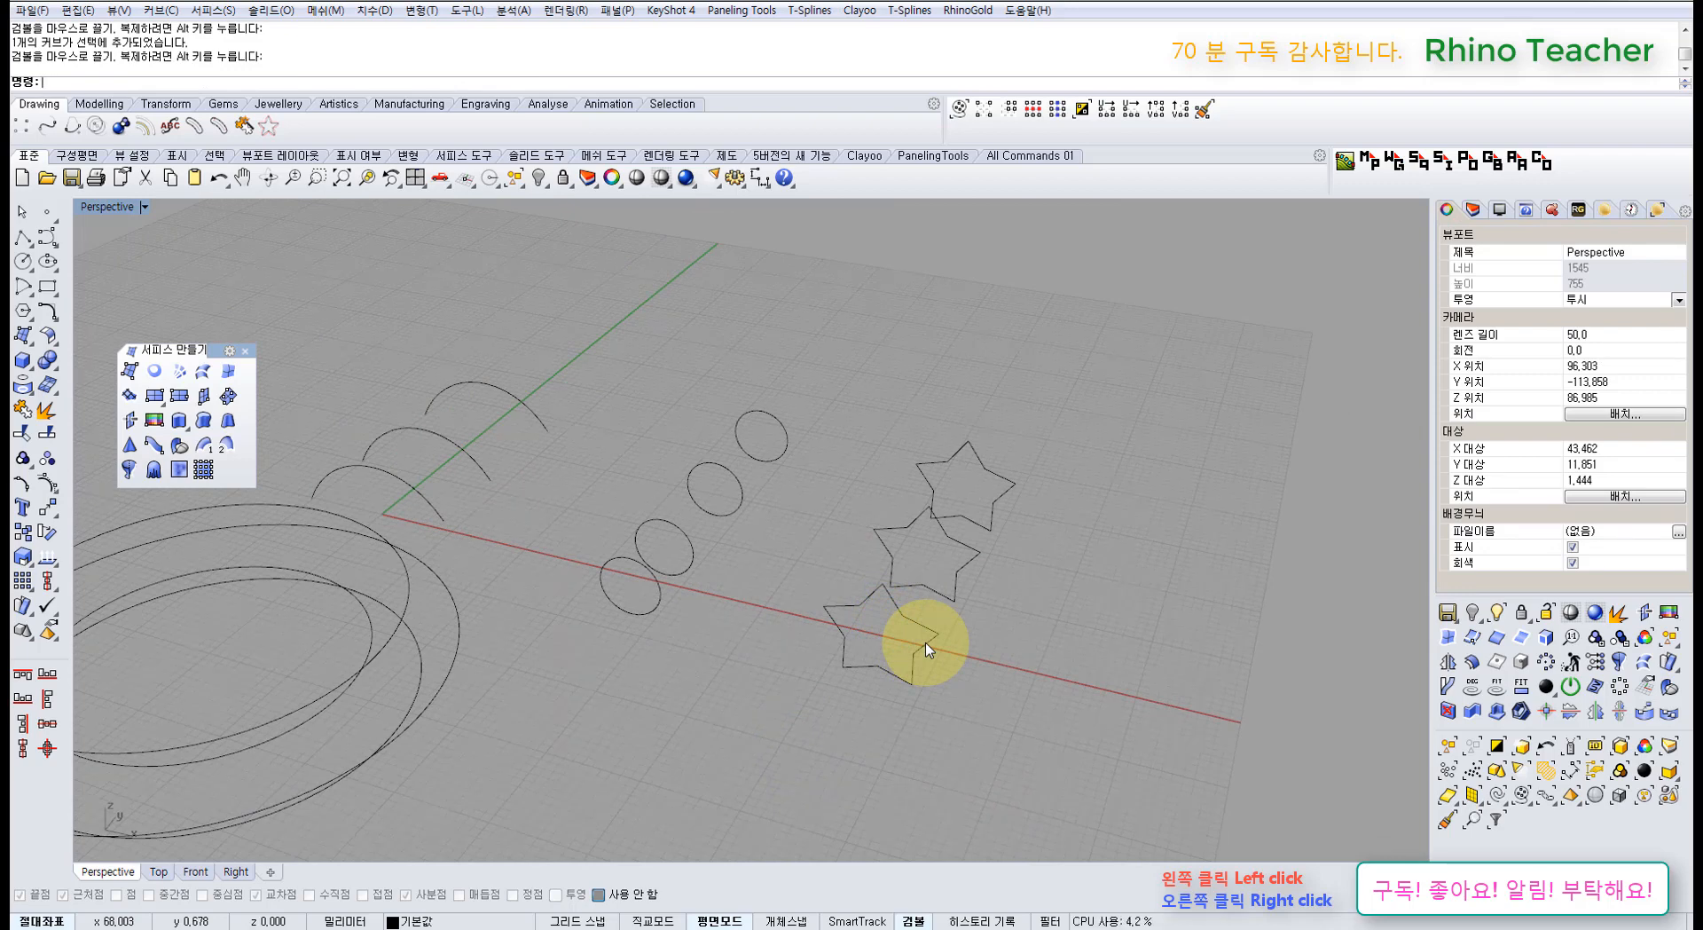
# Step: Orbit toward the row of stars and window-select all three star curves
pyautogui.moveTo(971, 587); pyautogui.dragTo(824, 543, button='right')
pyautogui.moveTo(938, 656); pyautogui.dragTo(788, 377)
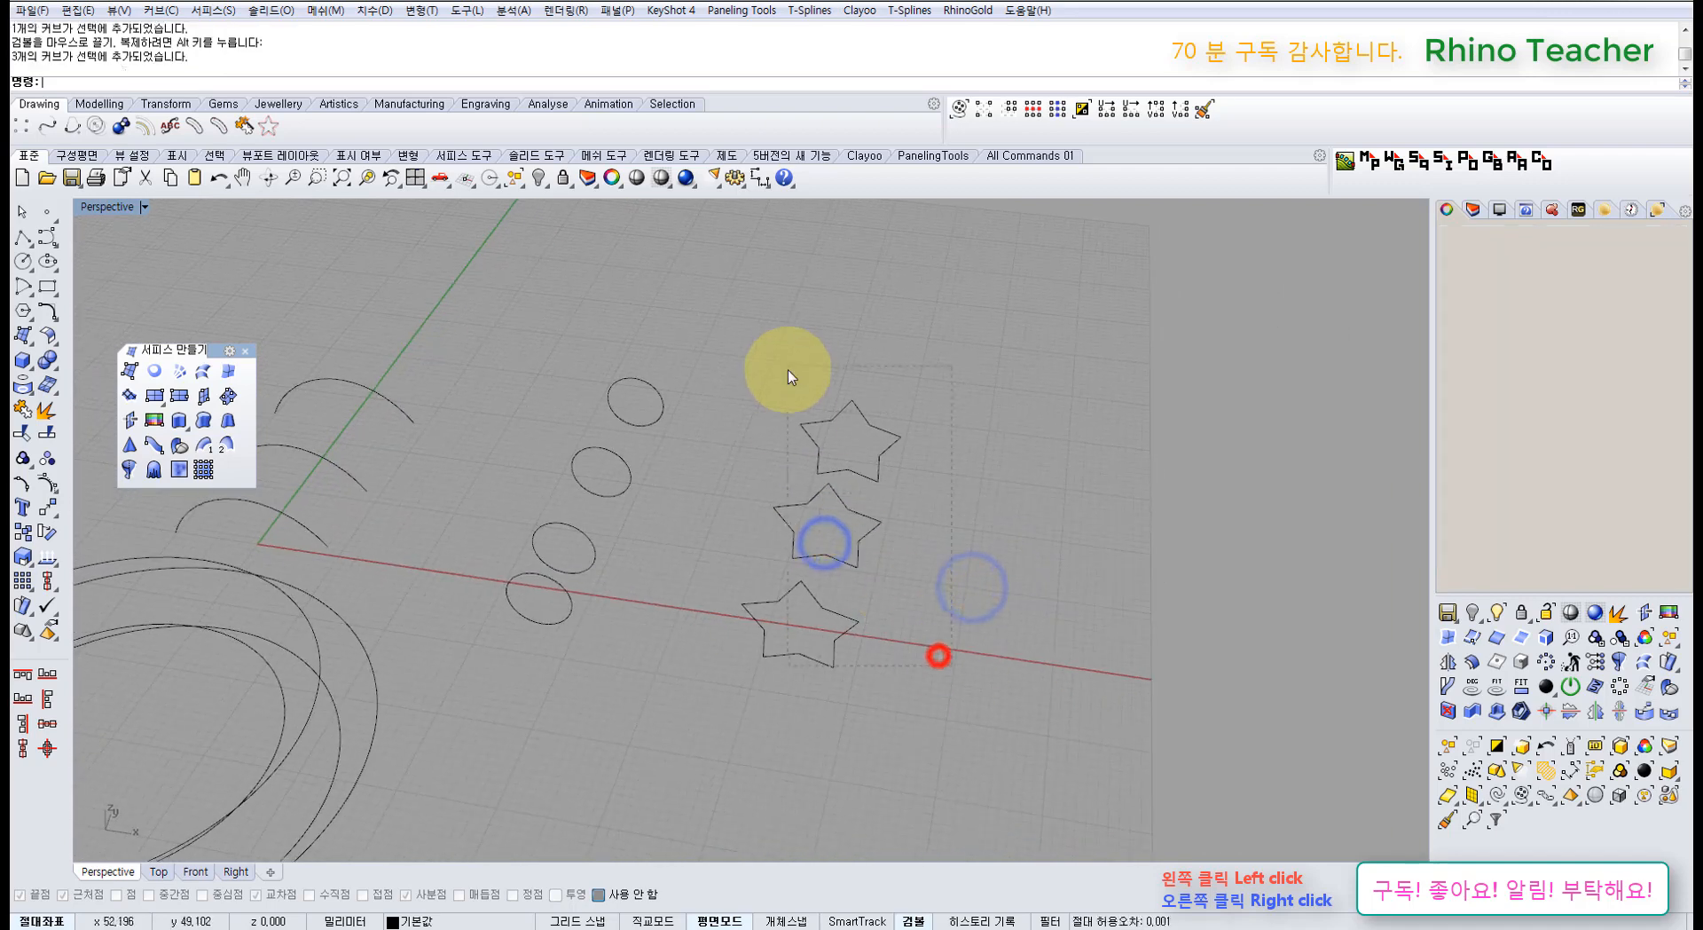
# Step: Start a loft through the stars and align the middle and top seams to their left tips
pyautogui.click(199, 376)
pyautogui.moveTo(837, 494)
pyautogui.mouseDown(button='right')
pyautogui.moveTo(981, 516)
pyautogui.moveTo(821, 492)
pyautogui.mouseUp(button='right')
pyautogui.moveTo(807, 475); pyautogui.dragTo(778, 511)
pyautogui.moveTo(810, 502); pyautogui.dragTo(757, 612, button='right')
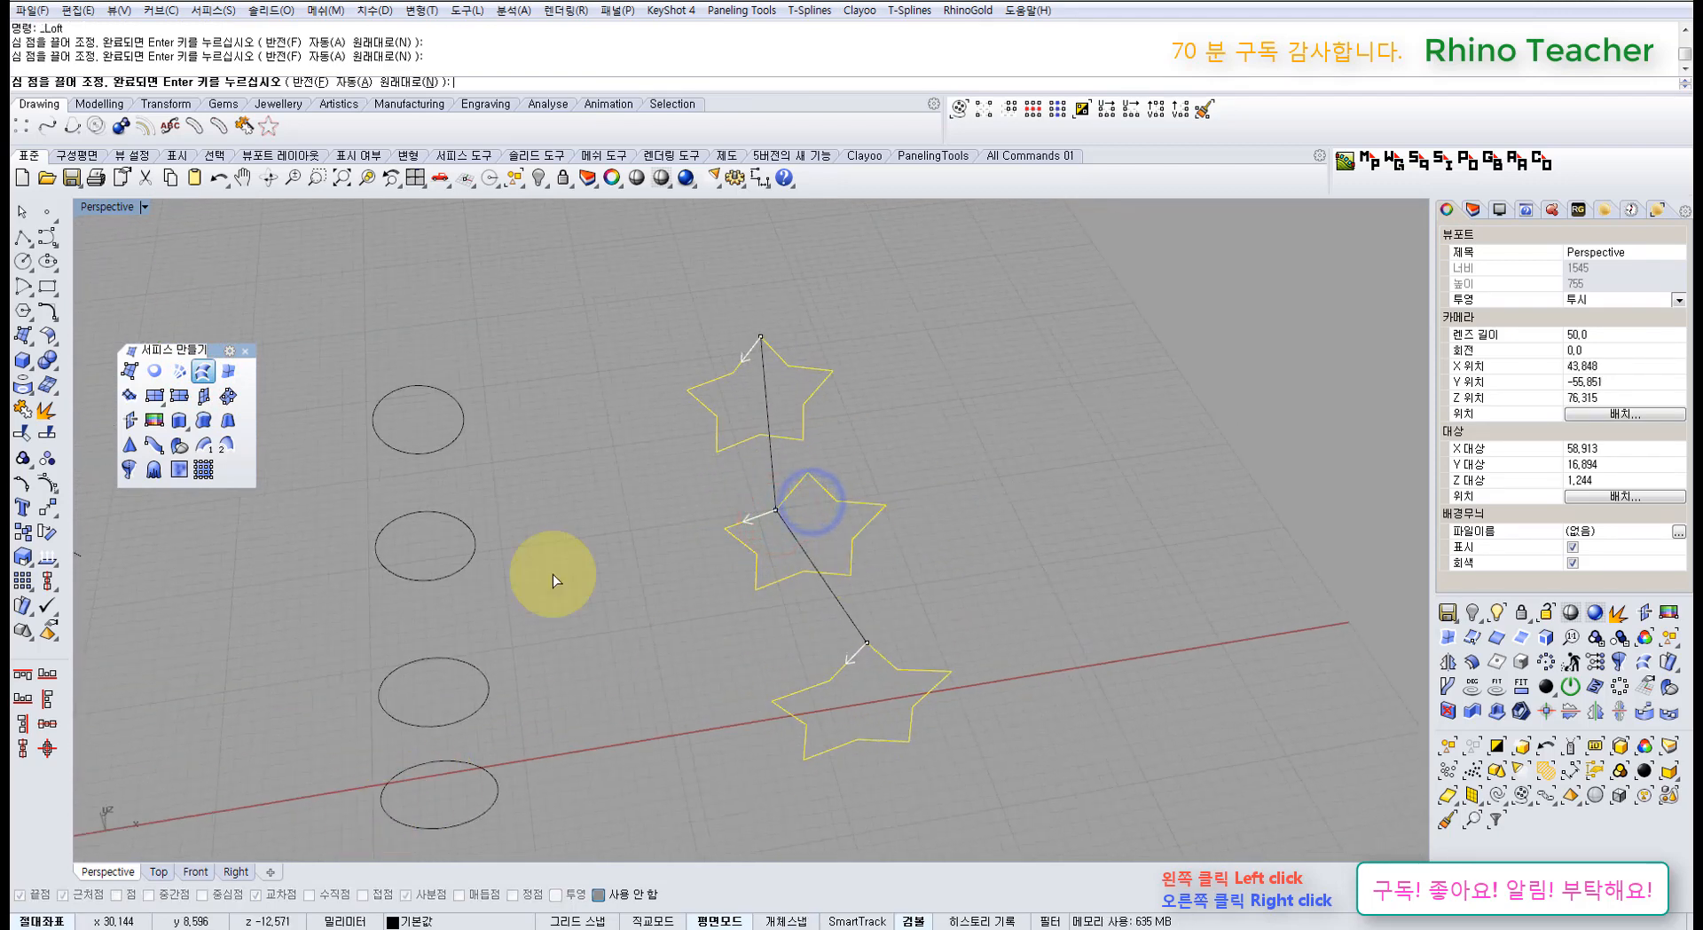
pyautogui.moveTo(763, 335); pyautogui.dragTo(683, 394)
pyautogui.moveTo(826, 484); pyautogui.dragTo(799, 410, button='right')
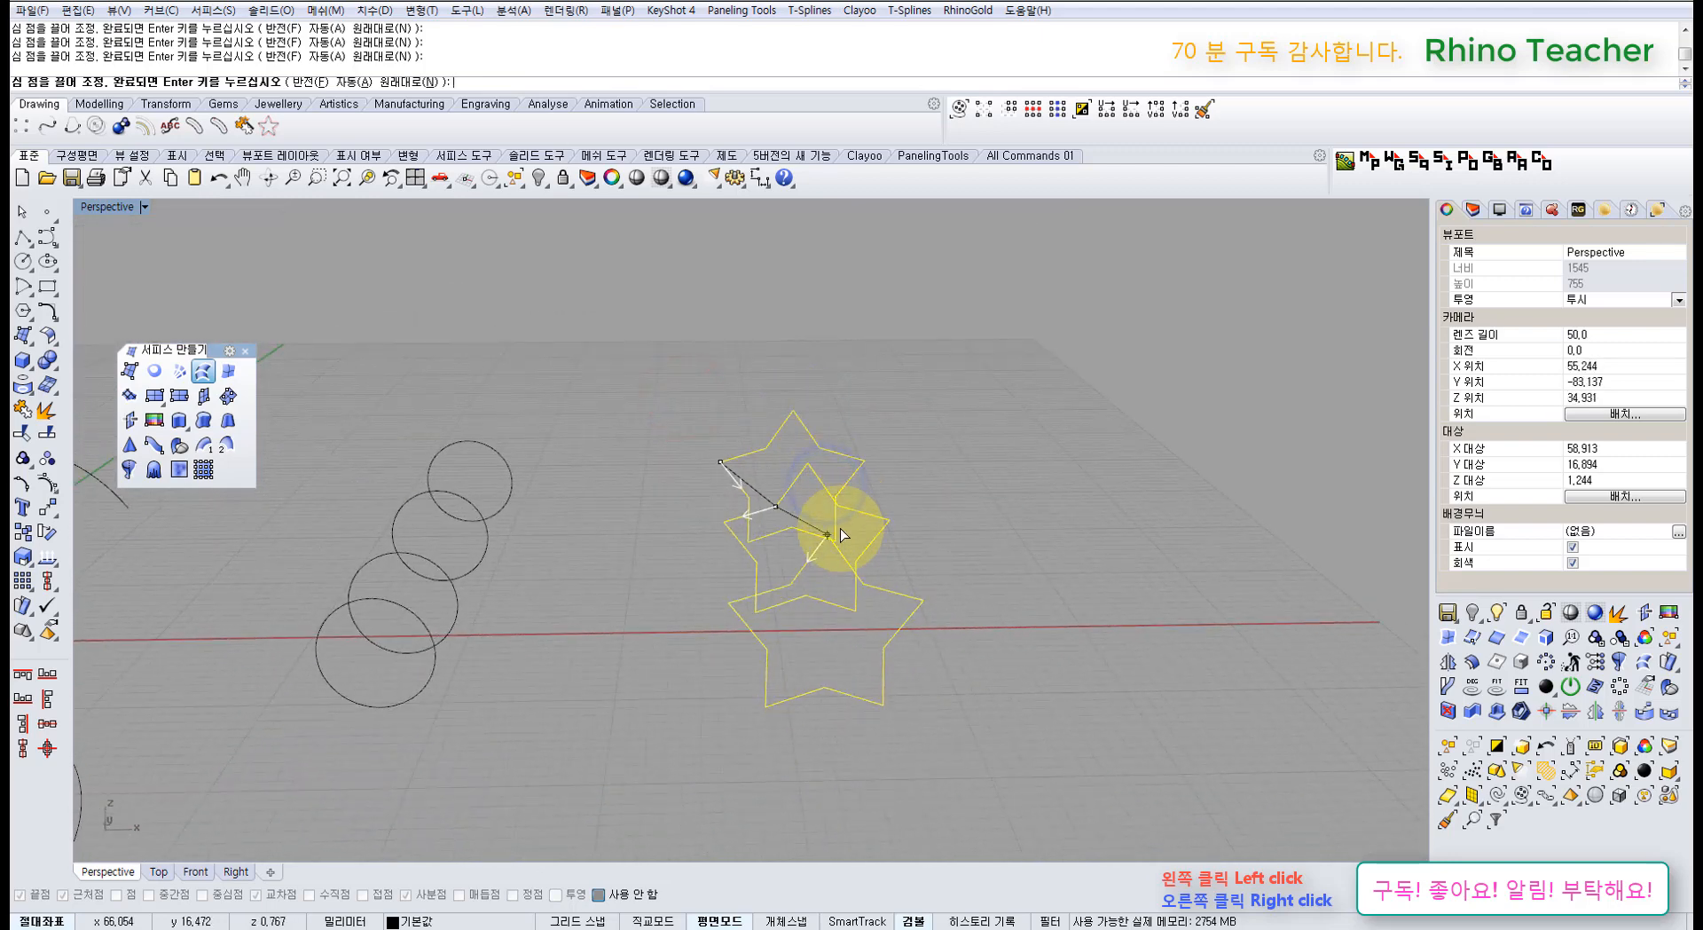
pyautogui.moveTo(712, 498); pyautogui.dragTo(831, 443, button='right')
pyautogui.rightClick(807, 541)
# Step: Preview the star loft in Loose style, then in Normal style
pyautogui.click(960, 487)
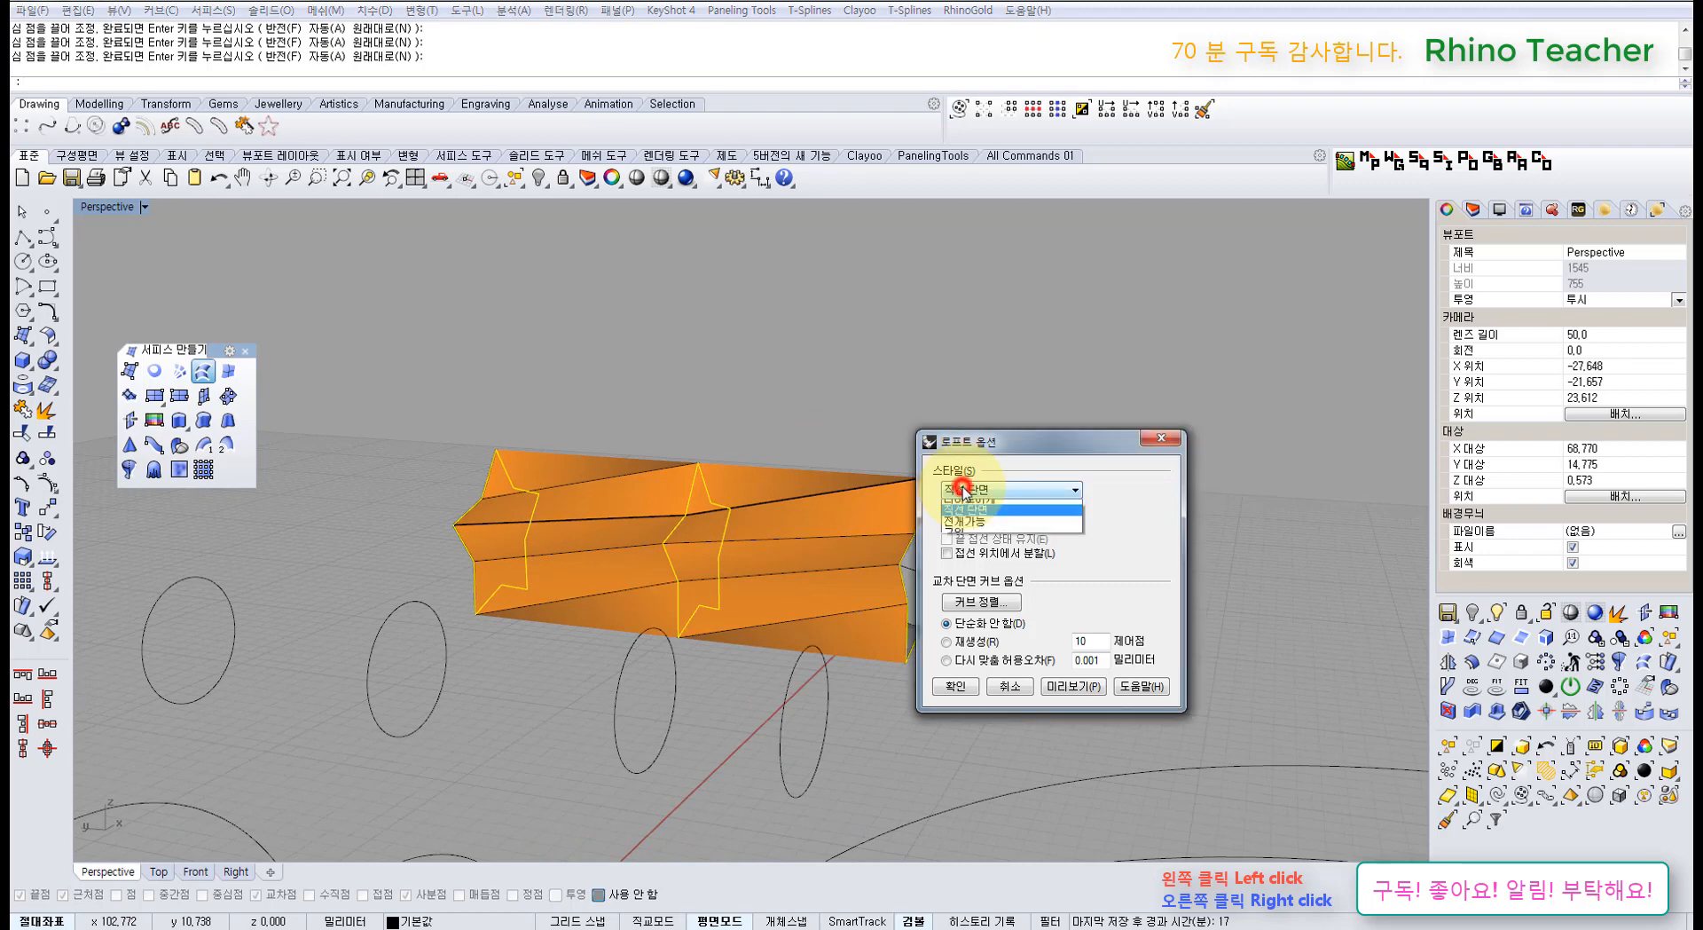
pyautogui.click(982, 517)
pyautogui.click(1073, 686)
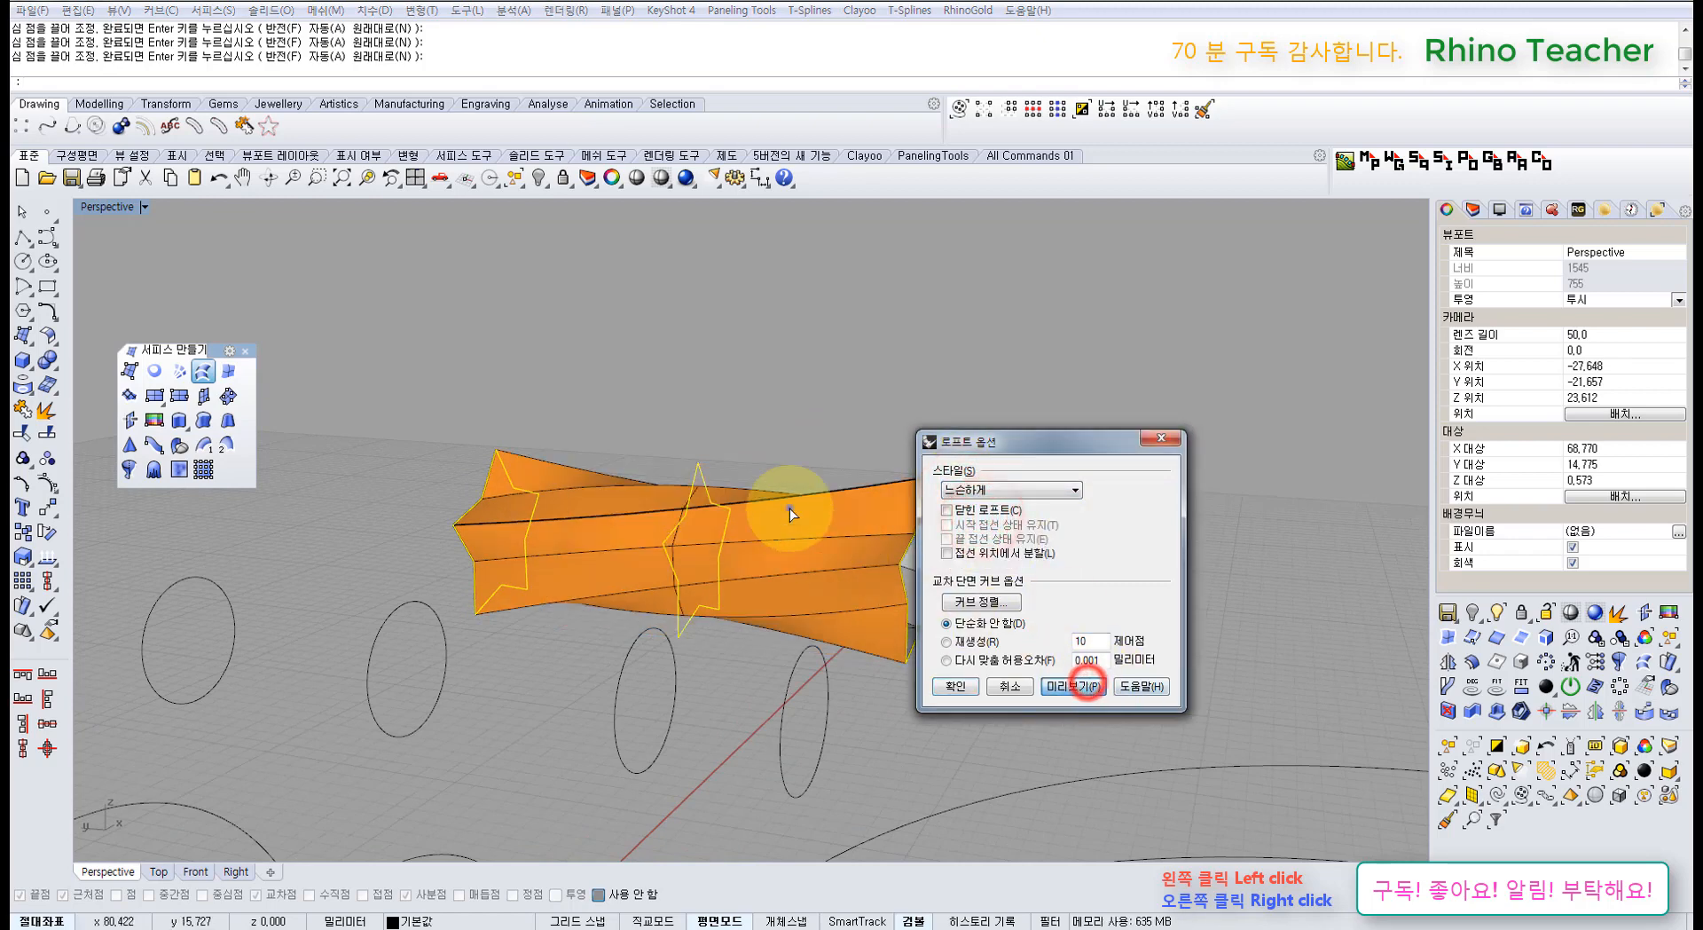
pyautogui.click(967, 490)
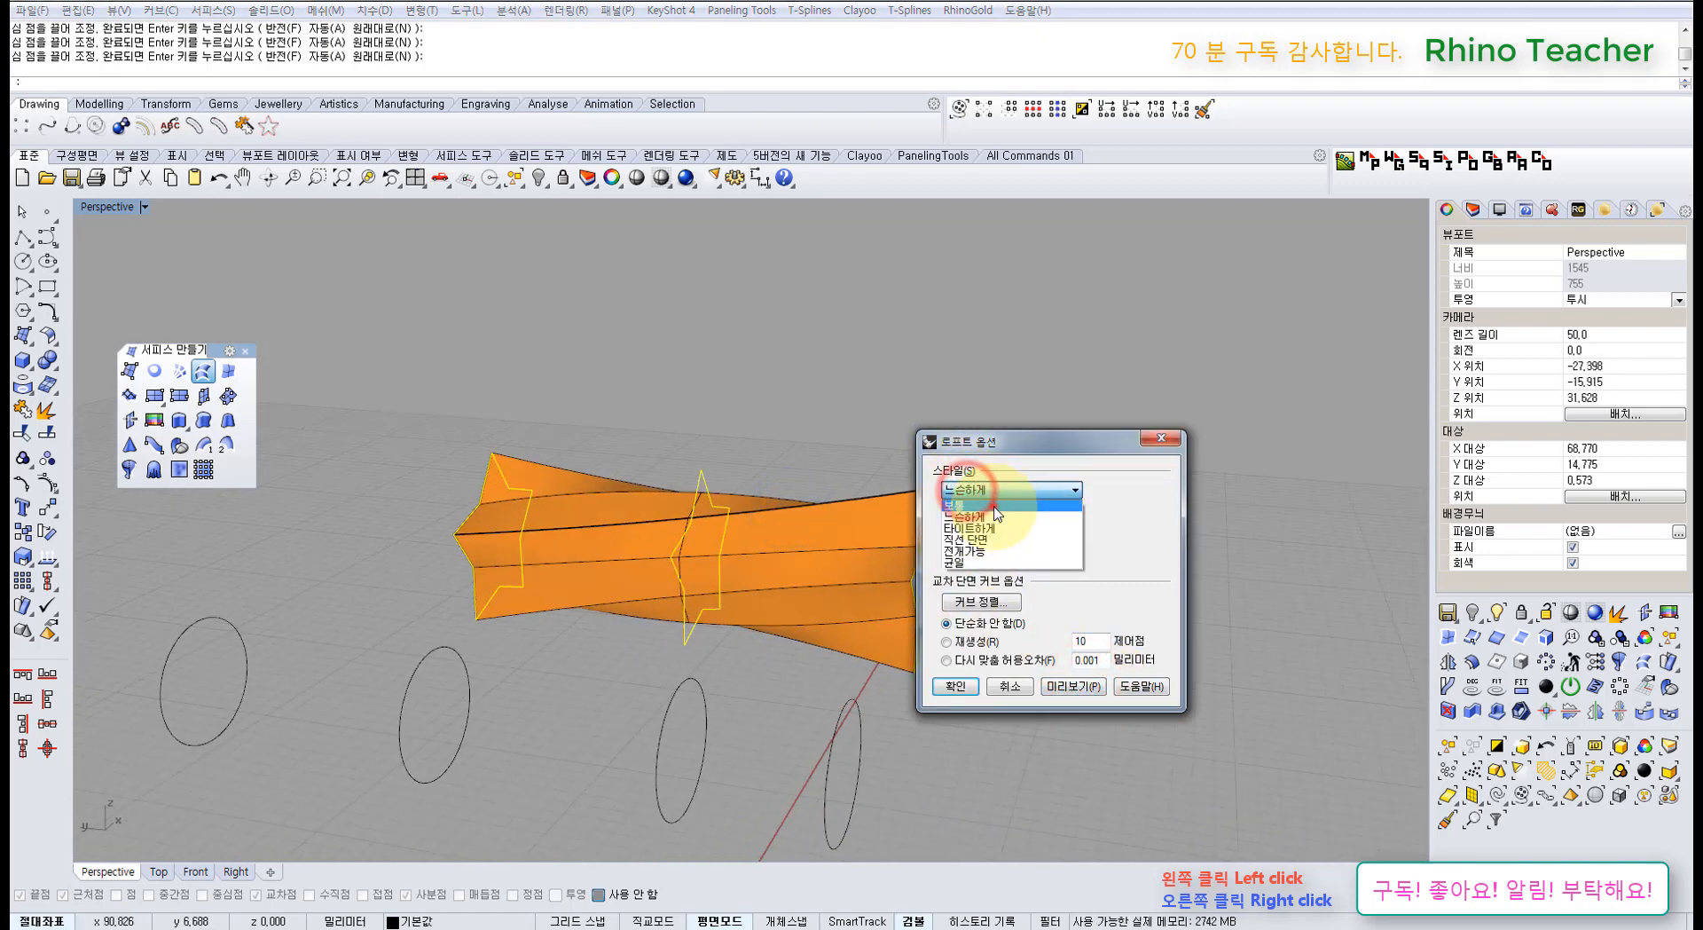
pyautogui.click(994, 505)
pyautogui.click(1057, 686)
pyautogui.moveTo(732, 520); pyautogui.dragTo(779, 483, button='right')
# Step: Switch the loft style to Tight and create the twisted star polysurface
pyautogui.click(994, 492)
pyautogui.click(982, 528)
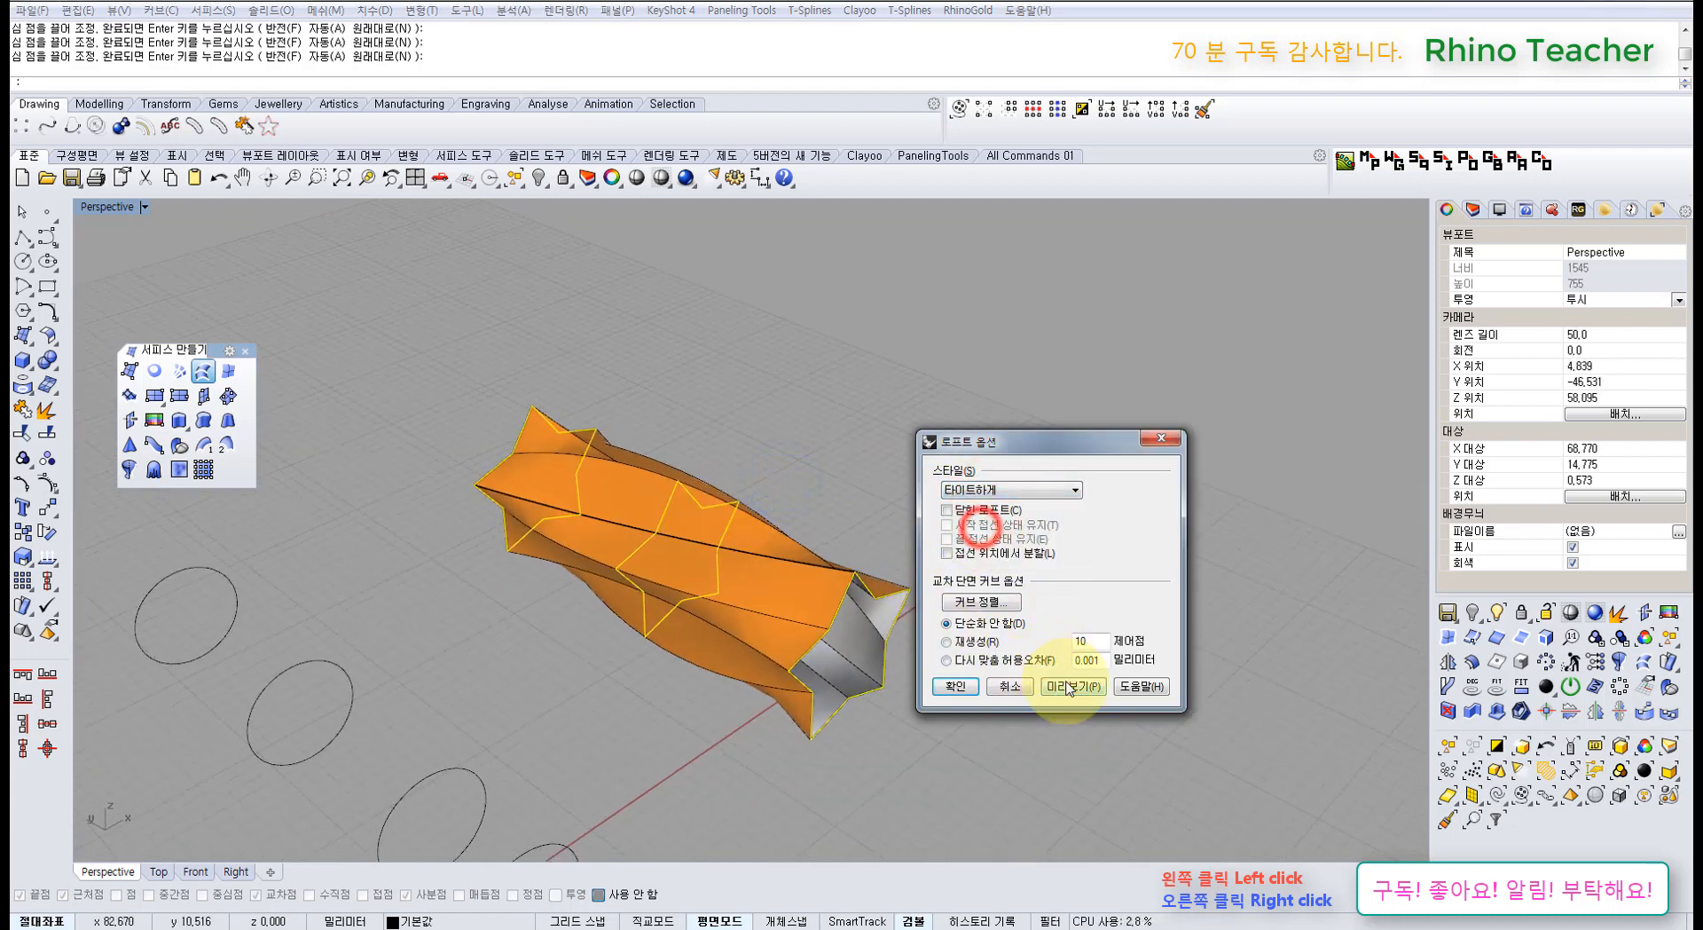
pyautogui.moveTo(695, 582); pyautogui.dragTo(522, 535, button='right')
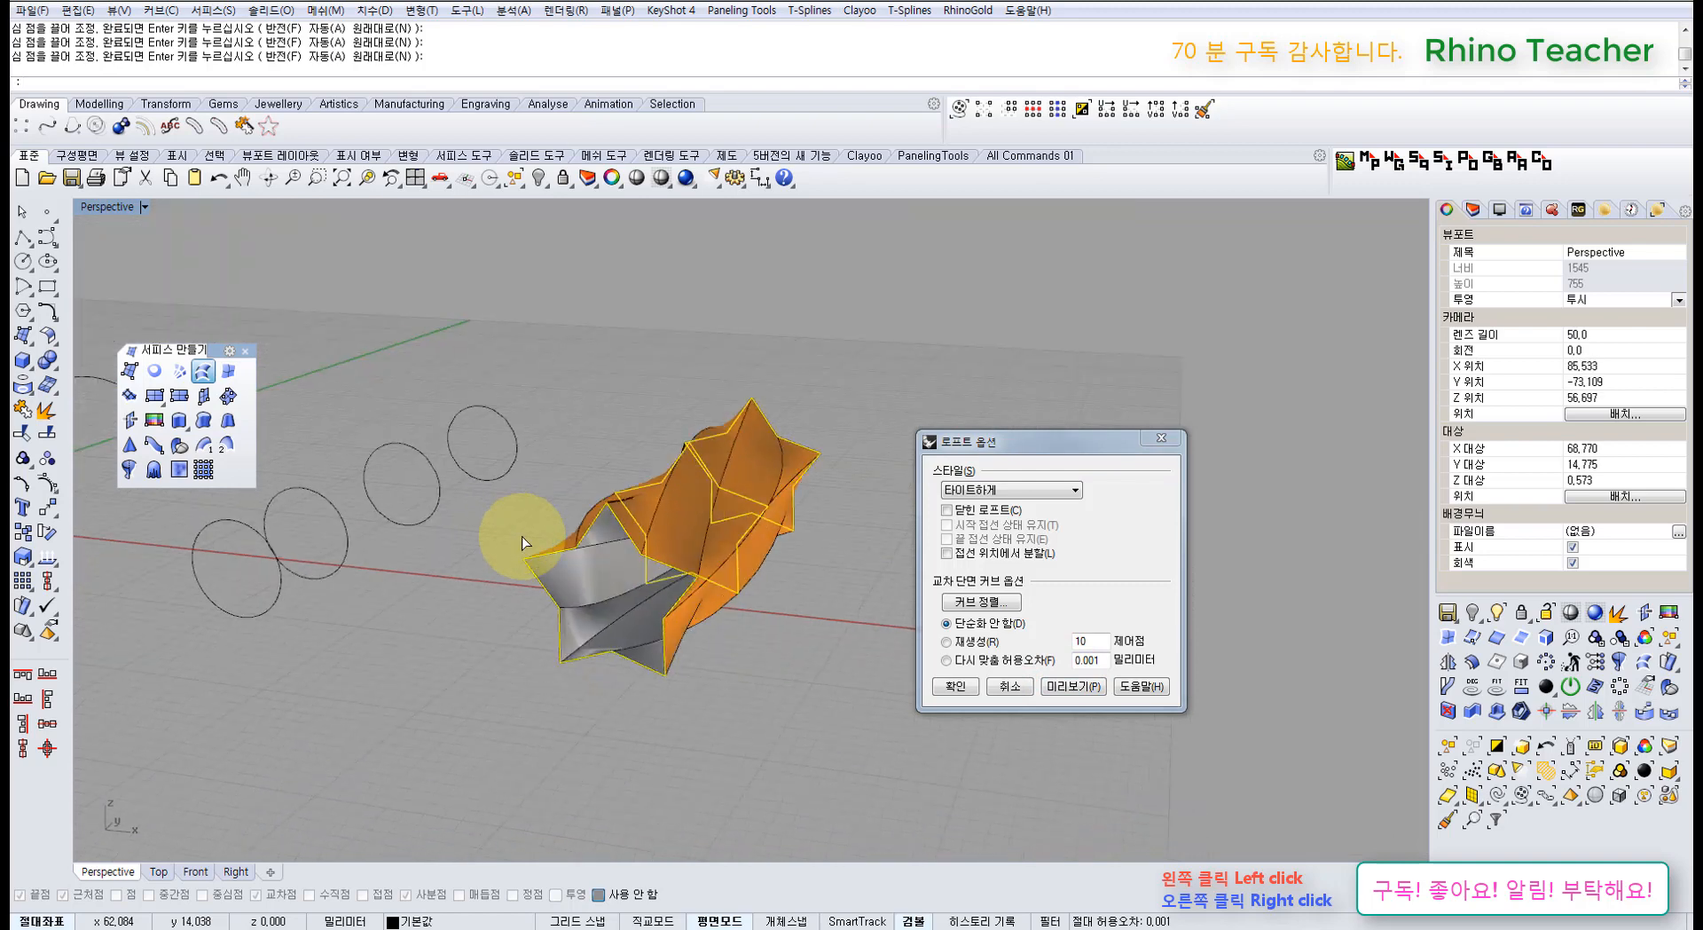
pyautogui.click(956, 686)
pyautogui.moveTo(887, 657); pyautogui.dragTo(834, 545, button='right')
pyautogui.click(730, 561)
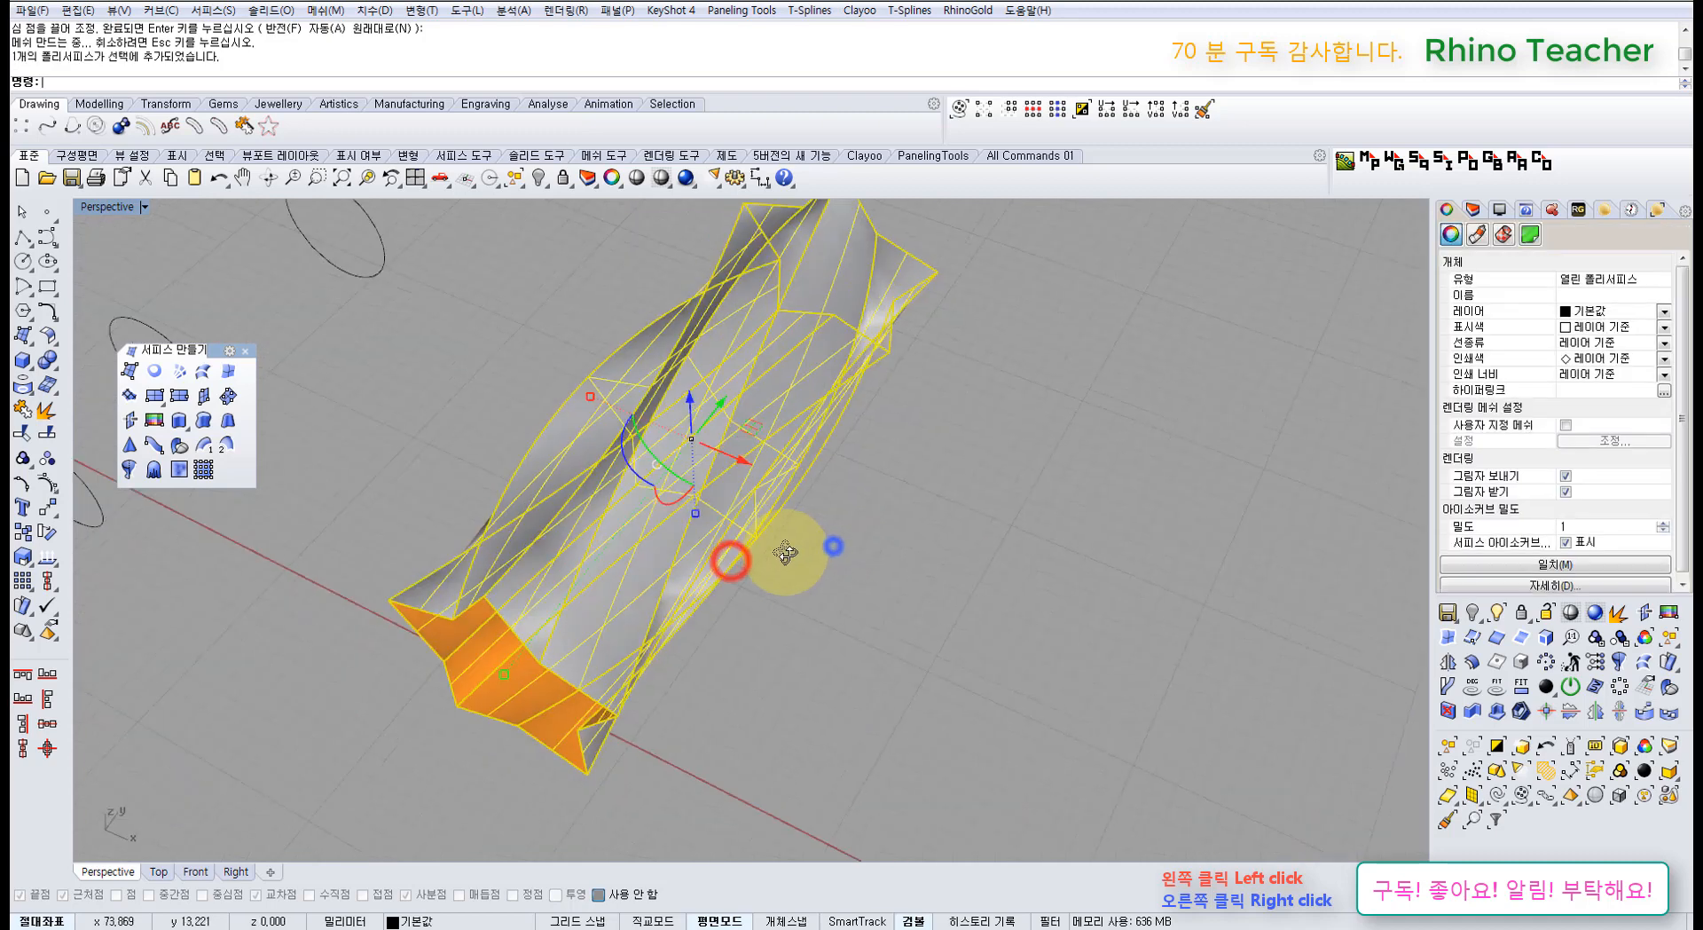
# Step: Delete the star loft and start a new loft through the reselected stars
pyautogui.press('Delete')
pyautogui.moveTo(971, 646); pyautogui.dragTo(583, 385)
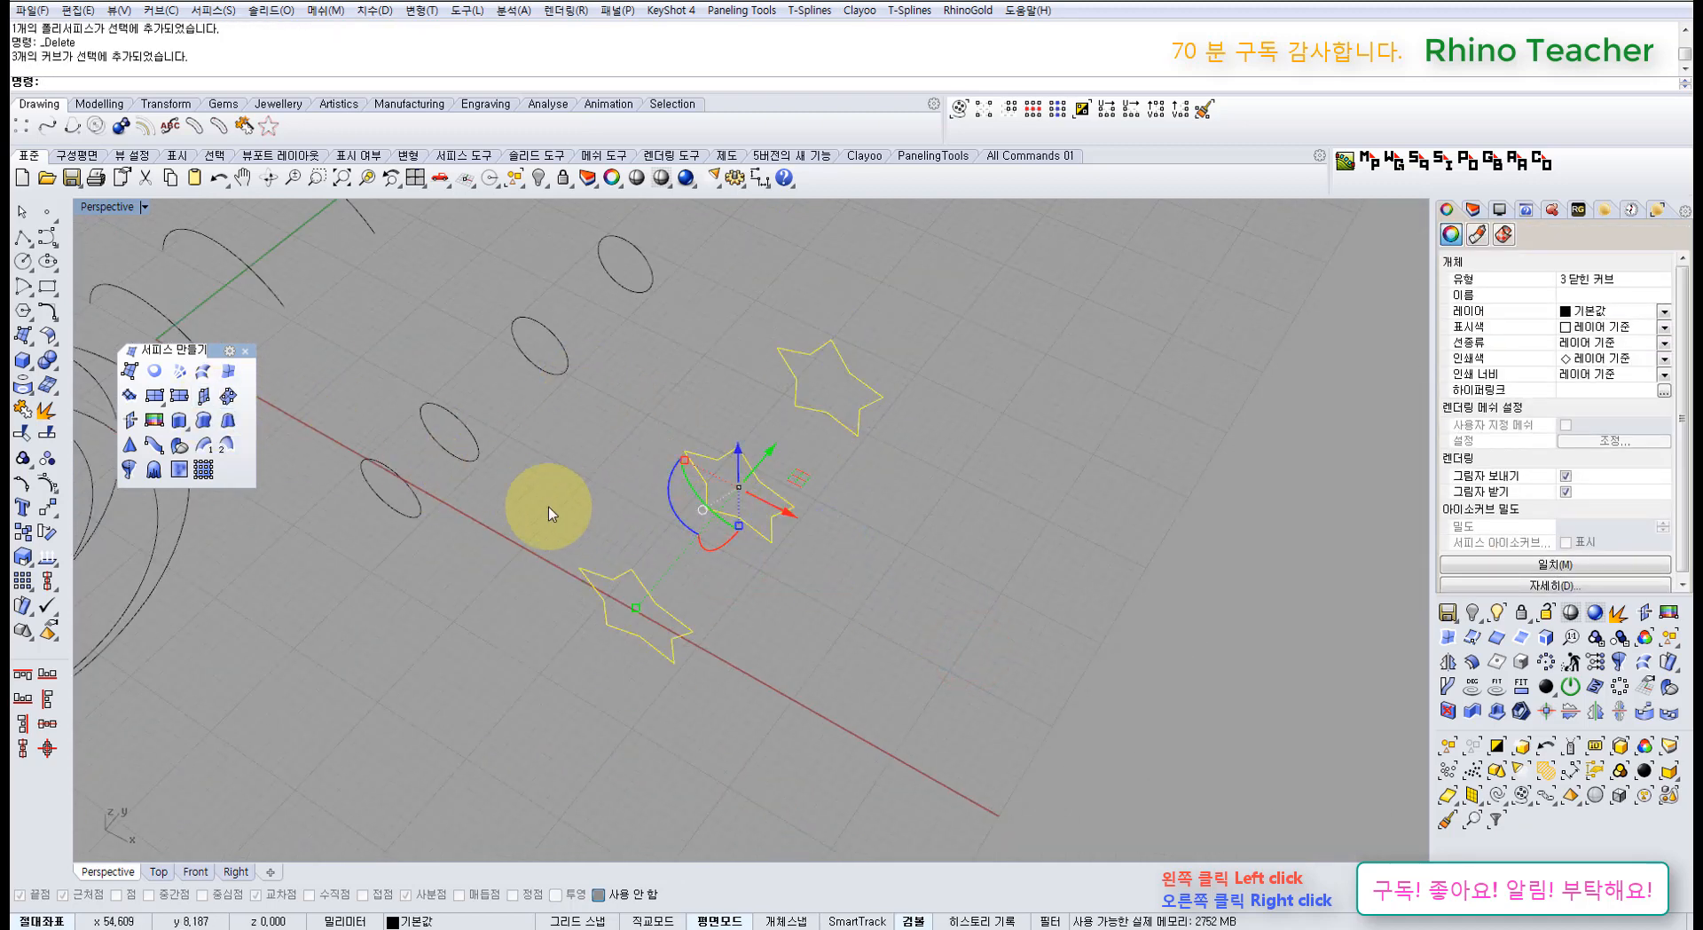
pyautogui.click(202, 372)
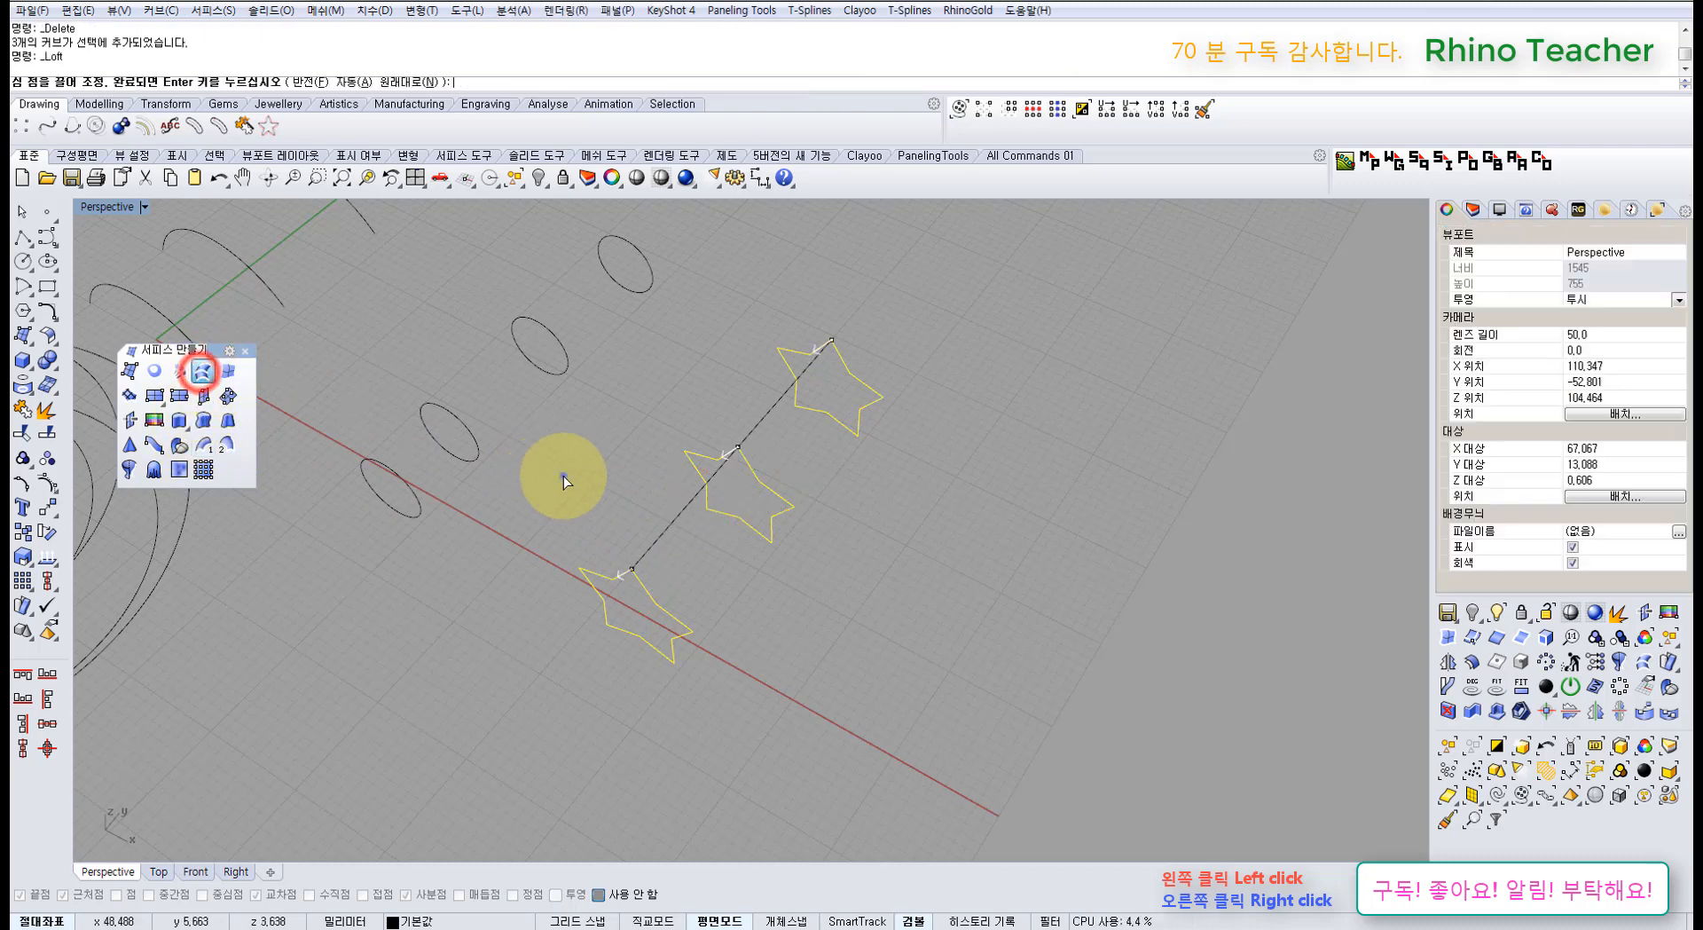
pyautogui.moveTo(562, 474); pyautogui.dragTo(693, 471, button='right')
# Step: Move the middle and top seams to the left tips, preview, then cancel the loft
pyautogui.click(701, 463)
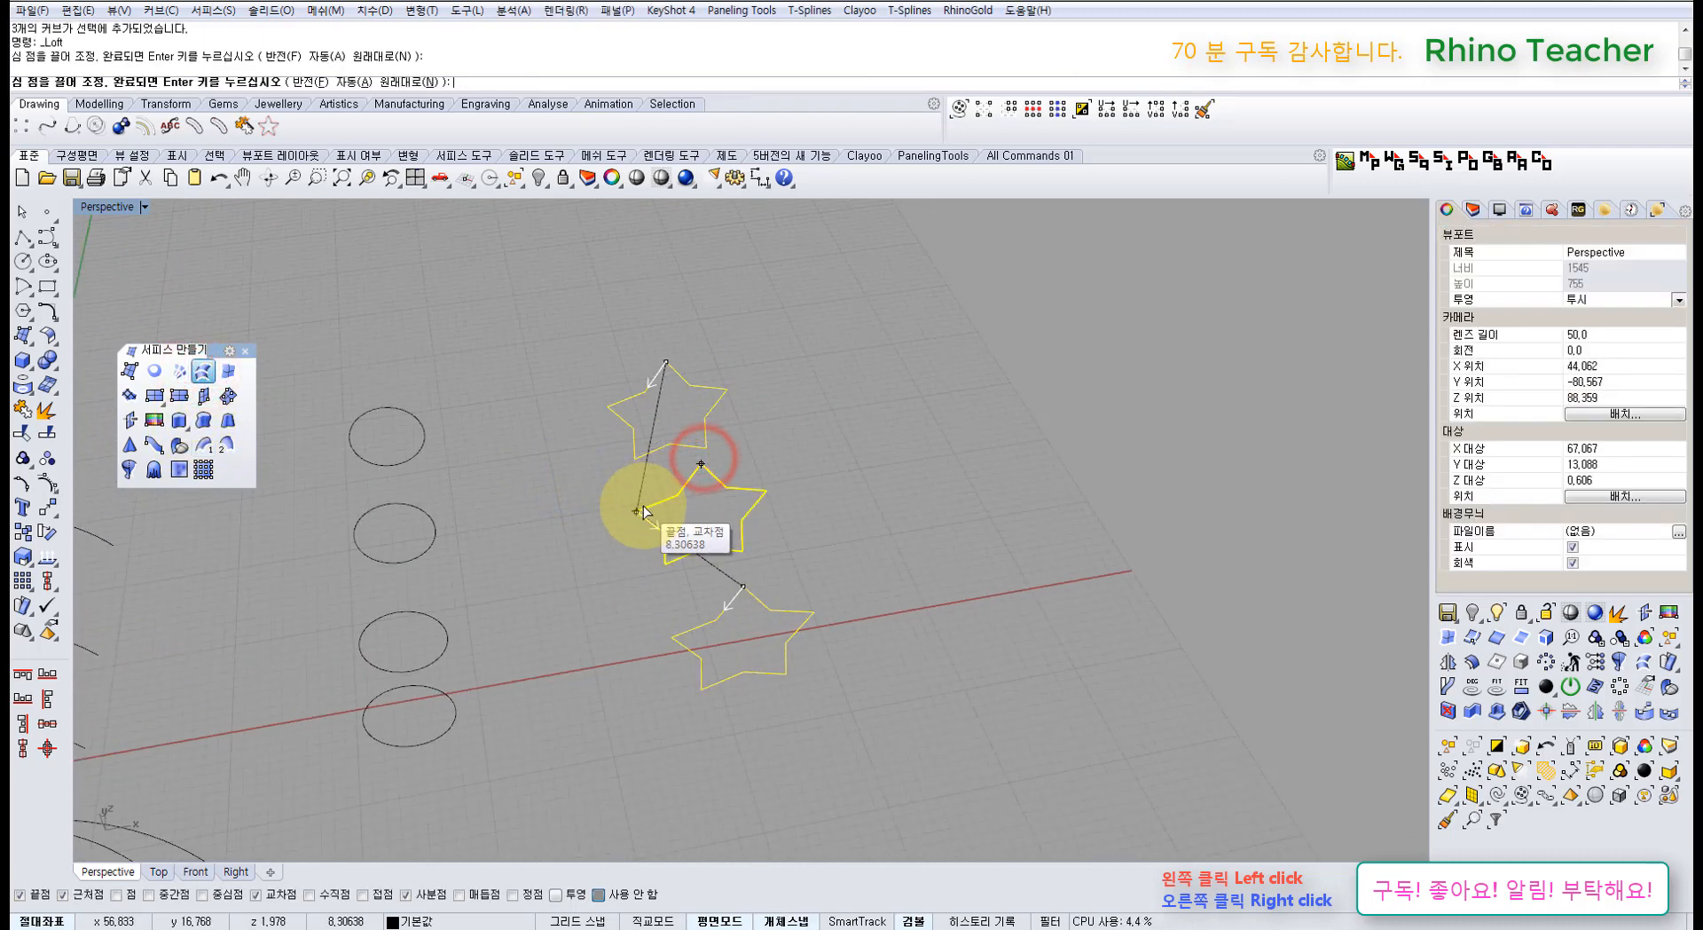
pyautogui.click(637, 510)
pyautogui.click(665, 363)
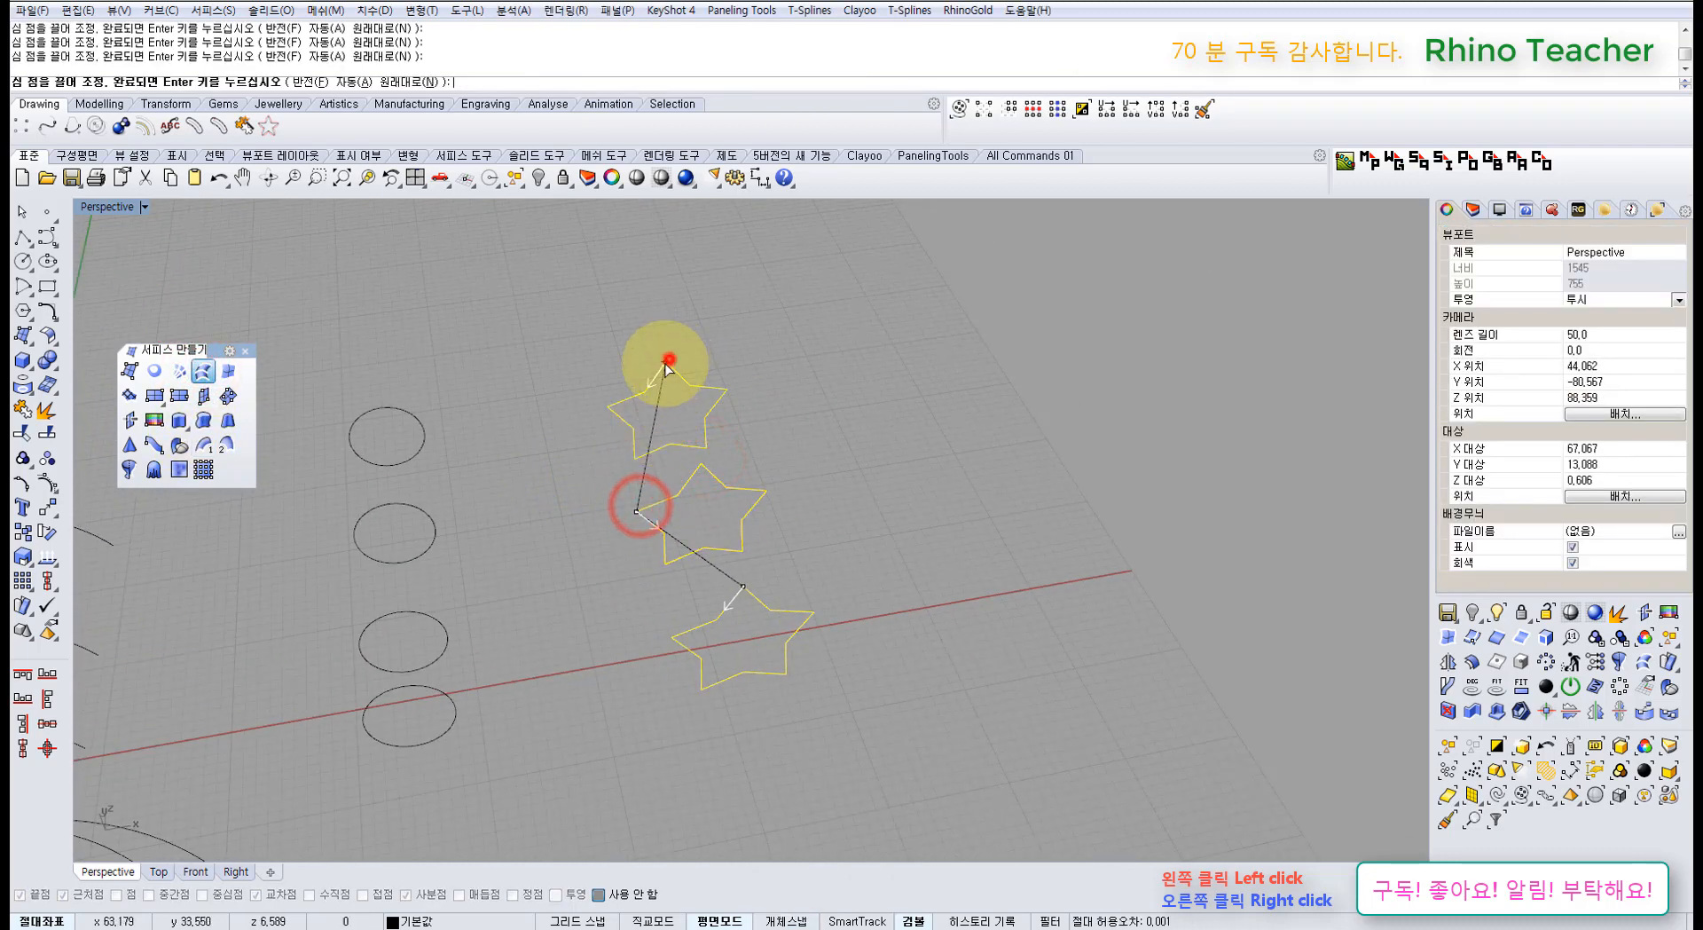
pyautogui.click(634, 463)
pyautogui.moveTo(625, 493); pyautogui.dragTo(671, 566, button='right')
pyautogui.rightClick(760, 486)
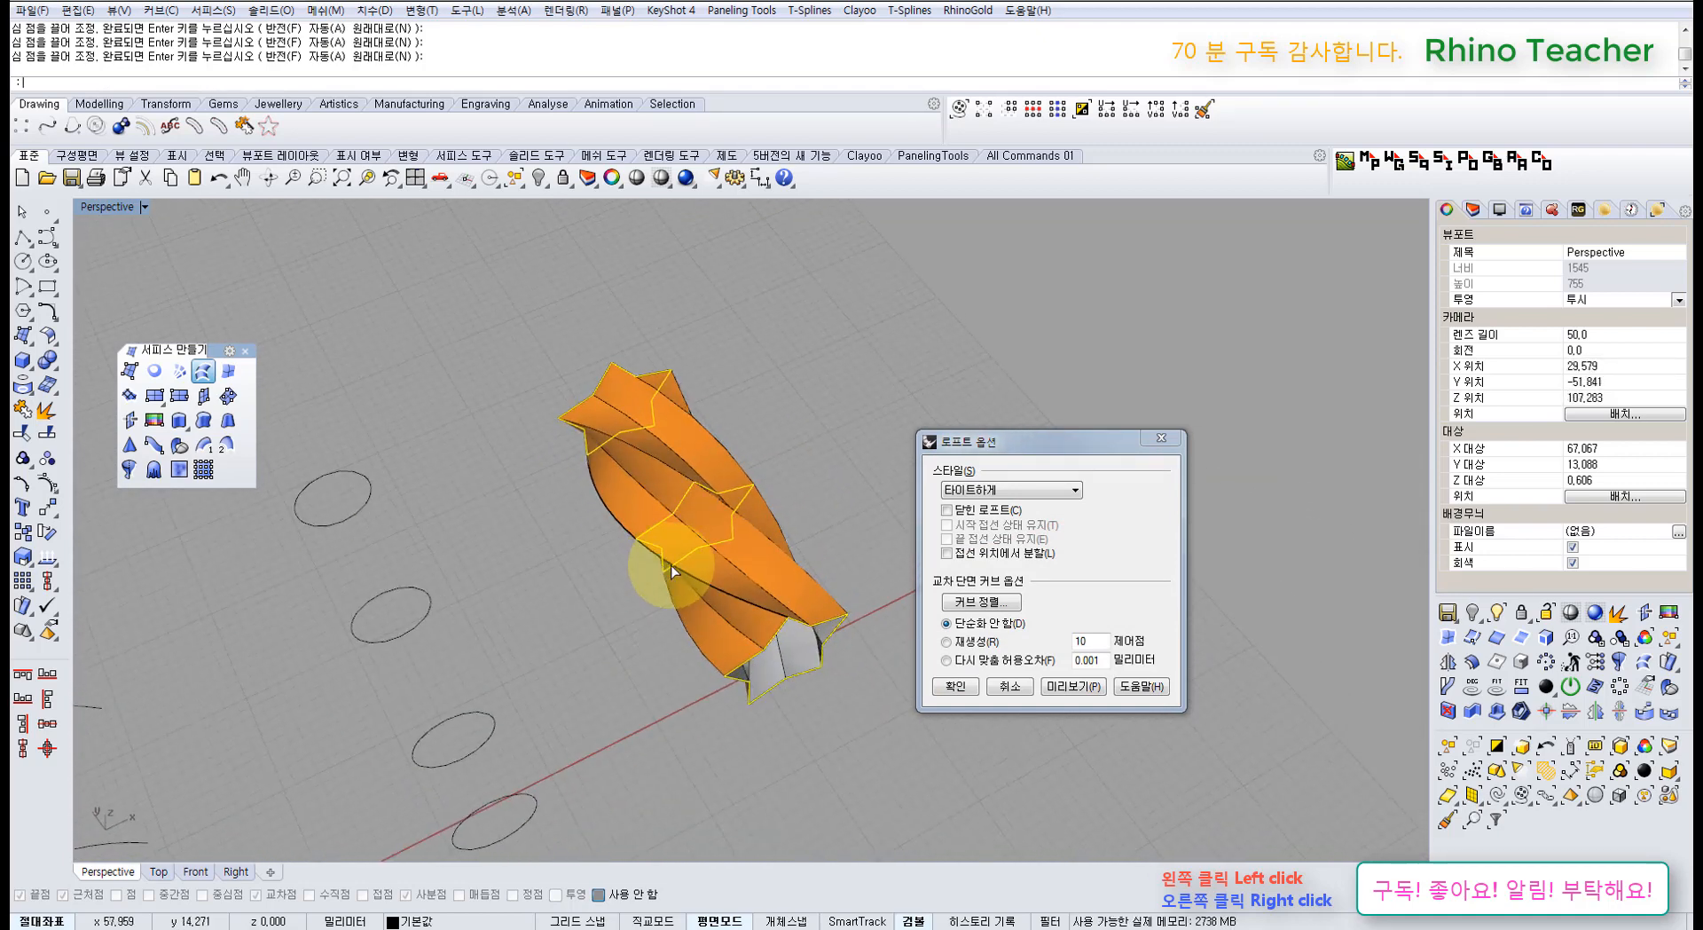
pyautogui.click(998, 685)
pyautogui.moveTo(843, 486); pyautogui.dragTo(866, 615, button='right')
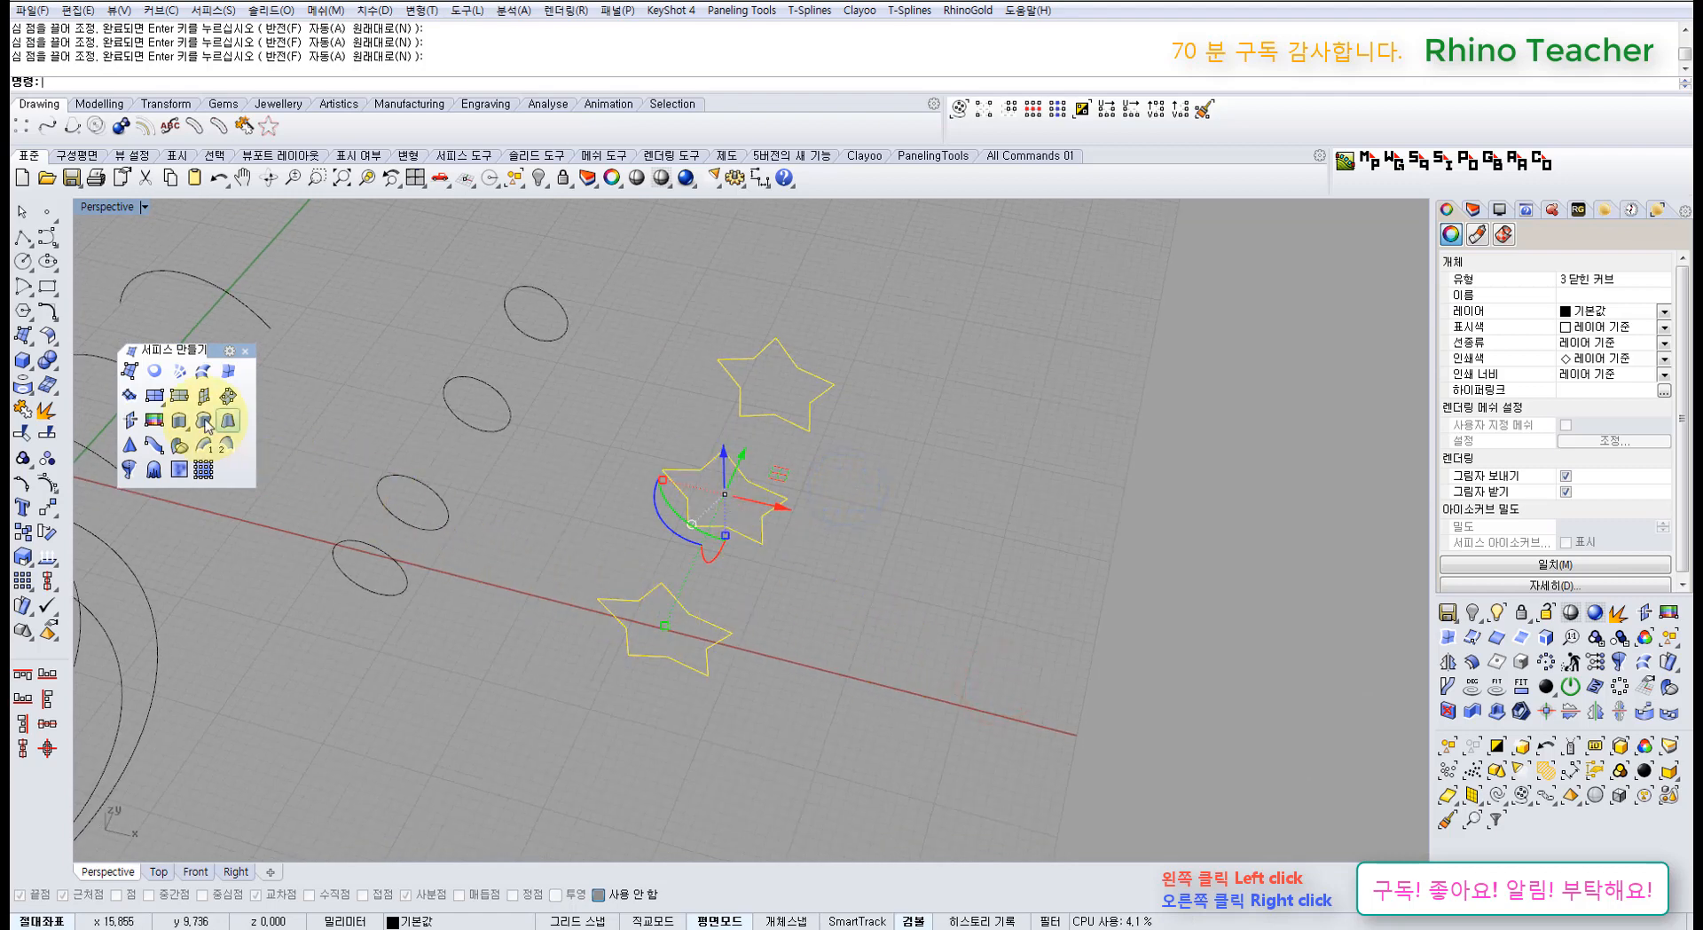
pyautogui.click(202, 372)
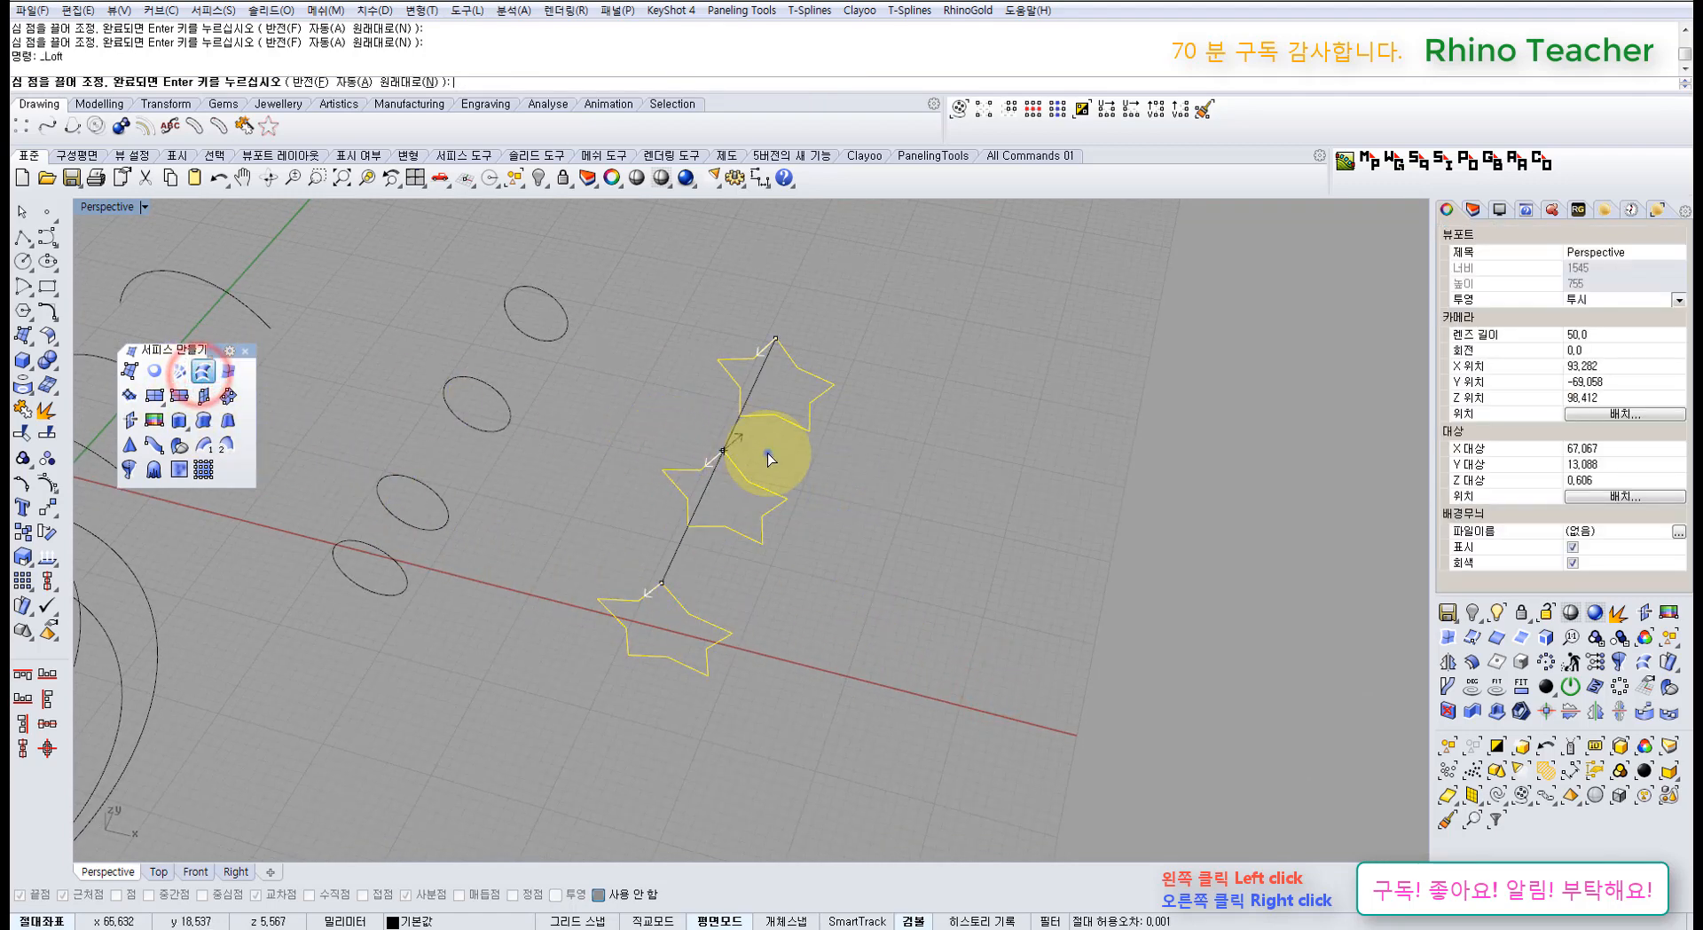
pyautogui.moveTo(768, 452); pyautogui.dragTo(714, 456, button='right')
pyautogui.moveTo(714, 455); pyautogui.dragTo(689, 484)
pyautogui.moveTo(728, 357); pyautogui.dragTo(670, 394)
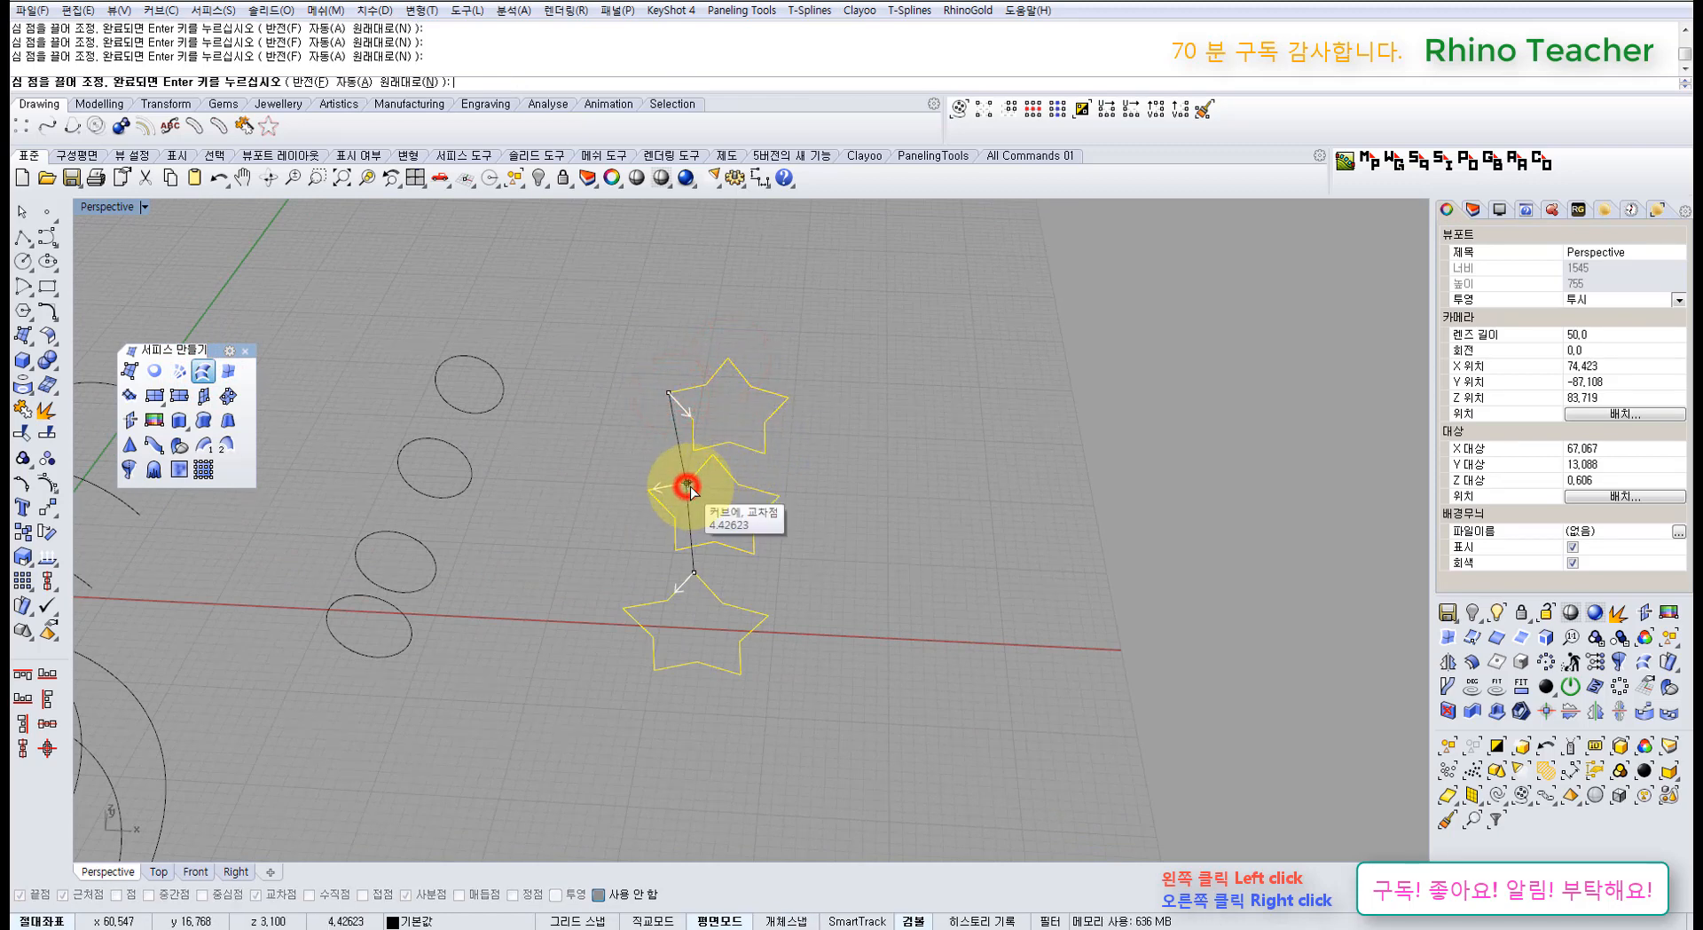
pyautogui.moveTo(689, 488); pyautogui.dragTo(377, 93)
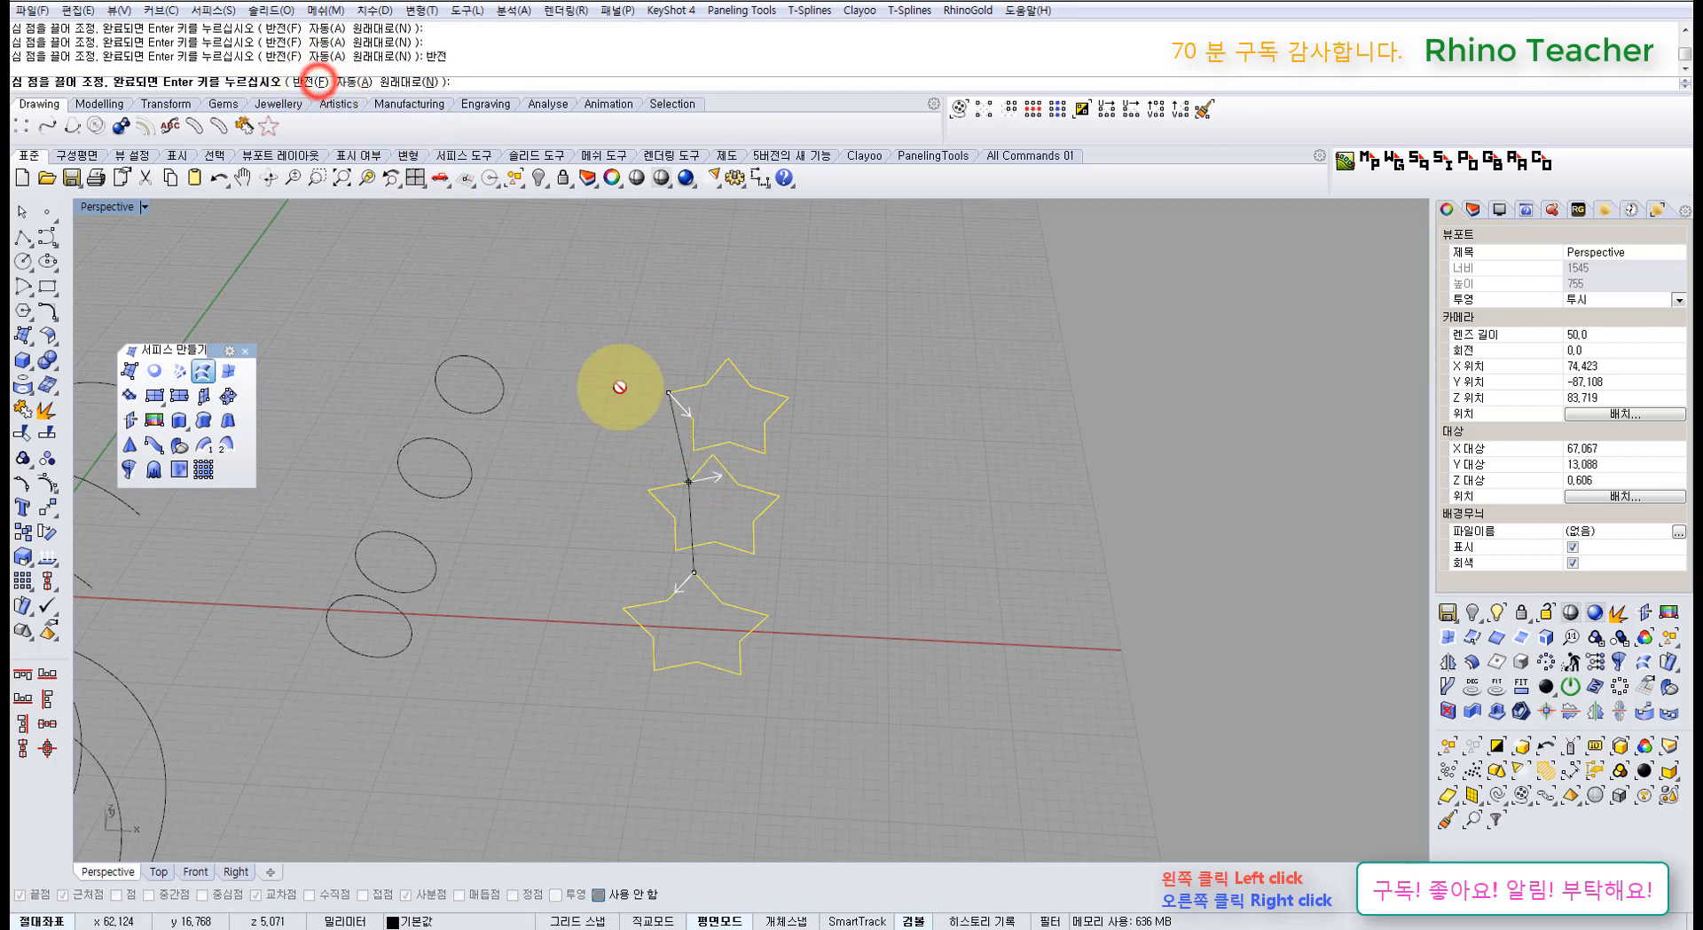
pyautogui.moveTo(620, 387); pyautogui.dragTo(692, 482)
pyautogui.click(689, 483)
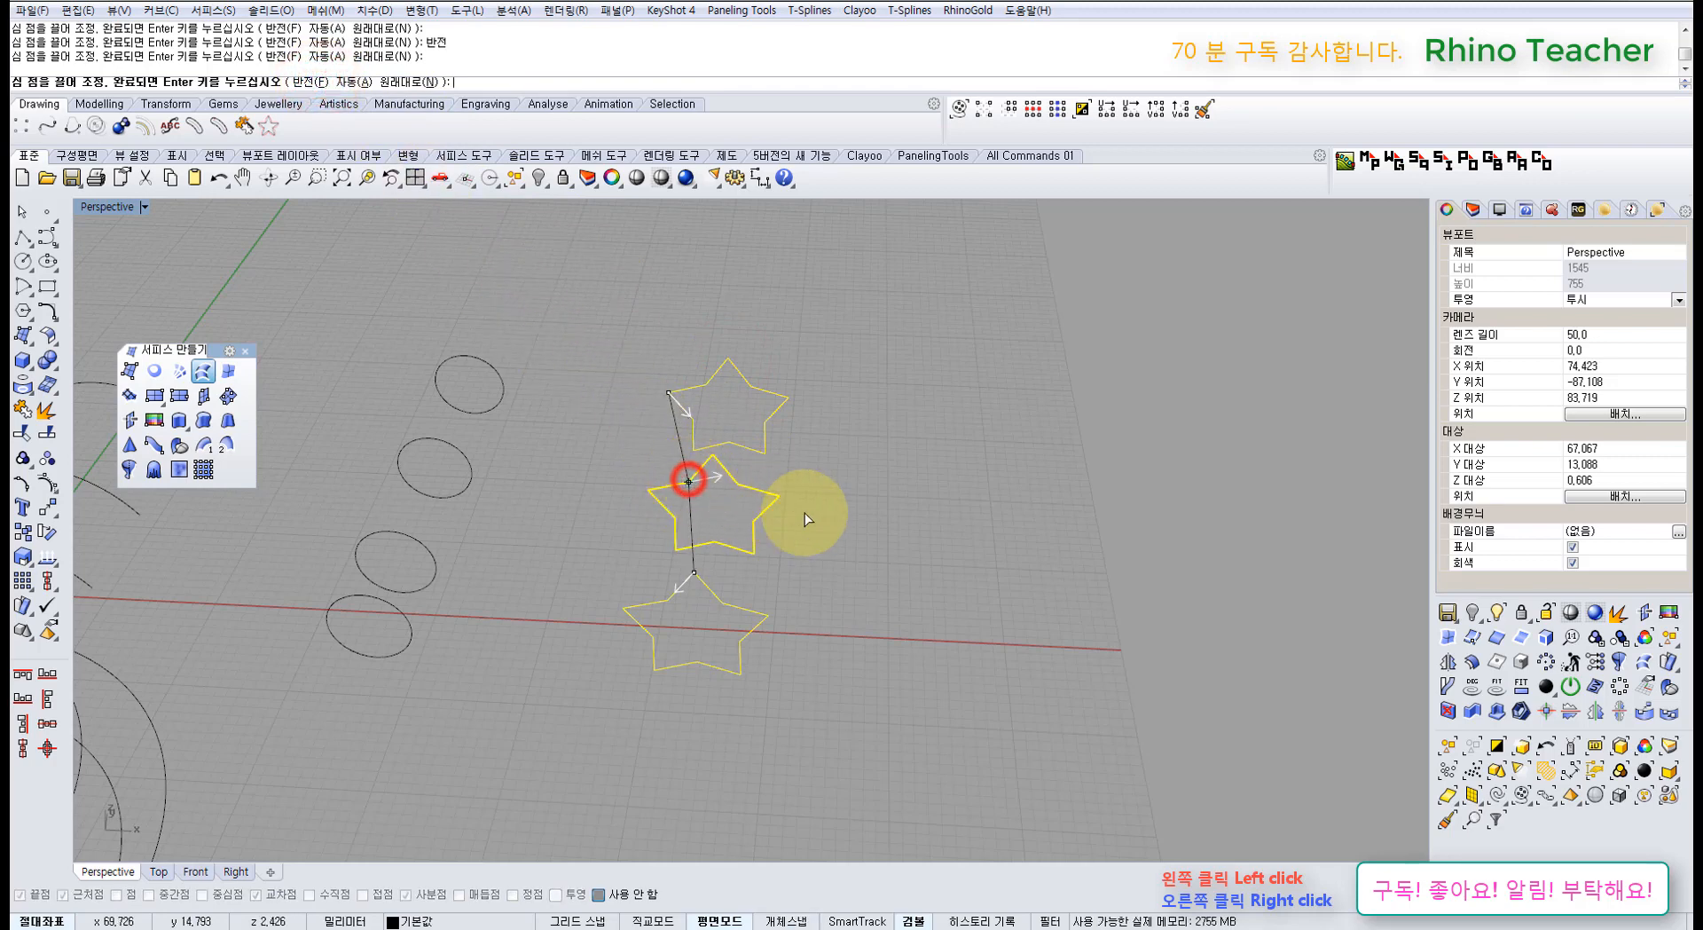
pyautogui.moveTo(788, 520); pyautogui.dragTo(954, 663, button='right')
pyautogui.rightClick(887, 510)
pyautogui.click(952, 685)
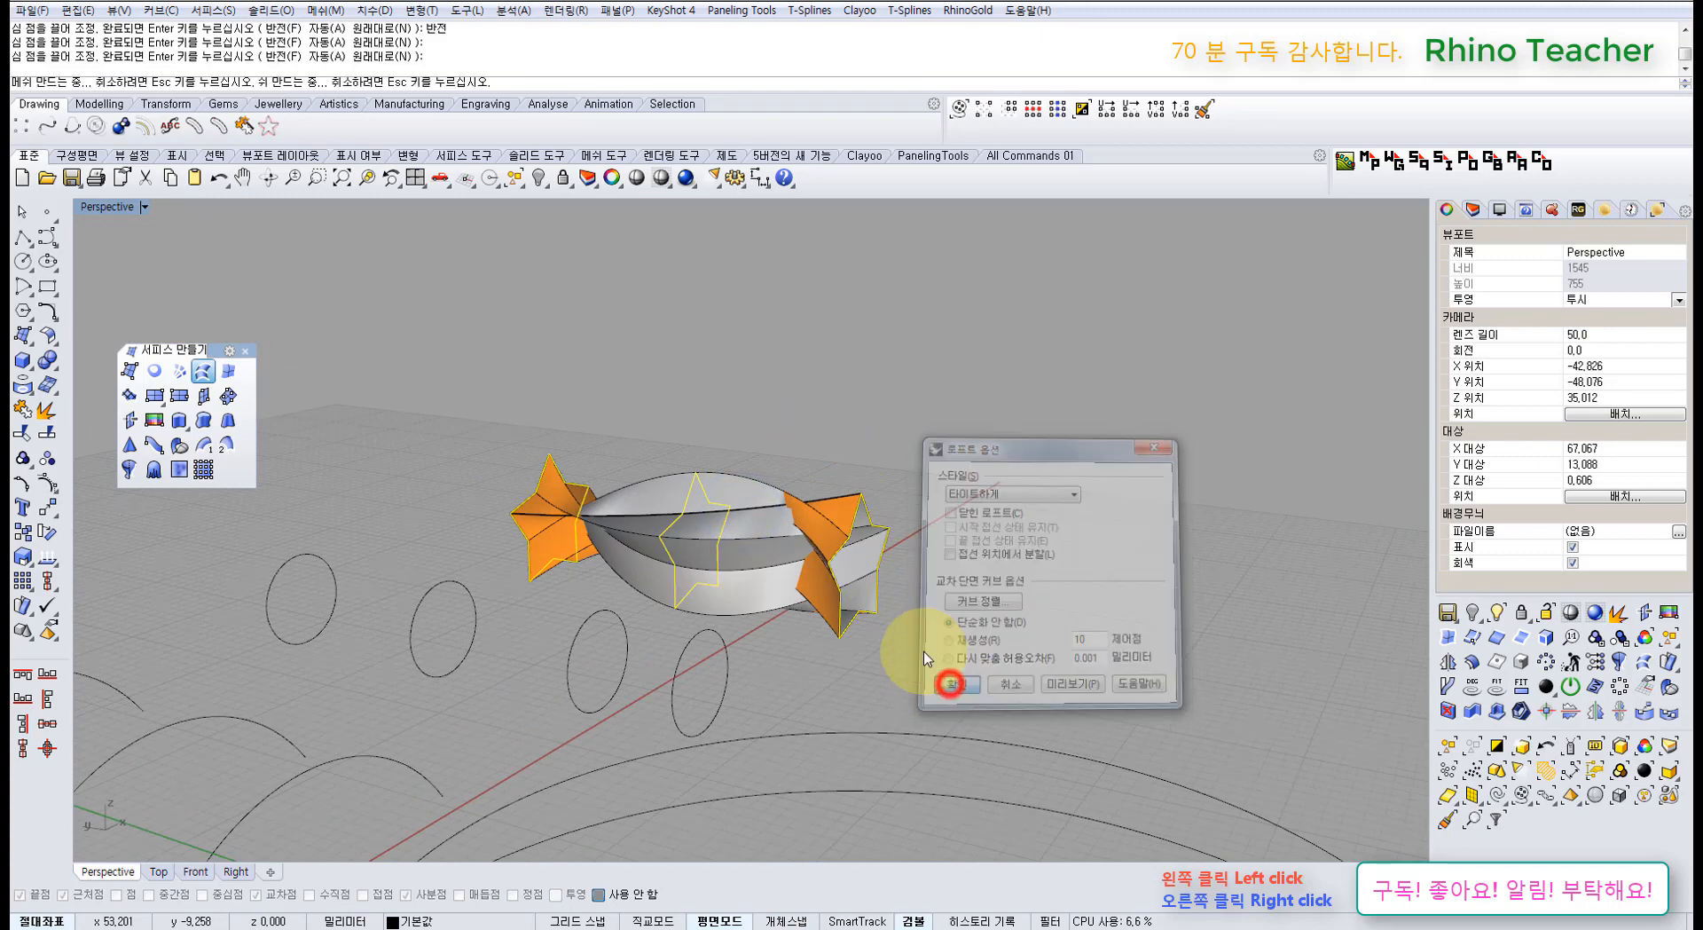
pyautogui.moveTo(791, 459); pyautogui.dragTo(731, 535, button='right')
pyautogui.scroll(5, 754, 530)
pyautogui.click(844, 505)
pyautogui.moveTo(844, 505); pyautogui.dragTo(596, 546, button='right')
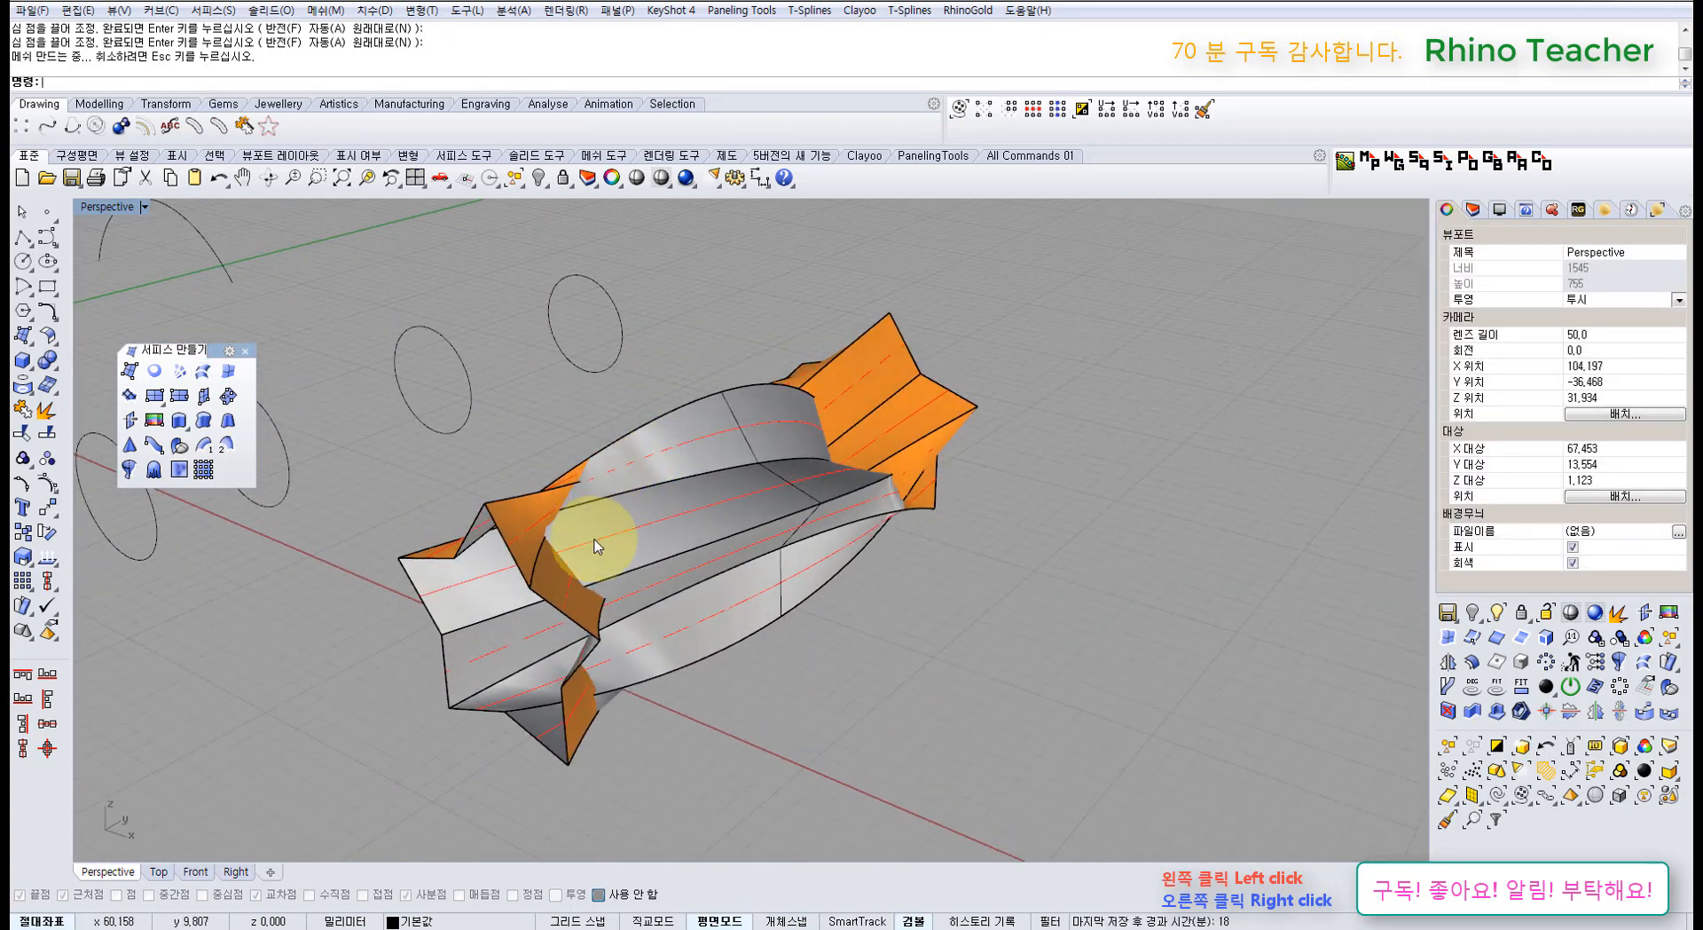
pyautogui.click(647, 561)
pyautogui.moveTo(640, 561); pyautogui.dragTo(736, 554, button='right')
pyautogui.press('Delete')
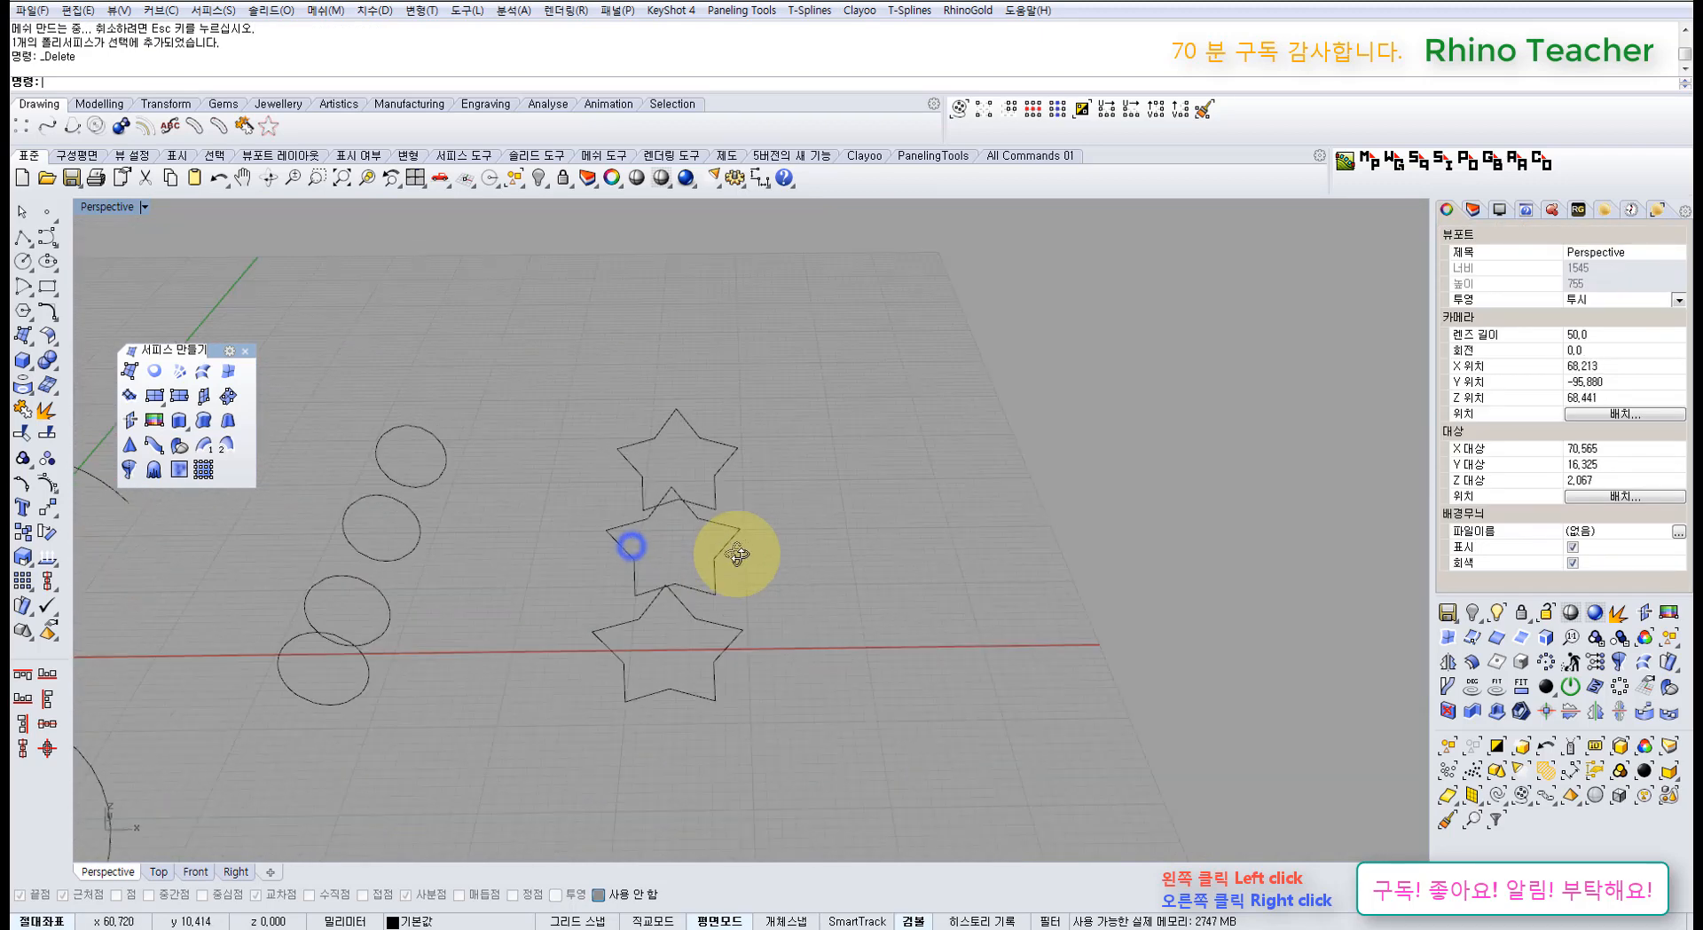
pyautogui.scroll(-5, 736, 555)
pyautogui.moveTo(795, 654); pyautogui.dragTo(508, 650)
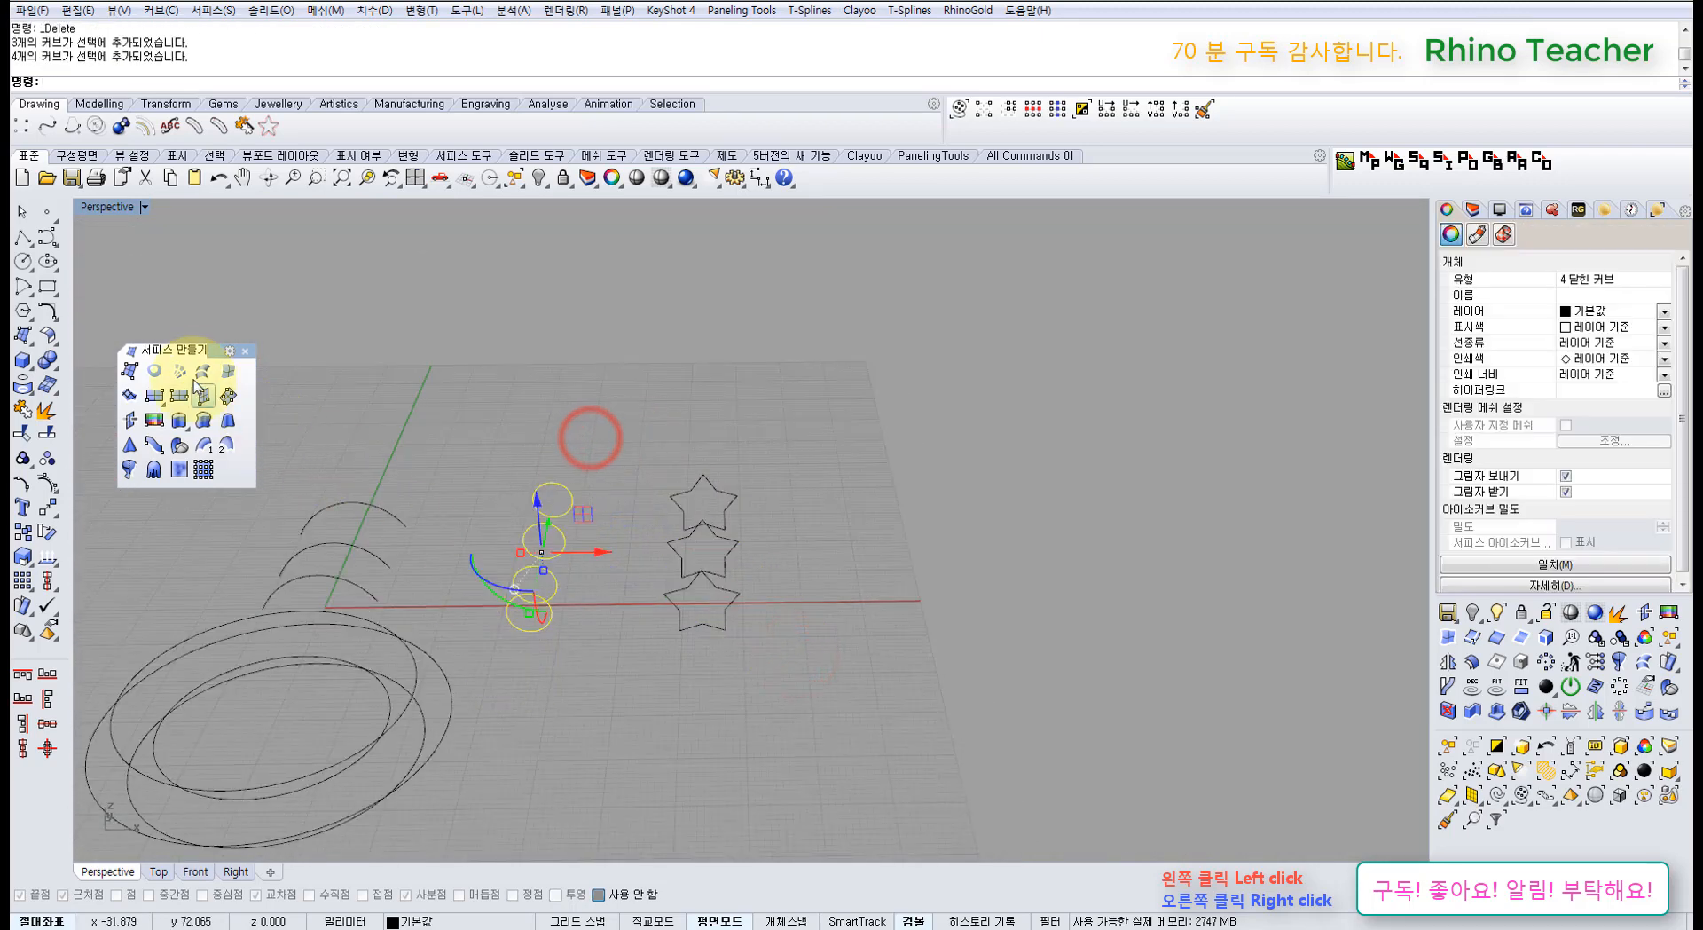
pyautogui.moveTo(536, 467); pyautogui.dragTo(298, 483, button='right')
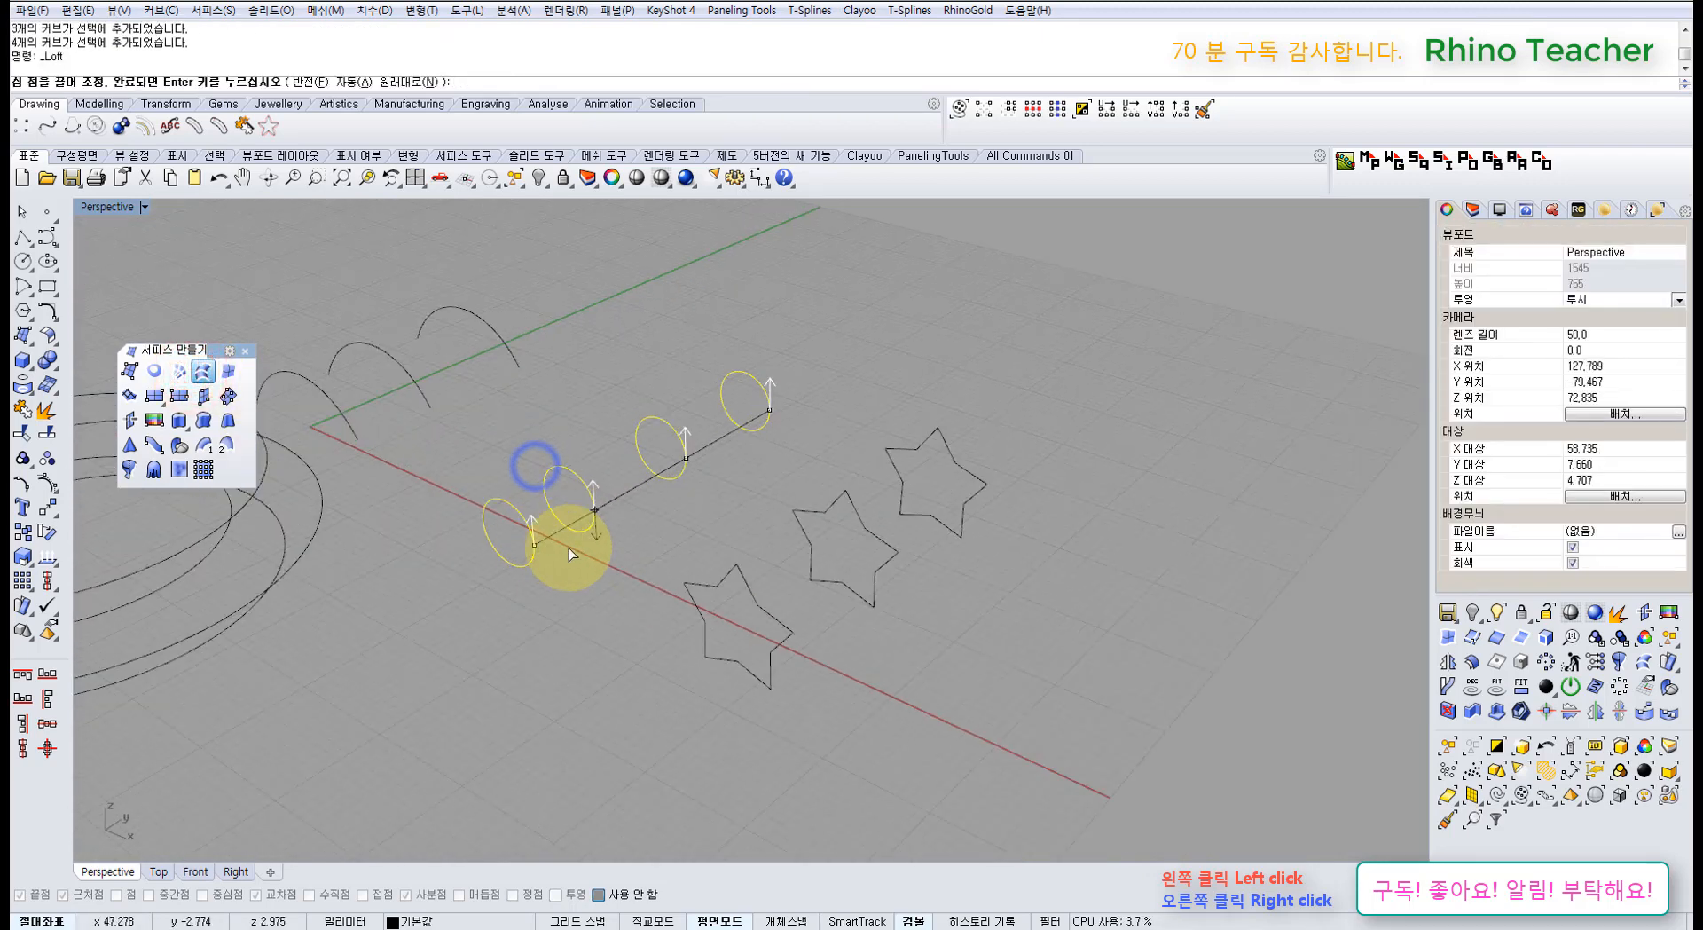
pyautogui.moveTo(601, 567); pyautogui.dragTo(773, 579, button='right')
pyautogui.press('Escape')
pyautogui.moveTo(868, 673); pyautogui.dragTo(709, 438)
pyautogui.rightClick(709, 438)
pyautogui.moveTo(826, 468); pyautogui.dragTo(743, 505, button='right')
pyautogui.scroll(5, 743, 505)
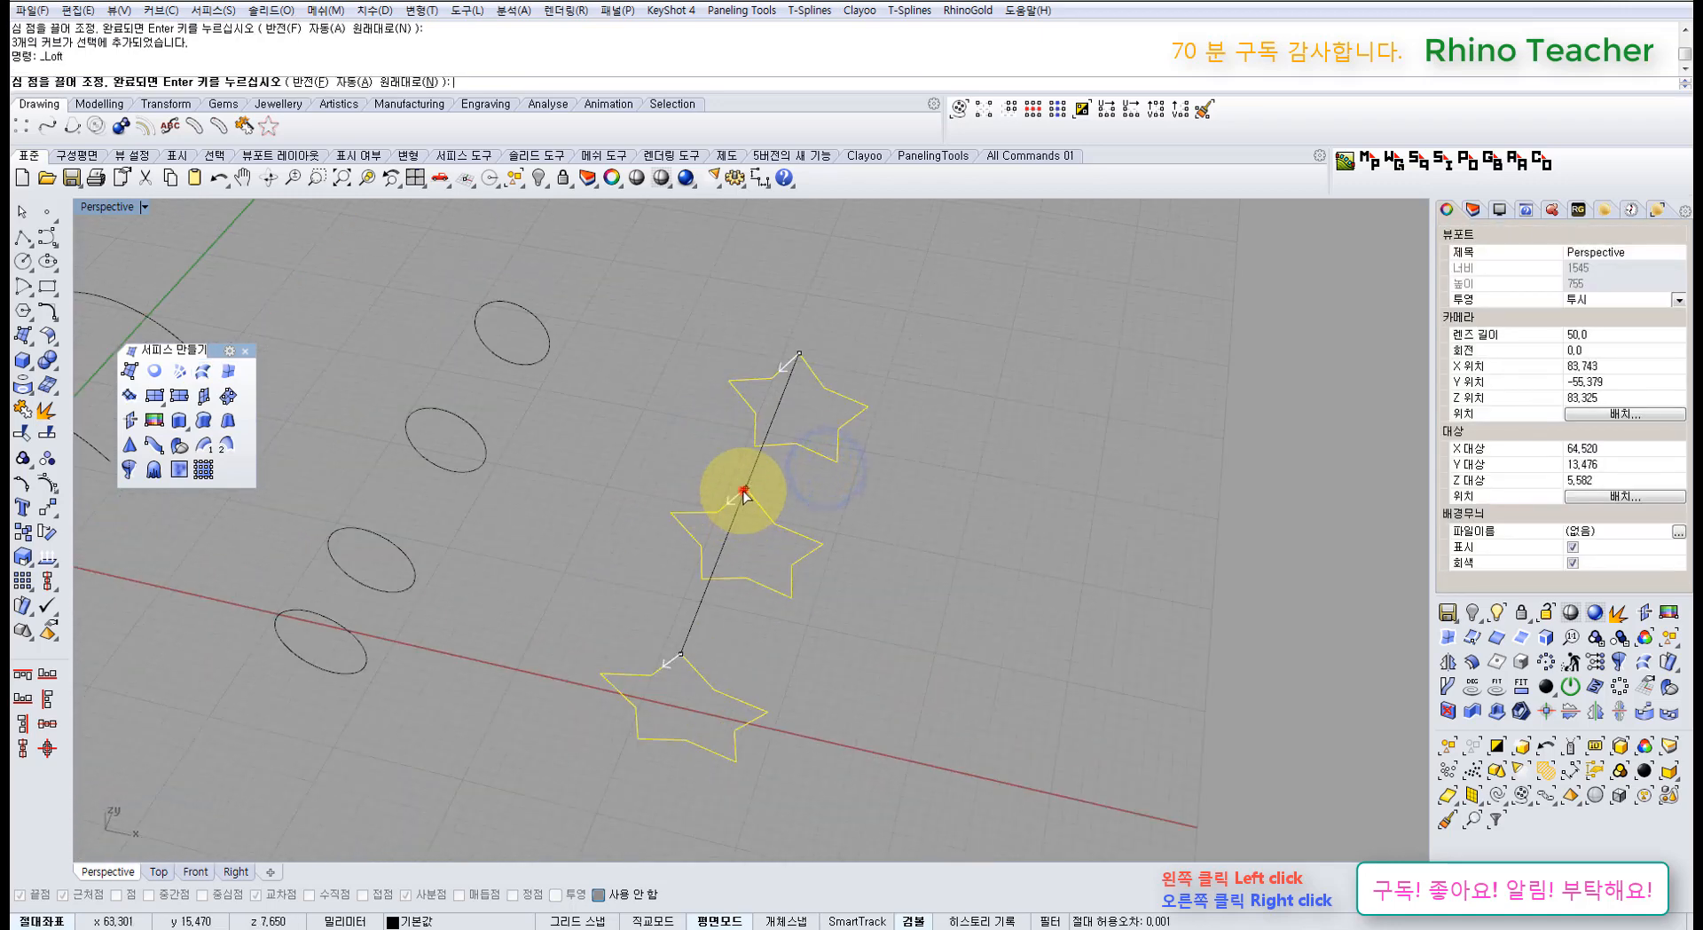
pyautogui.moveTo(743, 491); pyautogui.dragTo(717, 511)
pyautogui.moveTo(798, 353); pyautogui.dragTo(723, 381)
pyautogui.rightClick(836, 464)
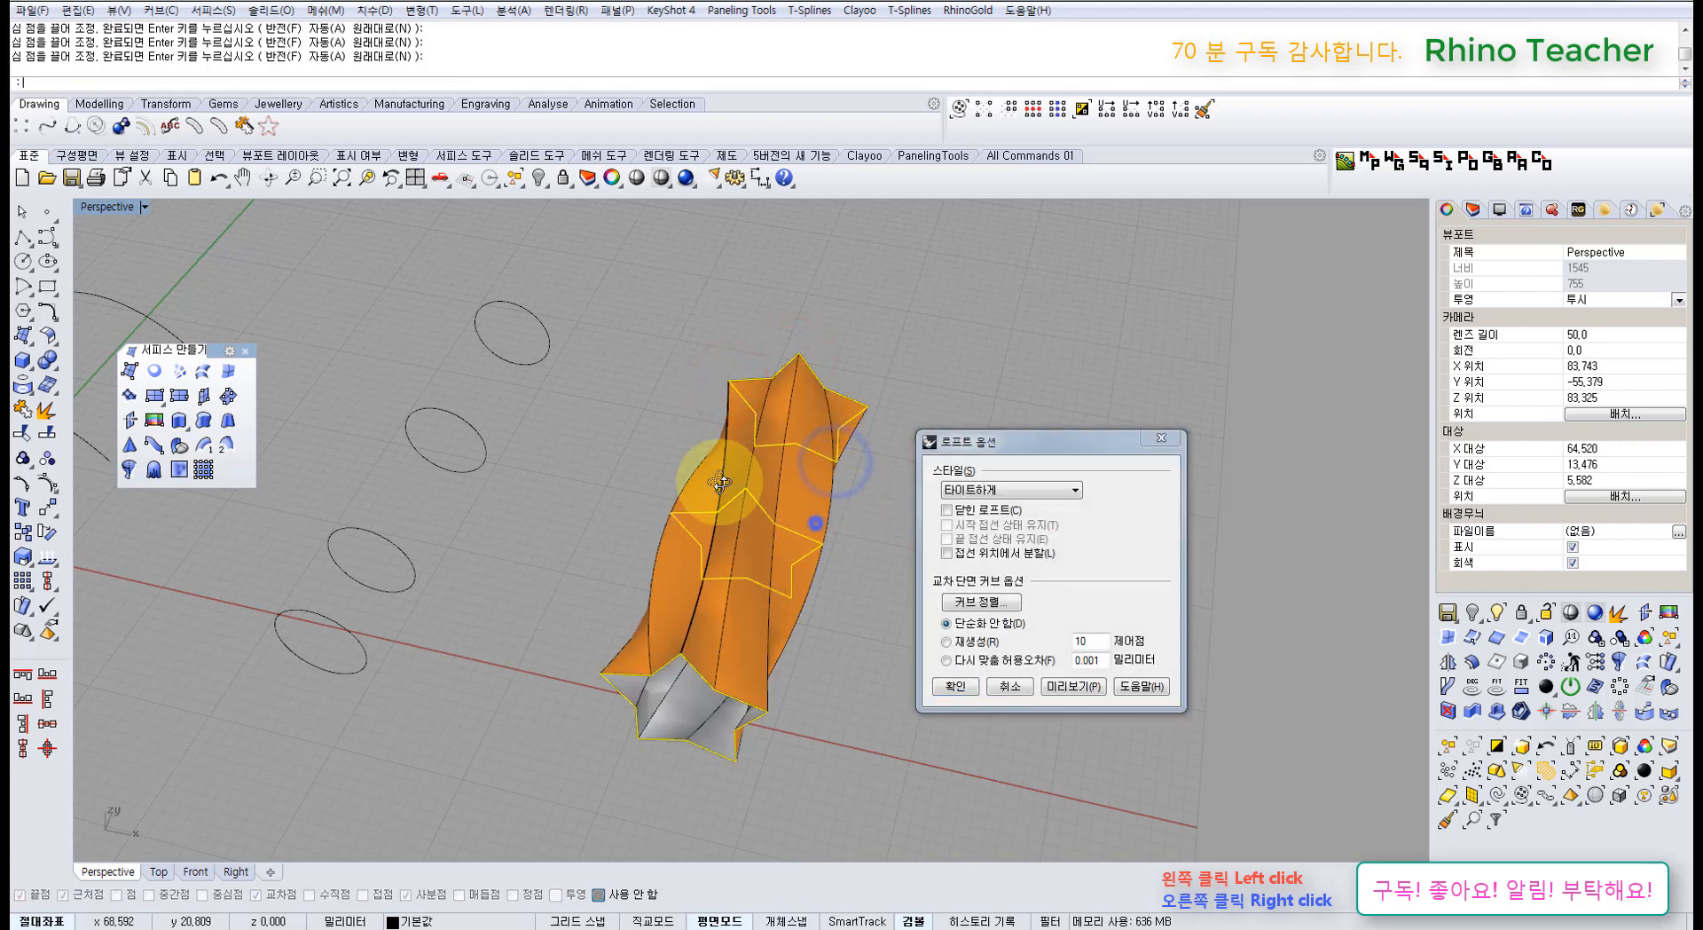
pyautogui.moveTo(816, 522); pyautogui.dragTo(907, 635, button='right')
pyautogui.click(1003, 685)
pyautogui.click(873, 719)
pyautogui.scroll(-8, 798, 631)
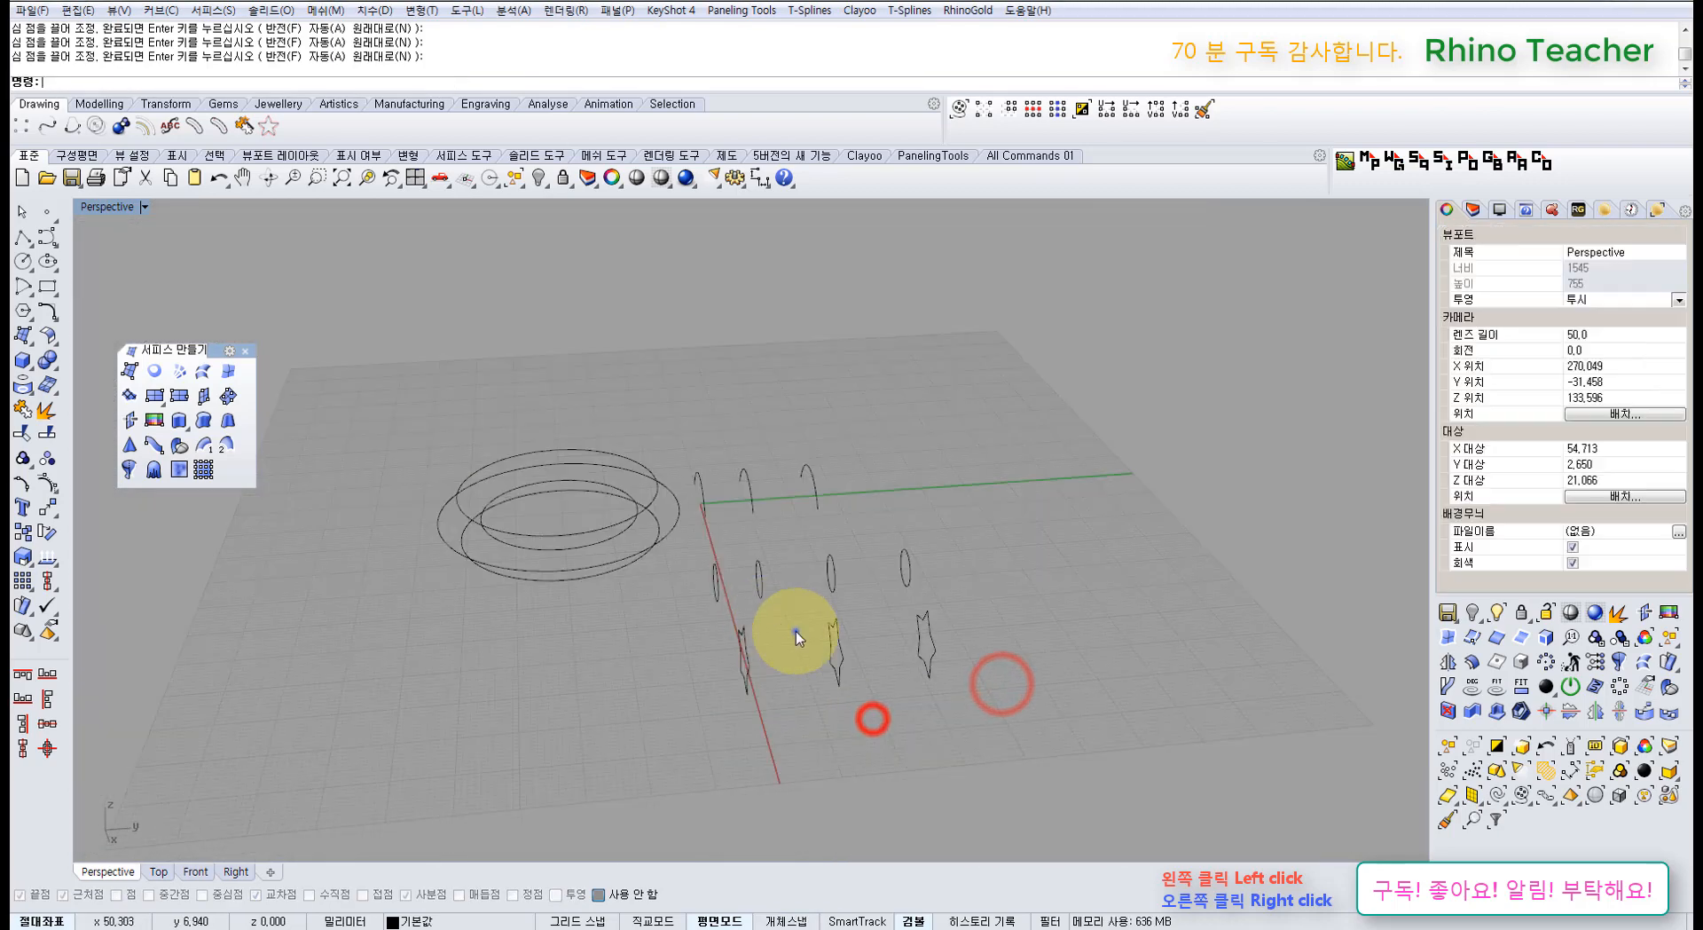
pyautogui.moveTo(796, 630); pyautogui.dragTo(807, 548, button='right')
pyautogui.moveTo(647, 397); pyautogui.dragTo(648, 398)
pyautogui.moveTo(690, 340); pyautogui.dragTo(619, 464)
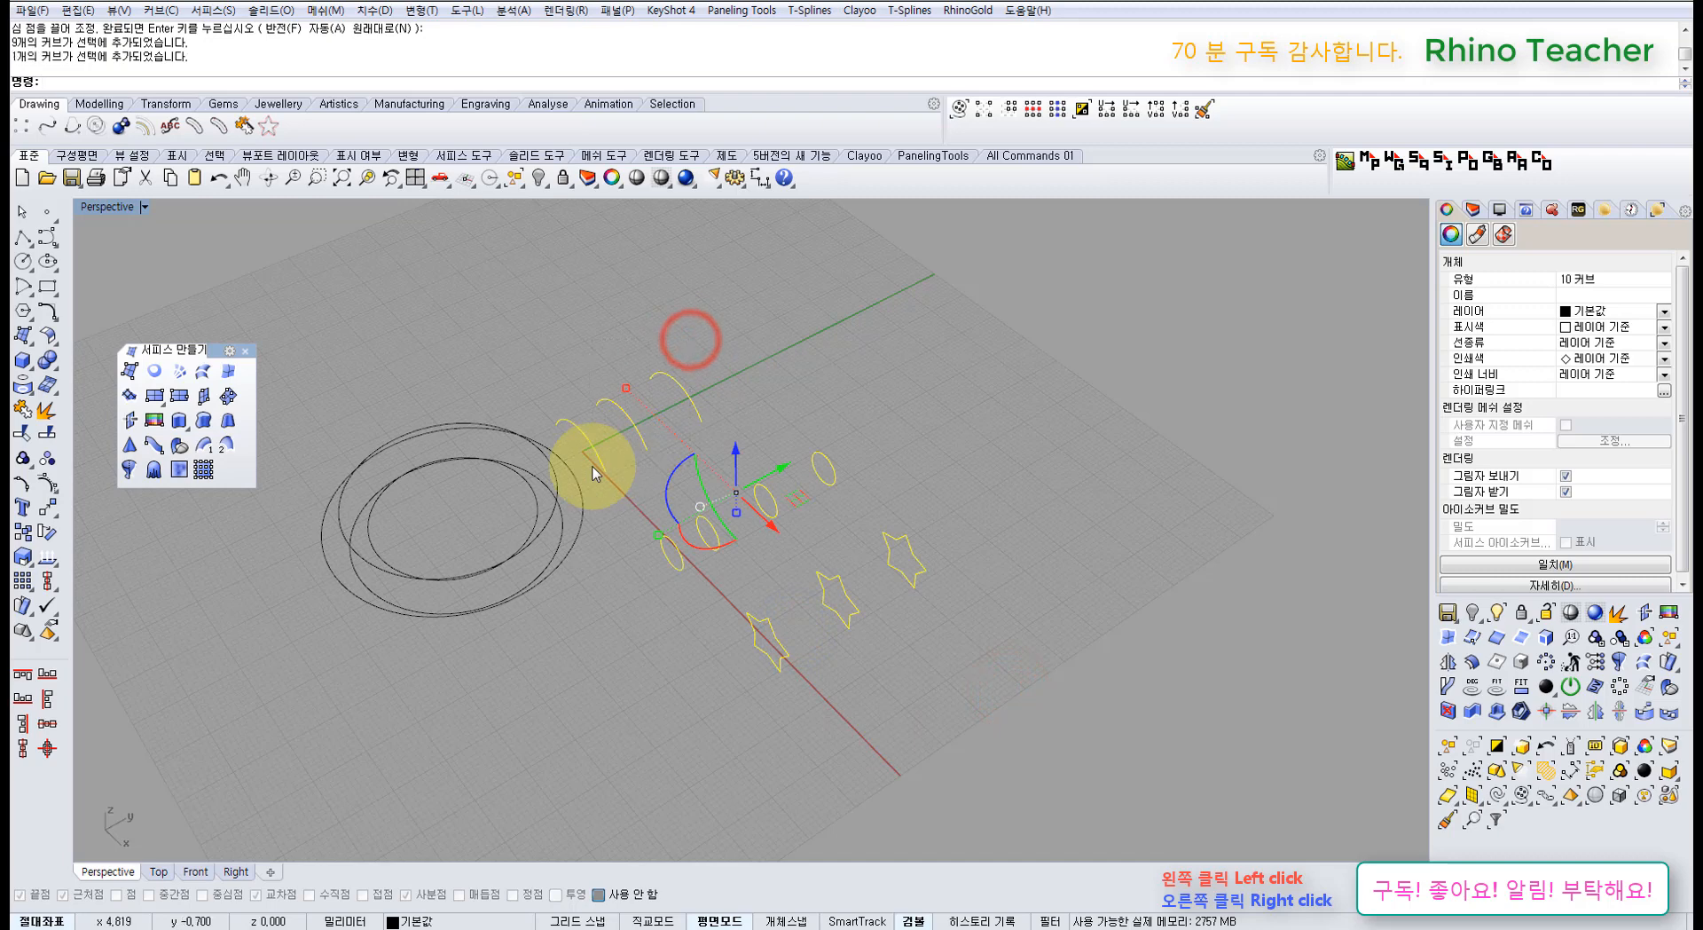
pyautogui.hotkey('ctrl', 'h')
pyautogui.keyDown('shift'); pyautogui.moveTo(482, 566); pyautogui.dragTo(600, 564, button='right'); pyautogui.keyUp('shift')
pyautogui.moveTo(692, 630); pyautogui.dragTo(498, 472)
pyautogui.click(196, 370)
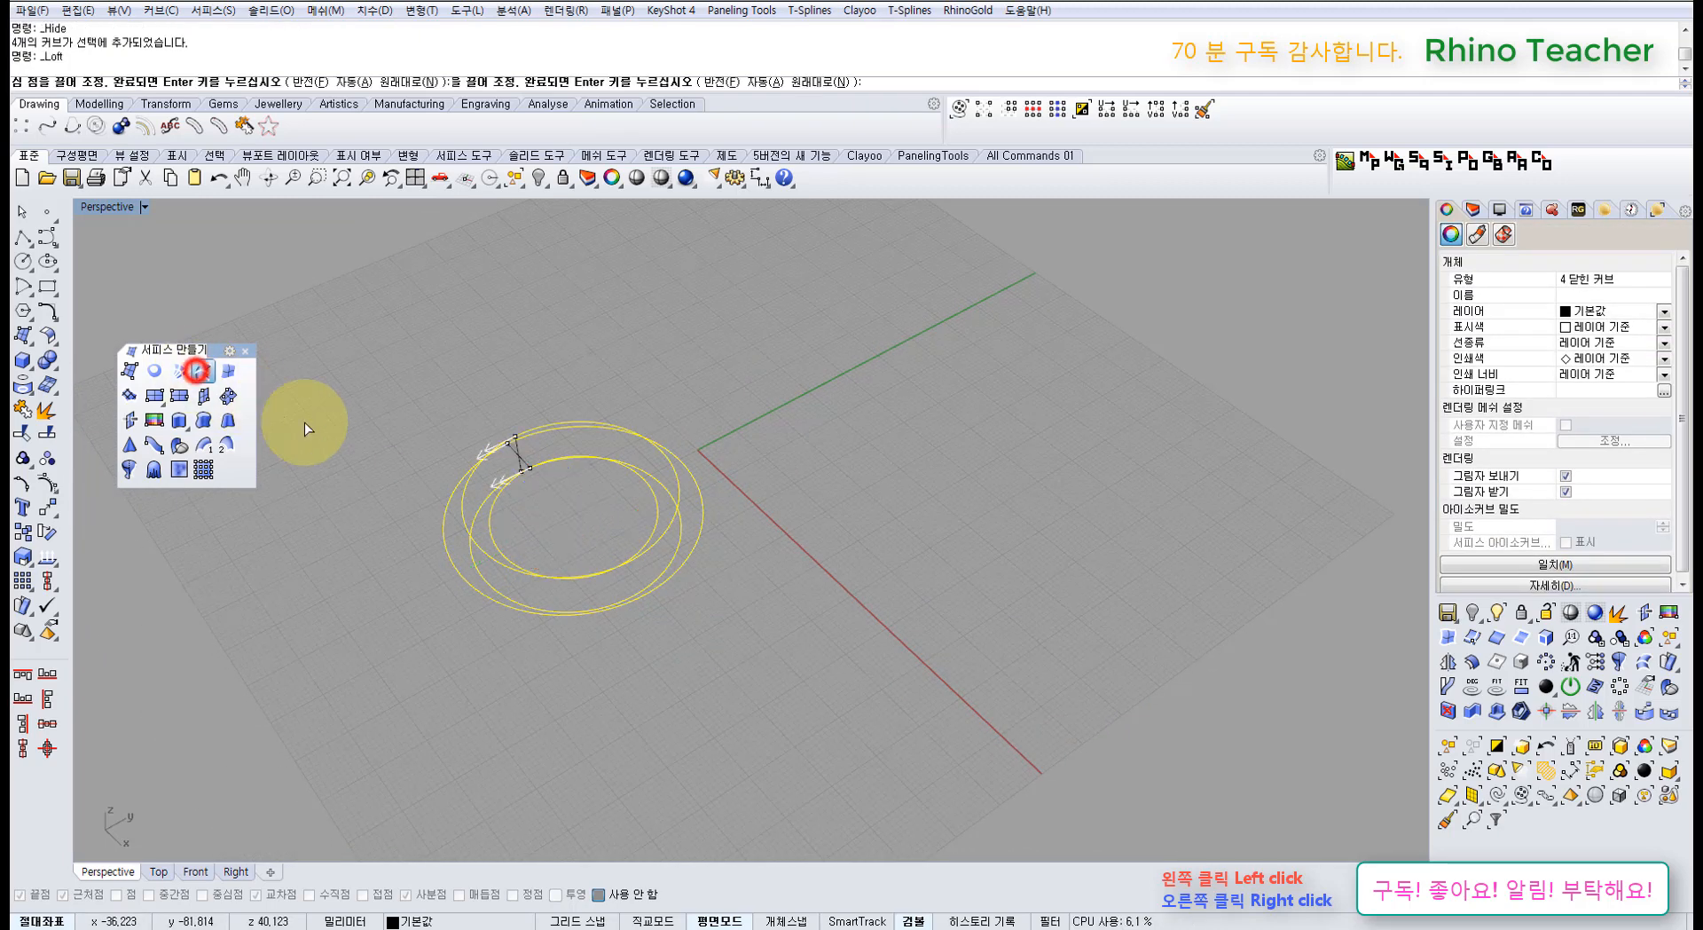
pyautogui.moveTo(508, 547); pyautogui.dragTo(605, 467, button='right')
pyautogui.scroll(6, 497, 626)
pyautogui.keyDown('shift'); pyautogui.moveTo(441, 672); pyautogui.dragTo(572, 562, button='right'); pyautogui.keyUp('shift')
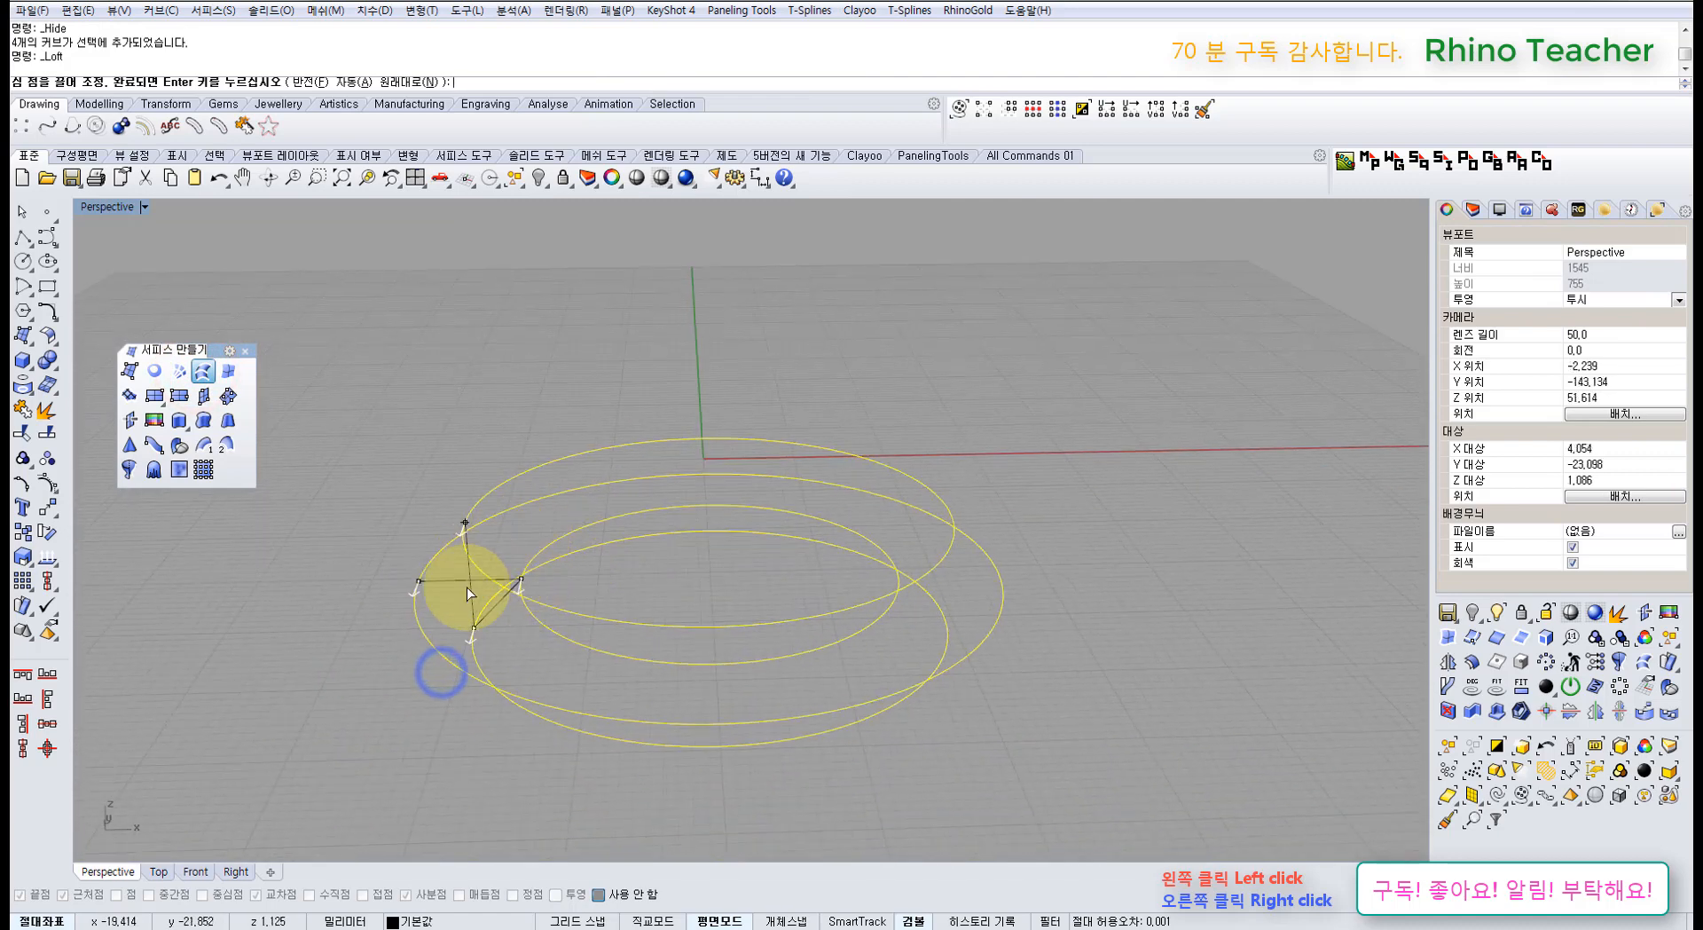
pyautogui.rightClick(606, 566)
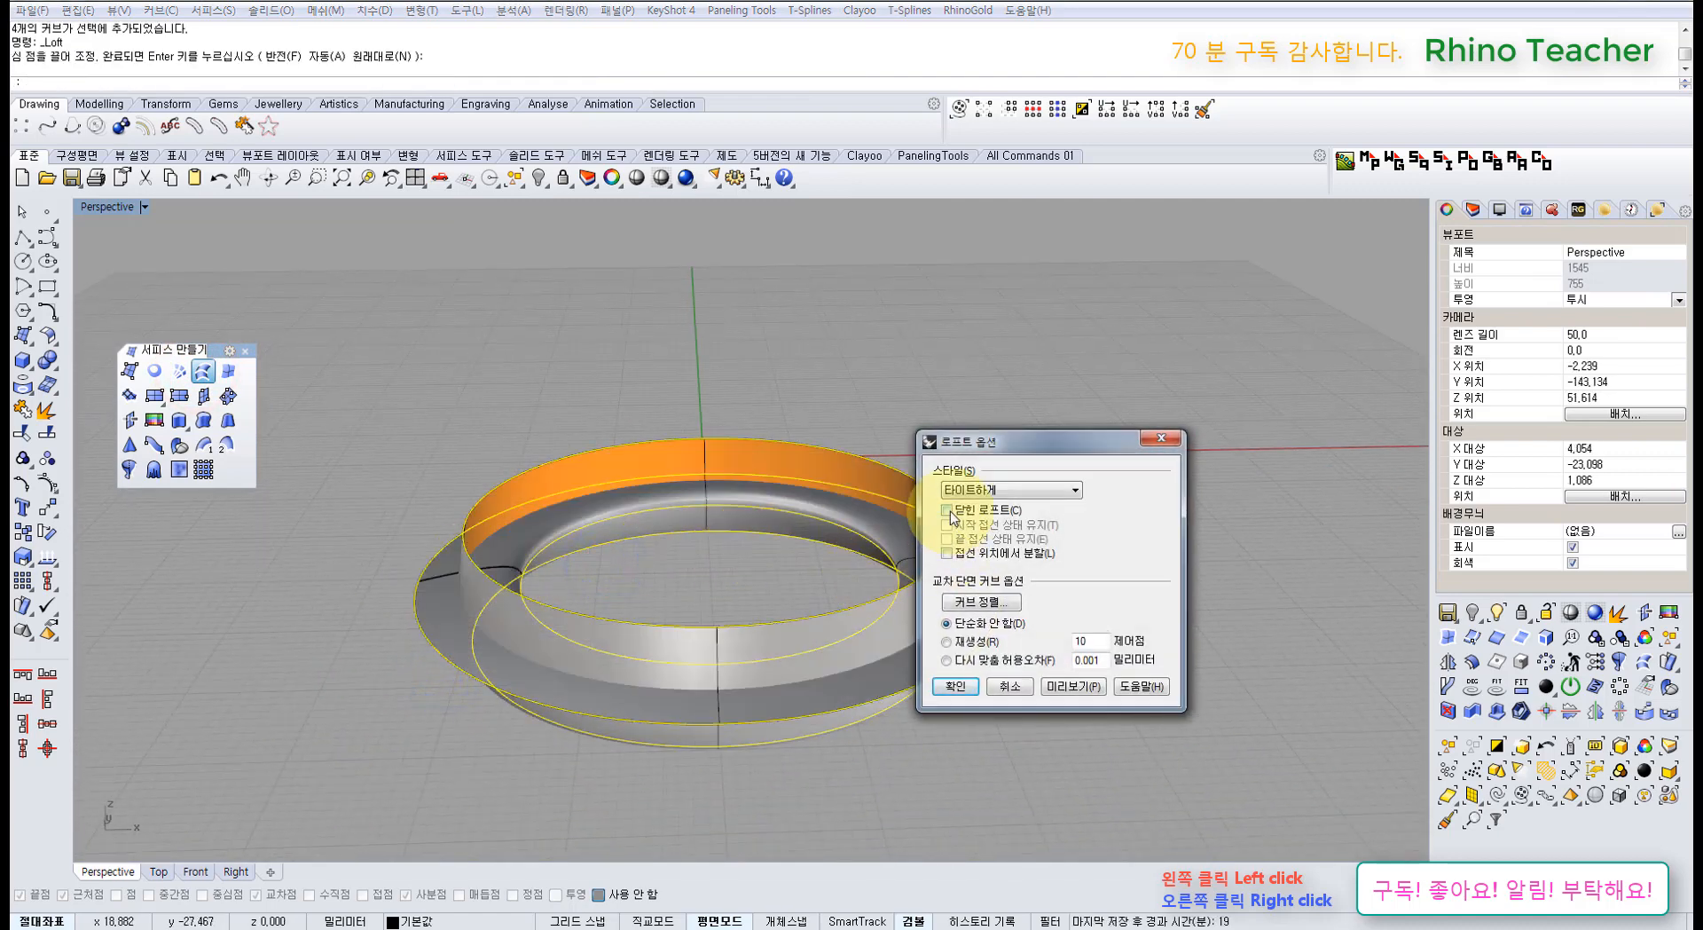
pyautogui.click(1018, 689)
pyautogui.moveTo(1004, 406); pyautogui.dragTo(895, 499, button='right')
pyautogui.hotkey('ctrl', 'z')
pyautogui.click(1081, 584)
pyautogui.keyDown('shift'); pyautogui.moveTo(1225, 589); pyautogui.dragTo(818, 505, button='right'); pyautogui.keyUp('shift')
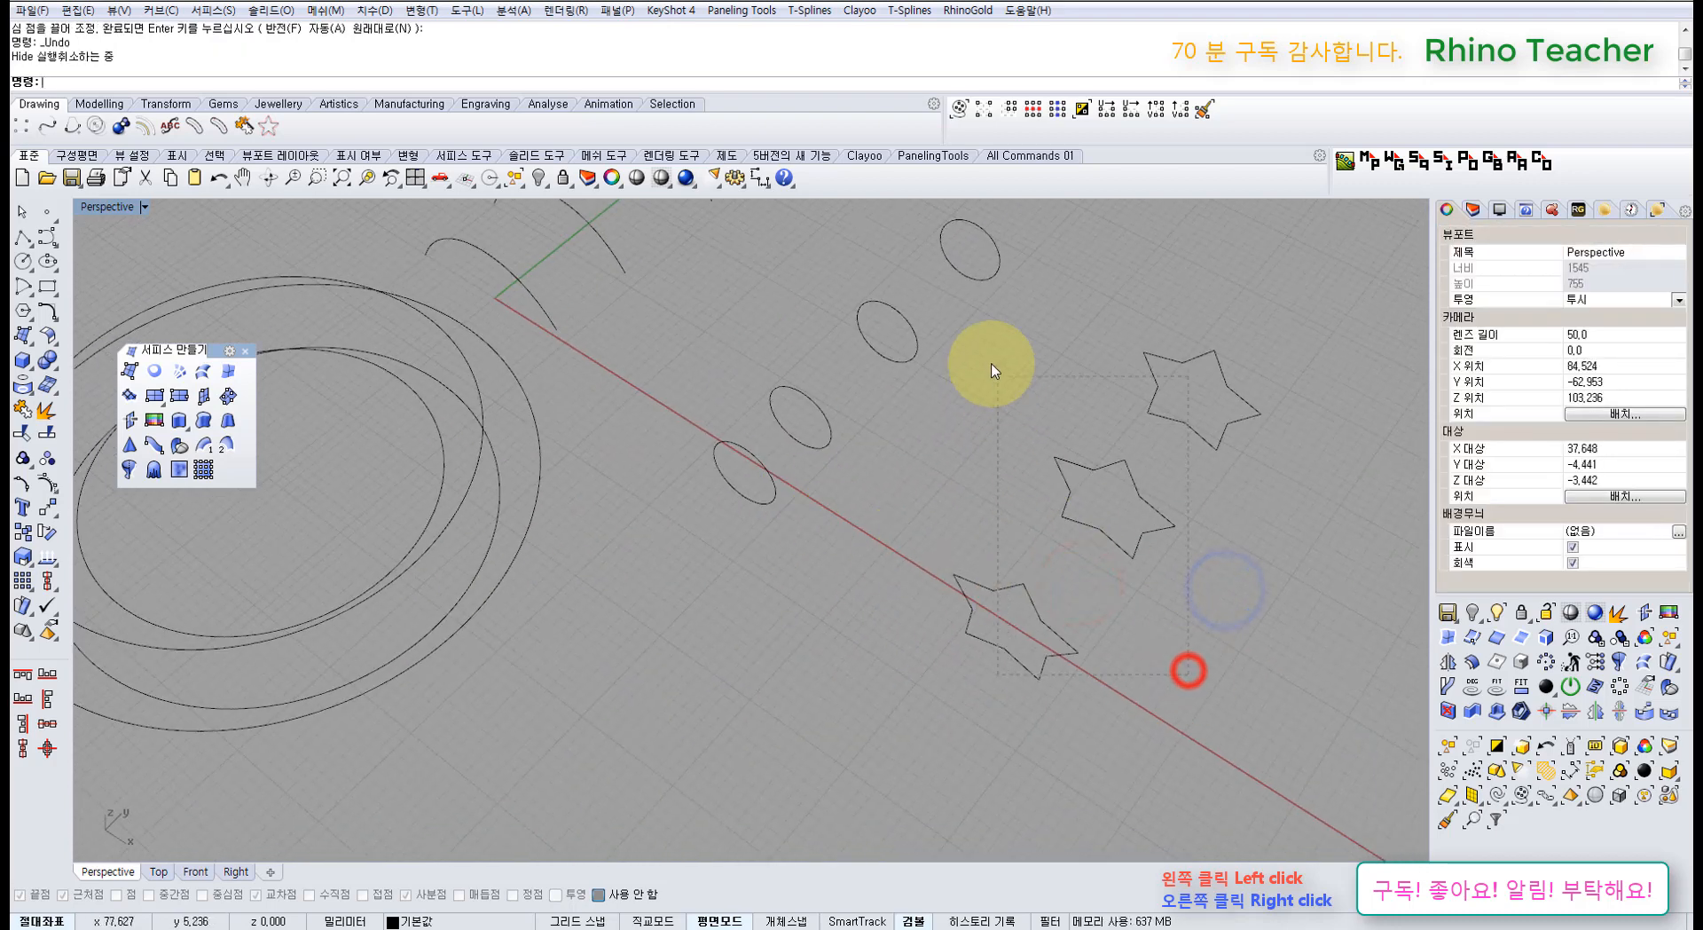
# Step: Preview a star loft with default seams, then cancel it
pyautogui.moveTo(992, 371); pyautogui.dragTo(994, 373)
pyautogui.rightClick(1046, 424)
pyautogui.rightClick(1059, 523)
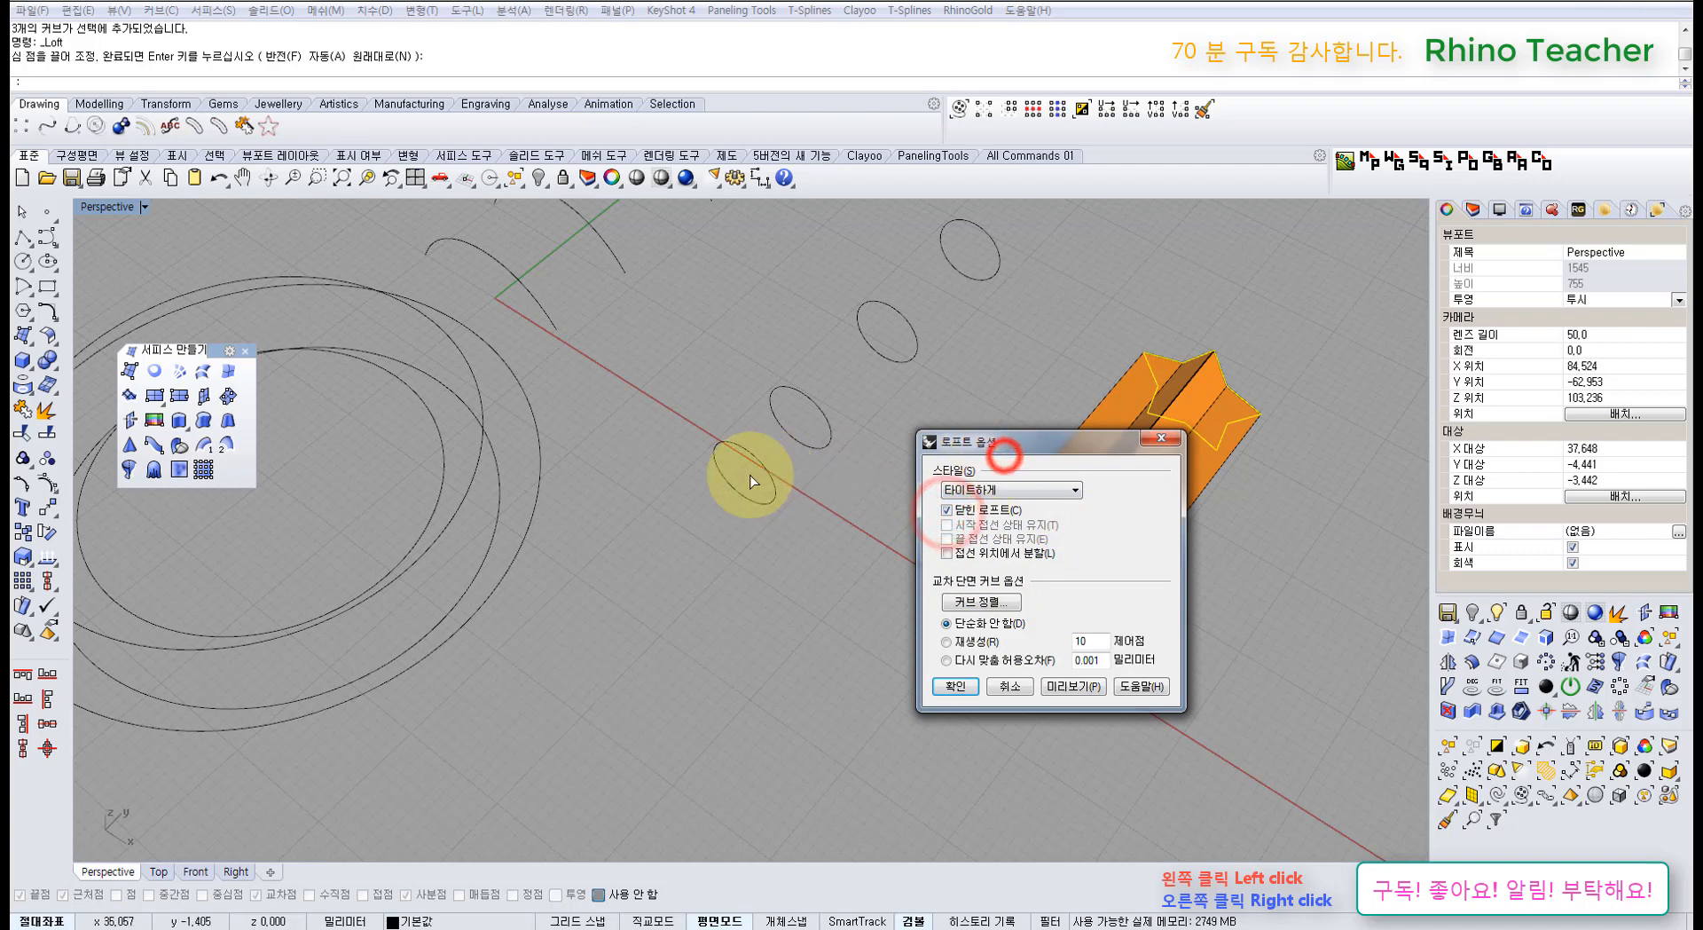
pyautogui.moveTo(1005, 456); pyautogui.dragTo(674, 465)
pyautogui.click(750, 697)
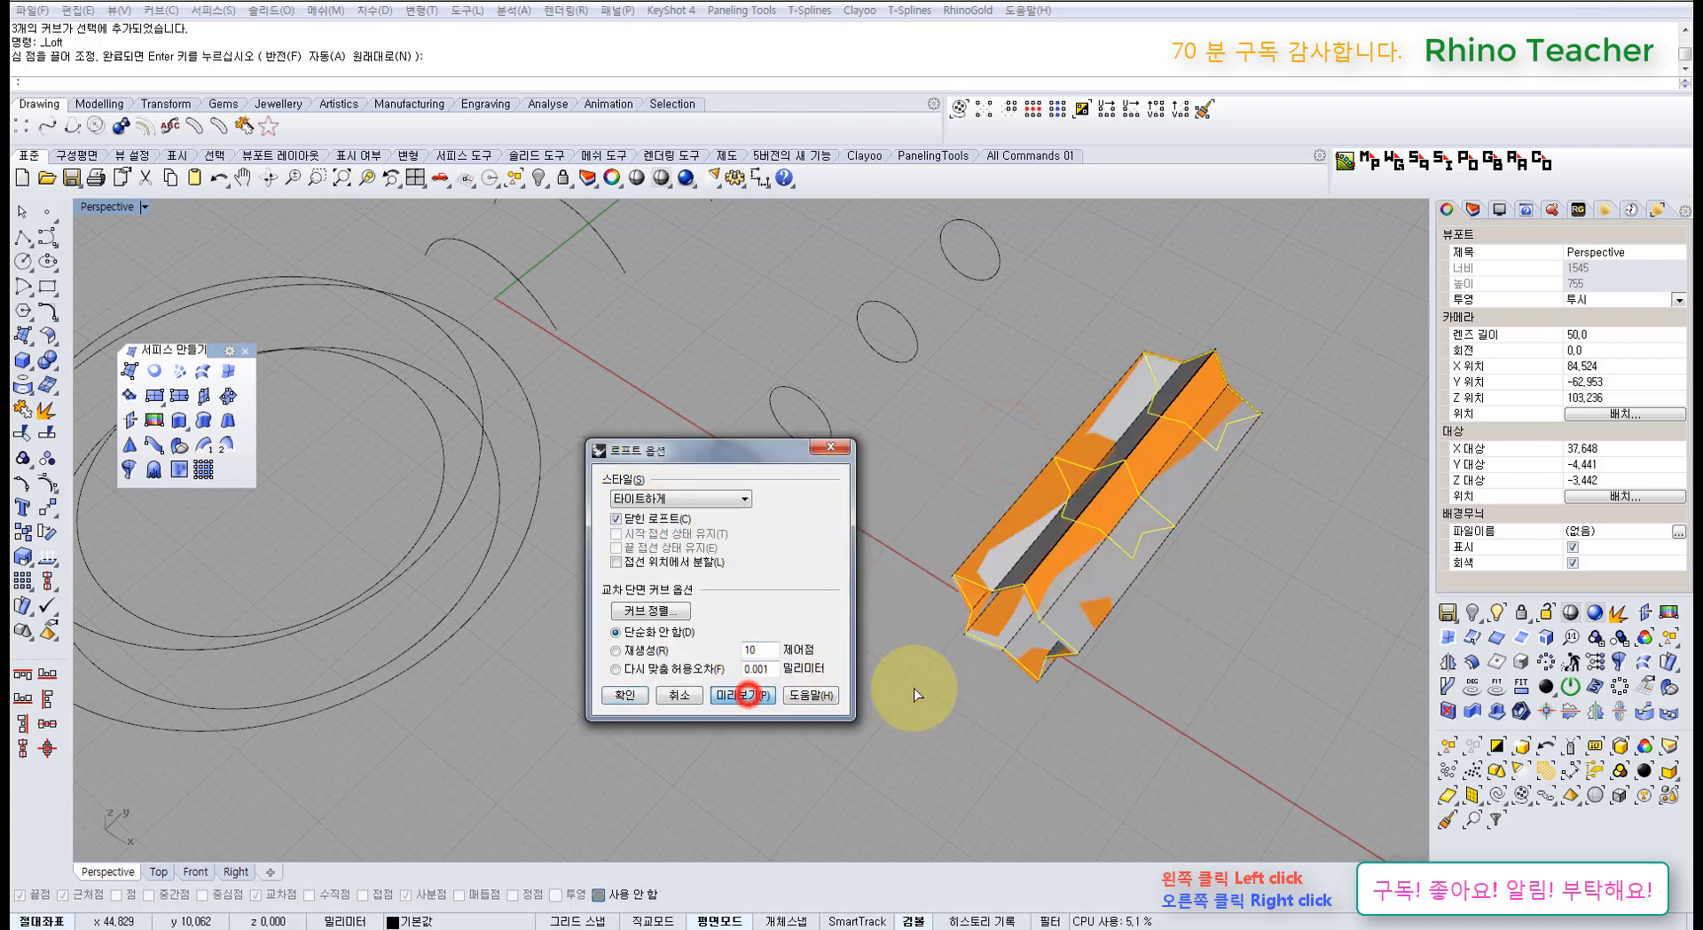
pyautogui.moveTo(1115, 597)
pyautogui.mouseDown(button='right')
pyautogui.moveTo(1068, 499)
pyautogui.moveTo(1113, 552)
pyautogui.moveTo(1093, 549)
pyautogui.mouseUp(button='right')
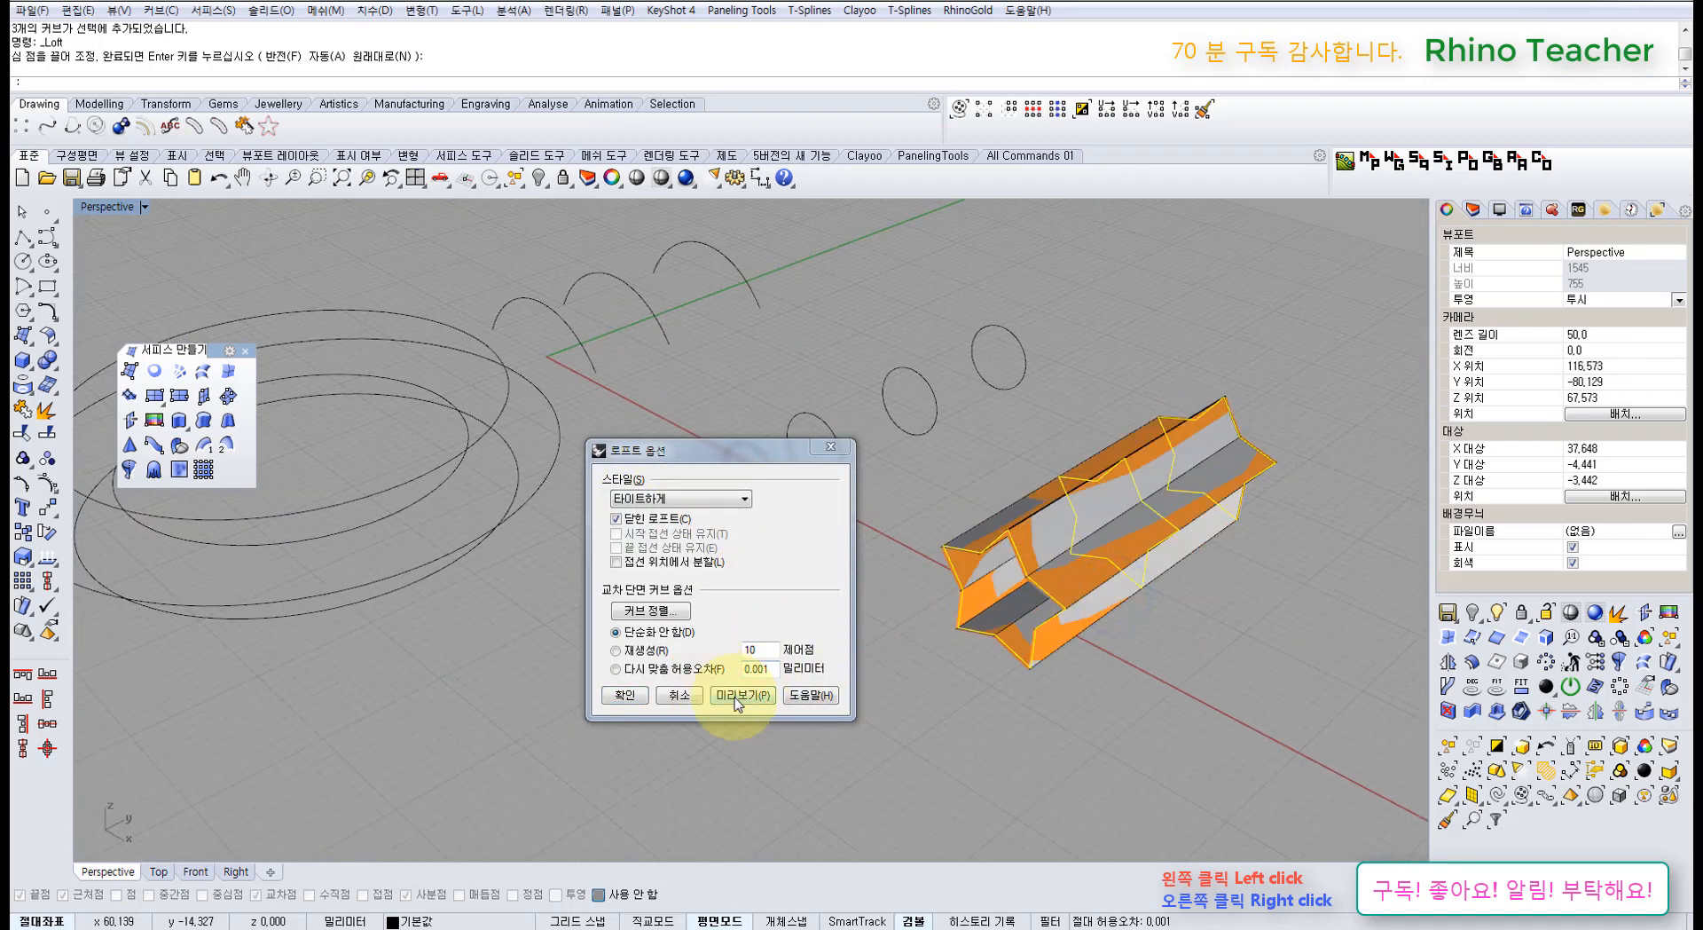
pyautogui.click(736, 699)
pyautogui.click(692, 697)
# Step: Hide the stars, small circles and arcs with Ctrl+H
pyautogui.click(890, 643)
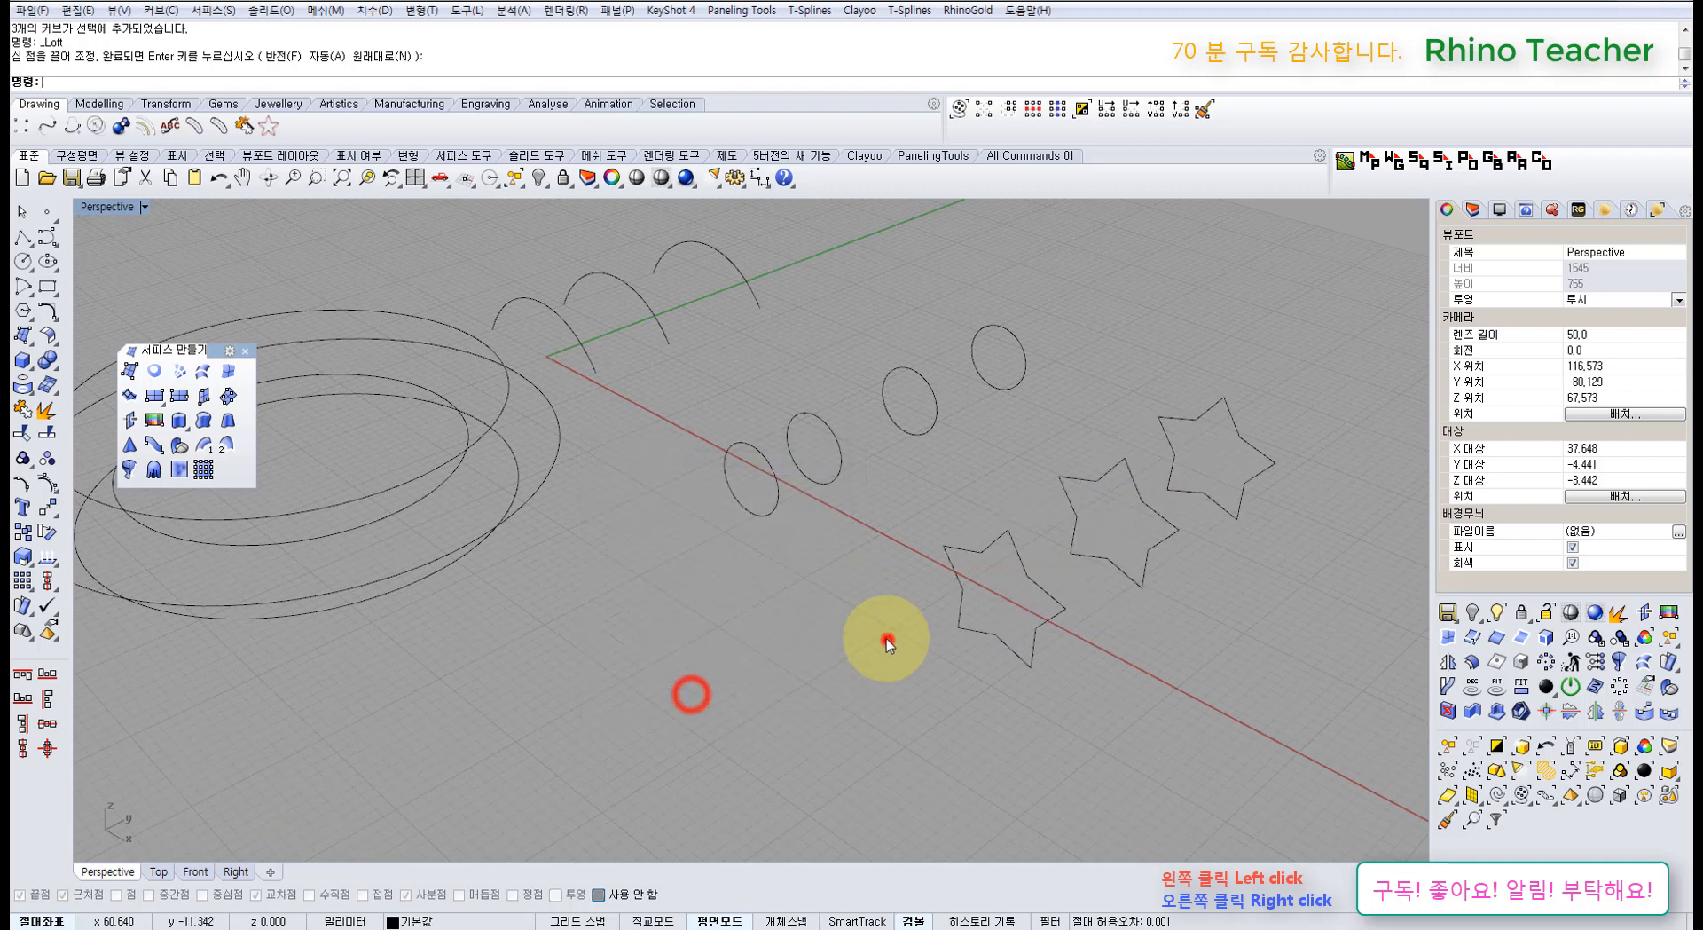
pyautogui.scroll(-5, 890, 642)
pyautogui.moveTo(817, 562); pyautogui.dragTo(923, 613, button='right')
pyautogui.moveTo(1004, 598); pyautogui.dragTo(794, 367)
pyautogui.moveTo(761, 356); pyautogui.dragTo(638, 570)
pyautogui.hotkey('ctrl', 'h')
# Step: Try selecting the curve groups, then undo the hide to restore all curves
pyautogui.moveTo(664, 605); pyautogui.dragTo(840, 579, button='right')
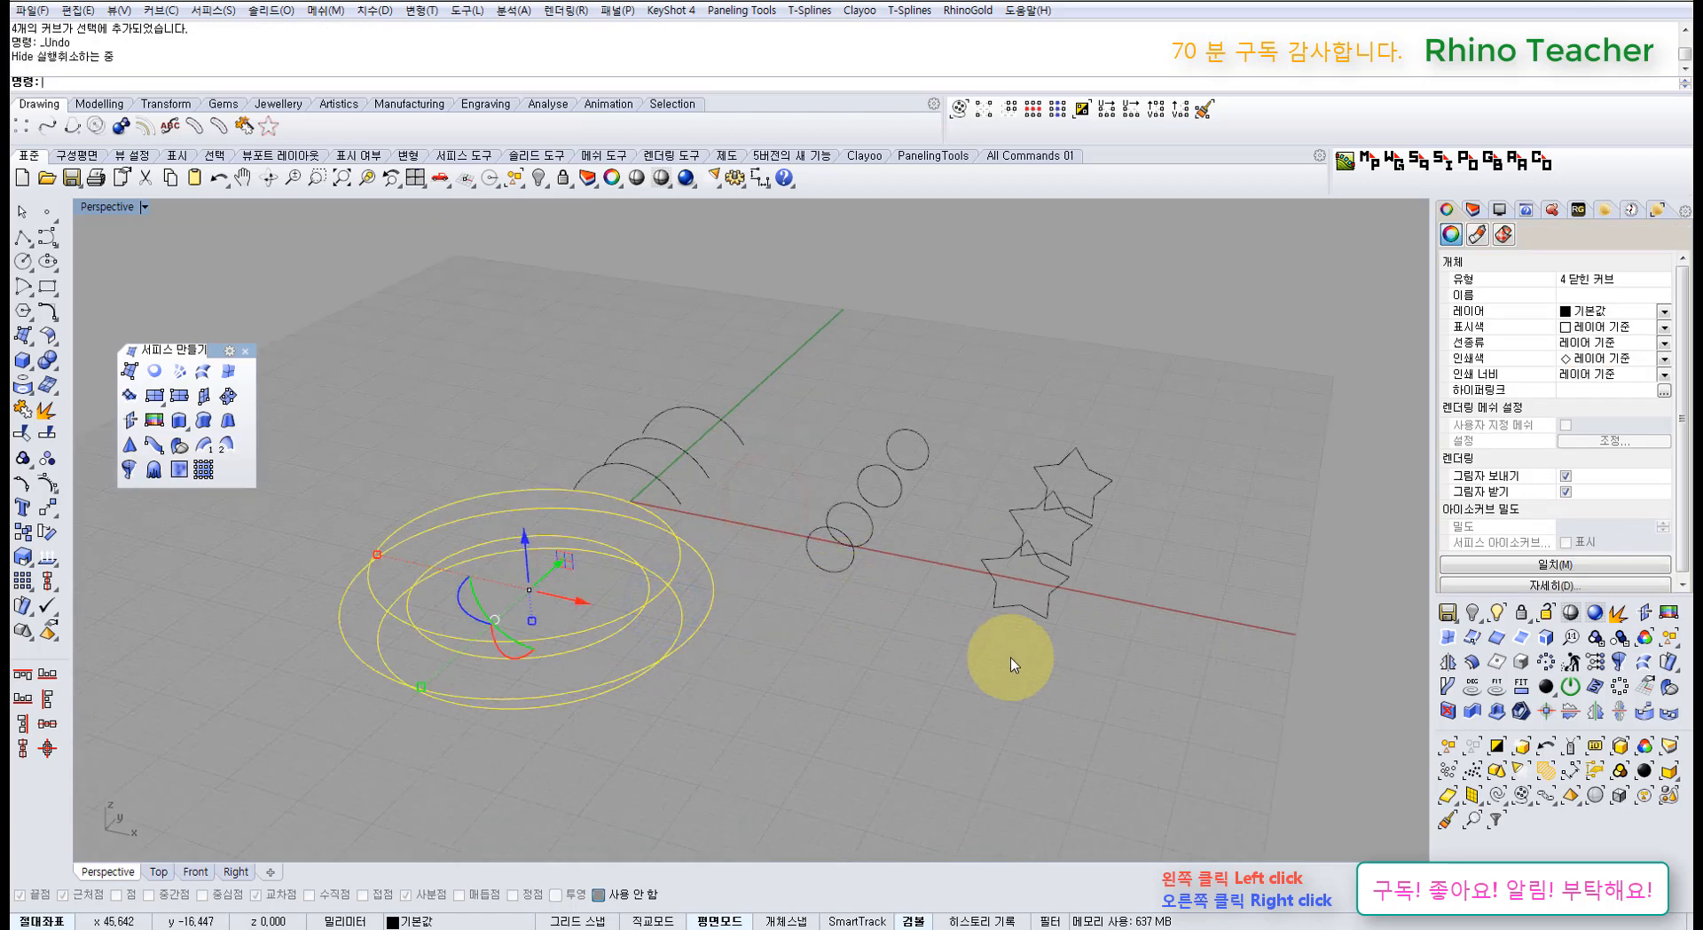
pyautogui.moveTo(1104, 646); pyautogui.dragTo(999, 358)
pyautogui.click(892, 623)
pyautogui.moveTo(895, 625); pyautogui.dragTo(674, 506)
pyautogui.click(787, 445)
pyautogui.click(810, 399)
pyautogui.moveTo(817, 513); pyautogui.dragTo(917, 591, button='right')
pyautogui.moveTo(1096, 600); pyautogui.dragTo(985, 335)
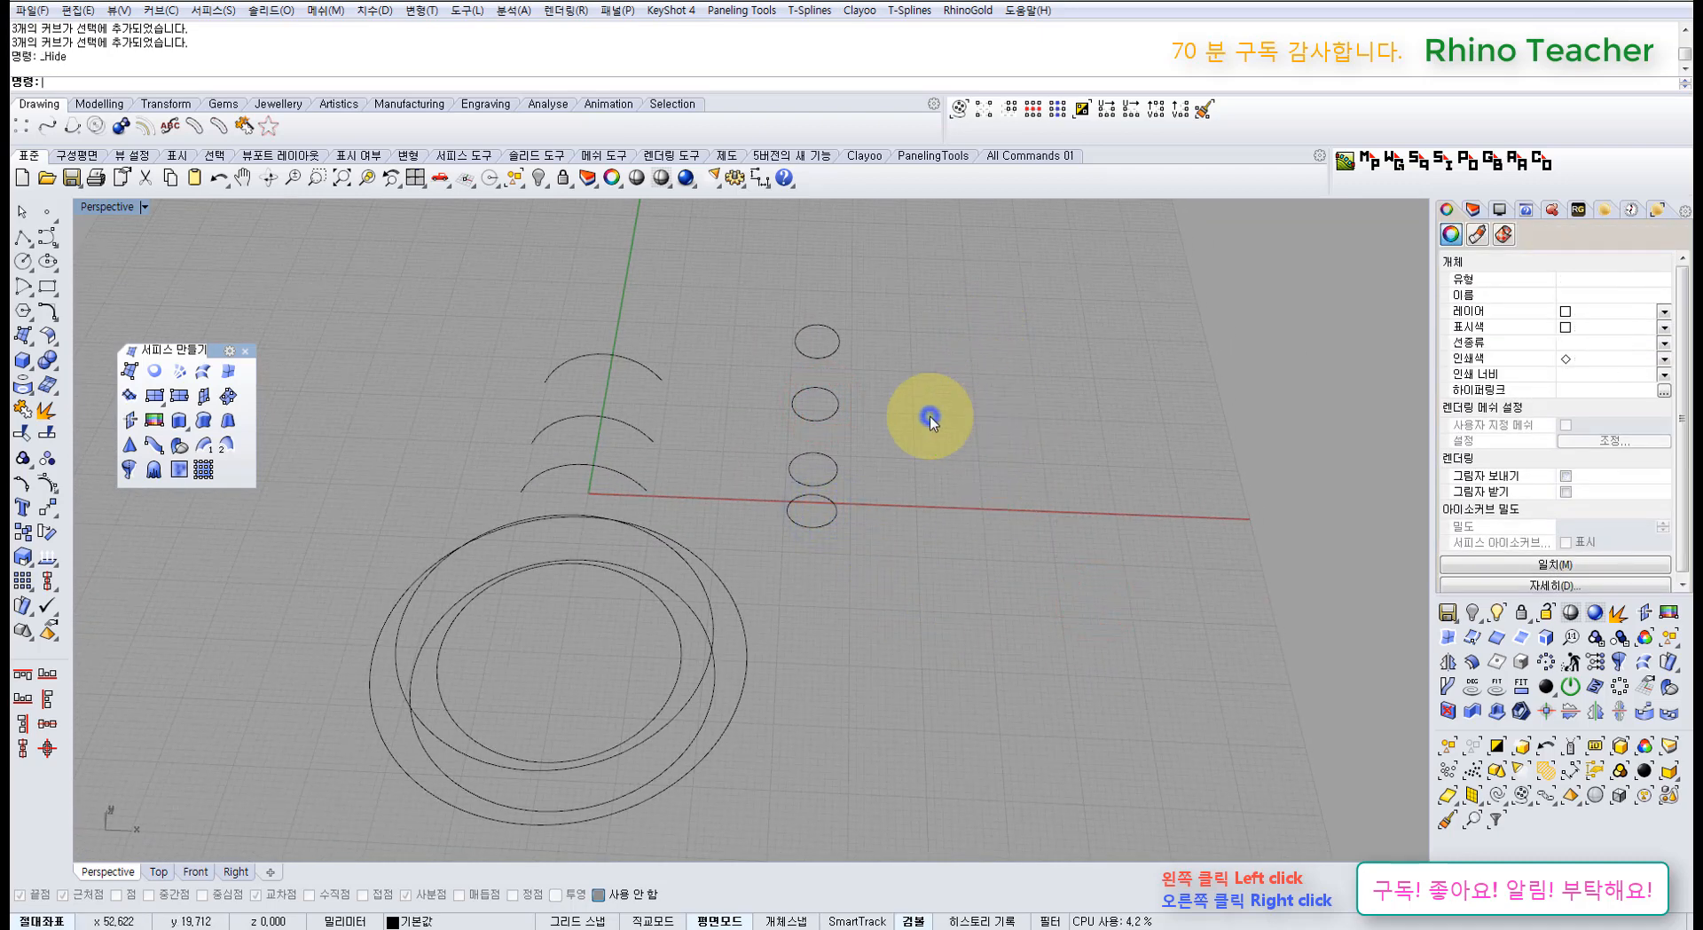
pyautogui.hotkey('ctrl', 'z')
pyautogui.click(988, 572)
# Step: Hide the small circles, stars and arcs again, then select the four rings and start Loft
pyautogui.moveTo(1089, 512); pyautogui.dragTo(791, 283)
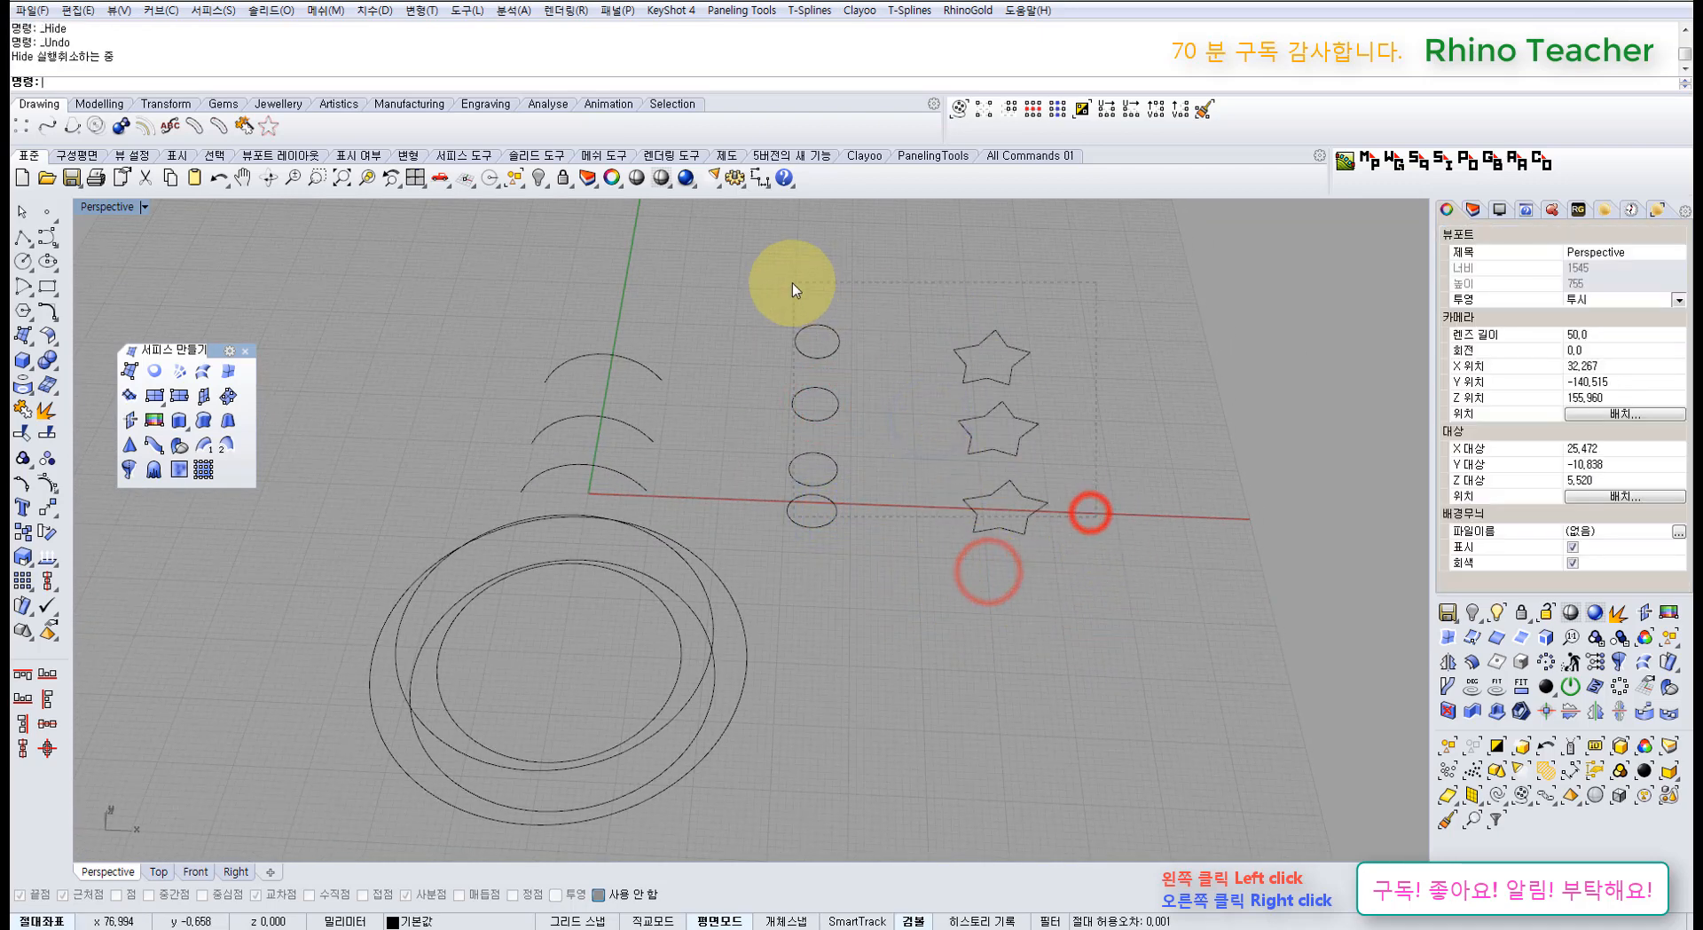
pyautogui.keyDown('shift'); pyautogui.moveTo(688, 293); pyautogui.dragTo(575, 482); pyautogui.keyUp('shift')
pyautogui.hotkey('ctrl', 'h')
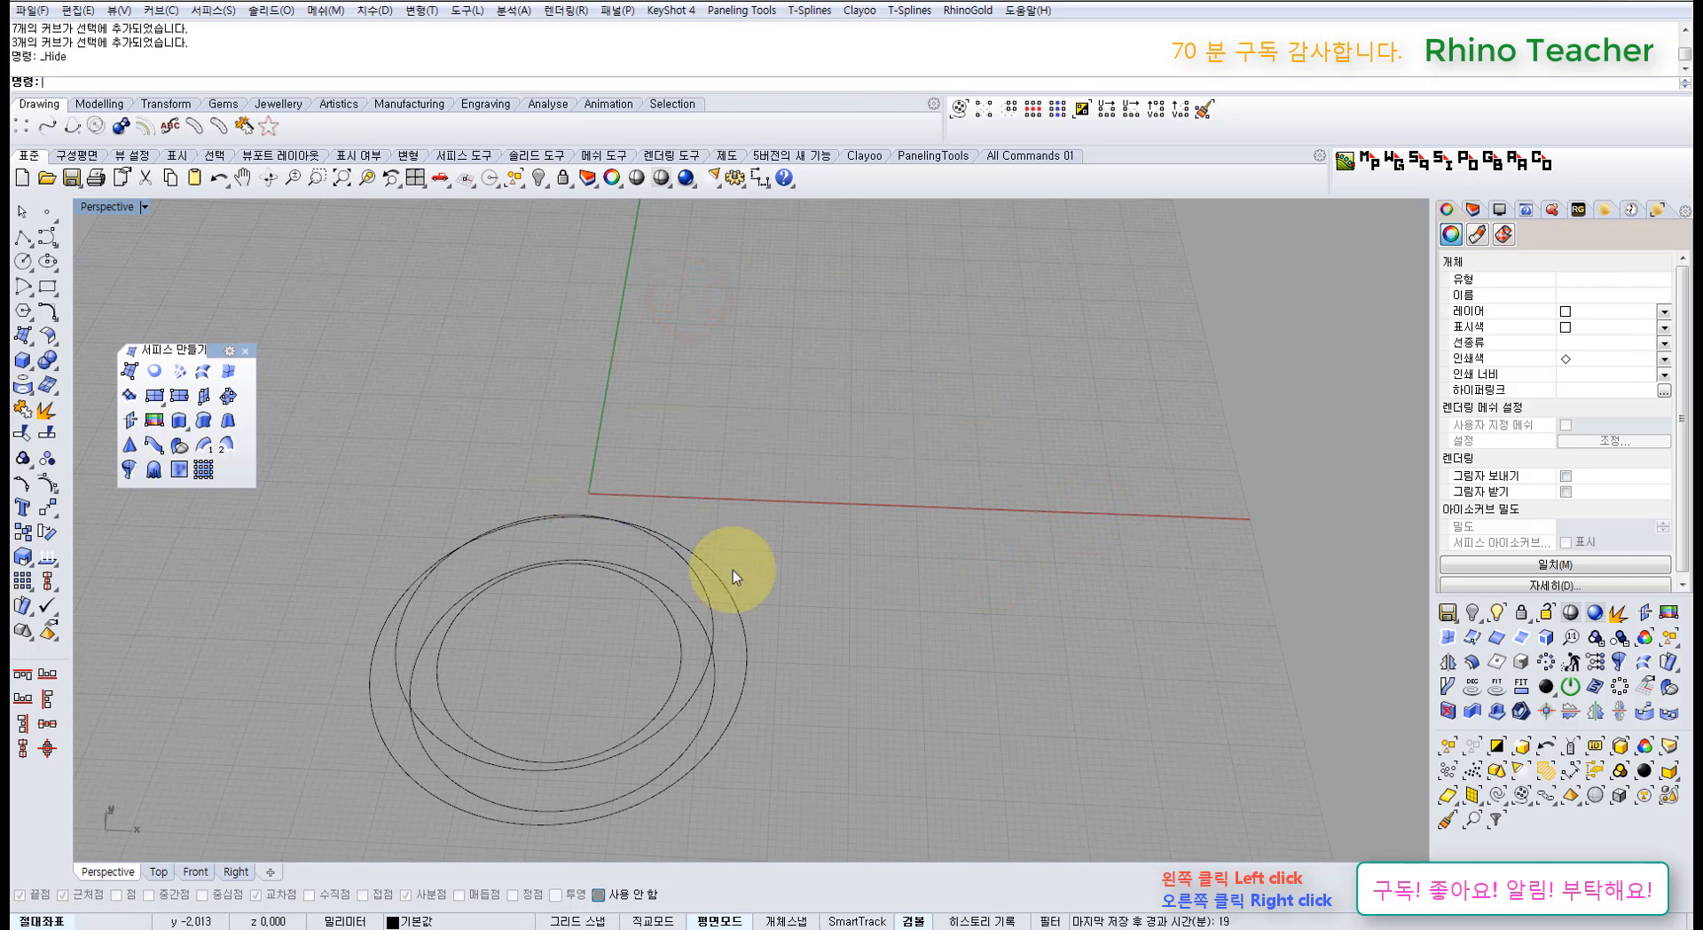
pyautogui.moveTo(847, 722); pyautogui.dragTo(590, 578)
pyautogui.moveTo(697, 582); pyautogui.dragTo(597, 538, button='right')
pyautogui.click(730, 461)
pyautogui.scroll(4, 606, 540)
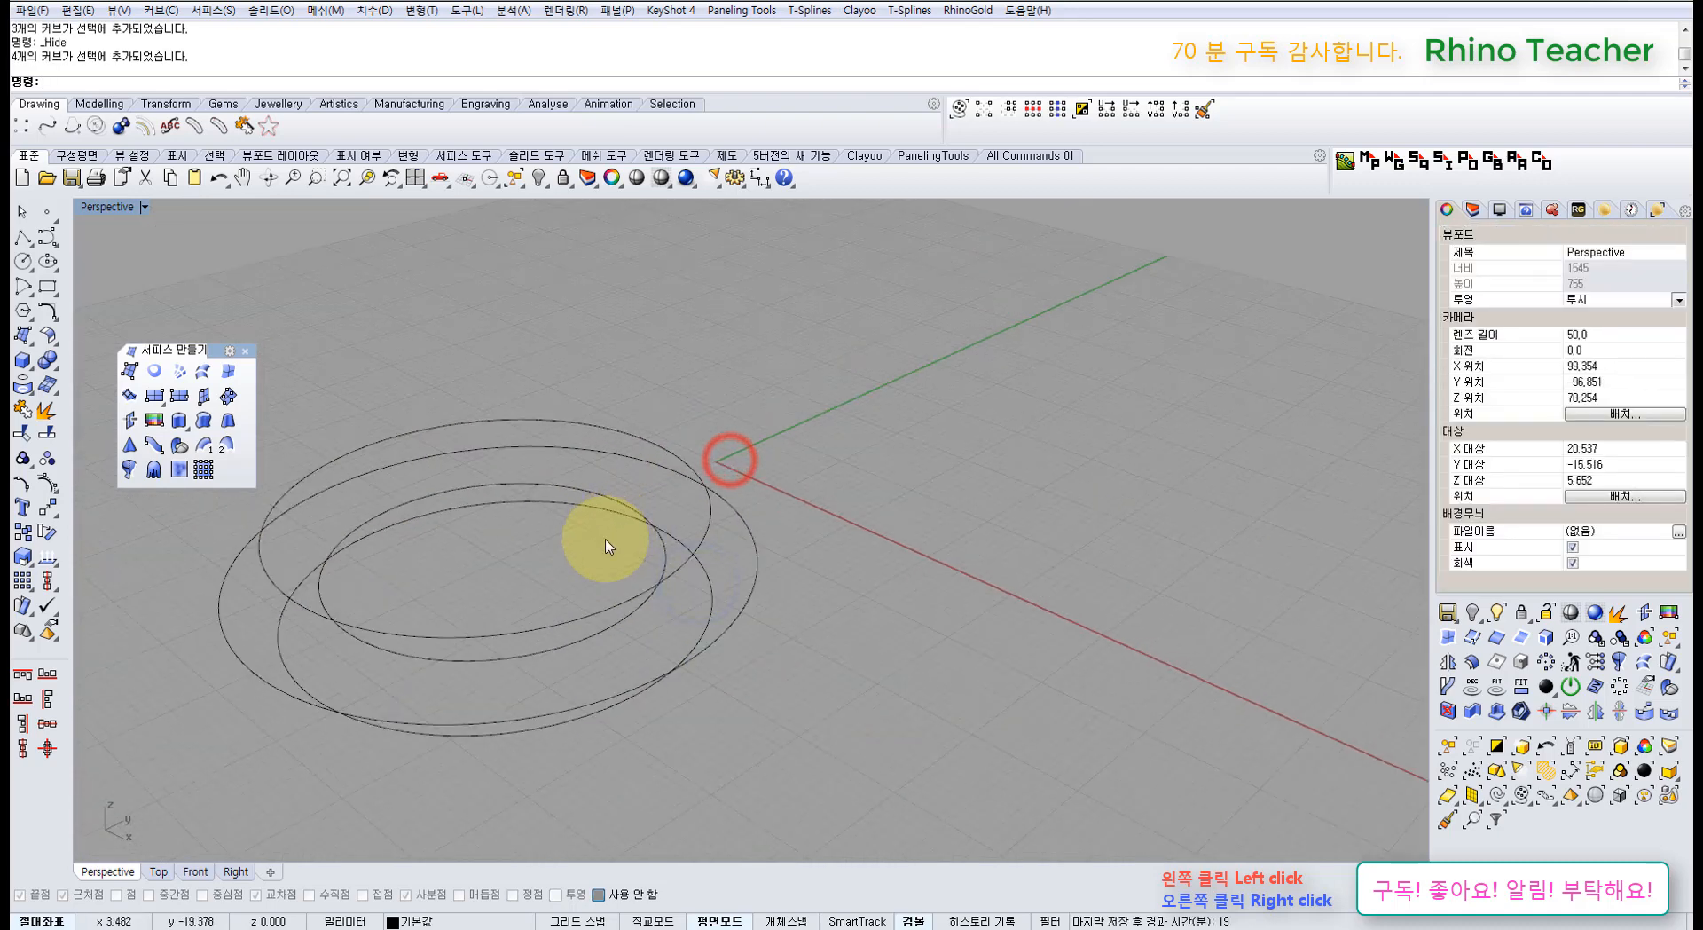
pyautogui.moveTo(794, 684); pyautogui.dragTo(293, 391)
pyautogui.click(201, 371)
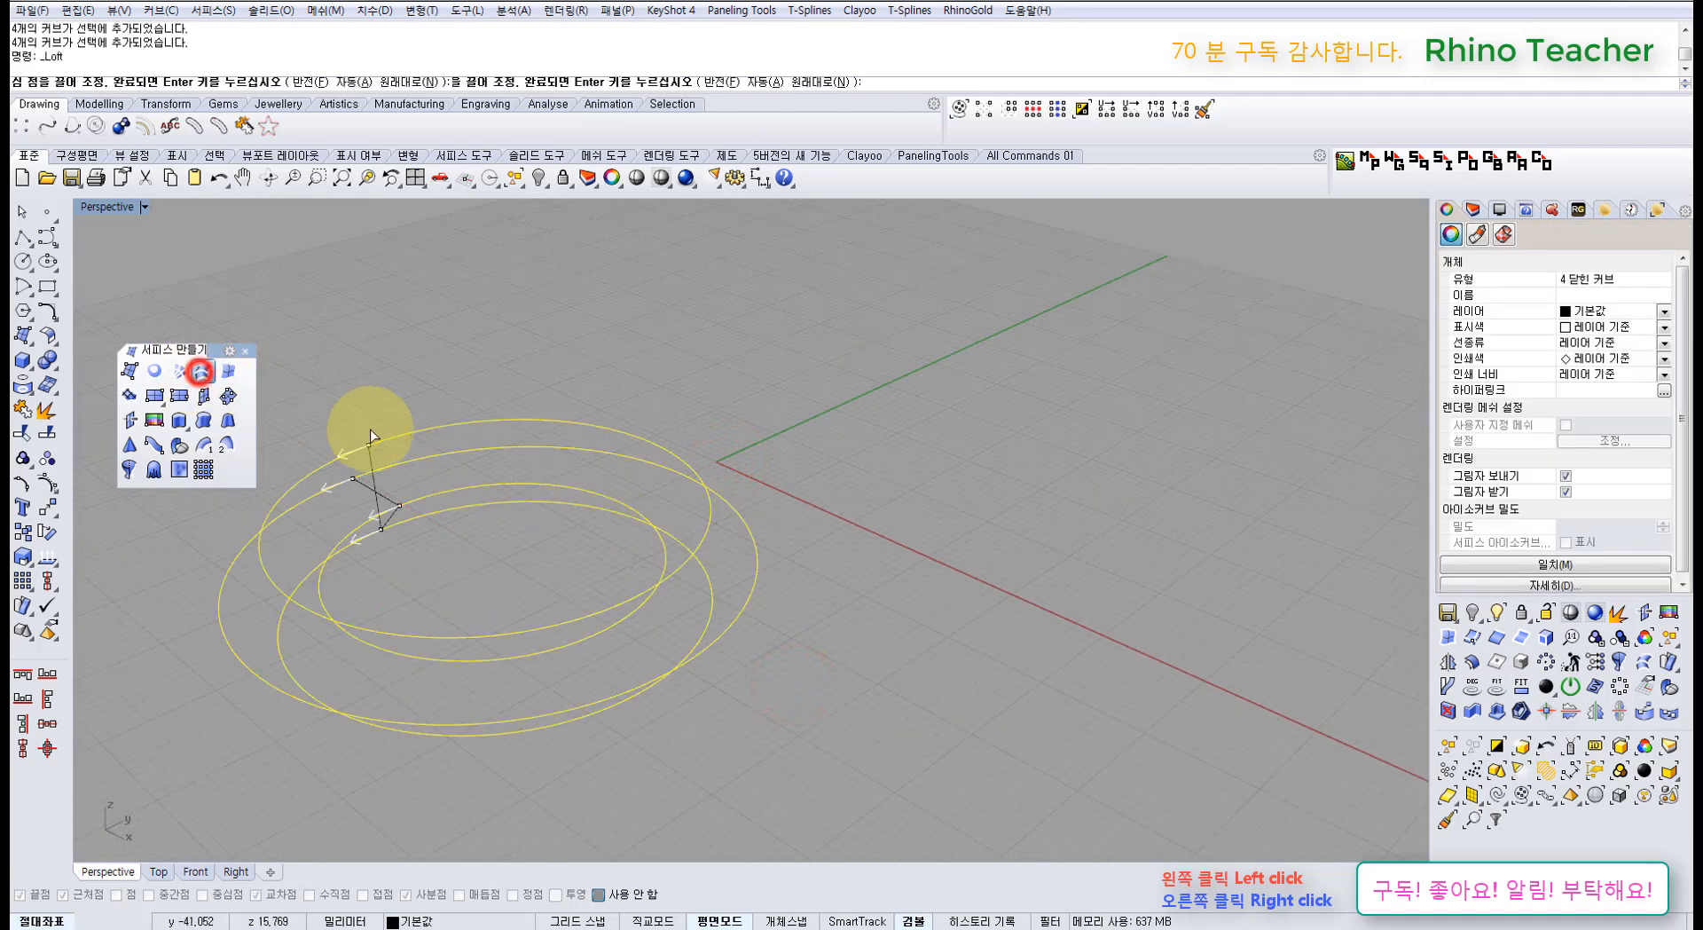
# Step: Restart Loft, pick the four ring curves and accept their seams
pyautogui.keyDown('shift'); pyautogui.moveTo(400, 559); pyautogui.dragTo(566, 536, button='right'); pyautogui.keyUp('shift')
pyautogui.scroll(3, 513, 549)
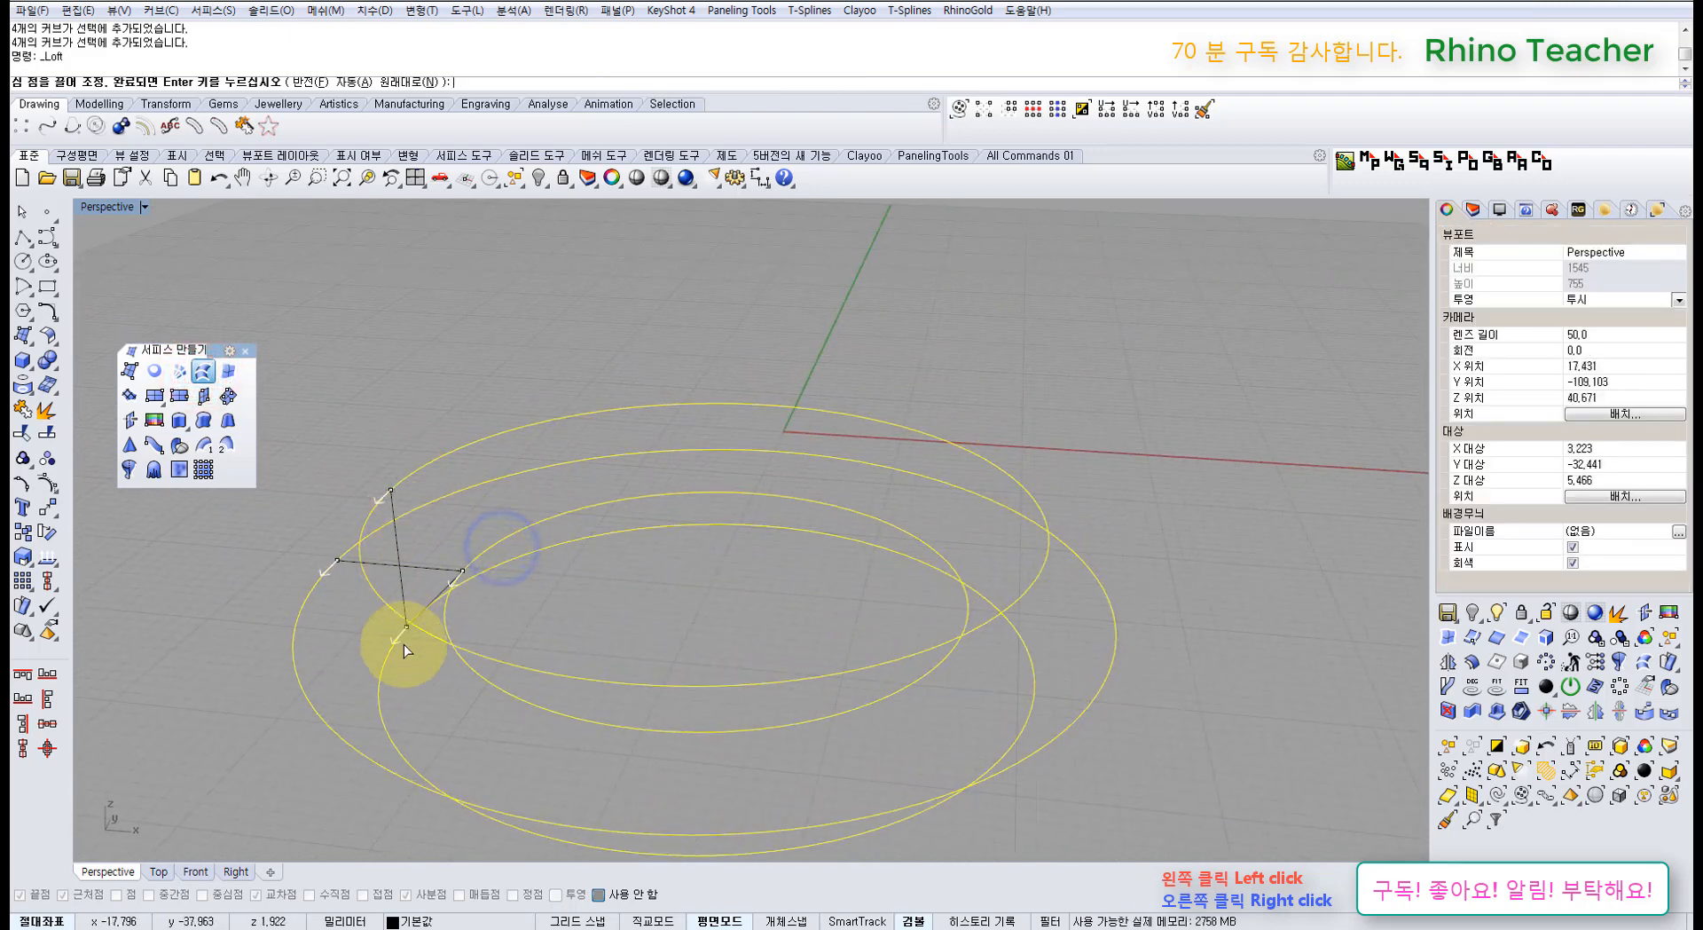
pyautogui.press('Escape')
pyautogui.moveTo(685, 504); pyautogui.dragTo(711, 555, button='right')
pyautogui.click(203, 370)
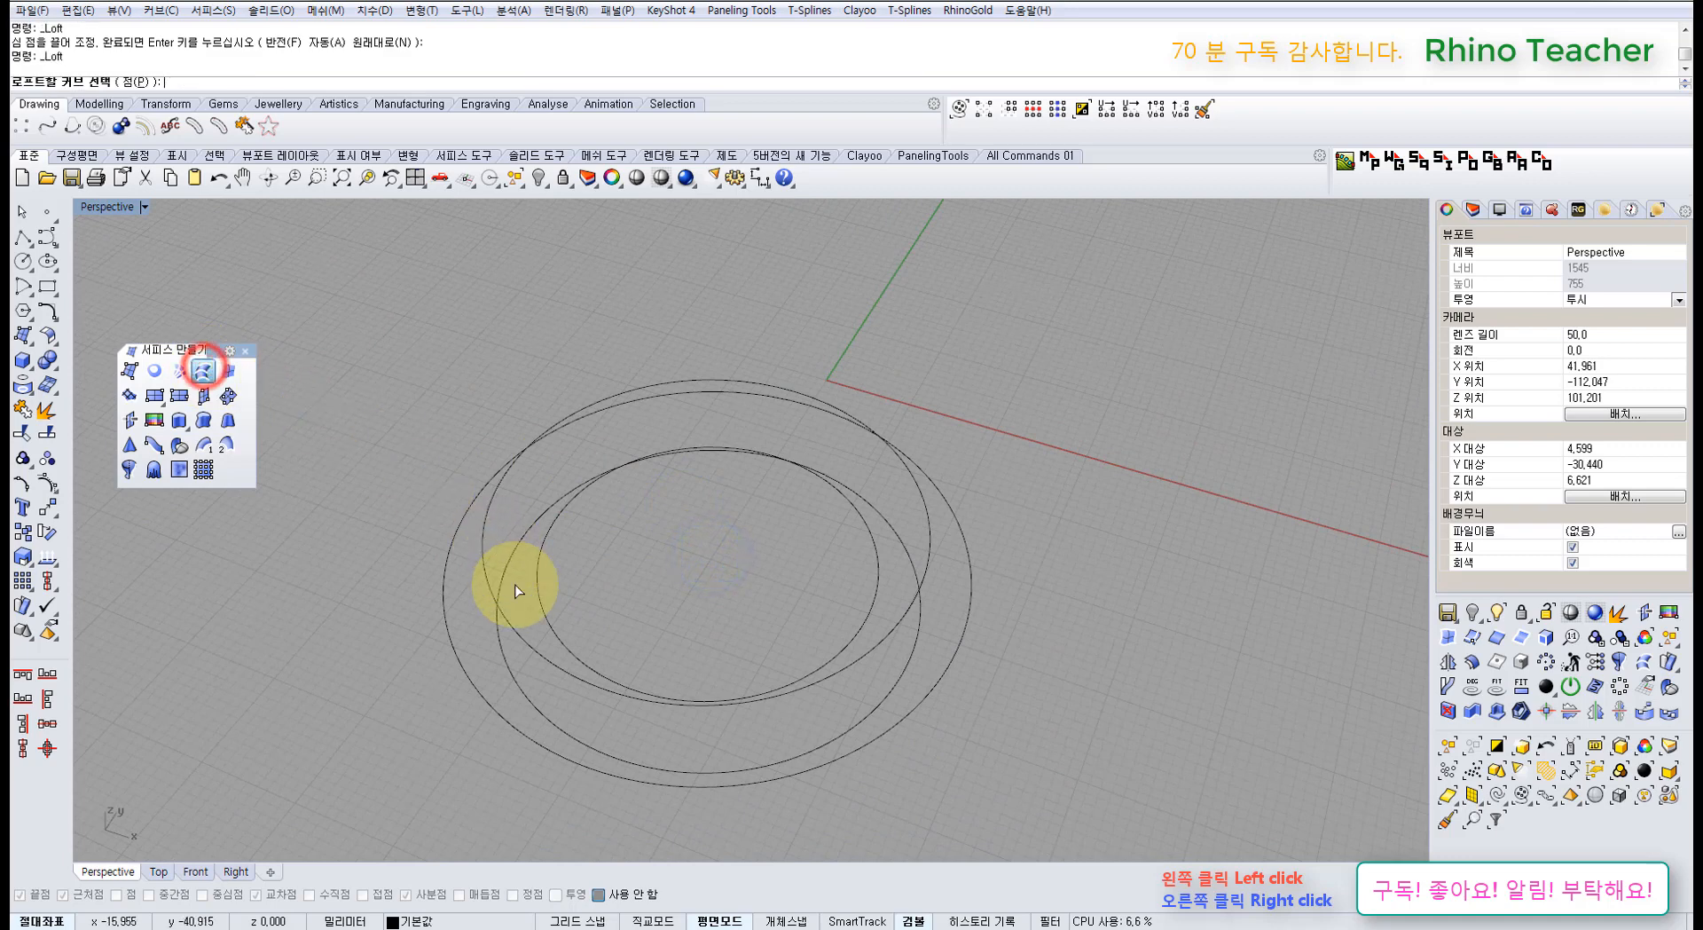
pyautogui.moveTo(514, 584); pyautogui.dragTo(454, 563, button='right')
pyautogui.click(446, 541)
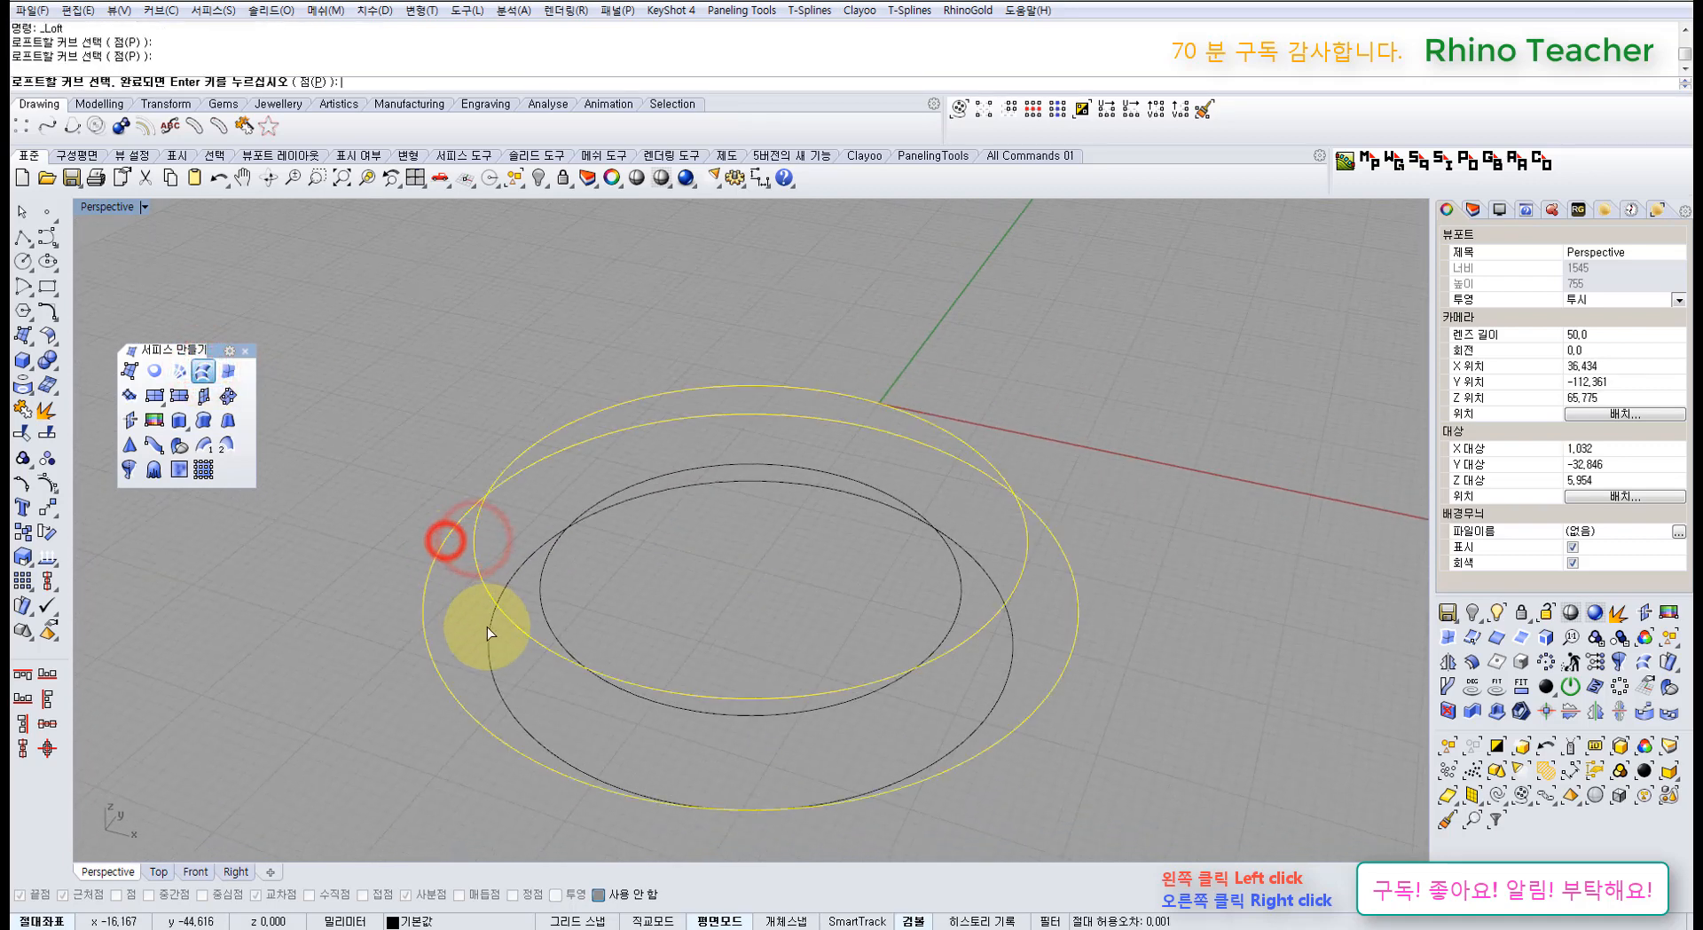
pyautogui.click(494, 640)
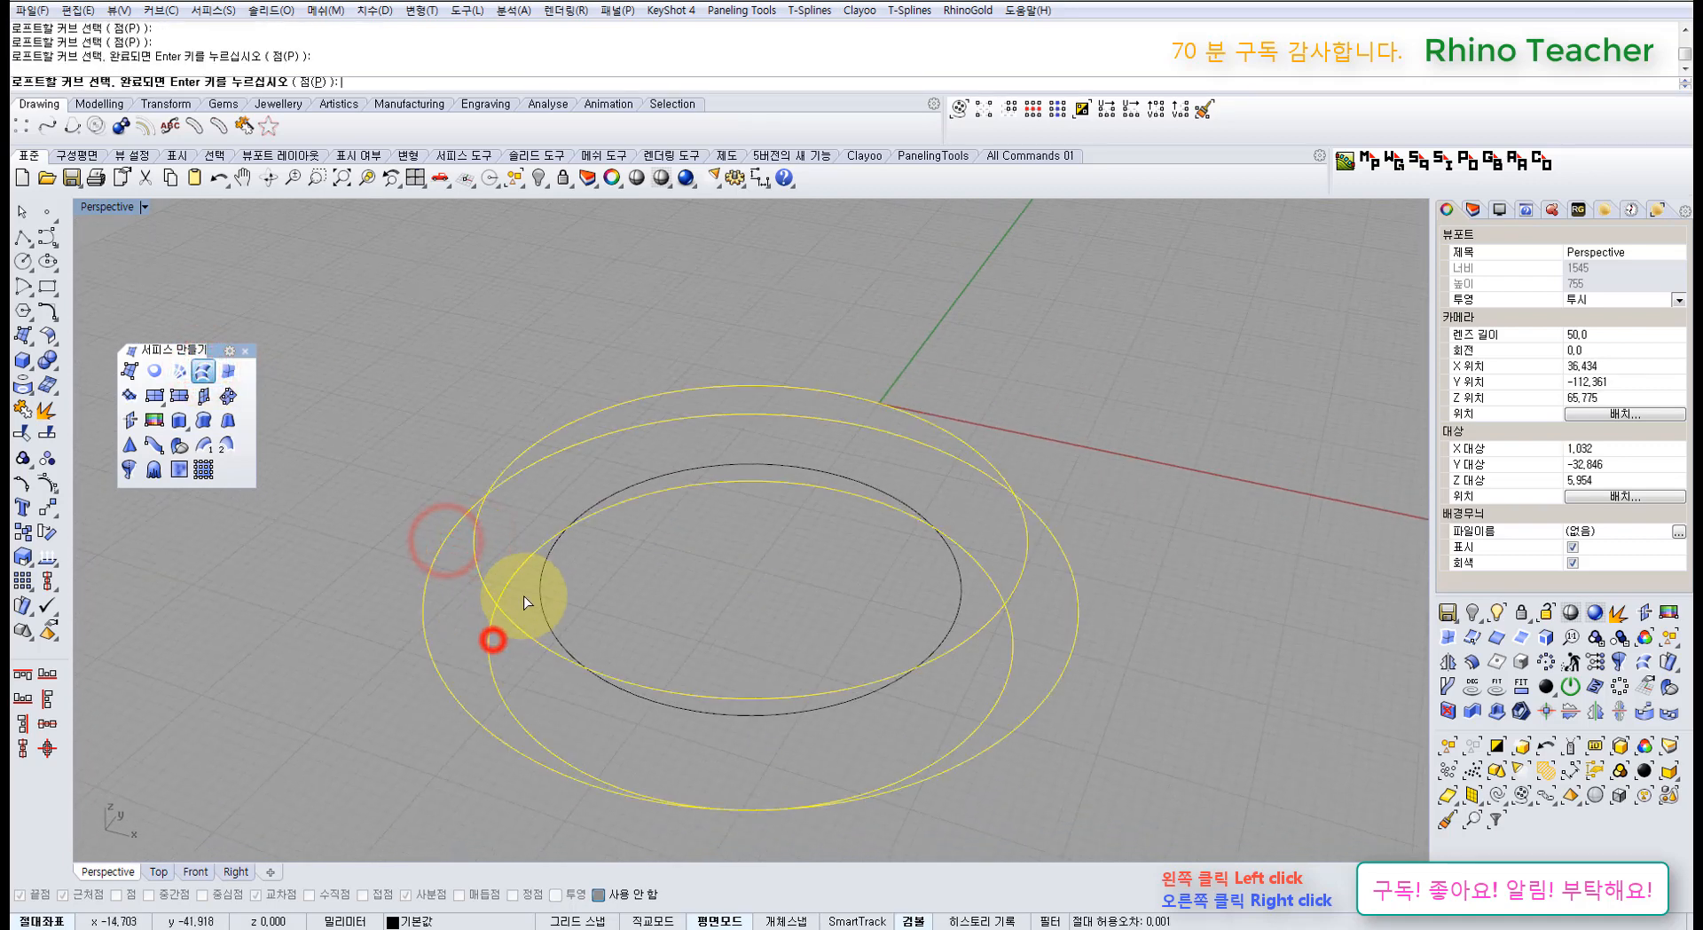
pyautogui.rightClick(581, 585)
# Step: Check Closed loft and preview the torus-shaped surface
pyautogui.moveTo(706, 462); pyautogui.dragTo(1167, 453)
pyautogui.moveTo(798, 451); pyautogui.dragTo(674, 418, button='right')
pyautogui.moveTo(759, 472); pyautogui.dragTo(583, 446, button='right')
pyautogui.click(1076, 510)
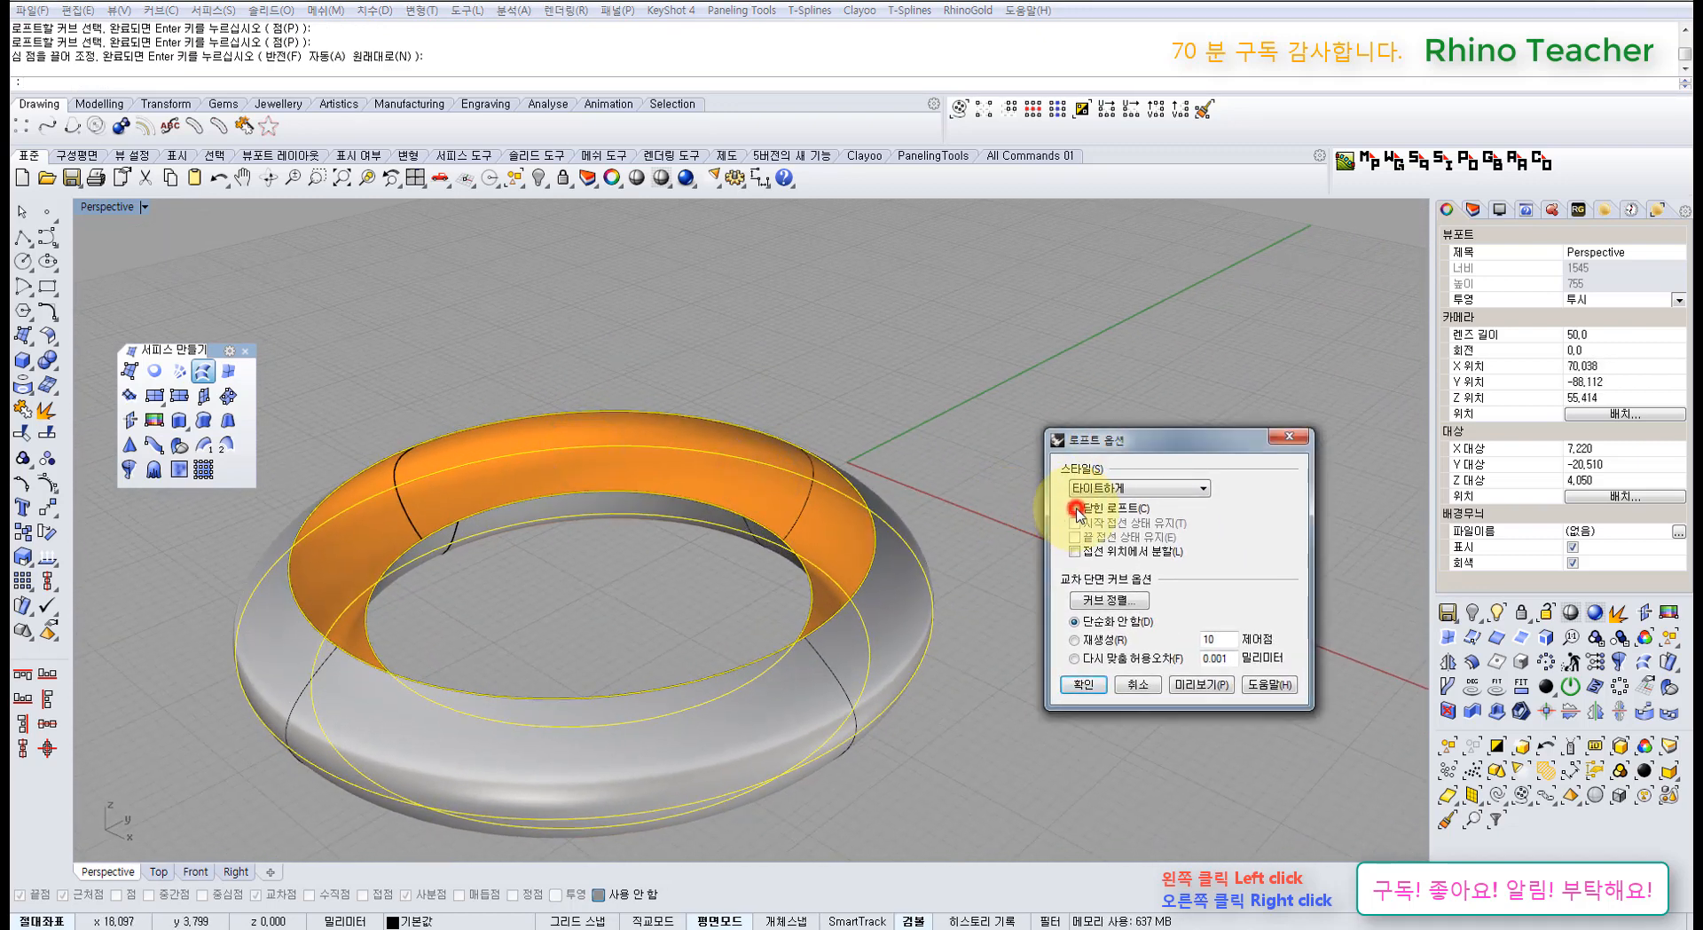
pyautogui.click(1202, 688)
pyautogui.moveTo(577, 627); pyautogui.dragTo(581, 577, button='right')
# Step: Set the loft style to Normal, turn on Record History, and create the torus
pyautogui.click(1098, 490)
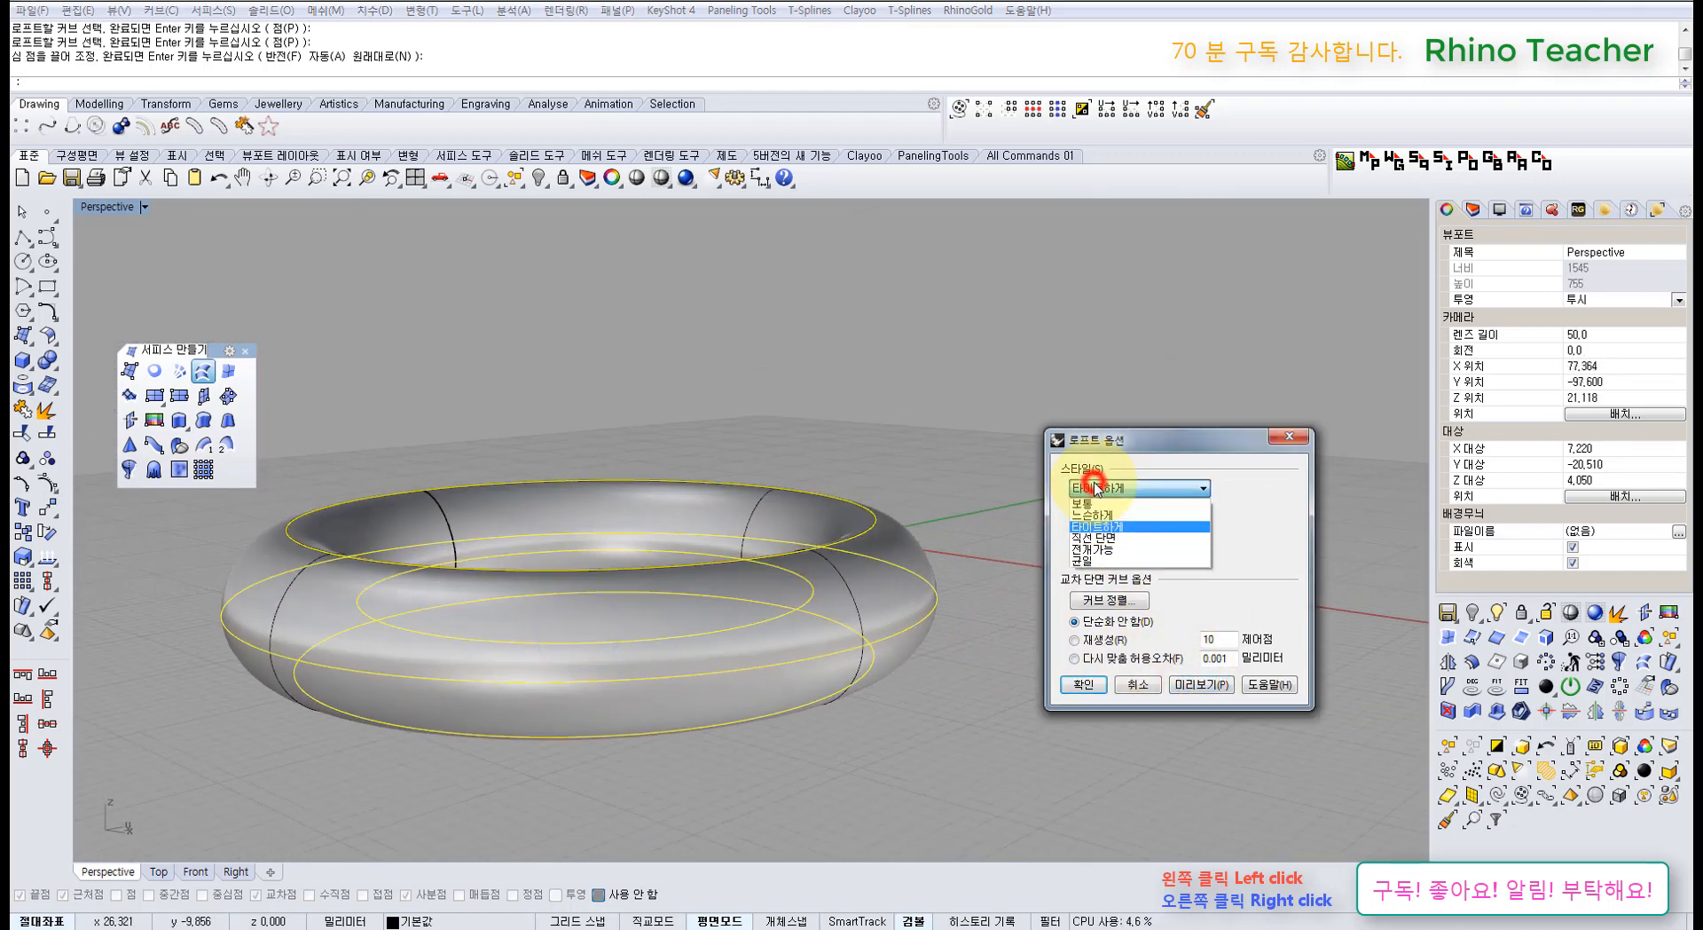
pyautogui.click(1106, 515)
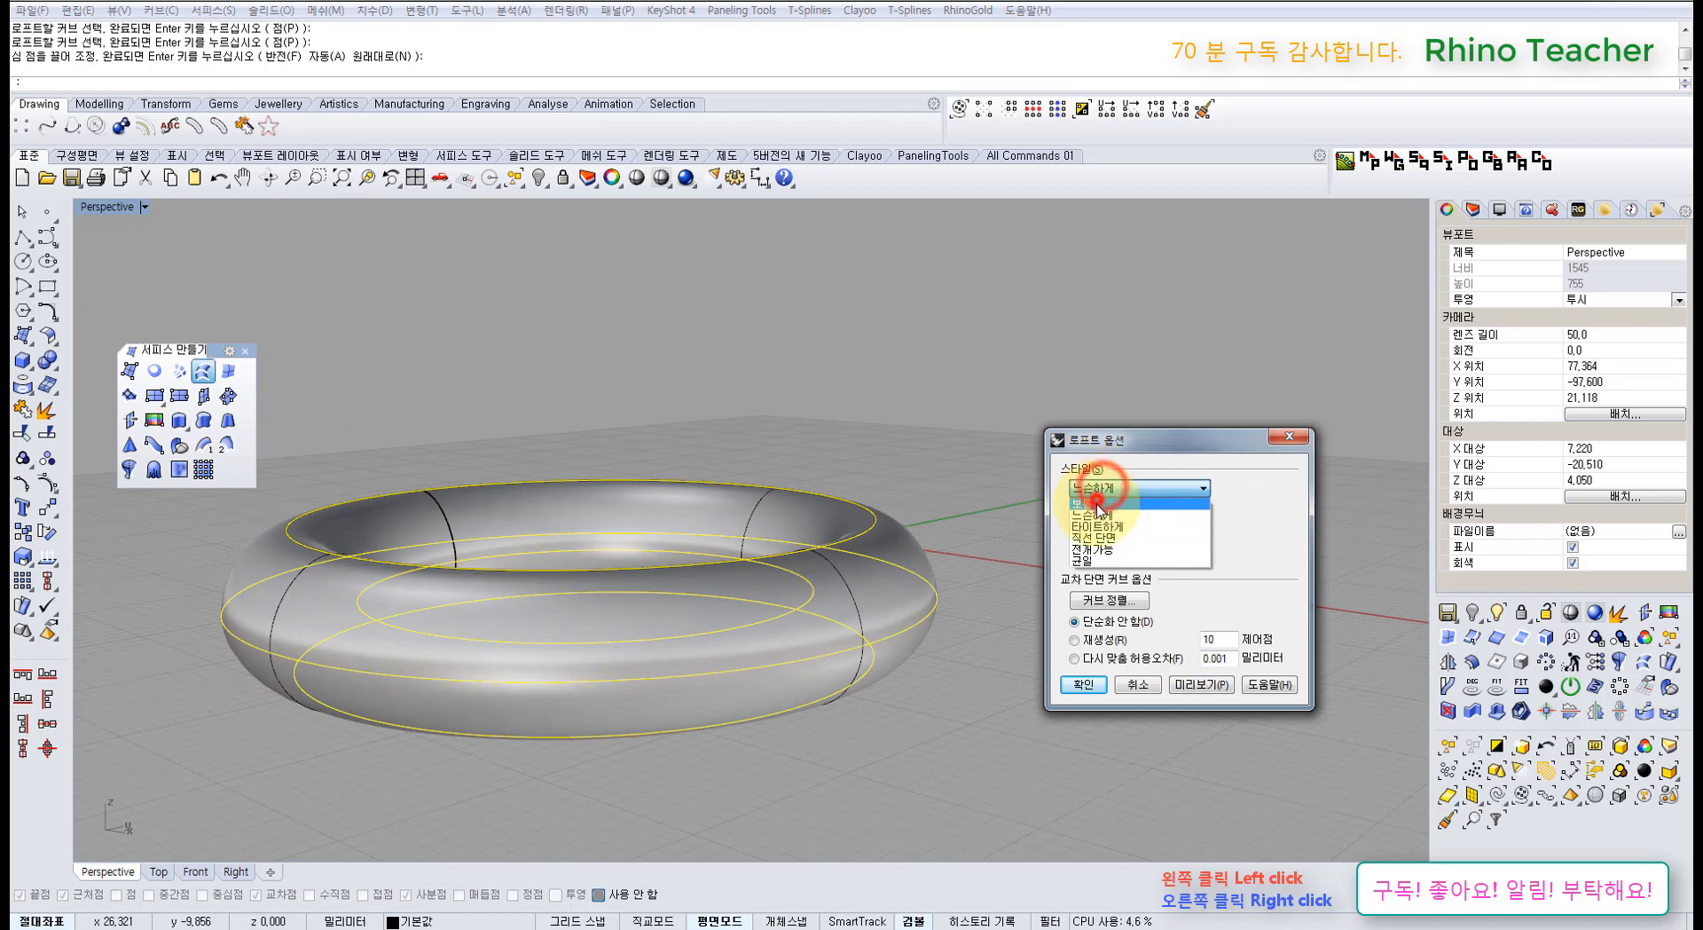
pyautogui.click(1100, 490)
pyautogui.click(1000, 921)
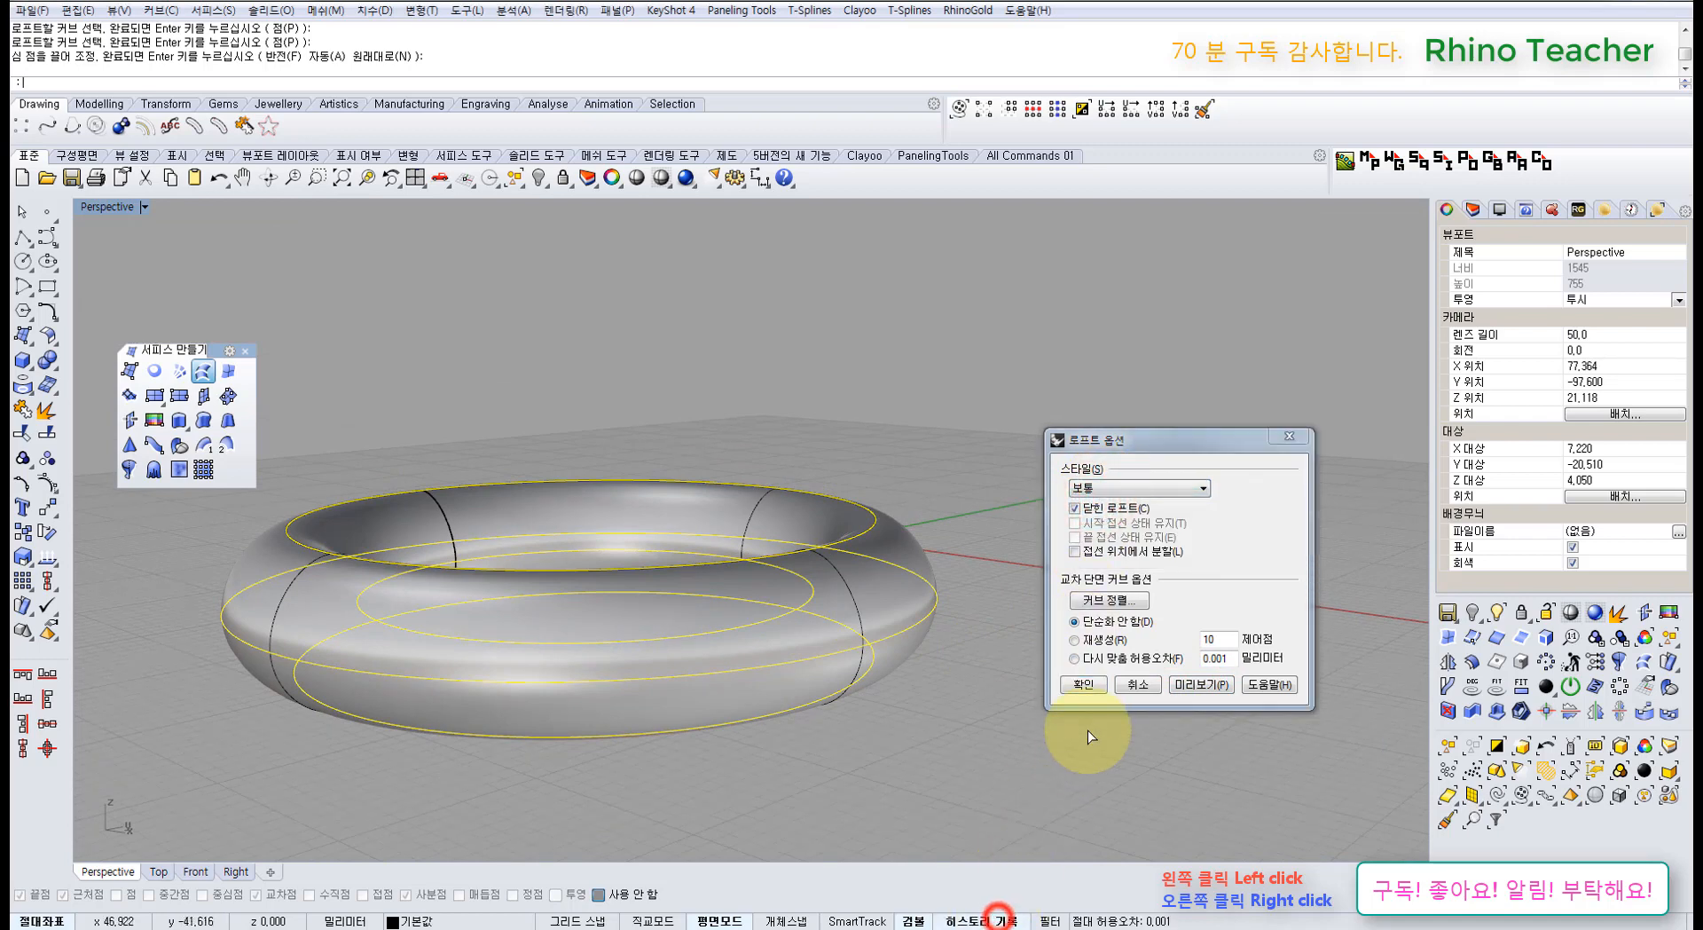
pyautogui.click(1086, 684)
pyautogui.moveTo(893, 681); pyautogui.dragTo(867, 722, button='right')
pyautogui.click(1008, 703)
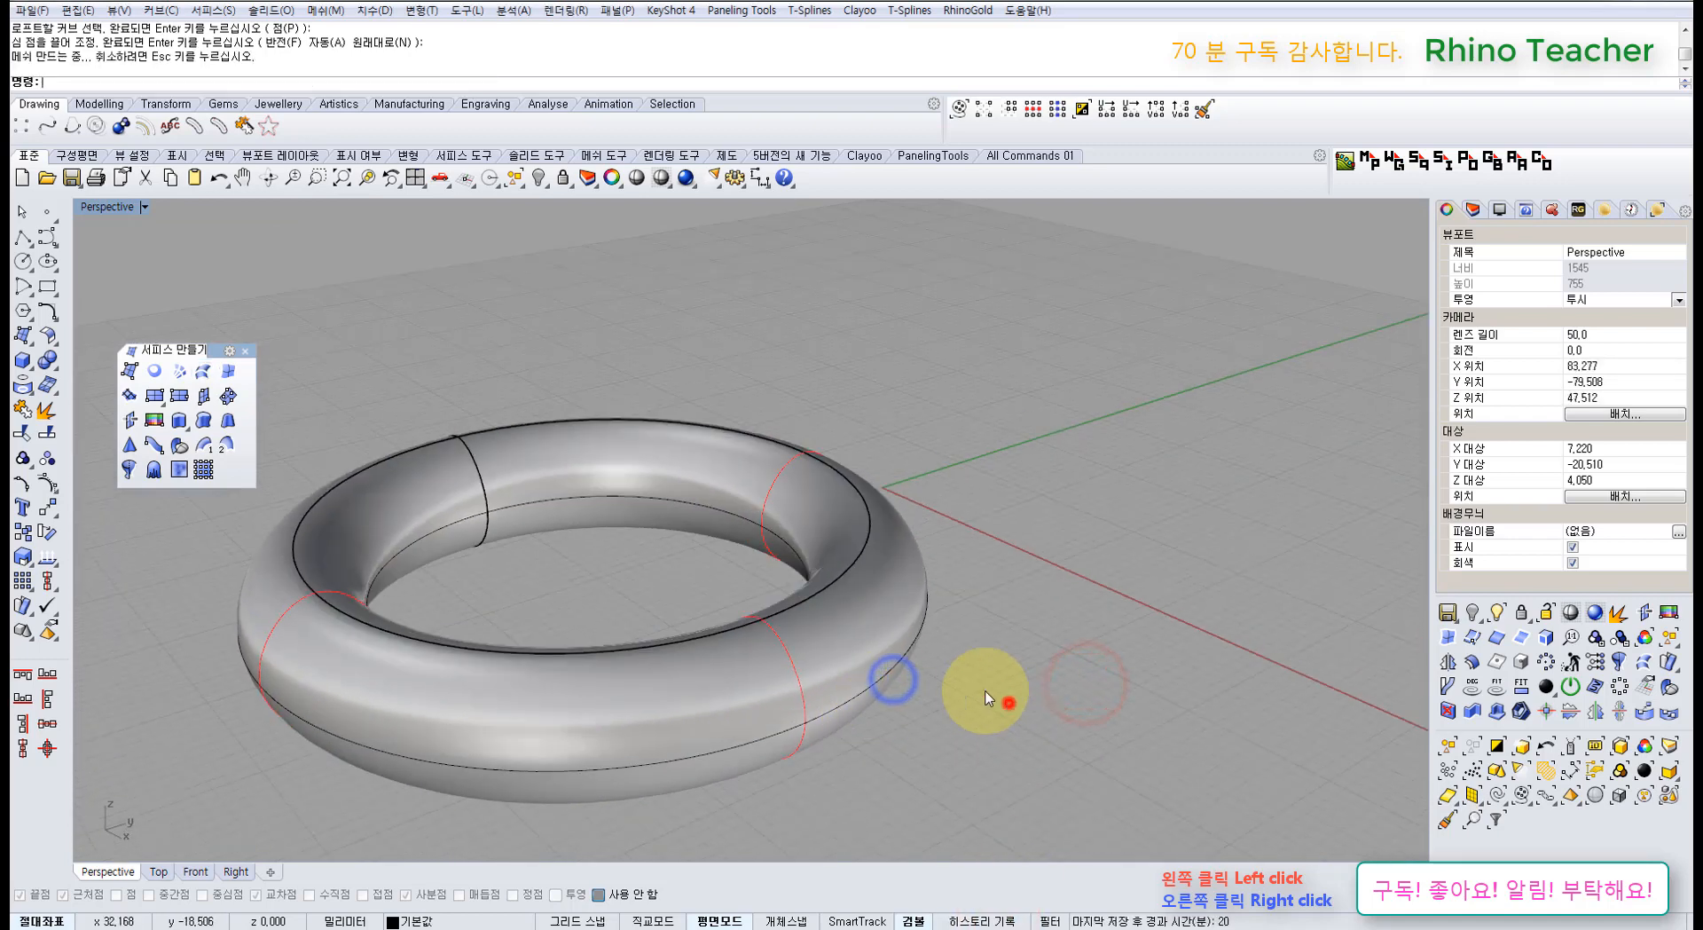
# Step: Raise and enlarge the top ring curve so history reshapes the torus
pyautogui.click(801, 601)
pyautogui.click(867, 648)
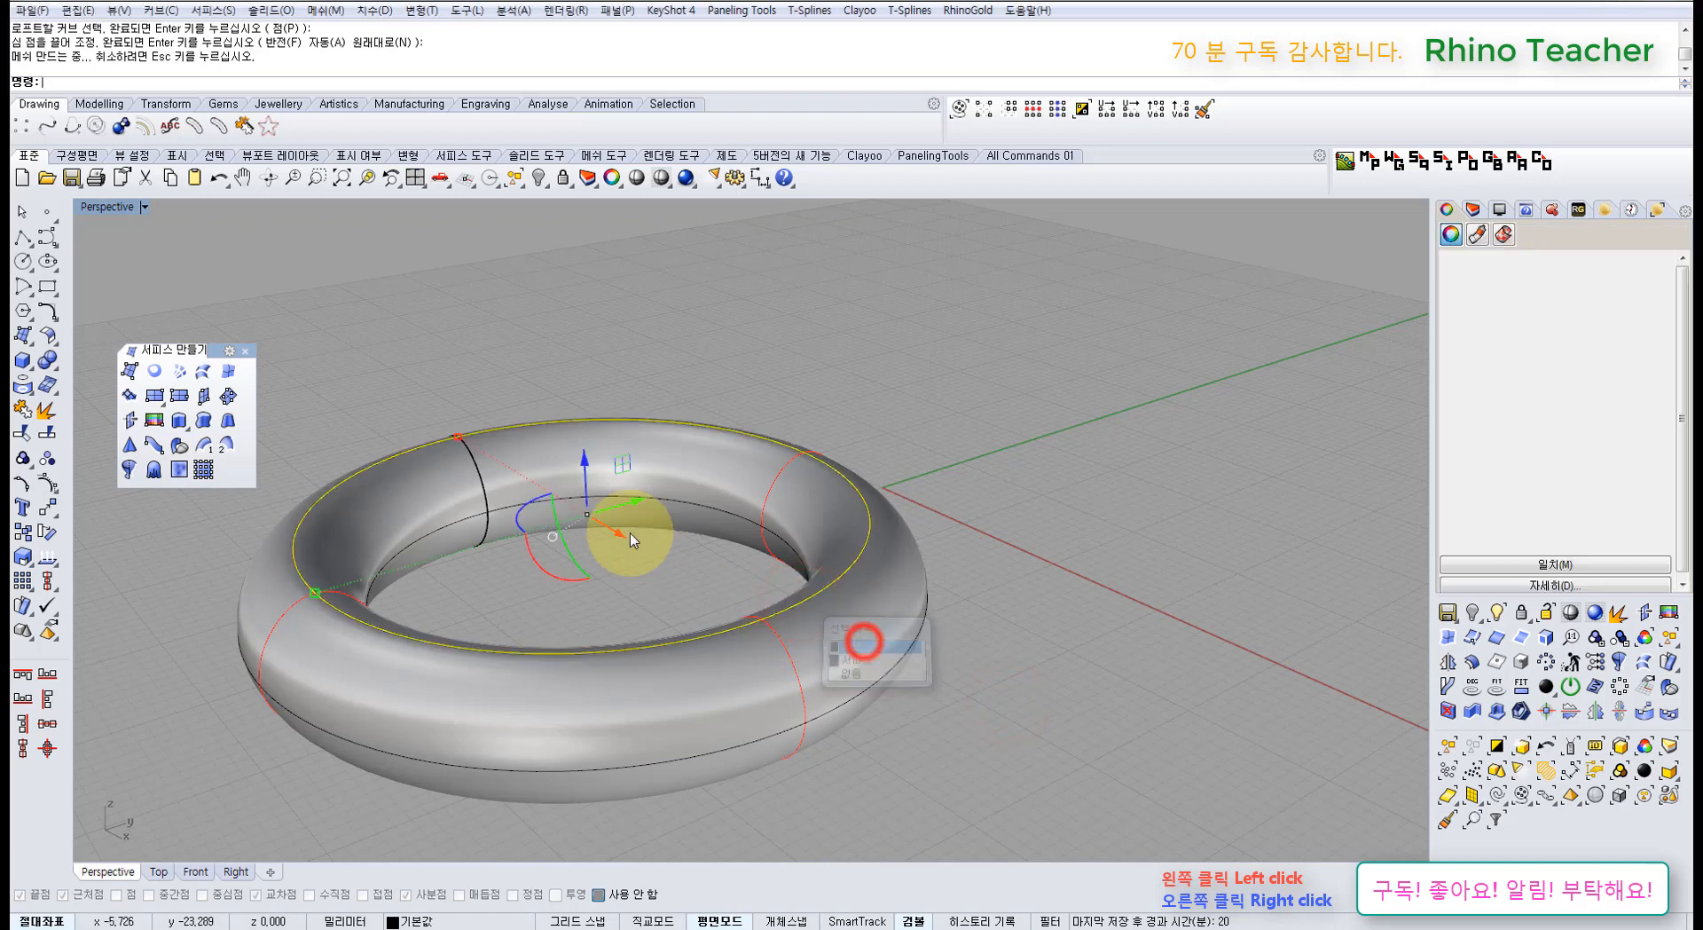
pyautogui.moveTo(577, 456); pyautogui.dragTo(593, 410)
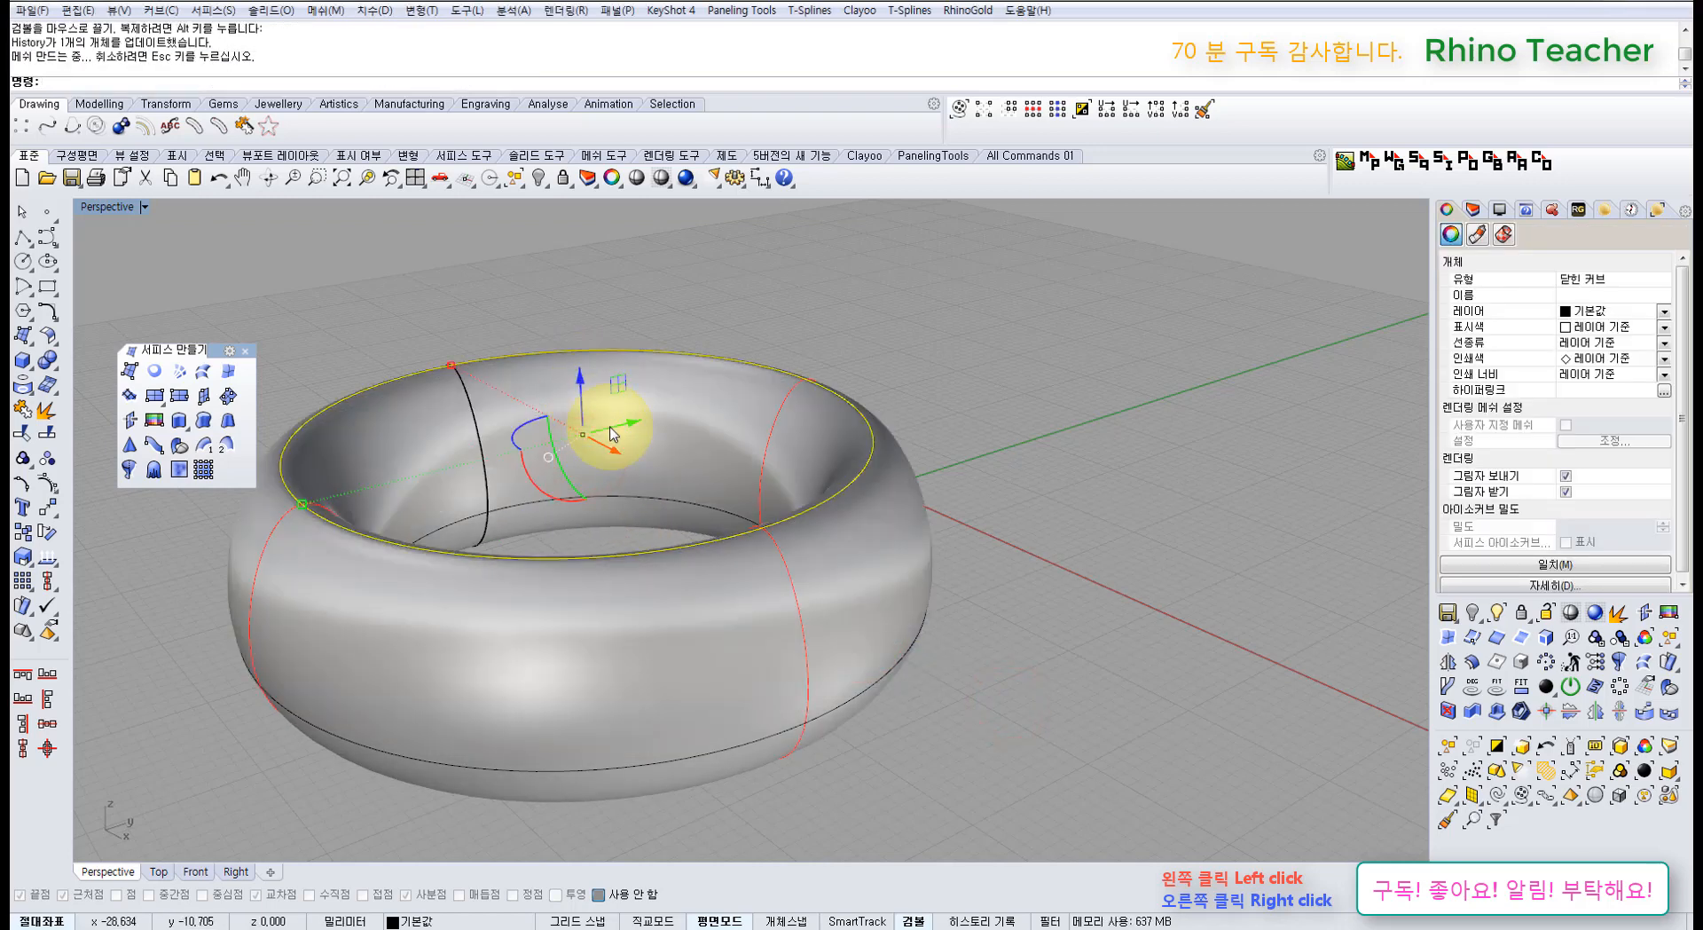
pyautogui.moveTo(484, 431); pyautogui.dragTo(562, 630, button='right')
pyautogui.keyDown('shift'); pyautogui.moveTo(543, 643); pyautogui.dragTo(466, 676); pyautogui.keyUp('shift')
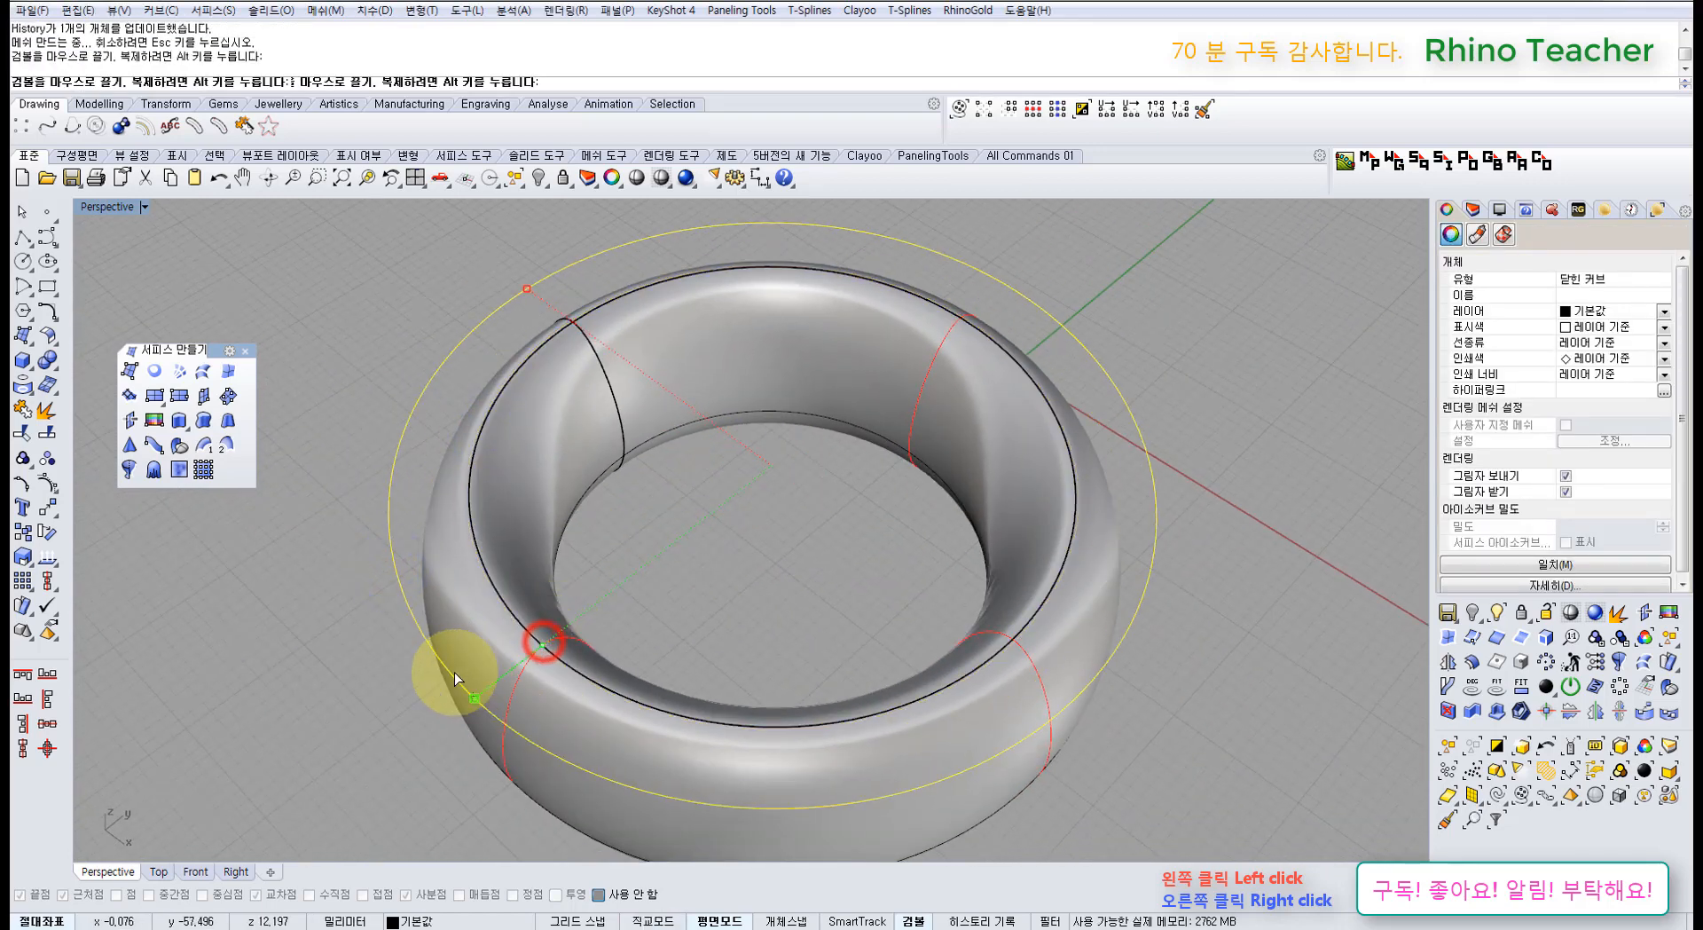
pyautogui.moveTo(668, 657); pyautogui.dragTo(575, 660, button='right')
# Step: Undo the ring edit and the torus loft, leaving only the four rings
pyautogui.hotkey('ctrl', 'z')
pyautogui.hotkey('ctrl', 'z')
pyautogui.press('Escape')
pyautogui.scroll(-6, 663, 614)
pyautogui.scroll(2, 615, 663)
pyautogui.moveTo(663, 612); pyautogui.dragTo(589, 570, button='right')
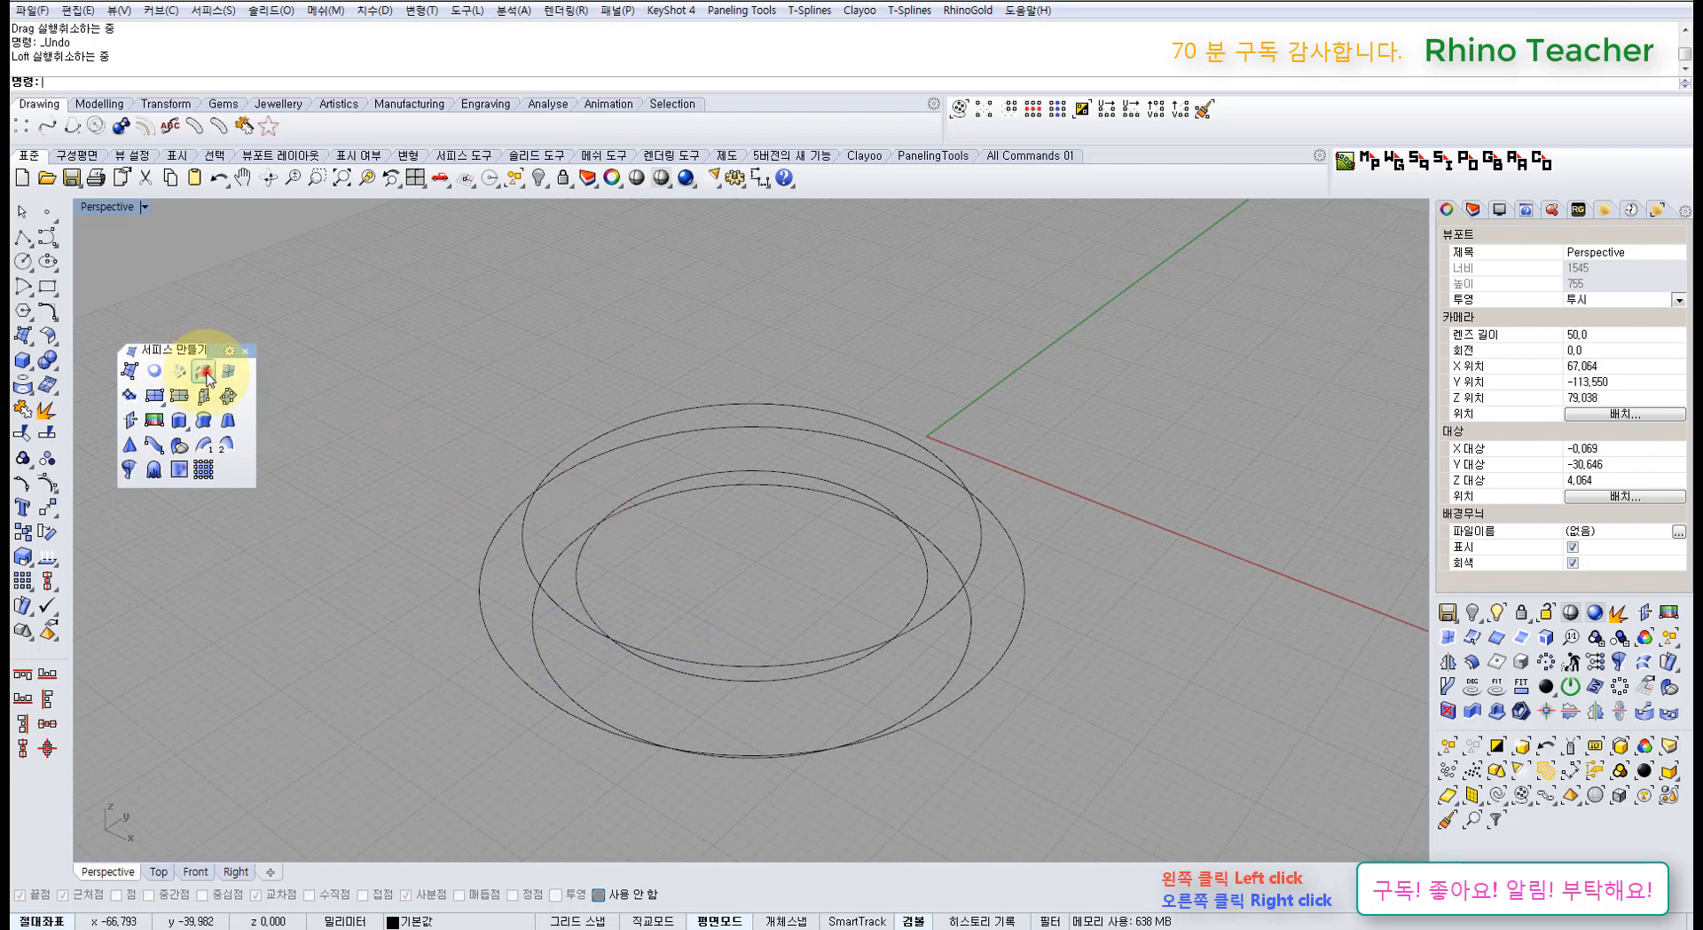
# Step: Preview a loft between the inner and outer rings, then cancel it
pyautogui.click(204, 373)
pyautogui.moveTo(464, 491); pyautogui.dragTo(535, 499, button='right')
pyautogui.click(582, 566)
pyautogui.click(530, 499)
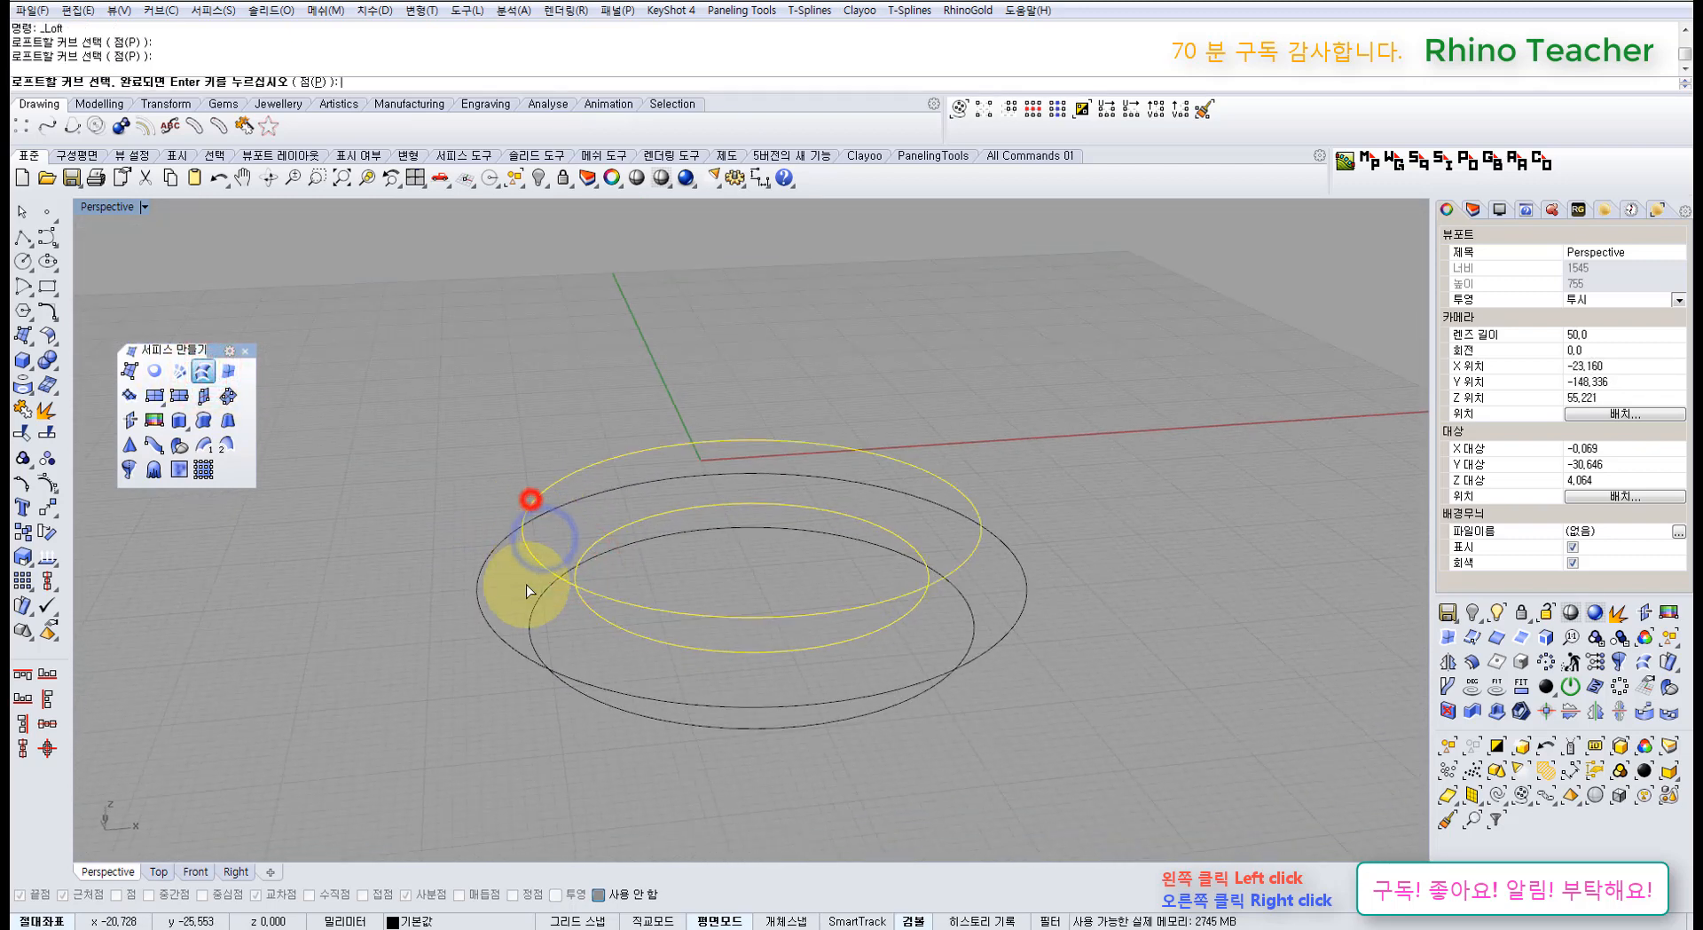
pyautogui.rightClick(483, 568)
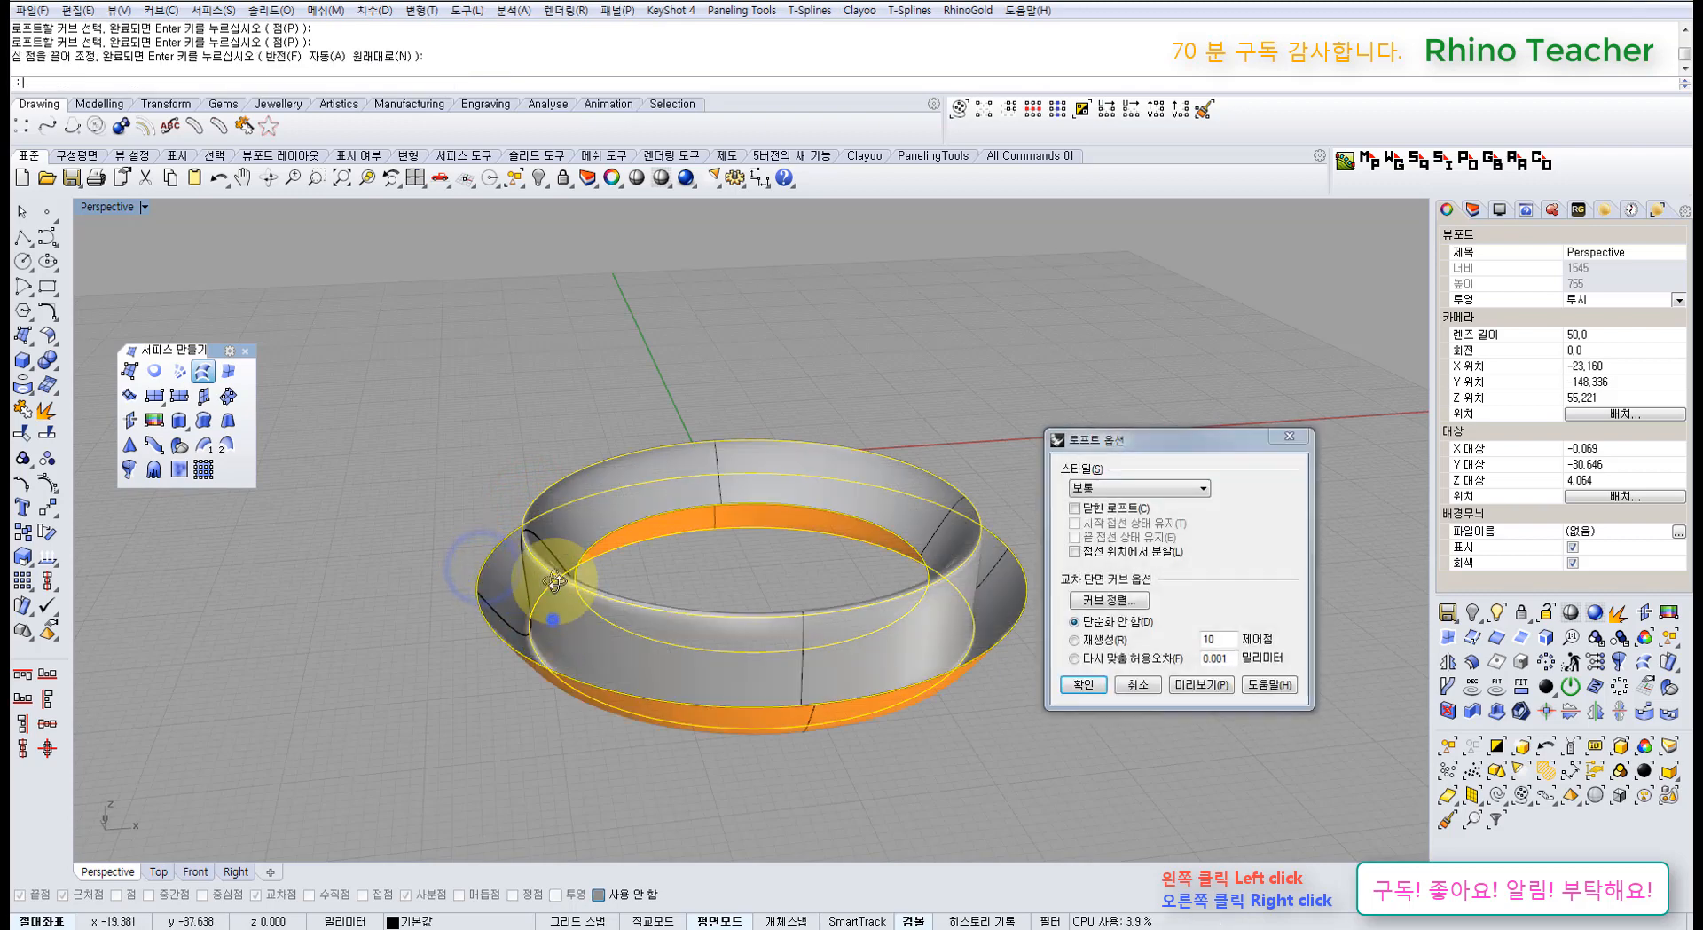
pyautogui.moveTo(551, 581); pyautogui.dragTo(484, 616, button='right')
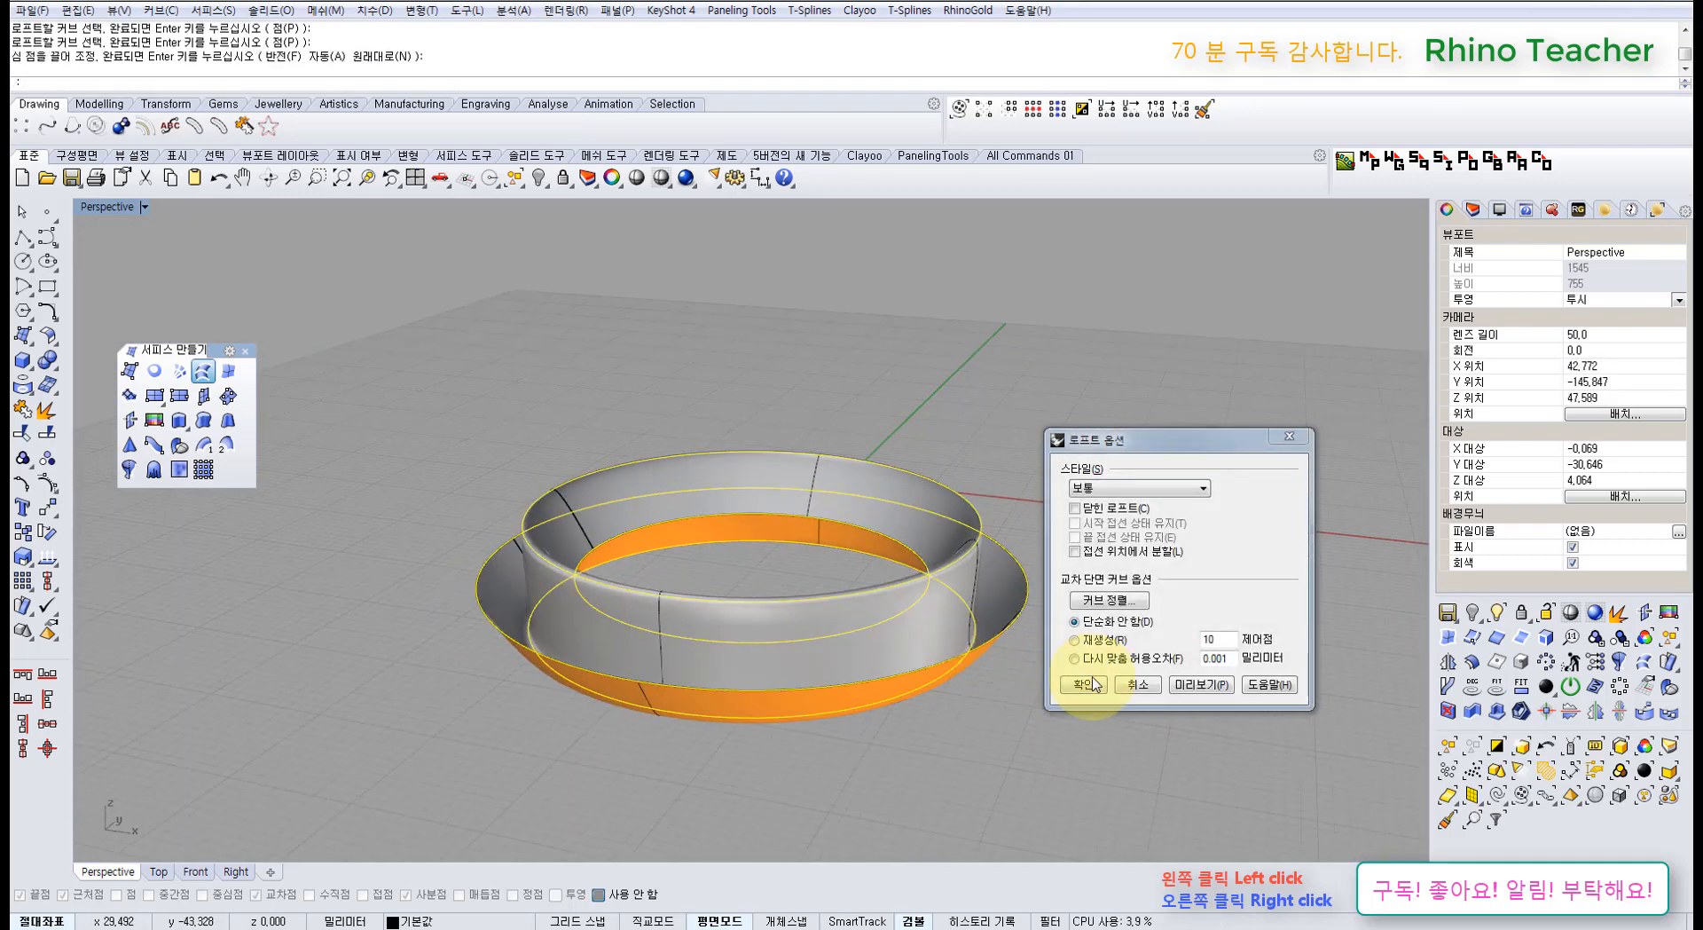
pyautogui.click(1129, 690)
pyautogui.moveTo(594, 586); pyautogui.dragTo(632, 633, button='right')
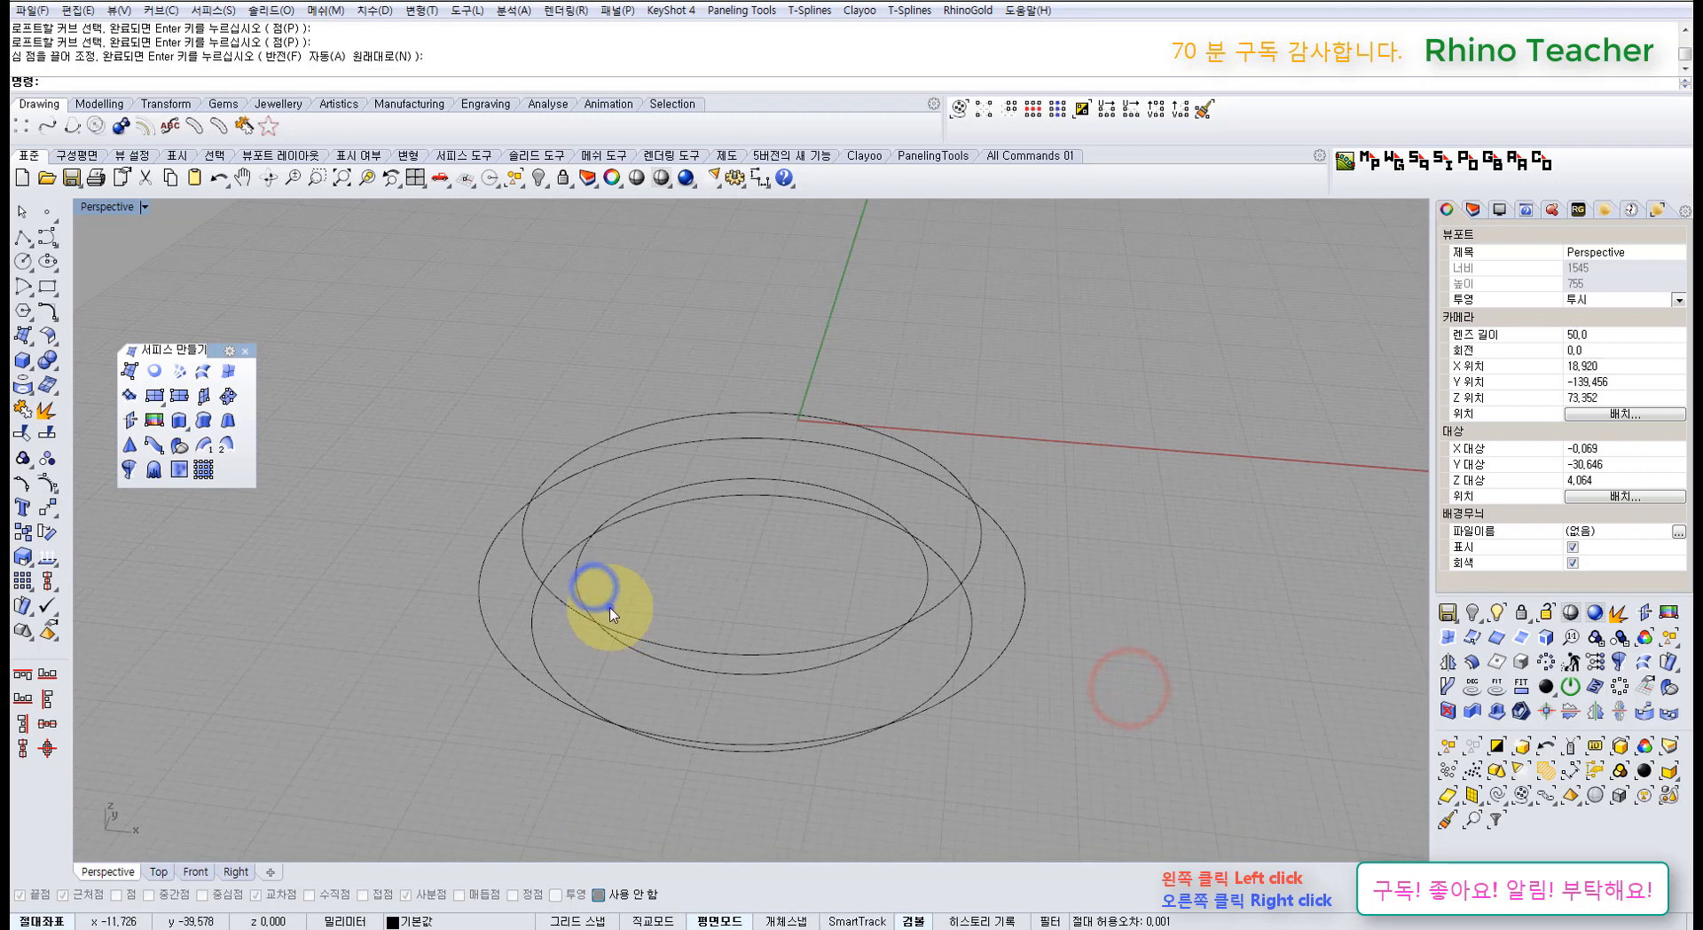
# Step: Preview a loft through the two lower outer rings, then cancel again
pyautogui.rightClick(609, 607)
pyautogui.click(582, 592)
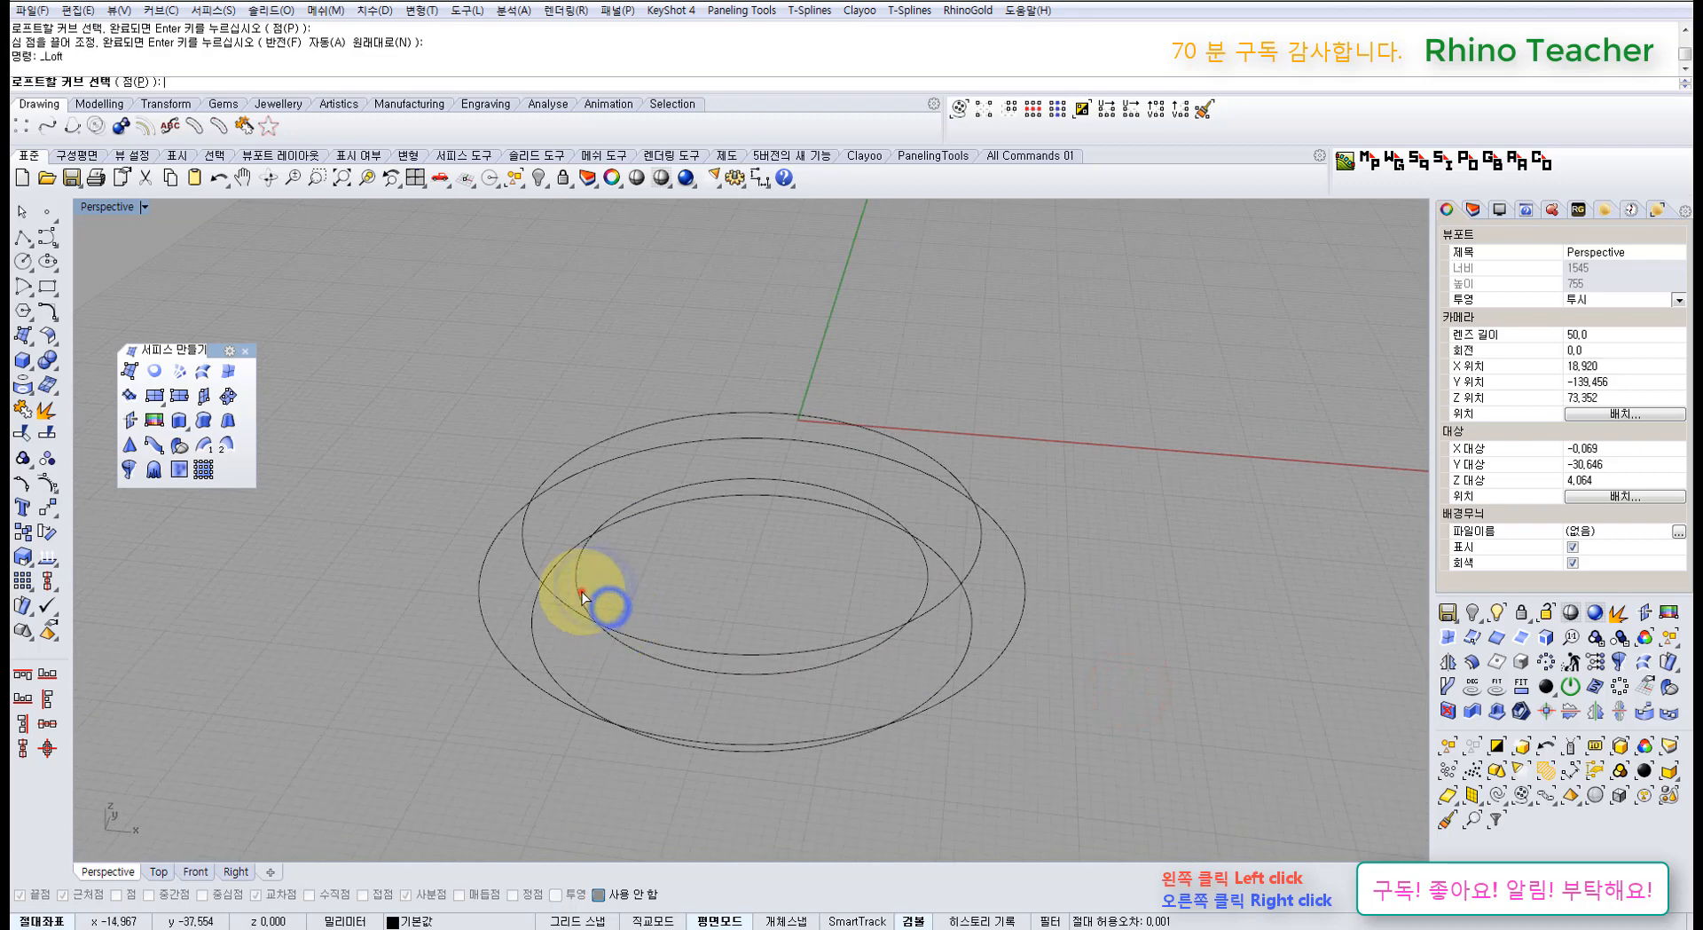
pyautogui.click(476, 595)
pyautogui.click(533, 635)
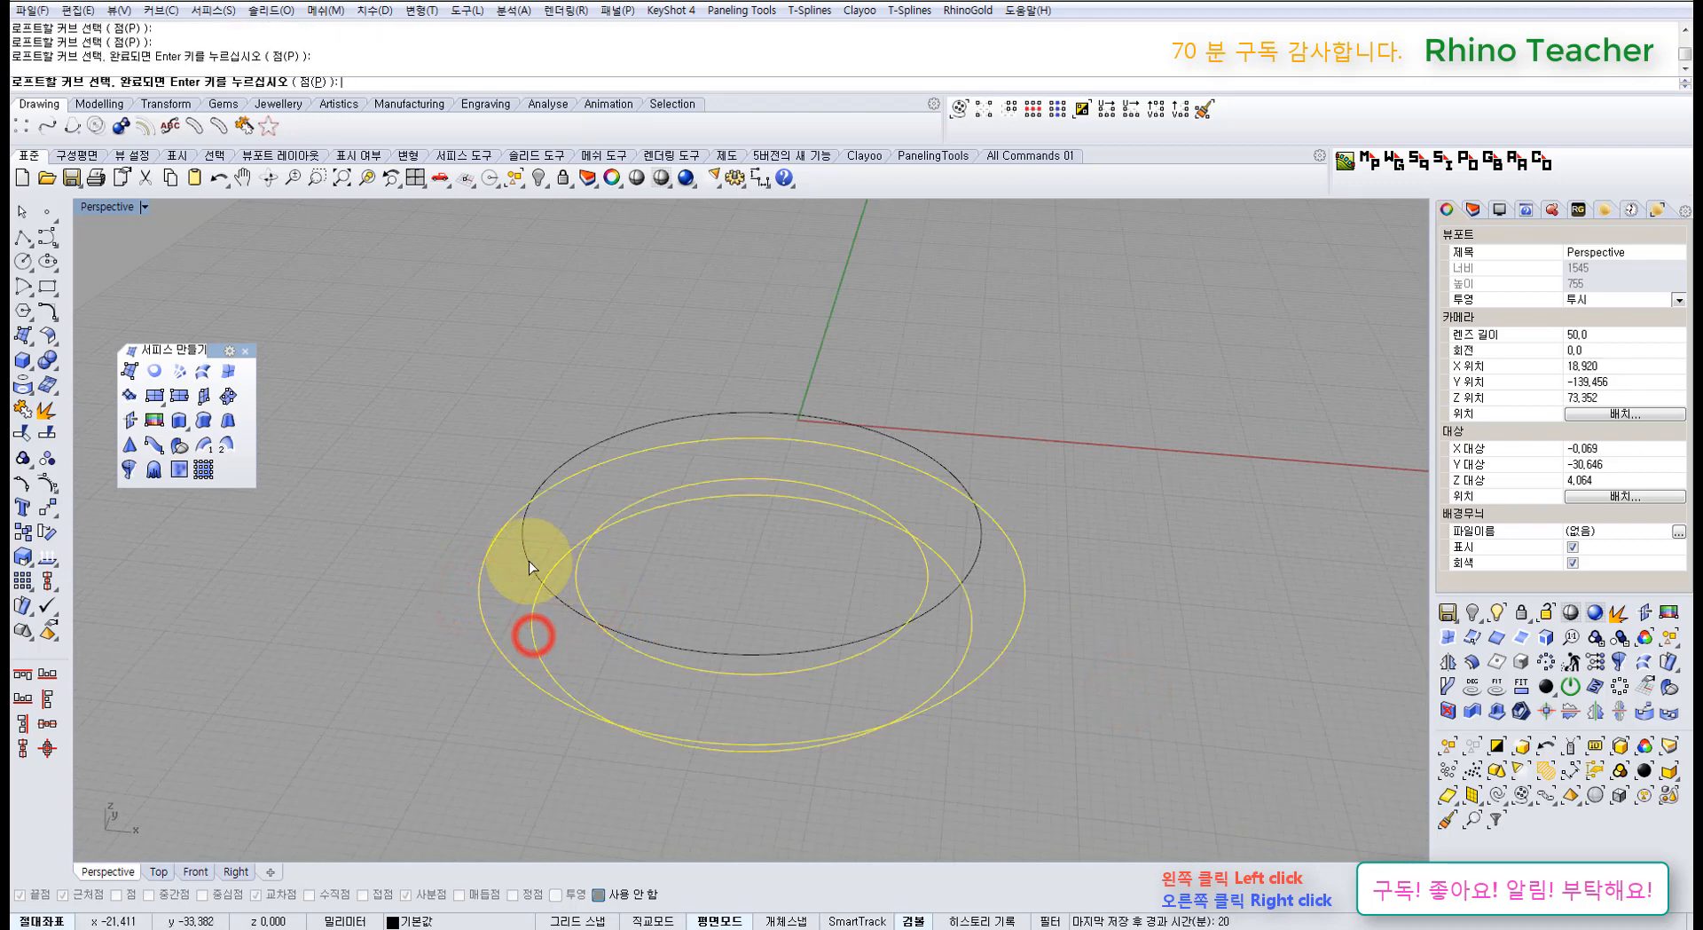
pyautogui.rightClick(531, 566)
pyautogui.rightClick(557, 558)
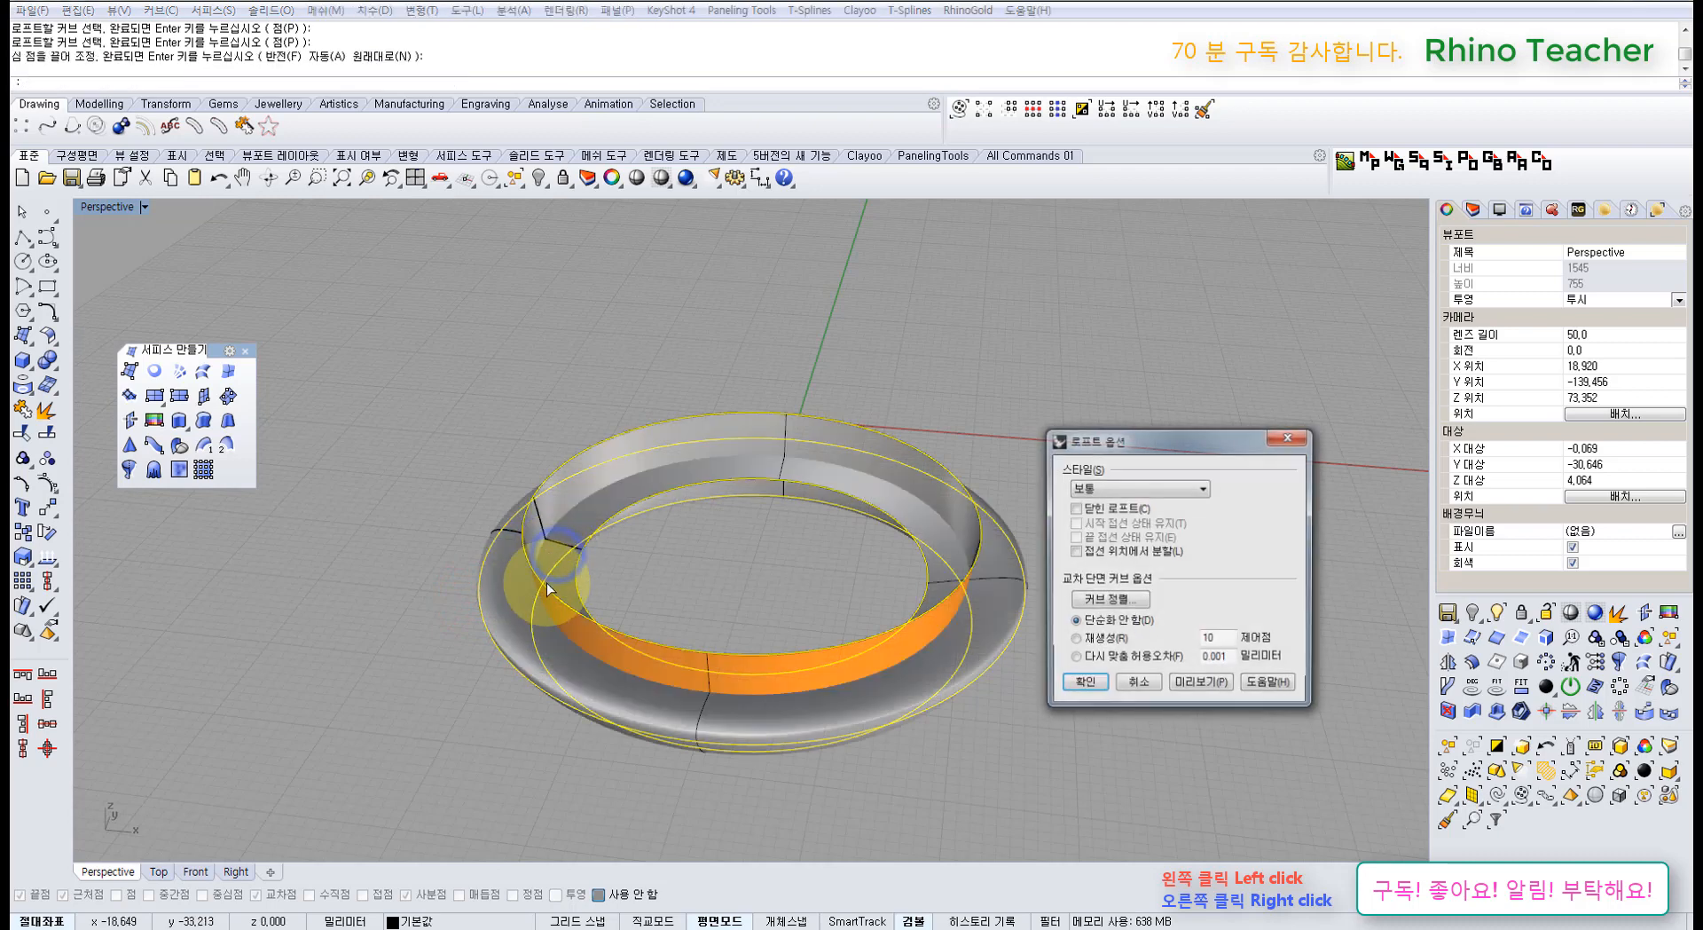
pyautogui.moveTo(533, 588); pyautogui.dragTo(650, 533, button='right')
pyautogui.moveTo(797, 594); pyautogui.dragTo(704, 552, button='right')
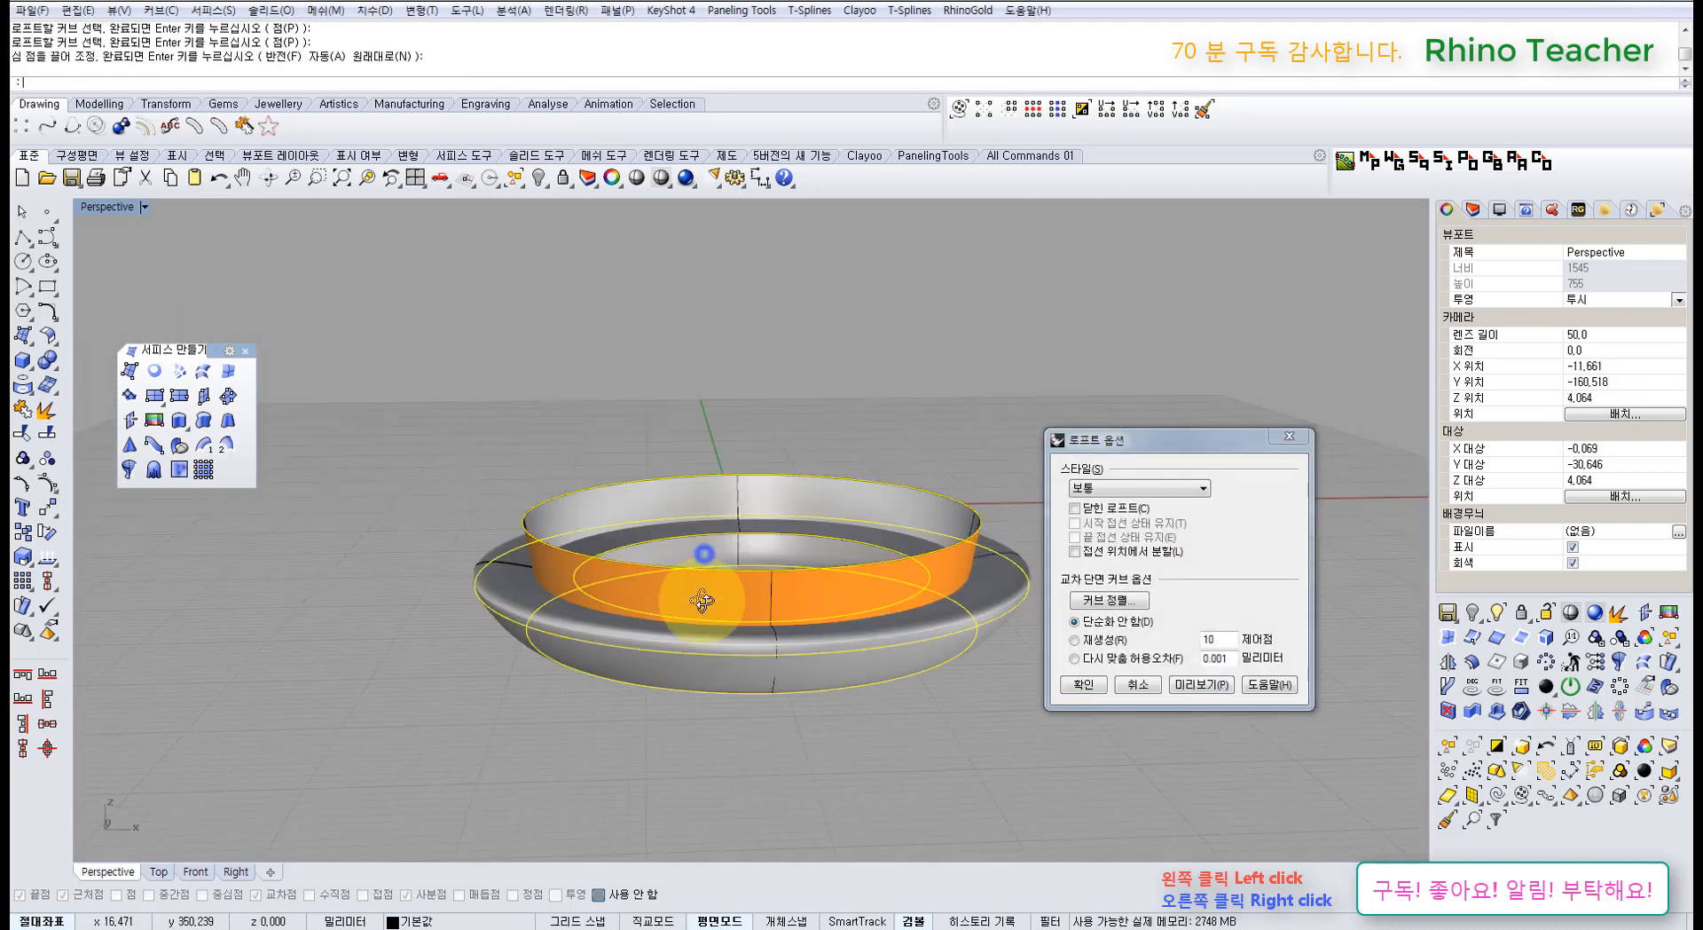
pyautogui.click(1106, 690)
pyautogui.click(1122, 689)
pyautogui.moveTo(594, 535); pyautogui.dragTo(575, 586, button='right')
# Step: Repeat Loft through the picked rings and create the flared band surface
pyautogui.rightClick(575, 606)
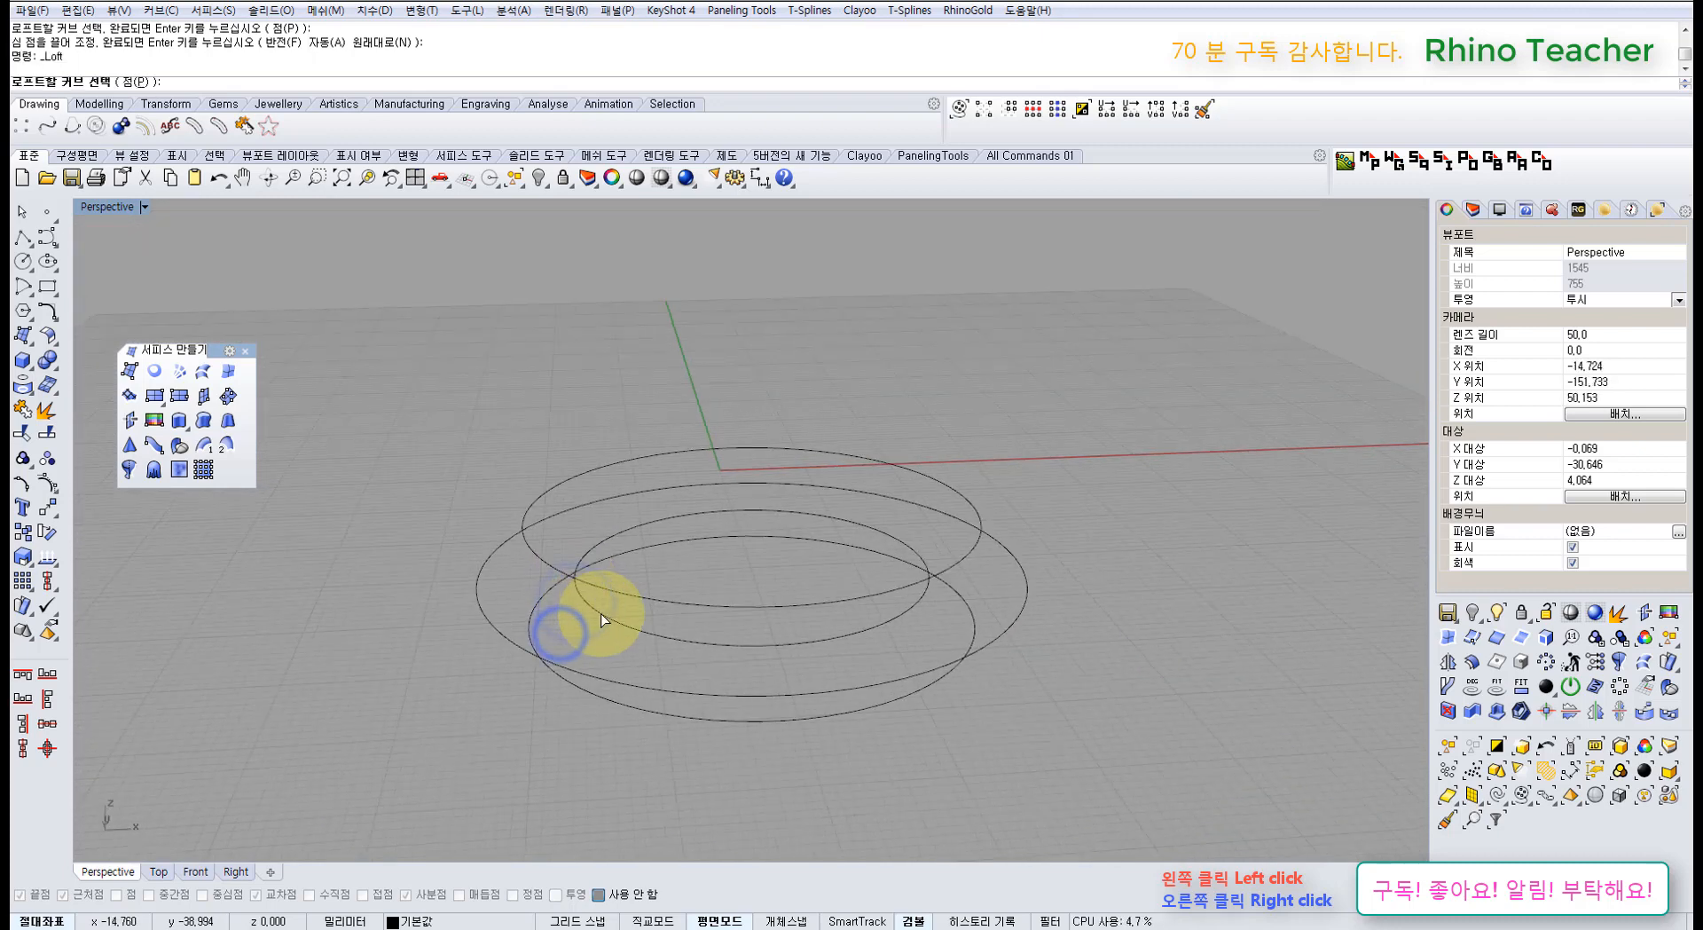
pyautogui.click(602, 613)
pyautogui.click(539, 551)
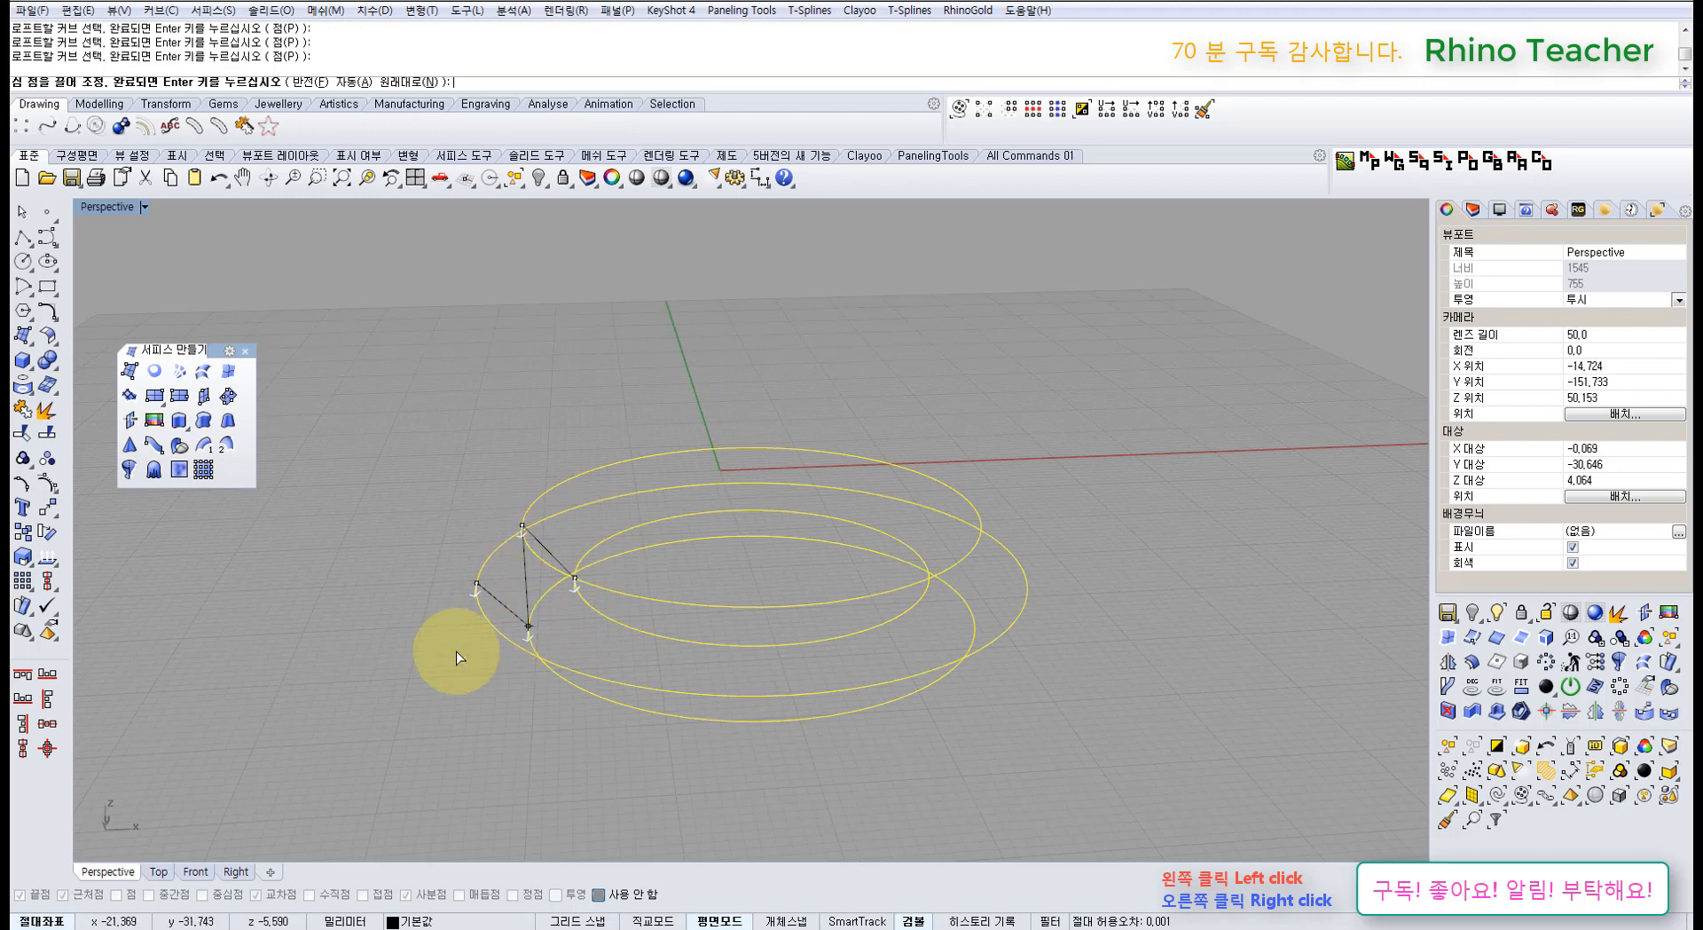
pyautogui.rightClick(551, 593)
pyautogui.moveTo(551, 593); pyautogui.dragTo(668, 643, button='right')
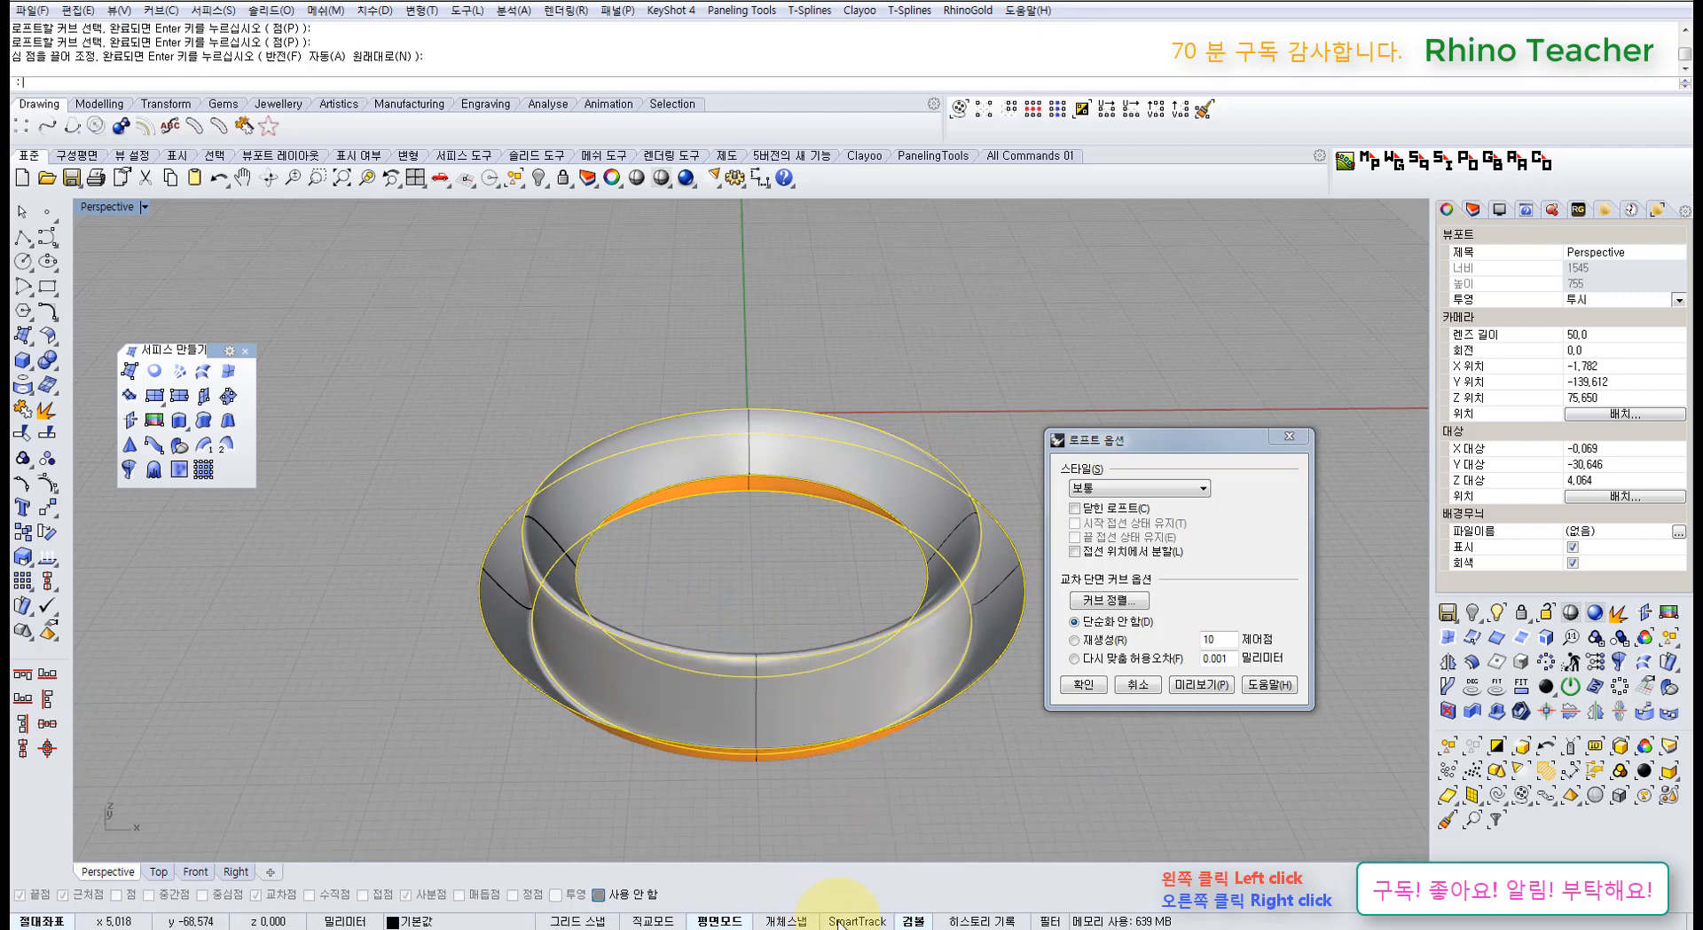
pyautogui.click(1077, 684)
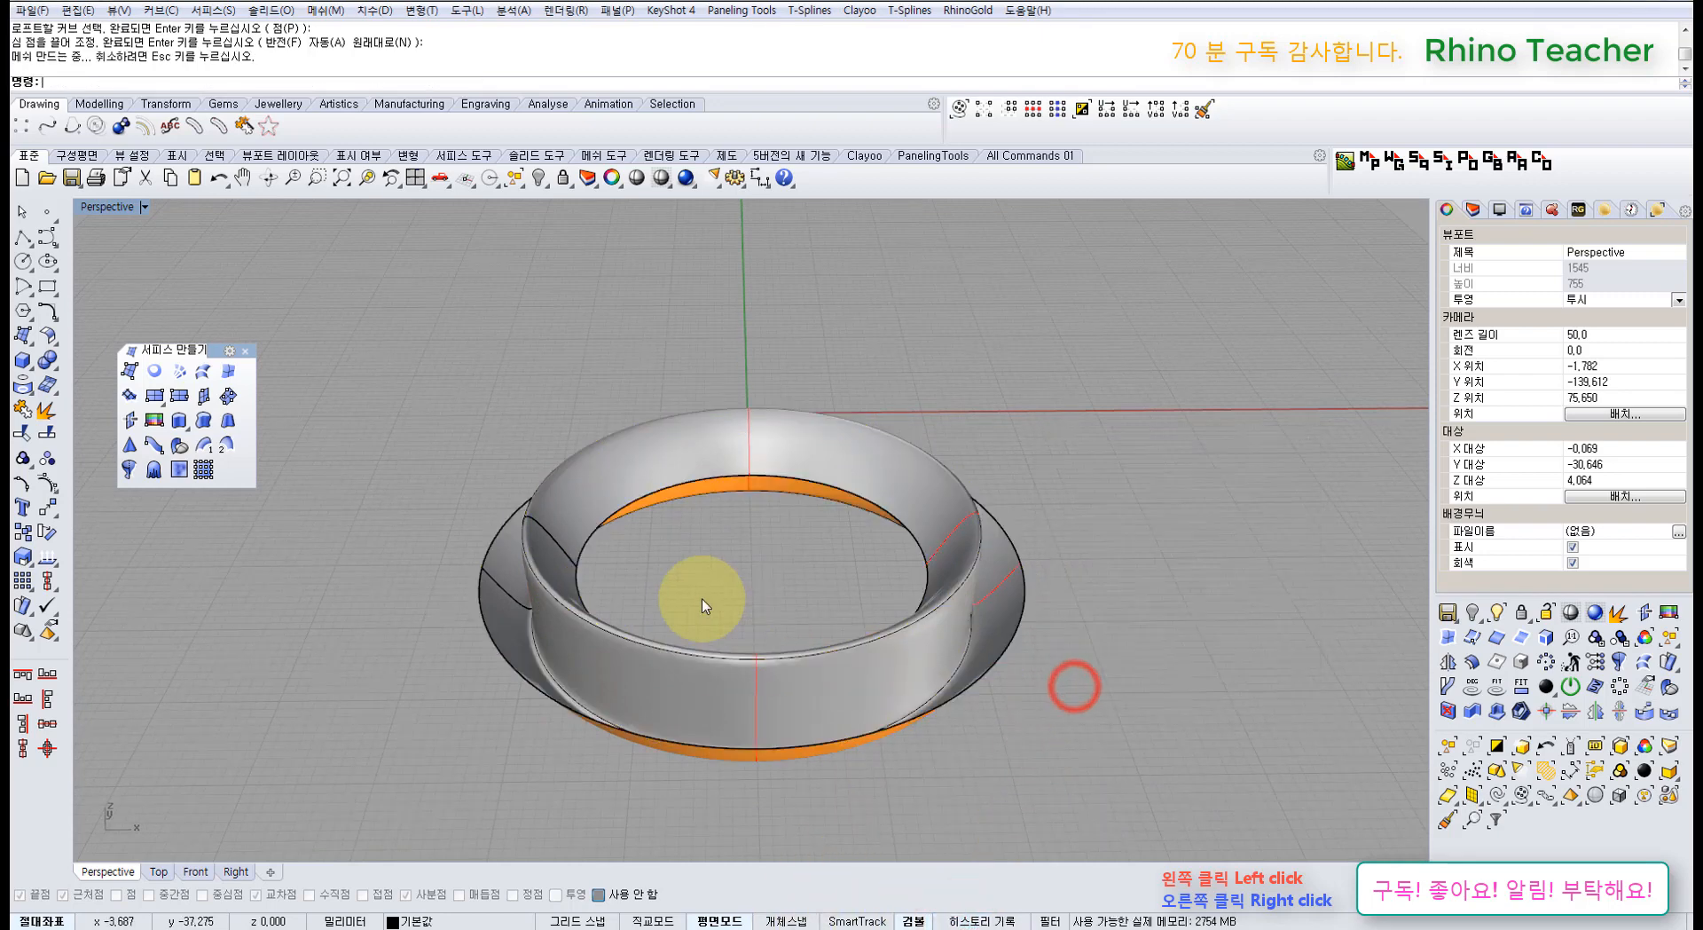
# Step: Shrink the inner ring curve with the gumball so history reshapes the loft
pyautogui.moveTo(620, 556); pyautogui.dragTo(618, 615, button='right')
pyautogui.click(588, 600)
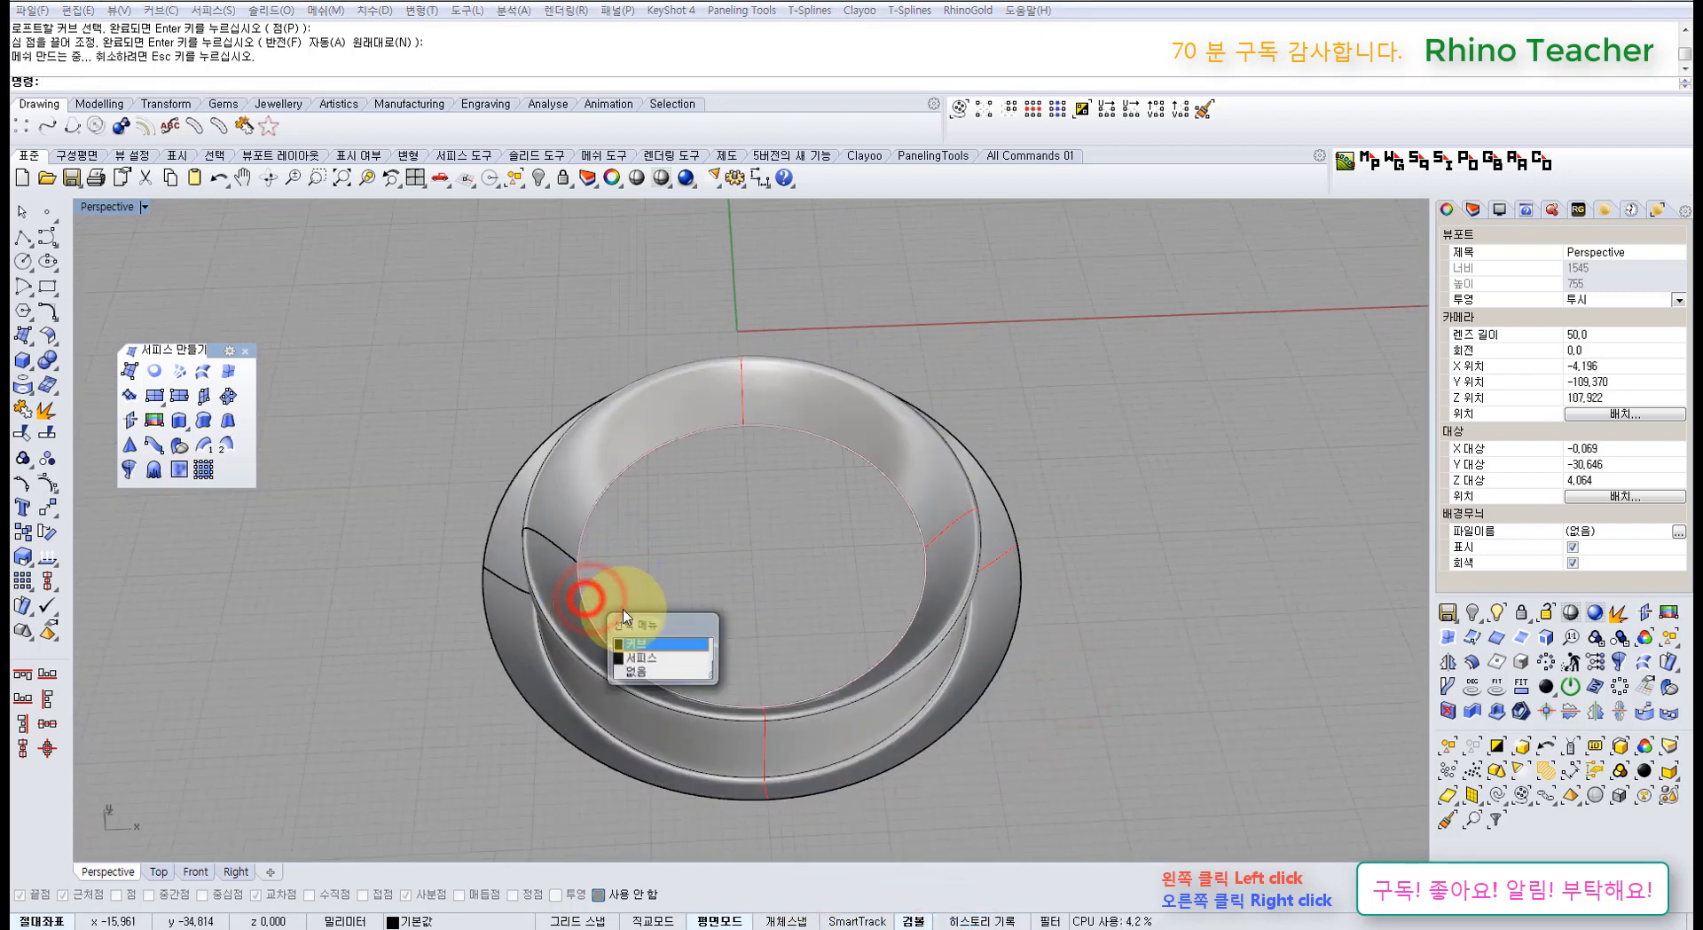
pyautogui.click(651, 647)
pyautogui.keyDown('shift'); pyautogui.moveTo(579, 564); pyautogui.dragTo(634, 573); pyautogui.keyUp('shift')
pyautogui.moveTo(807, 683); pyautogui.dragTo(798, 612, button='right')
# Step: Enlarge the inner curve back, then select and delete the loft surface
pyautogui.click(496, 631)
pyautogui.moveTo(638, 620); pyautogui.dragTo(619, 666, button='right')
pyautogui.click(597, 672)
pyautogui.moveTo(618, 516); pyautogui.dragTo(609, 595, button='right')
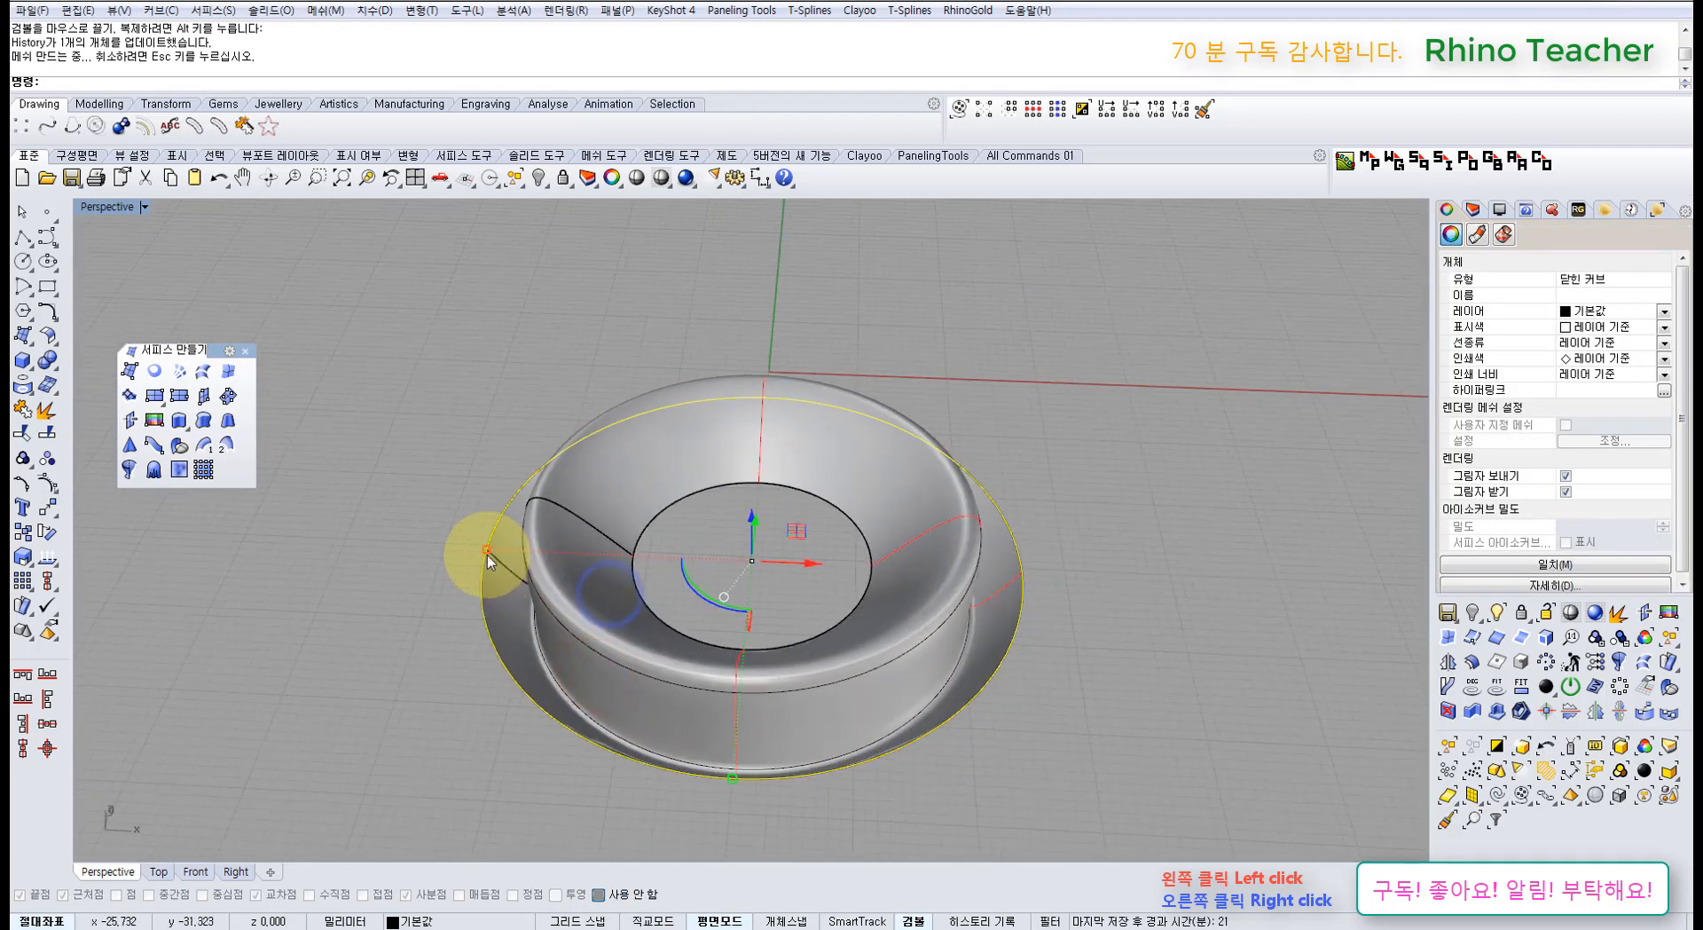
pyautogui.keyDown('shift'); pyautogui.moveTo(413, 552); pyautogui.dragTo(400, 551); pyautogui.keyUp('shift')
pyautogui.moveTo(635, 627); pyautogui.dragTo(639, 550, button='right')
pyautogui.press('Escape')
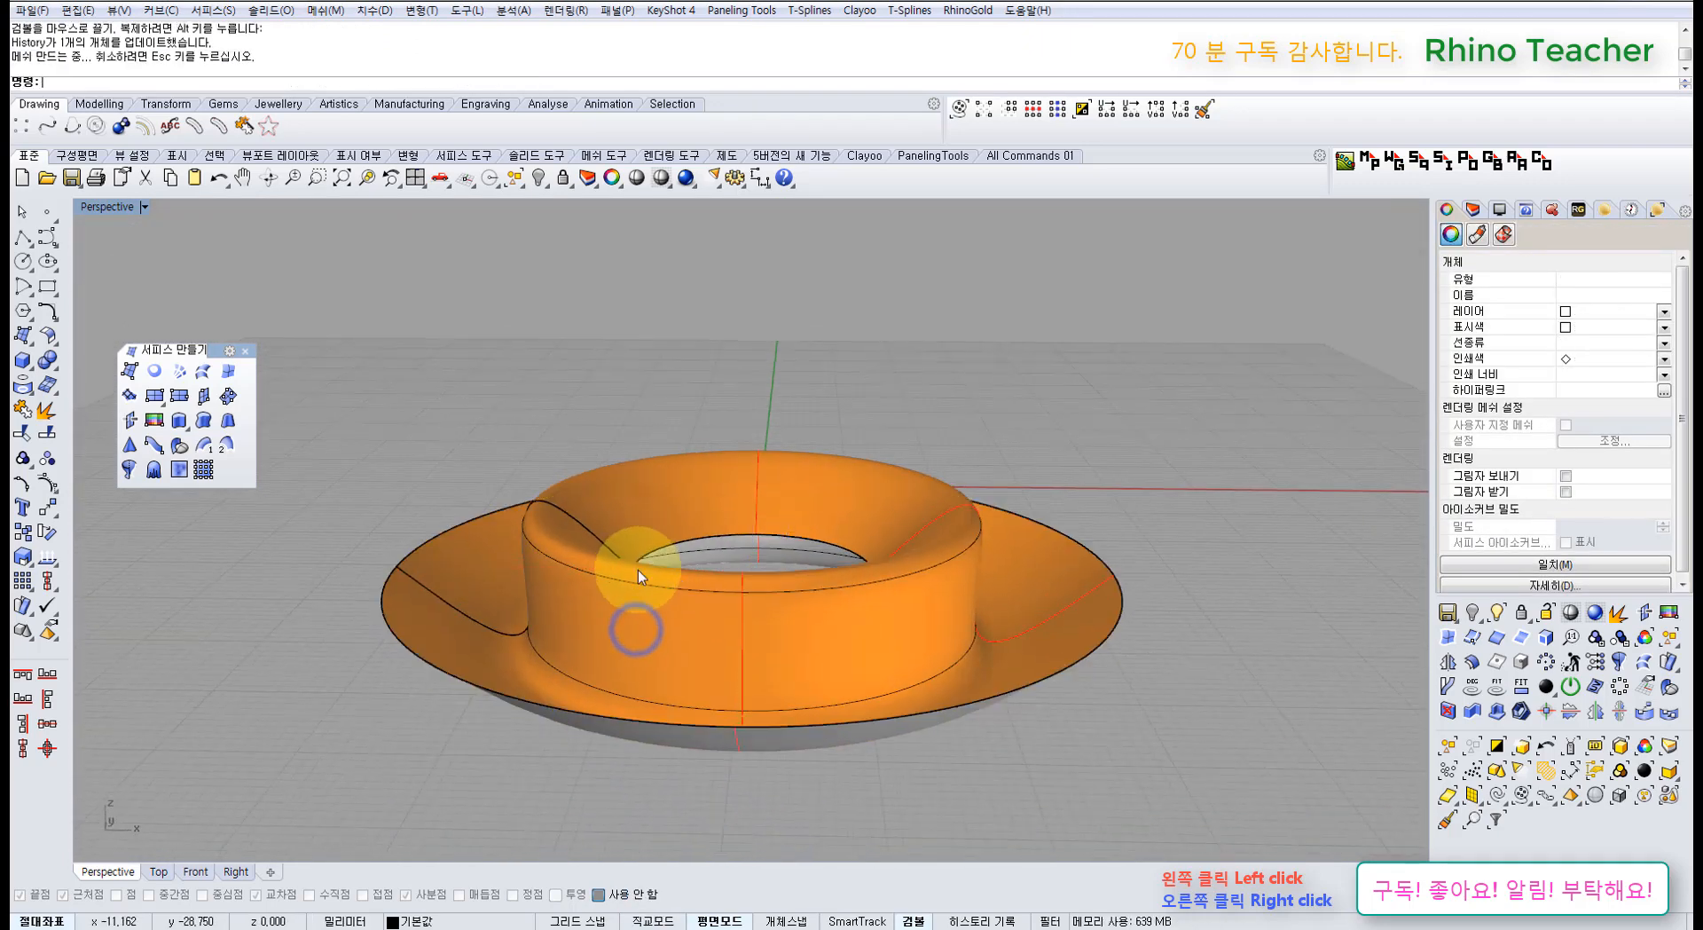
pyautogui.click(637, 615)
pyautogui.press('Delete')
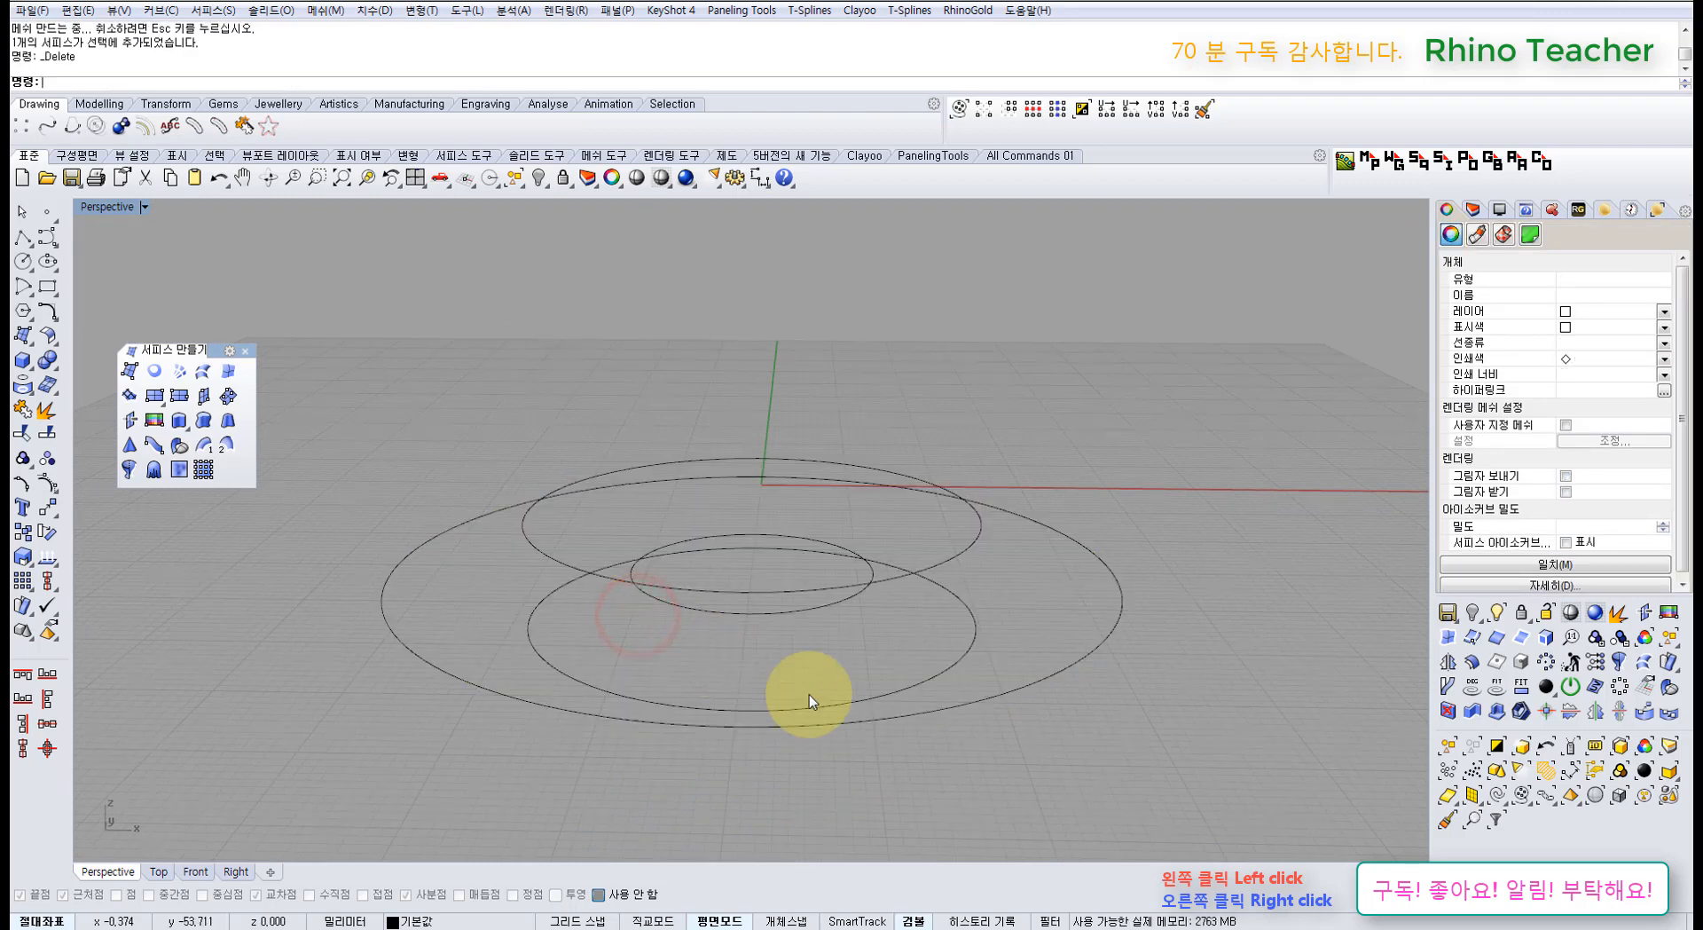
# Step: Undo to bring back the deleted loft and reverse the curve scaling
pyautogui.moveTo(1047, 764); pyautogui.dragTo(642, 481)
pyautogui.moveTo(706, 530); pyautogui.dragTo(702, 560, button='right')
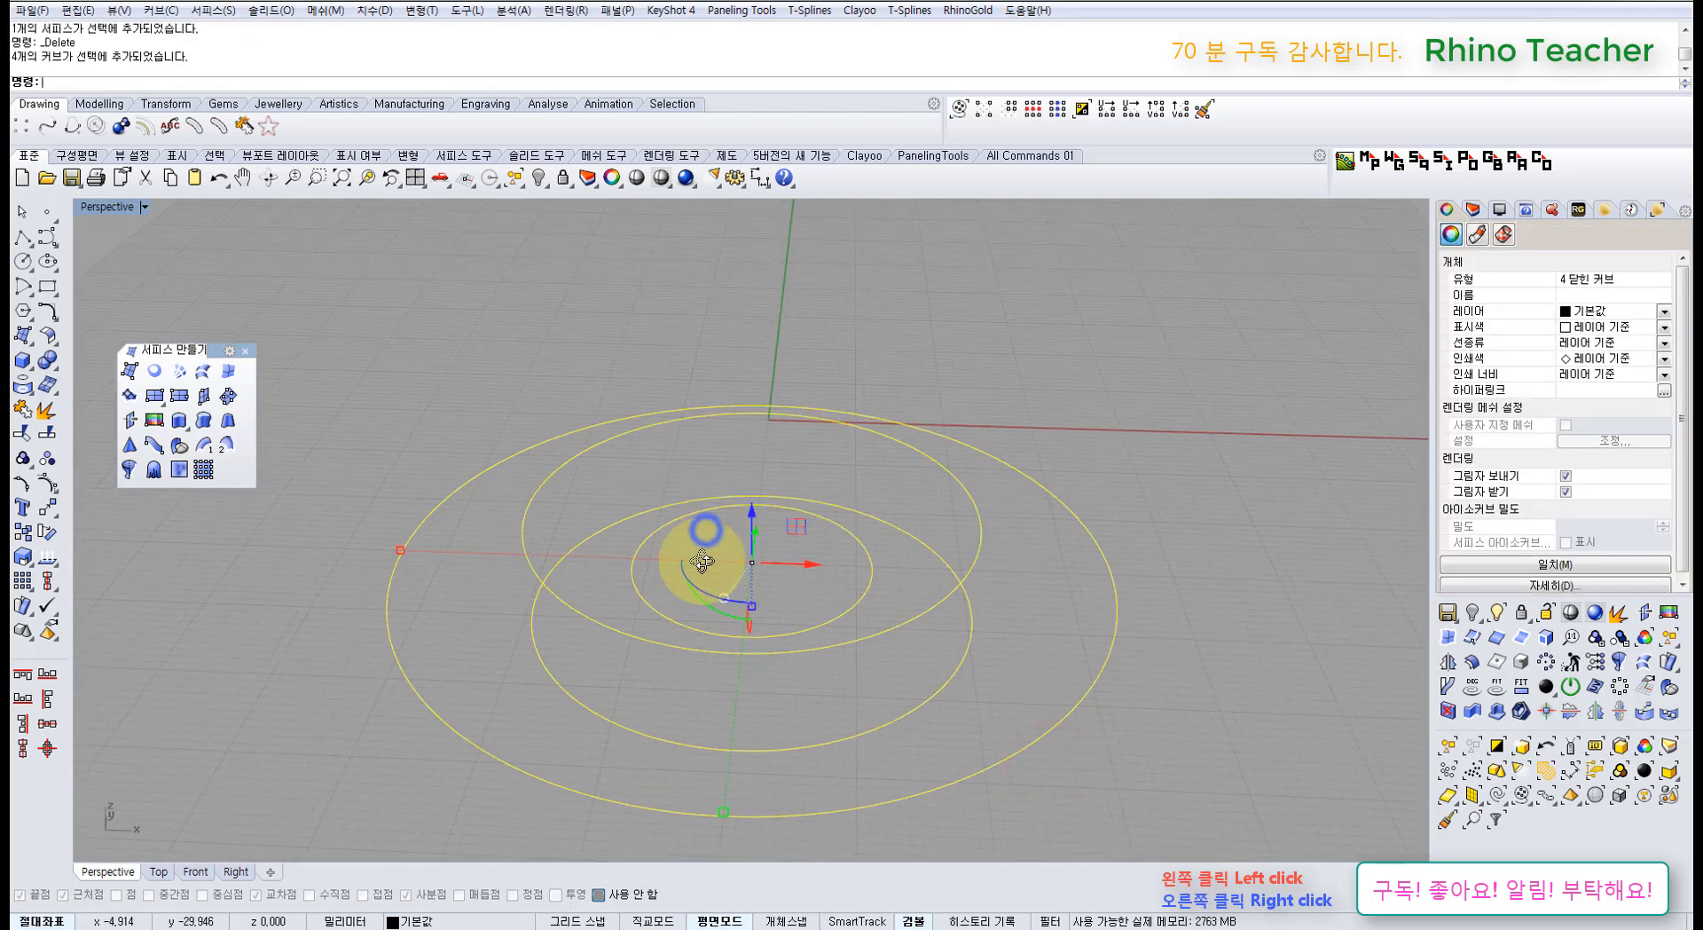
pyautogui.click(566, 410)
pyautogui.hotkey('ctrl', 'z')
pyautogui.click(515, 398)
pyautogui.hotkey('ctrl', 'z')
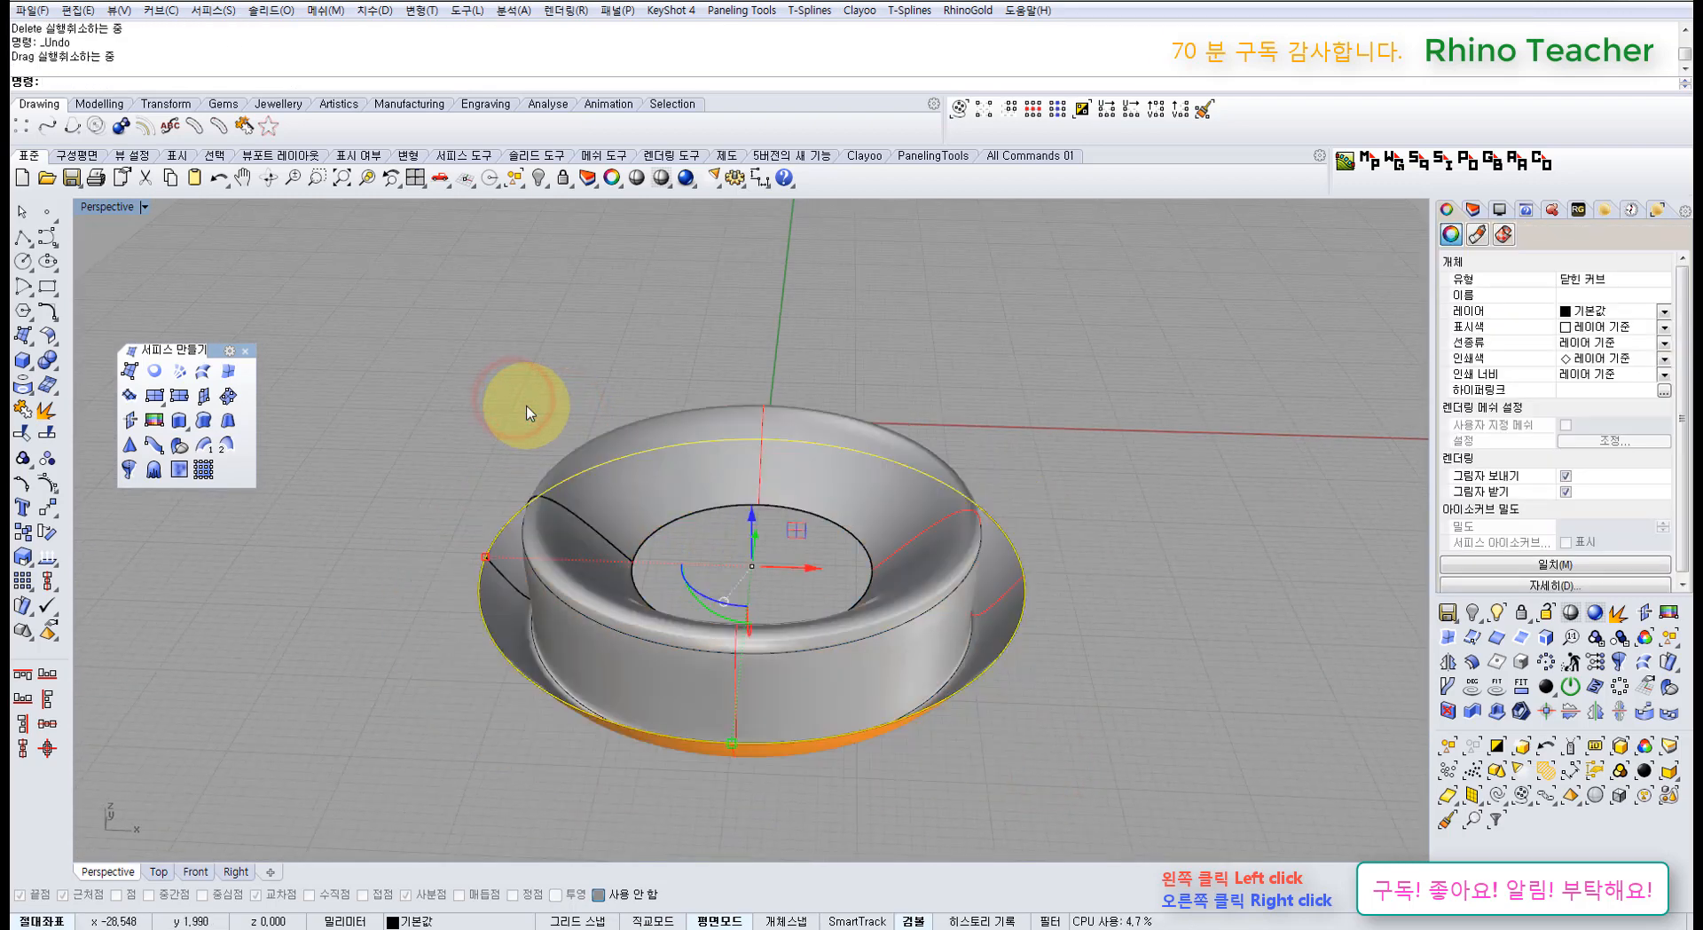
pyautogui.hotkey('ctrl', 'z')
# Step: Delete the restored loft surface again
pyautogui.click(578, 497)
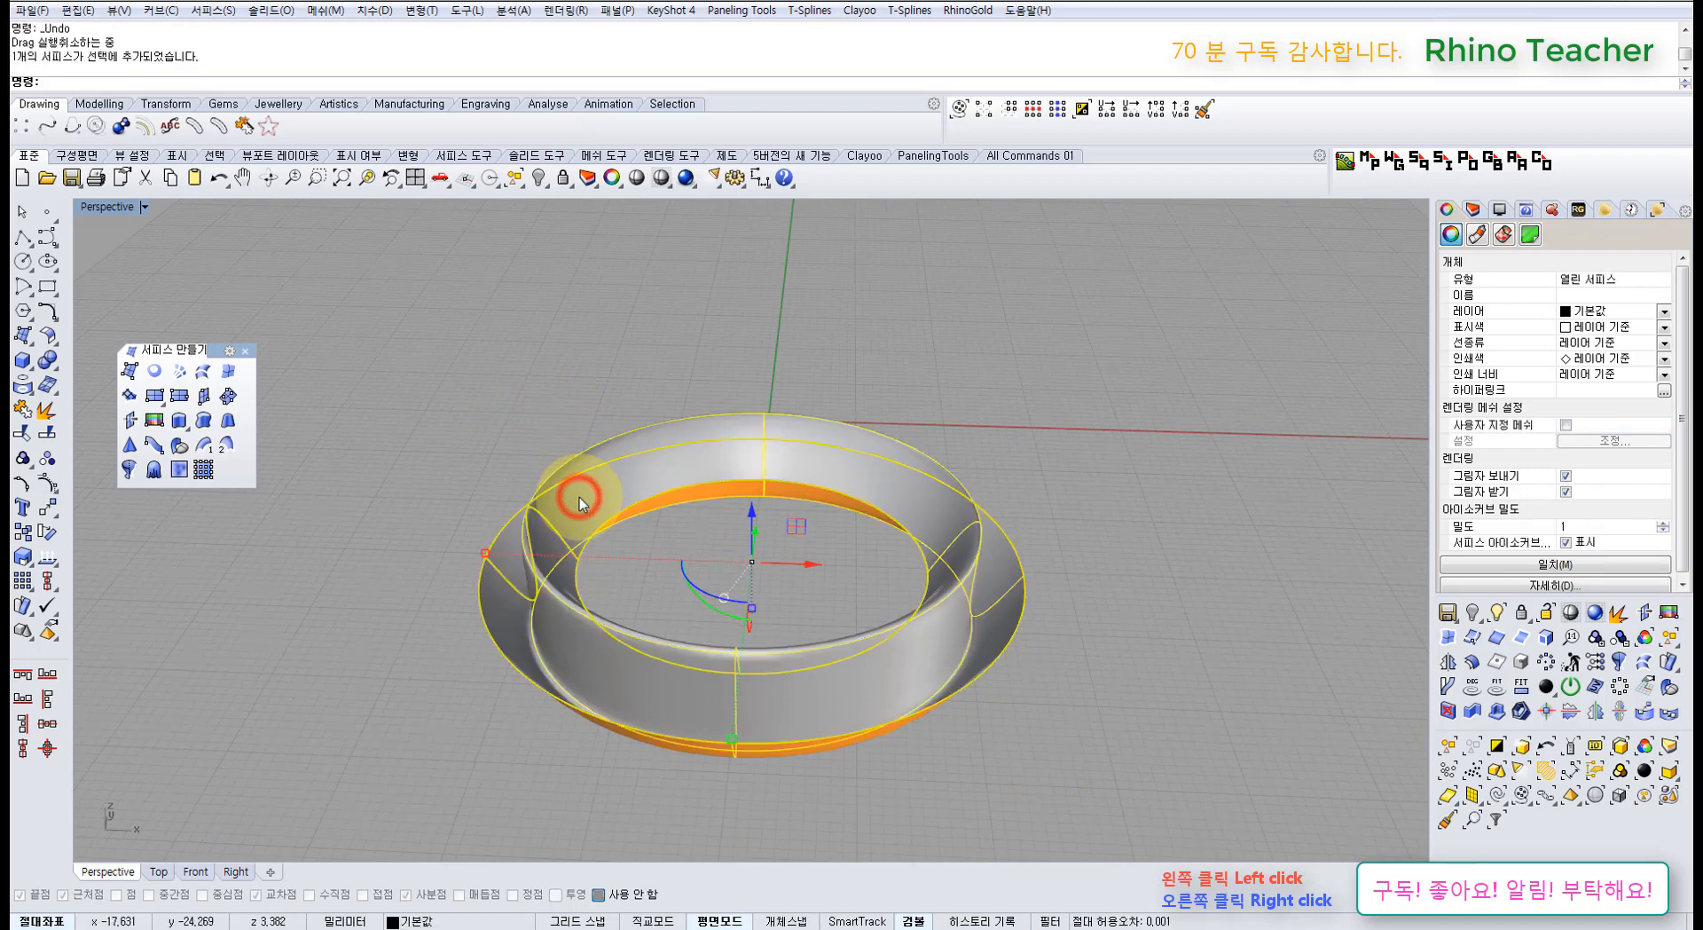
pyautogui.press('Delete')
pyautogui.moveTo(564, 530)
pyautogui.mouseDown(button='right')
pyautogui.moveTo(566, 492)
pyautogui.moveTo(588, 535)
pyautogui.moveTo(582, 509)
pyautogui.mouseUp(button='right')
# Step: Reselect the inner and outer ellipses to check the four remaining ring curves
pyautogui.click(598, 548)
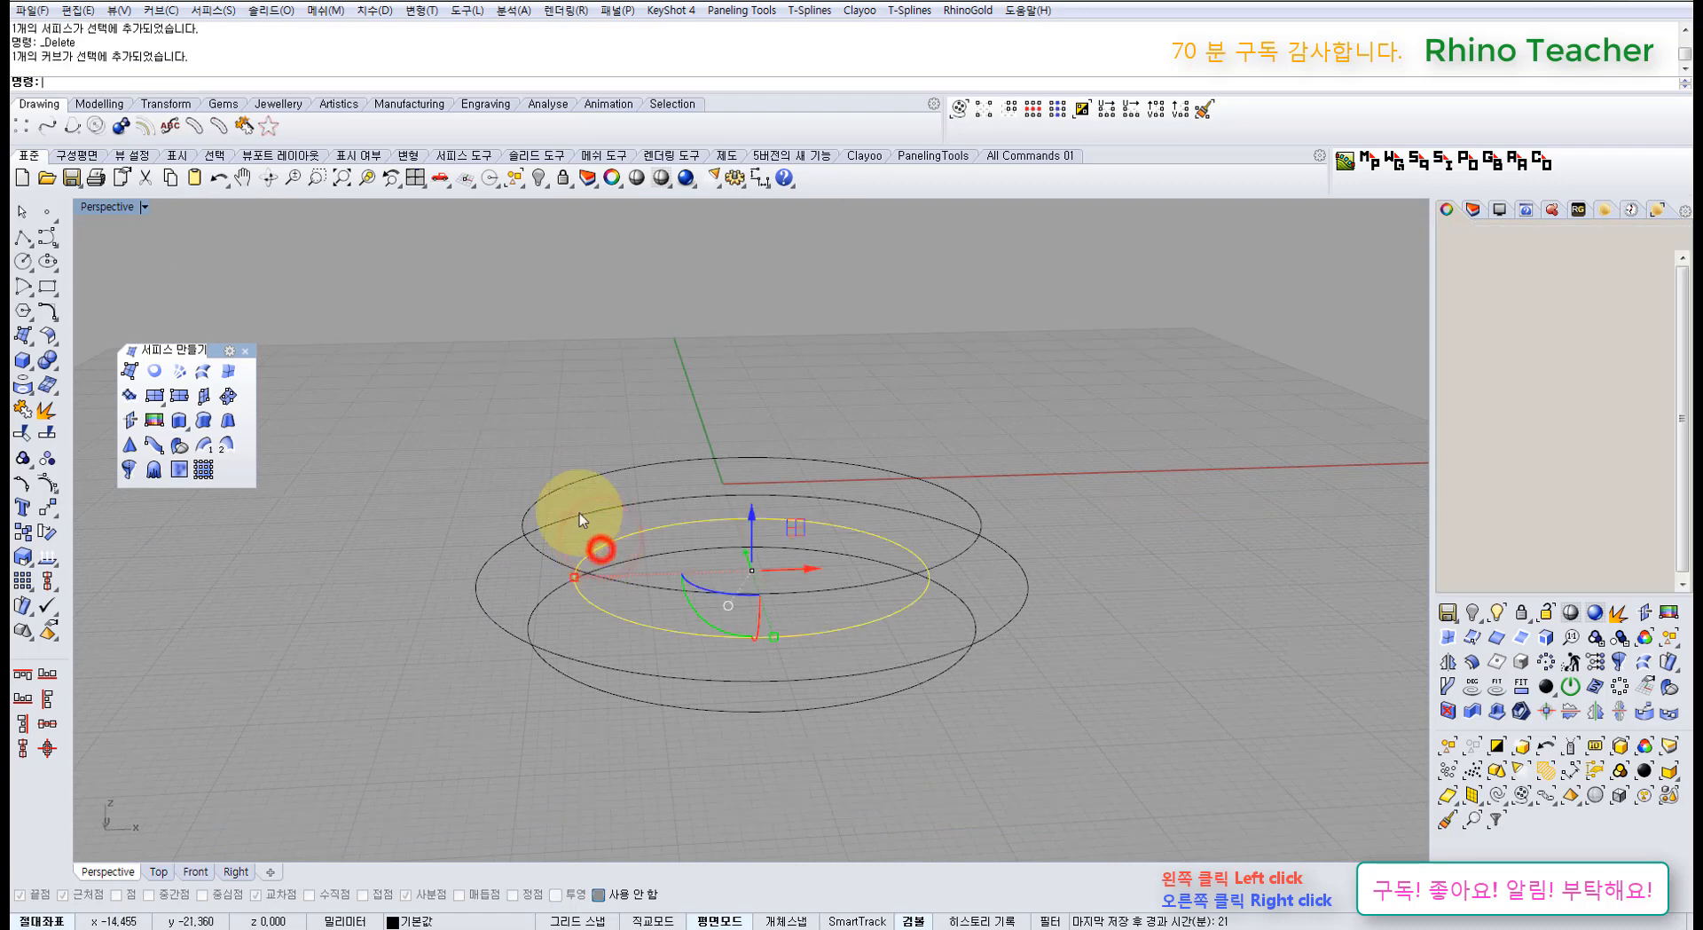
pyautogui.keyDown('shift'); pyautogui.click(563, 493); pyautogui.keyUp('shift')
pyautogui.click(544, 450)
pyautogui.click(491, 551)
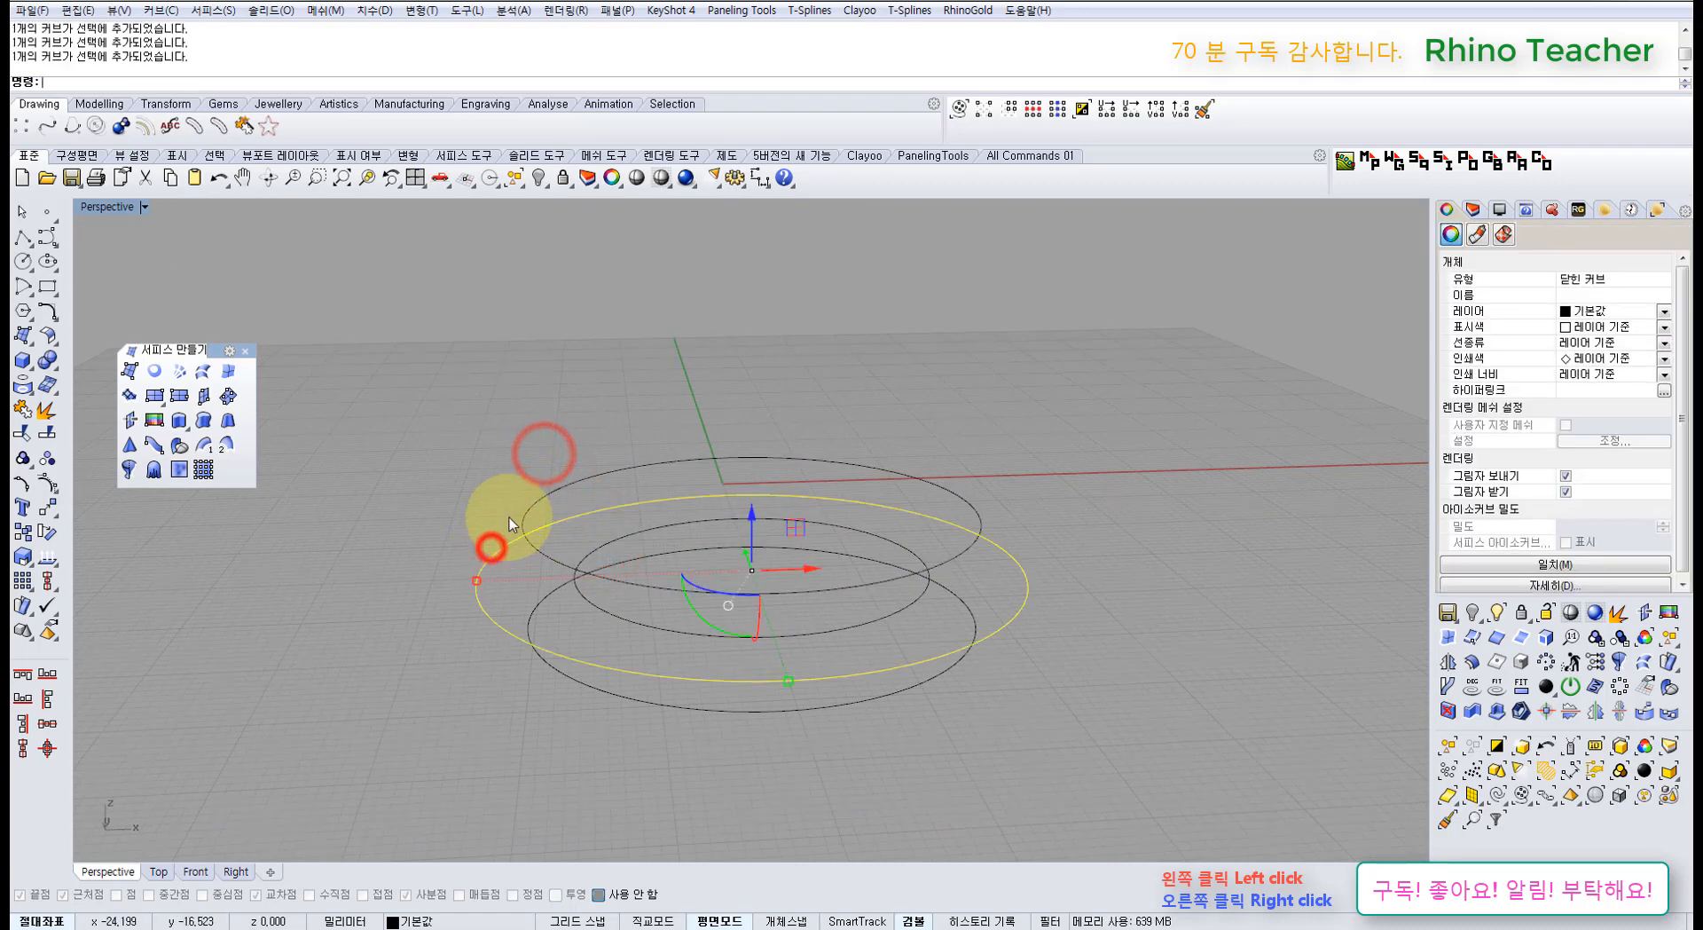
pyautogui.keyDown('shift'); pyautogui.click(523, 513); pyautogui.keyUp('shift')
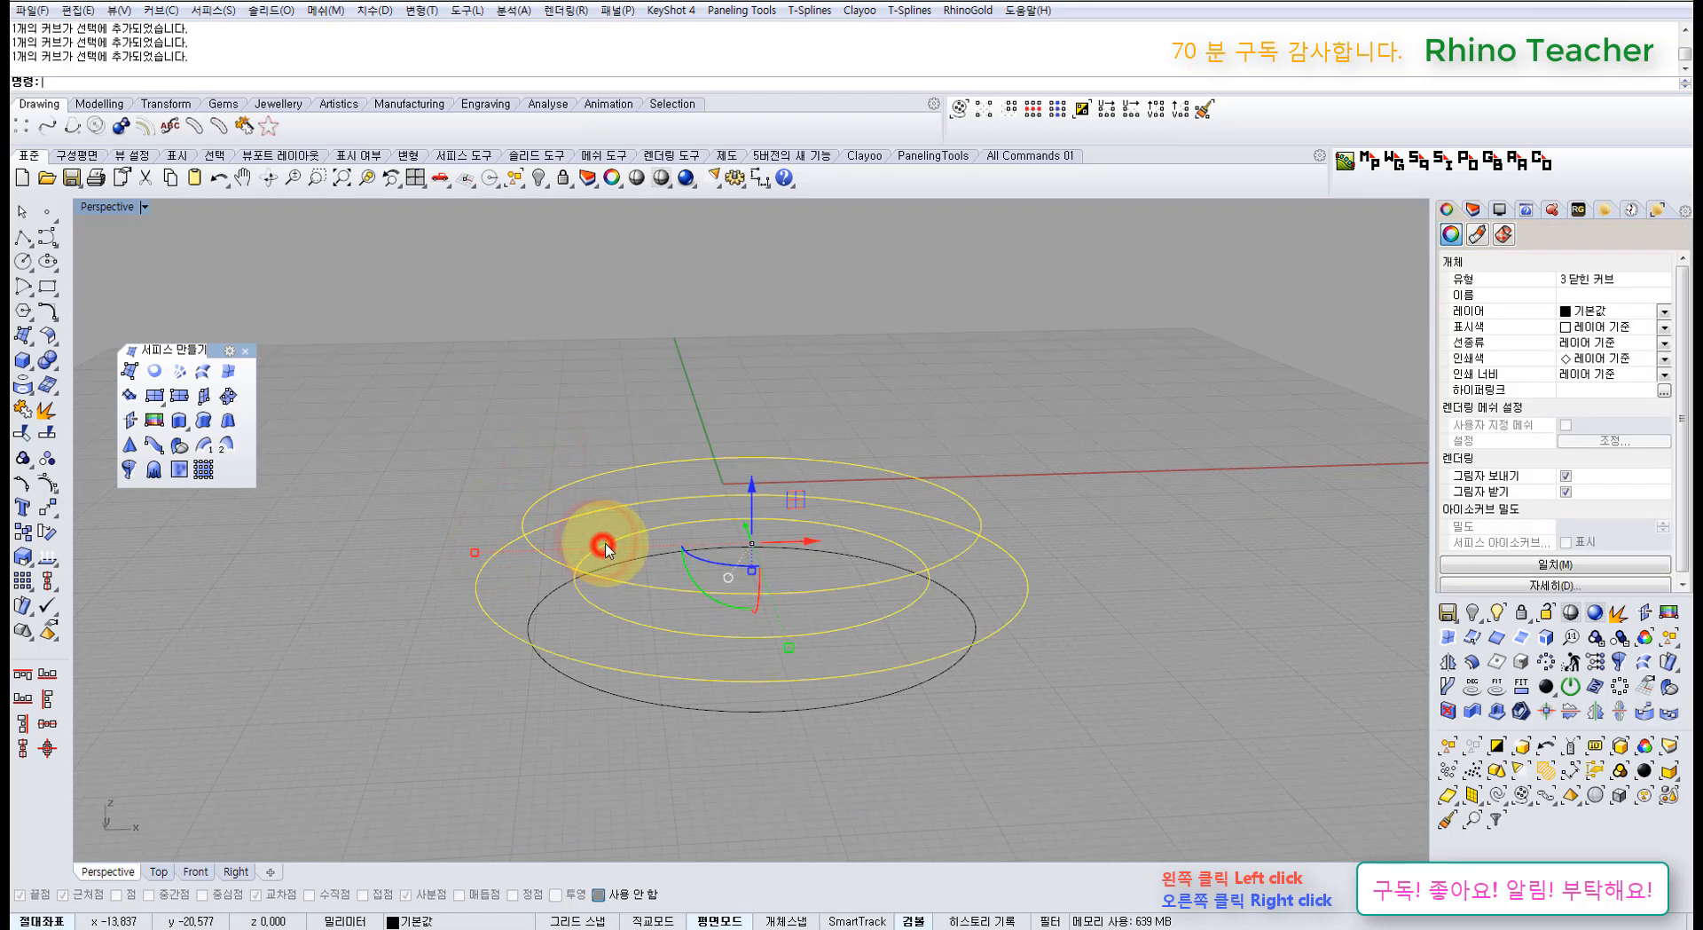
pyautogui.moveTo(631, 481); pyautogui.dragTo(608, 531, button='right')
pyautogui.click(448, 397)
# Step: Make a triangular surface from three corner points, then delete it
pyautogui.click(130, 370)
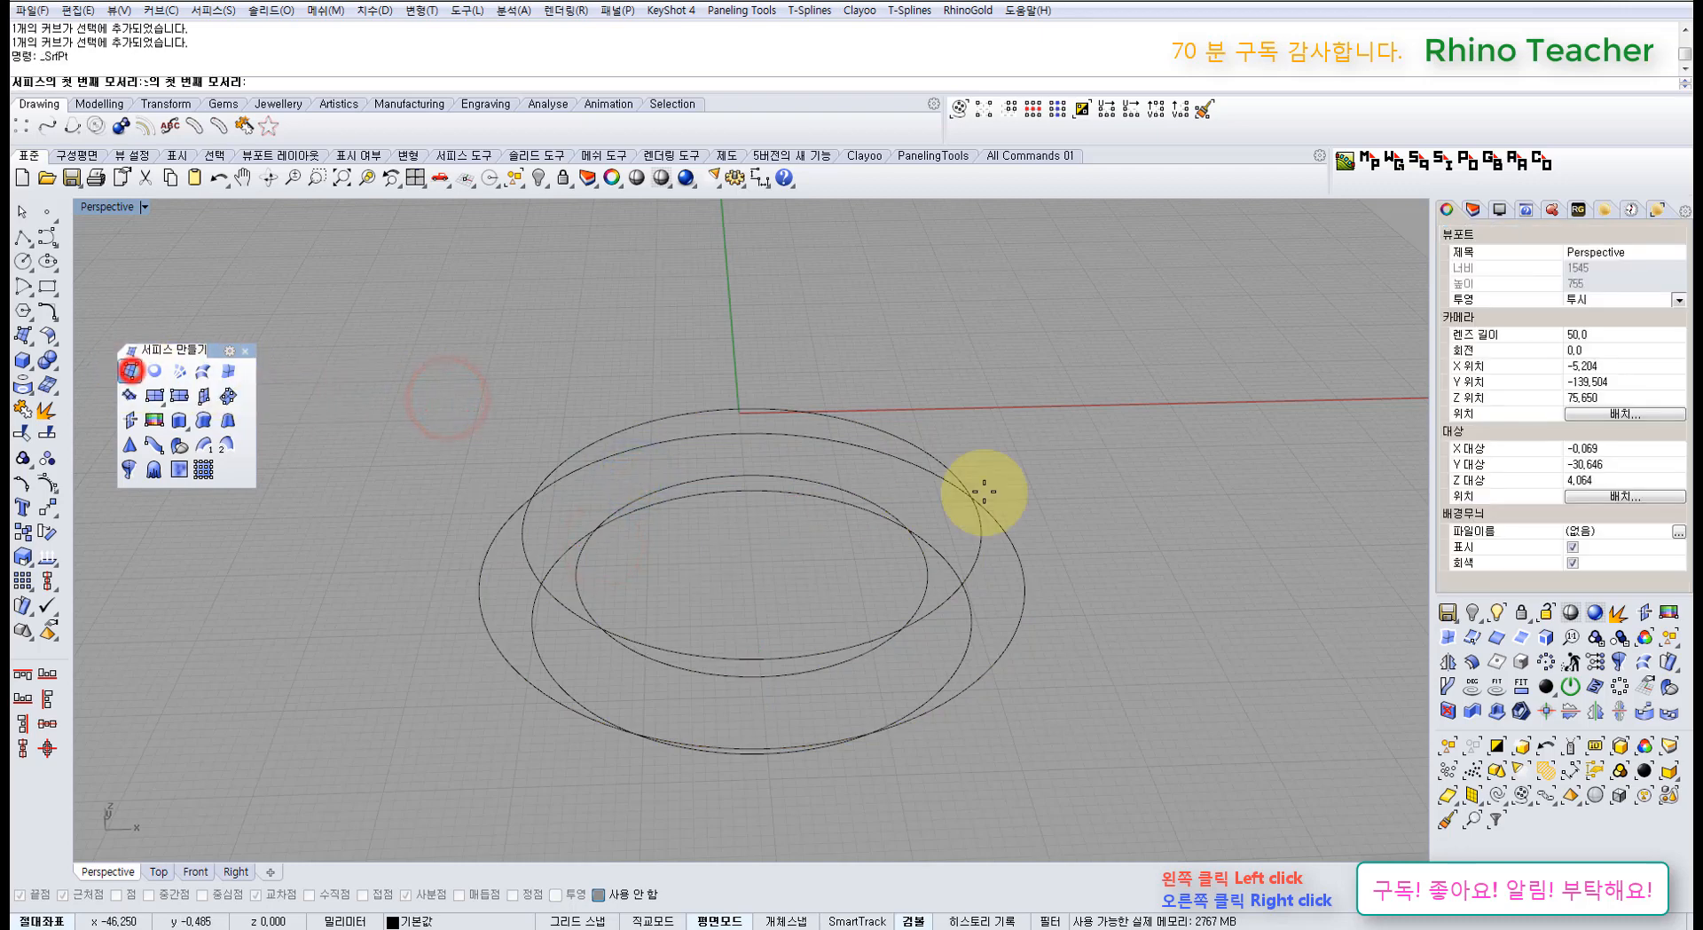
pyautogui.click(1047, 491)
pyautogui.click(998, 652)
pyautogui.click(1182, 646)
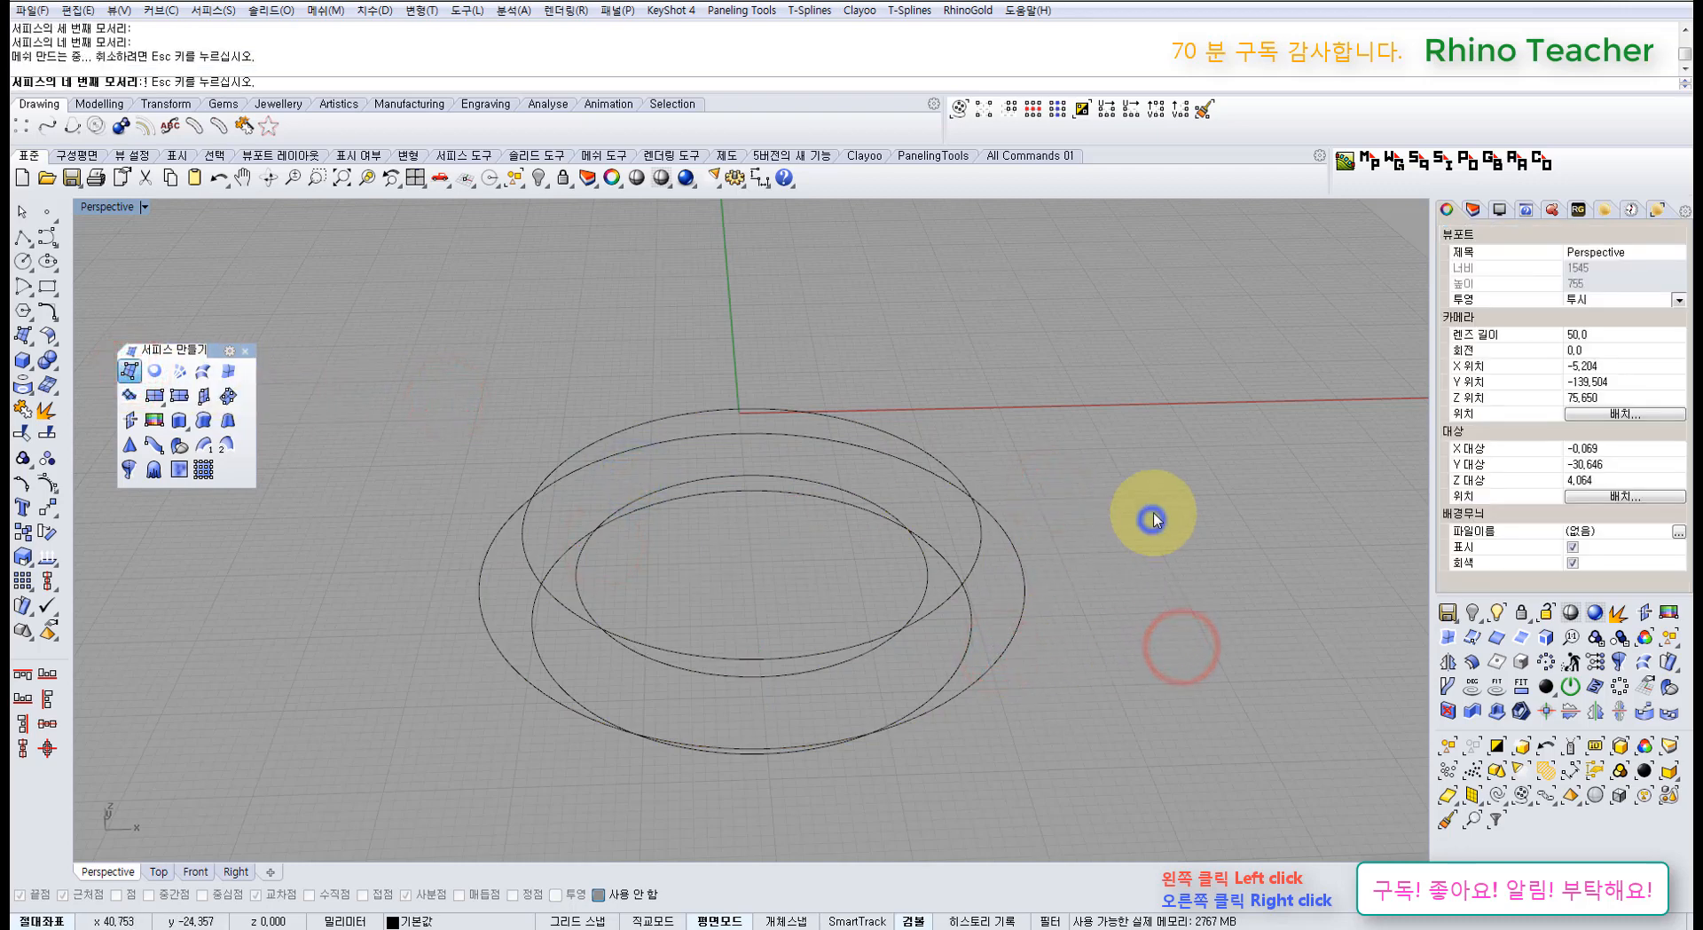
pyautogui.rightClick(1152, 520)
pyautogui.click(1093, 601)
pyautogui.press('Delete')
# Step: Window-select all four ellipses and delete them
pyautogui.moveTo(893, 589); pyautogui.dragTo(901, 506, button='right')
pyautogui.moveTo(825, 465); pyautogui.dragTo(874, 543, button='right')
pyautogui.moveTo(995, 659); pyautogui.dragTo(692, 433)
pyautogui.press('Delete')
pyautogui.moveTo(574, 457); pyautogui.dragTo(568, 493, button='right')
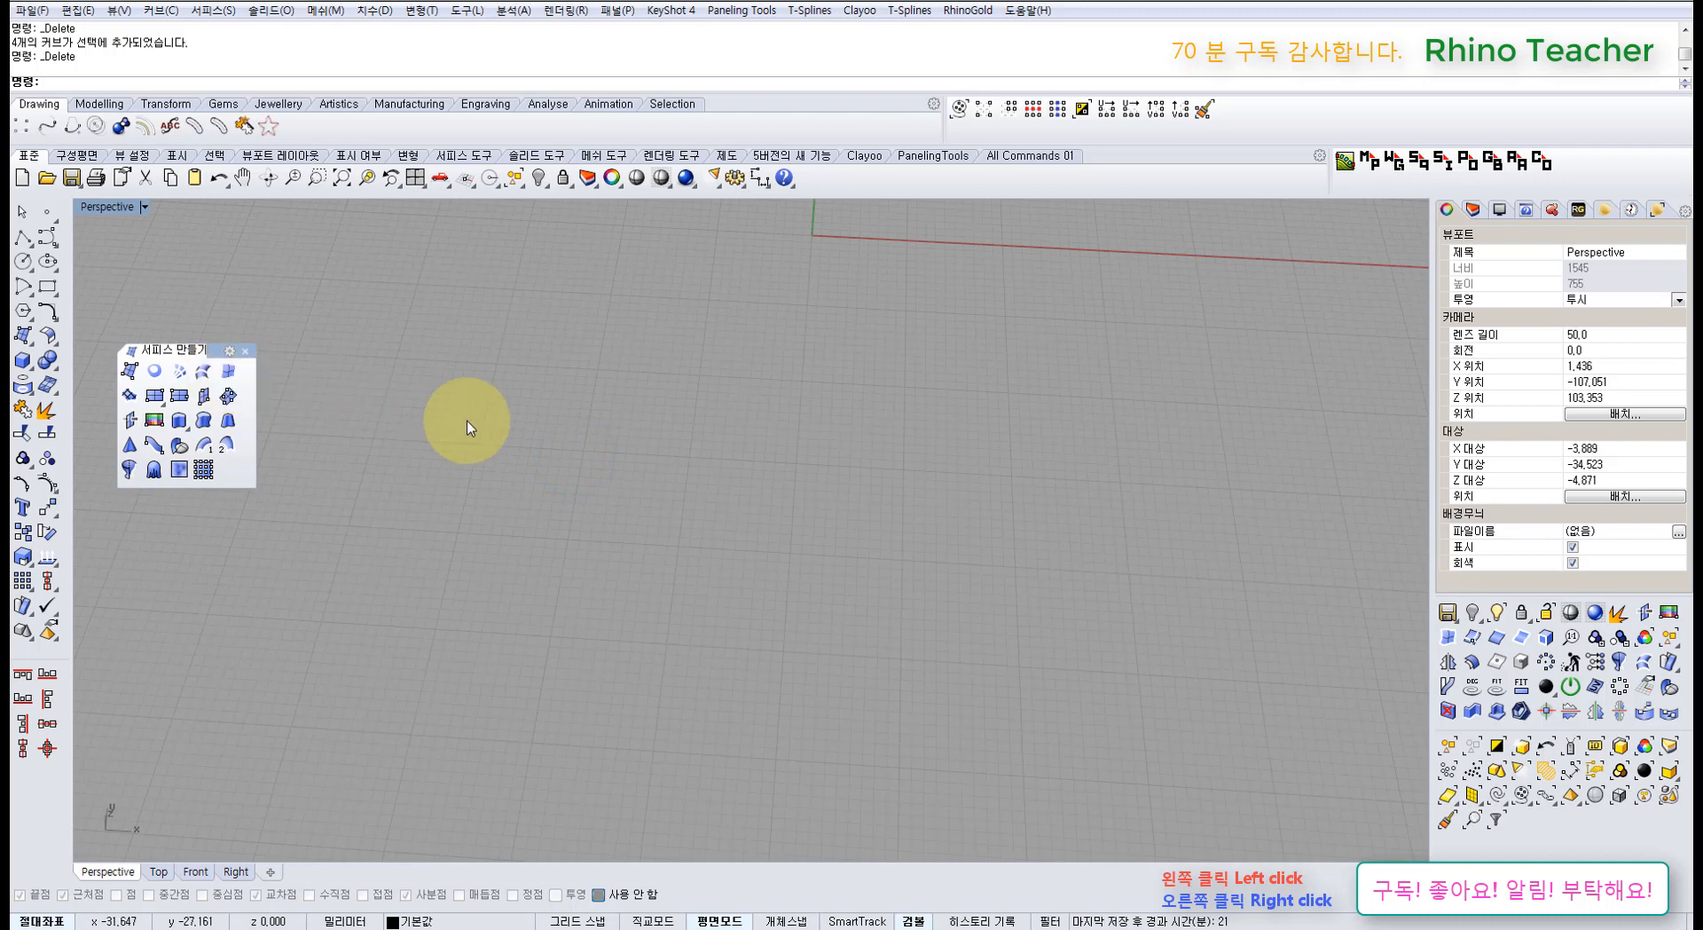
# Step: Maximize the Top view and draw a square with Rectangle
pyautogui.hotkey('ctrl', 'F1')
pyautogui.scroll(-6, 562, 437)
pyautogui.moveTo(575, 439); pyautogui.dragTo(634, 443, button='right')
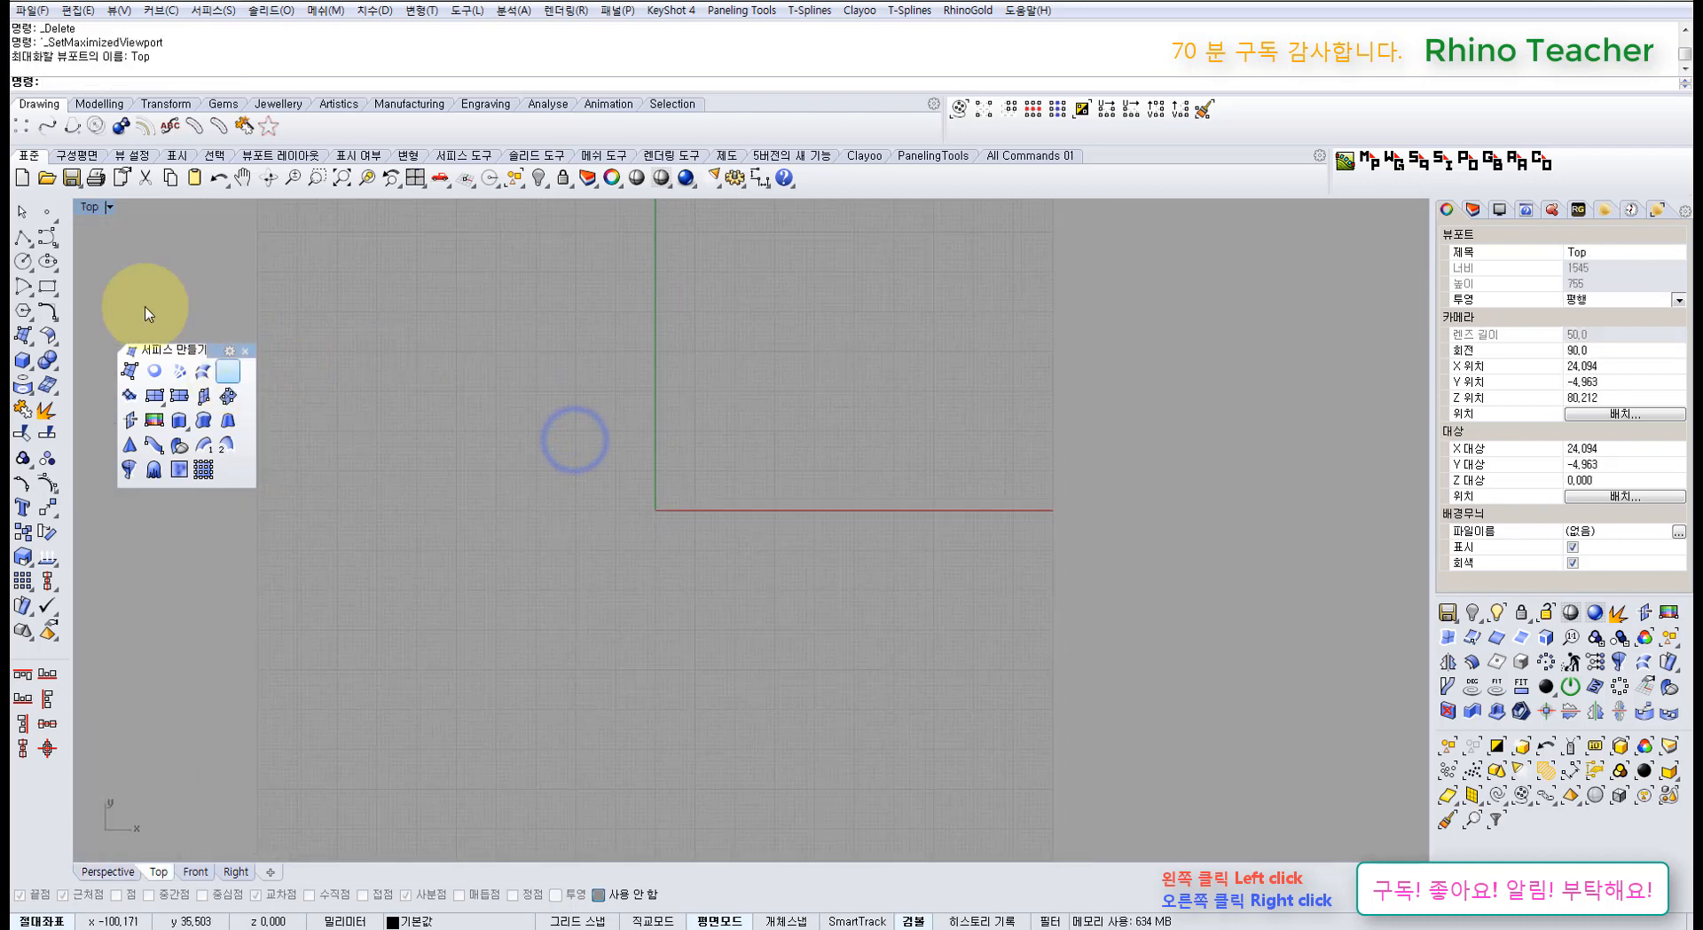
pyautogui.click(49, 286)
pyautogui.click(511, 593)
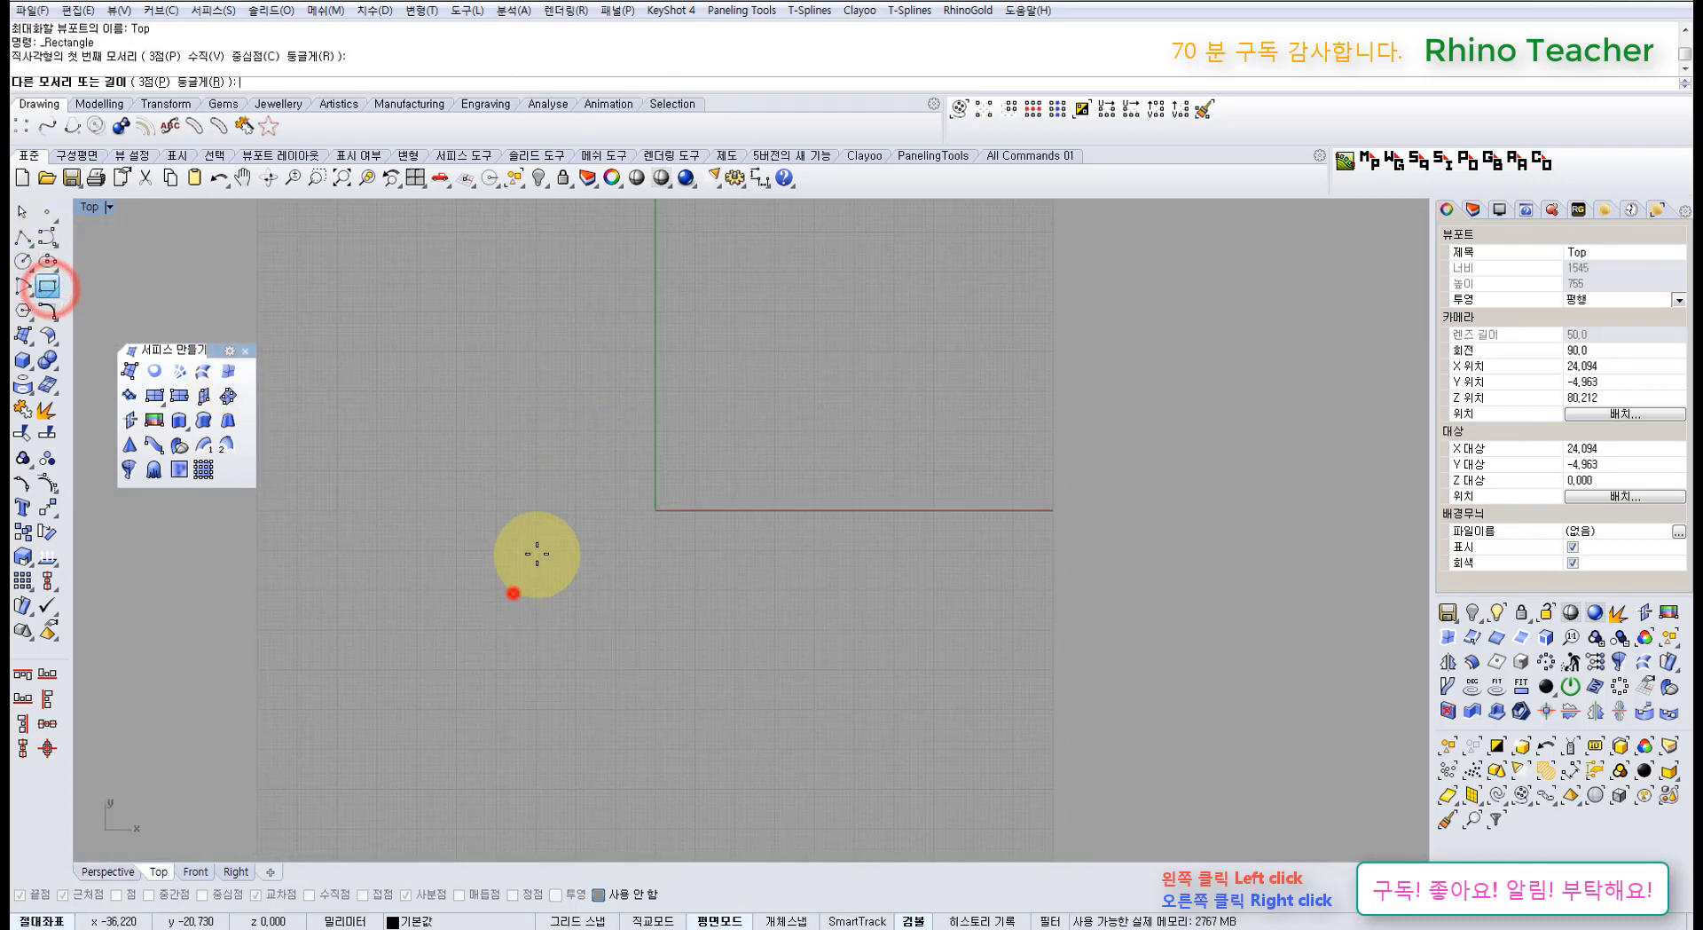
pyautogui.click(648, 446)
# Step: Draw a closed triangular polyline to the right of the square
pyautogui.click(23, 237)
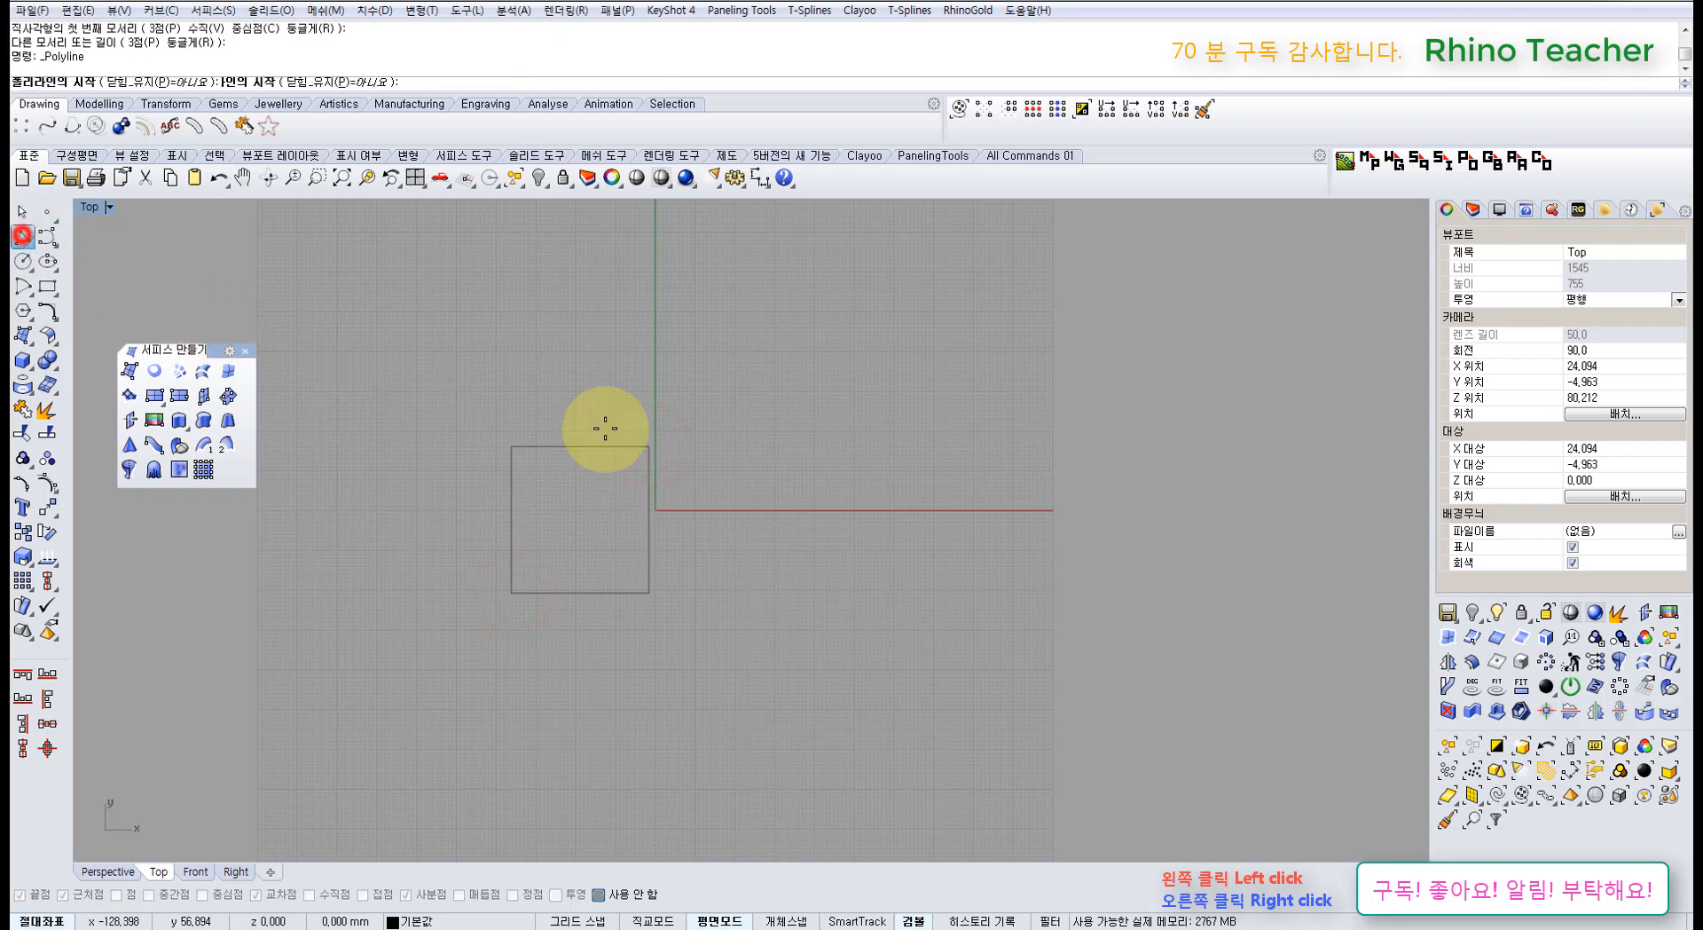
pyautogui.click(855, 448)
pyautogui.click(754, 581)
pyautogui.click(939, 582)
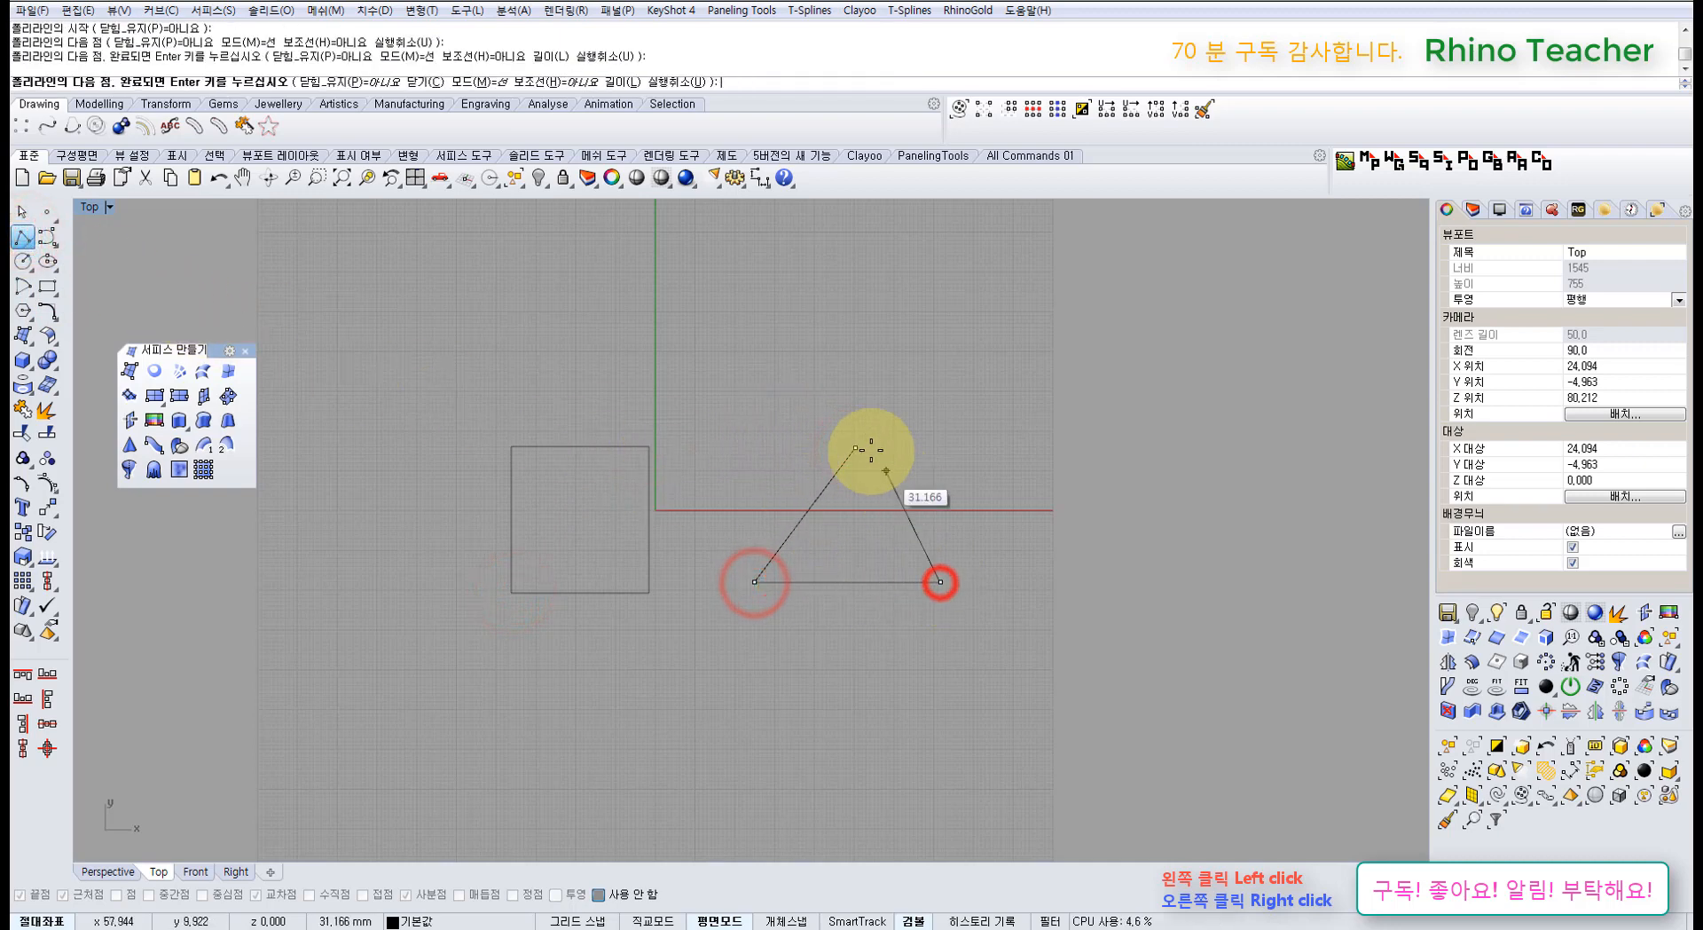
pyautogui.click(855, 448)
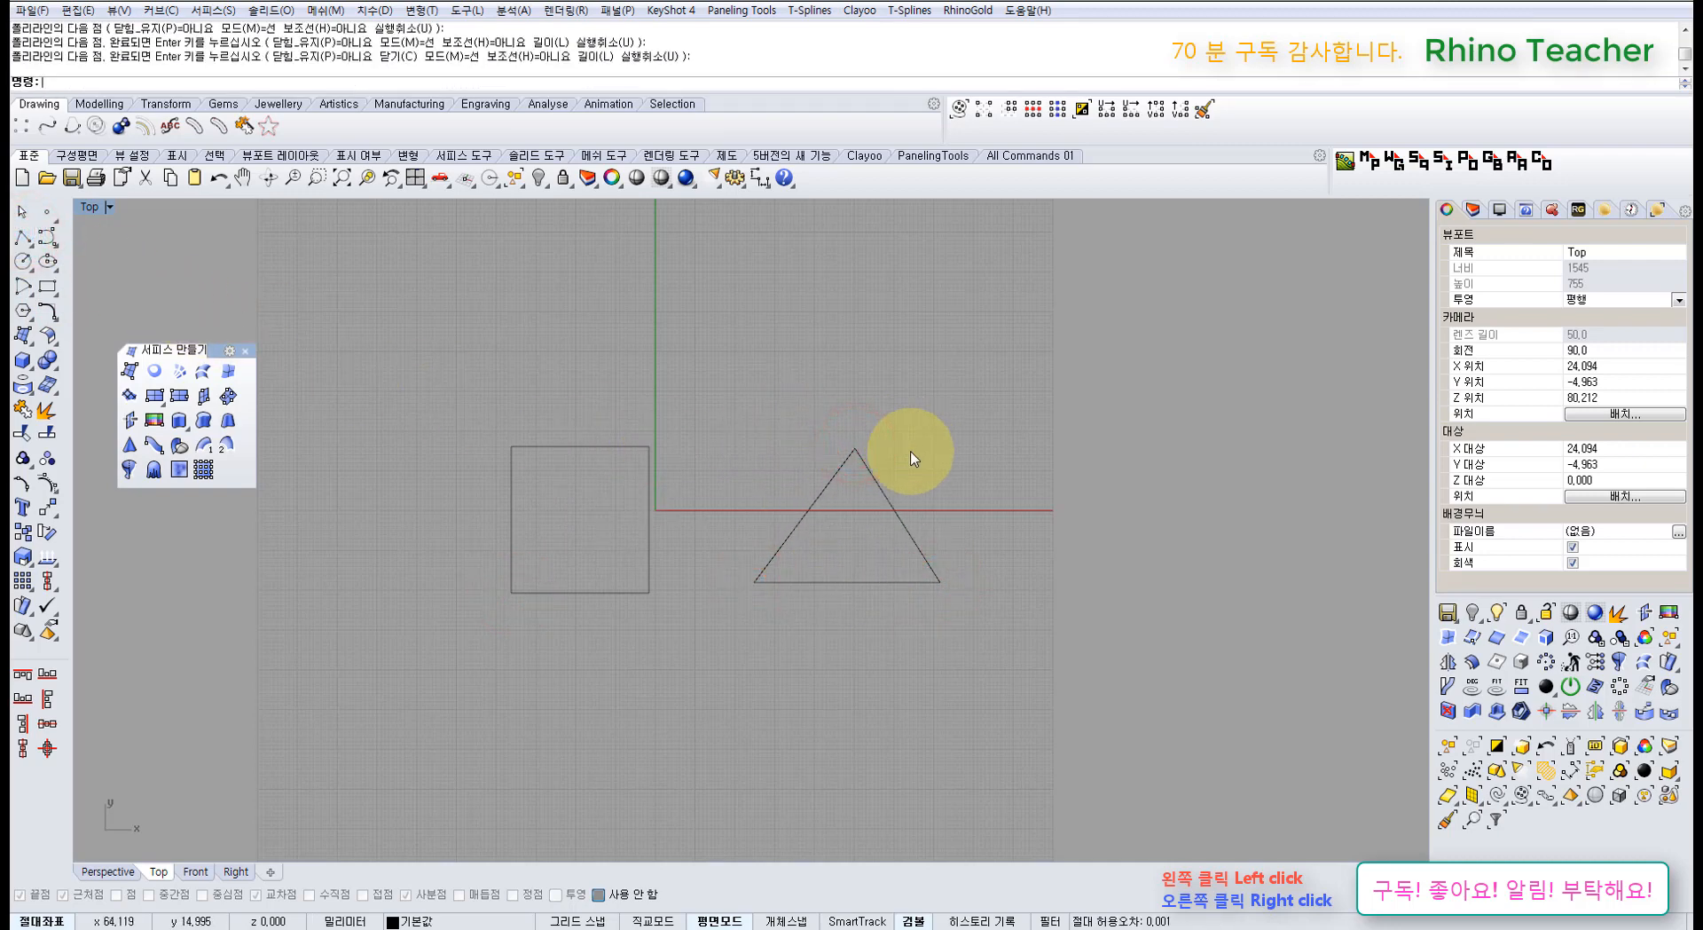
pyautogui.click(919, 453)
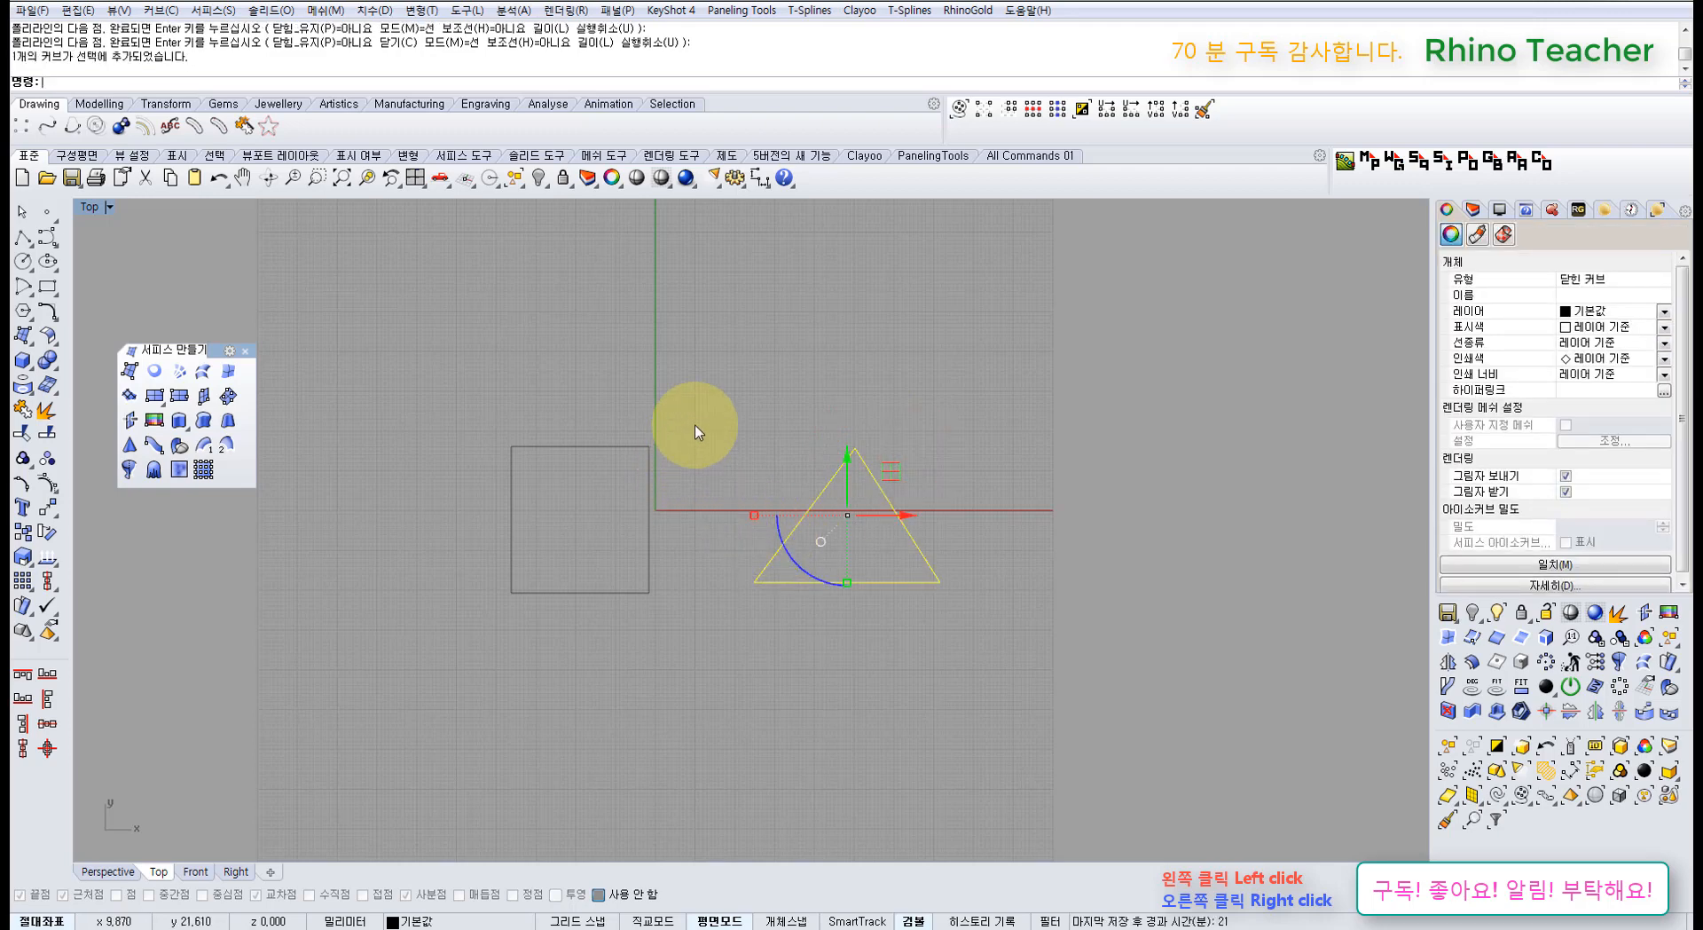
pyautogui.click(213, 255)
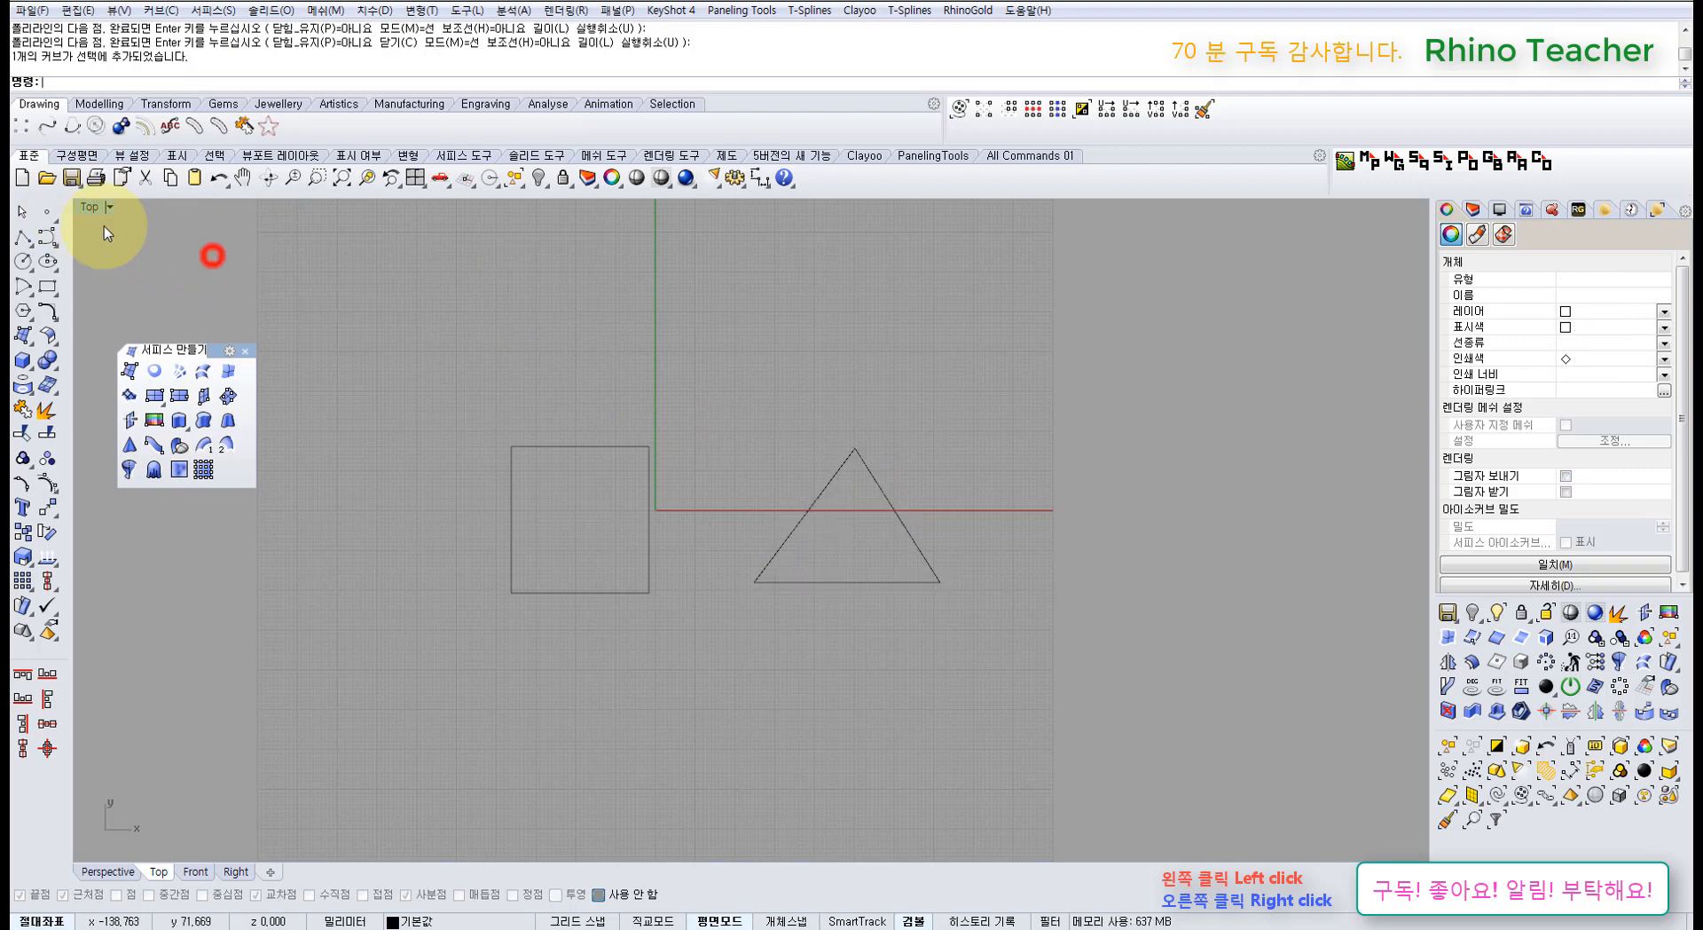
# Step: Draw a four-point control-point curve above the square
pyautogui.moveTo(508, 387); pyautogui.dragTo(474, 524)
pyautogui.moveTo(601, 420); pyautogui.dragTo(530, 512)
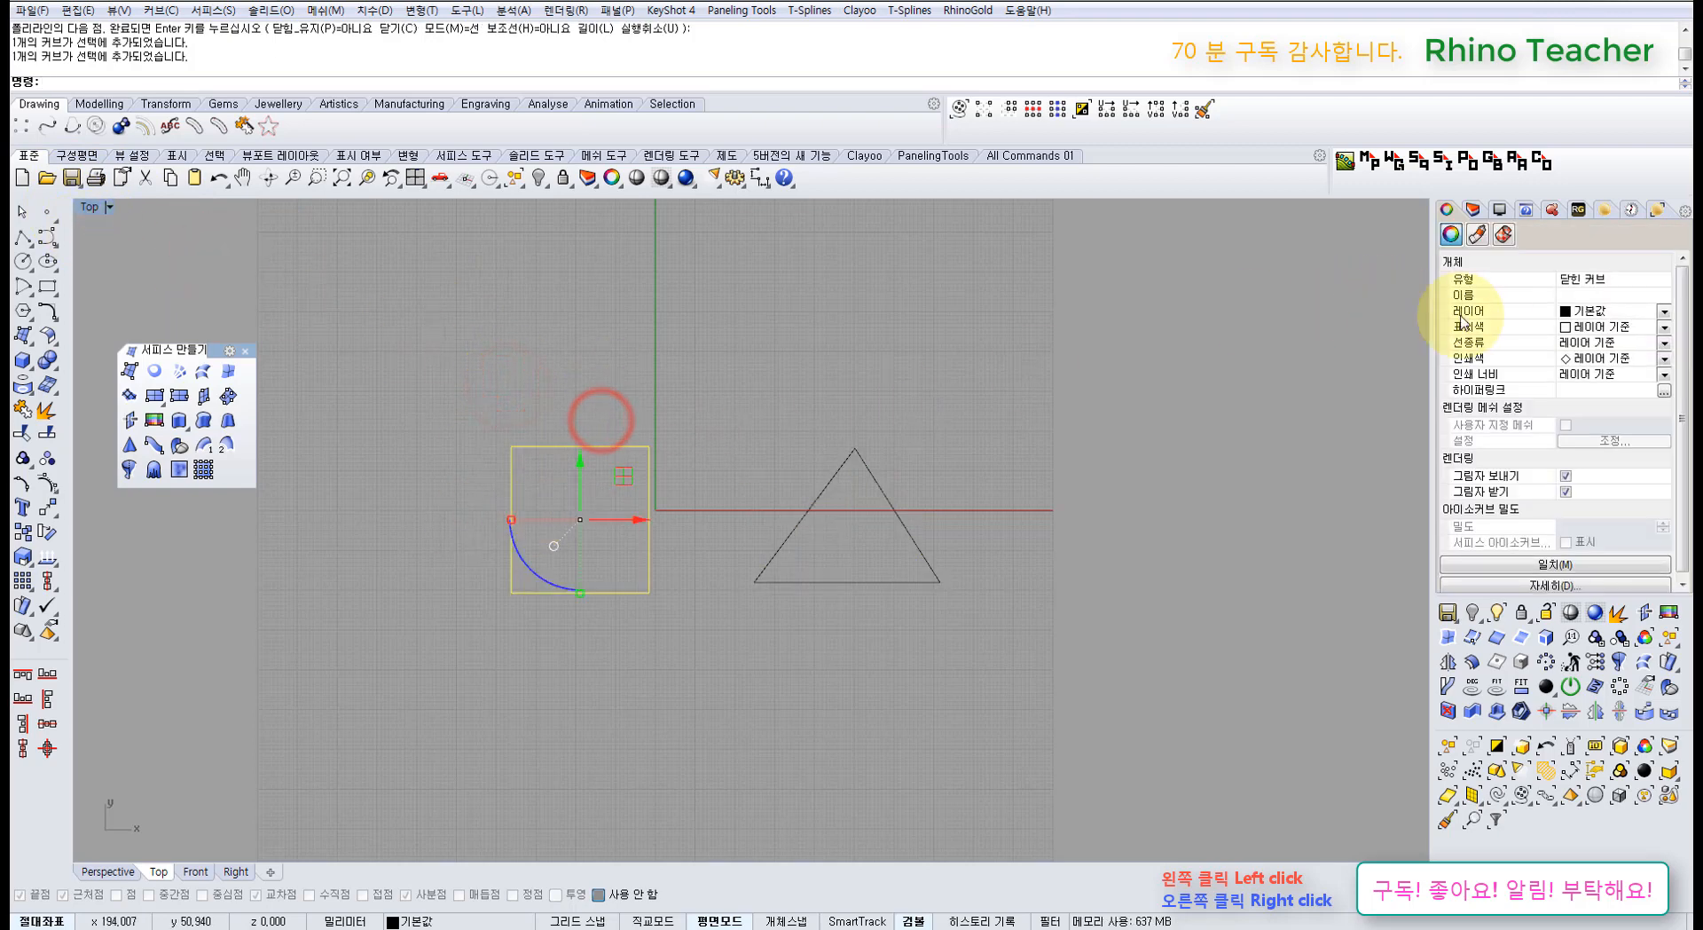
pyautogui.click(479, 353)
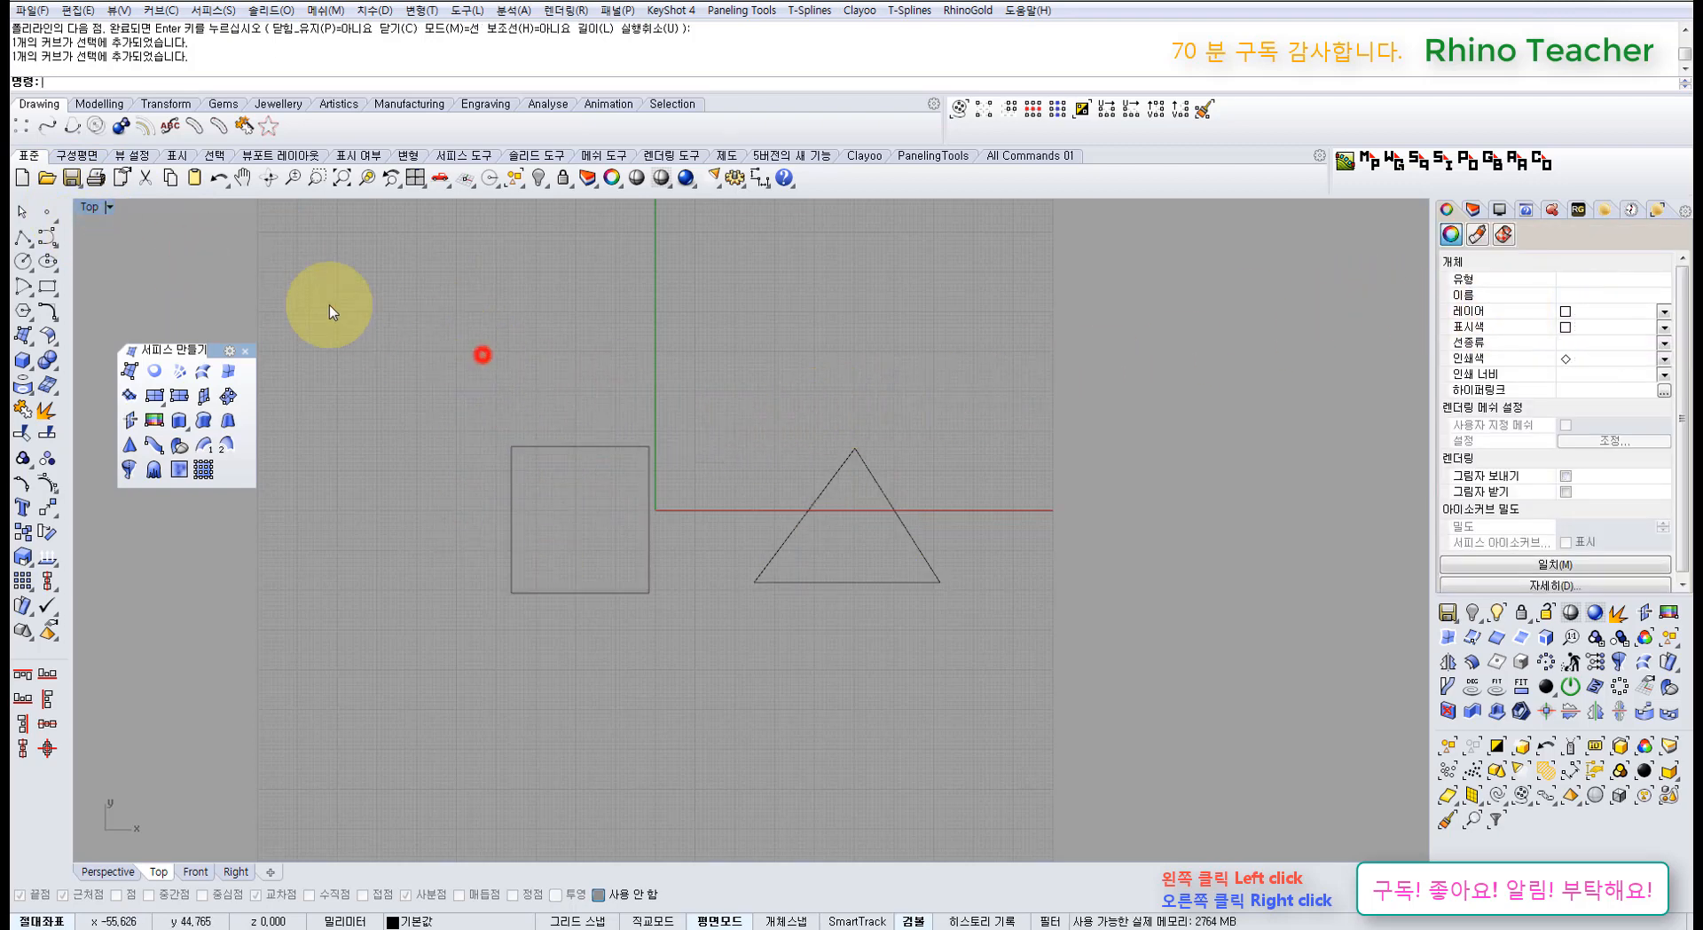
pyautogui.click(46, 238)
pyautogui.click(416, 444)
pyautogui.click(464, 303)
pyautogui.click(657, 394)
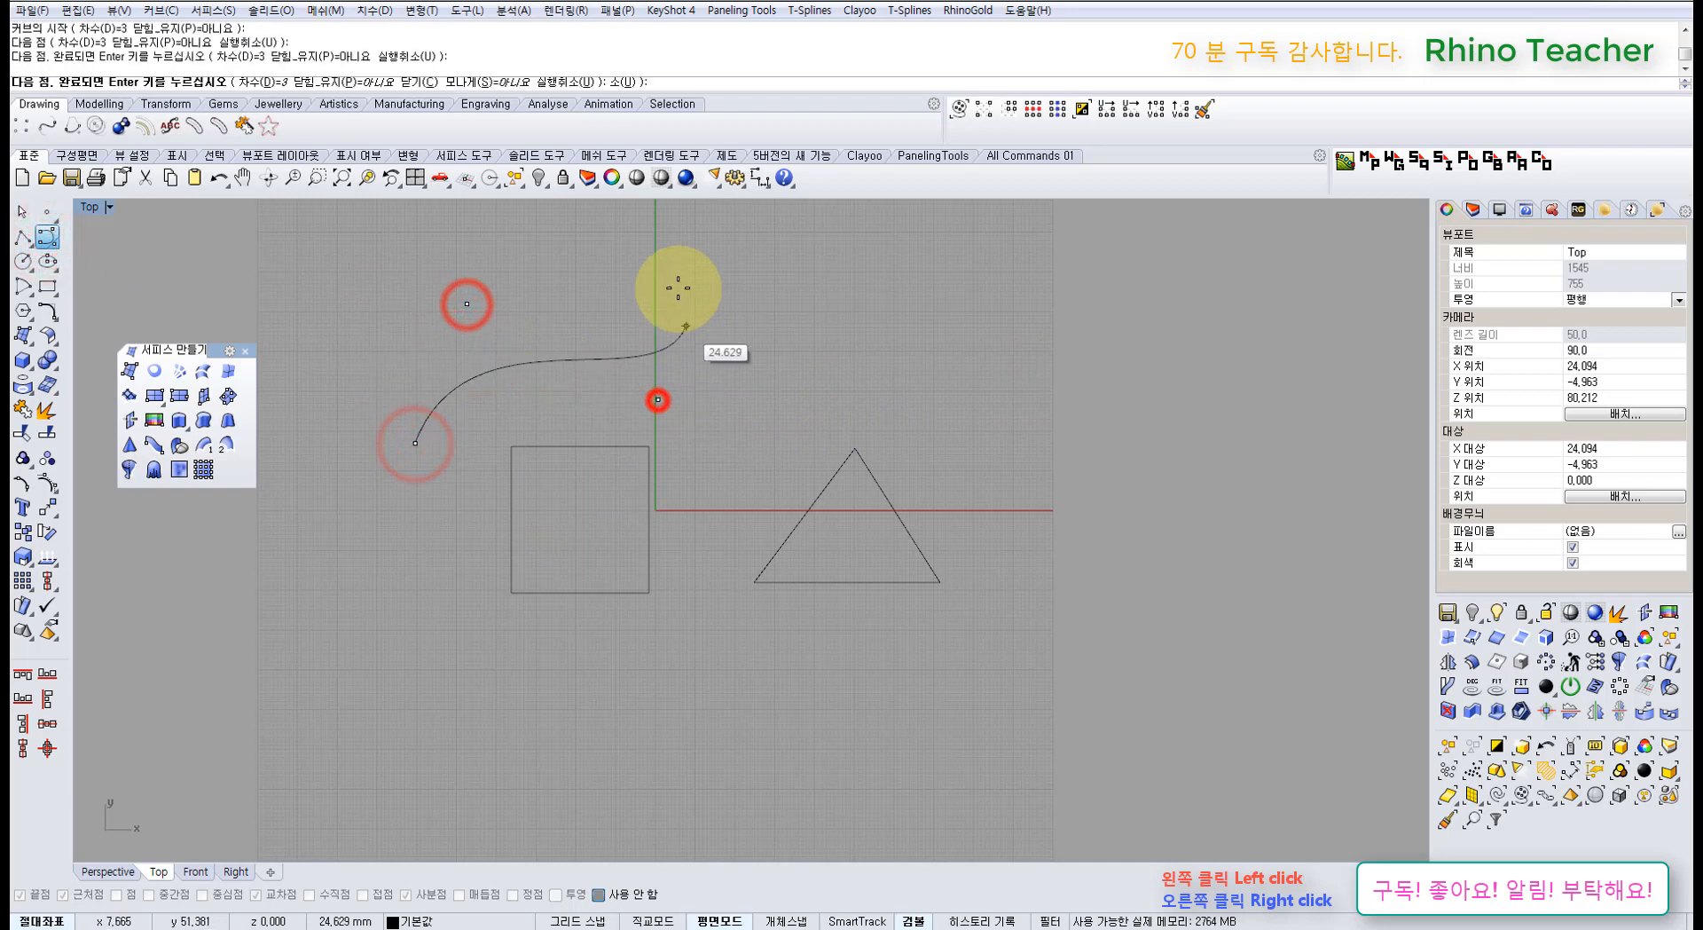
pyautogui.click(676, 285)
pyautogui.rightClick(677, 284)
# Step: Draw a second control-point curve continuing from the first curve's end
pyautogui.rightClick(763, 305)
pyautogui.click(678, 285)
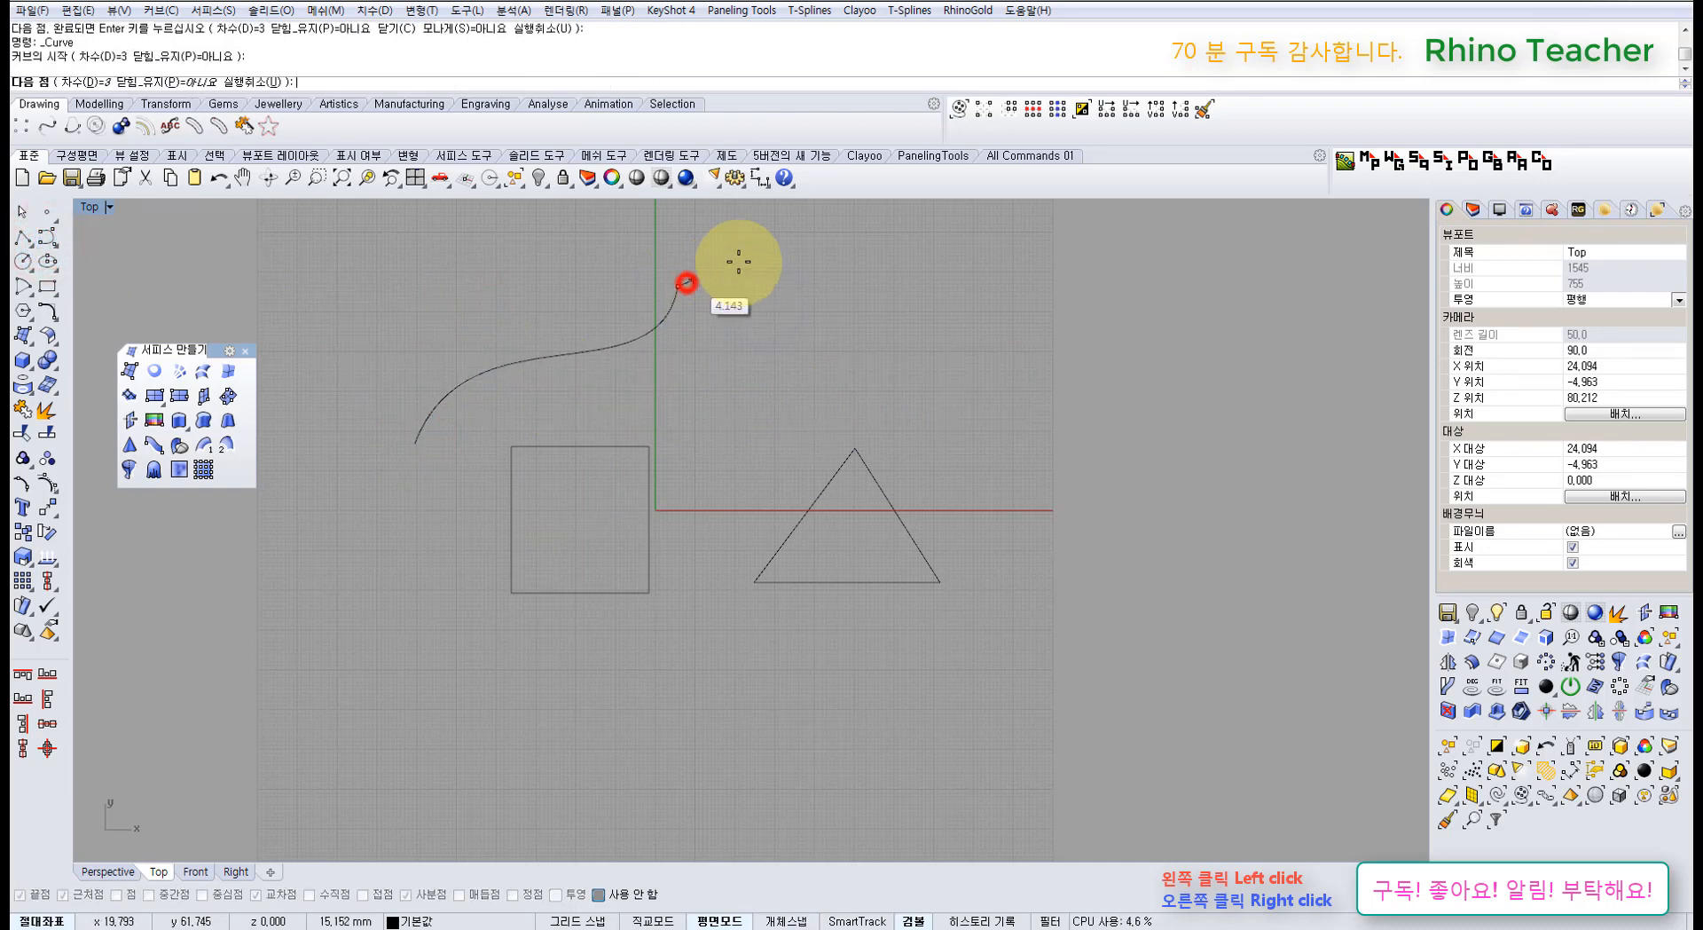
pyautogui.click(742, 257)
pyautogui.click(818, 372)
pyautogui.click(932, 355)
pyautogui.rightClick(941, 273)
# Step: Join the two curves into one open curve, then delete it
pyautogui.moveTo(794, 231); pyautogui.dragTo(554, 386)
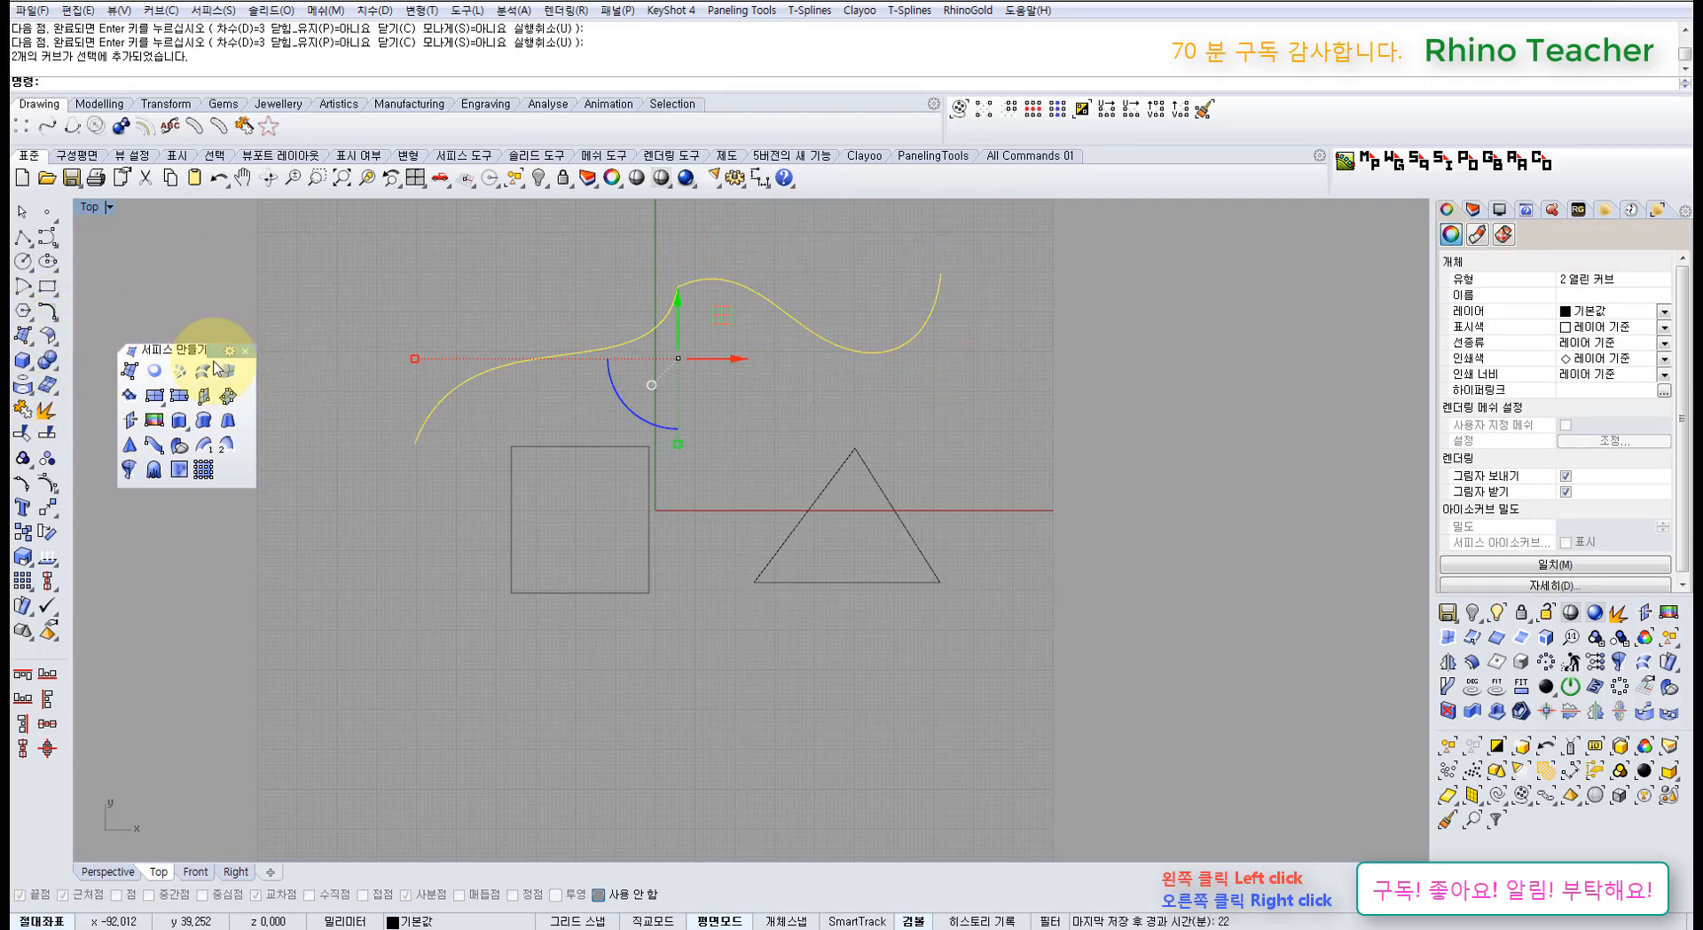
pyautogui.click(30, 414)
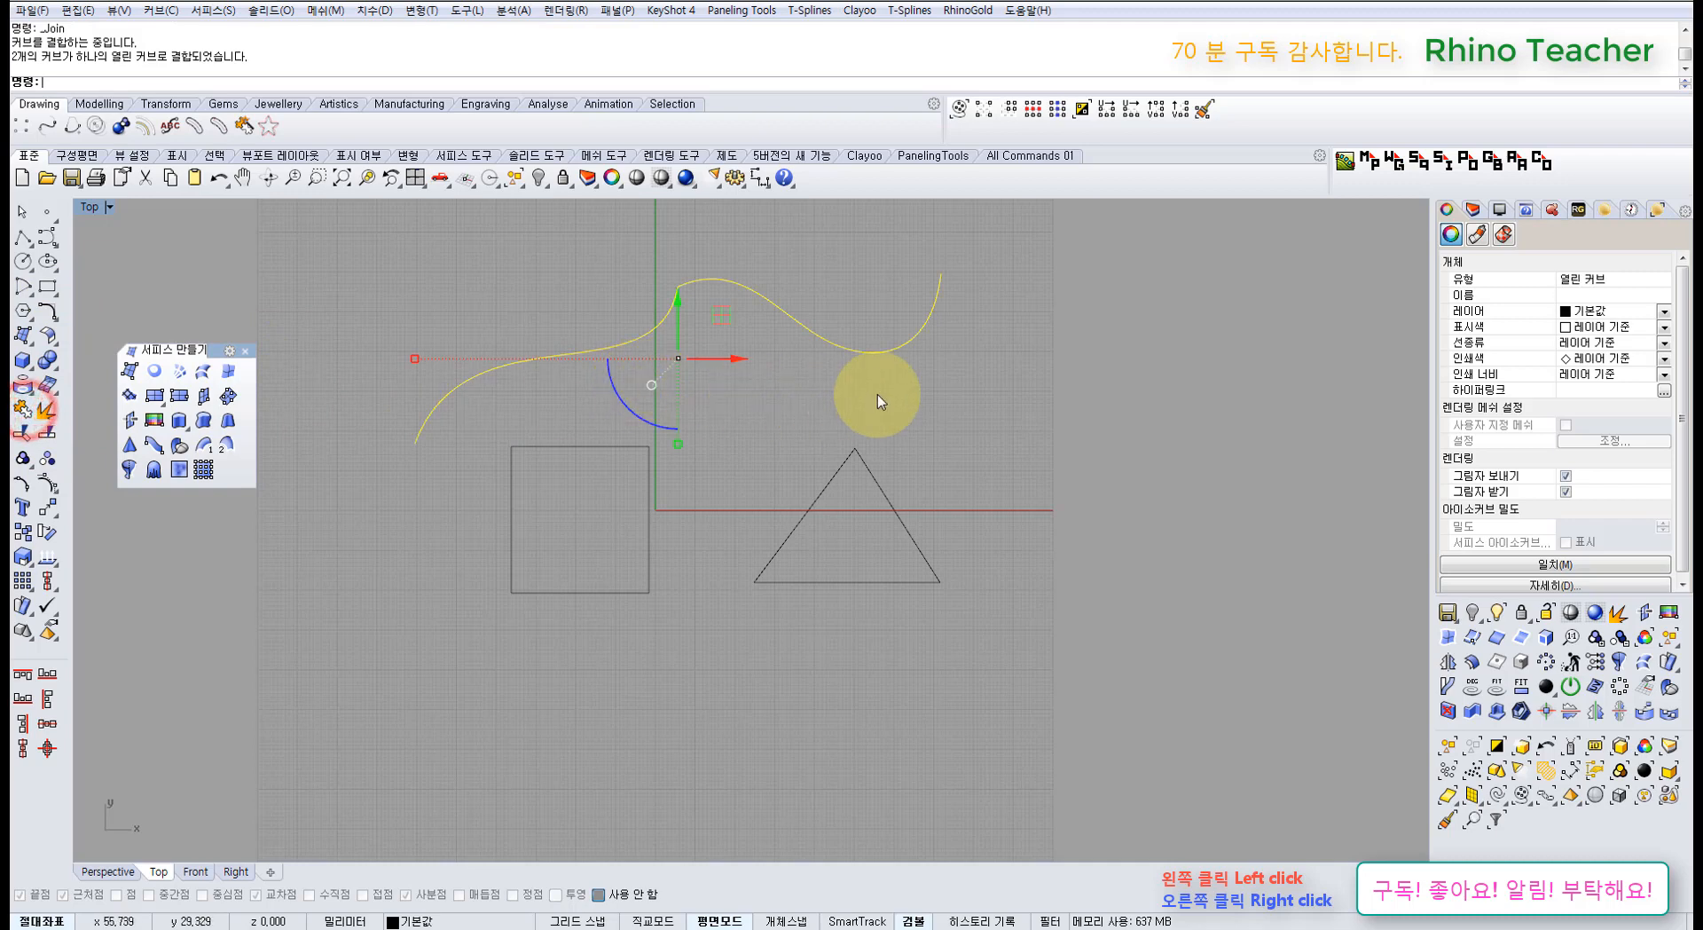
pyautogui.click(878, 394)
pyautogui.moveTo(912, 394); pyautogui.dragTo(832, 283)
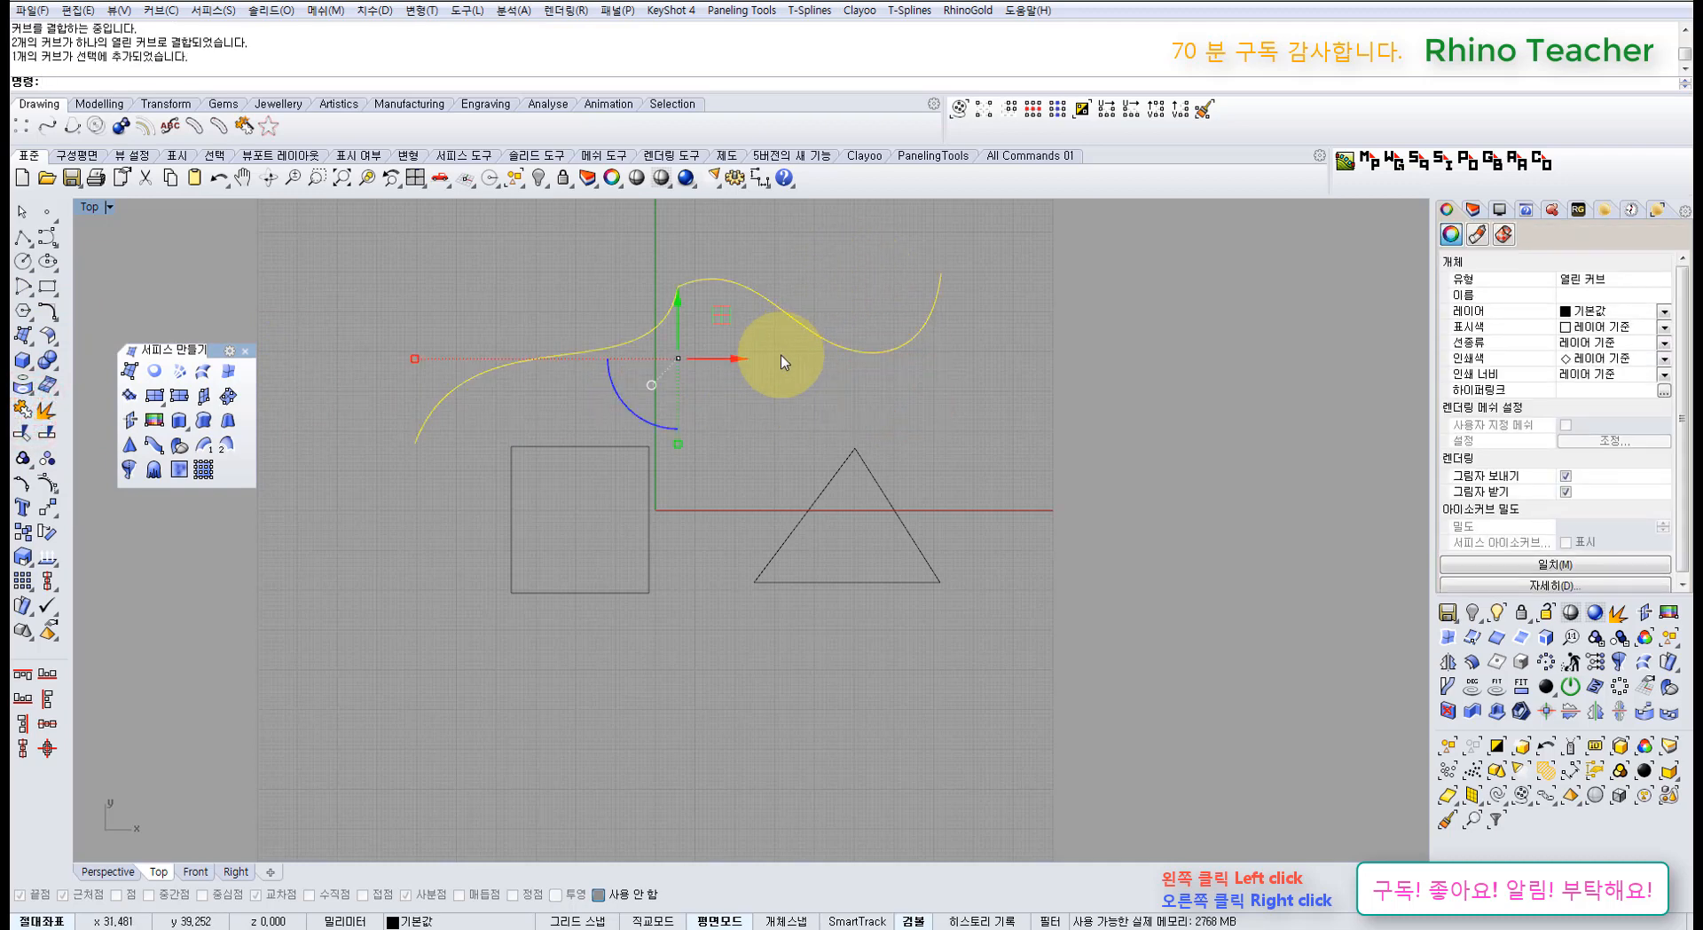
pyautogui.press('Delete')
# Step: Select the square and start Surface from Edge Curves
pyautogui.click(811, 381)
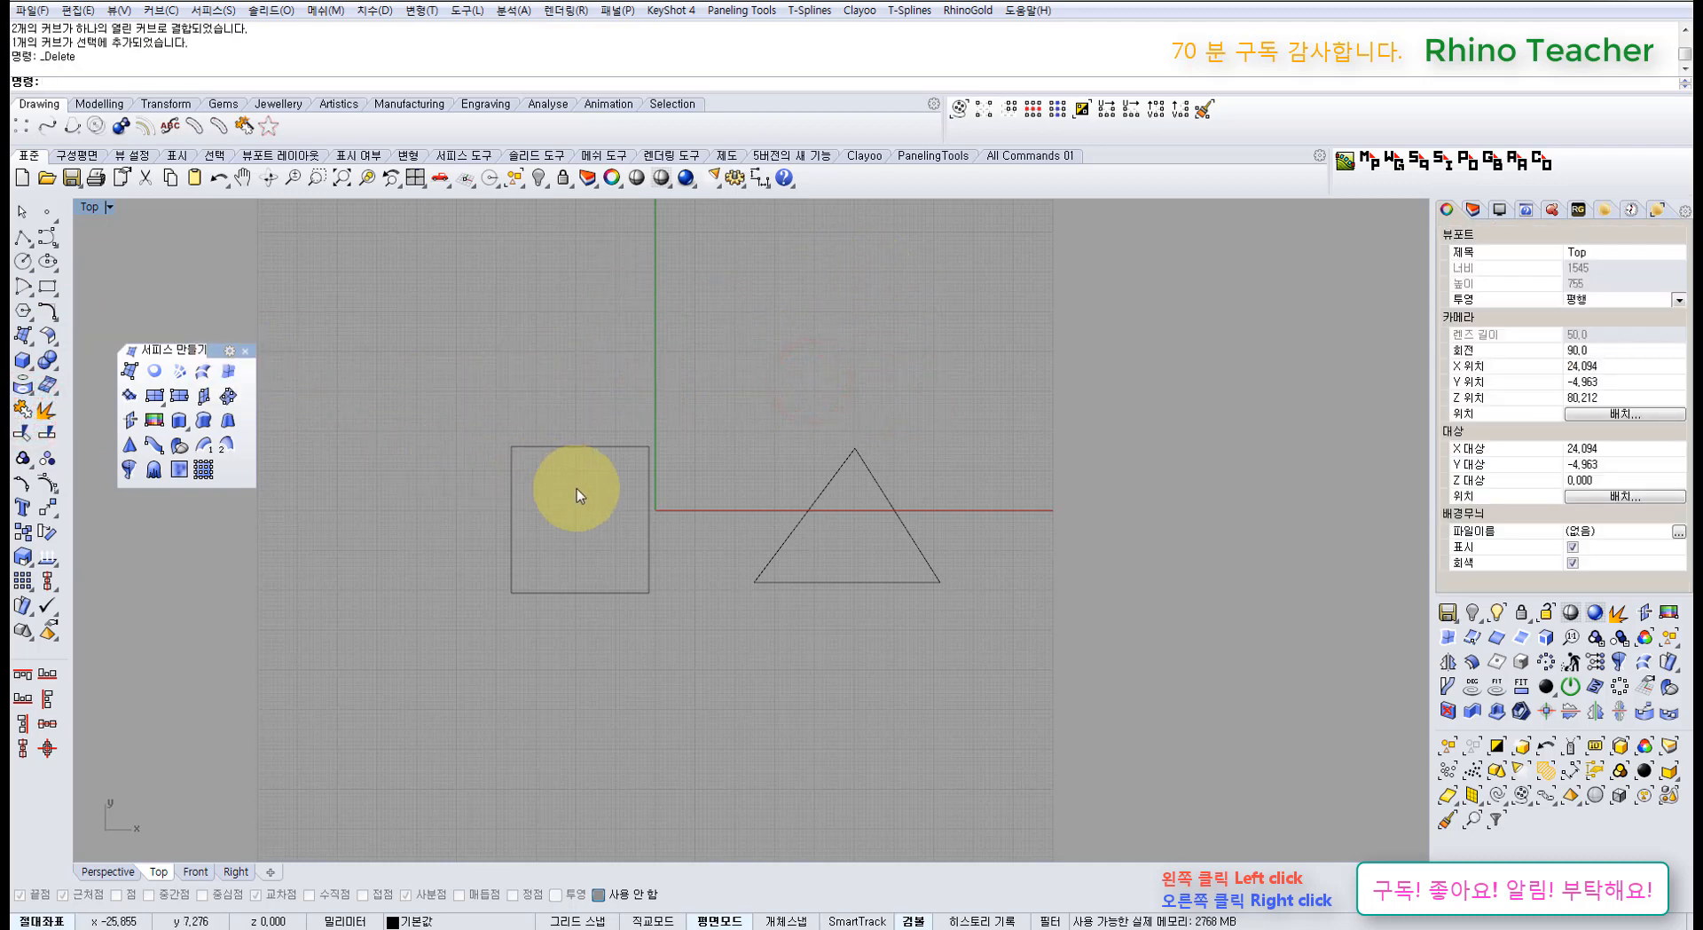
pyautogui.moveTo(578, 483)
pyautogui.mouseDown()
pyautogui.moveTo(558, 406)
pyautogui.moveTo(568, 471)
pyautogui.mouseUp()
pyautogui.click(558, 405)
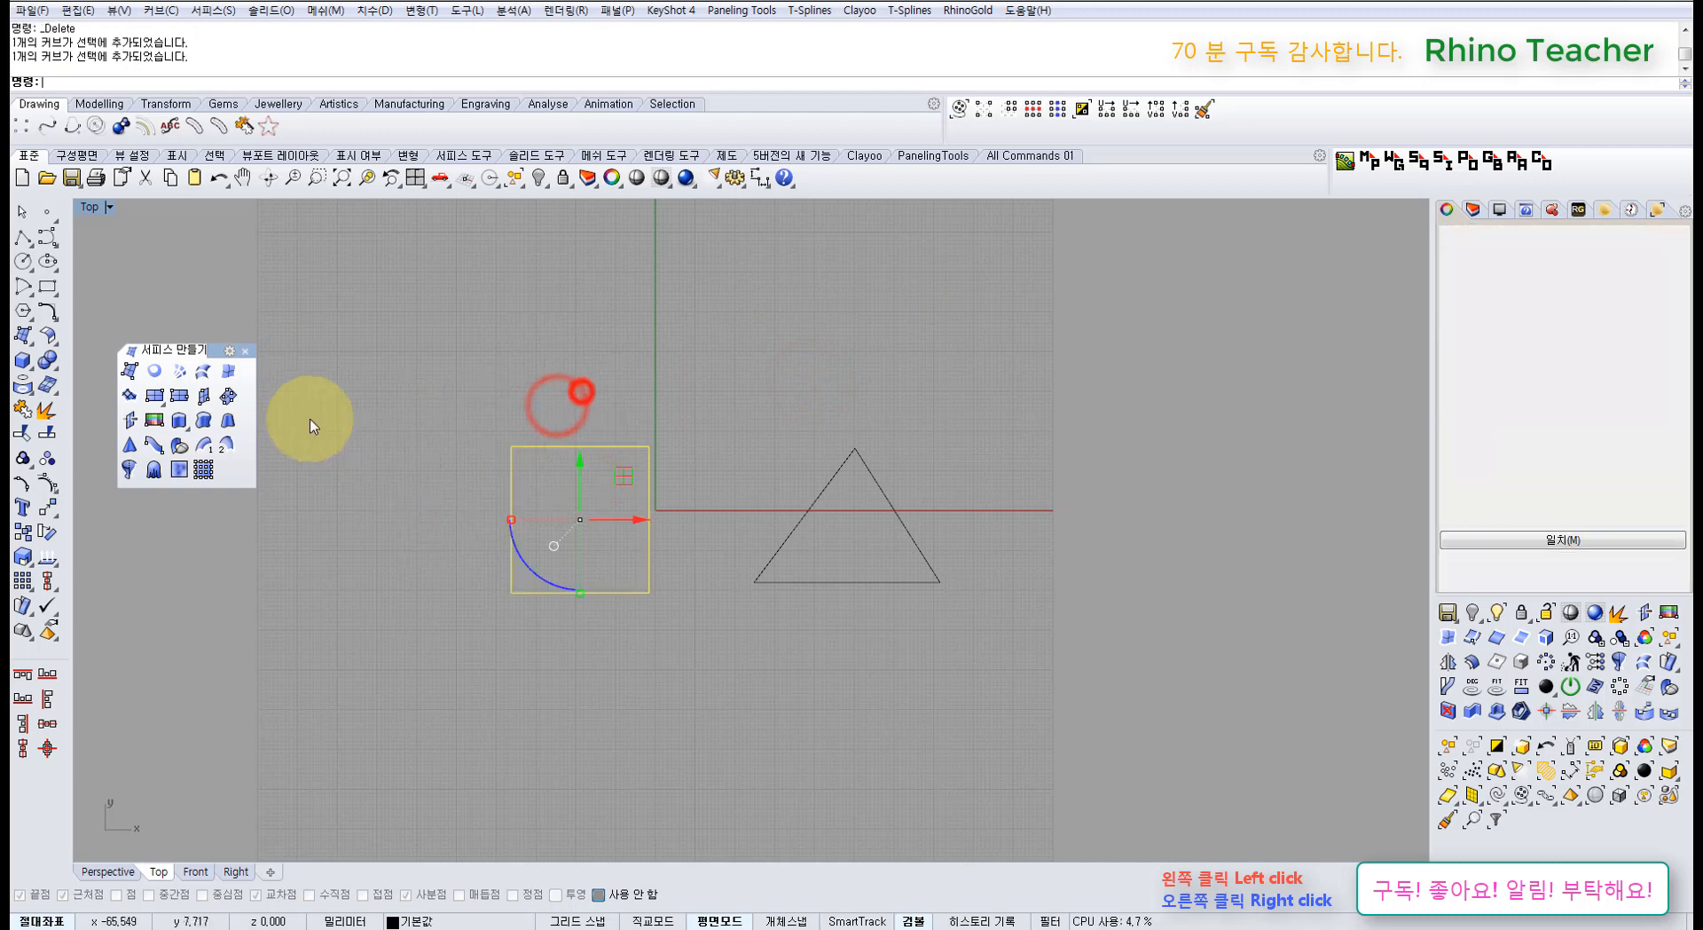
pyautogui.click(226, 371)
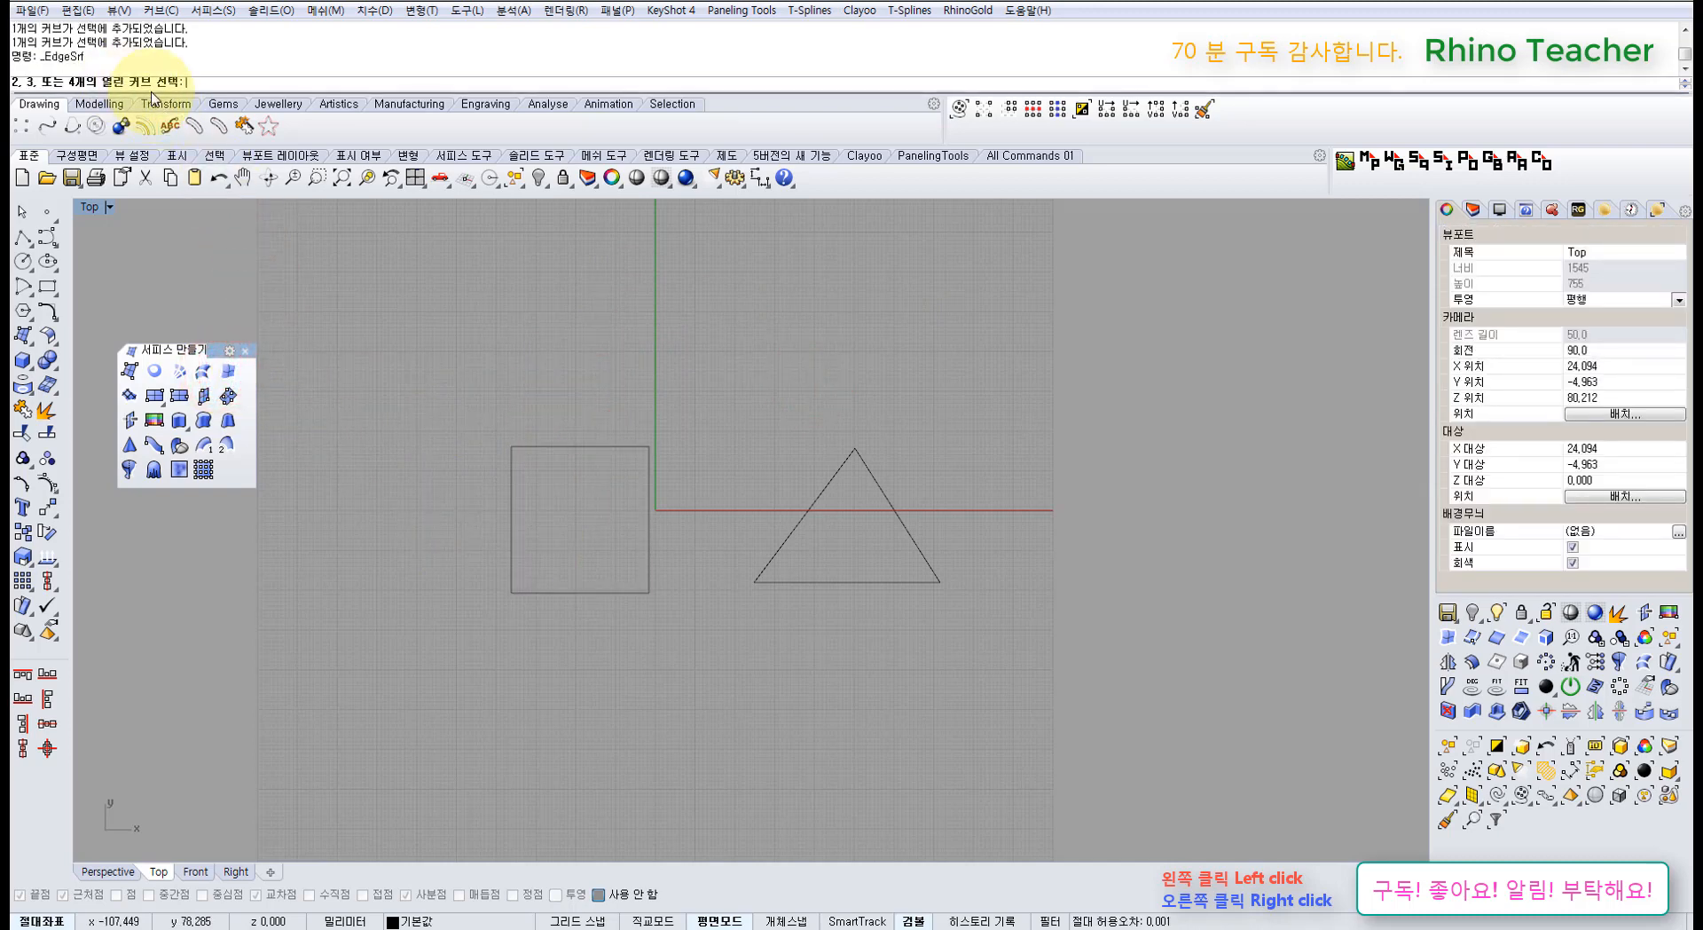
# Step: Draw a vertical line segment with Polyline
pyautogui.moveTo(532, 391); pyautogui.dragTo(229, 372, button='right')
pyautogui.click(509, 384)
pyautogui.moveTo(376, 346); pyautogui.dragTo(392, 429, button='right')
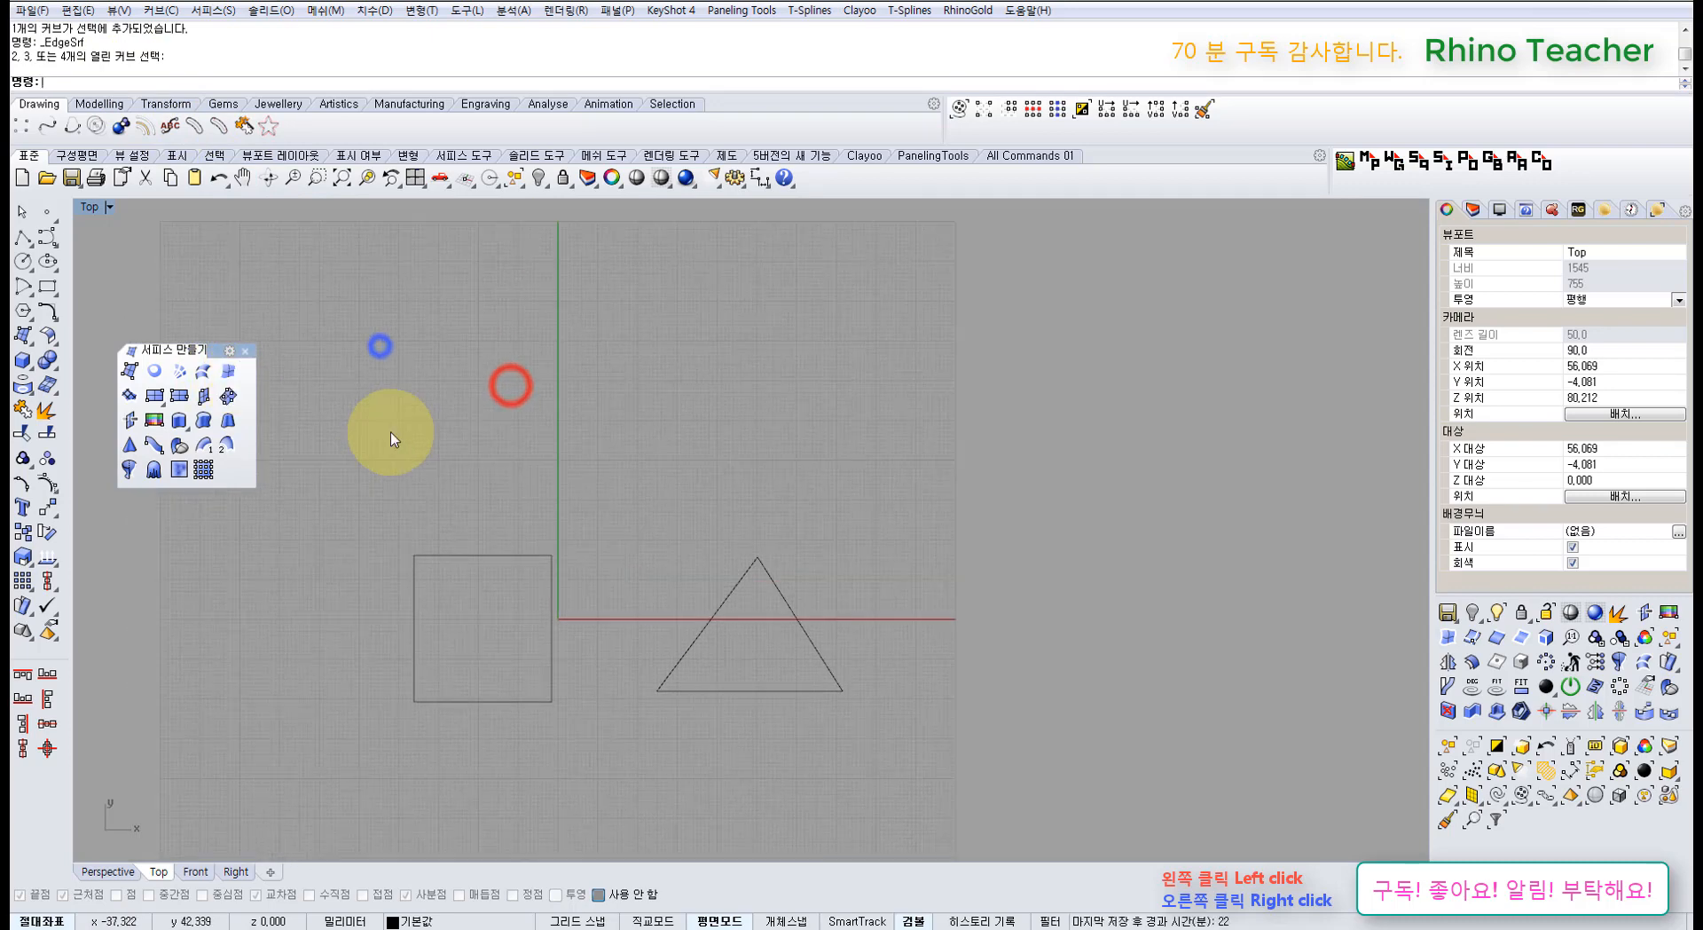
pyautogui.click(22, 235)
pyautogui.click(463, 355)
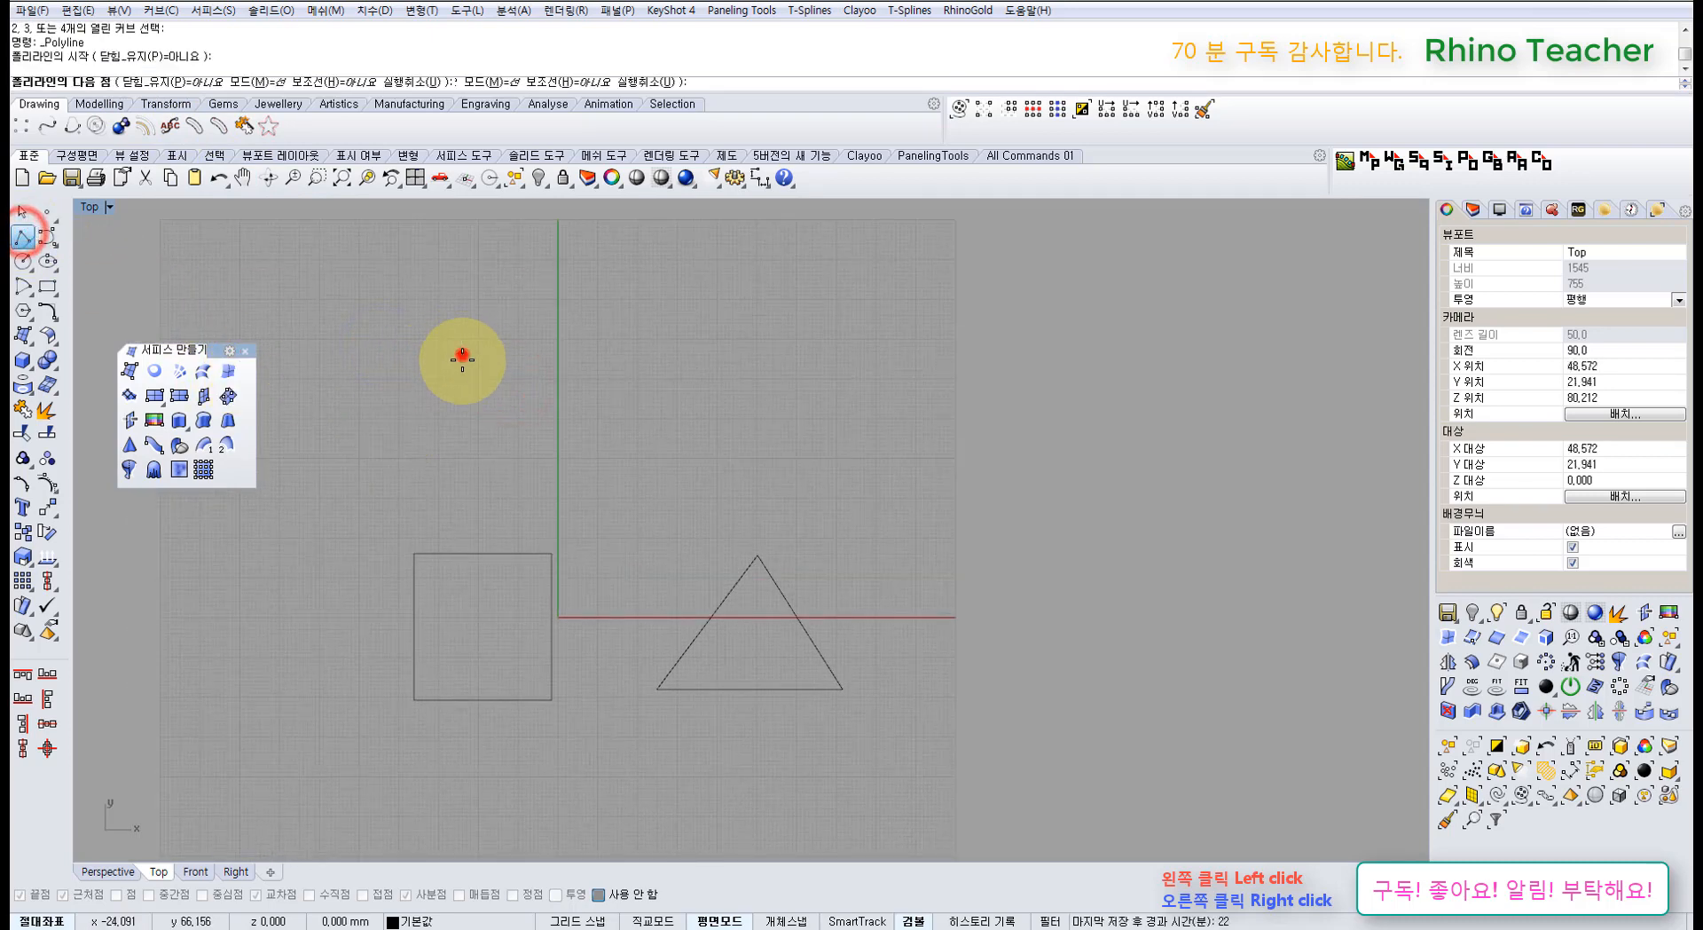
pyautogui.click(462, 468)
pyautogui.rightClick(528, 366)
# Step: Draw a diagonal line starting from the vertical line's lower end
pyautogui.click(553, 348)
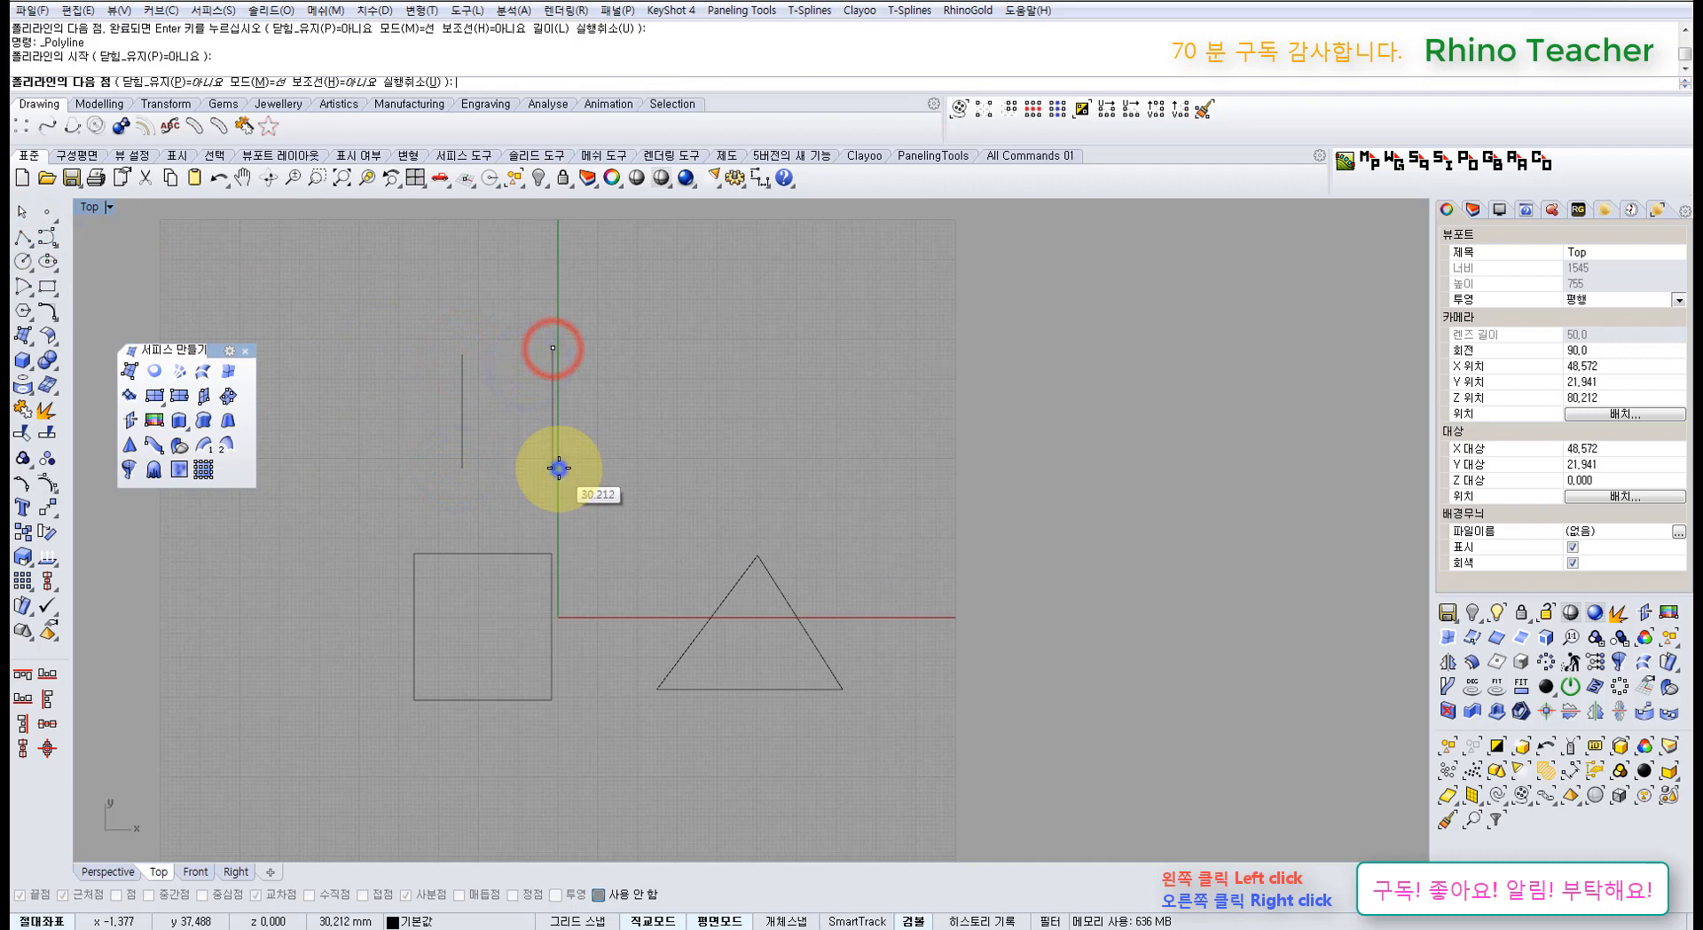
pyautogui.rightClick(559, 467)
pyautogui.rightClick(499, 448)
pyautogui.click(462, 468)
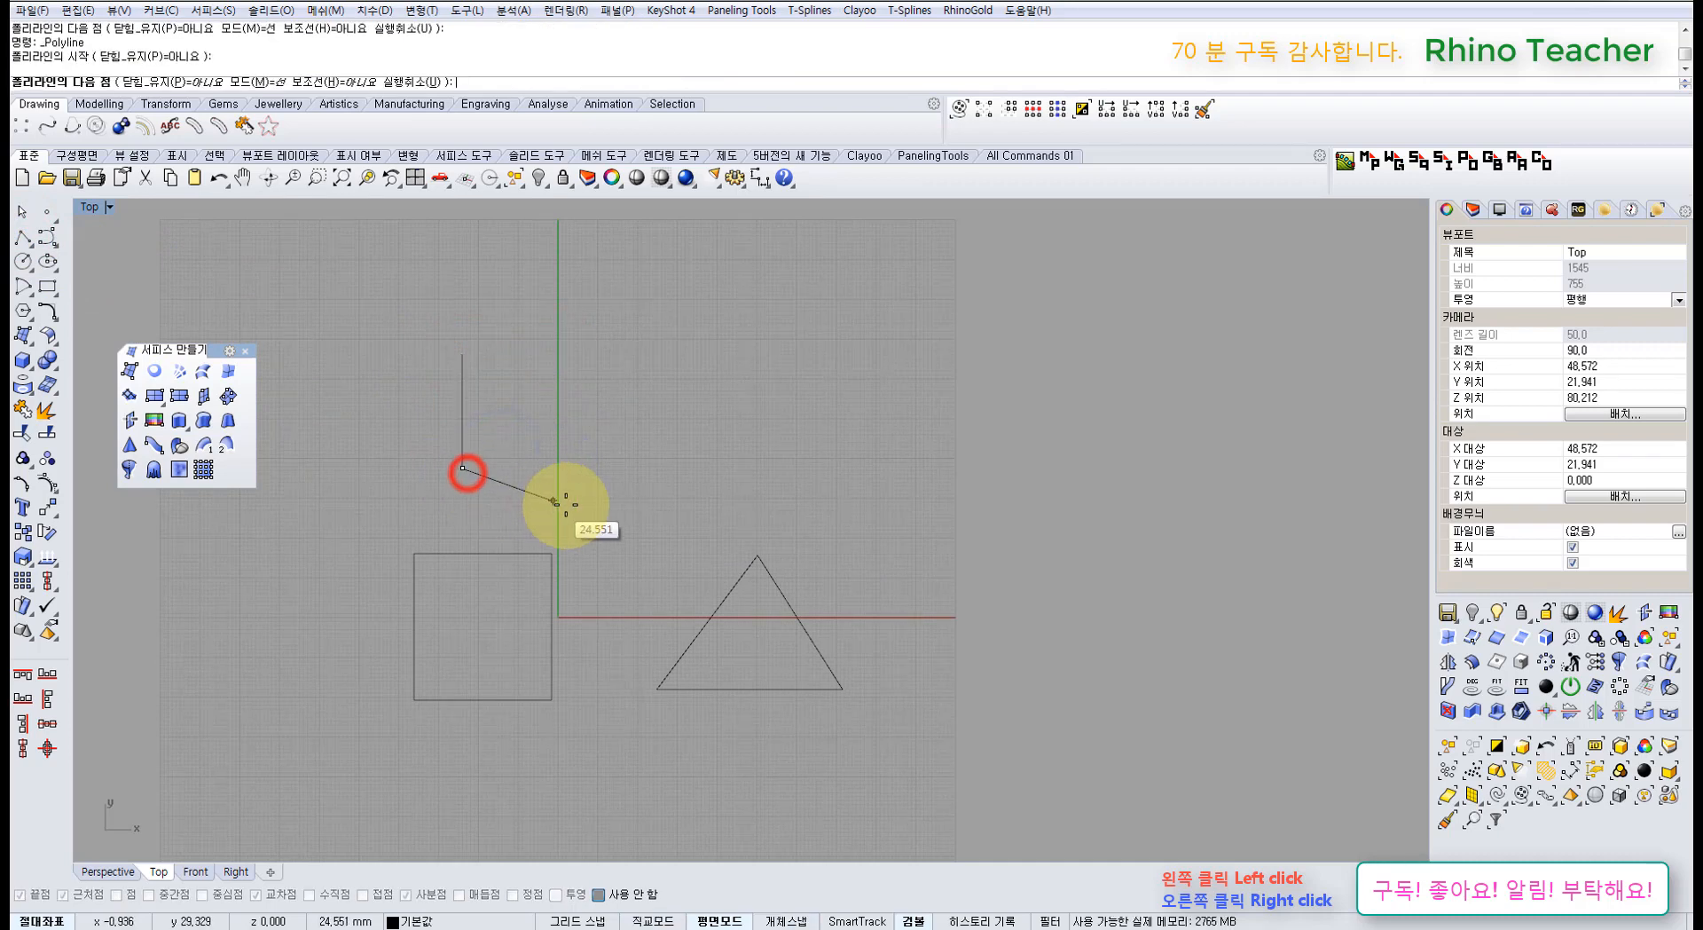
pyautogui.click(558, 504)
pyautogui.rightClick(560, 504)
# Step: Join the two lines into one curve and try EdgeSrf on it
pyautogui.moveTo(494, 415); pyautogui.dragTo(391, 506)
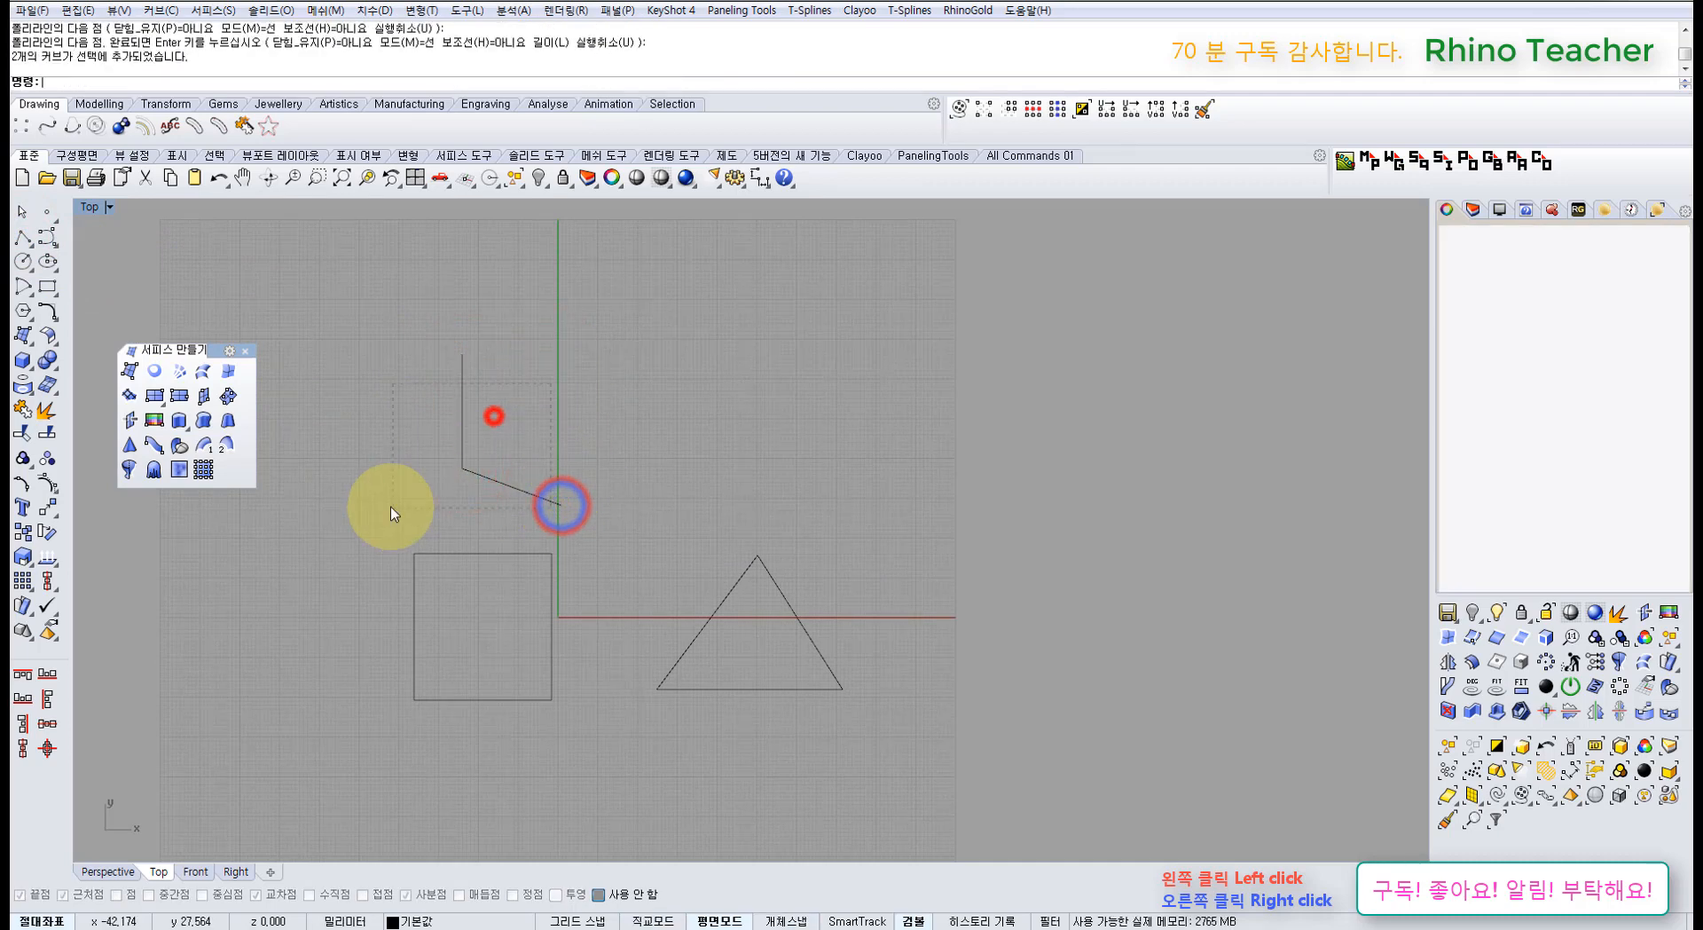
pyautogui.click(22, 411)
pyautogui.click(226, 372)
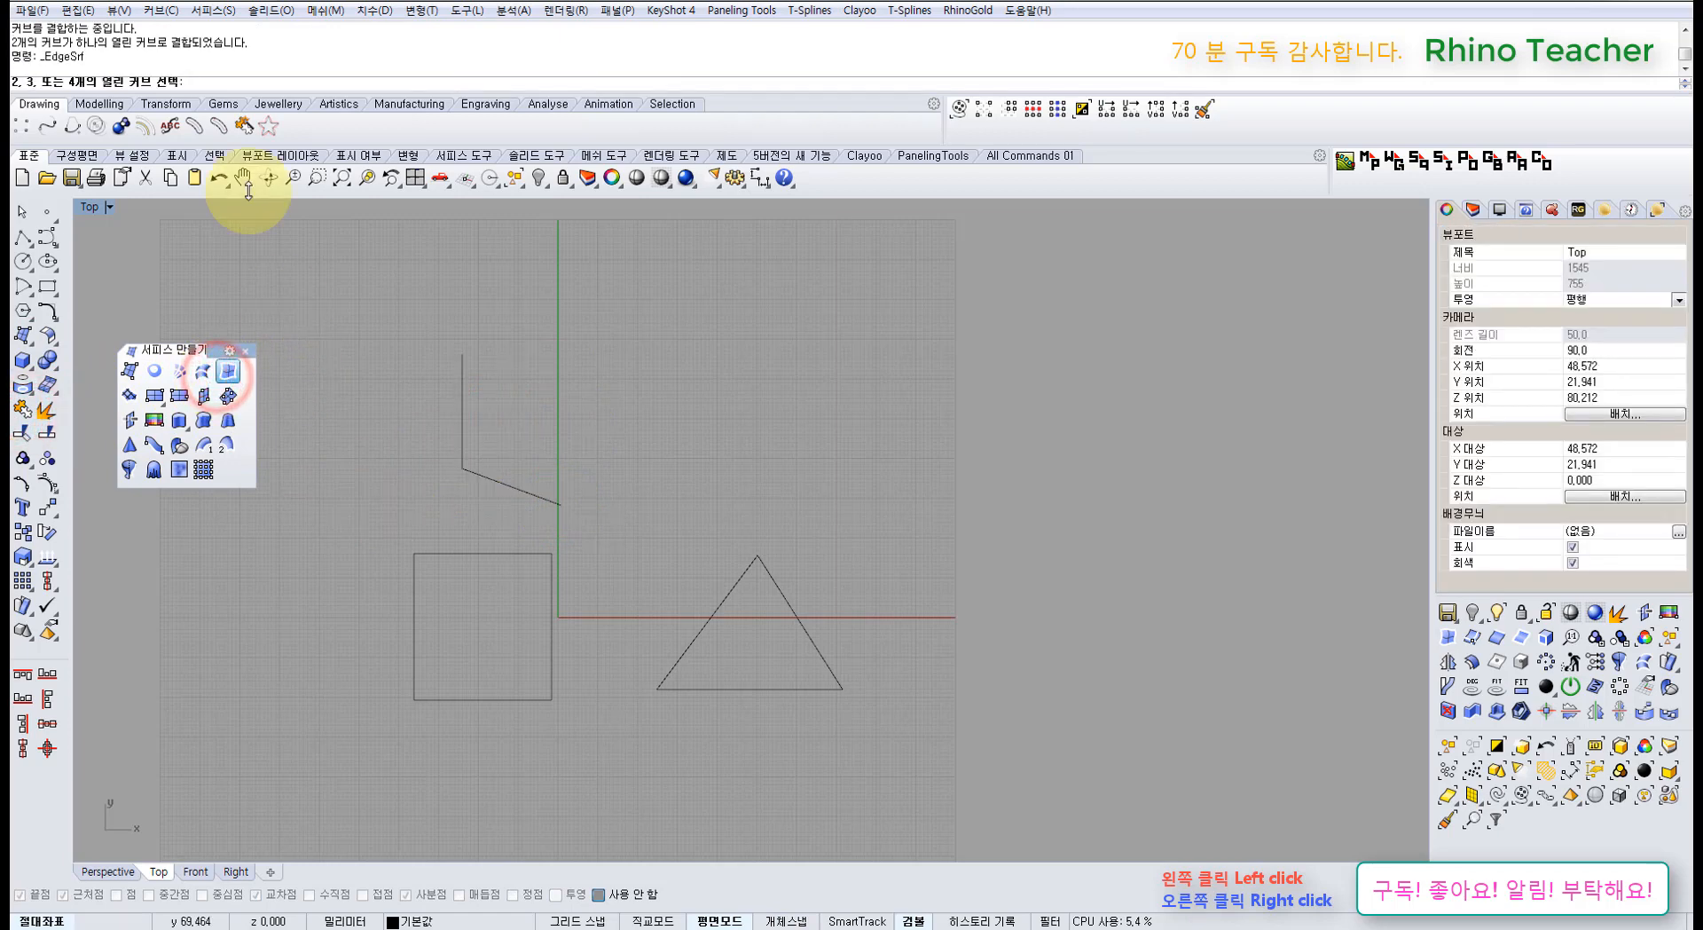
pyautogui.moveTo(523, 441); pyautogui.dragTo(553, 393, button='right')
pyautogui.click(554, 354)
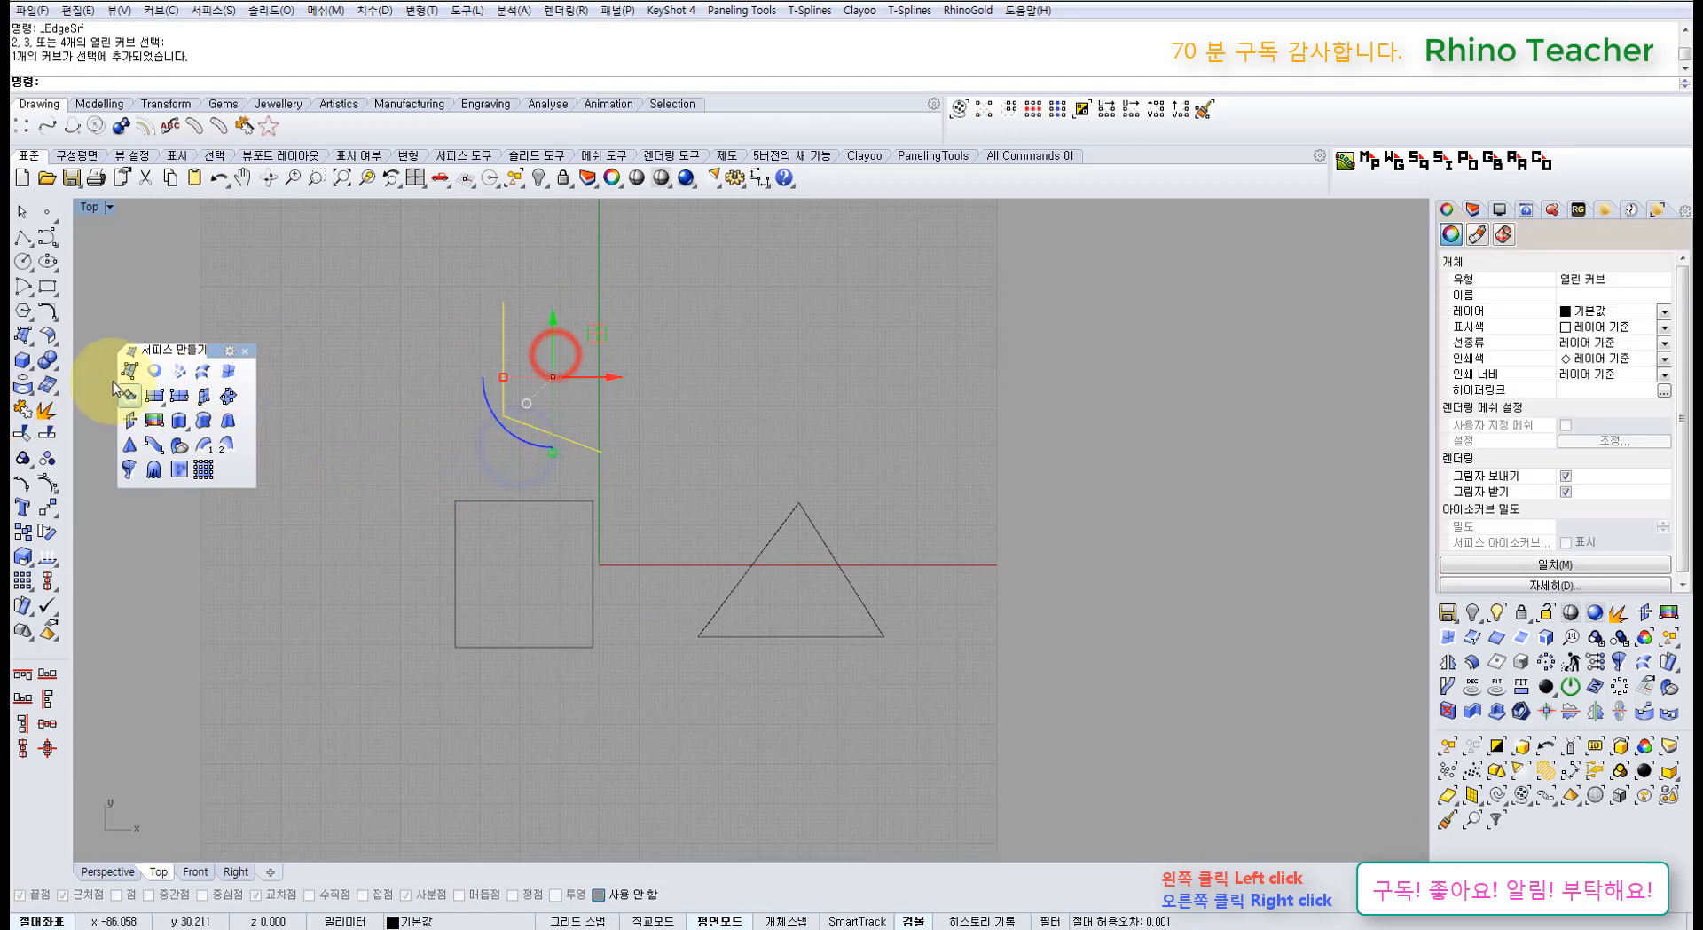
# Step: Explode the square into four edges and the triangle into three
pyautogui.click(47, 412)
pyautogui.click(532, 647)
pyautogui.rightClick(430, 530)
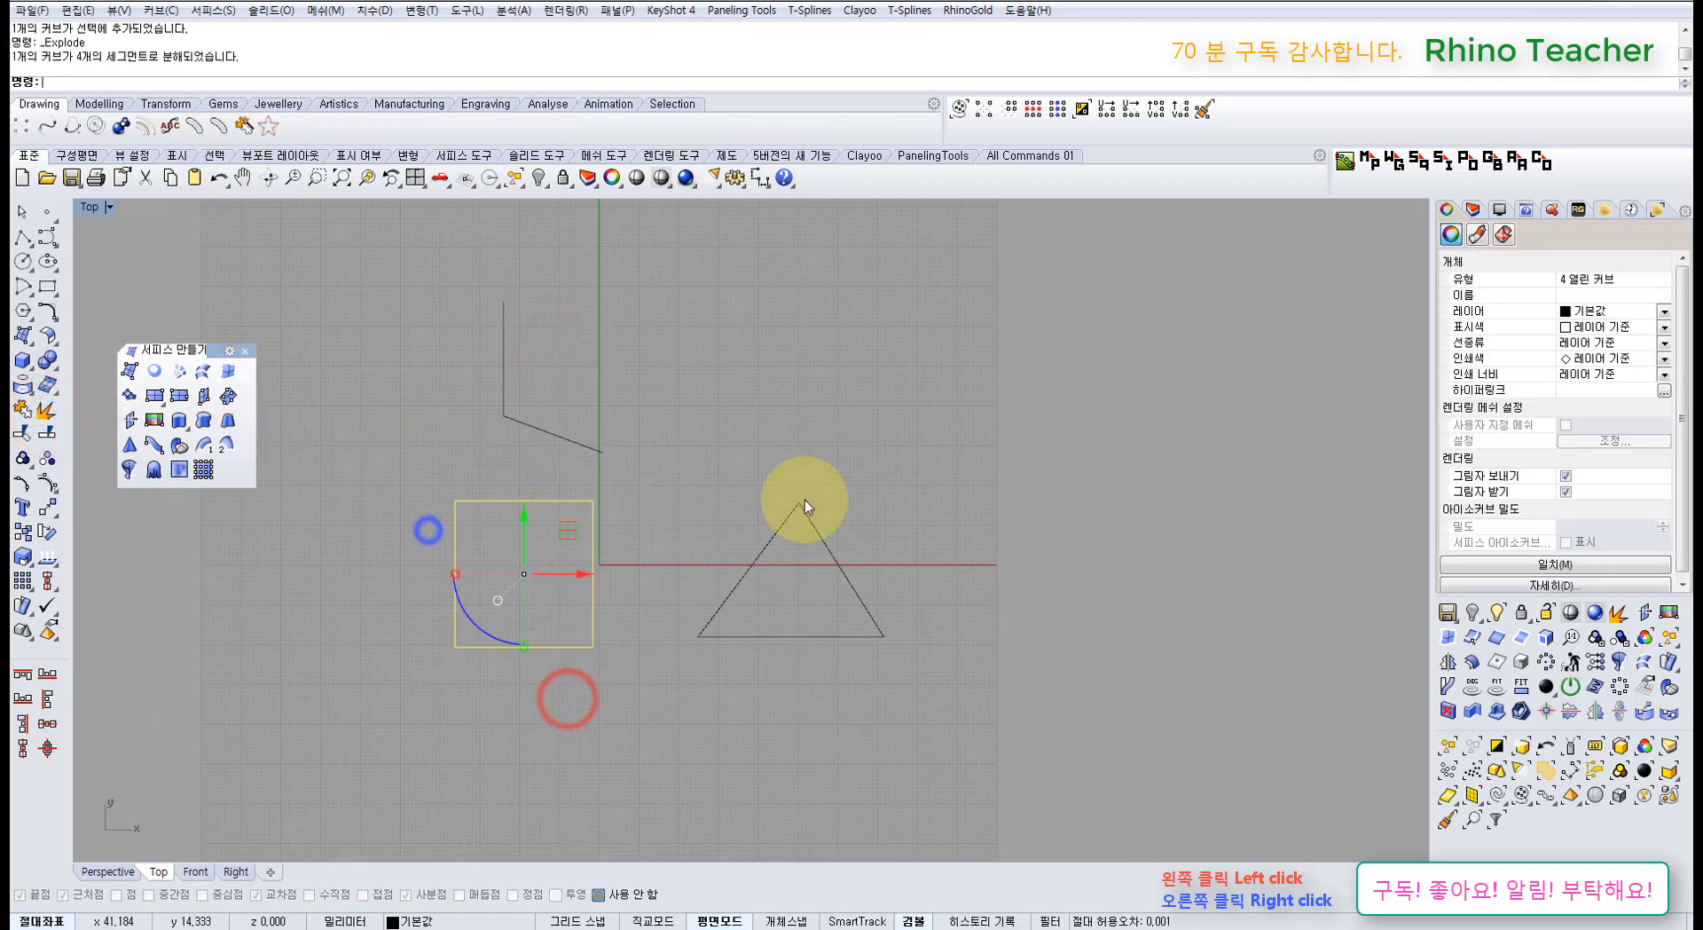
pyautogui.click(798, 507)
pyautogui.rightClick(733, 585)
pyautogui.click(700, 443)
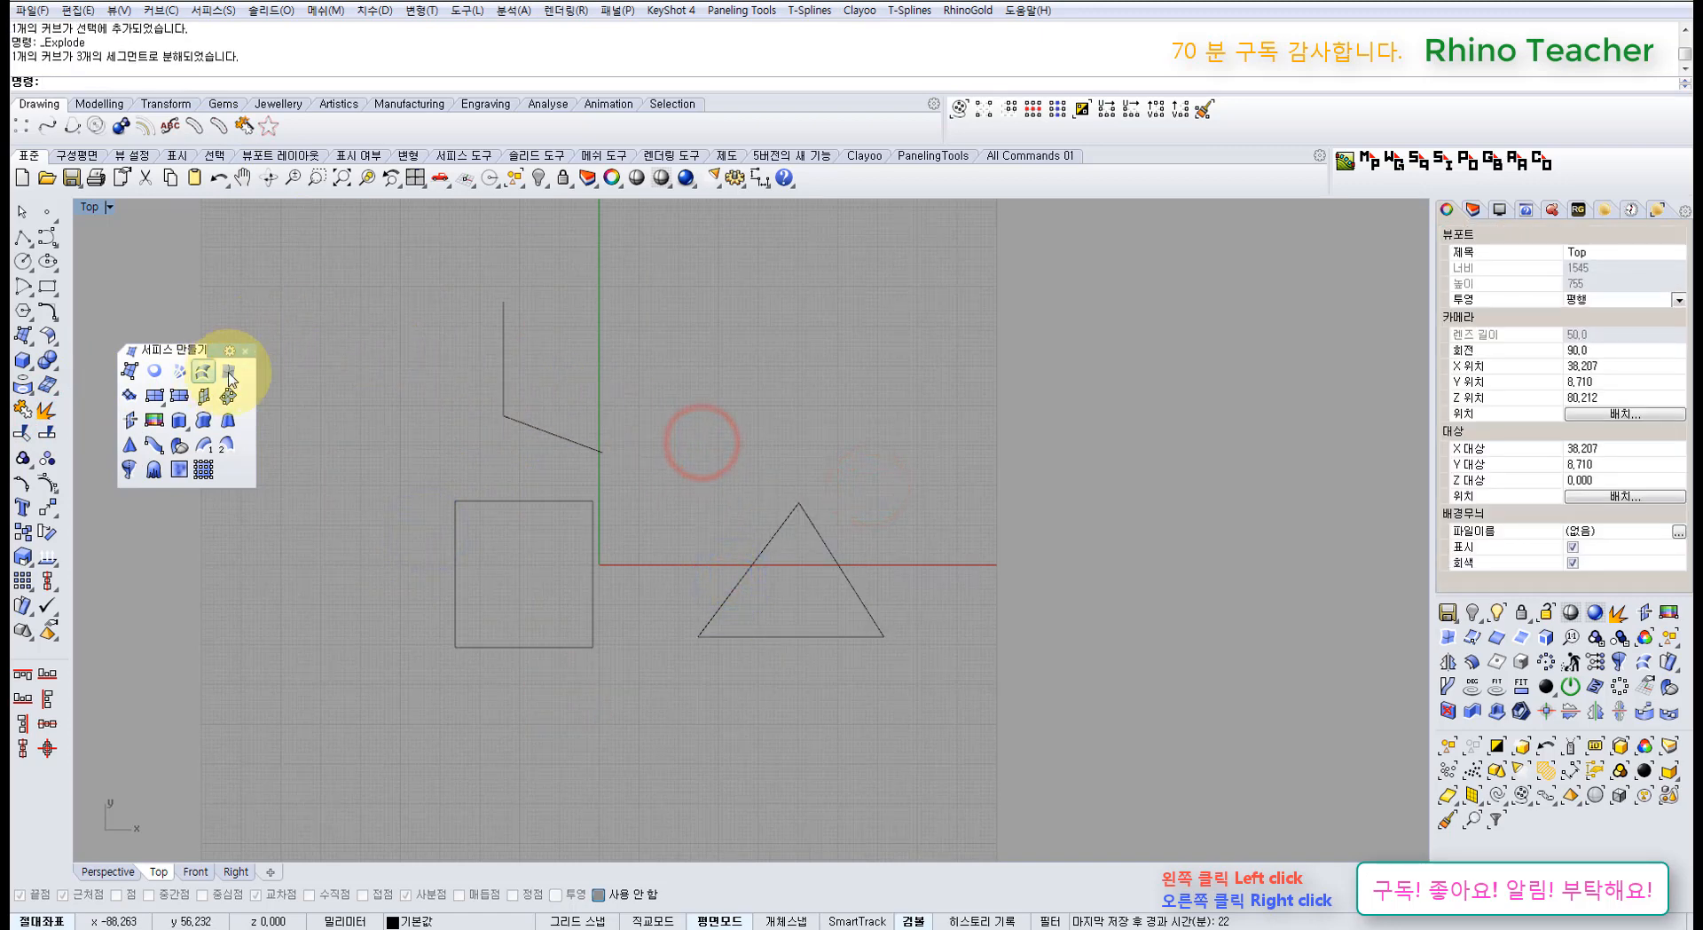
# Step: Build a triangular EdgeSrf surface from the two segments, show its points, maximize Perspective
pyautogui.click(550, 458)
pyautogui.click(224, 376)
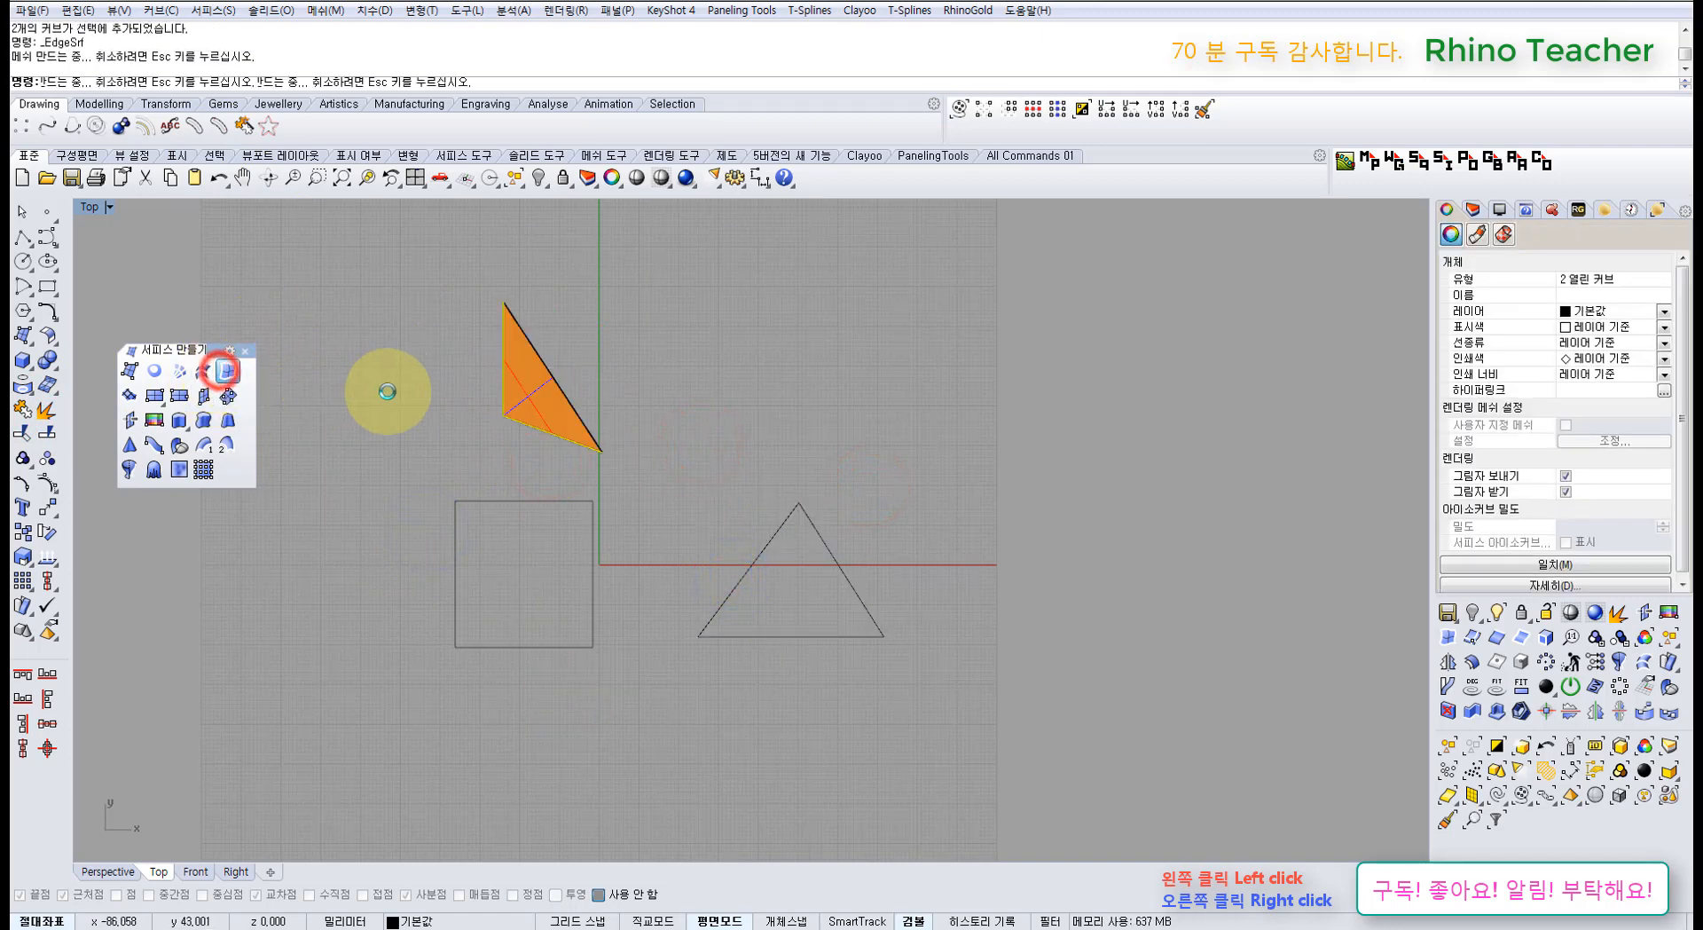
pyautogui.moveTo(528, 402); pyautogui.dragTo(657, 427, button='right')
pyautogui.scroll(3, 658, 427)
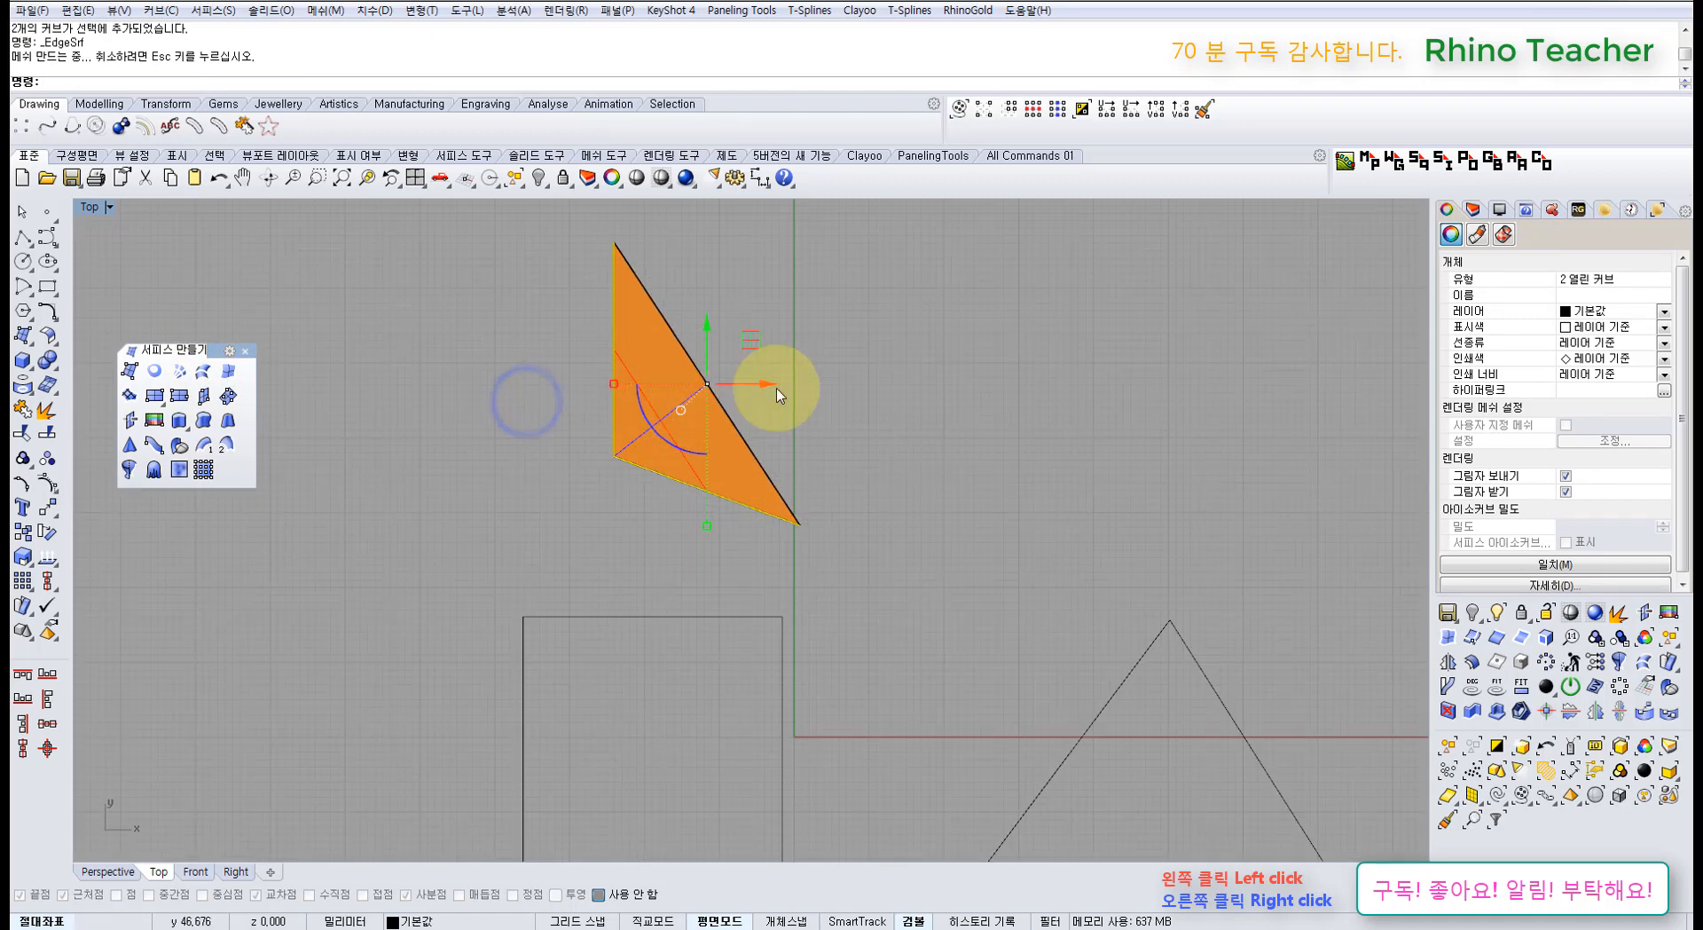
pyautogui.click(823, 417)
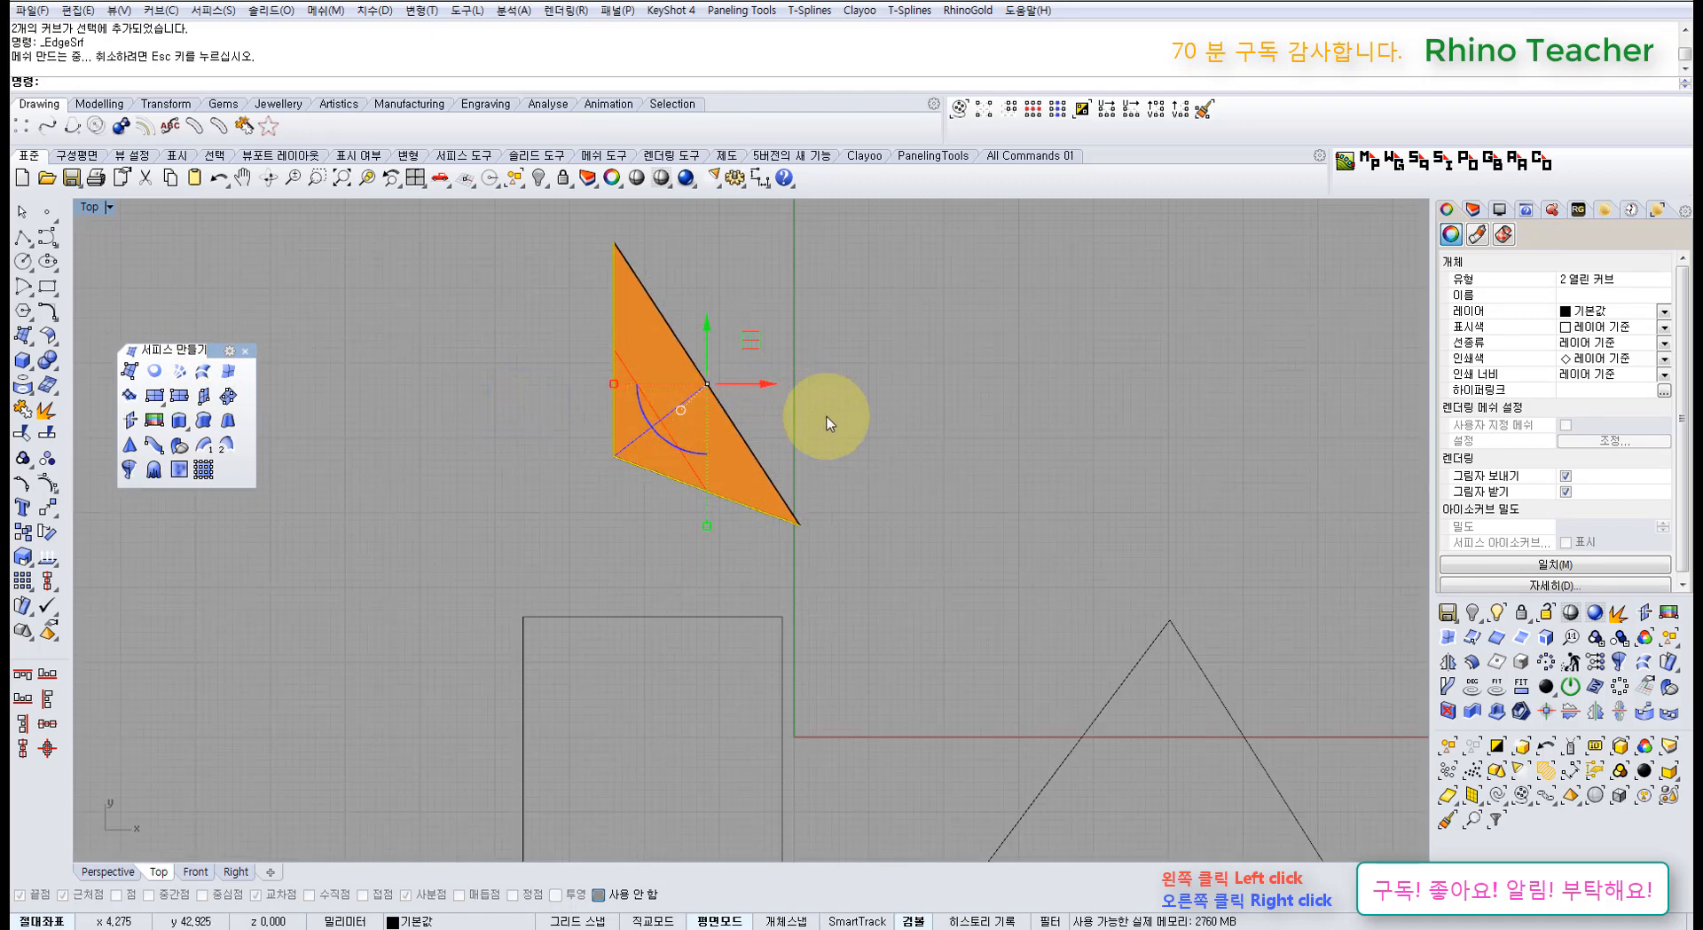
pyautogui.click(707, 443)
pyautogui.press('F10')
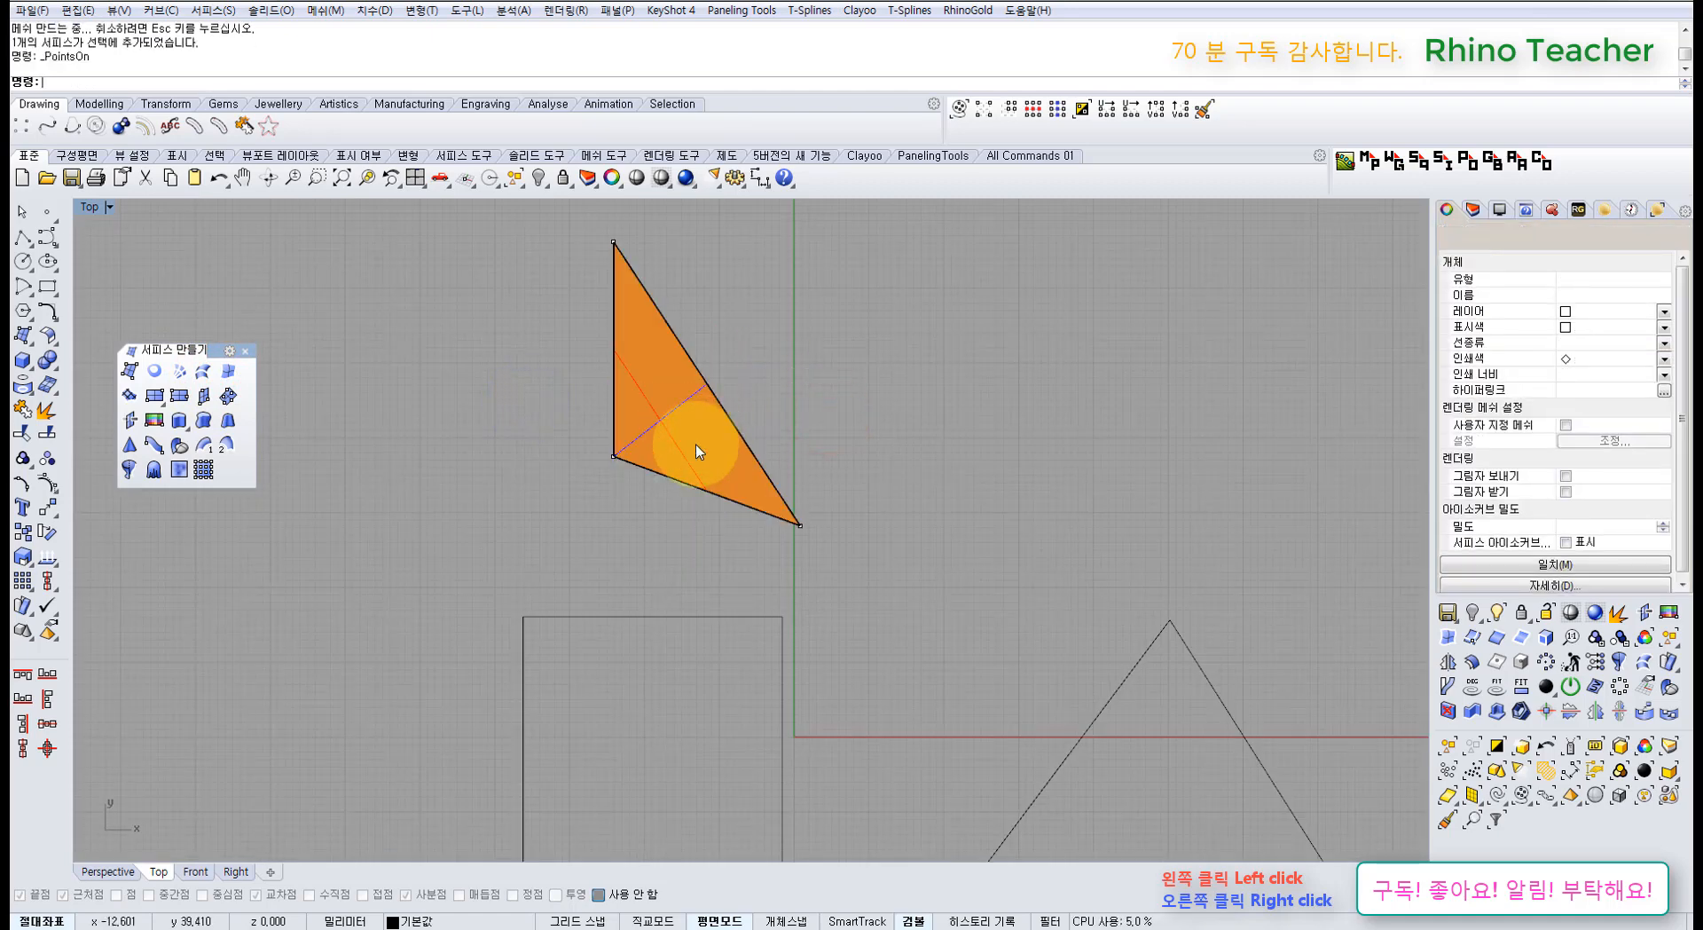
pyautogui.moveTo(632, 320); pyautogui.dragTo(603, 409, button='right')
pyautogui.hotkey('ctrl', 'F4')
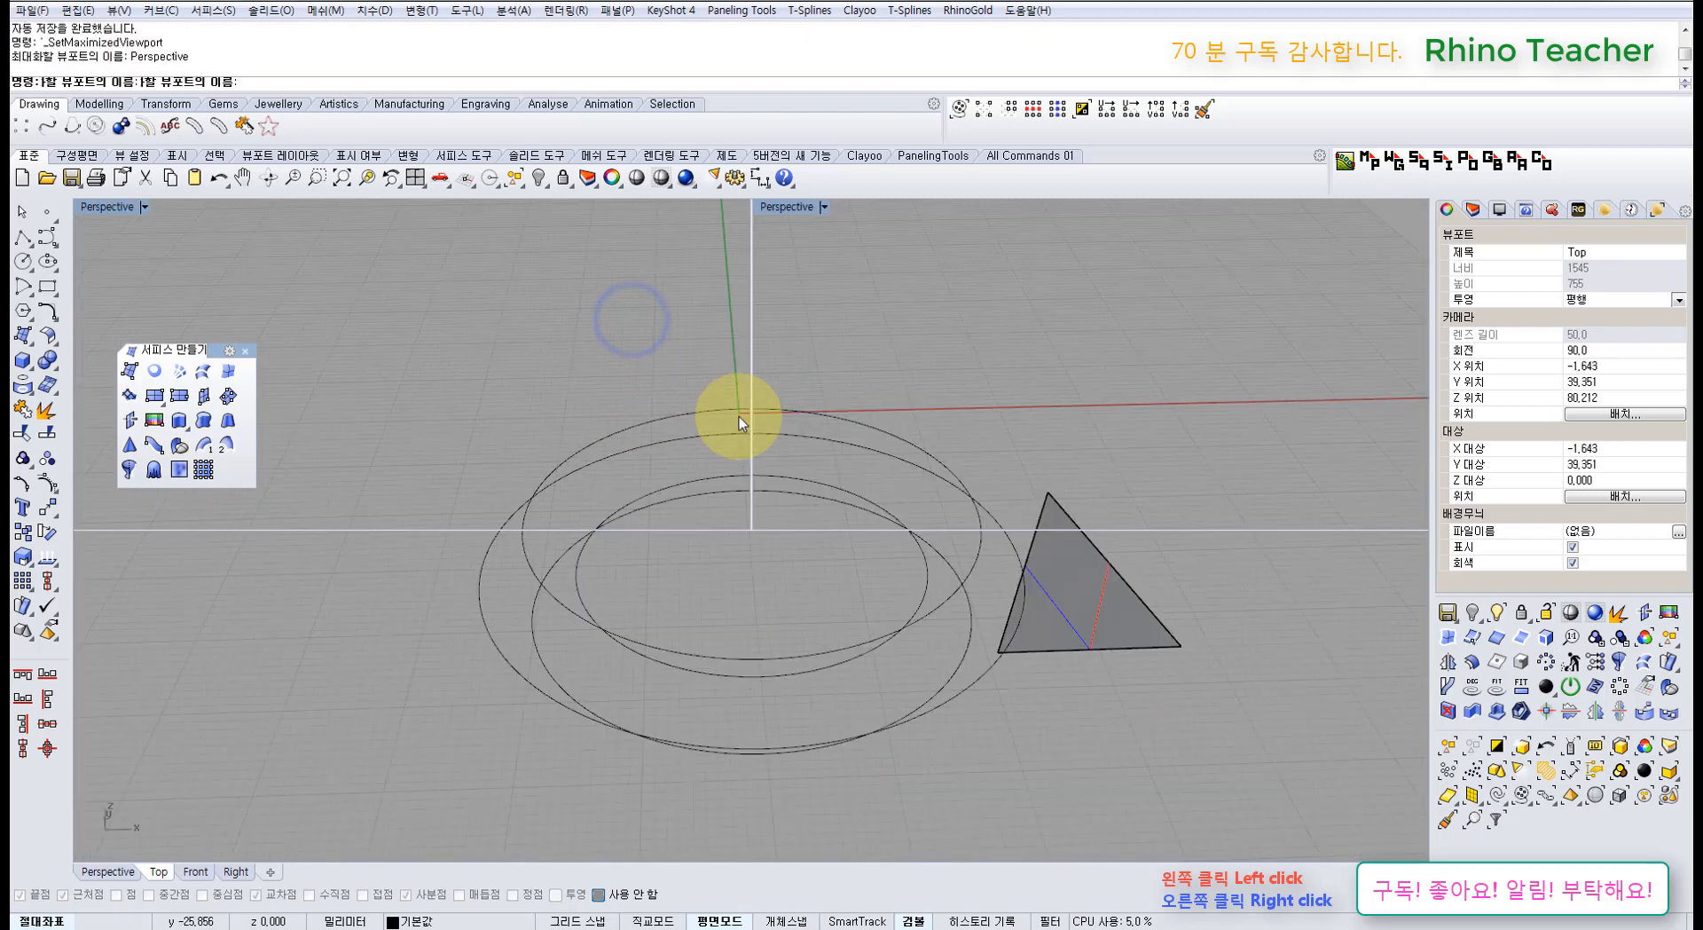
# Step: Create a three-corner surface from corner points in the Perspective view
pyautogui.moveTo(787, 430); pyautogui.dragTo(621, 387, button='right')
pyautogui.scroll(-5, 904, 413)
pyautogui.moveTo(943, 395); pyautogui.dragTo(284, 362, button='right')
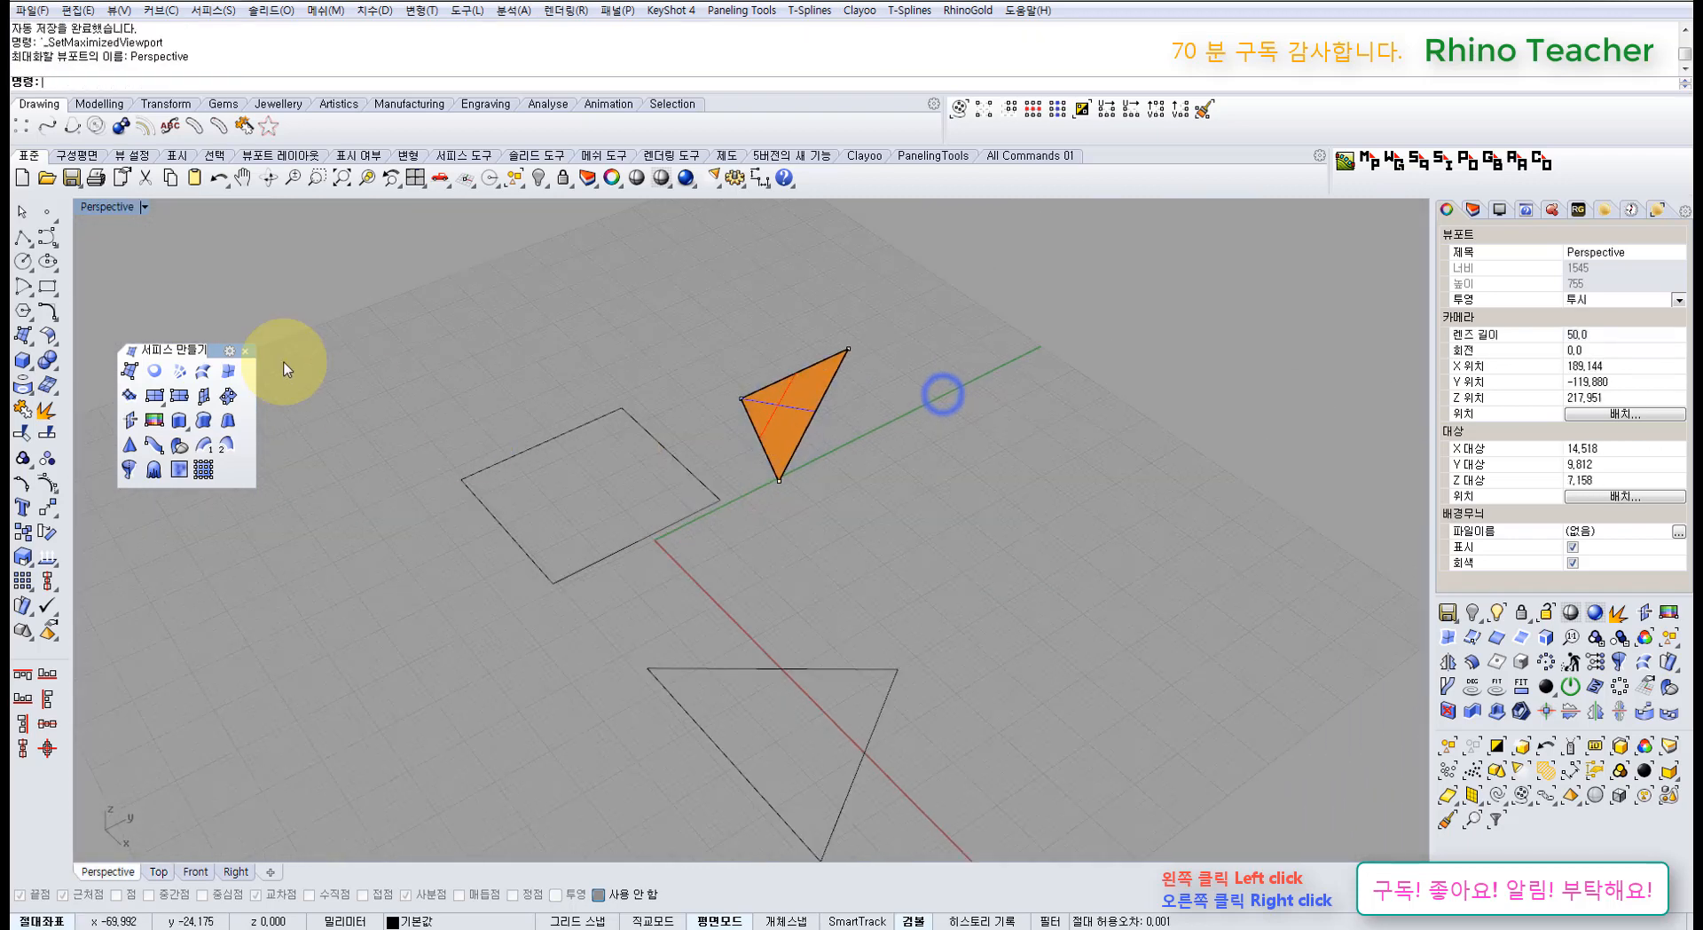
pyautogui.click(131, 371)
pyautogui.click(927, 449)
pyautogui.click(849, 565)
pyautogui.click(1038, 551)
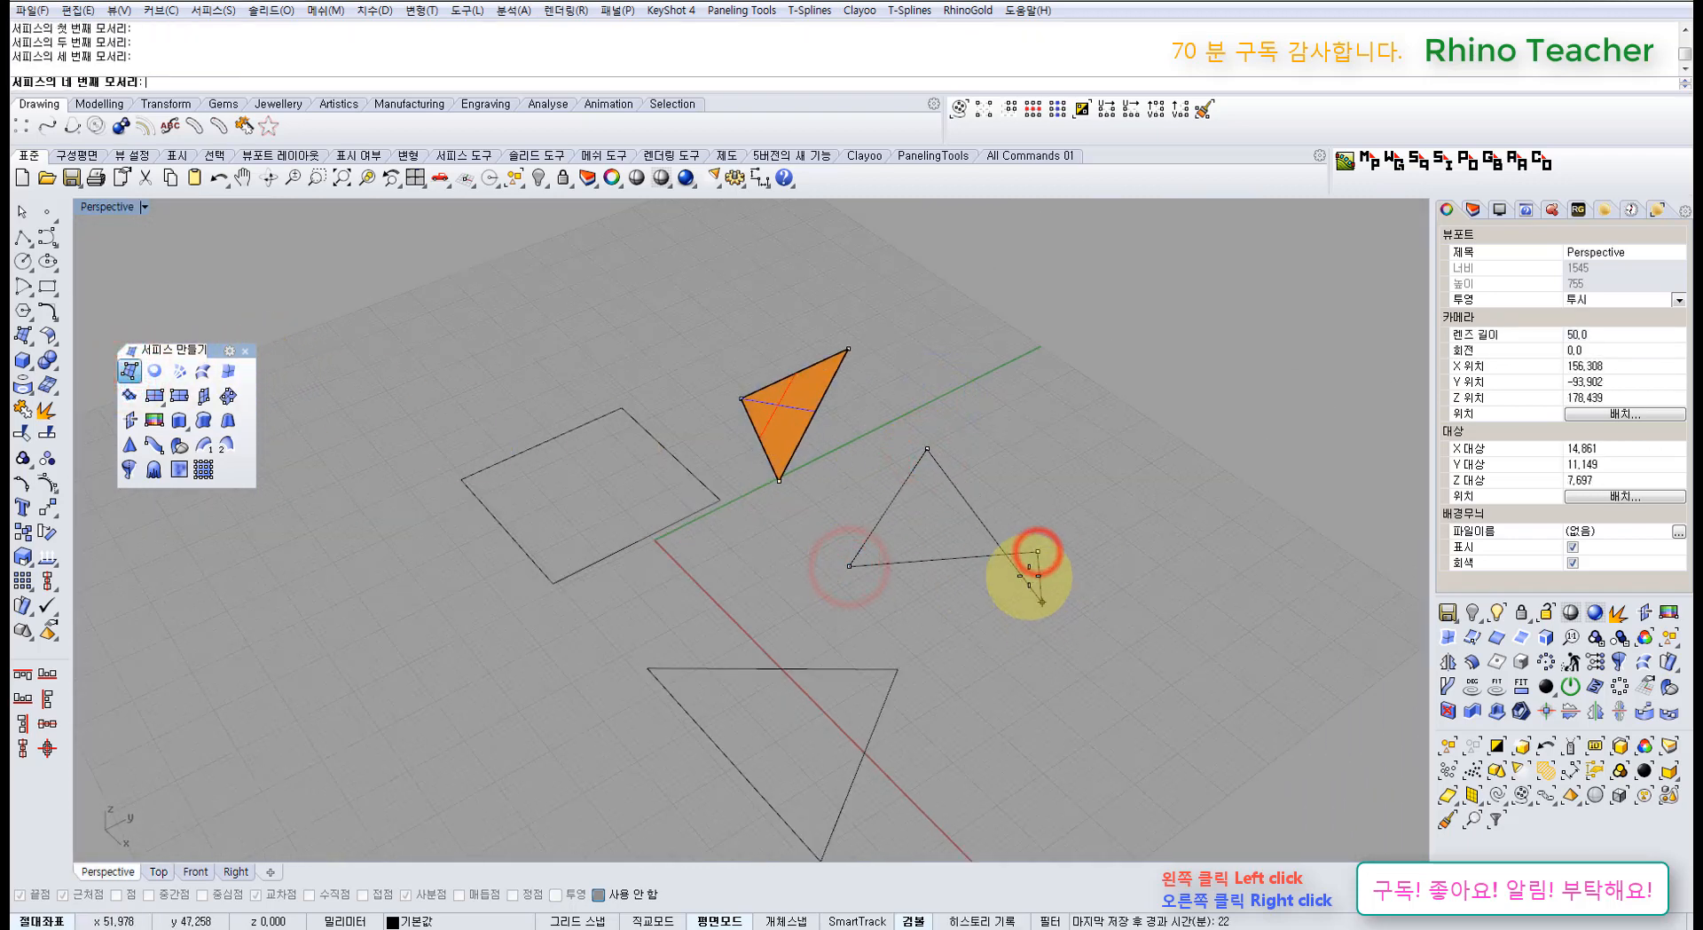
pyautogui.rightClick(1027, 577)
# Step: Show the corner surface's control points, then delete it
pyautogui.click(1072, 615)
pyautogui.click(947, 516)
pyautogui.press('F10')
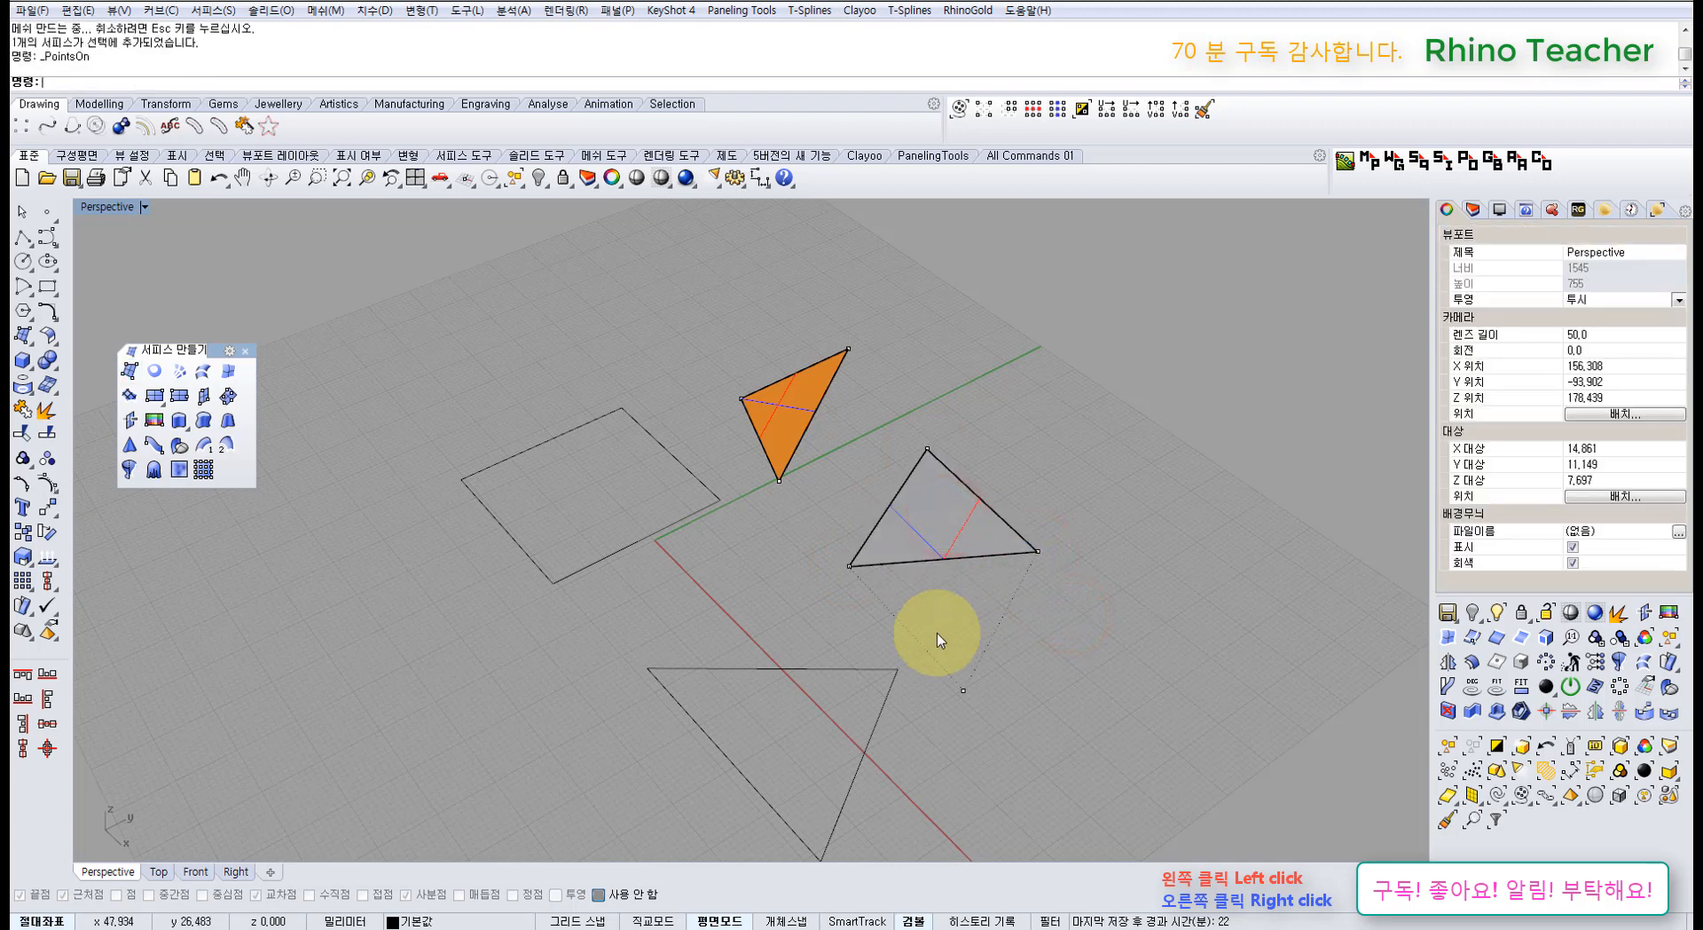
pyautogui.click(956, 535)
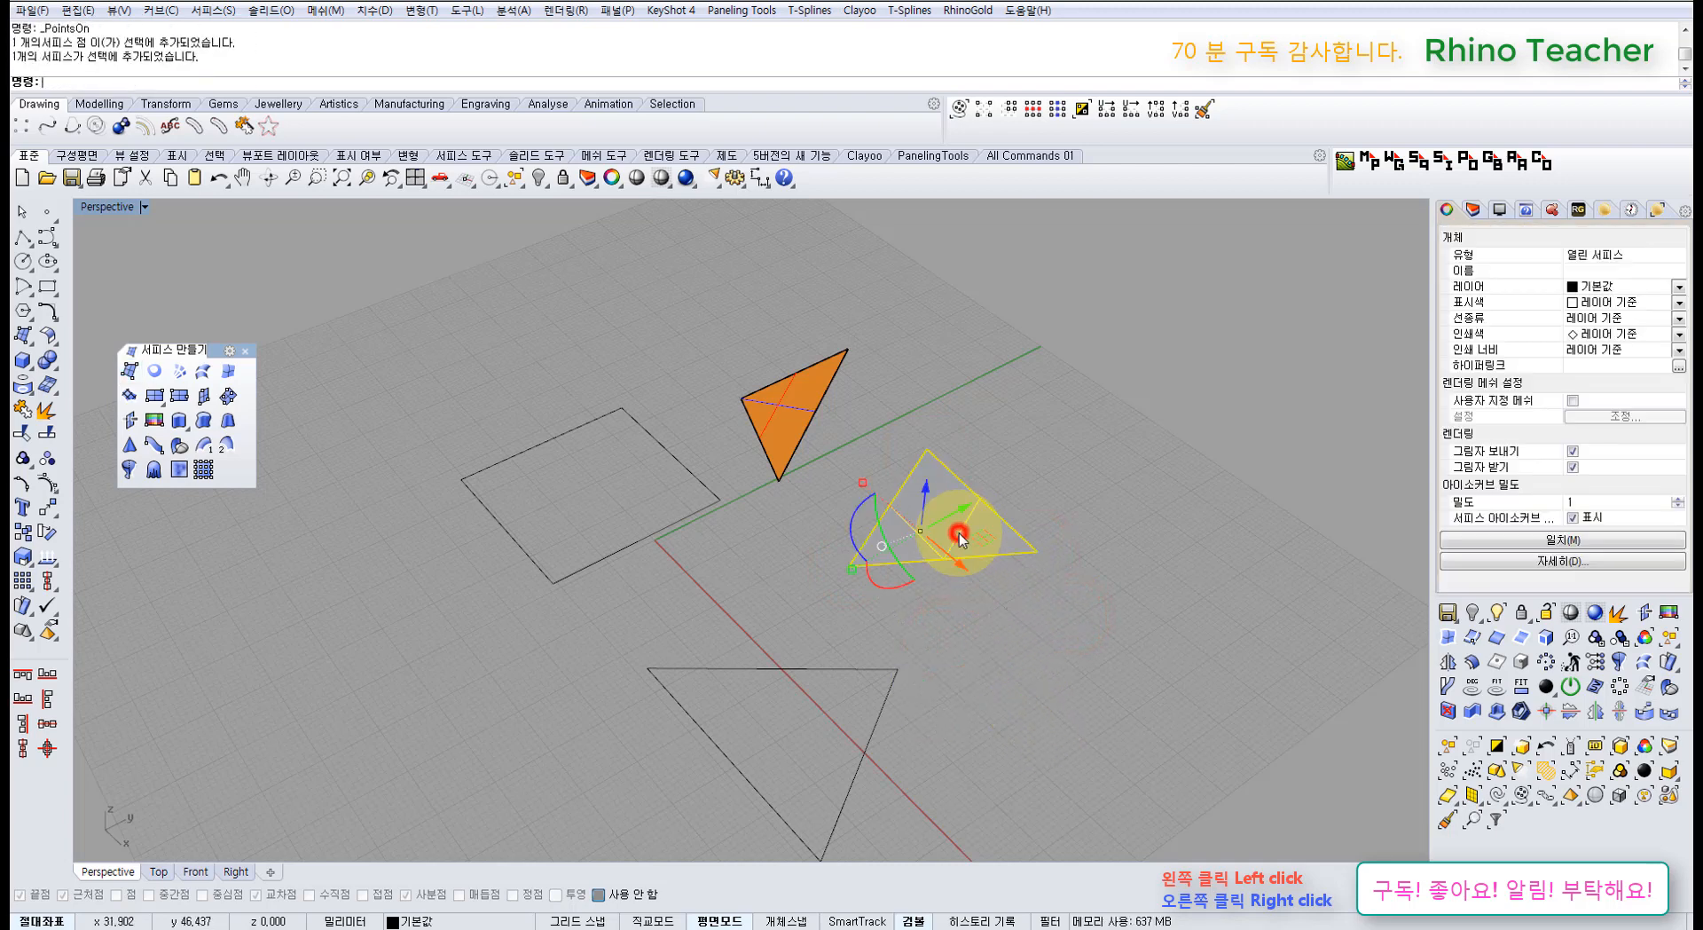
pyautogui.press('Delete')
# Step: Raise the triangular surface's bottom control point, then undo the change
pyautogui.scroll(4, 748, 451)
pyautogui.click(813, 433)
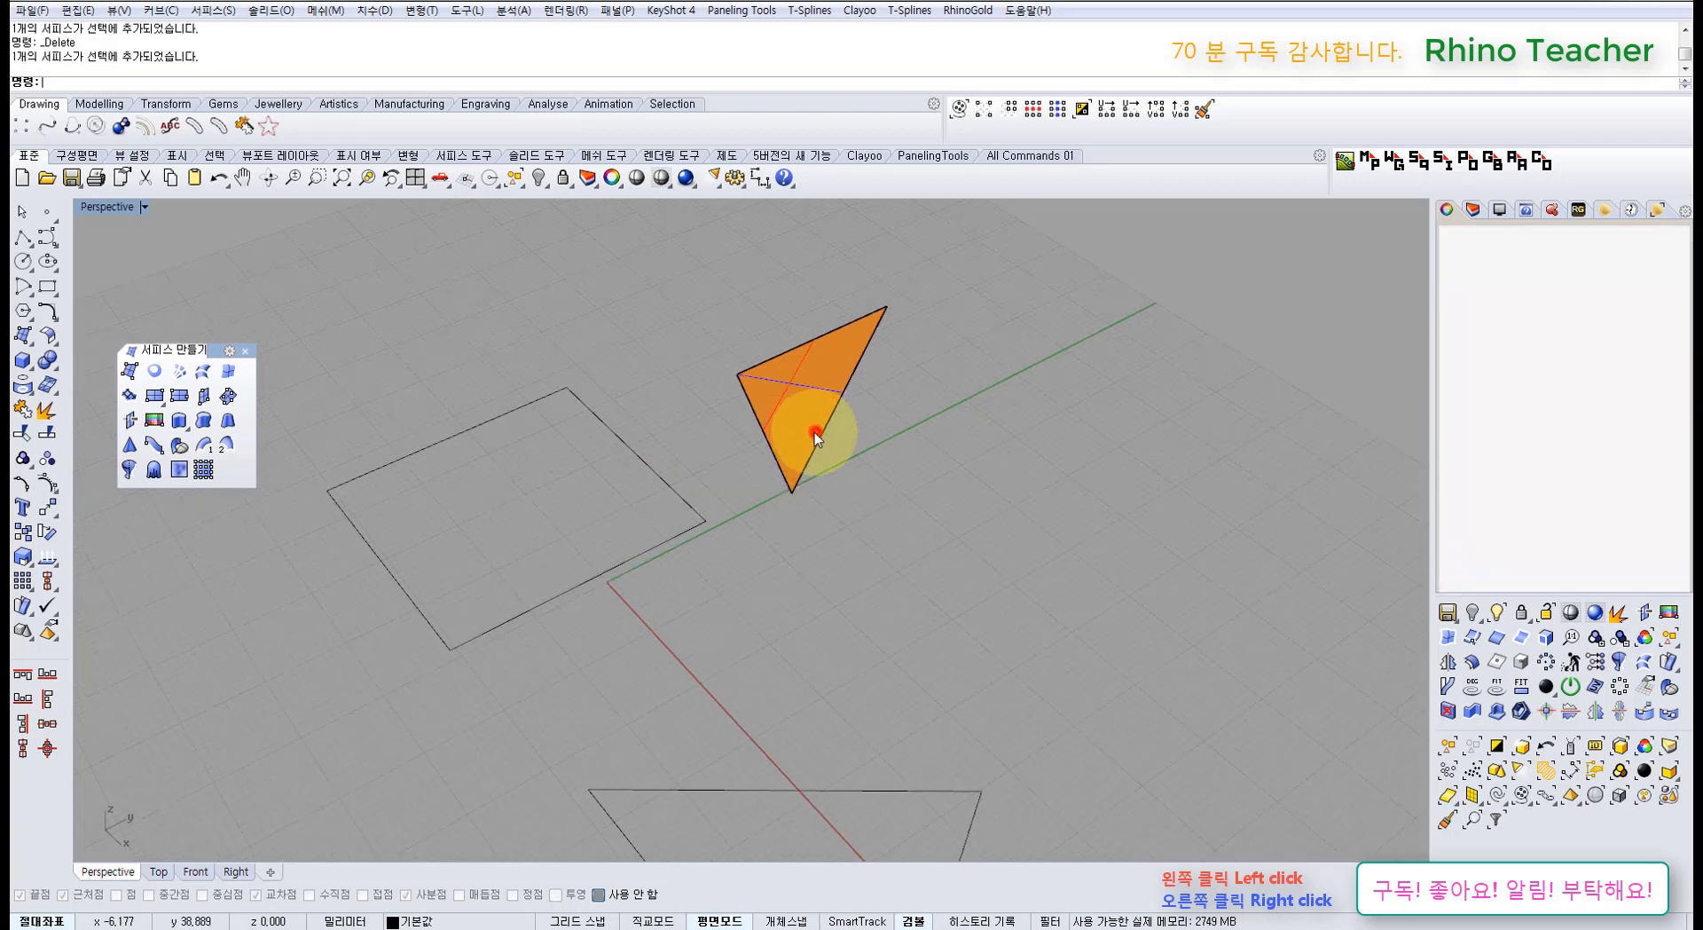
pyautogui.press('F10')
pyautogui.moveTo(745, 460); pyautogui.dragTo(854, 500)
pyautogui.moveTo(837, 449); pyautogui.dragTo(764, 529, button='right')
pyautogui.moveTo(757, 565); pyautogui.dragTo(769, 462)
pyautogui.moveTo(789, 488)
pyautogui.mouseDown(button='right')
pyautogui.moveTo(966, 475)
pyautogui.moveTo(837, 493)
pyautogui.mouseUp(button='right')
pyautogui.moveTo(676, 525); pyautogui.dragTo(749, 459, button='right')
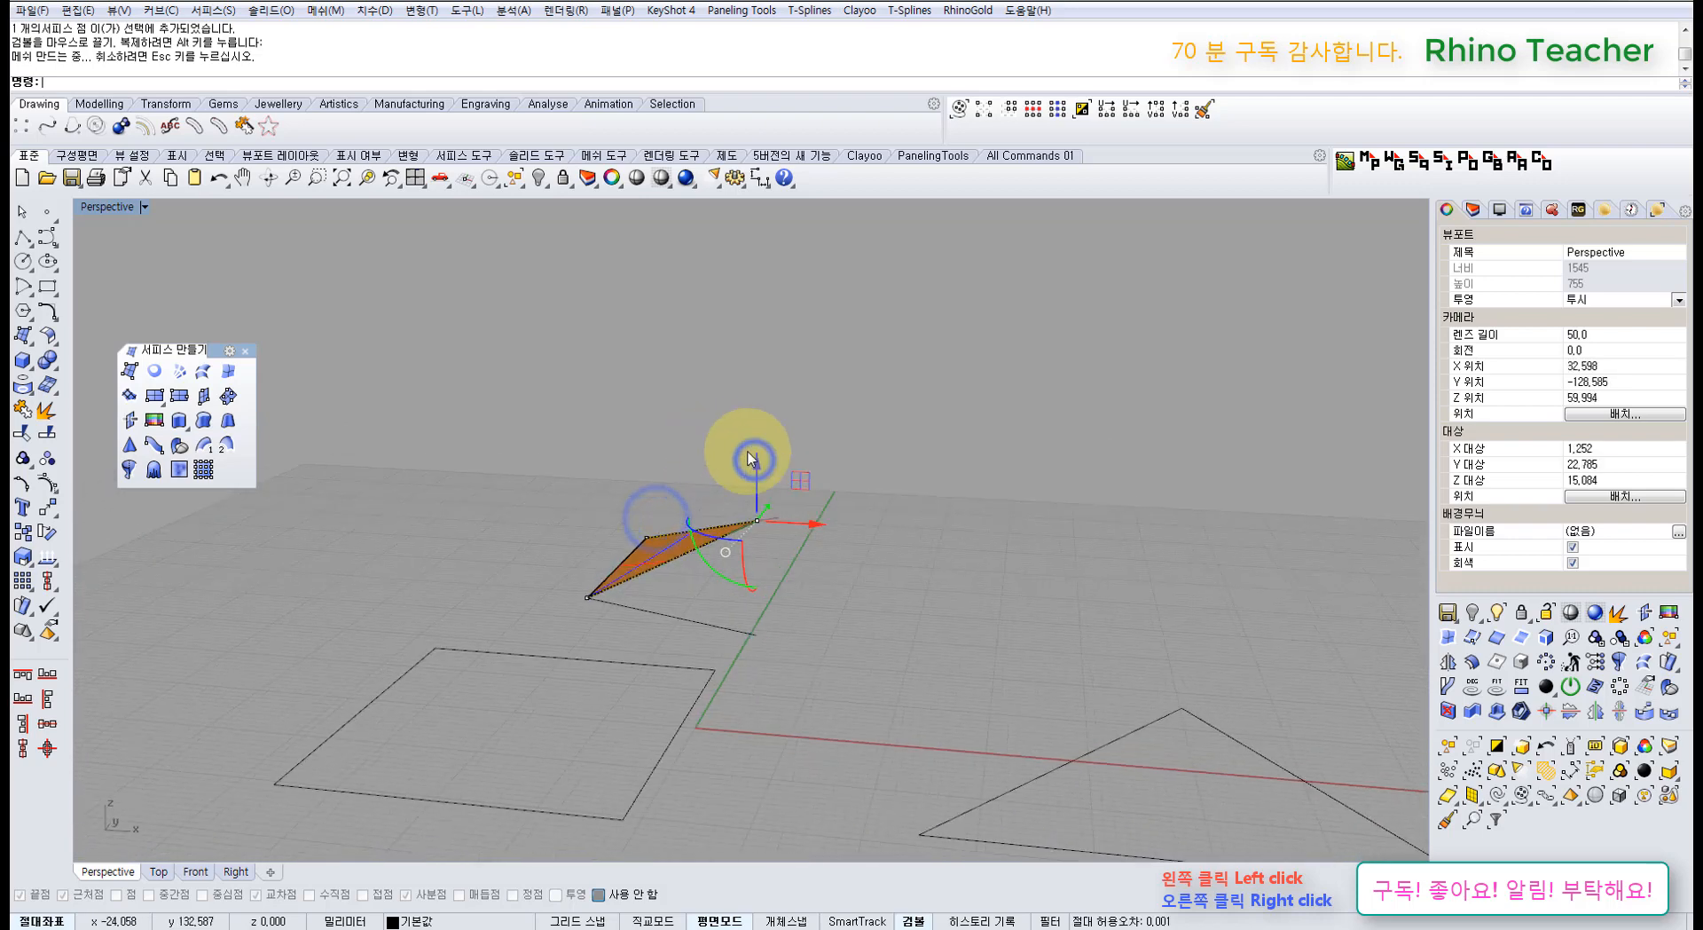
pyautogui.hotkey('ctrl', 'z')
# Step: Delete the triangular EdgeSrf surface and select the square's edge curves
pyautogui.moveTo(812, 401); pyautogui.dragTo(800, 465, button='right')
pyautogui.moveTo(714, 497); pyautogui.dragTo(717, 607, button='right')
pyautogui.click(620, 570)
pyautogui.press('Delete')
pyautogui.moveTo(641, 661); pyautogui.dragTo(681, 631, button='right')
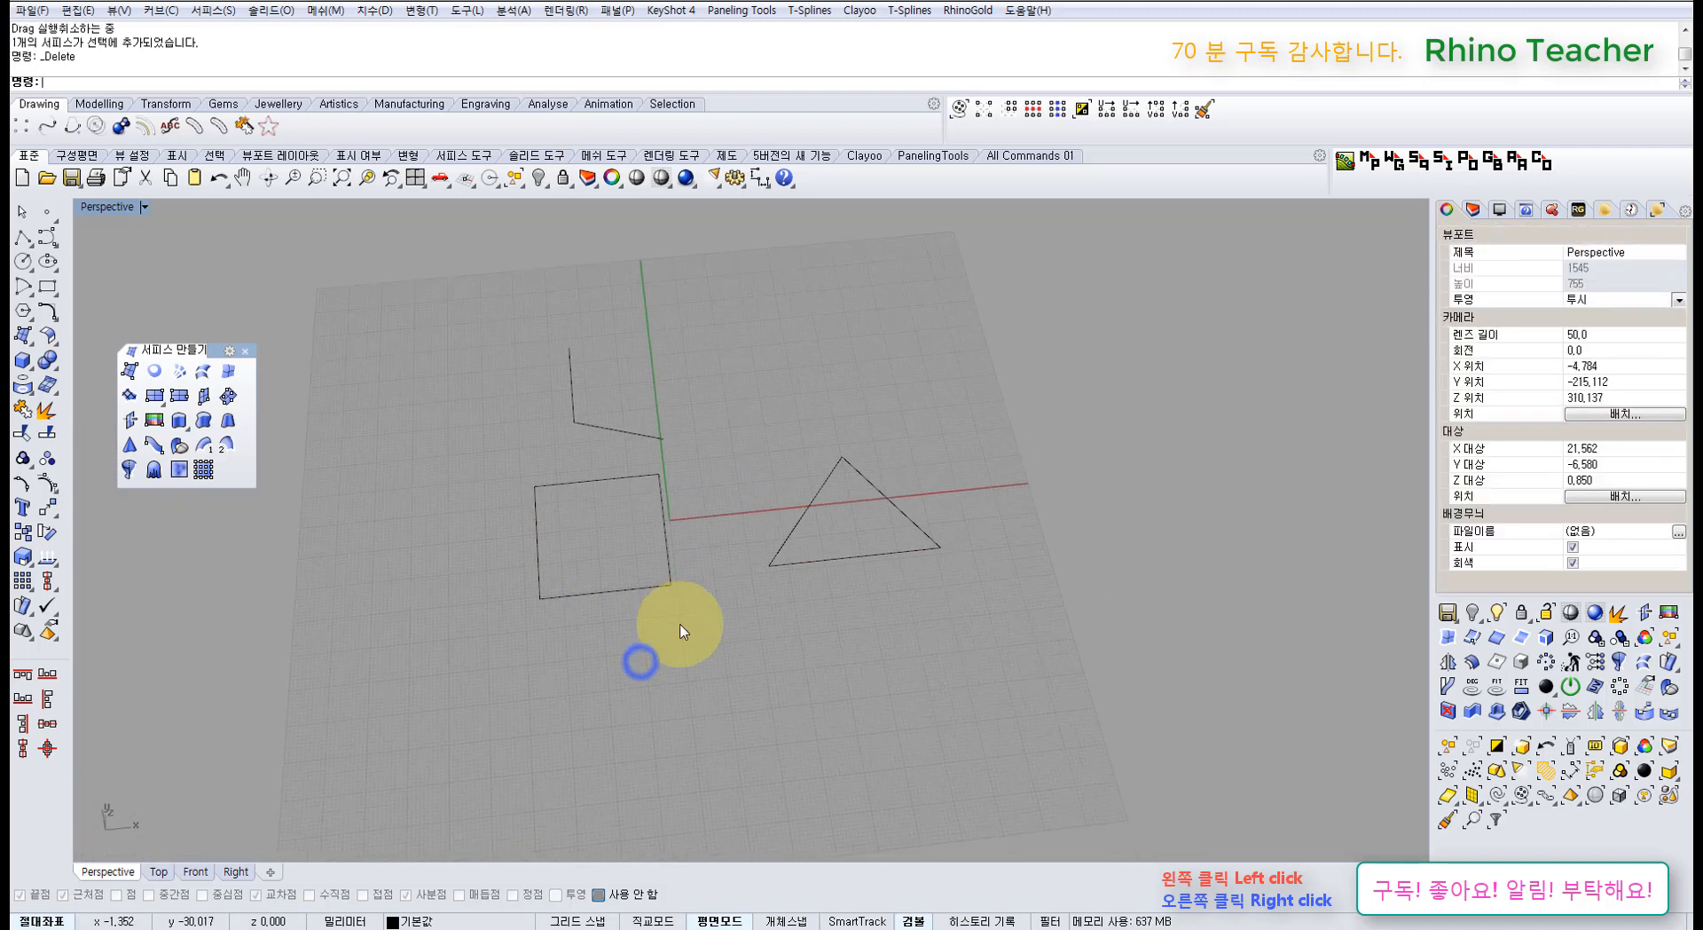
pyautogui.moveTo(490, 507); pyautogui.dragTo(488, 505)
# Step: Delete the square surface and build a new edge surface from the square and triangle curves
pyautogui.click(221, 389)
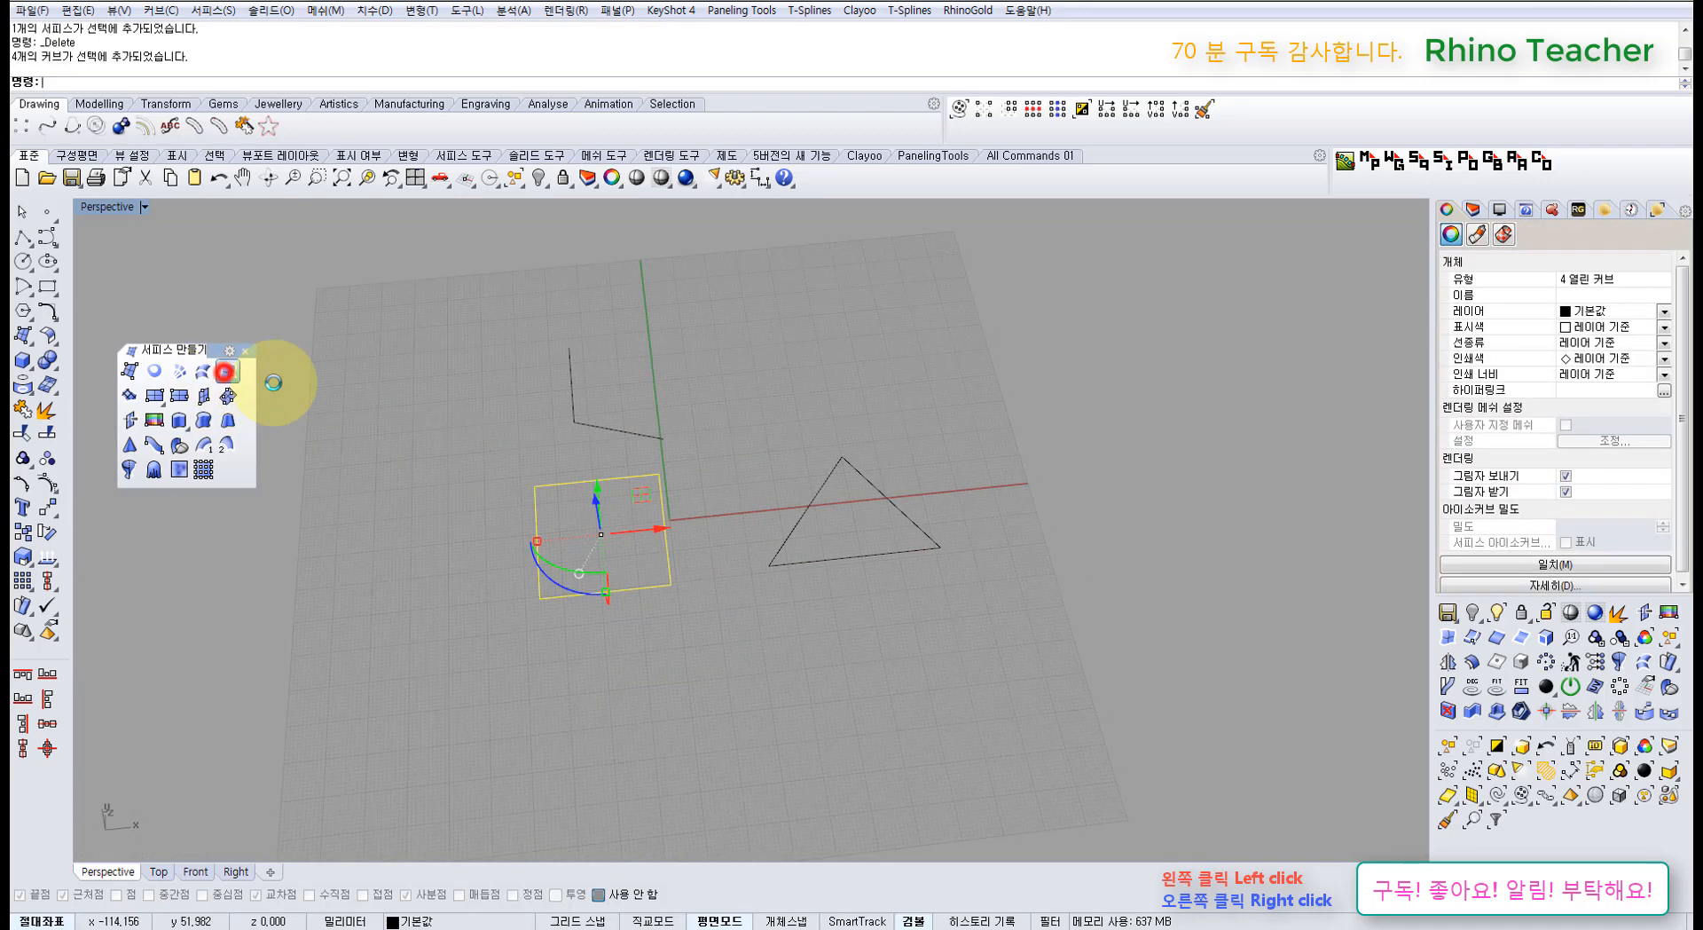
pyautogui.click(561, 531)
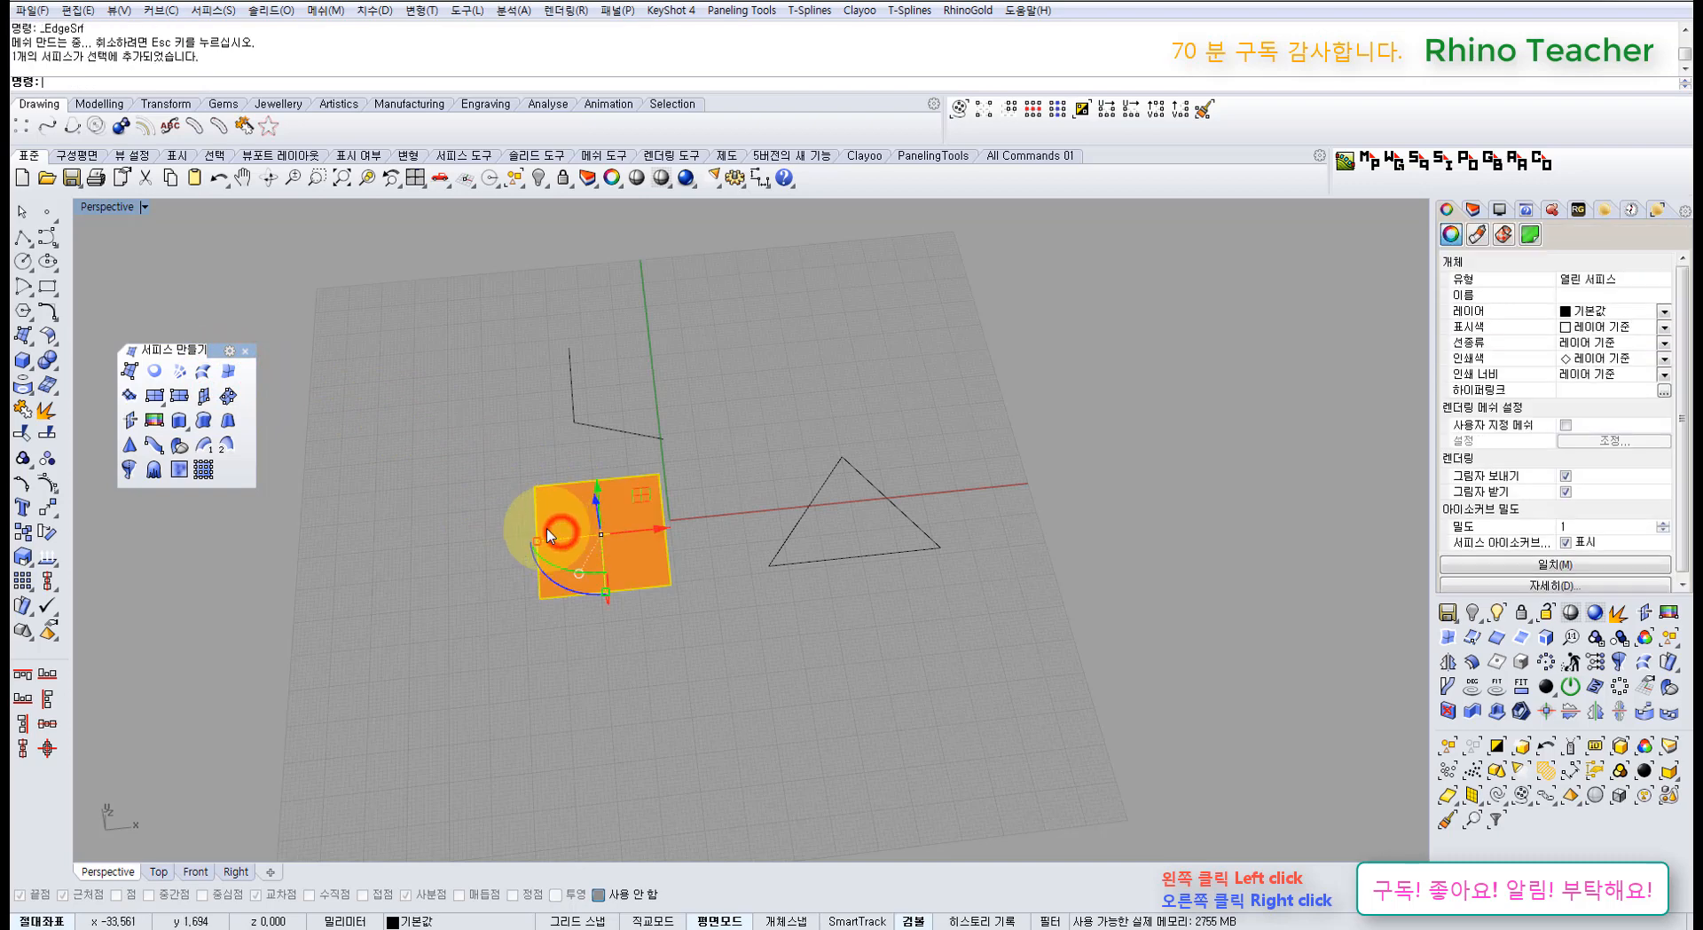
pyautogui.press('Delete')
pyautogui.click(228, 371)
pyautogui.click(558, 486)
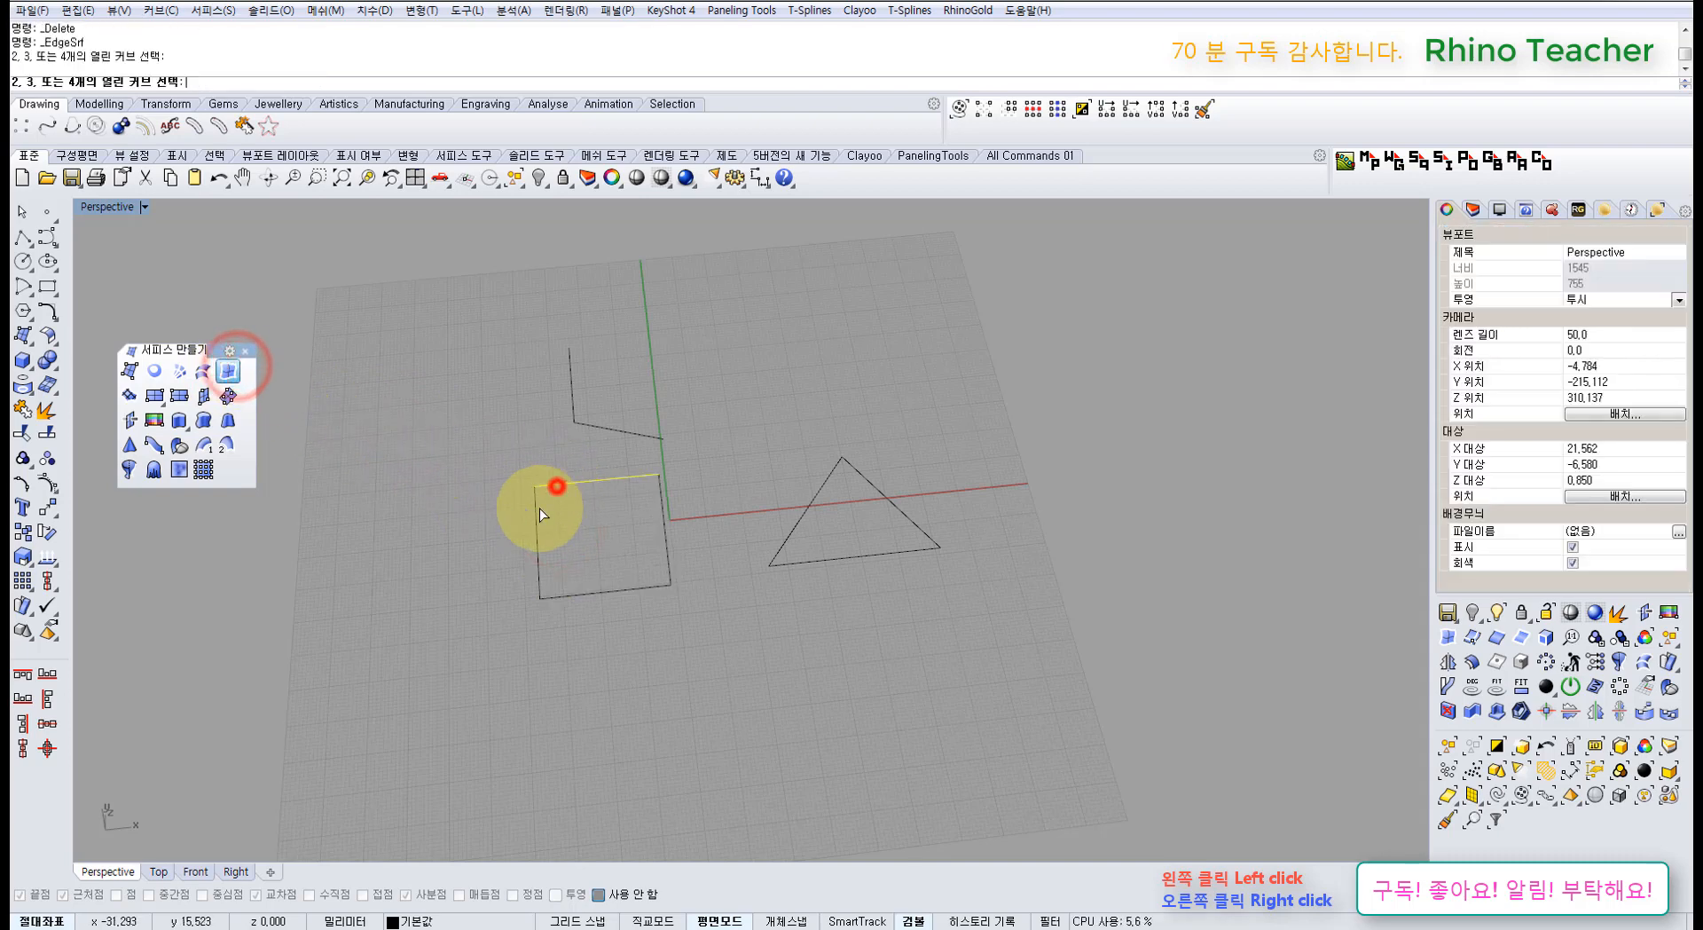
pyautogui.click(538, 514)
pyautogui.click(592, 593)
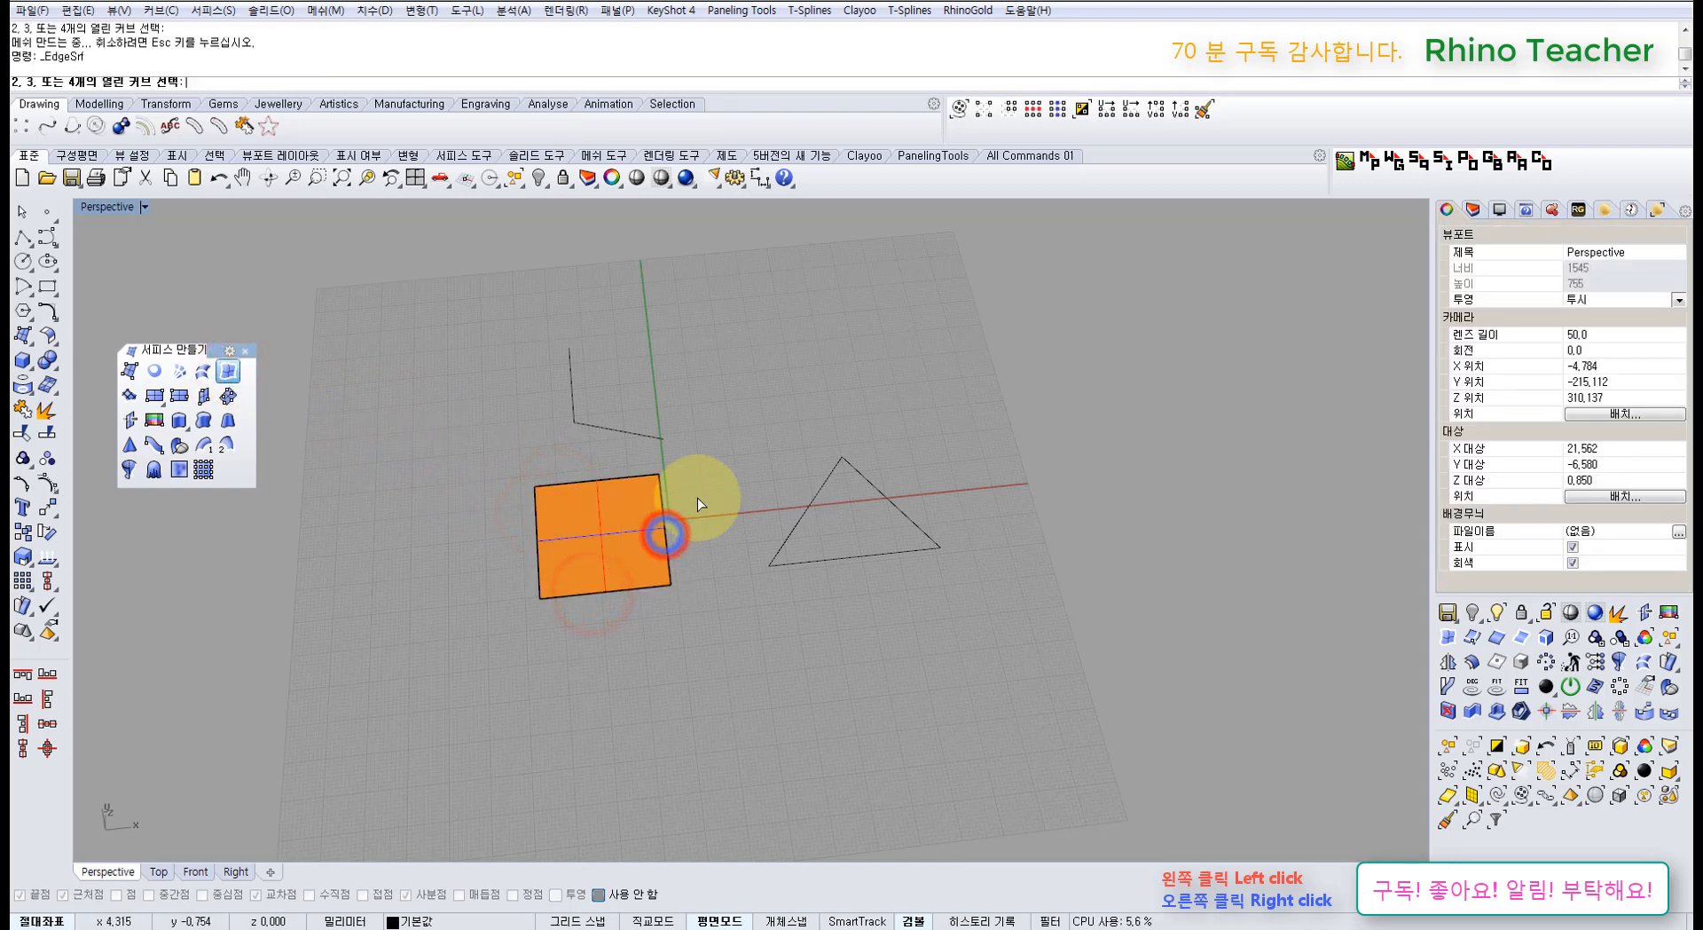
pyautogui.click(905, 568)
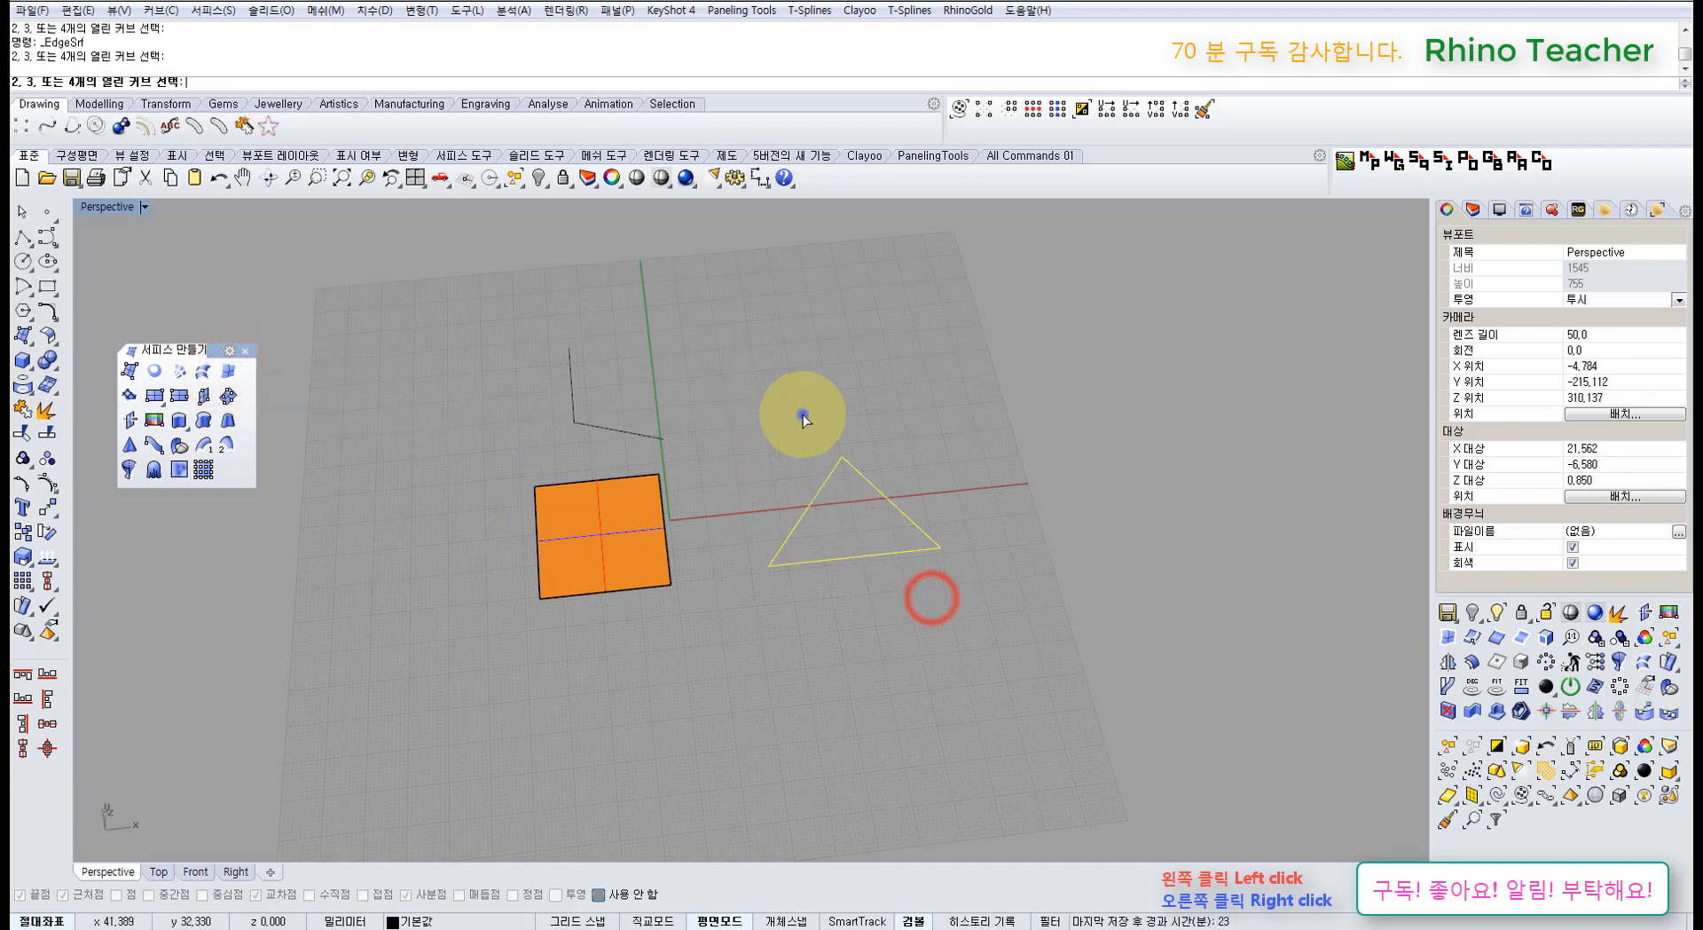
# Step: Lift the triangle surface off its outline with the gumball, then delete it
pyautogui.moveTo(854, 525); pyautogui.dragTo(896, 403)
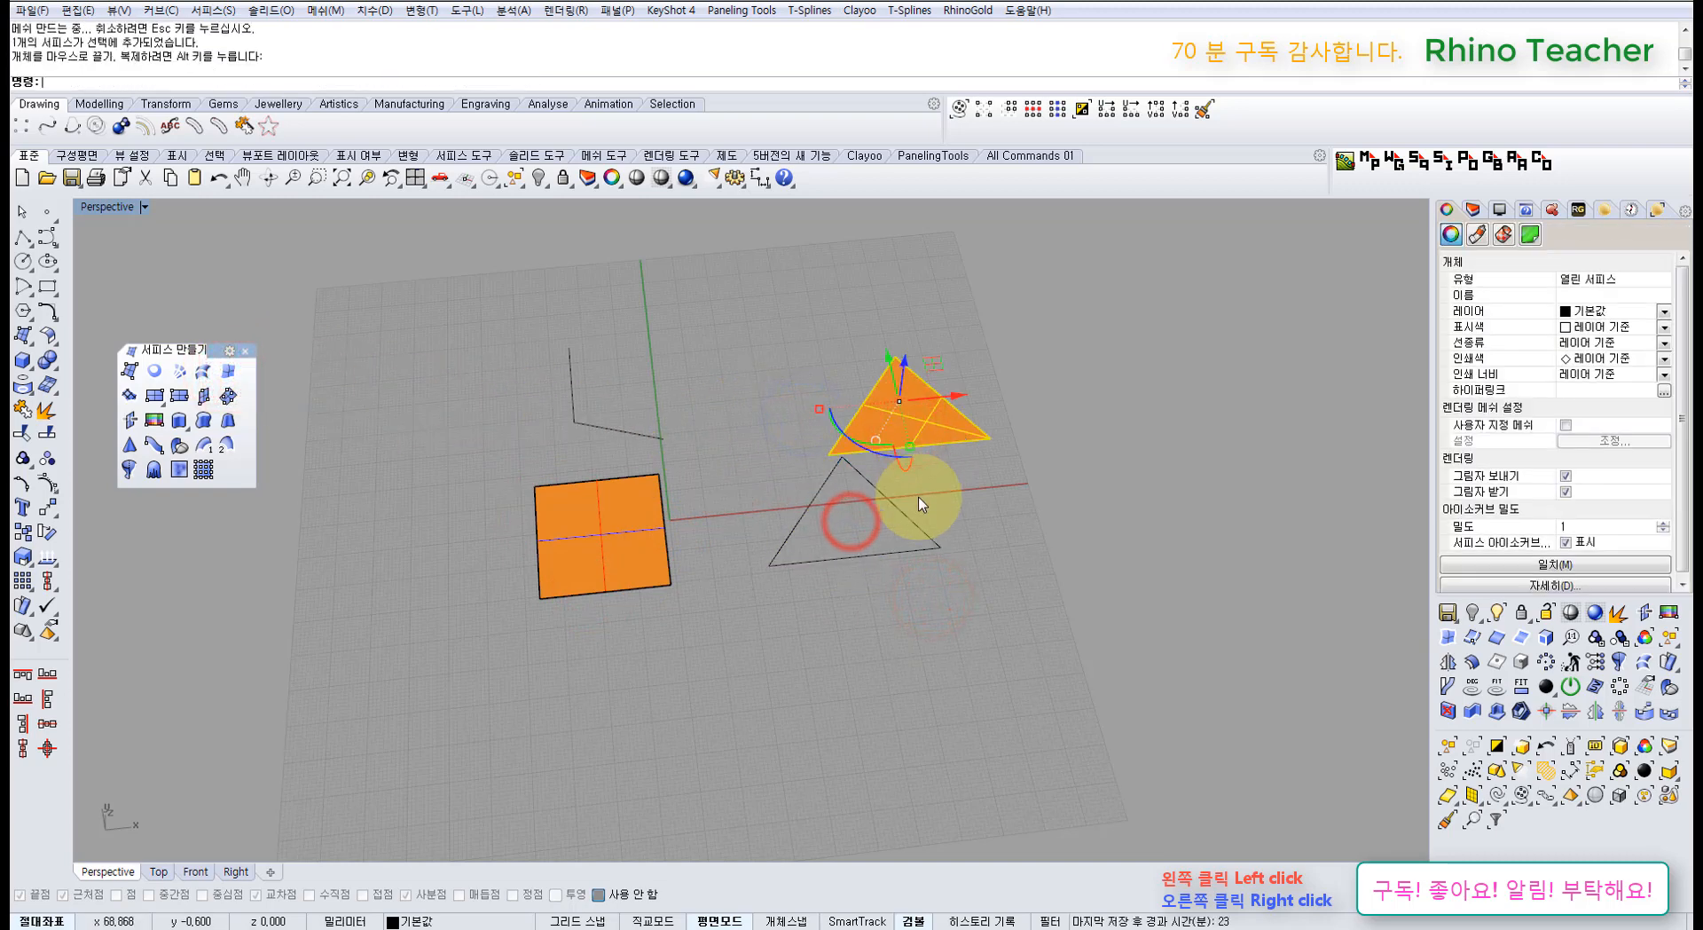
pyautogui.press('F10')
pyautogui.click(920, 427)
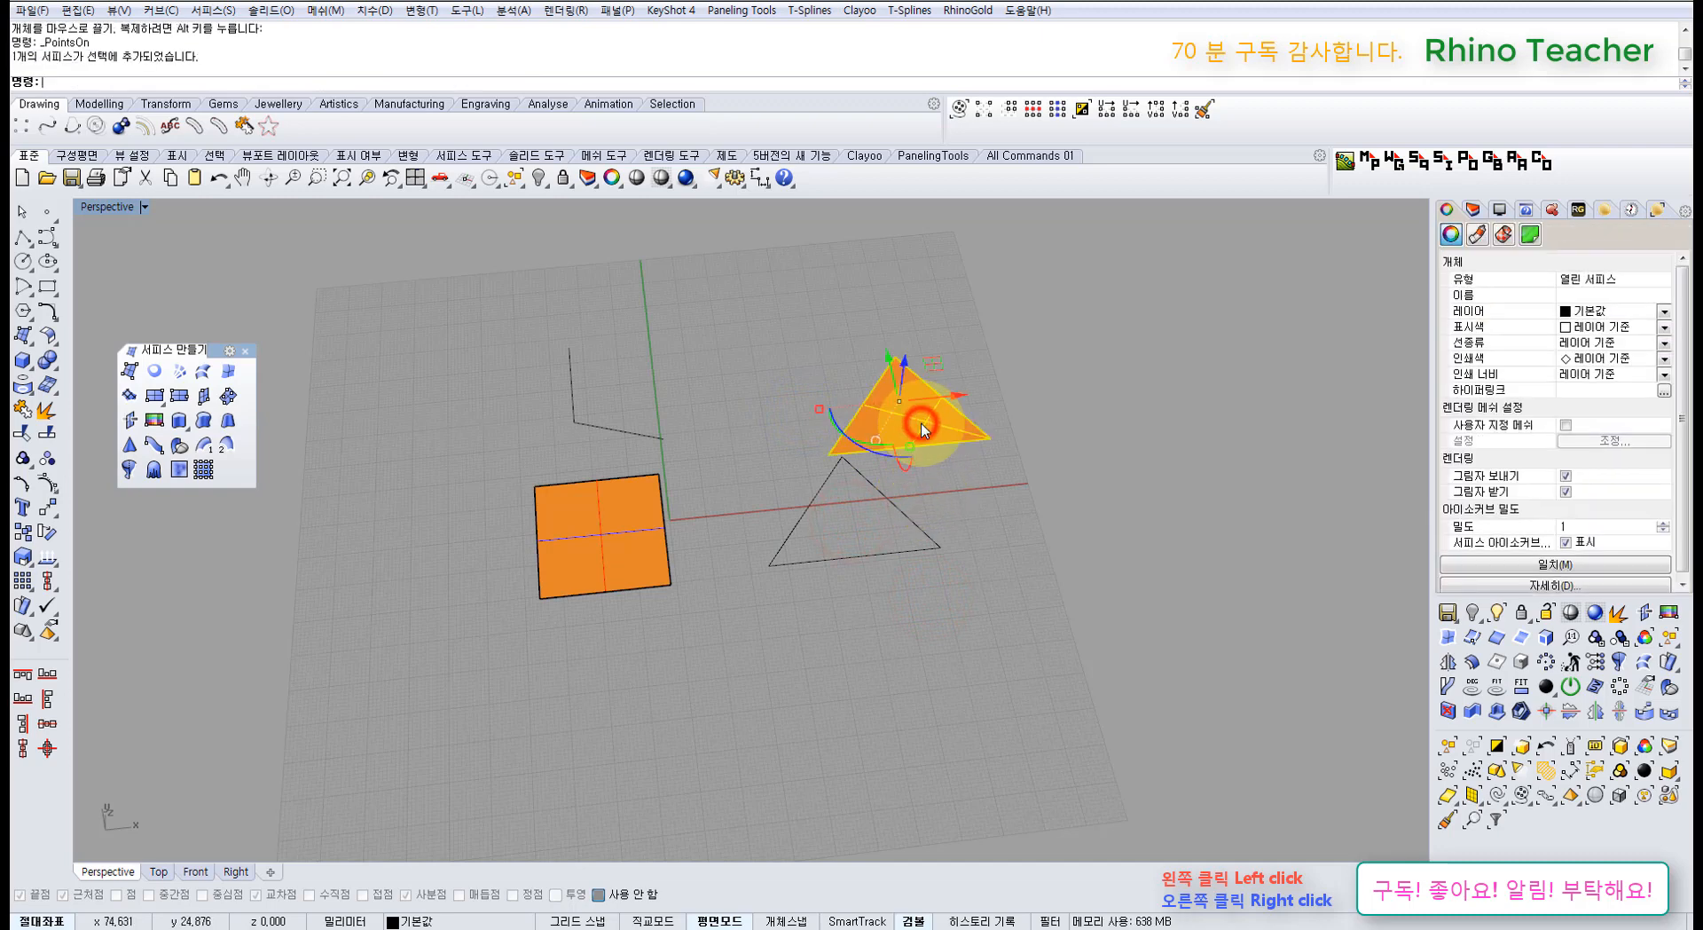
pyautogui.press('Delete')
pyautogui.moveTo(958, 581); pyautogui.dragTo(783, 475)
pyautogui.scroll(3, 942, 468)
pyautogui.moveTo(938, 460); pyautogui.dragTo(951, 464, button='right')
pyautogui.click(951, 466)
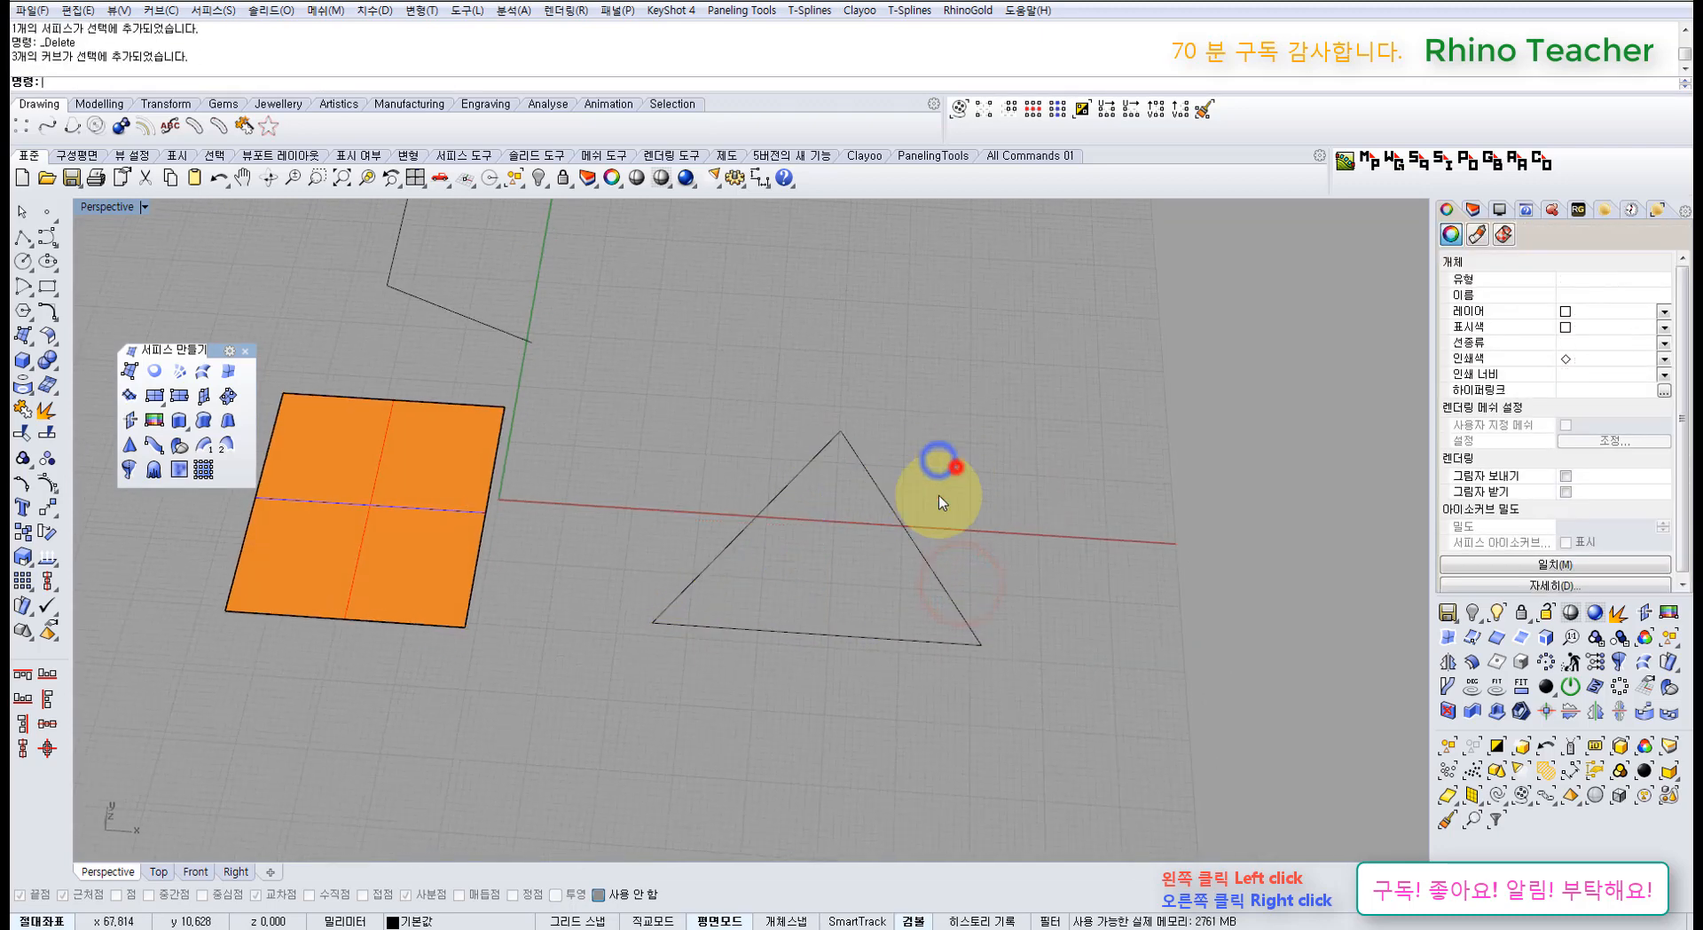
pyautogui.moveTo(859, 666); pyautogui.dragTo(801, 582)
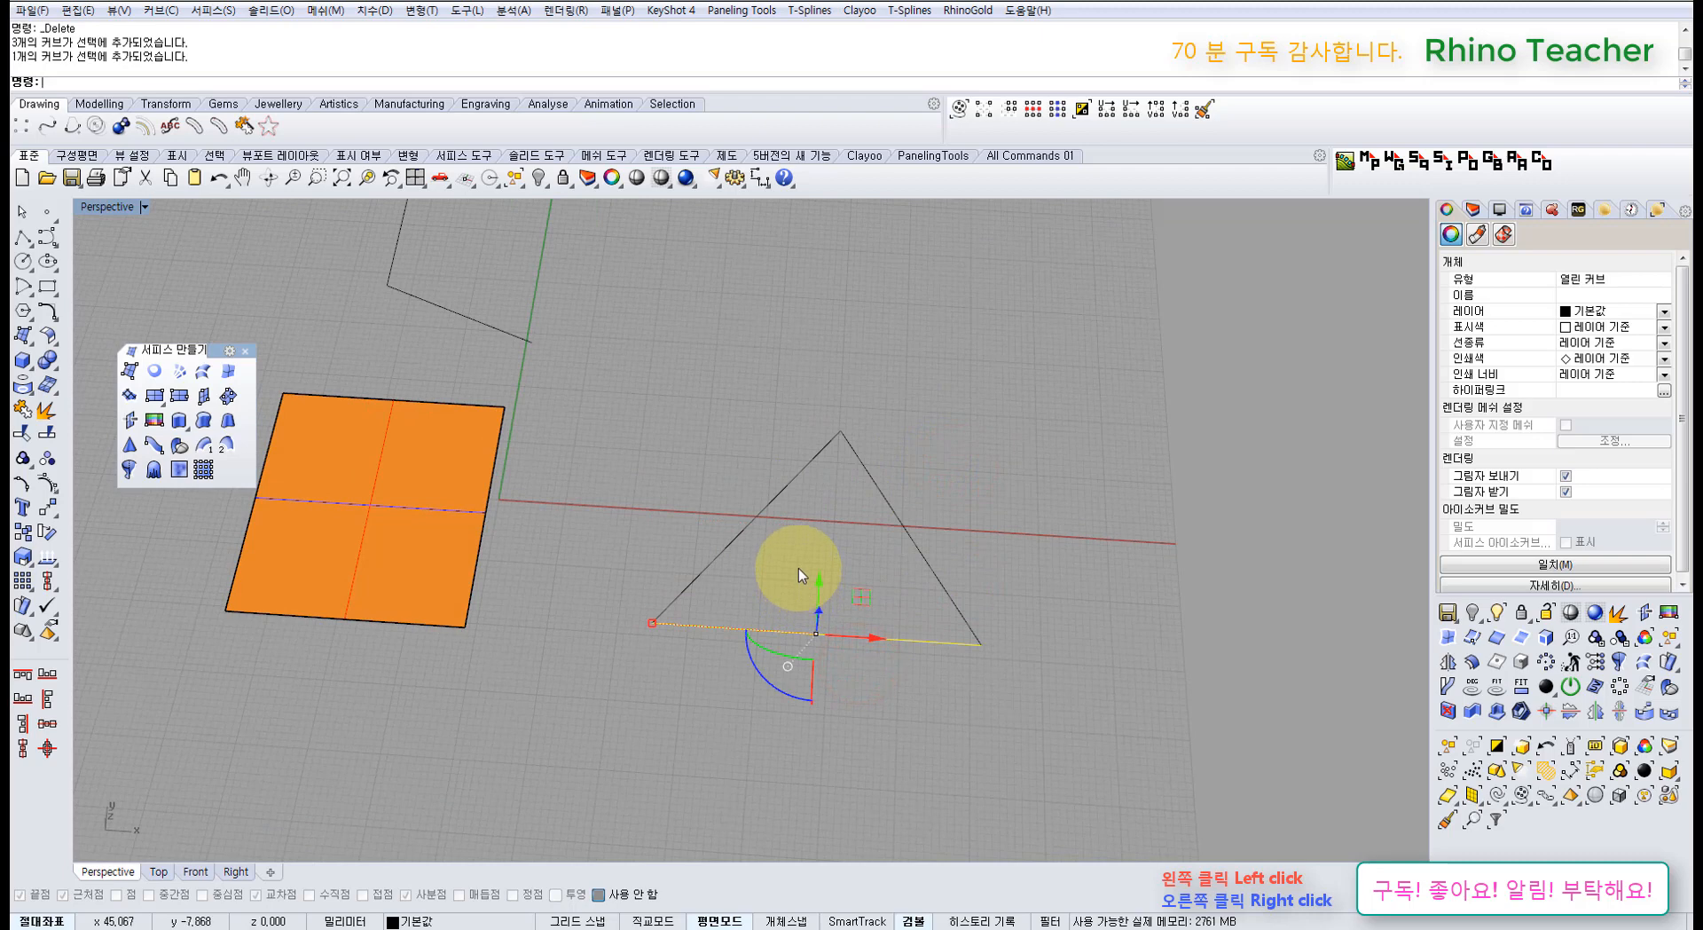
pyautogui.click(657, 433)
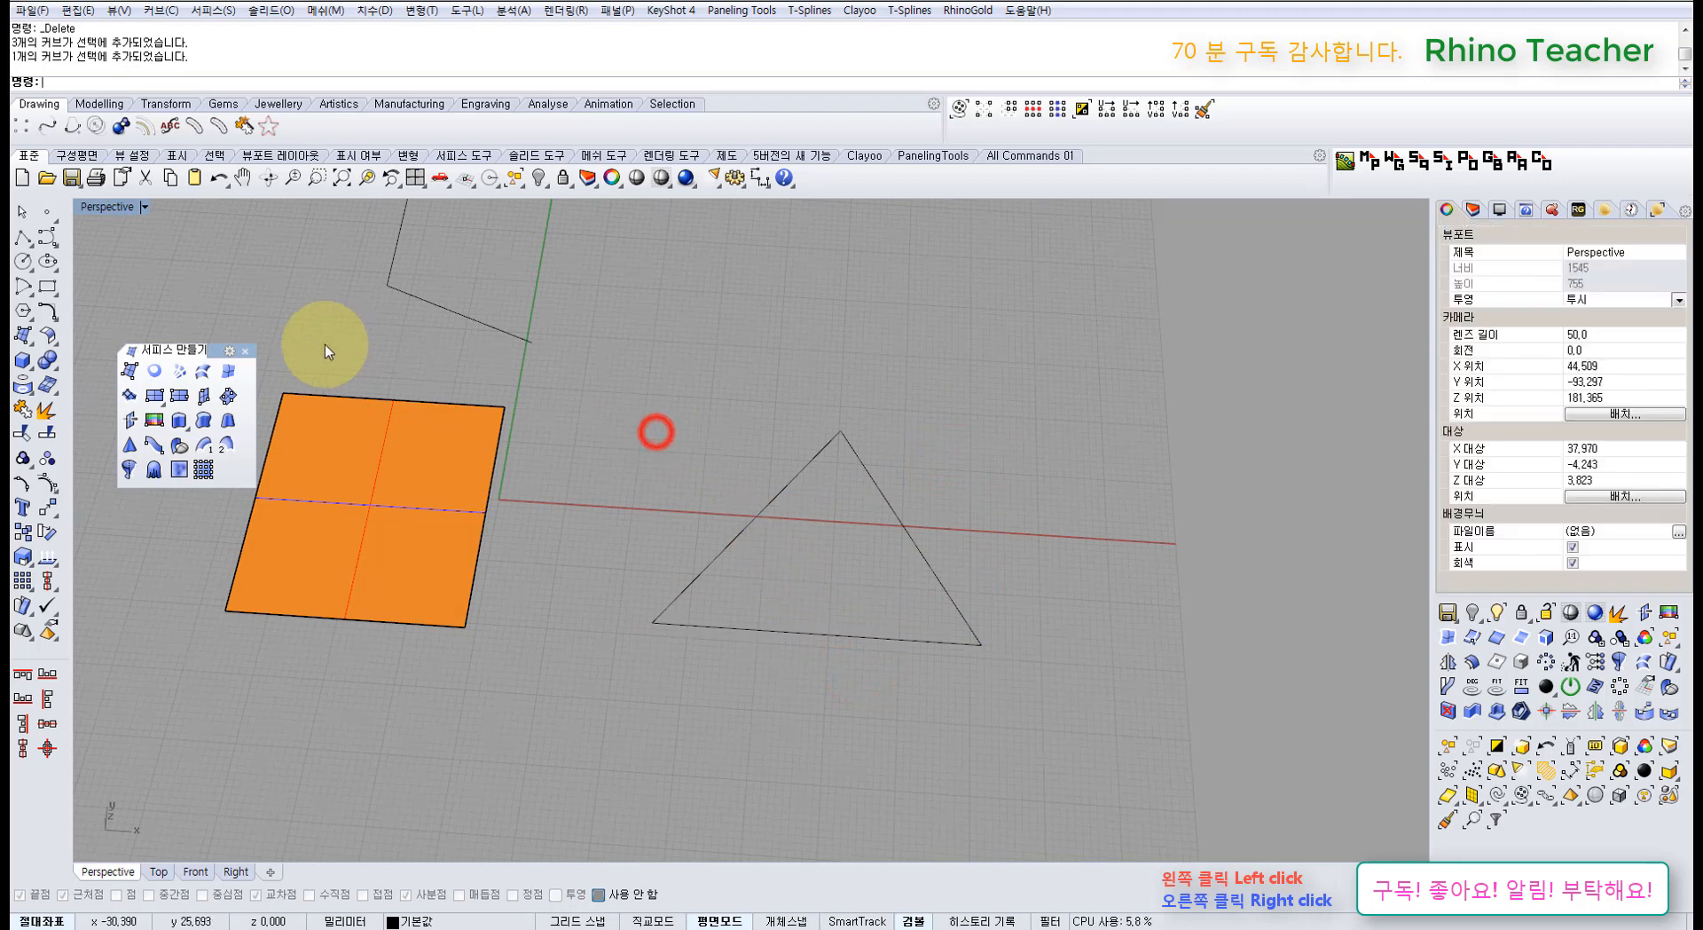
# Step: Build an edge surface from the triangle's bottom, left and right edges and lift it off the outline
pyautogui.click(786, 635)
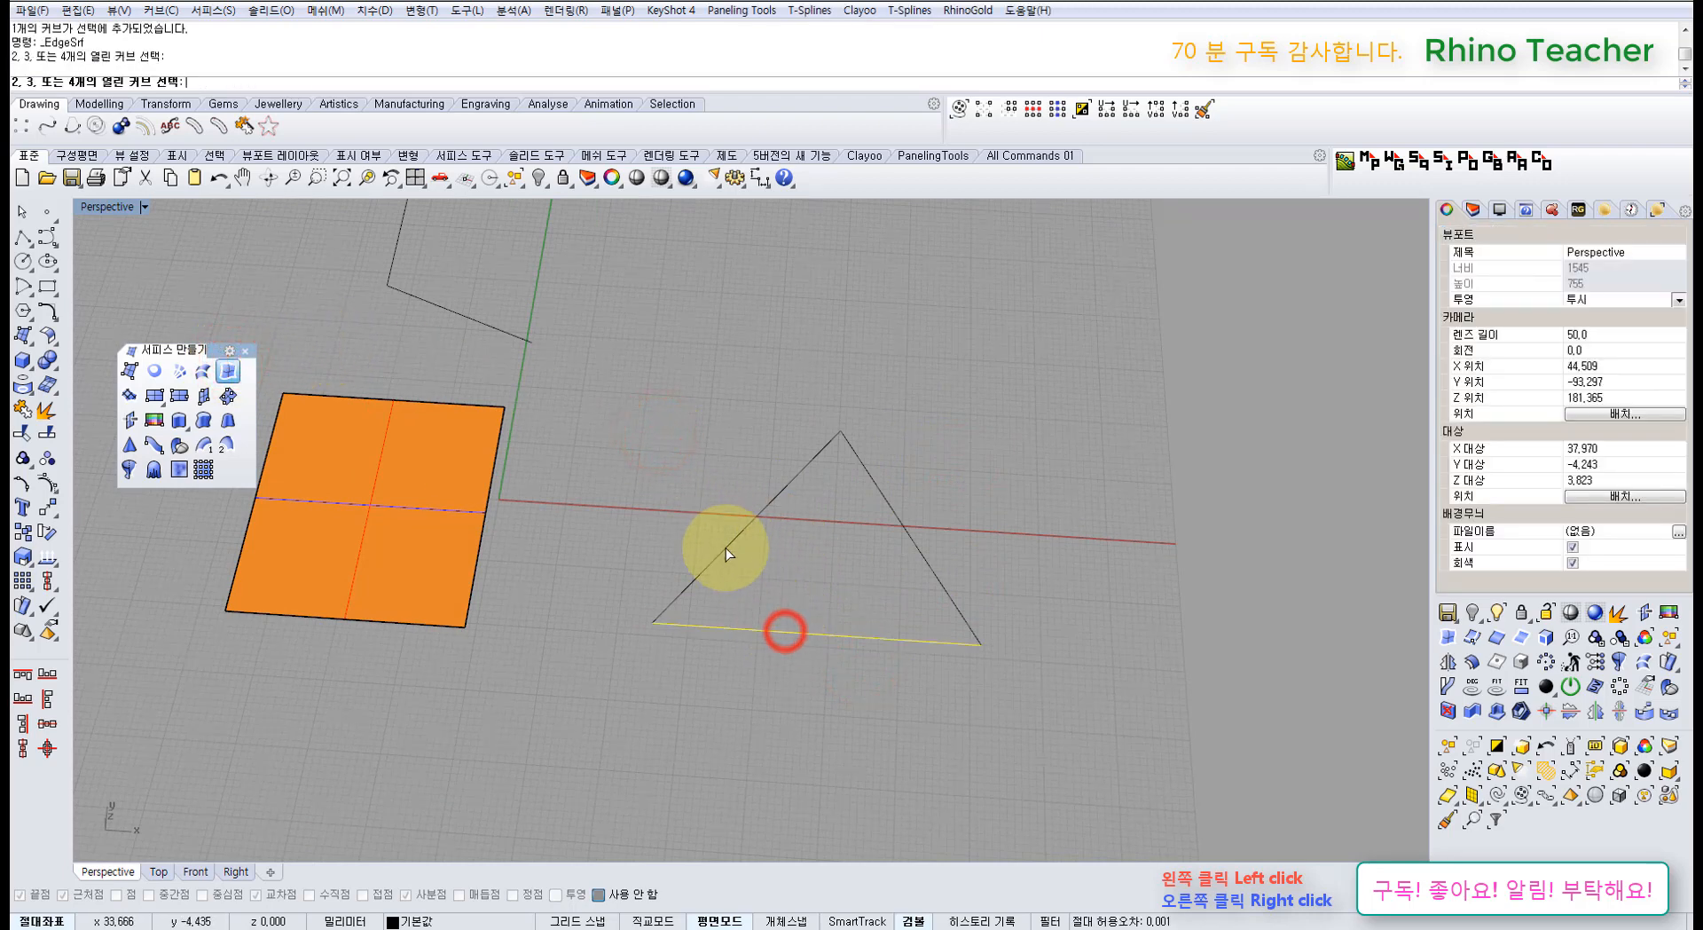
pyautogui.click(725, 546)
pyautogui.click(912, 527)
pyautogui.rightClick(912, 532)
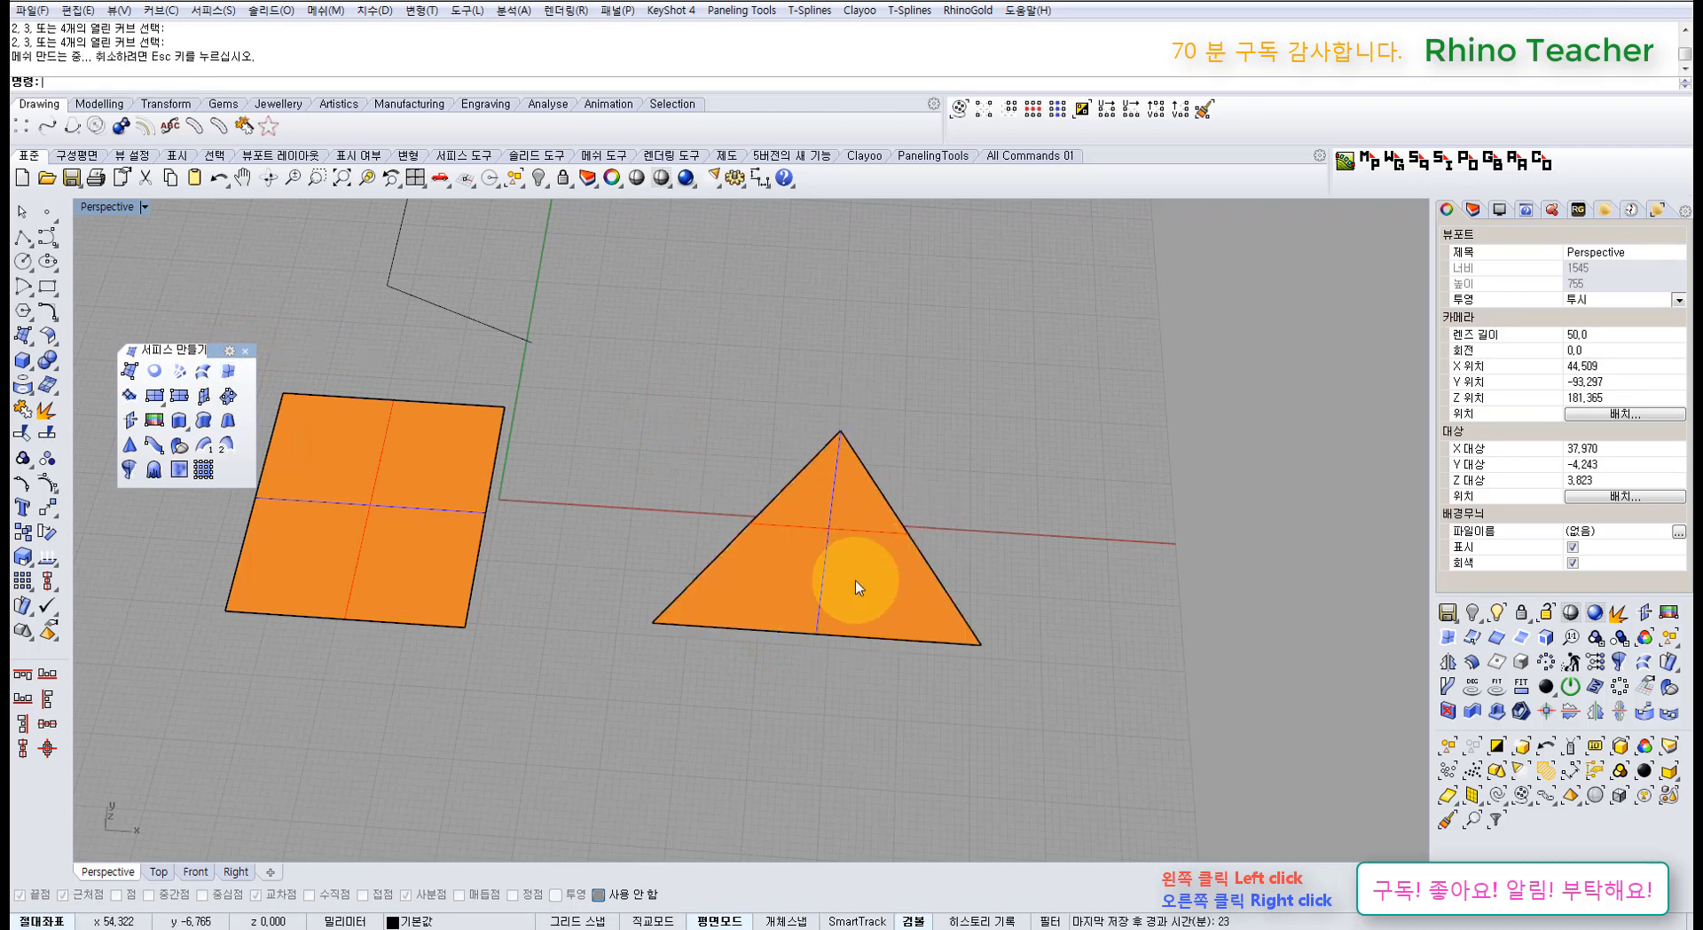
pyautogui.moveTo(853, 581); pyautogui.dragTo(952, 367)
pyautogui.click(1021, 484)
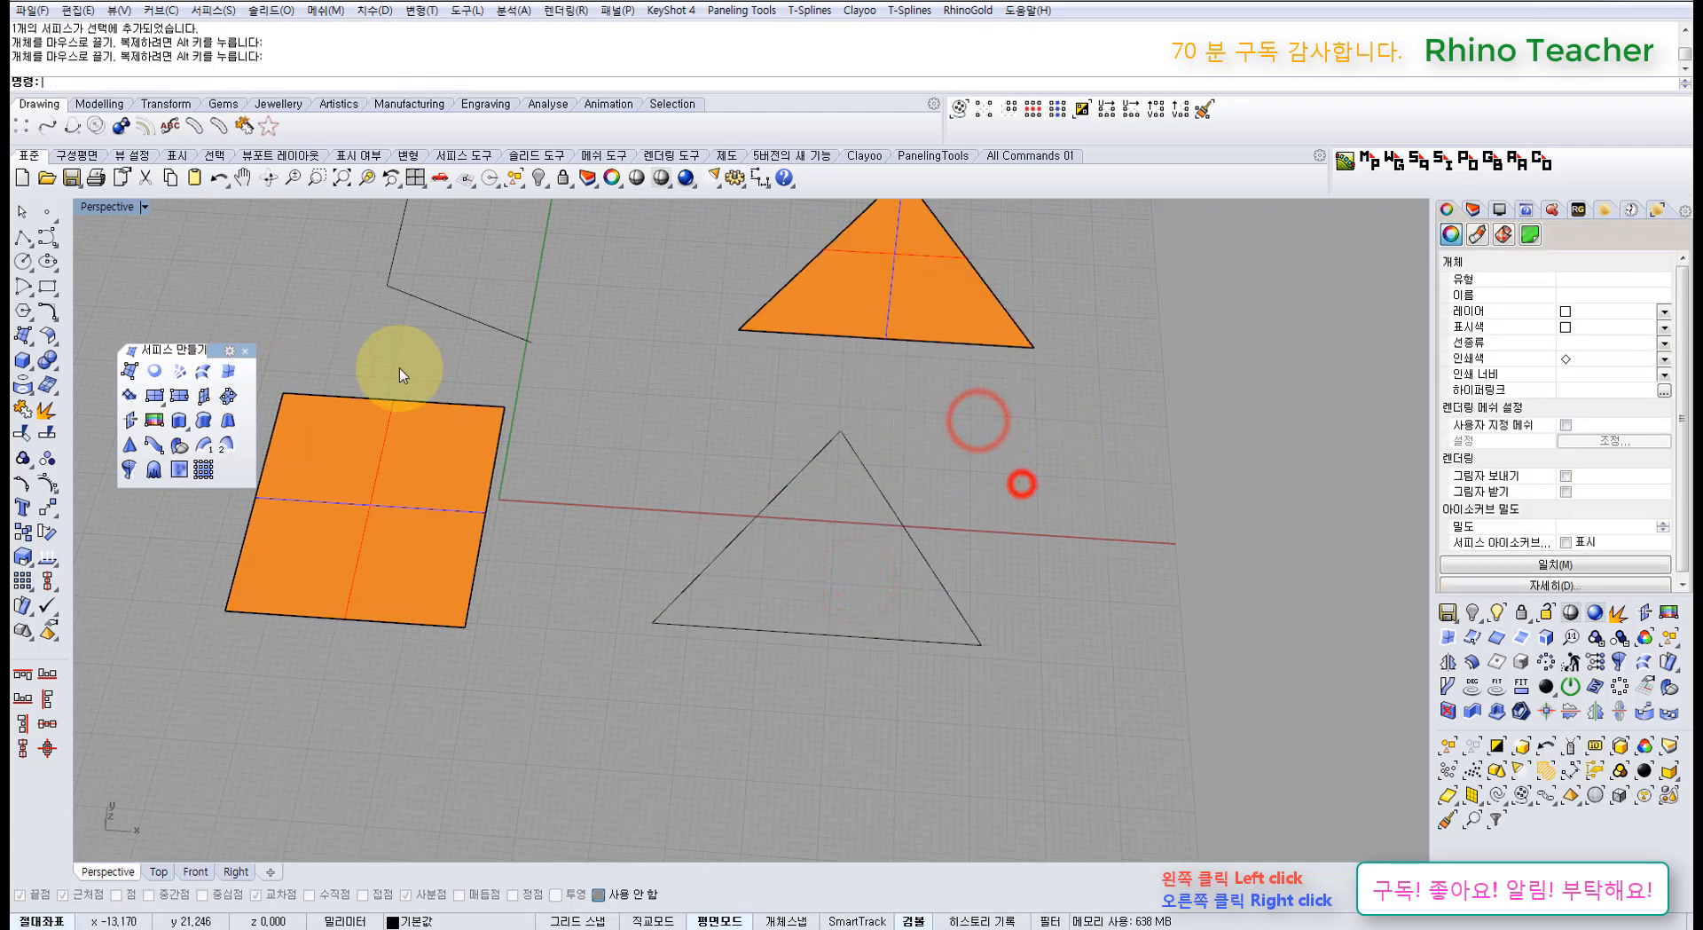
# Step: Build another triangle edge surface and move it to the right of the outline
pyautogui.click(233, 368)
pyautogui.click(899, 534)
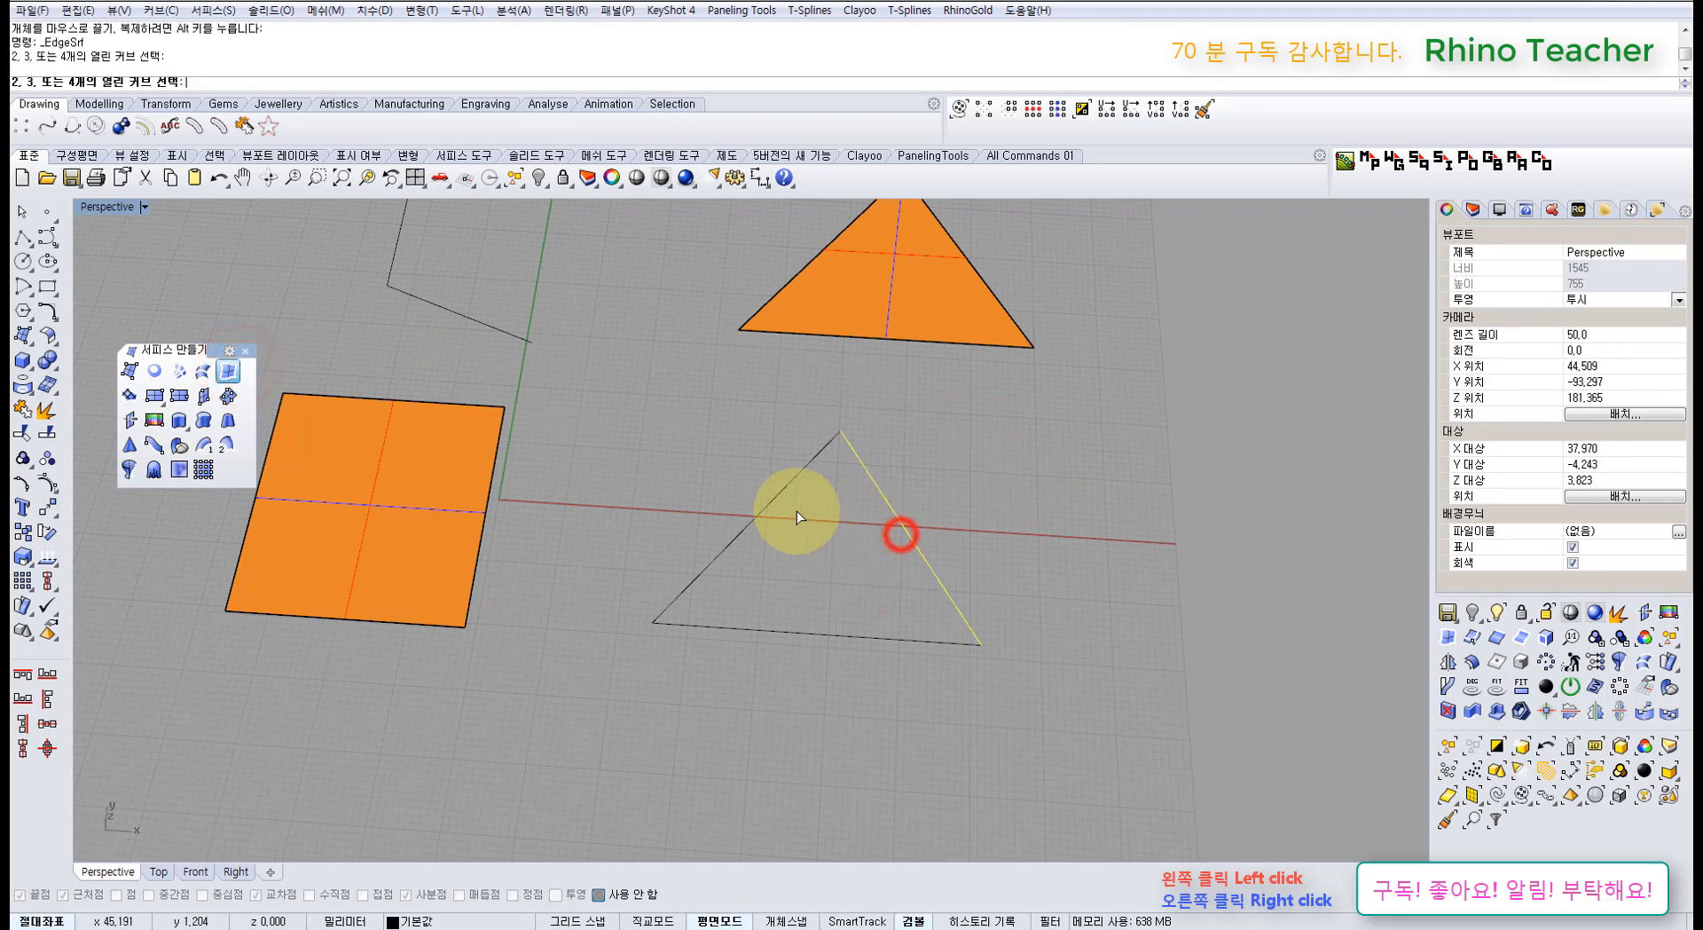
pyautogui.click(768, 502)
pyautogui.click(811, 635)
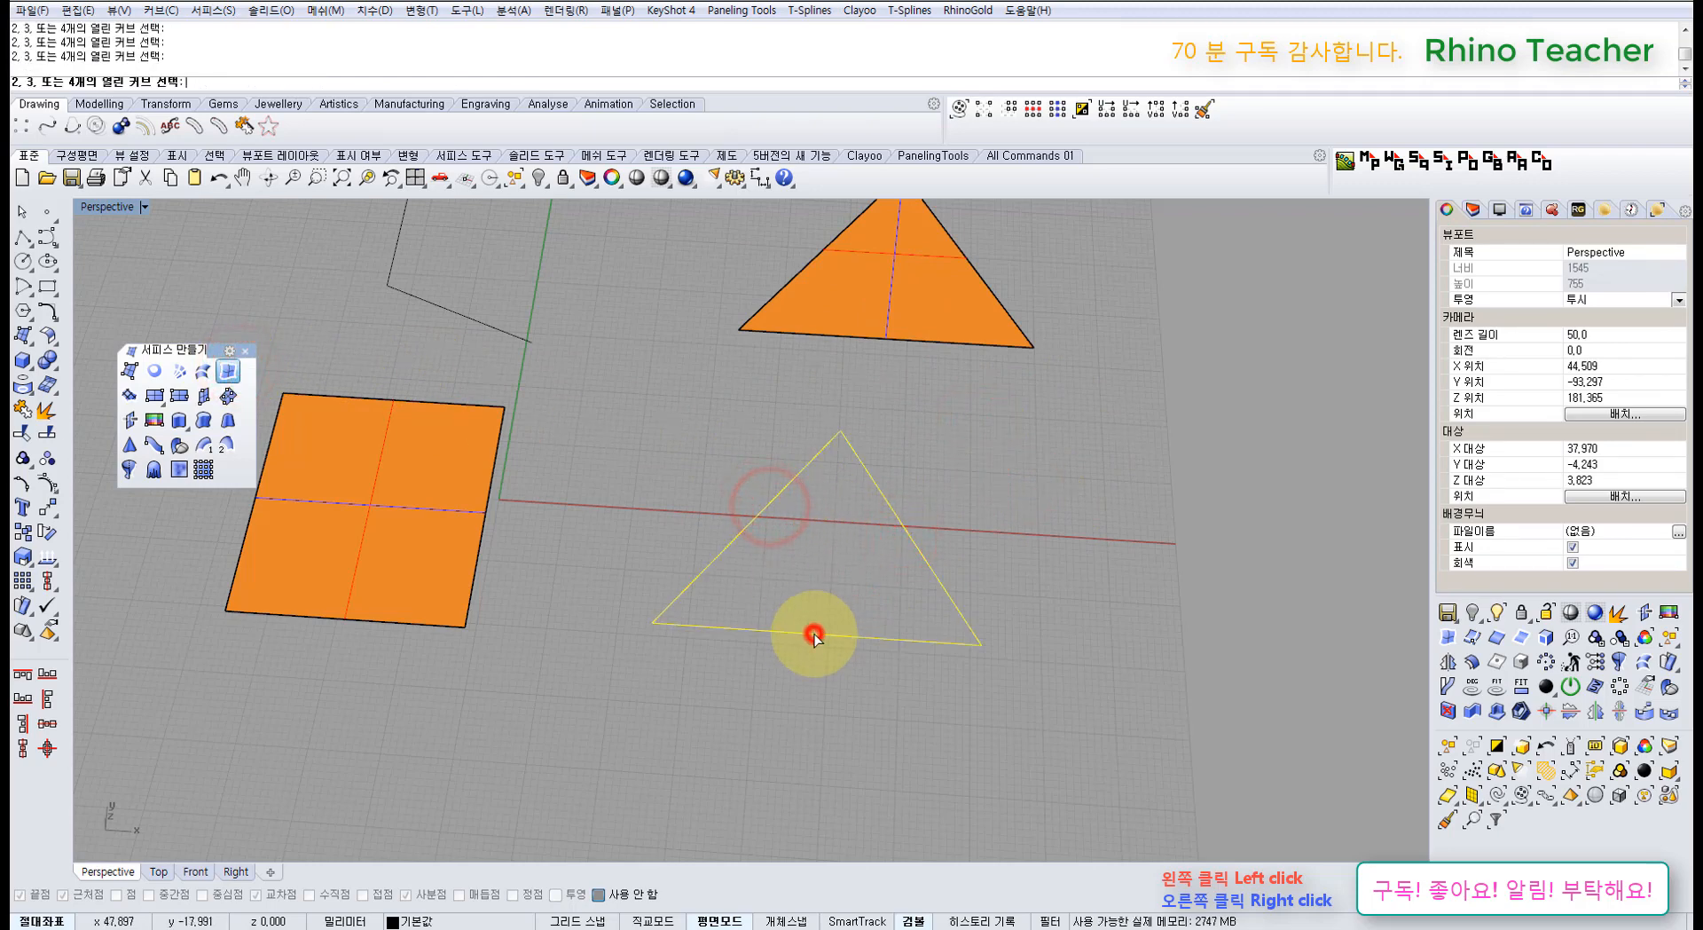
pyautogui.moveTo(833, 544); pyautogui.dragTo(1157, 477)
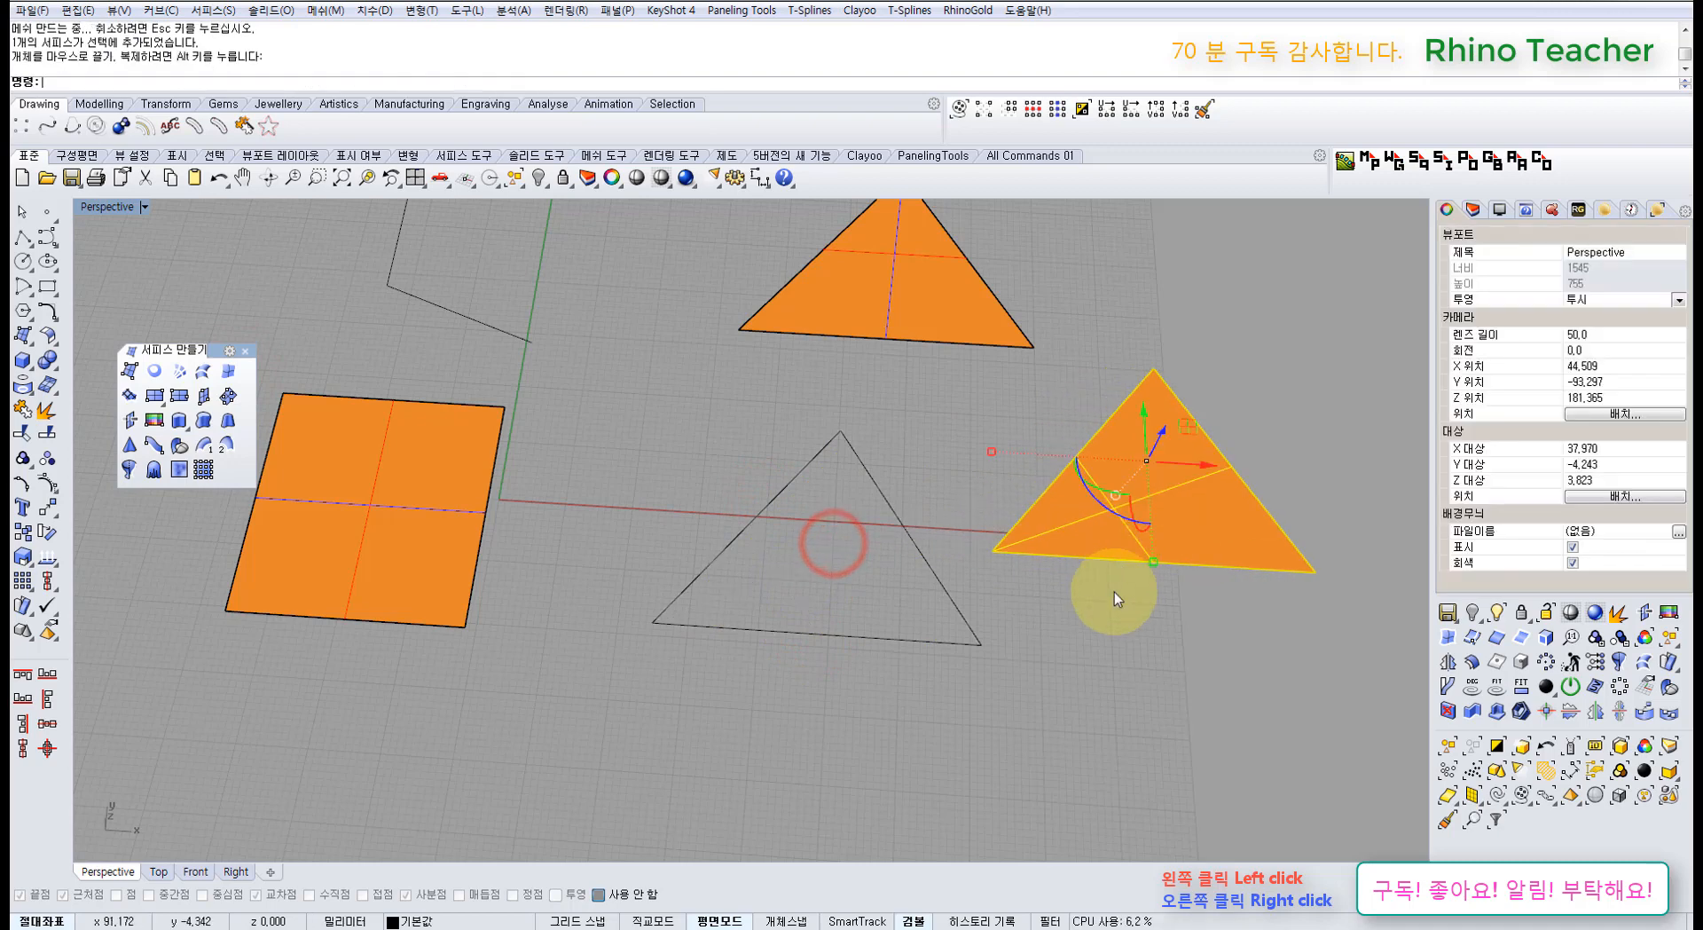
pyautogui.click(1114, 619)
# Step: Delete both triangle surfaces, leaving only the triangle outline curves
pyautogui.click(1143, 506)
pyautogui.press('Delete')
pyautogui.moveTo(929, 297); pyautogui.dragTo(856, 568)
pyautogui.press('Delete')
pyautogui.moveTo(831, 681); pyautogui.dragTo(792, 614)
pyautogui.click(915, 696)
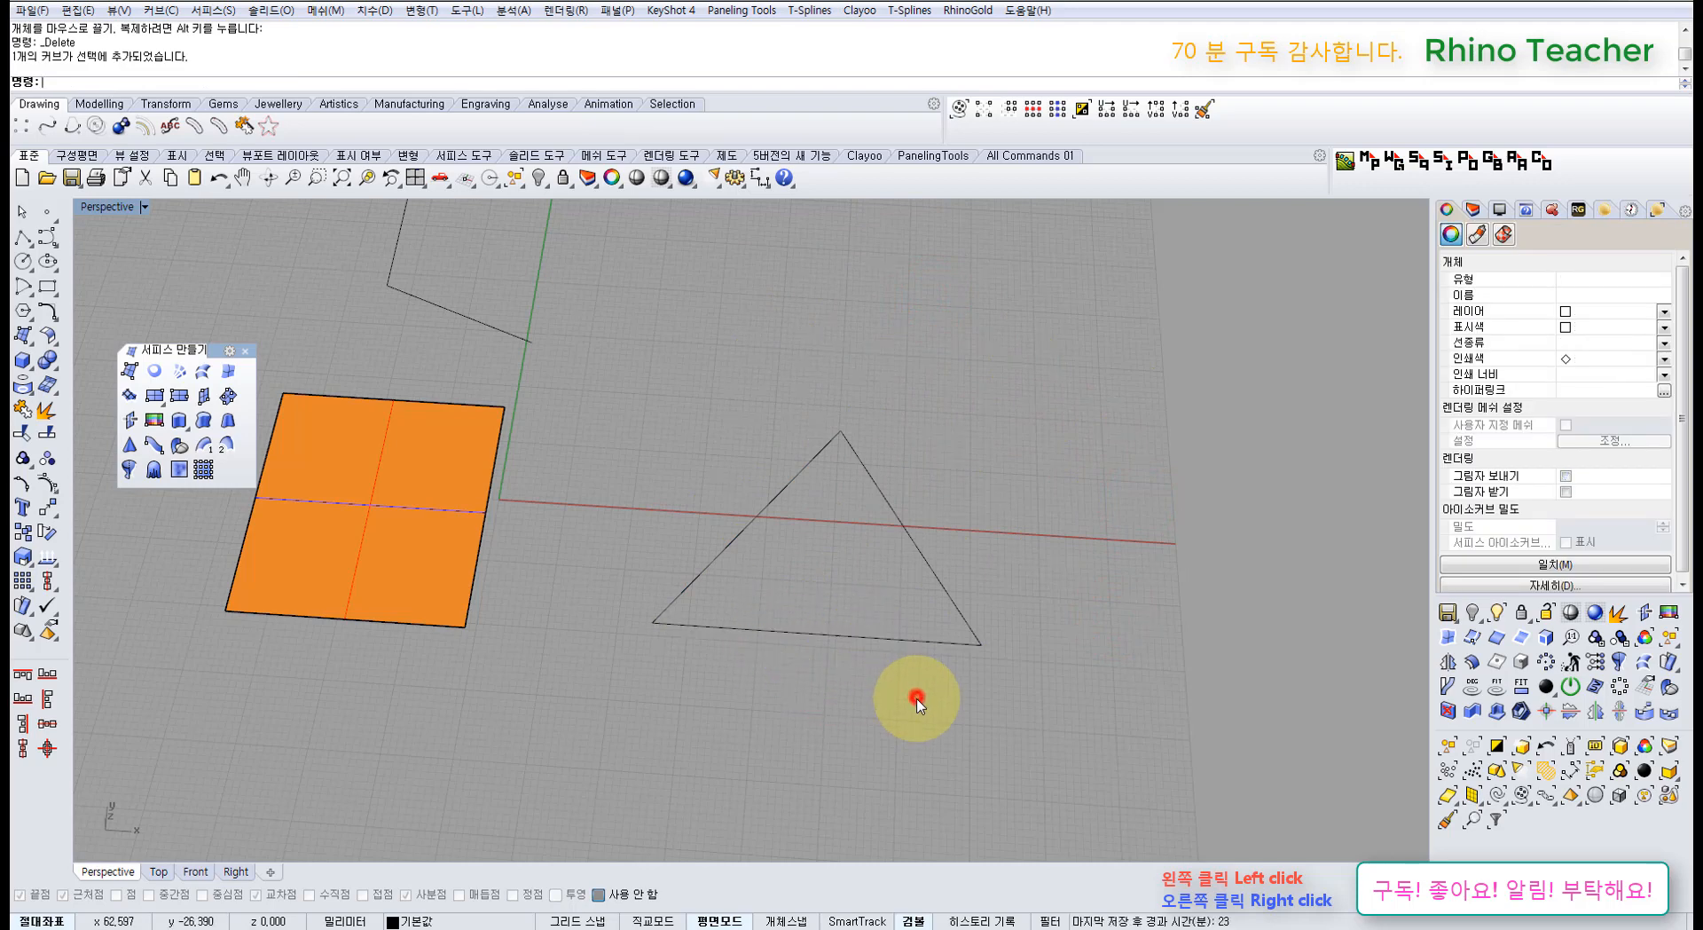
pyautogui.moveTo(854, 666); pyautogui.dragTo(850, 639, button='right')
pyautogui.moveTo(714, 601); pyautogui.dragTo(724, 588, button='right')
# Step: Delete the square surface, maximize the Top view, and move the slanted line away from the vertical line
pyautogui.click(406, 521)
pyautogui.moveTo(417, 518); pyautogui.dragTo(511, 342, button='right')
pyautogui.press('Delete')
pyautogui.hotkey('ctrl', 'F1')
pyautogui.moveTo(636, 435); pyautogui.dragTo(594, 475)
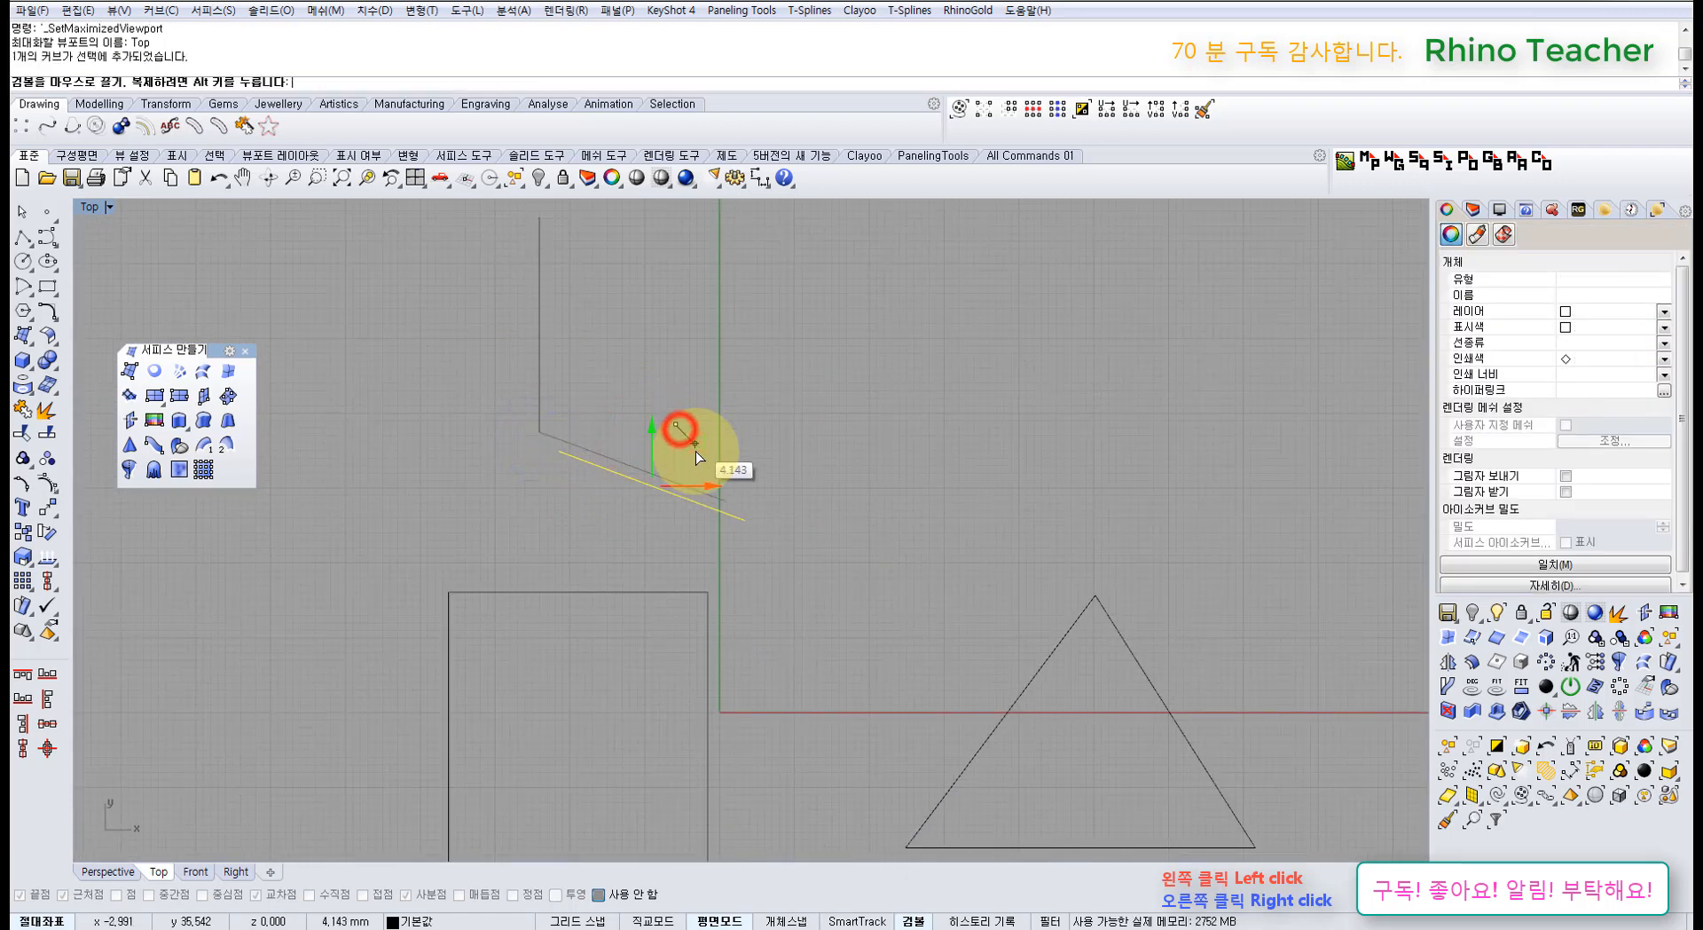
pyautogui.moveTo(695, 451); pyautogui.dragTo(688, 450)
pyautogui.moveTo(750, 589); pyautogui.dragTo(802, 443, button='right')
pyautogui.click(863, 483)
# Step: Pull the rectangle's left, bottom, right and top edges outward so its corners no longer touch
pyautogui.moveTo(635, 574); pyautogui.dragTo(474, 532)
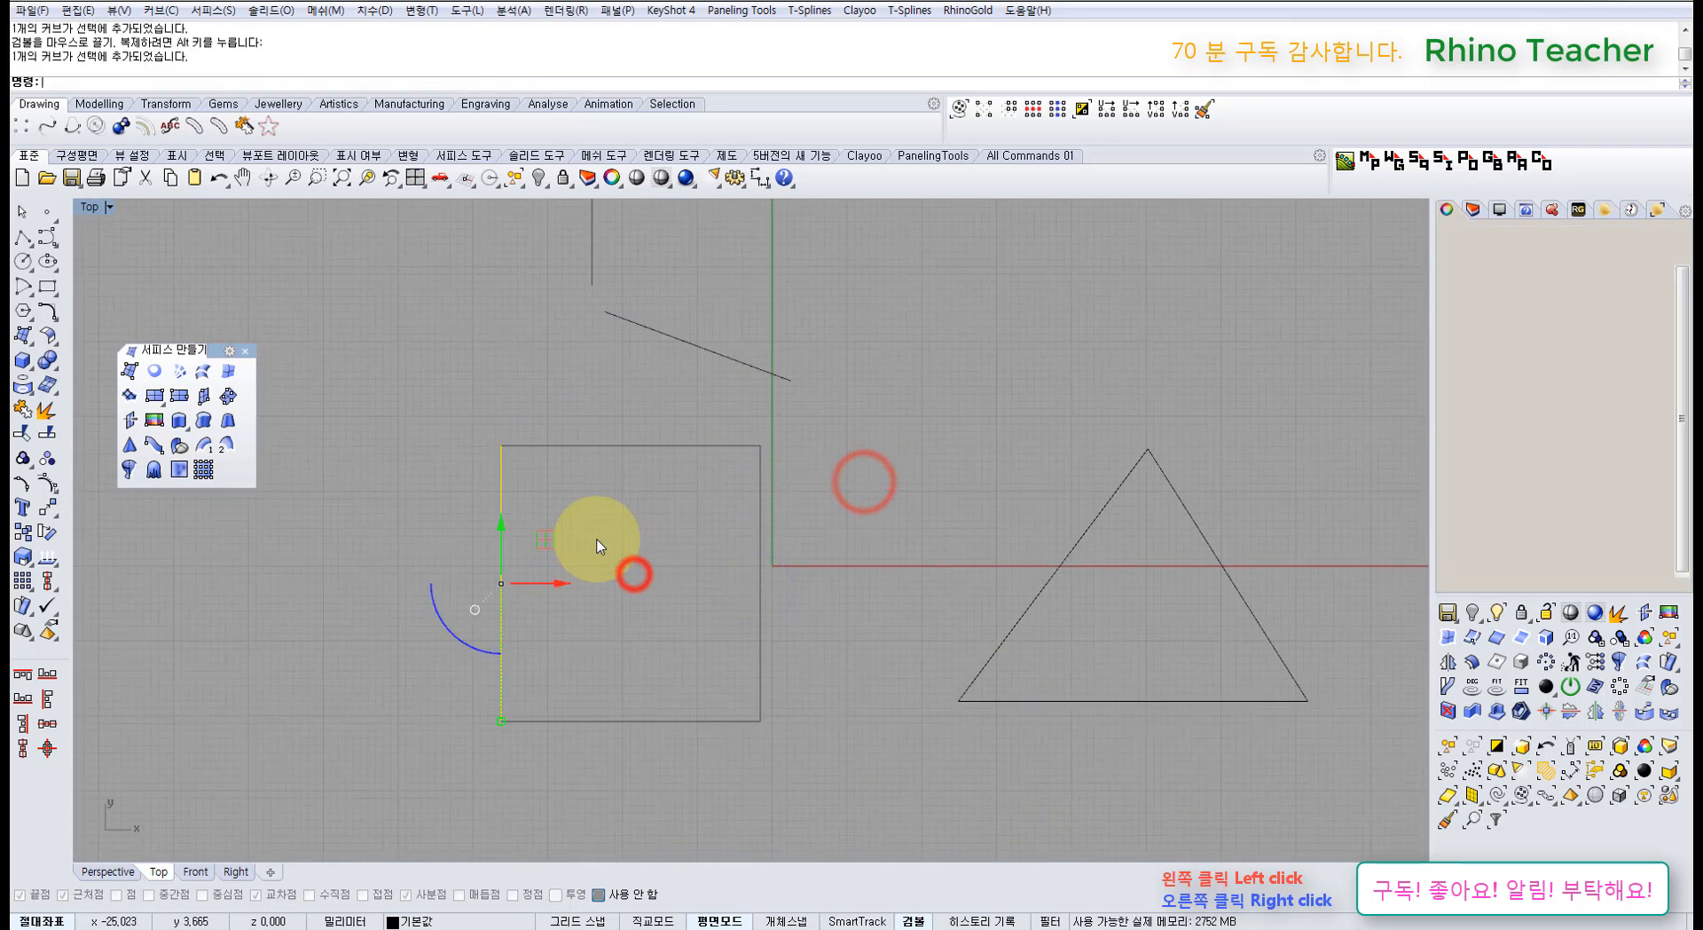
pyautogui.moveTo(566, 580); pyautogui.dragTo(539, 579)
pyautogui.click(641, 573)
pyautogui.moveTo(663, 623); pyautogui.dragTo(623, 551, button='right')
pyautogui.moveTo(625, 577); pyautogui.dragTo(592, 640)
pyautogui.moveTo(776, 556); pyautogui.dragTo(669, 519)
pyautogui.moveTo(773, 513); pyautogui.dragTo(806, 524)
pyautogui.moveTo(627, 434); pyautogui.dragTo(571, 348)
pyautogui.moveTo(570, 342); pyautogui.dragTo(579, 474, button='right')
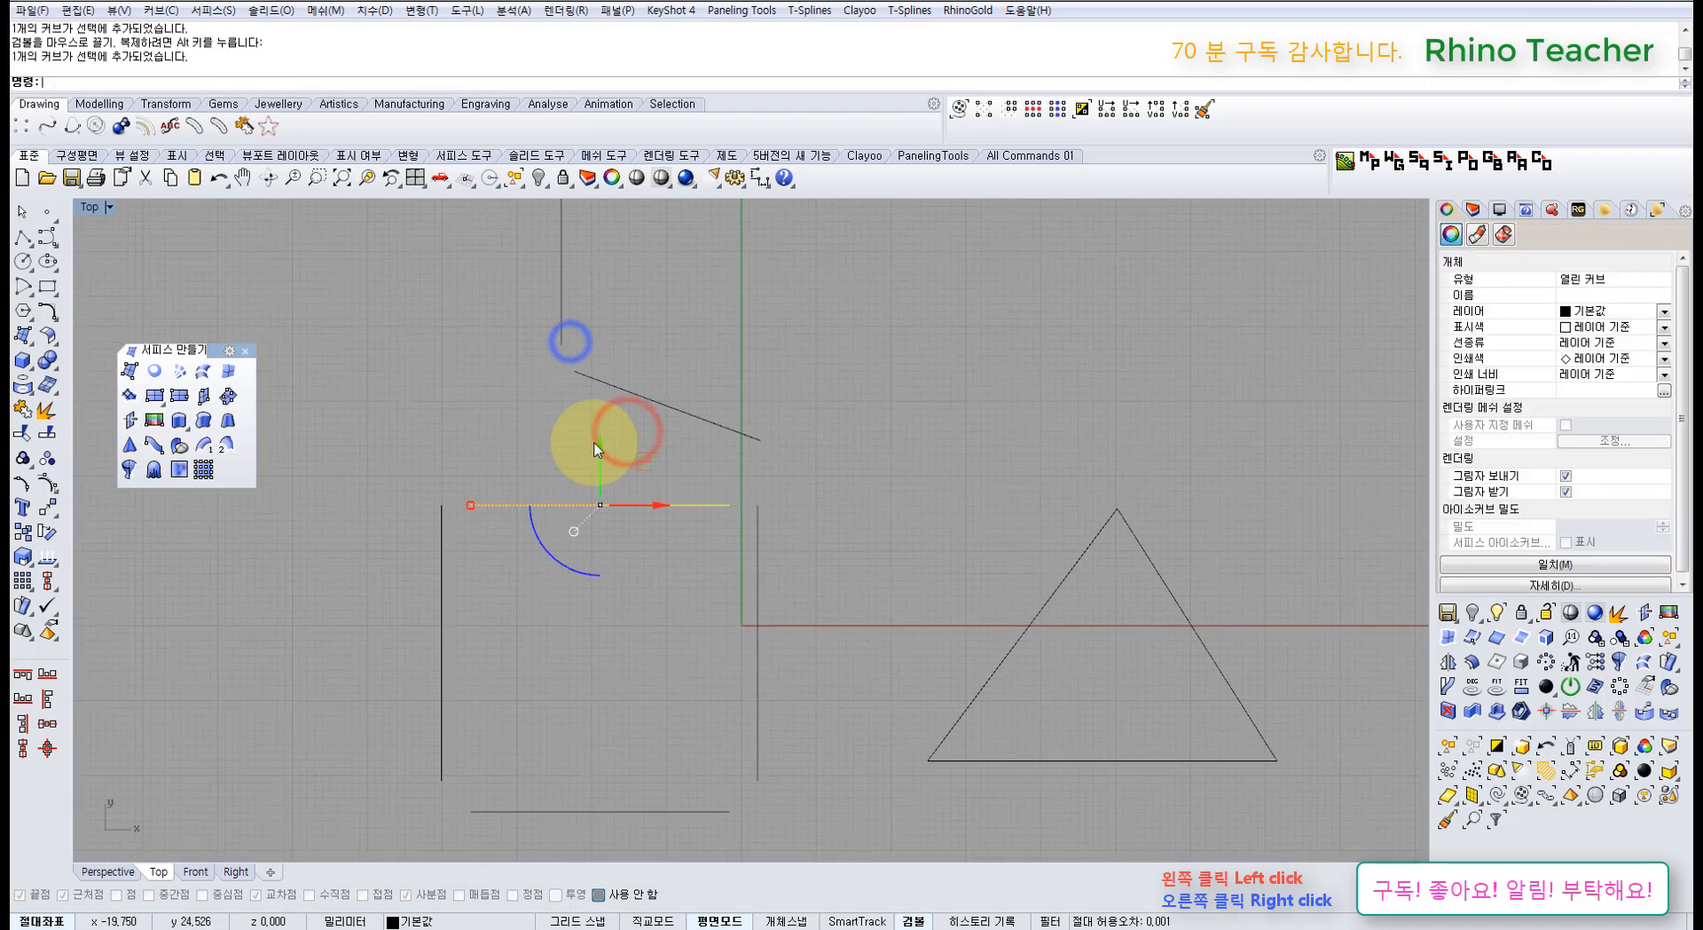
pyautogui.moveTo(599, 442); pyautogui.dragTo(593, 426)
pyautogui.click(810, 456)
# Step: Move the triangle's left and right sides outward to open gaps at its corners
pyautogui.moveTo(961, 497); pyautogui.dragTo(709, 436, button='right')
pyautogui.moveTo(872, 570); pyautogui.dragTo(760, 458)
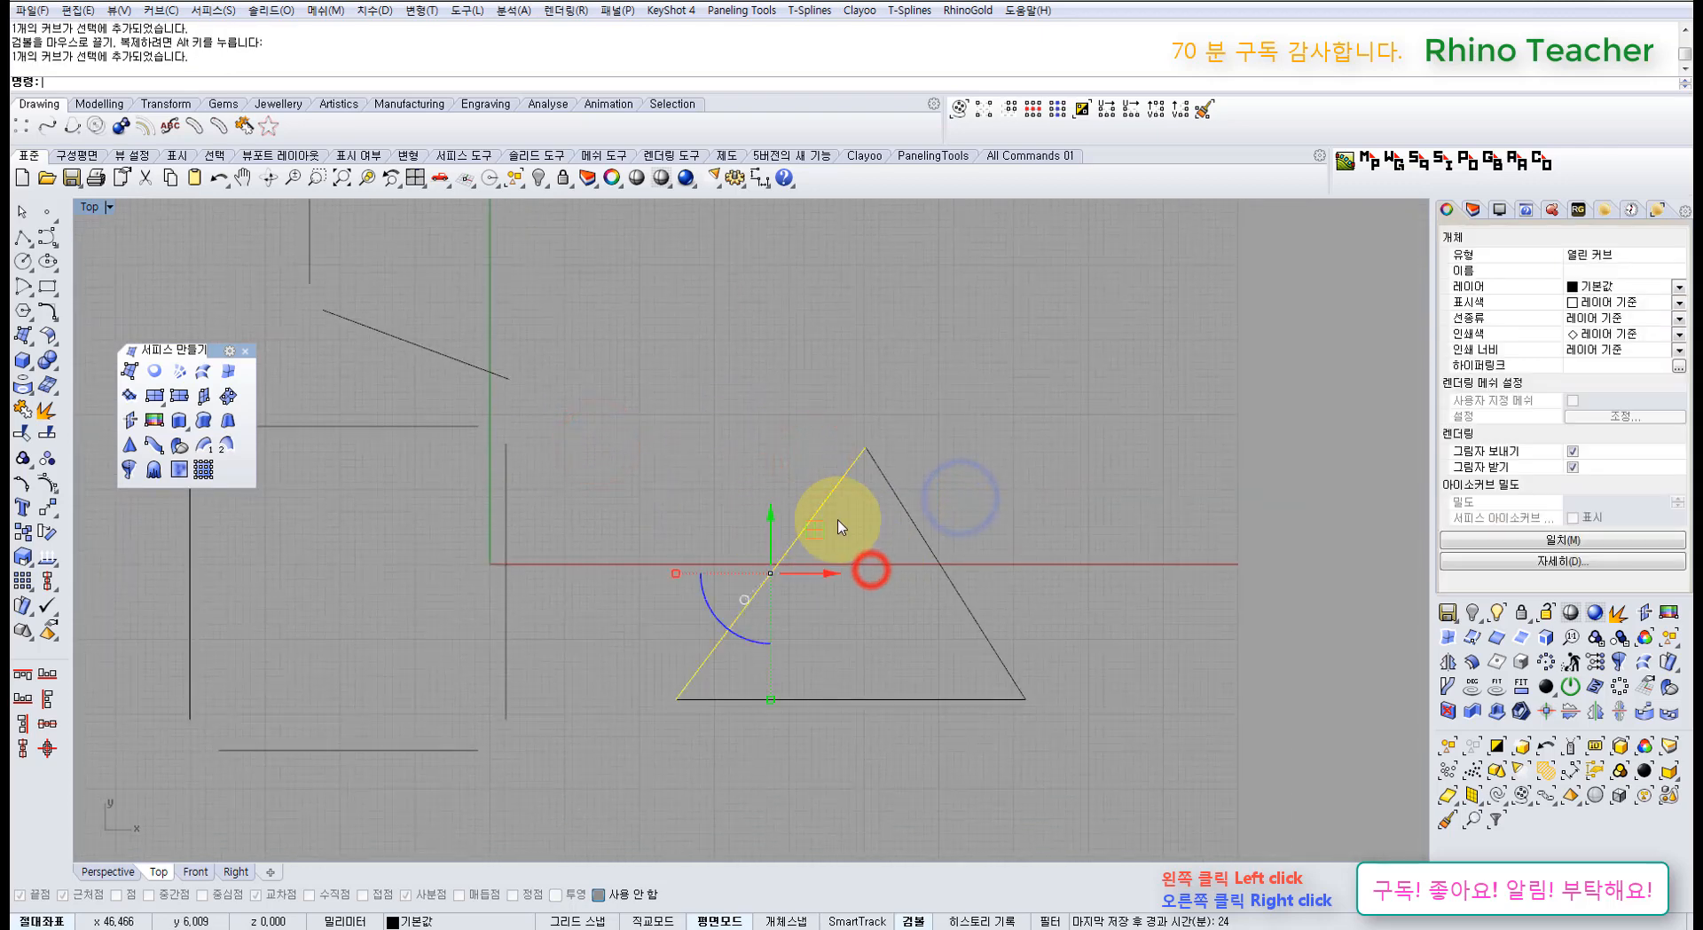
pyautogui.moveTo(820, 532); pyautogui.dragTo(794, 517)
pyautogui.click(865, 560)
pyautogui.moveTo(967, 553); pyautogui.dragTo(996, 525)
pyautogui.click(1039, 475)
pyautogui.scroll(-4, 1036, 475)
pyautogui.moveTo(956, 459); pyautogui.dragTo(825, 523, button='right')
pyautogui.moveTo(627, 518); pyautogui.dragTo(781, 461, button='right')
pyautogui.click(228, 371)
pyautogui.moveTo(532, 368); pyautogui.dragTo(521, 437, button='right')
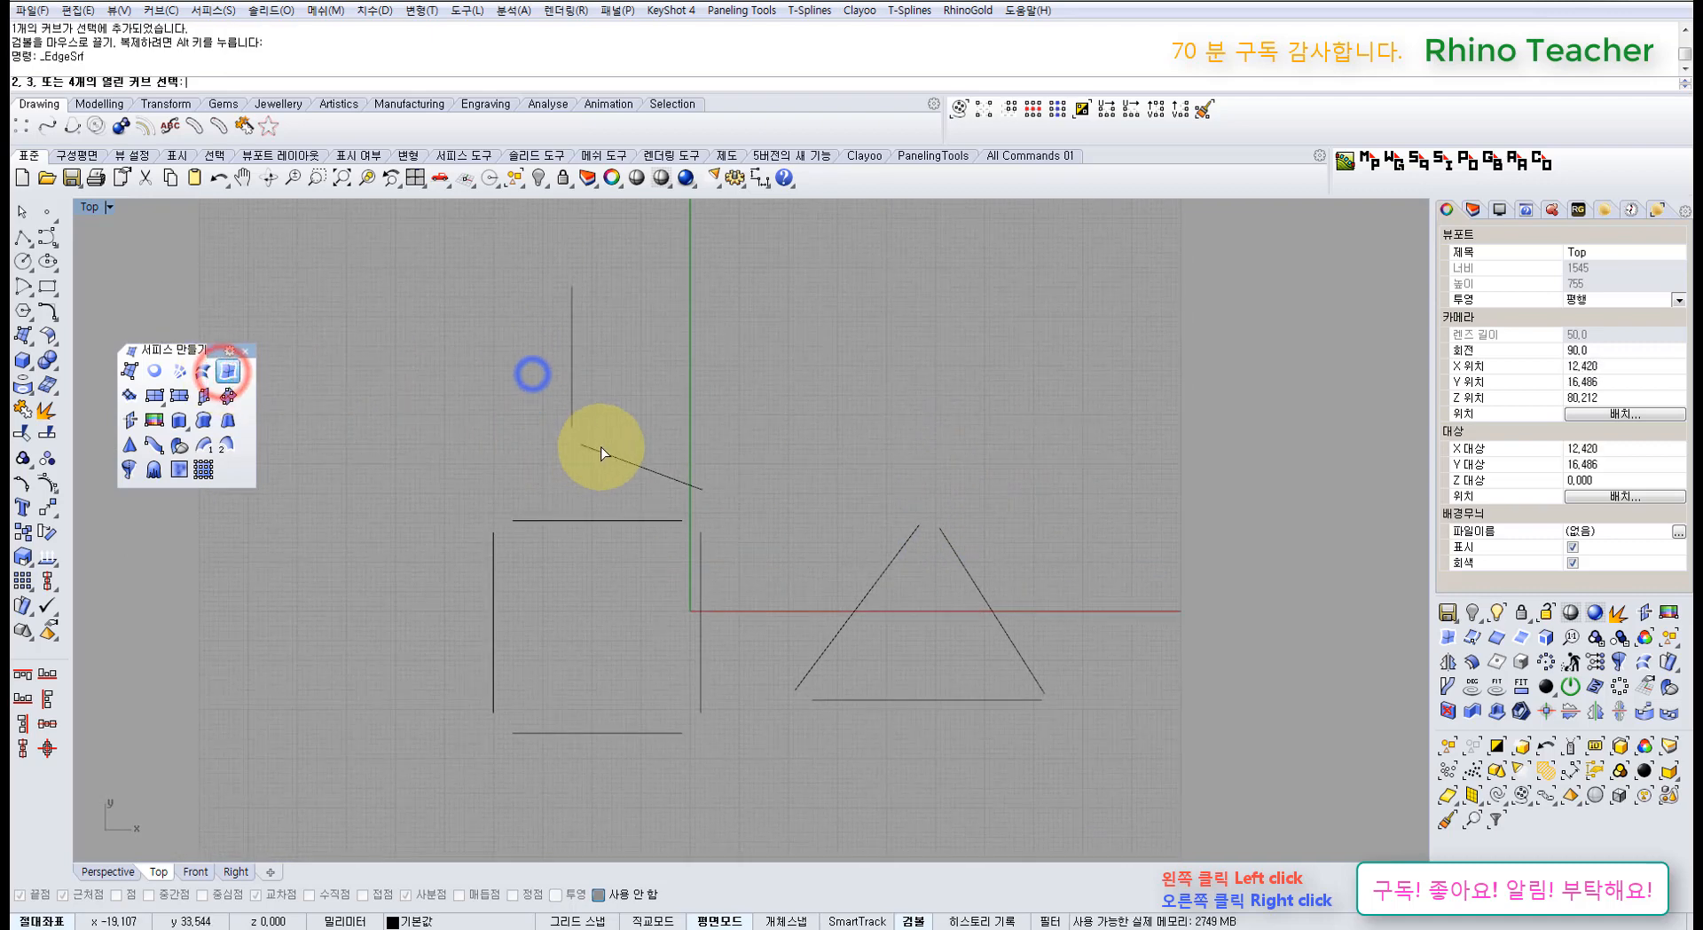
# Step: Make an edge surface from the two-line corner and turn on its control points
pyautogui.click(600, 449)
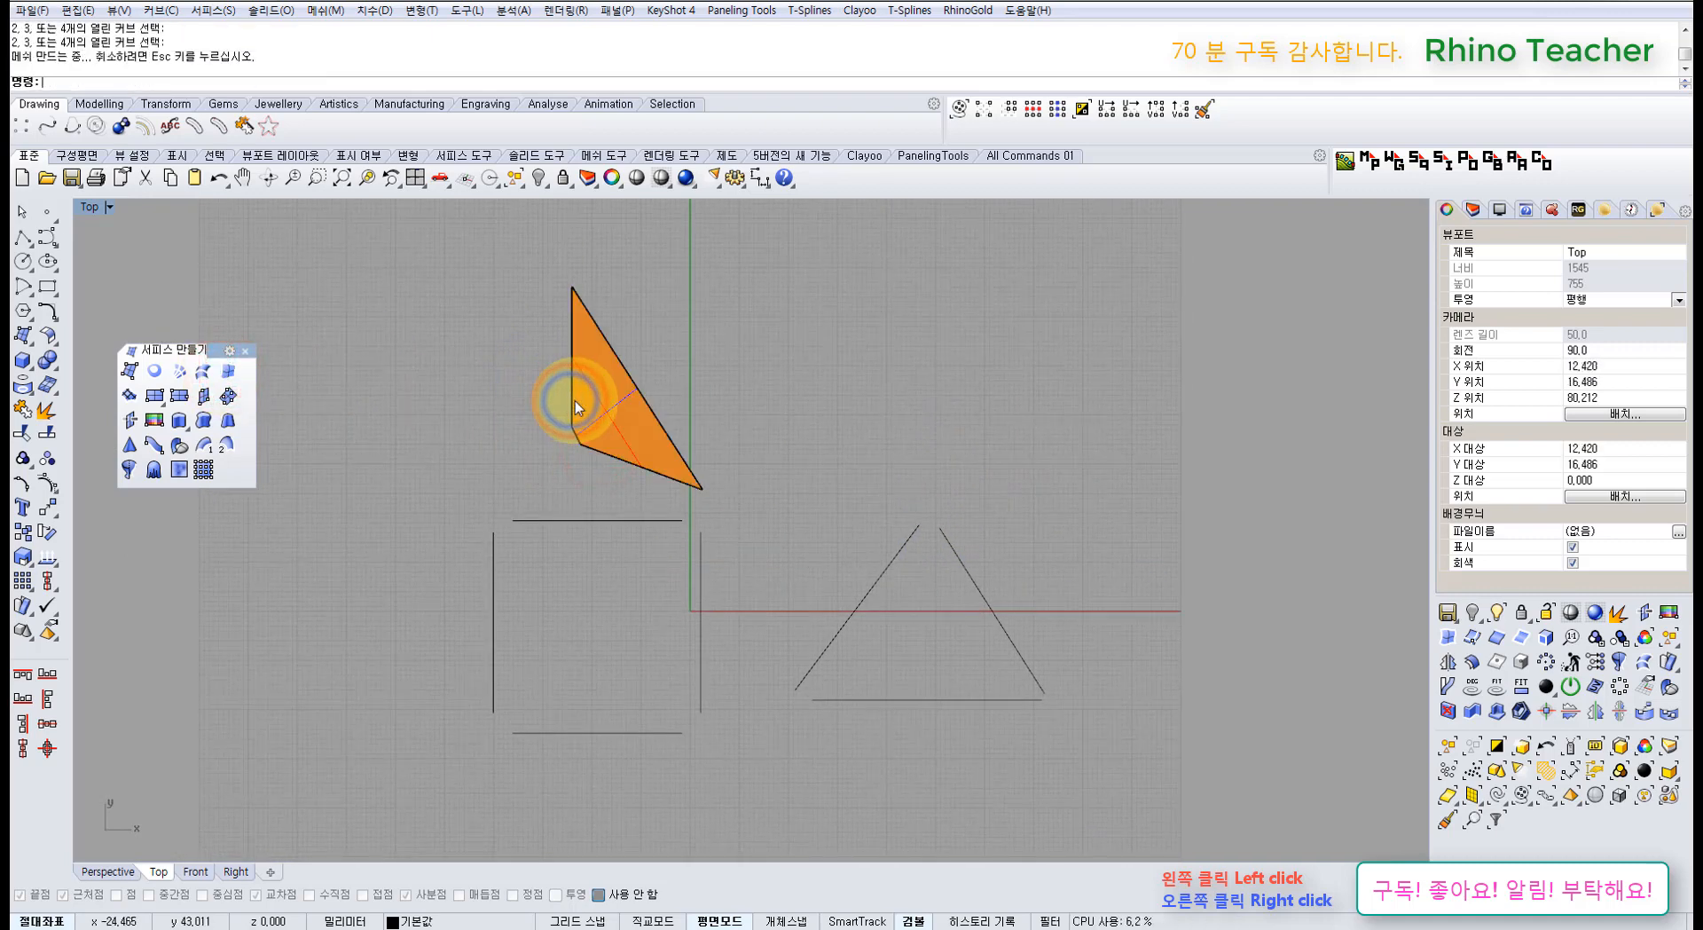
pyautogui.scroll(6, 603, 422)
pyautogui.moveTo(636, 418); pyautogui.dragTo(865, 385)
pyautogui.moveTo(825, 430); pyautogui.dragTo(725, 496, button='right')
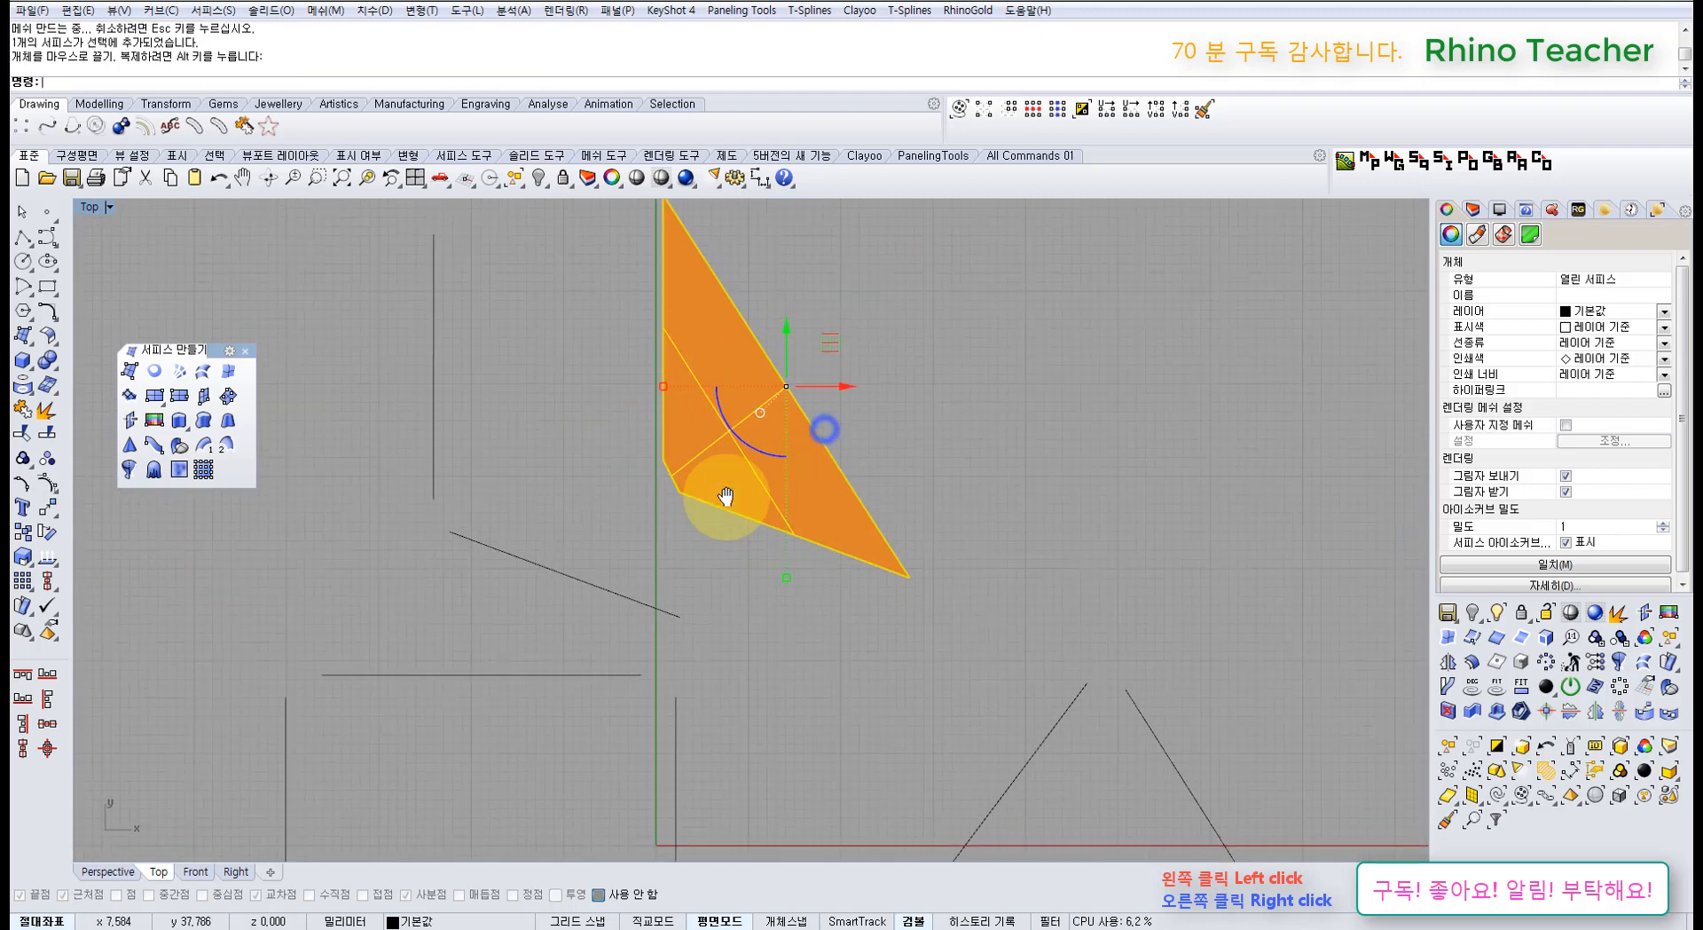
pyautogui.press('F10')
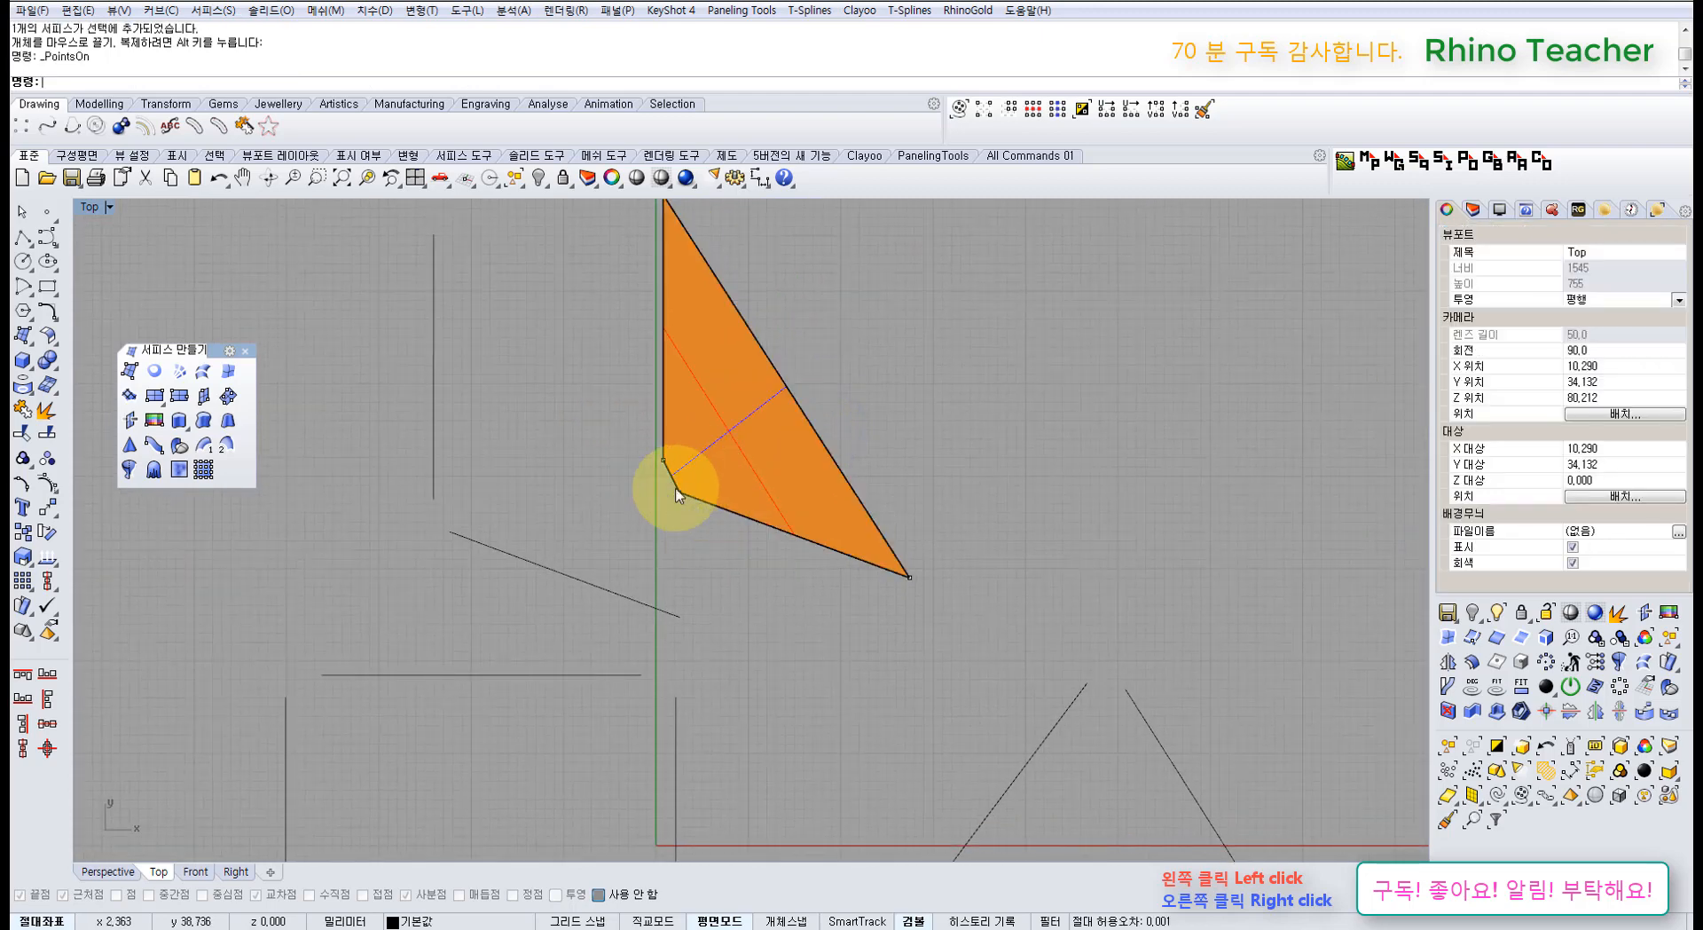
pyautogui.moveTo(653, 480); pyautogui.dragTo(755, 553)
# Step: Raise a corner control point in Perspective to test the surface, undo it, then delete the corner surface
pyautogui.hotkey('ctrl', 'F4')
pyautogui.moveTo(681, 483); pyautogui.dragTo(590, 503, button='right')
pyautogui.moveTo(537, 497); pyautogui.dragTo(539, 434)
pyautogui.hotkey('ctrl', 'z')
pyautogui.scroll(-4, 704, 457)
pyautogui.moveTo(705, 455); pyautogui.dragTo(667, 451, button='right')
pyautogui.click(676, 454)
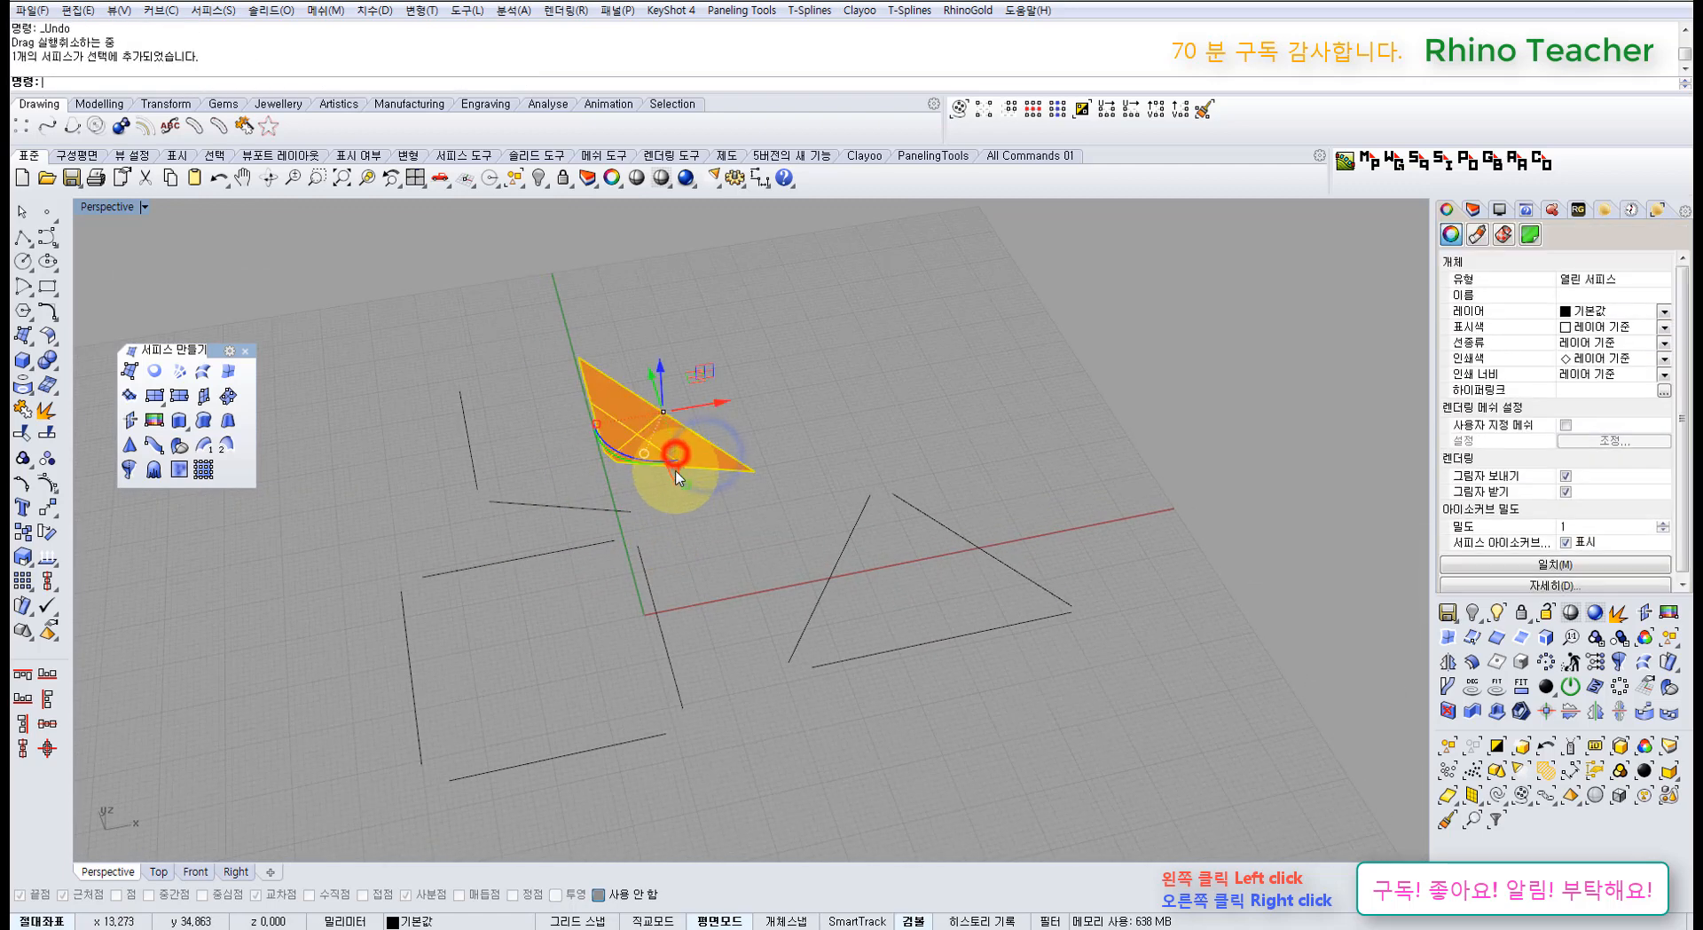
pyautogui.press('Delete')
pyautogui.moveTo(666, 532); pyautogui.dragTo(552, 591, button='right')
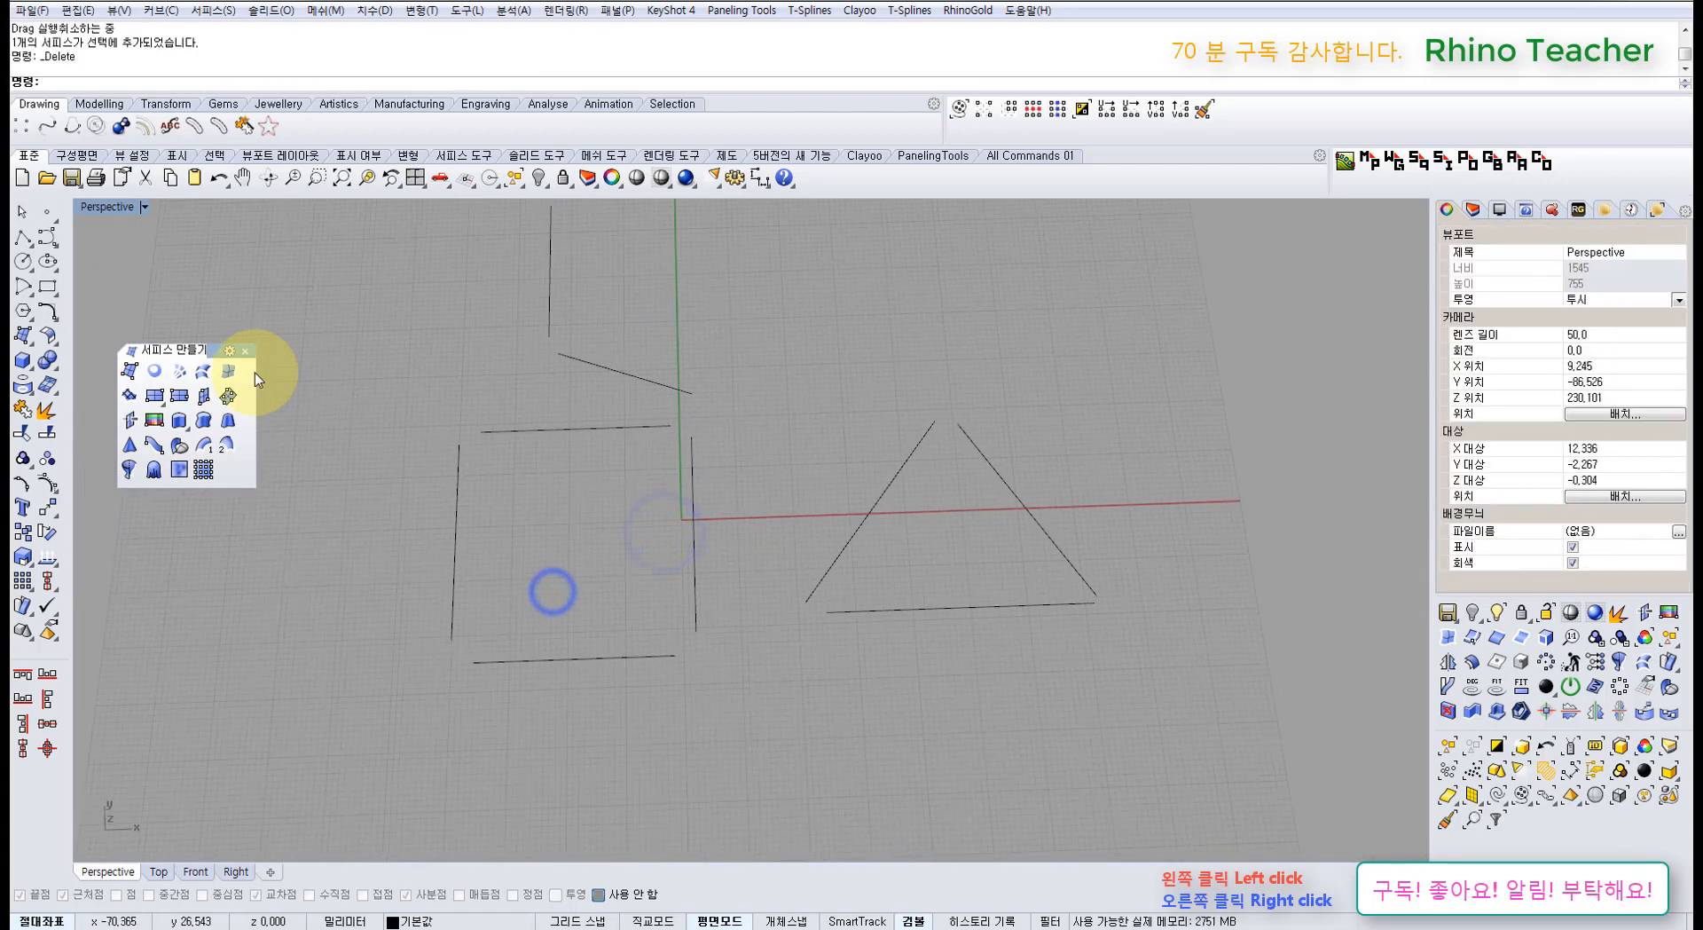
# Step: Build an edge surface from the four separated square lines
pyautogui.click(455, 488)
pyautogui.click(564, 659)
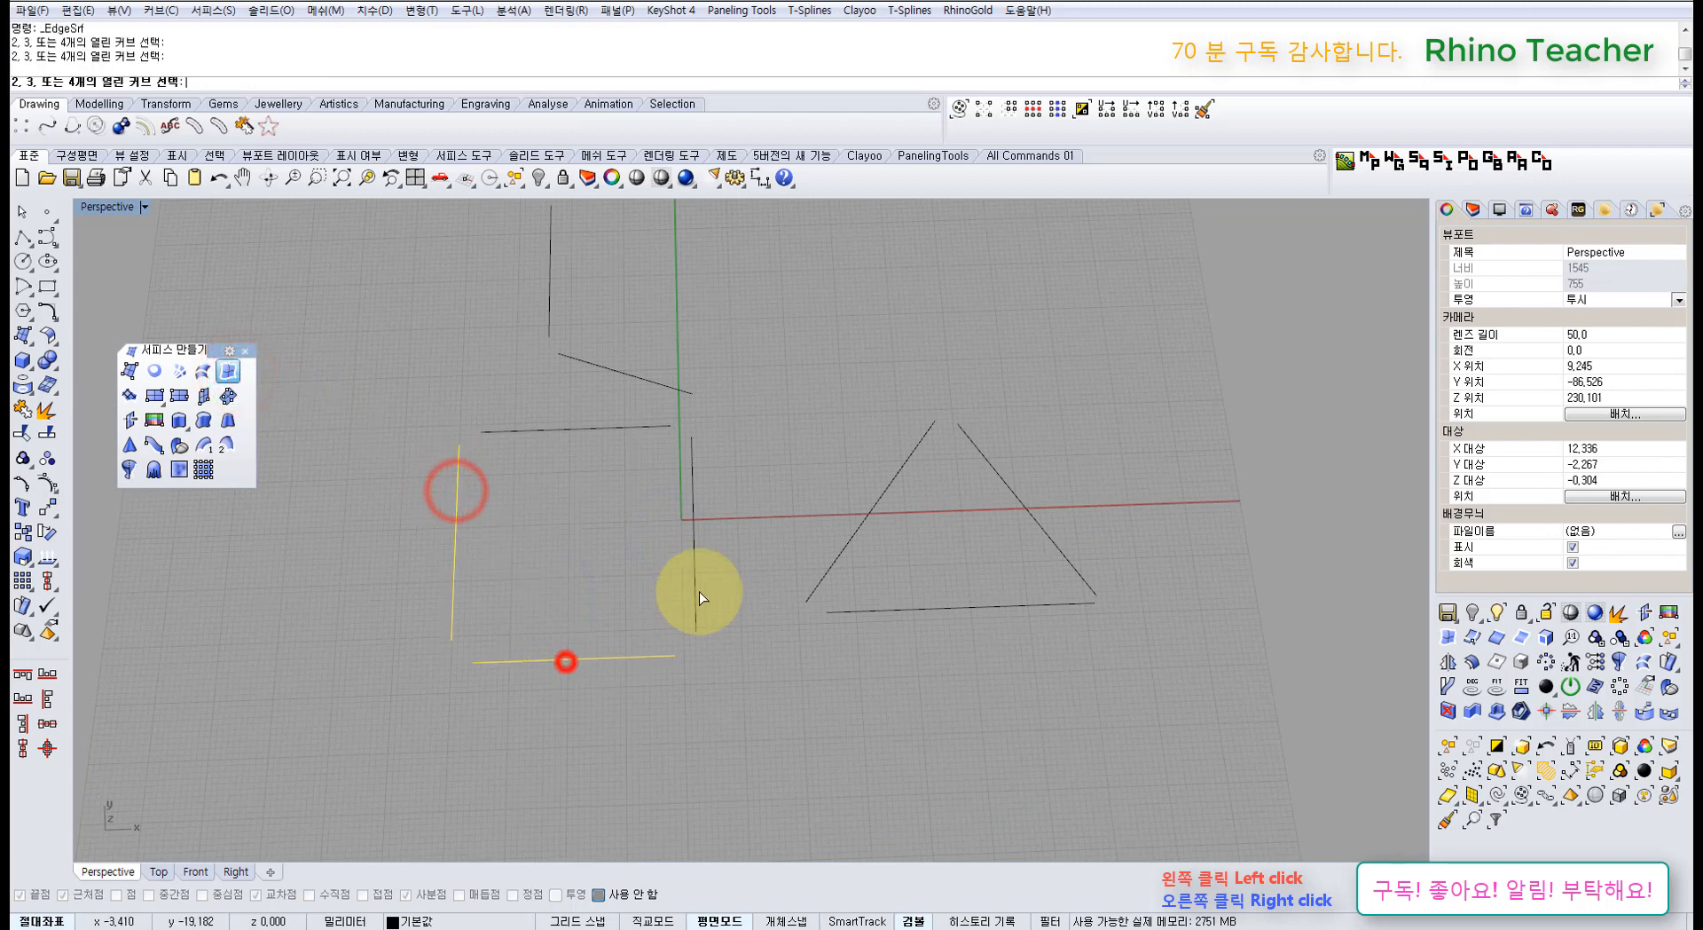
pyautogui.click(695, 583)
pyautogui.click(588, 430)
pyautogui.rightClick(589, 430)
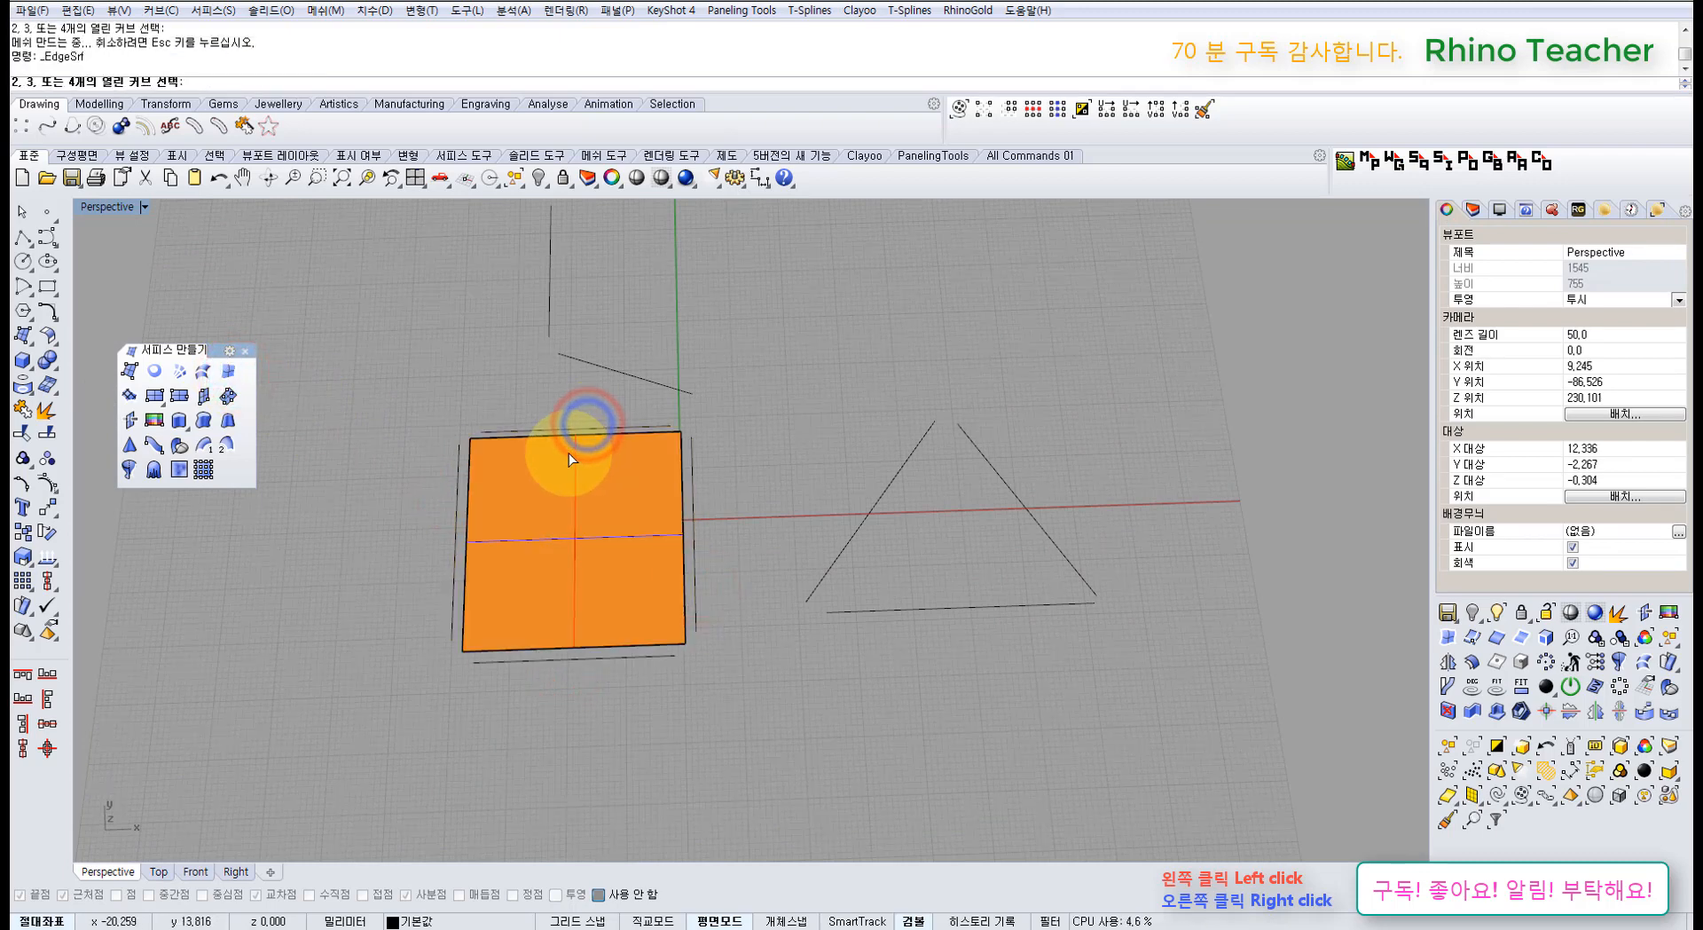
pyautogui.scroll(4, 568, 453)
pyautogui.rightClick(557, 495)
# Step: Test the square surface by lifting it with the gumball, then undo the move
pyautogui.click(566, 506)
pyautogui.keyDown('shift'); pyautogui.moveTo(611, 525); pyautogui.dragTo(714, 531, button='right'); pyautogui.keyUp('shift')
pyautogui.moveTo(693, 544); pyautogui.dragTo(680, 408, button='right')
pyautogui.moveTo(677, 524); pyautogui.dragTo(673, 438)
pyautogui.hotkey('ctrl', 'z')
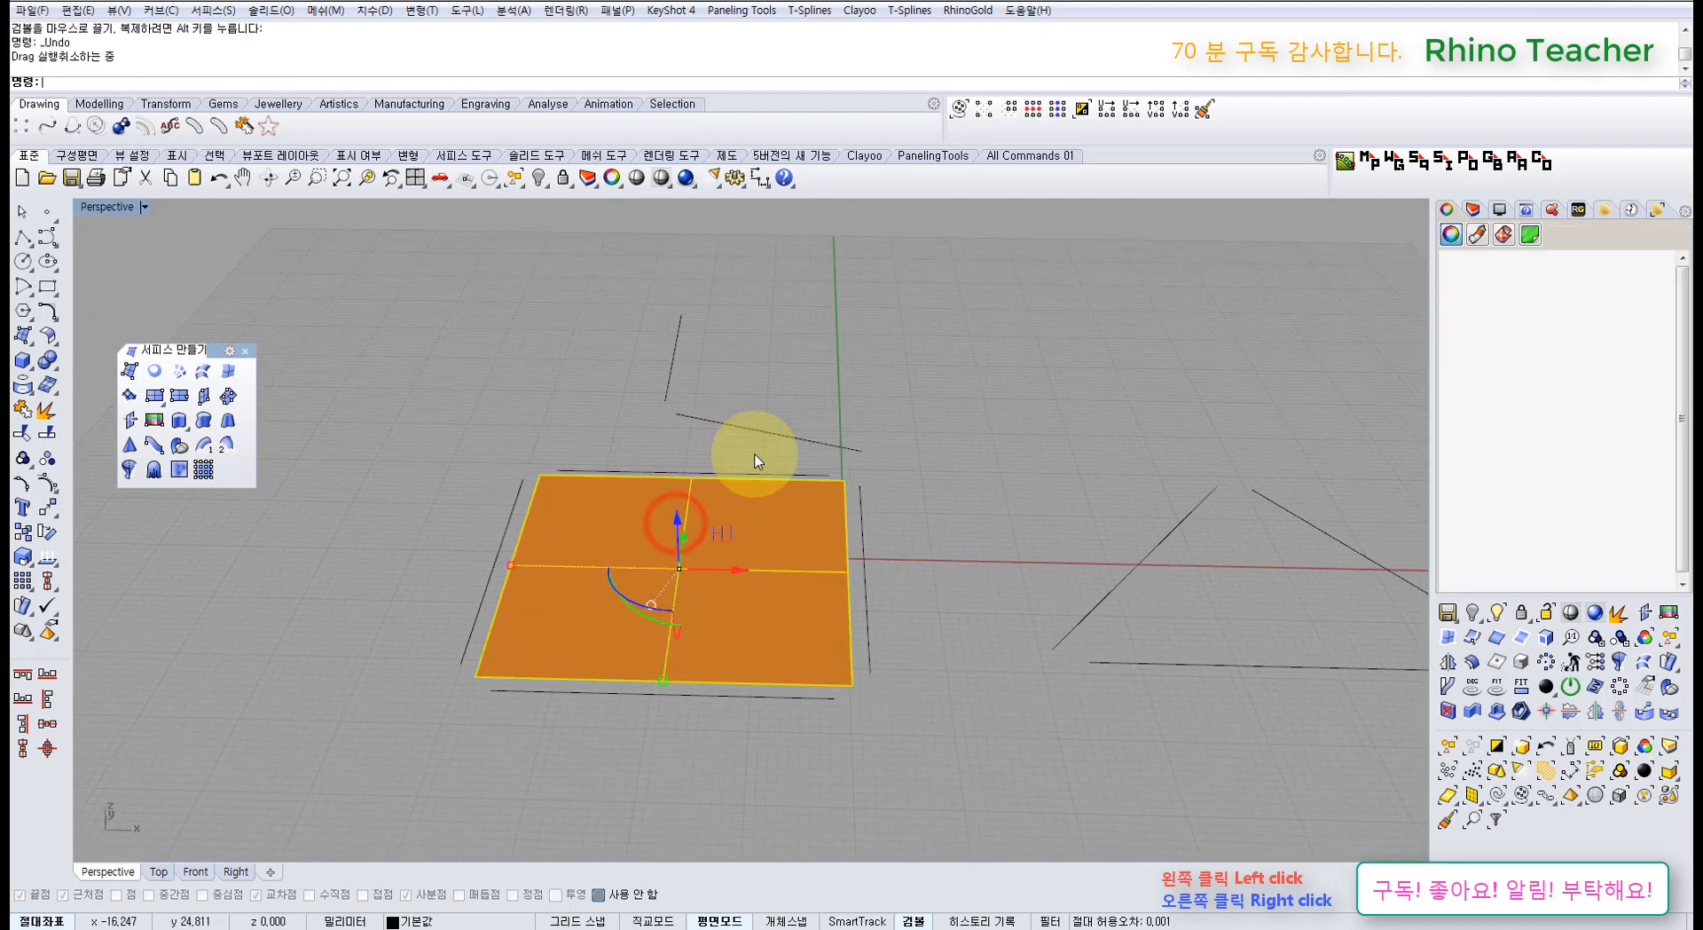
pyautogui.scroll(-4, 803, 444)
# Step: Build an edge surface from the three separated triangle lines
pyautogui.moveTo(859, 431); pyautogui.dragTo(874, 515, button='right')
pyautogui.click(976, 629)
pyautogui.moveTo(1181, 673); pyautogui.dragTo(999, 451)
pyautogui.click(228, 371)
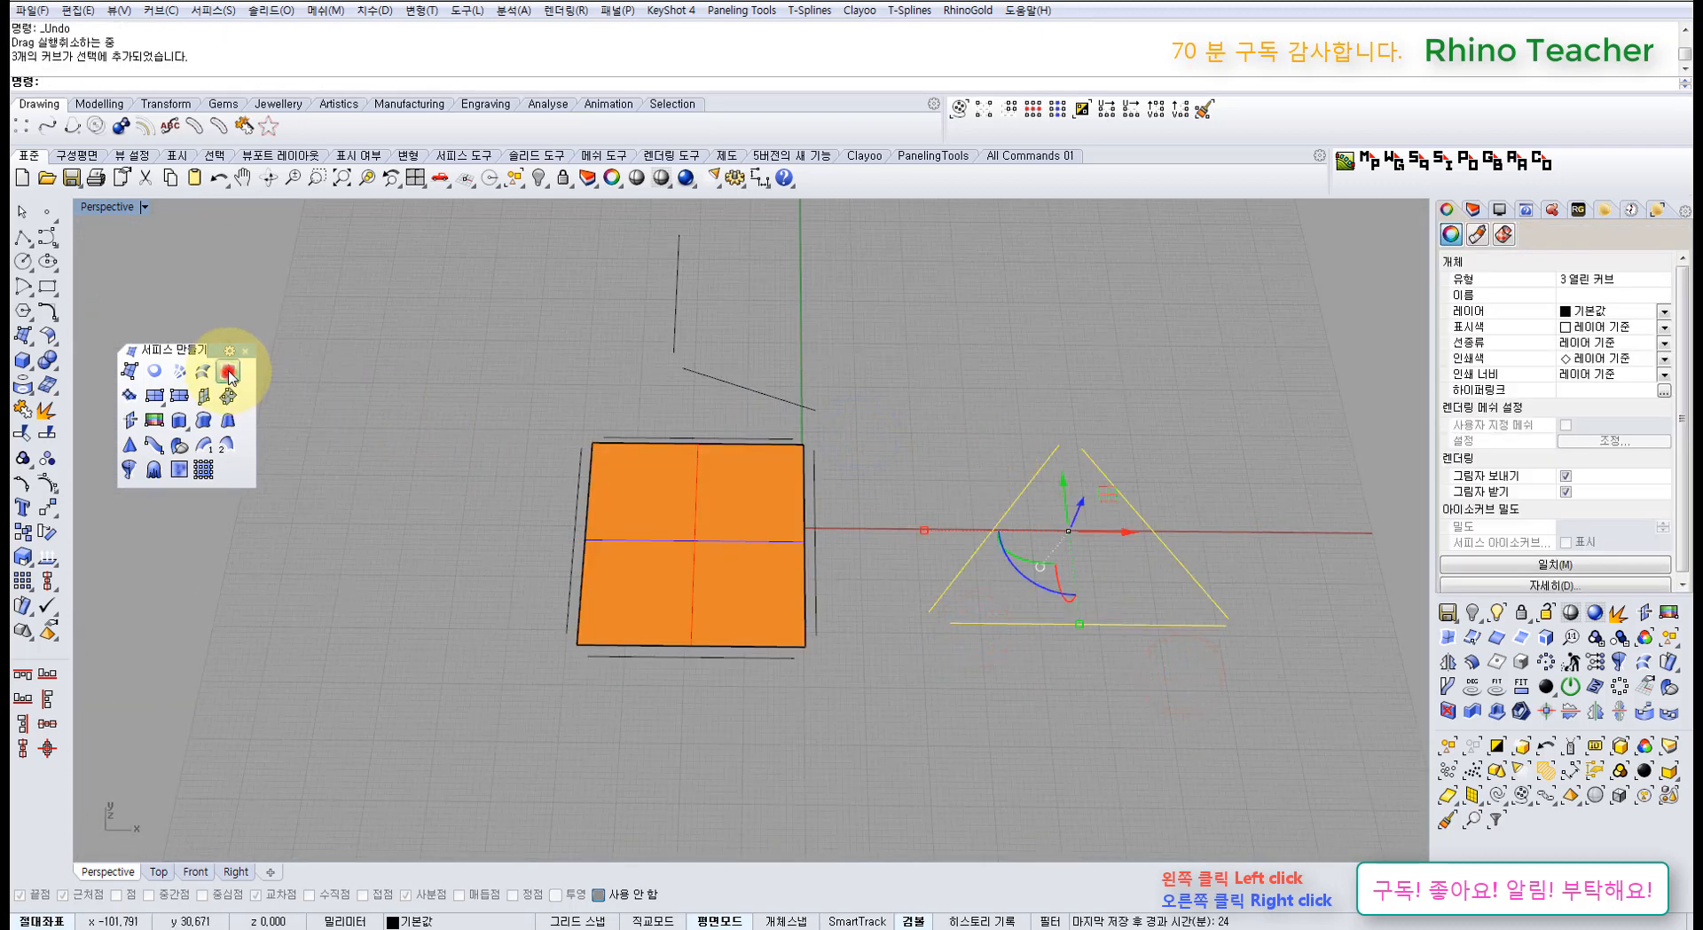
pyautogui.keyDown('shift'); pyautogui.moveTo(1083, 426); pyautogui.dragTo(924, 411, button='right'); pyautogui.keyUp('shift')
pyautogui.click(958, 410)
# Step: Lift the triangle surface to check it, then delete it
pyautogui.click(885, 499)
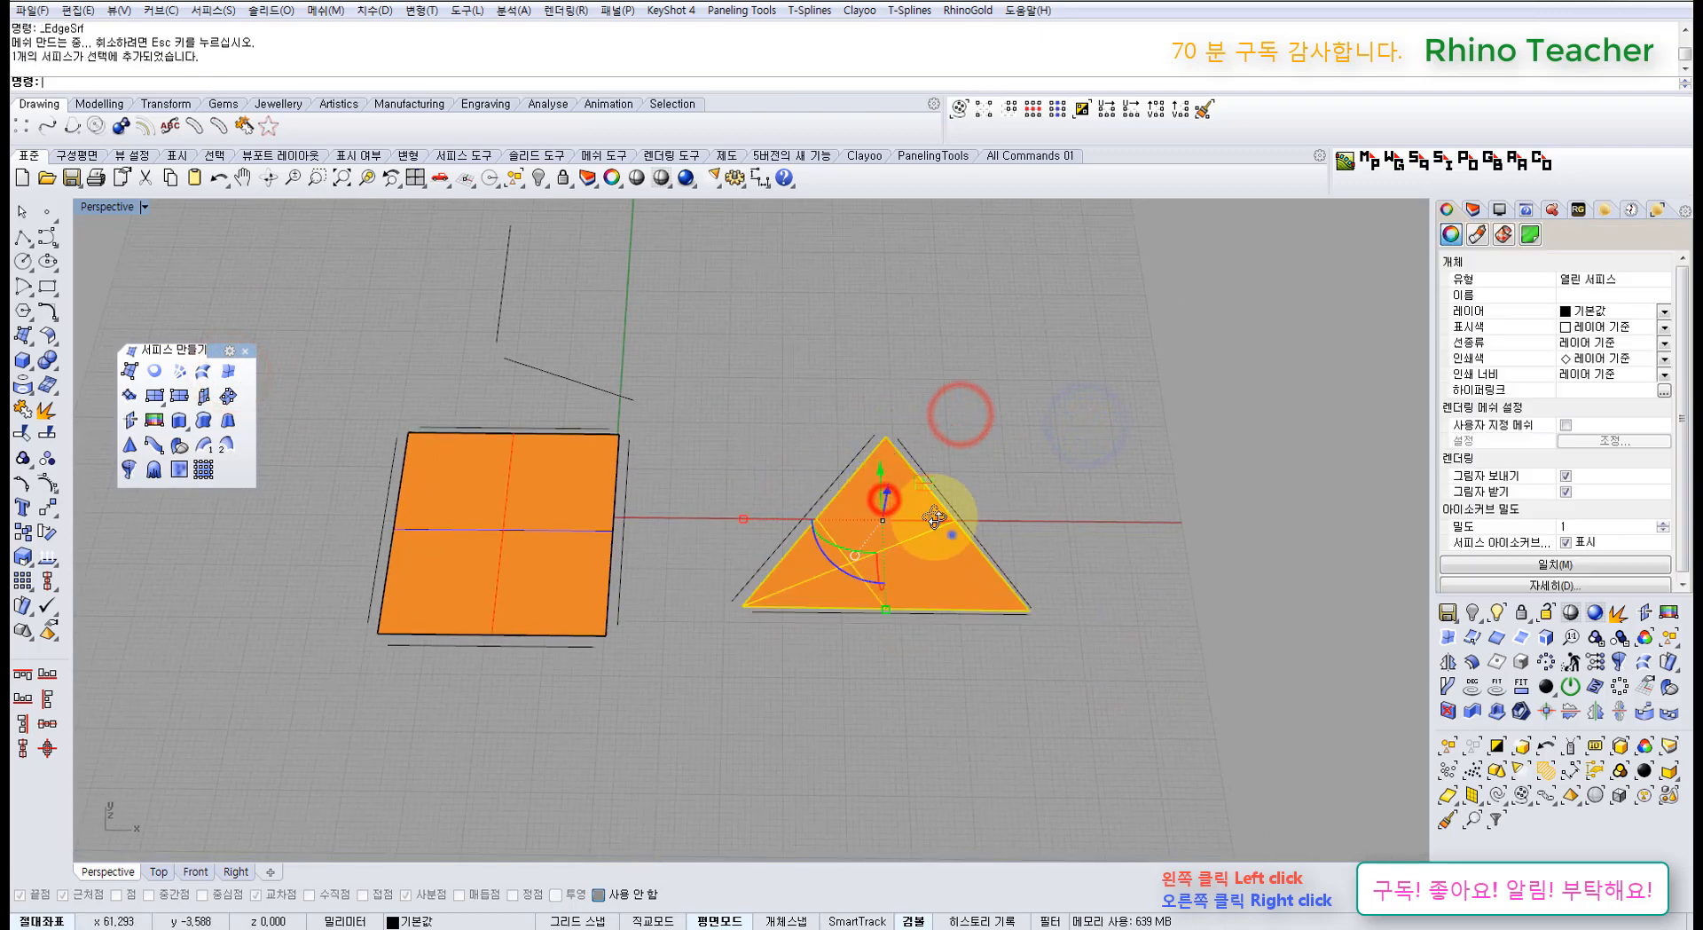
pyautogui.moveTo(934, 517); pyautogui.dragTo(887, 462, button='right')
pyautogui.moveTo(879, 502); pyautogui.dragTo(879, 424)
pyautogui.click(1009, 417)
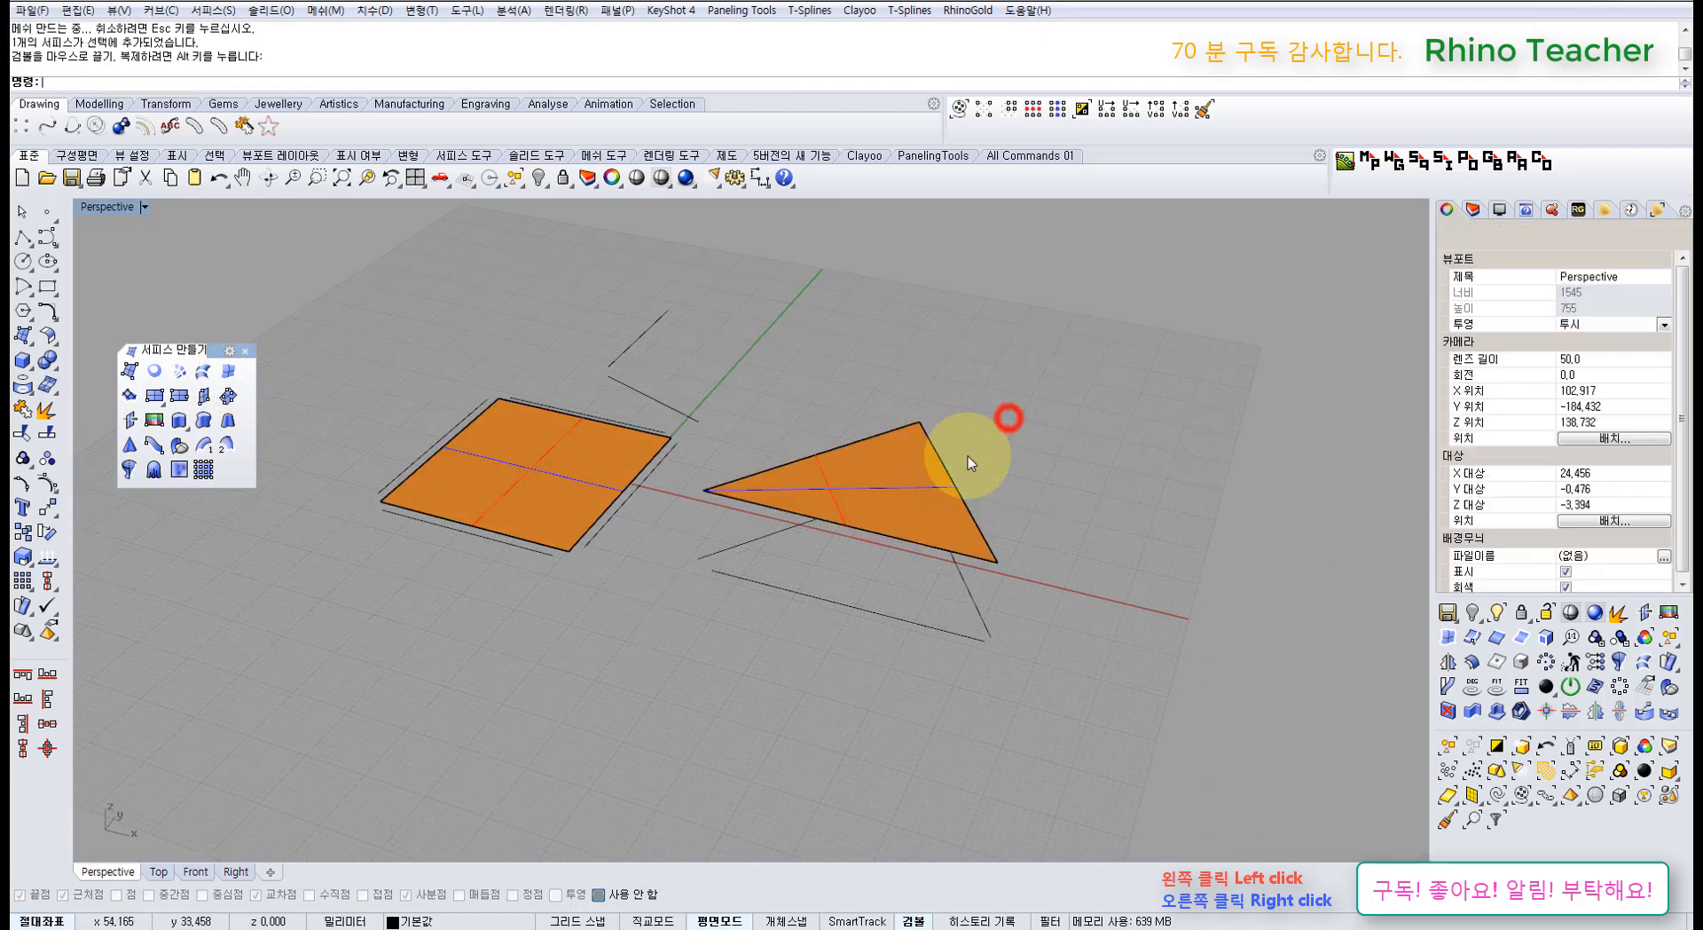
pyautogui.click(967, 456)
pyautogui.press('Delete')
pyautogui.scroll(-3, 981, 570)
pyautogui.moveTo(989, 630); pyautogui.dragTo(637, 395)
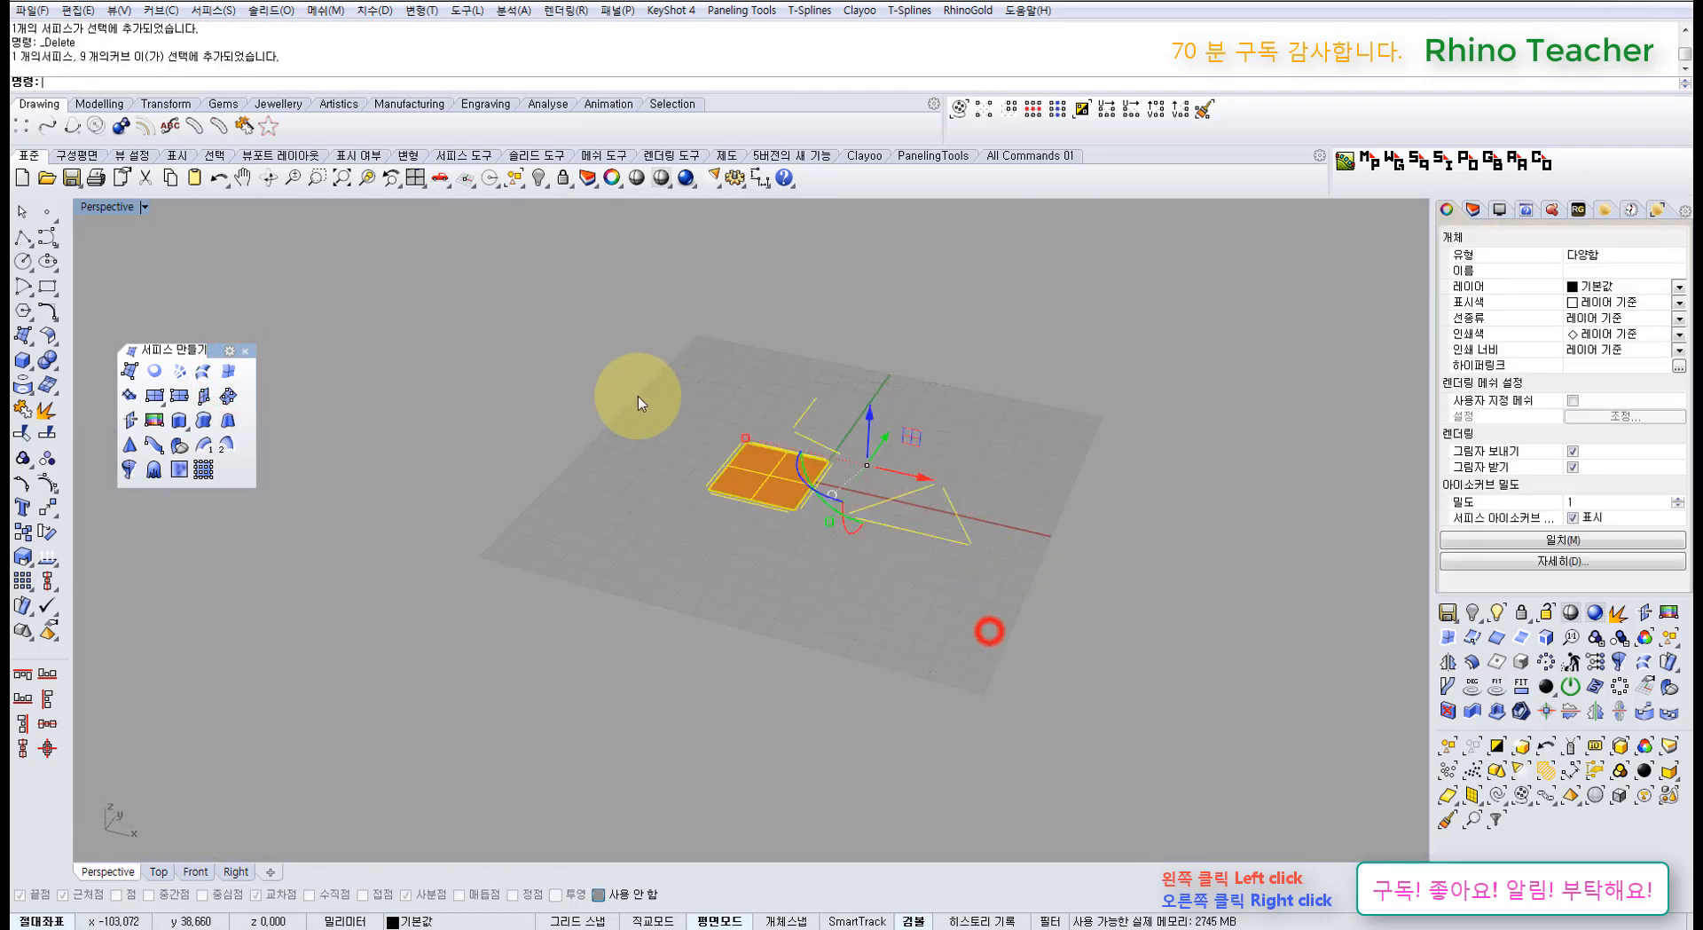
# Step: Delete the selected square surface and all remaining curves, then move the Surface toolbar aside
pyautogui.moveTo(616, 476); pyautogui.dragTo(696, 498, button='right')
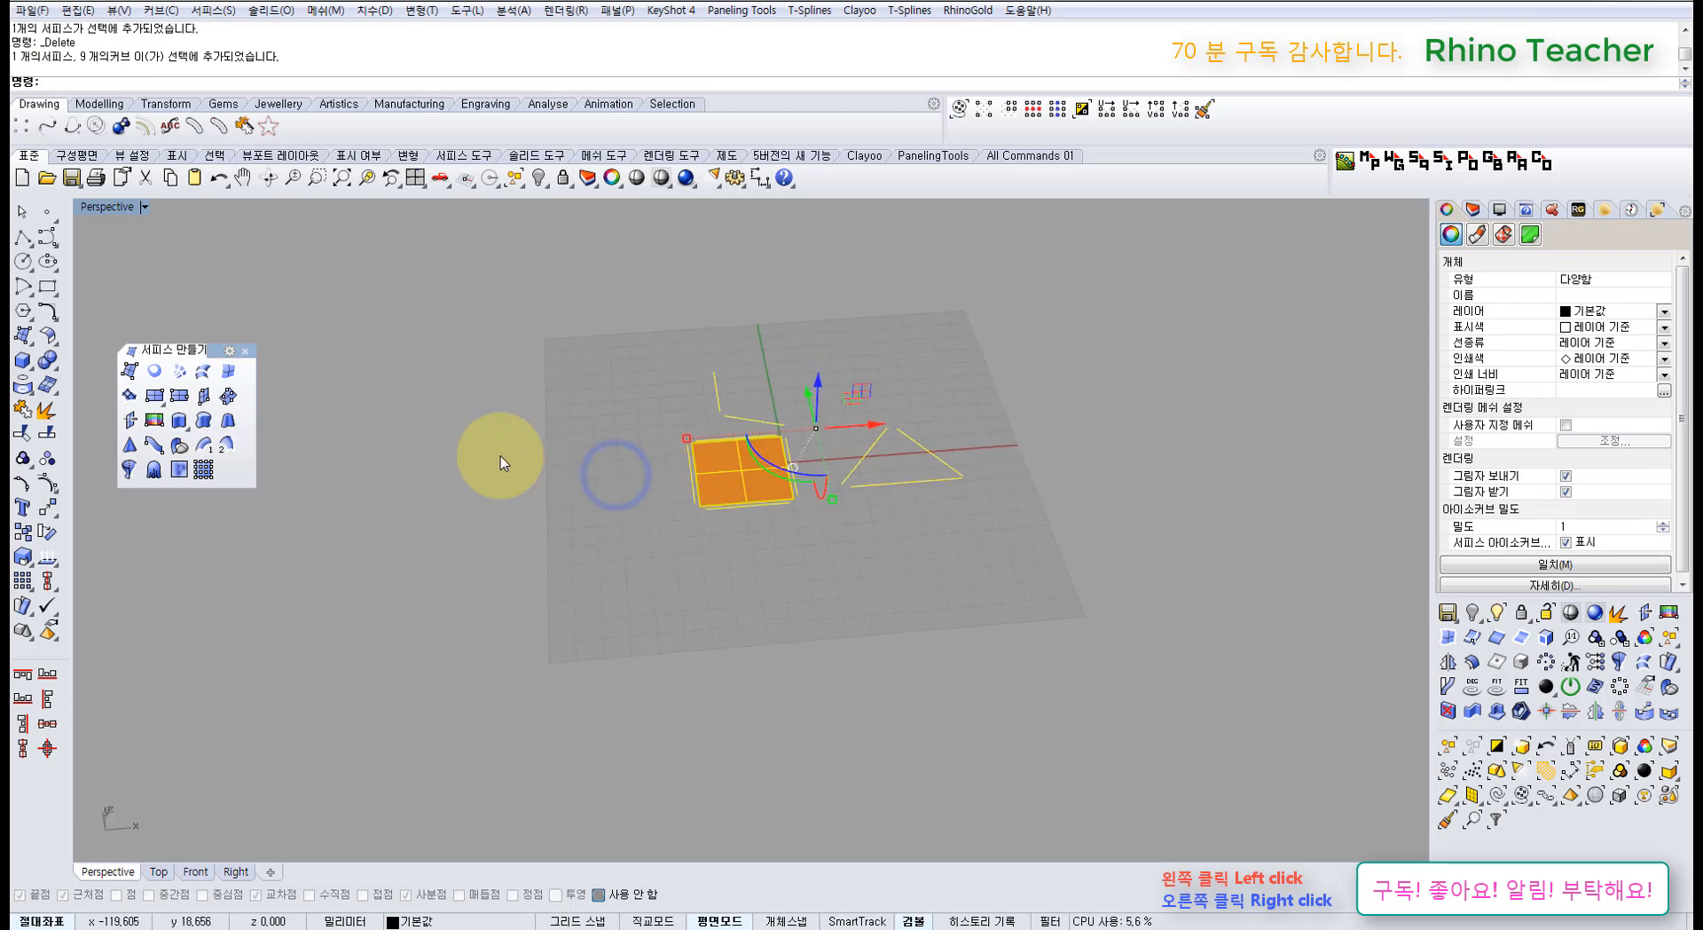
pyautogui.press('Delete')
pyautogui.moveTo(216, 350); pyautogui.dragTo(277, 418)
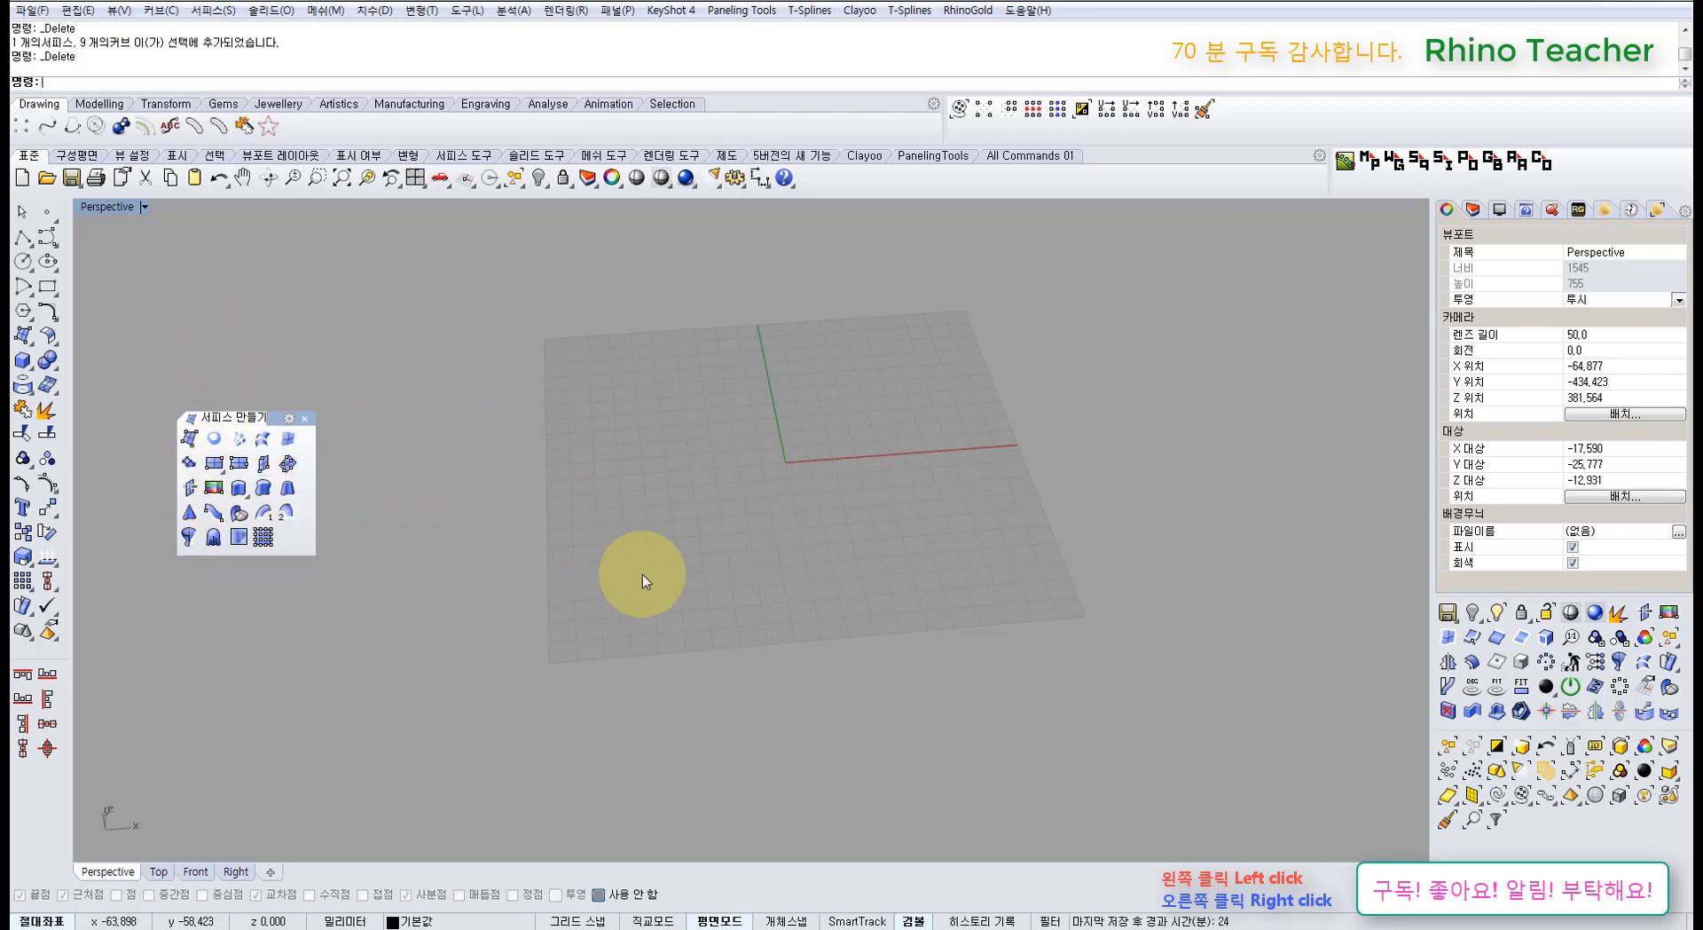
pyautogui.click(614, 577)
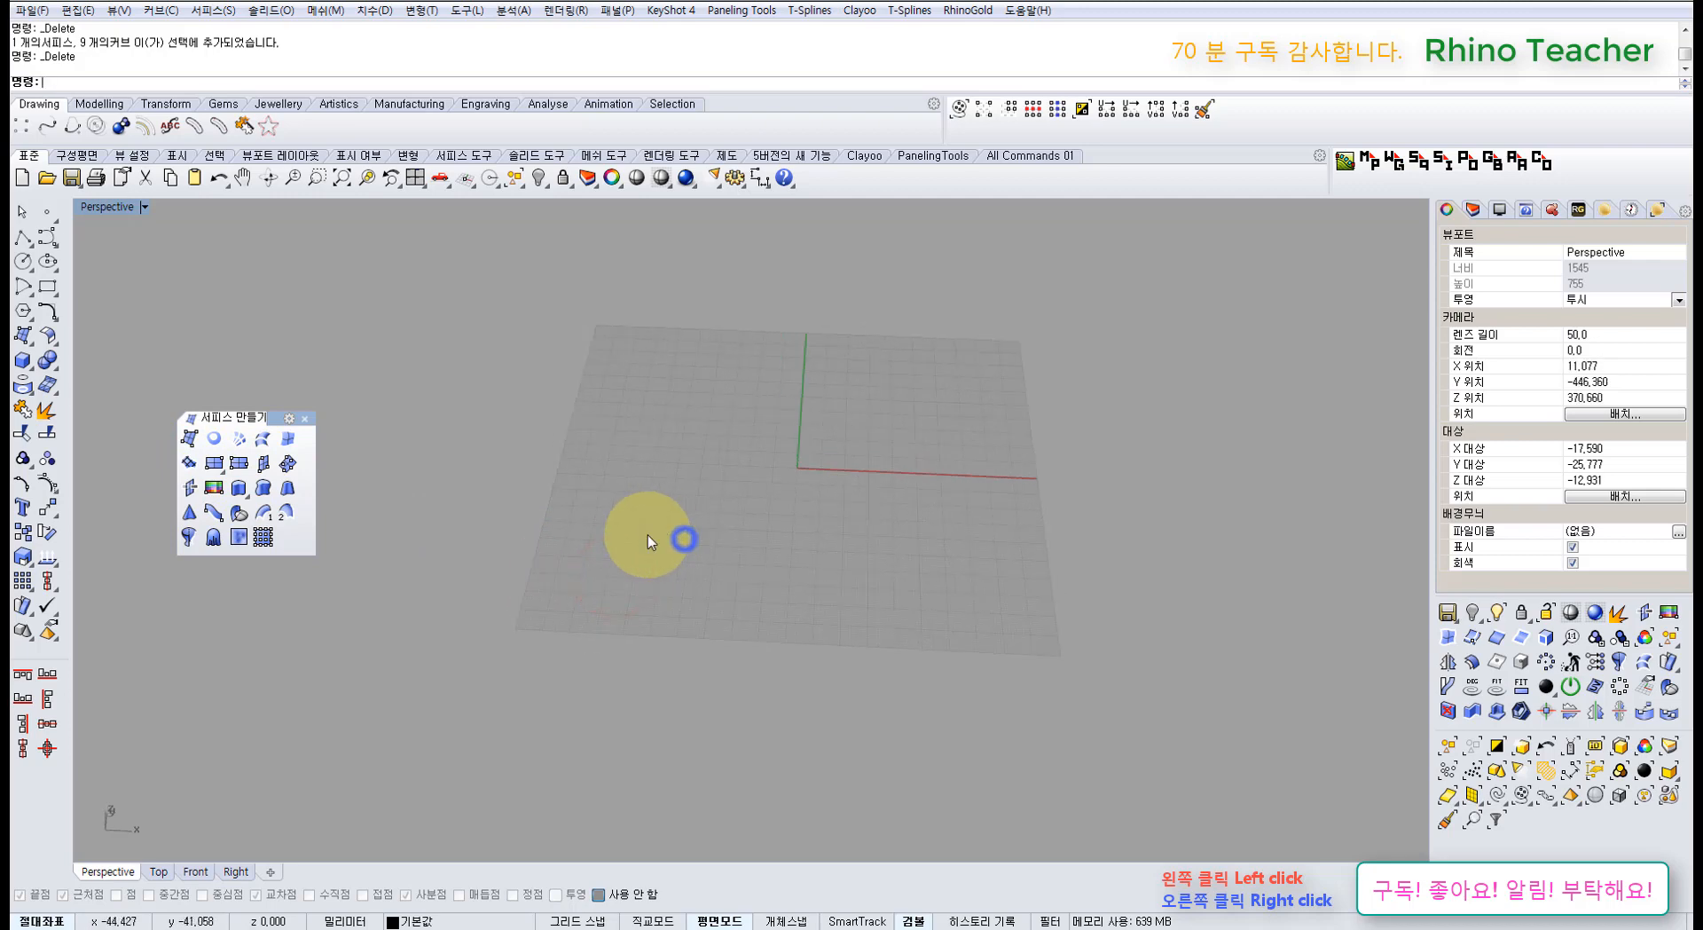